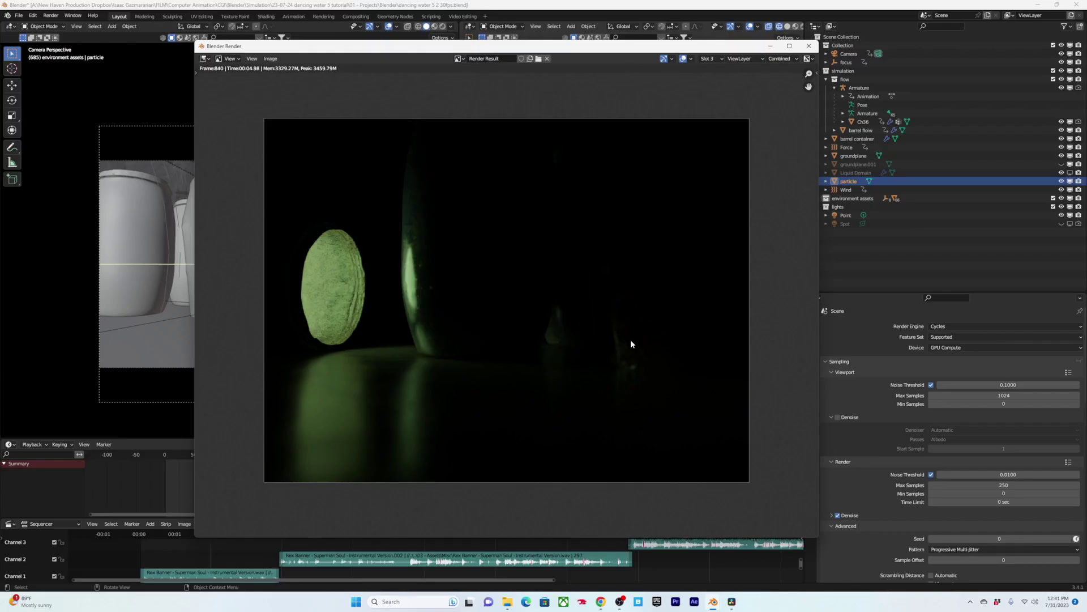
# Step: Examine the rendered barrel frame up close in the render window, and close the window
pyautogui.moveTo(446, 302); pyautogui.dragTo(499, 327, button='middle')
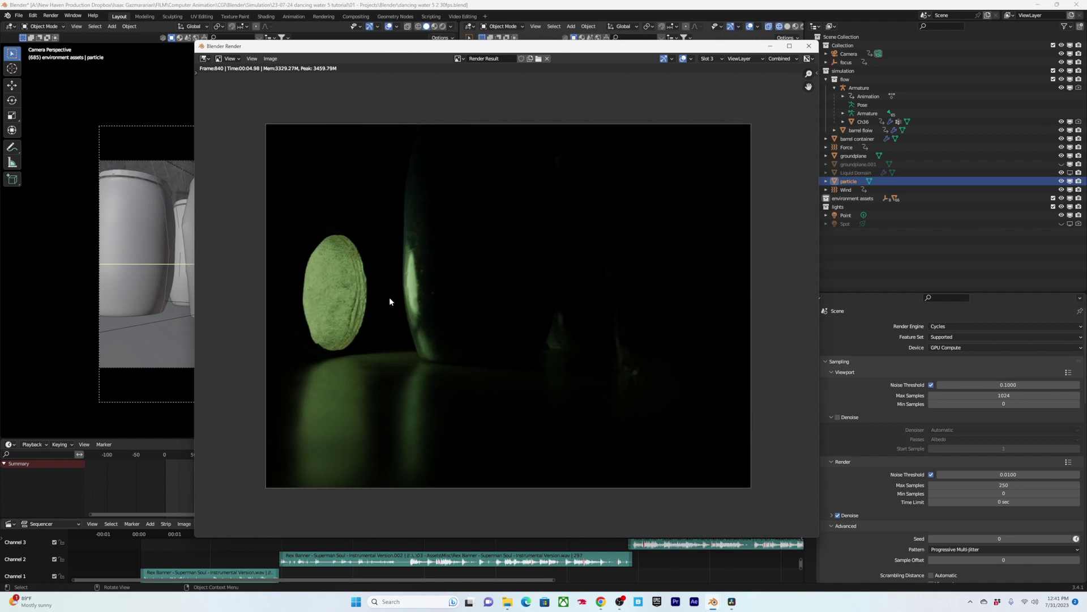
pyautogui.scroll(-2, 526, 278)
pyautogui.scroll(2, 525, 278)
pyautogui.moveTo(526, 280); pyautogui.dragTo(527, 293, button='middle')
pyautogui.moveTo(605, 182)
pyautogui.mouseDown(button='middle')
pyautogui.moveTo(618, 139)
pyautogui.moveTo(601, 196)
pyautogui.mouseUp(button='middle')
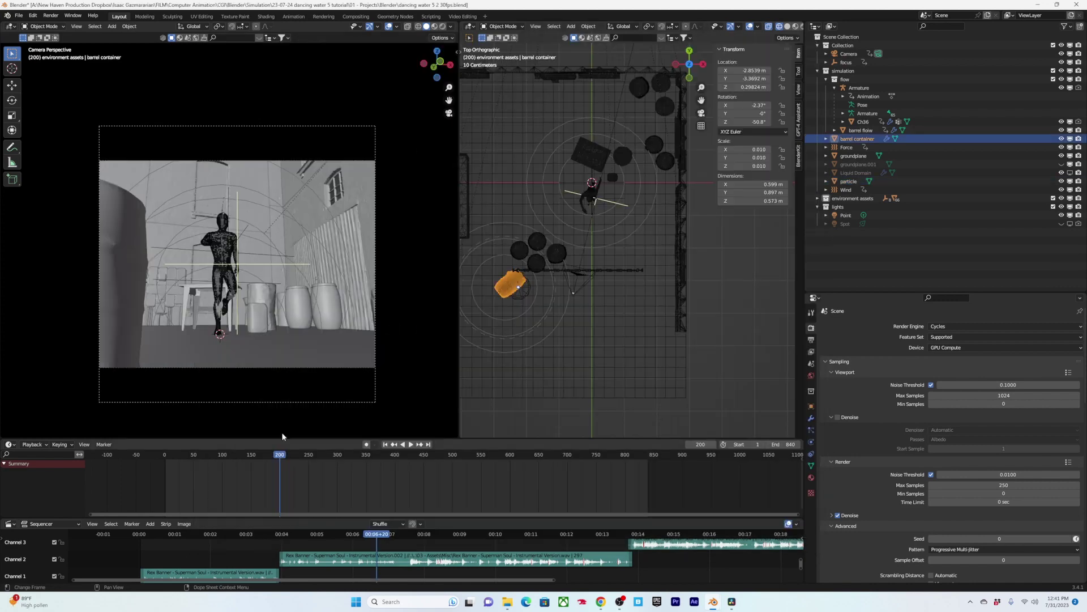
pyautogui.click(262, 184)
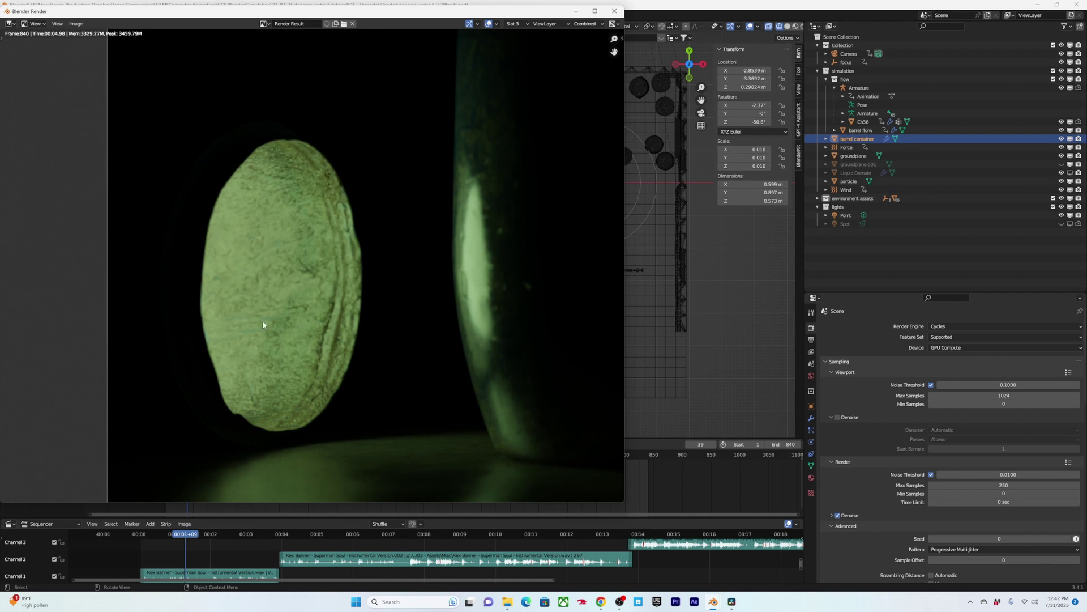
pyautogui.moveTo(263, 322); pyautogui.dragTo(253, 329, button='middle')
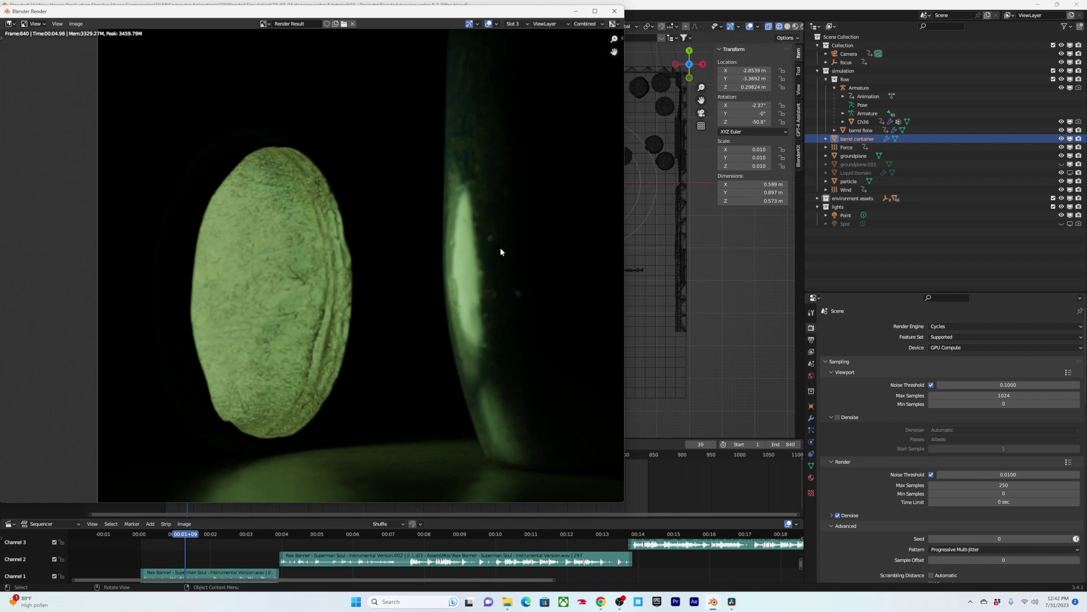
pyautogui.press('Escape')
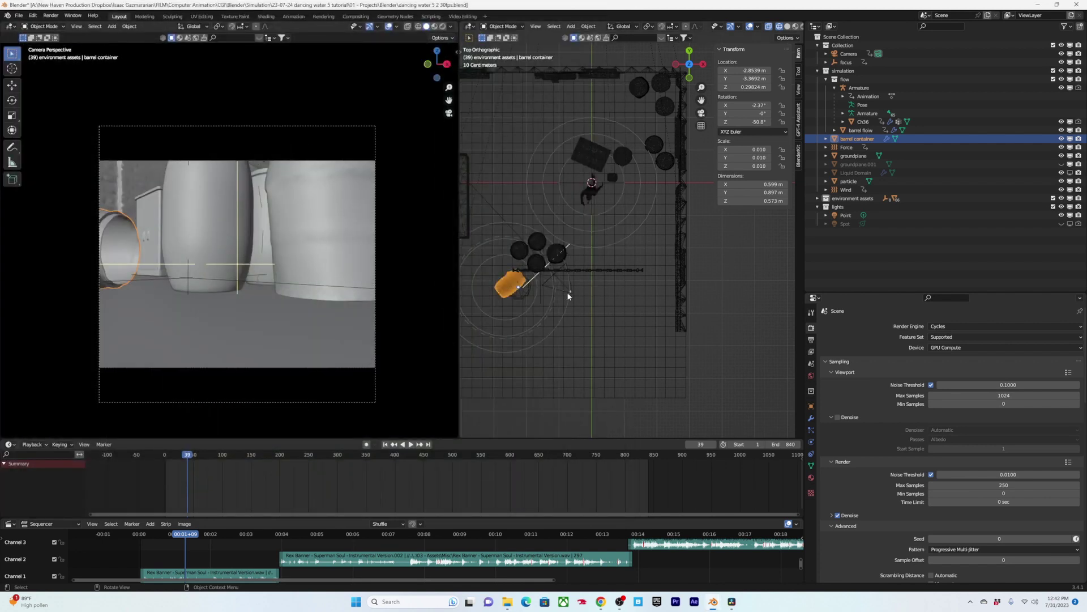
# Step: Select the camera and the dancer mesh Ch36 in the top view, and examine the mesh's fluid flow settings
pyautogui.click(566, 291)
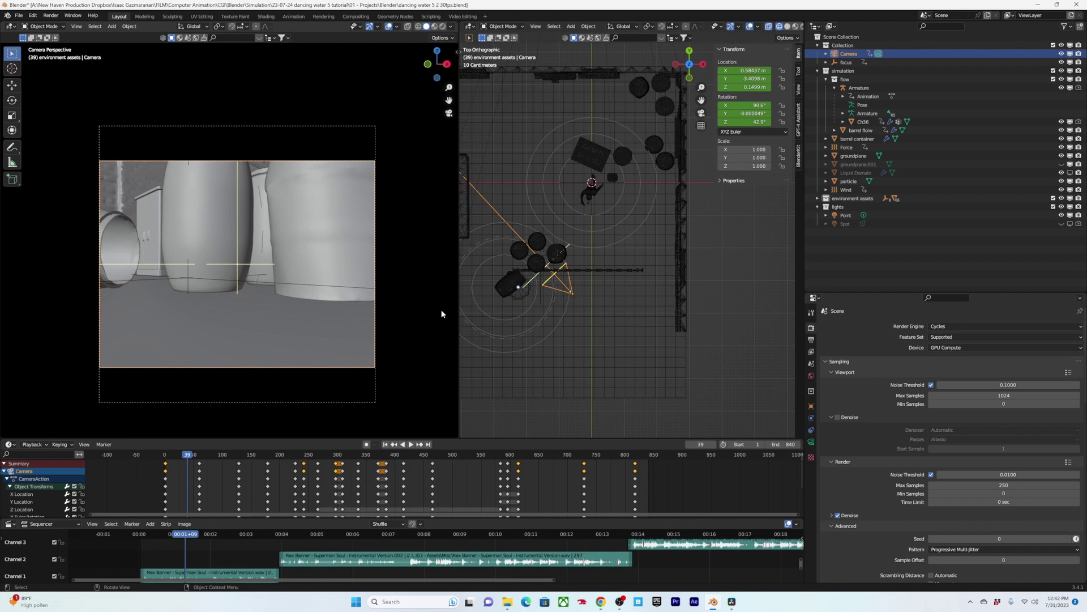
pyautogui.click(663, 250)
pyautogui.click(627, 196)
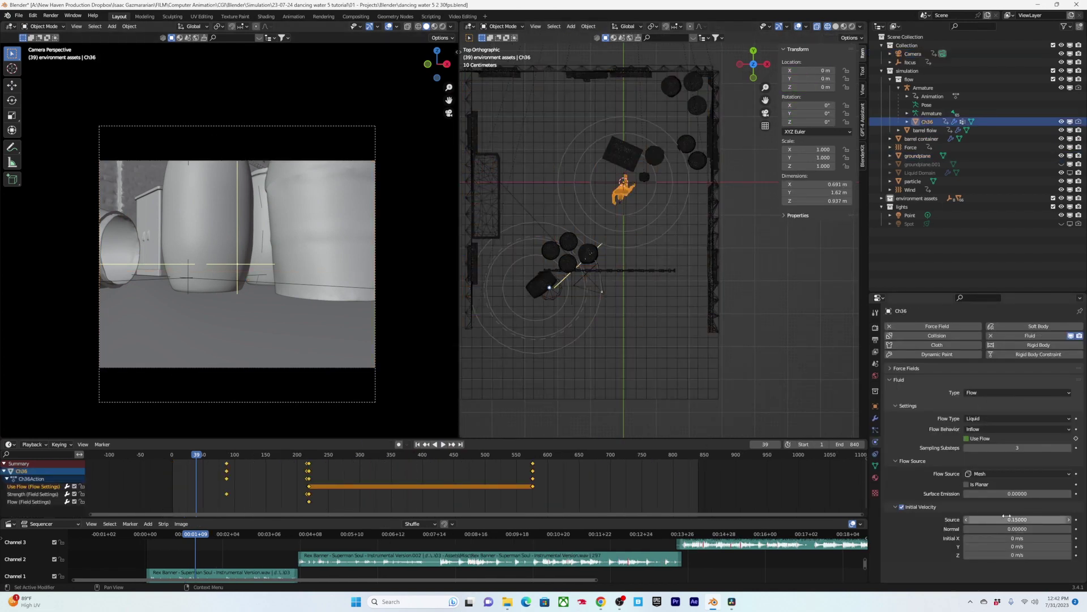
# Step: Select the flow object inside the tipped barrel and examine its fluid settings and placement
pyautogui.keyDown('shift'); pyautogui.moveTo(533, 300); pyautogui.dragTo(570, 318, button='middle'); pyautogui.keyUp('shift')
pyautogui.click(570, 318)
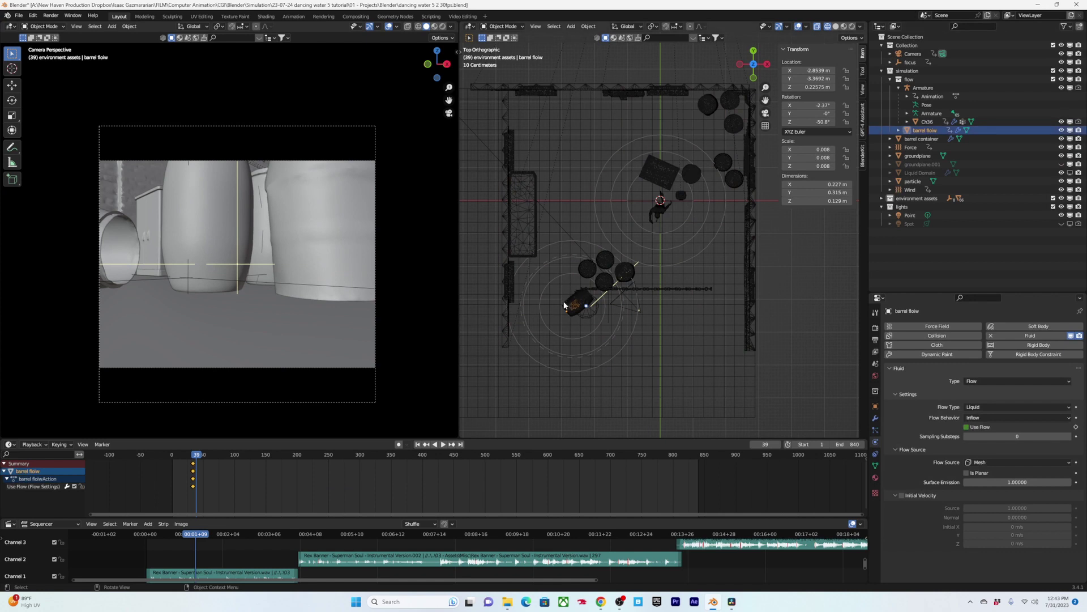
pyautogui.scroll(4, 655, 242)
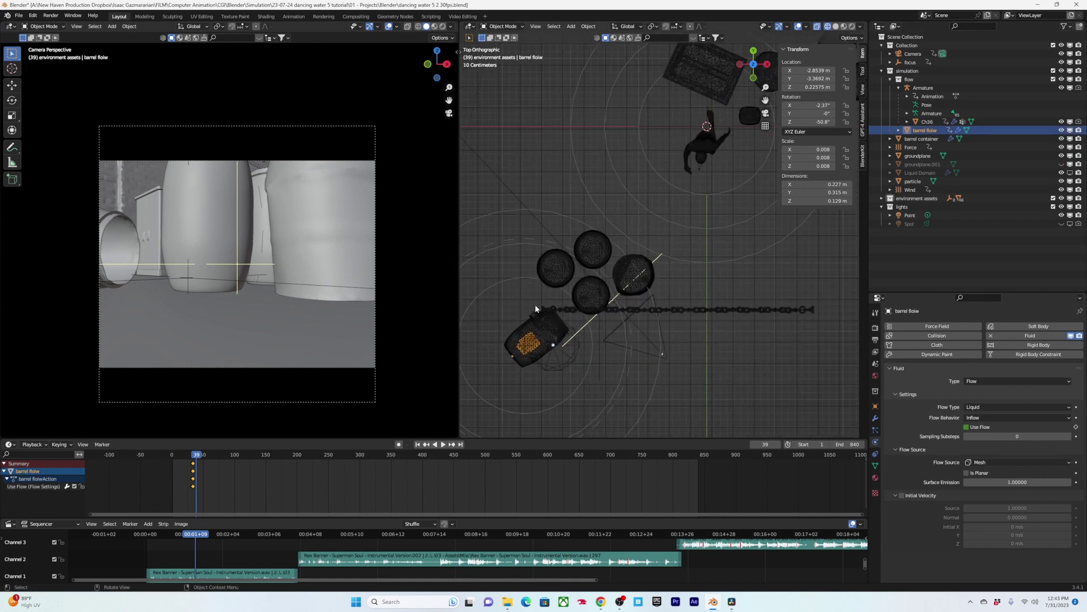
pyautogui.keyDown('shift'); pyautogui.moveTo(537, 310); pyautogui.dragTo(518, 344, button='middle'); pyautogui.keyUp('shift')
pyautogui.scroll(-1, 578, 283)
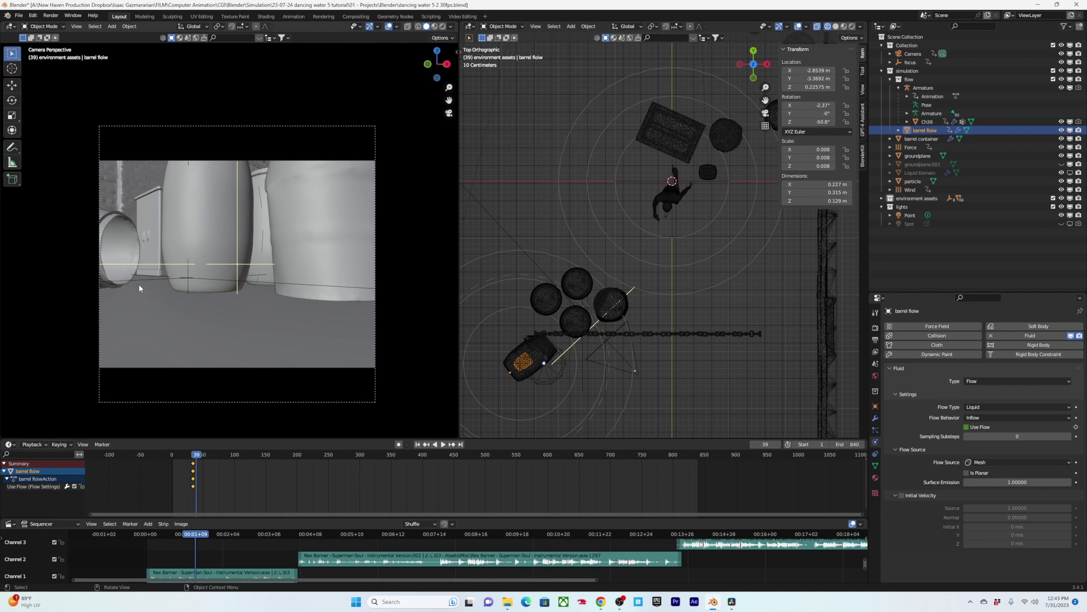
# Step: Select the Liquid Domain and examine its fluid settings and its extent around the scene from the front
pyautogui.click(157, 308)
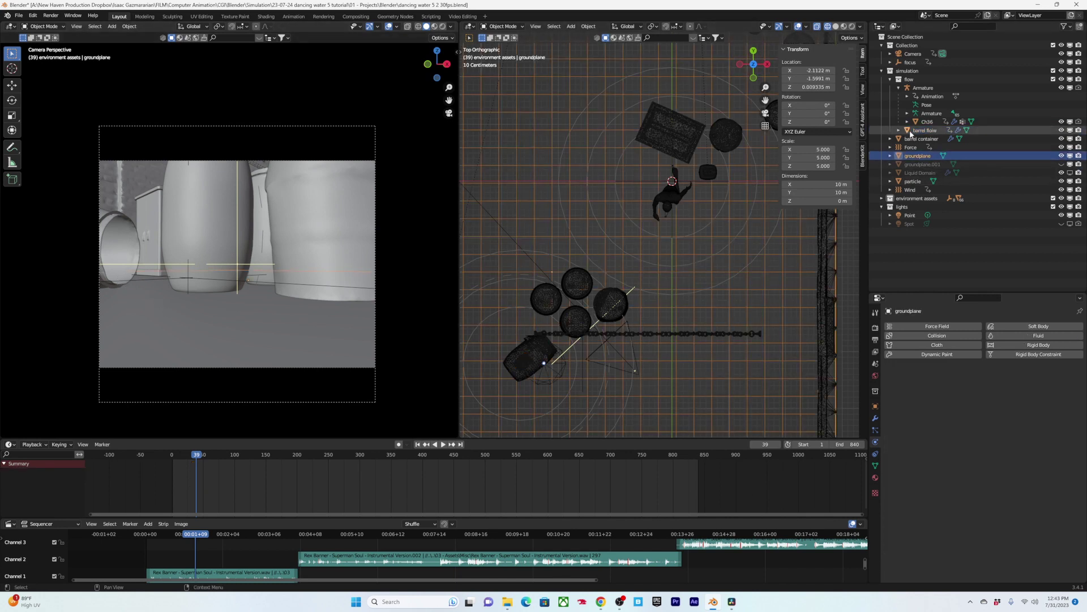
pyautogui.click(919, 172)
pyautogui.scroll(-6, 673, 282)
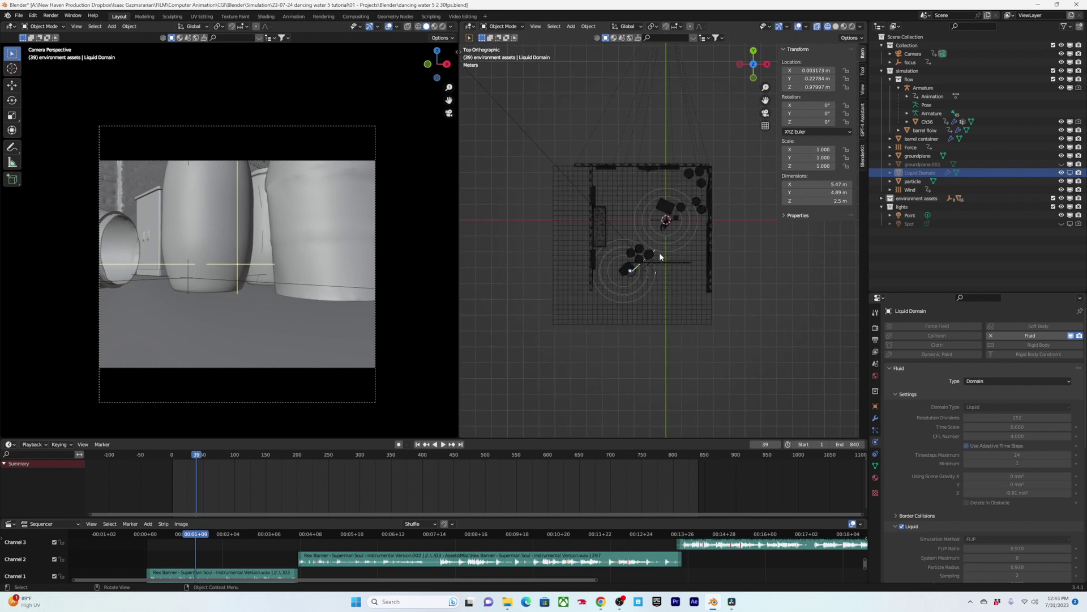
pyautogui.press('KP_1')
pyautogui.scroll(6, 656, 246)
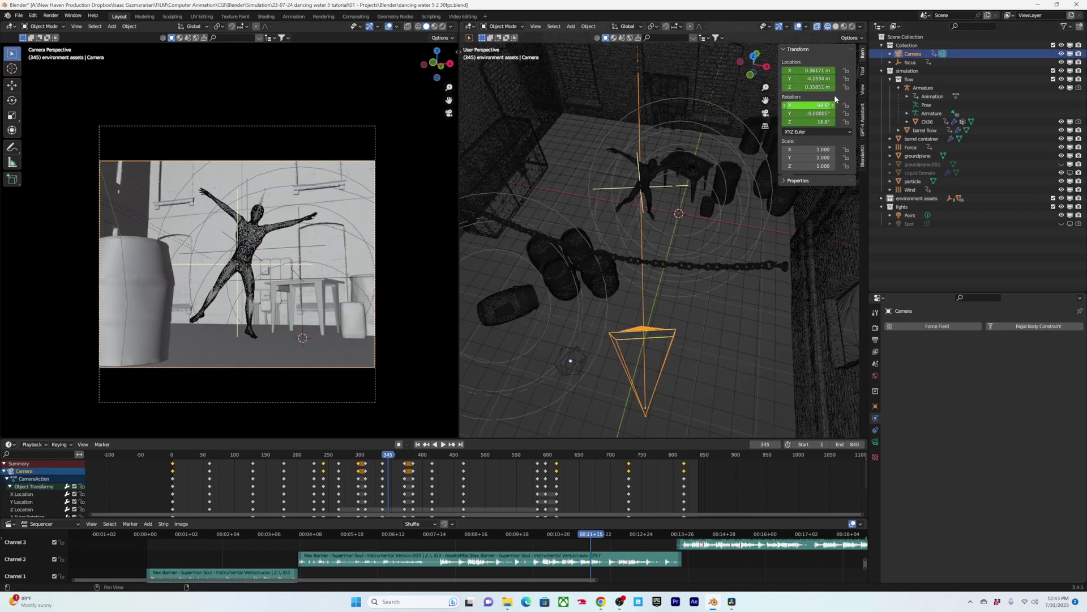
# Step: Select the focus empty and the camera, and examine the camera's Depth of Field settings
pyautogui.click(910, 62)
pyautogui.moveTo(651, 193); pyautogui.dragTo(585, 252, button='middle')
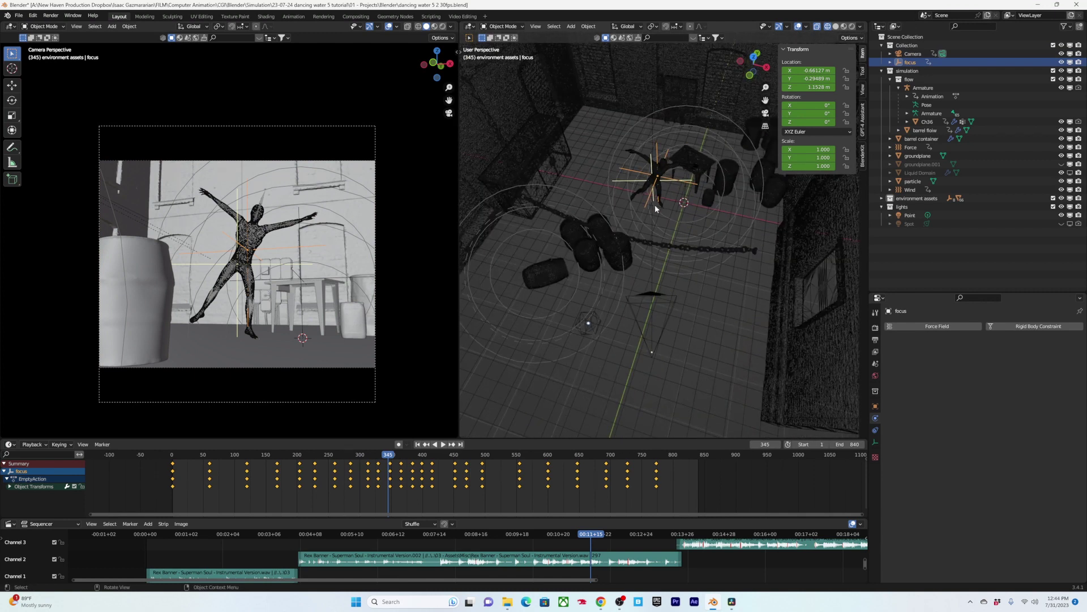
pyautogui.click(654, 330)
pyautogui.click(876, 443)
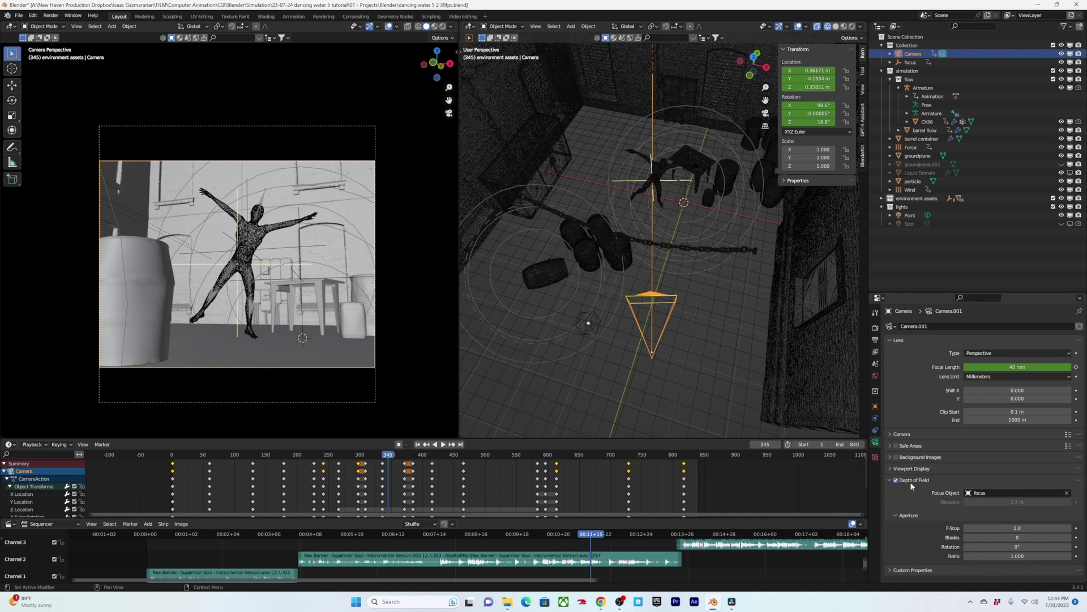
pyautogui.scroll(4, 682, 322)
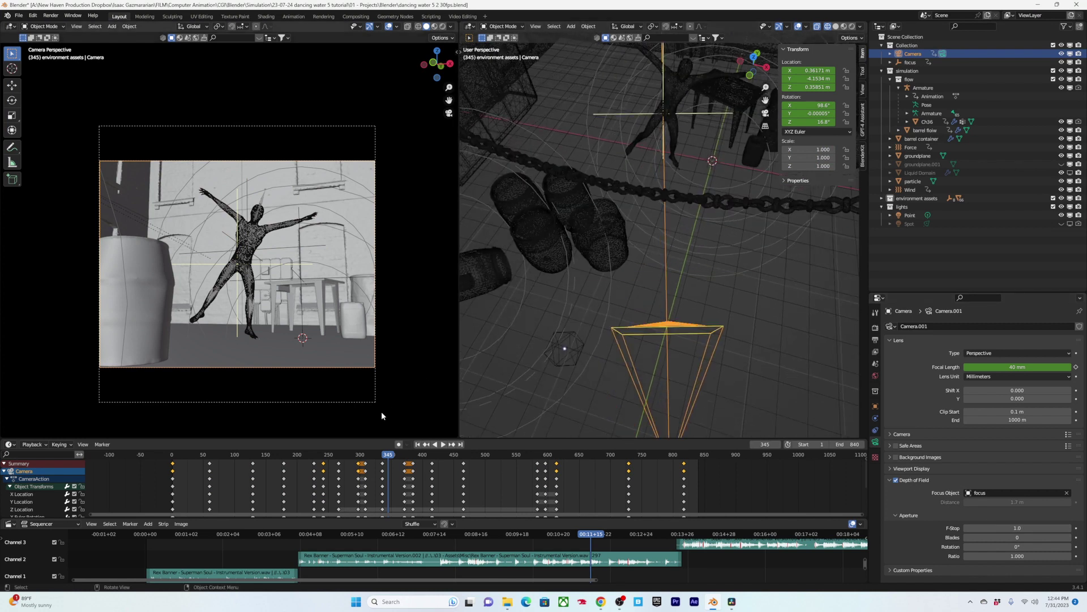
# Step: Select the dancer's armature to examine its animation keyframes, and reselect the camera
pyautogui.click(663, 77)
pyautogui.click(664, 78)
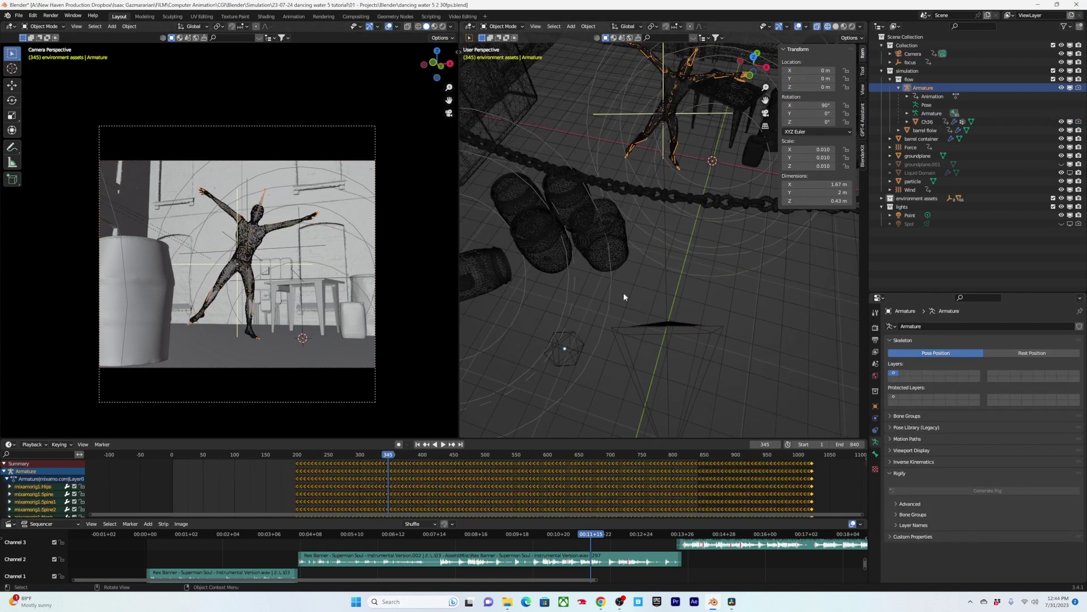
pyautogui.click(670, 326)
# Step: Play and scrub through the camera animation from frame 0 to frame 807
pyautogui.click(207, 465)
pyautogui.press('space')
pyautogui.moveTo(207, 465); pyautogui.dragTo(172, 460)
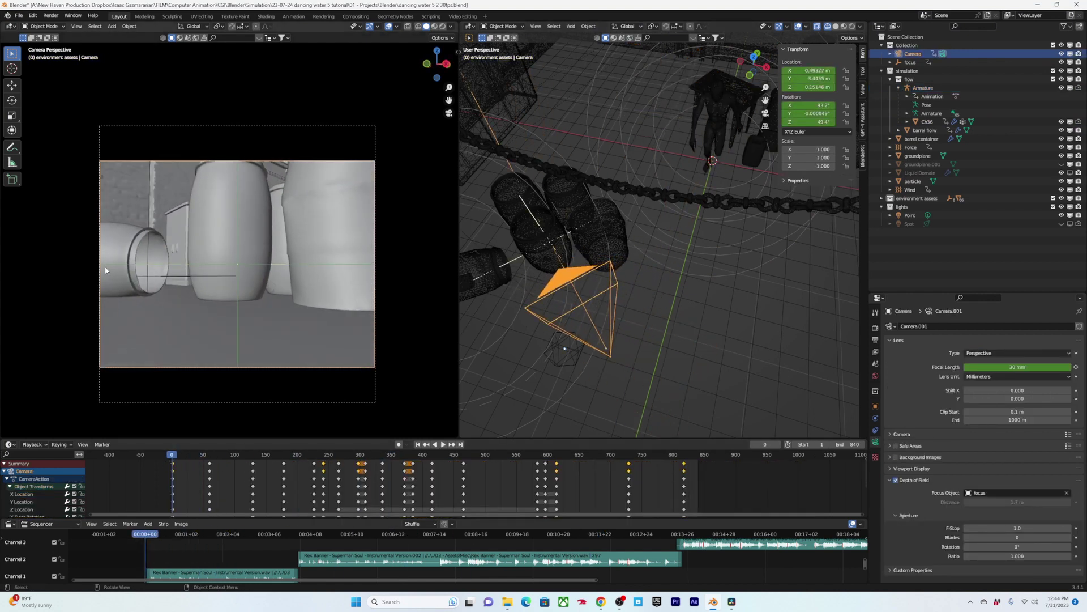
pyautogui.press('space')
pyautogui.moveTo(213, 459); pyautogui.dragTo(630, 459)
pyautogui.press('space')
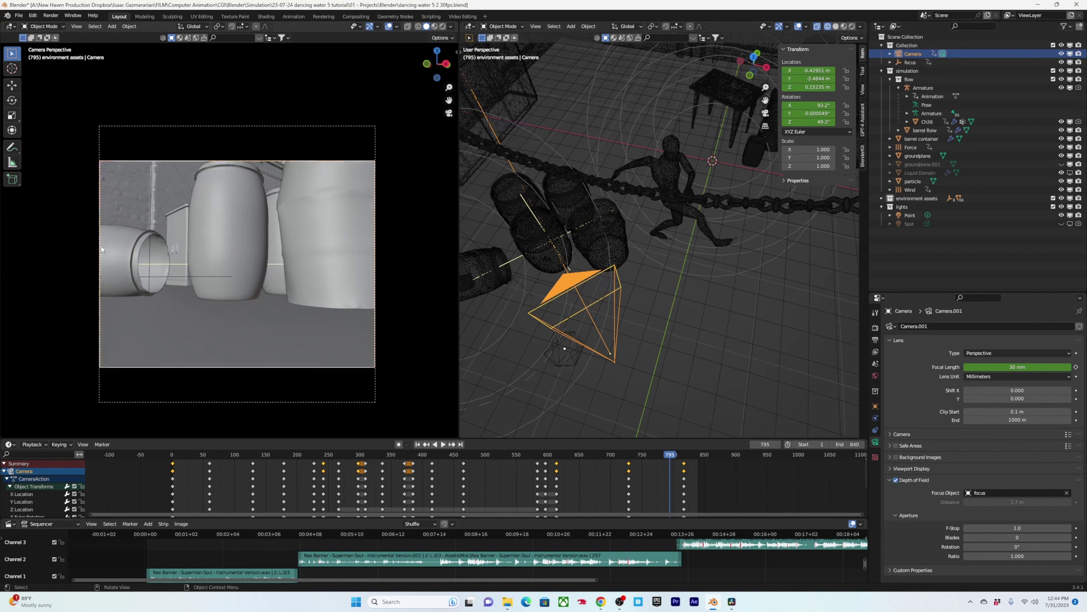
pyautogui.moveTo(558, 459); pyautogui.dragTo(673, 458)
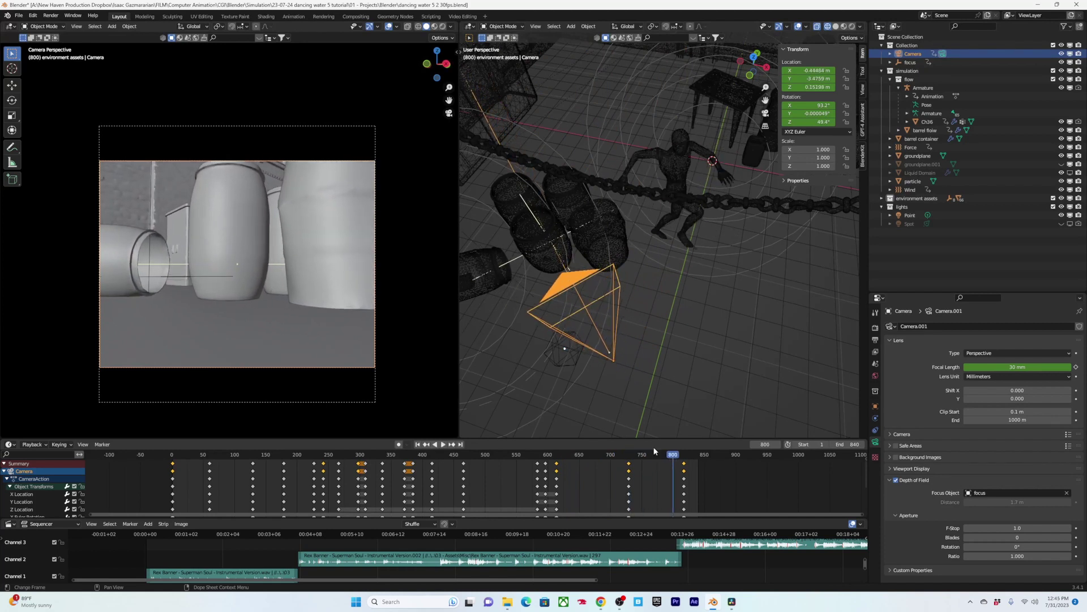
pyautogui.keyDown('alt'); pyautogui.scroll(-7, 590, 348); pyautogui.keyUp('alt')
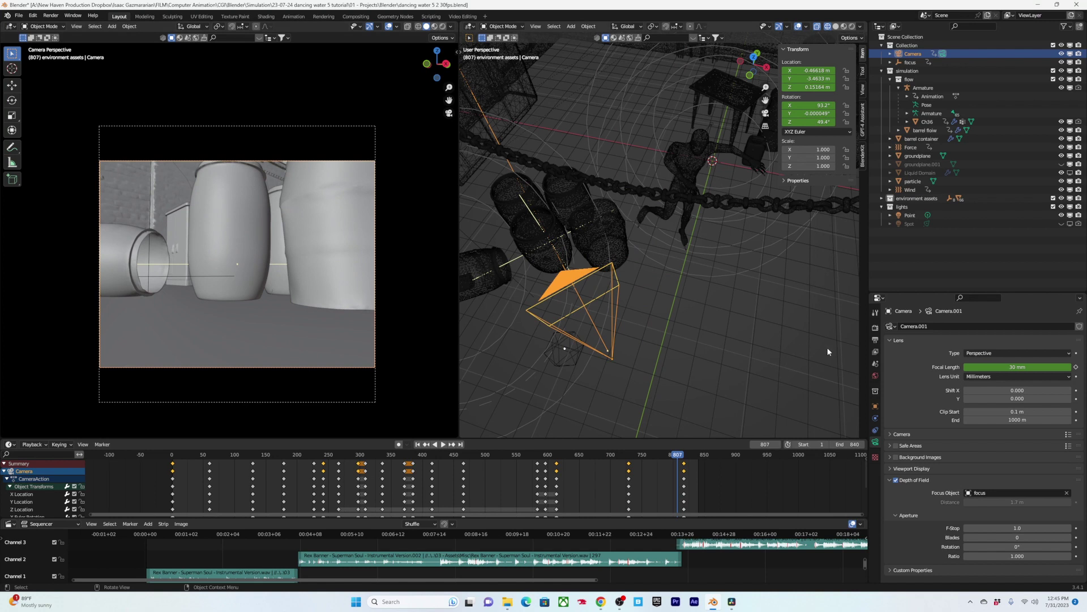
# Step: Check the scene's output resolution and the Cycles render sampling settings, and view the whole room around the camera
pyautogui.click(874, 340)
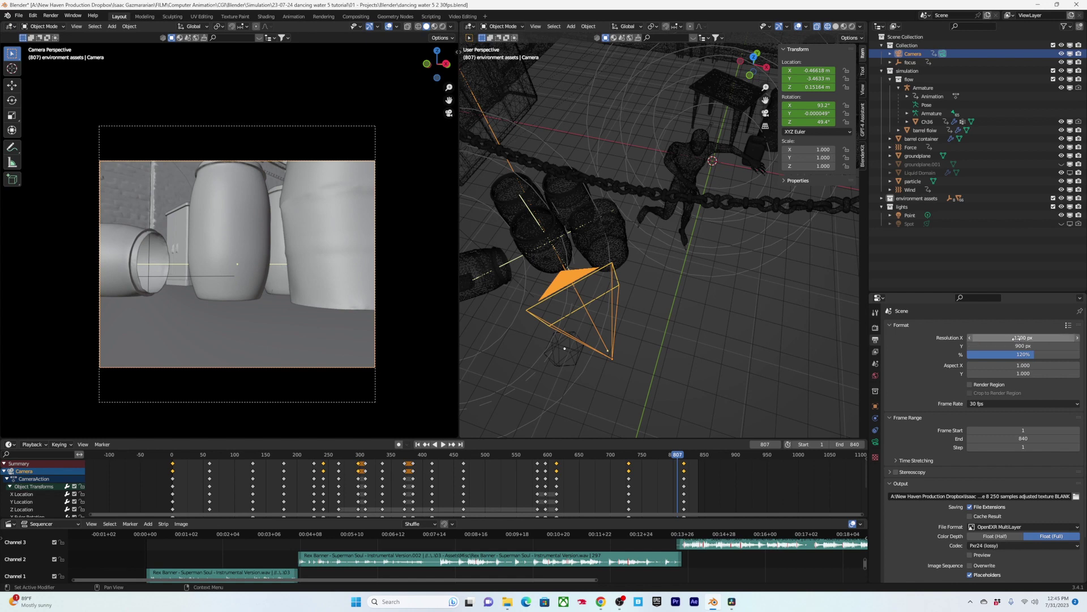
pyautogui.click(875, 328)
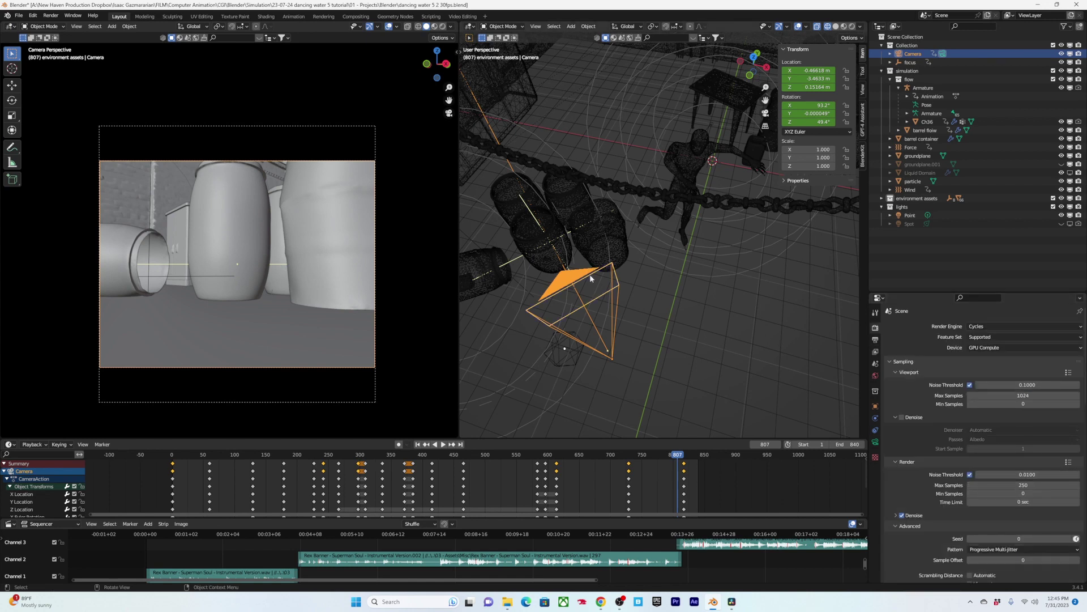
pyautogui.scroll(-7, 623, 299)
pyautogui.scroll(2, 636, 295)
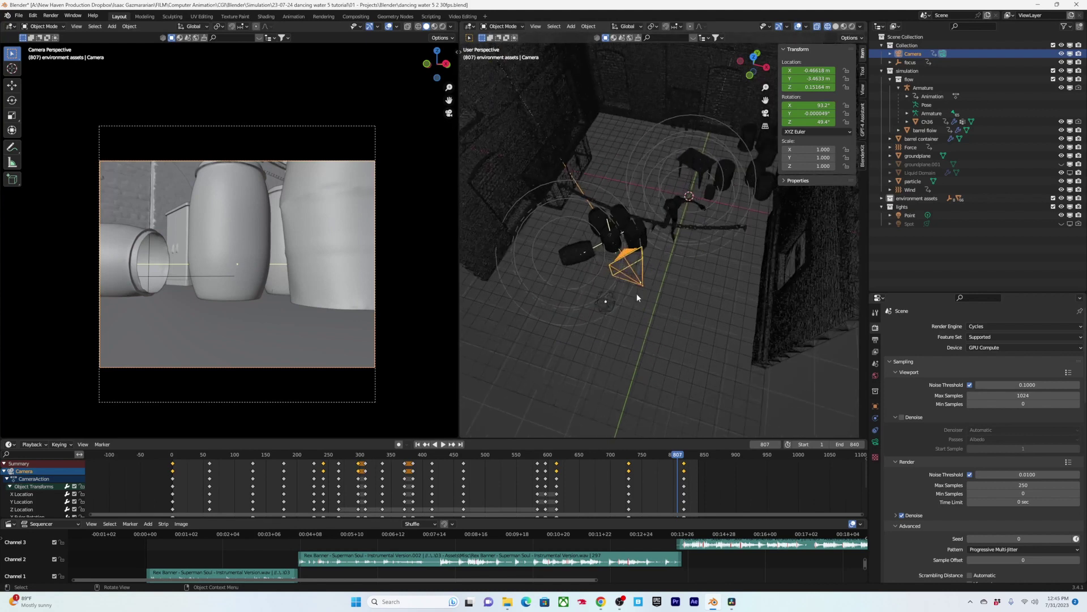
# Step: Choose 30 fps as the scene's output frame rate
pyautogui.click(876, 339)
pyautogui.click(982, 404)
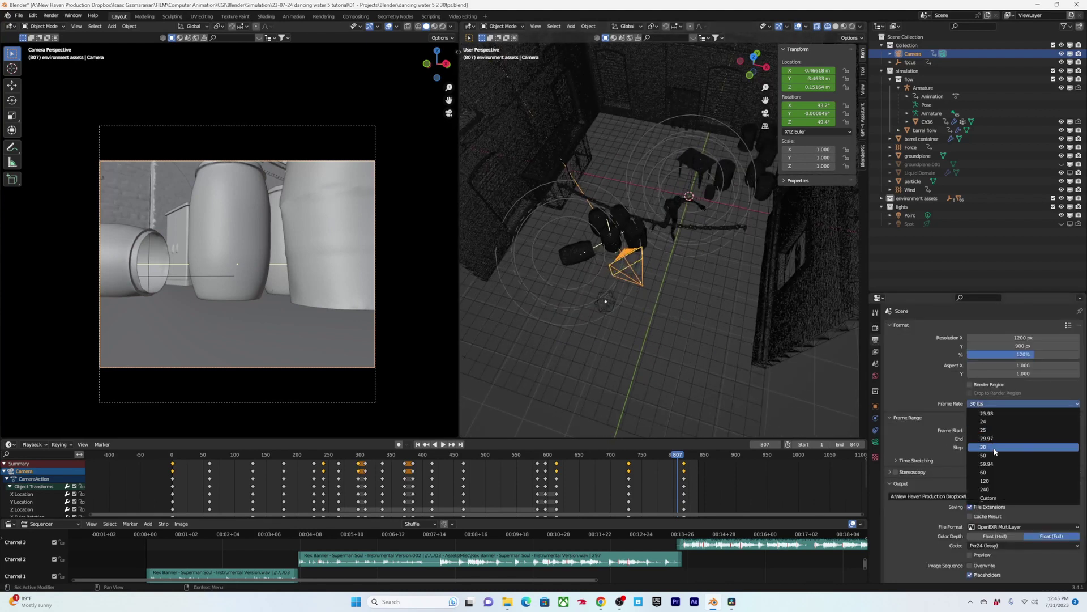
pyautogui.click(994, 447)
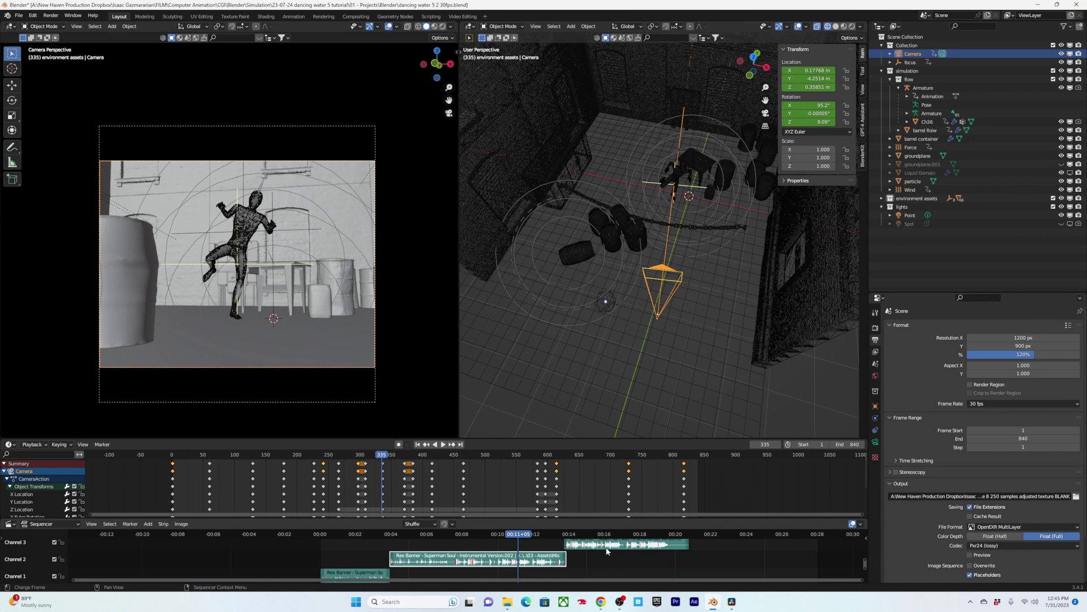
# Step: Preview the animation with its music from the beginning and return to frame 1
pyautogui.click(173, 456)
pyautogui.press('space')
pyautogui.moveTo(173, 454); pyautogui.dragTo(173, 457)
pyautogui.press('space')
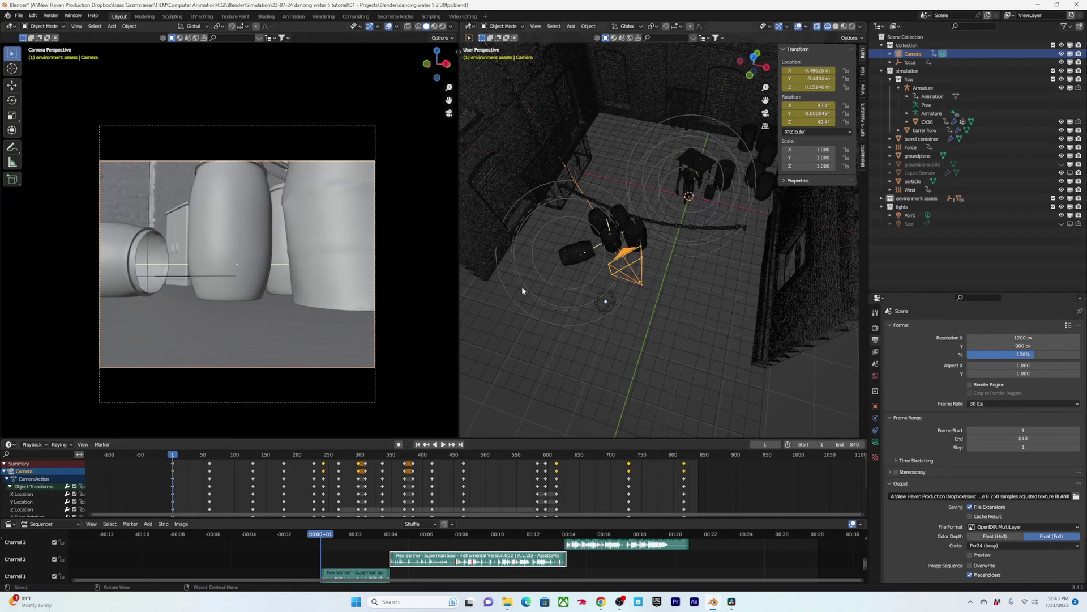
# Step: Enlarge the timeline area and try scaling all camera keyframes in time from frame 1
pyautogui.moveTo(535, 439); pyautogui.dragTo(536, 324)
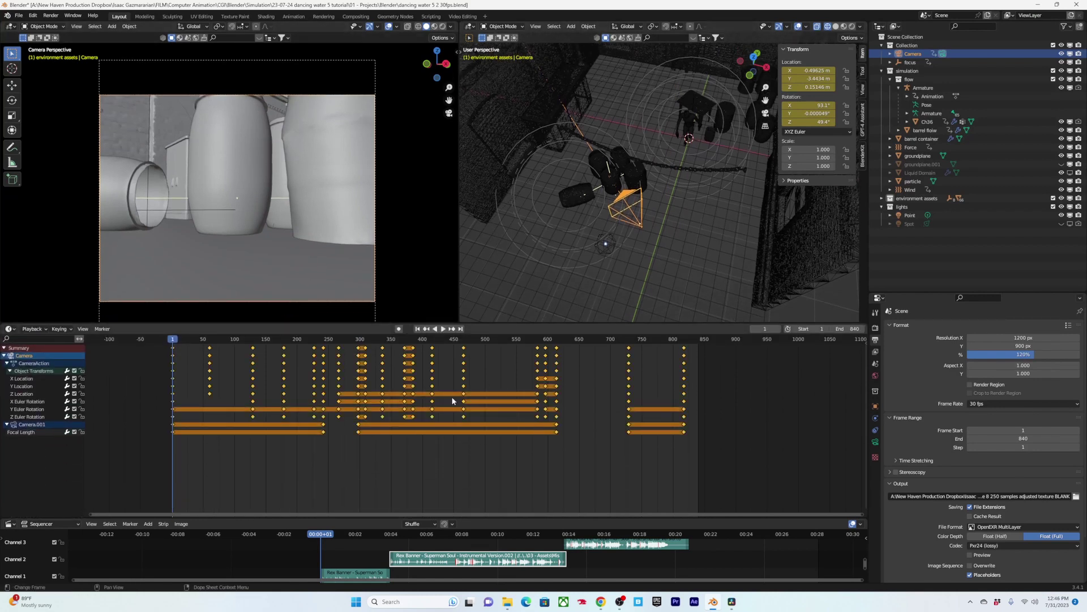
pyautogui.press('s')
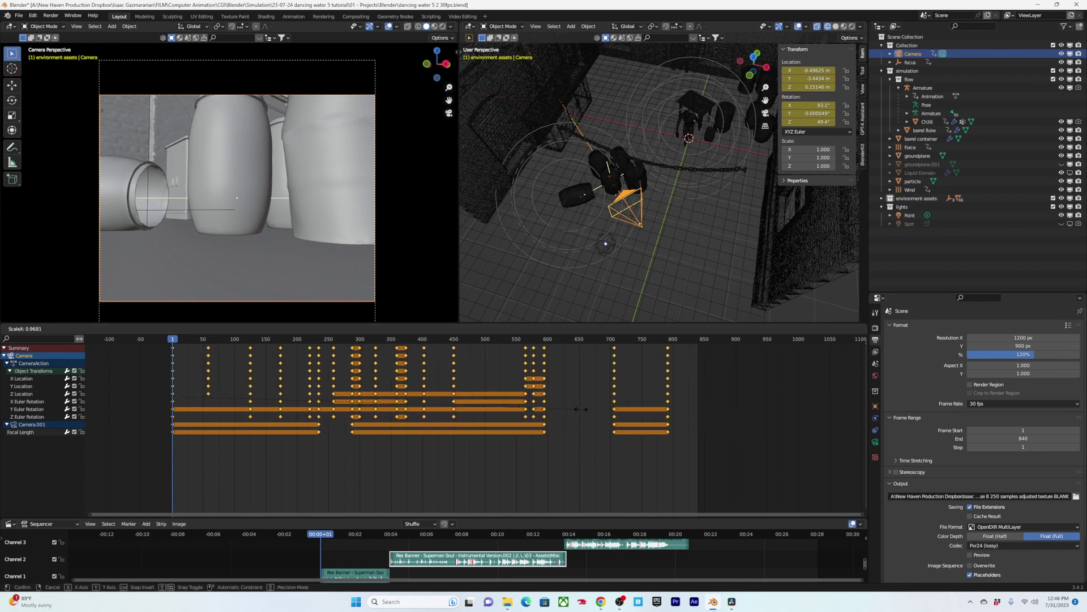
pyautogui.click(702, 482)
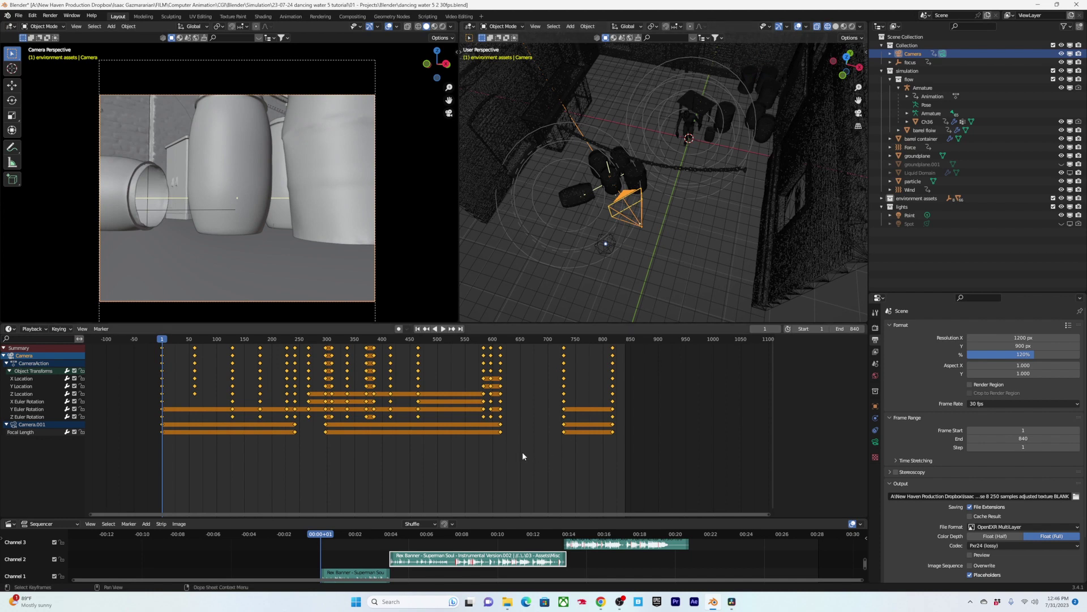
# Step: Show the camera's curves in the Graph Editor and examine the X Euler Rotation's Noise modifier and its restricted frame range
pyautogui.hotkey('ctrl', 'Tab')
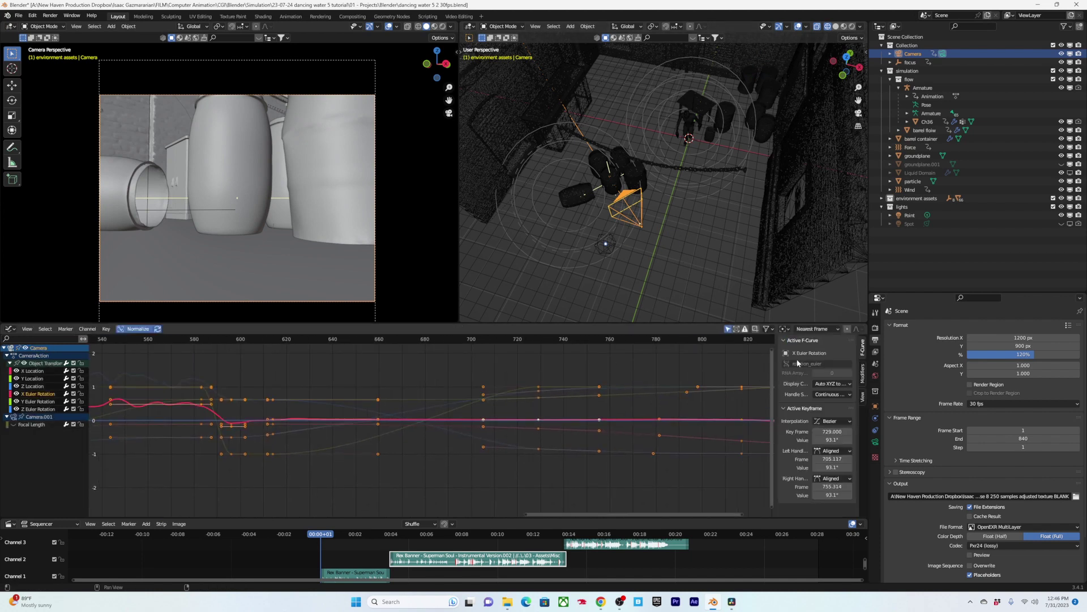
pyautogui.click(863, 373)
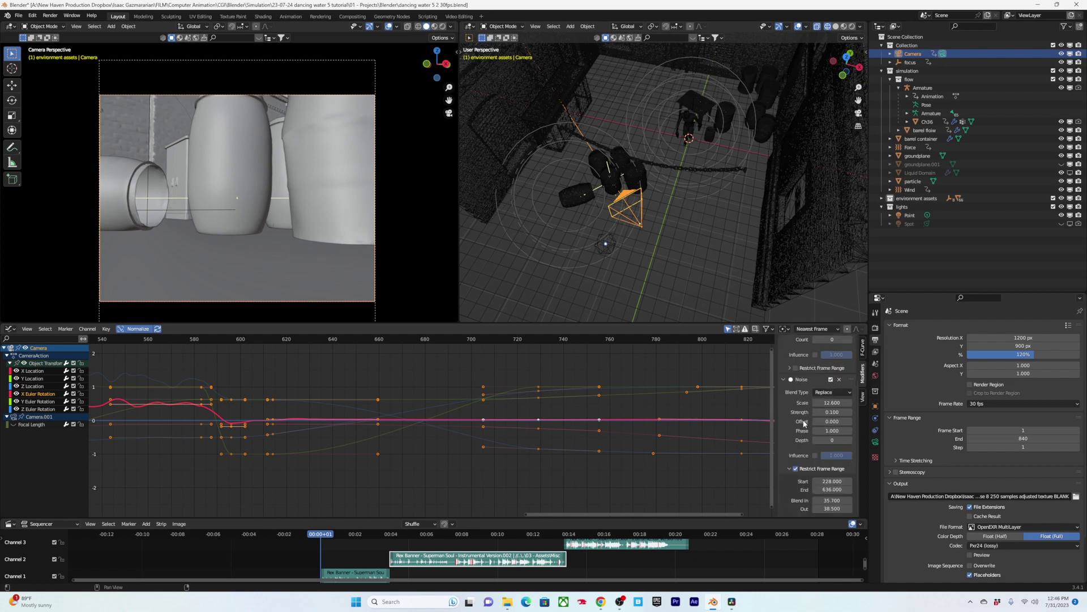
pyautogui.click(835, 481)
pyautogui.click(827, 480)
pyautogui.write('*')
pyautogui.press('Escape')
pyautogui.moveTo(657, 209); pyautogui.dragTo(651, 203, button='middle')
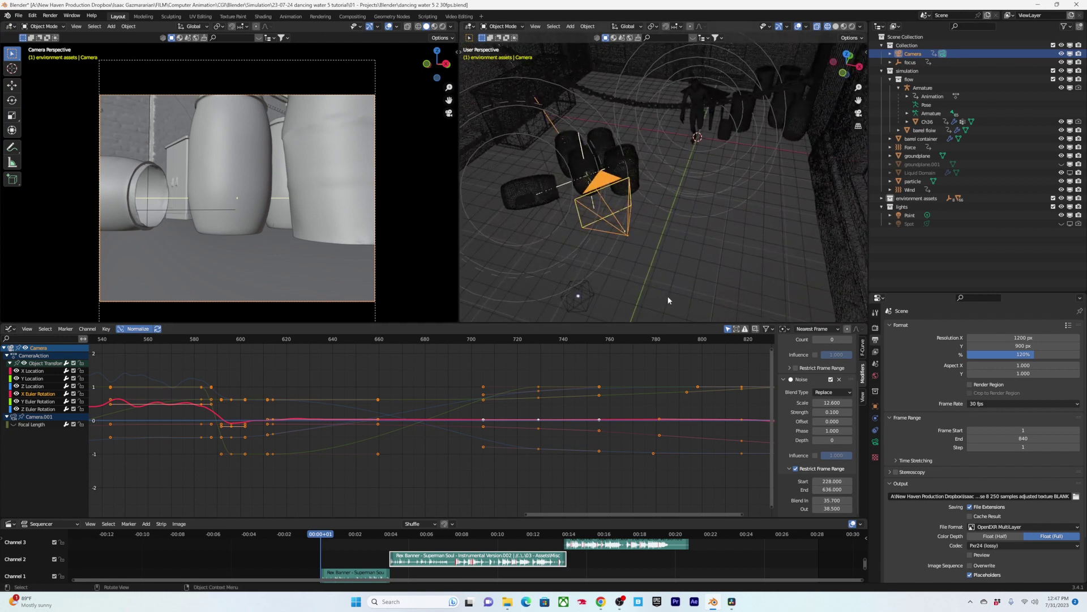
# Step: Switch to DaVinci Resolve and browse the media storage to folder 8 in 04 - Renders, Roughs, PNGs
pyautogui.click(735, 601)
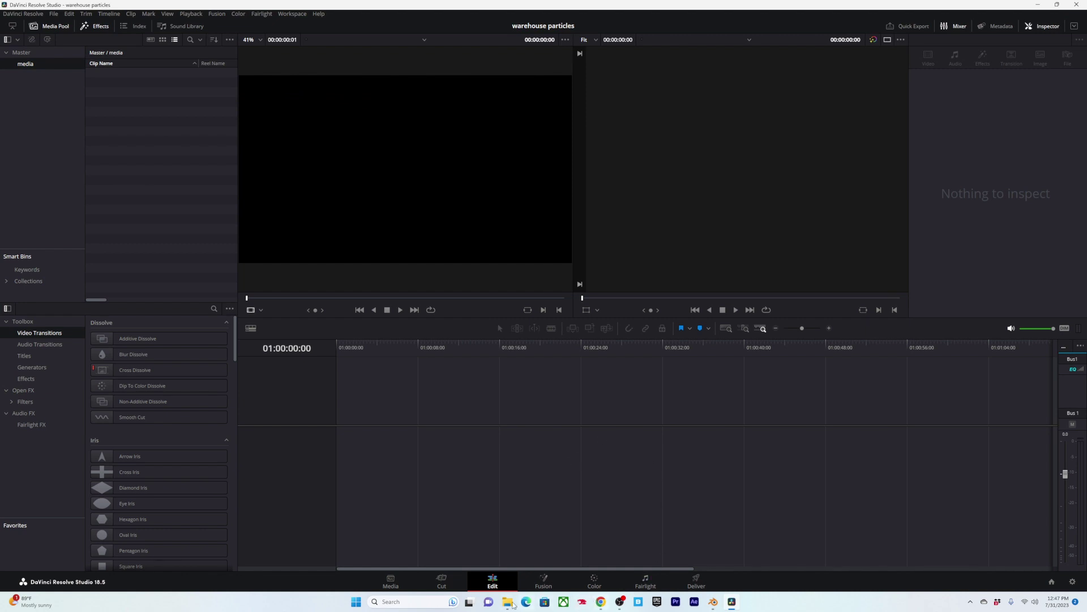
pyautogui.click(390, 582)
pyautogui.doubleClick(140, 89)
pyautogui.doubleClick(138, 60)
pyautogui.doubleClick(153, 61)
pyautogui.doubleClick(147, 128)
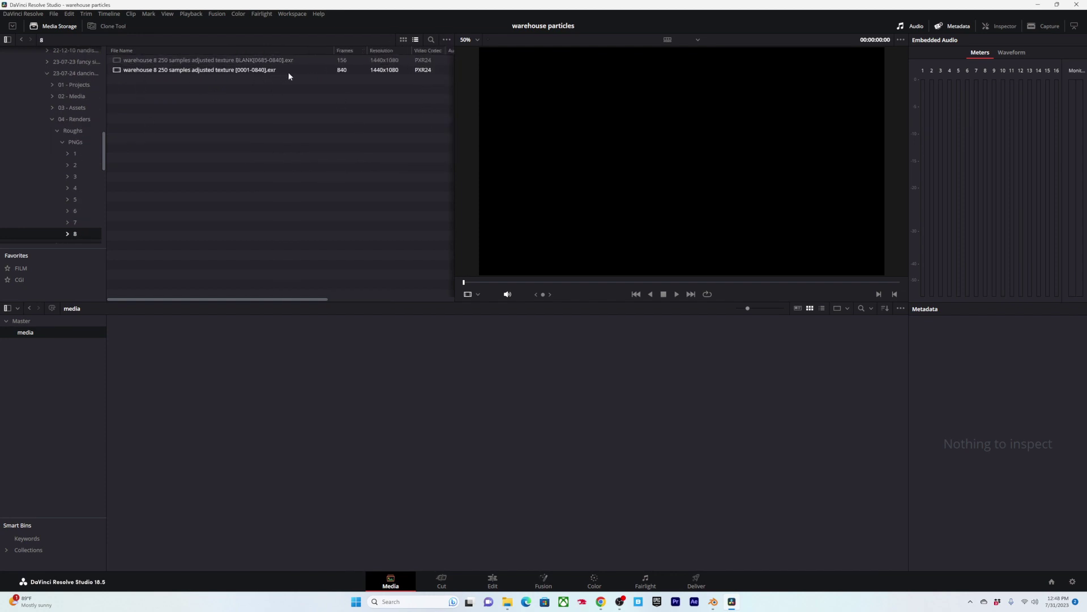
# Step: Preview the [0001-0840] EXR sequence and check the media storage's frame display mode options
pyautogui.click(300, 69)
pyautogui.press('space')
pyautogui.click(446, 40)
pyautogui.moveTo(524, 50)
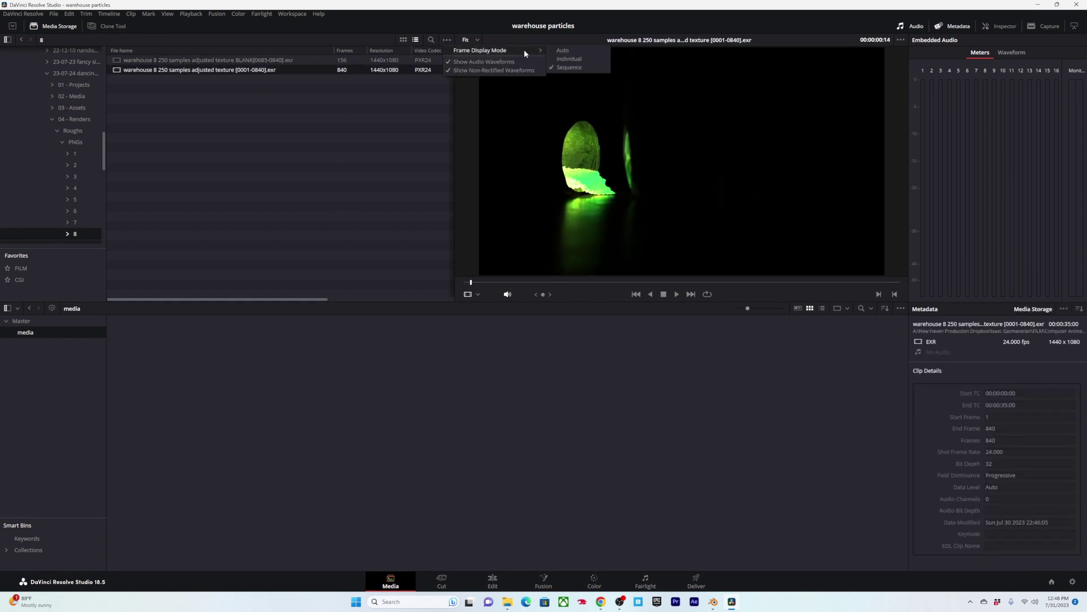
pyautogui.click(573, 59)
# Step: Add the [0001-0840] and BLANK[0685-0840] EXR sequences to the media bin
pyautogui.moveTo(211, 70); pyautogui.dragTo(160, 364)
pyautogui.click(149, 137)
pyautogui.moveTo(150, 60); pyautogui.dragTo(215, 386)
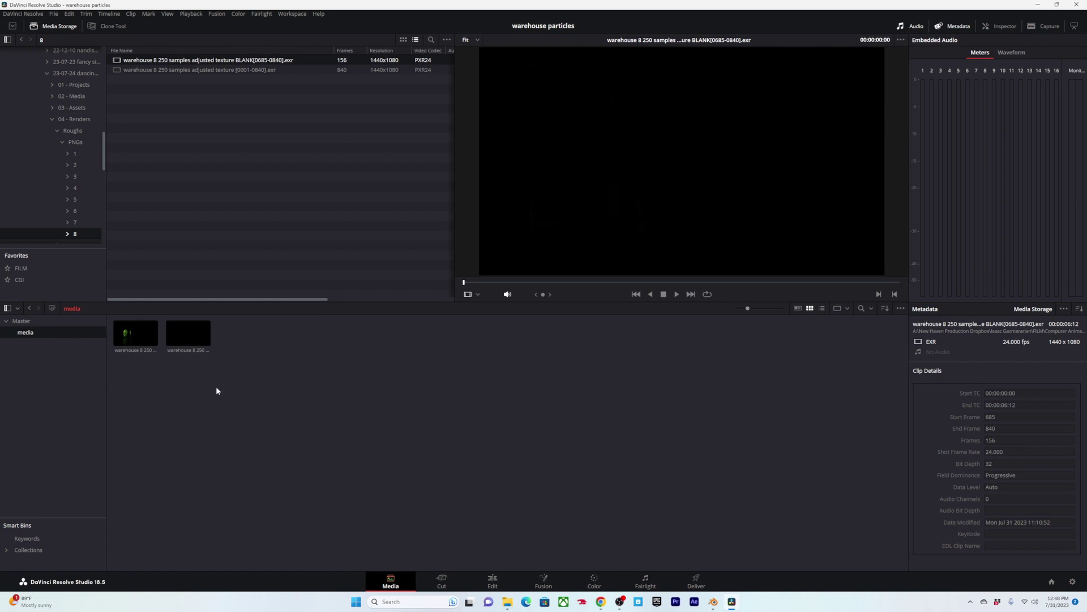
# Step: Scrub through both EXR sequences on the Edit page and check the OpenEXR MultiLayer output settings in Blender
pyautogui.click(502, 587)
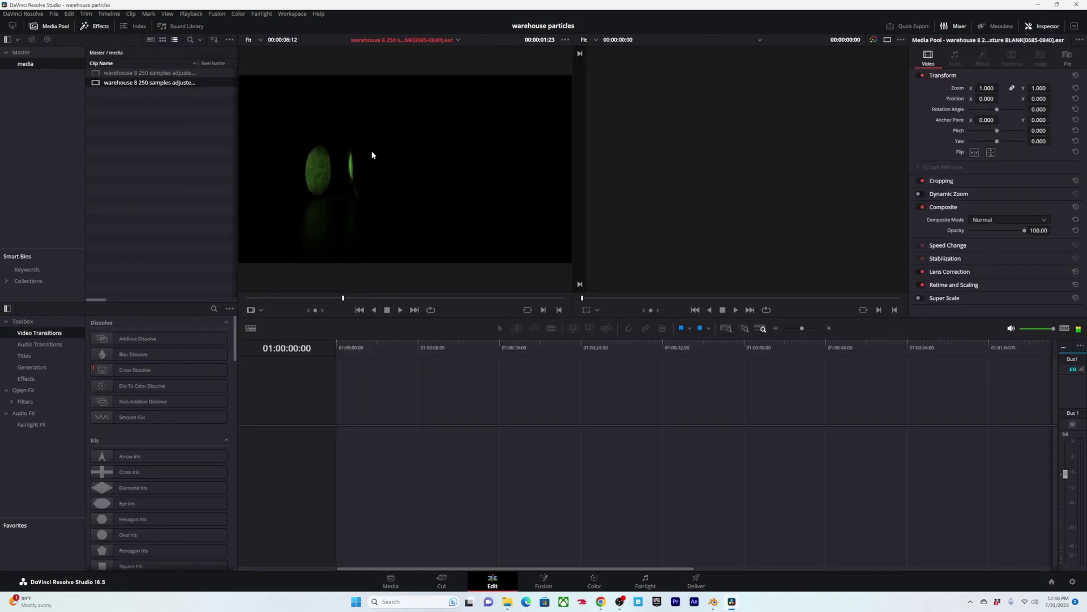
pyautogui.moveTo(351, 295)
pyautogui.mouseDown()
pyautogui.moveTo(383, 298)
pyautogui.moveTo(346, 297)
pyautogui.mouseUp()
pyautogui.click(713, 602)
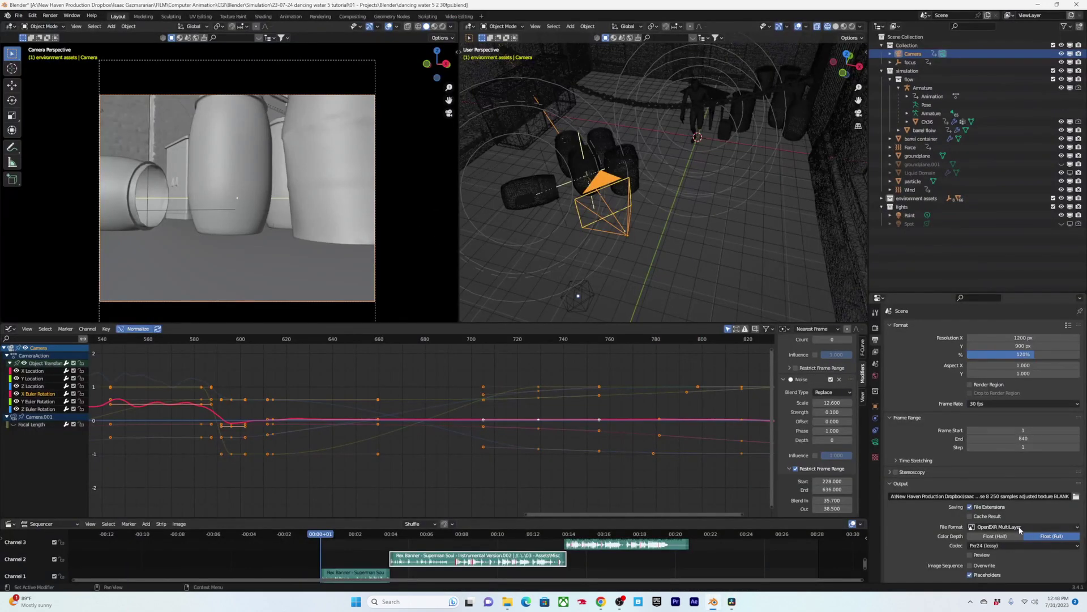
pyautogui.click(732, 601)
pyautogui.moveTo(286, 298); pyautogui.dragTo(420, 297)
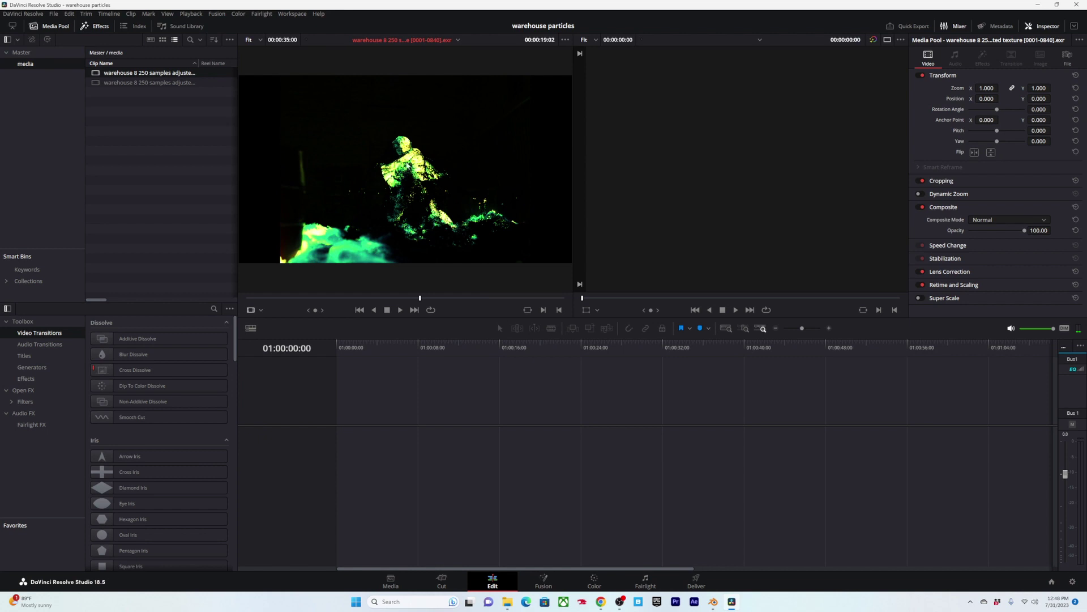
# Step: Apply the VFX IO Linear to Gamma 2.2 LUT to both EXR clips in the media bin
pyautogui.rightClick(130, 72)
pyautogui.click(122, 75)
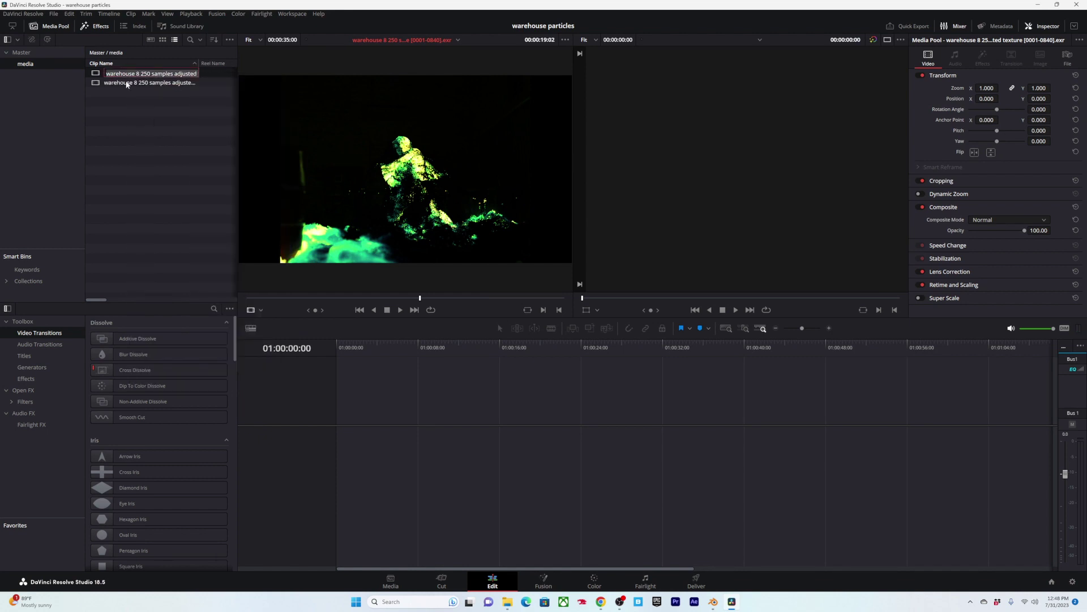
pyautogui.keyDown('ctrl'); pyautogui.click(123, 79); pyautogui.keyUp('ctrl')
pyautogui.rightClick(131, 74)
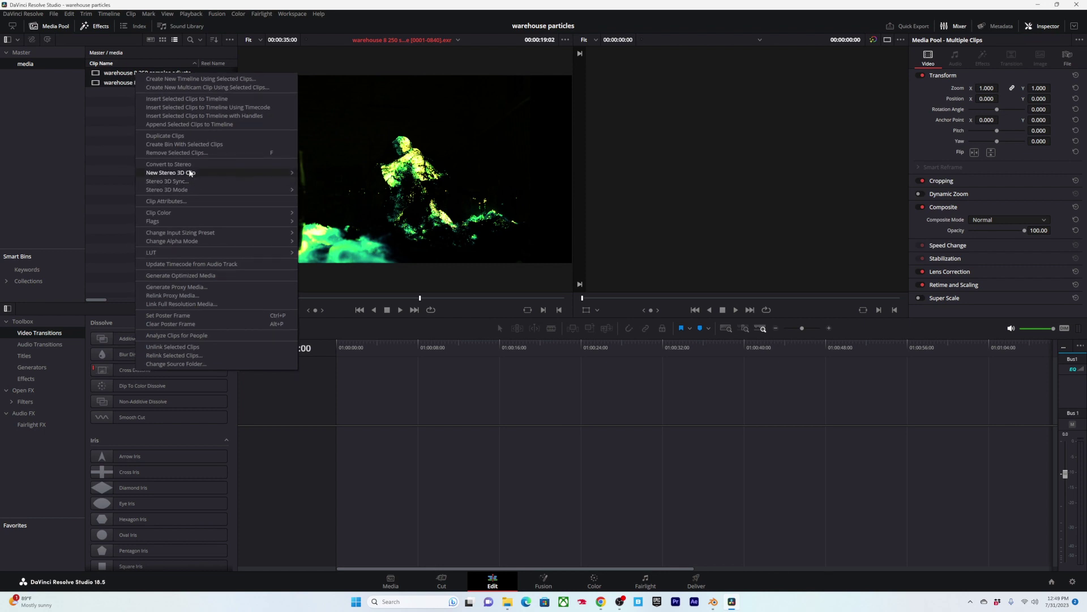
pyautogui.moveTo(236, 252)
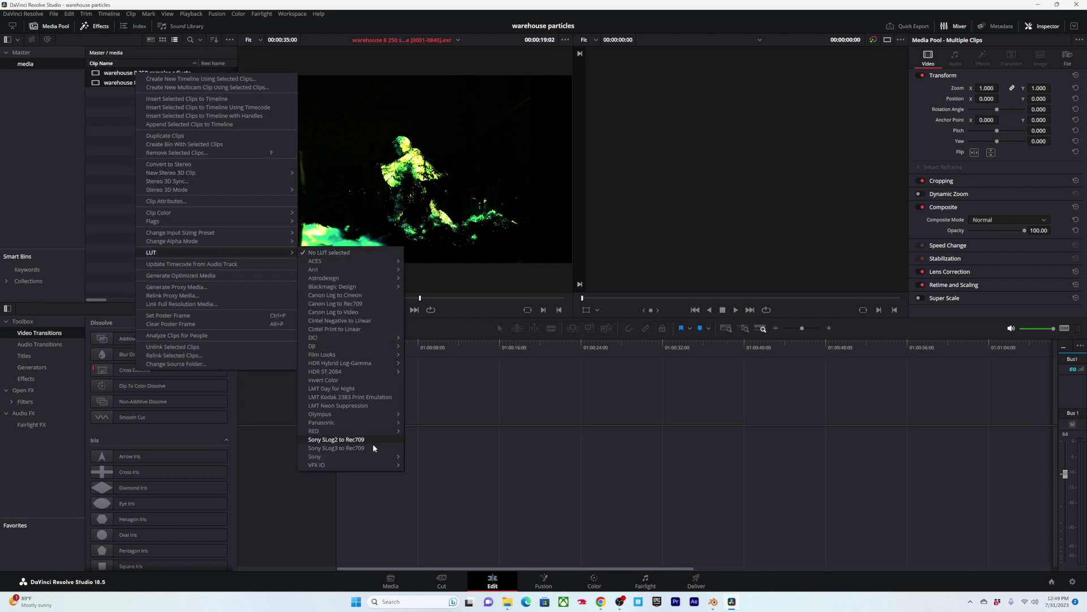
pyautogui.moveTo(376, 465)
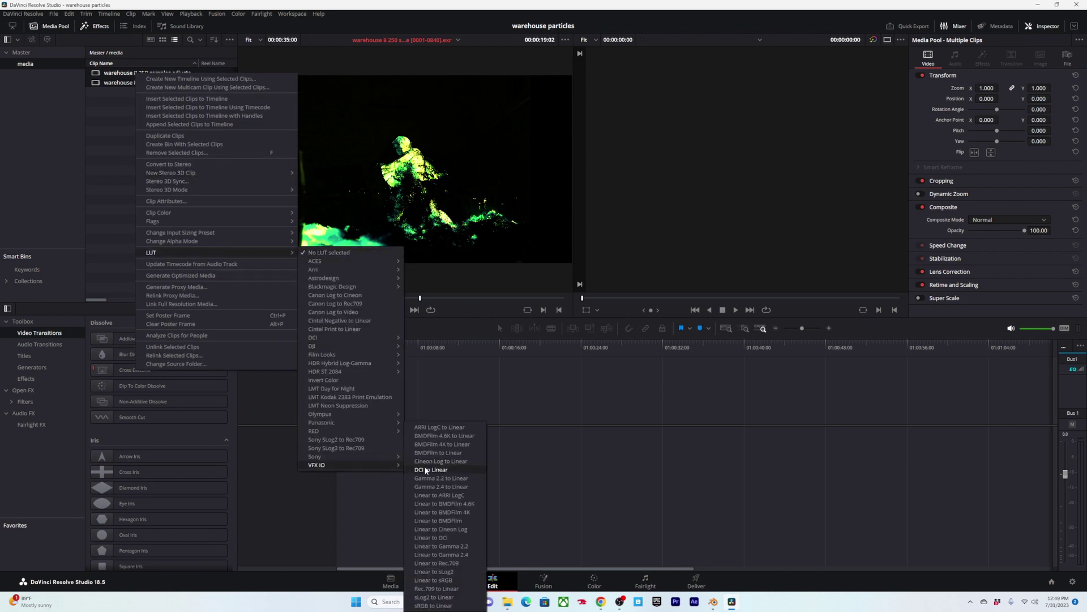
pyautogui.click(462, 547)
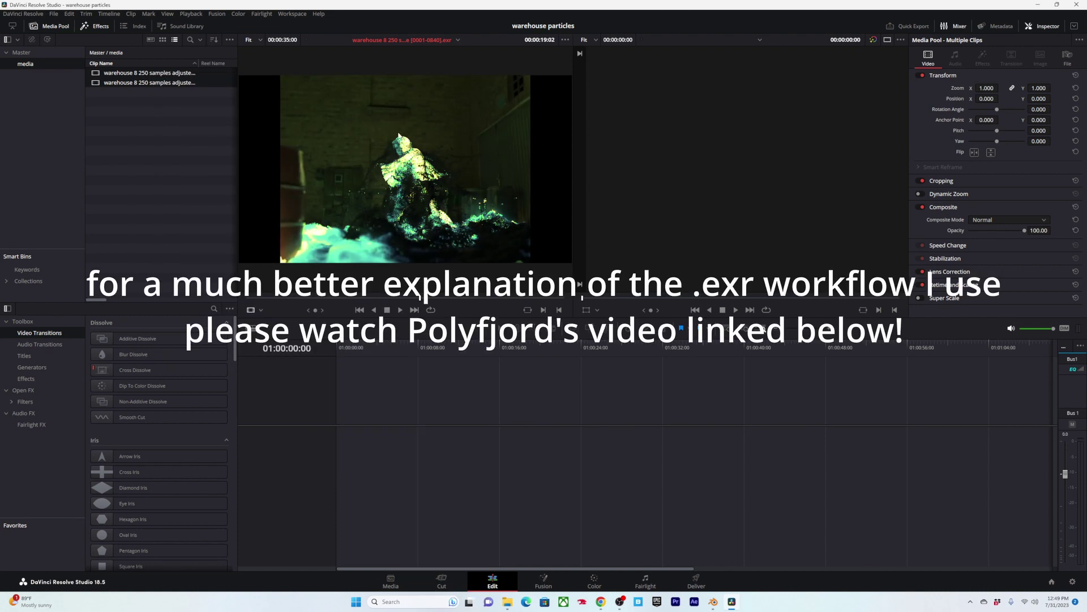
pyautogui.click(148, 119)
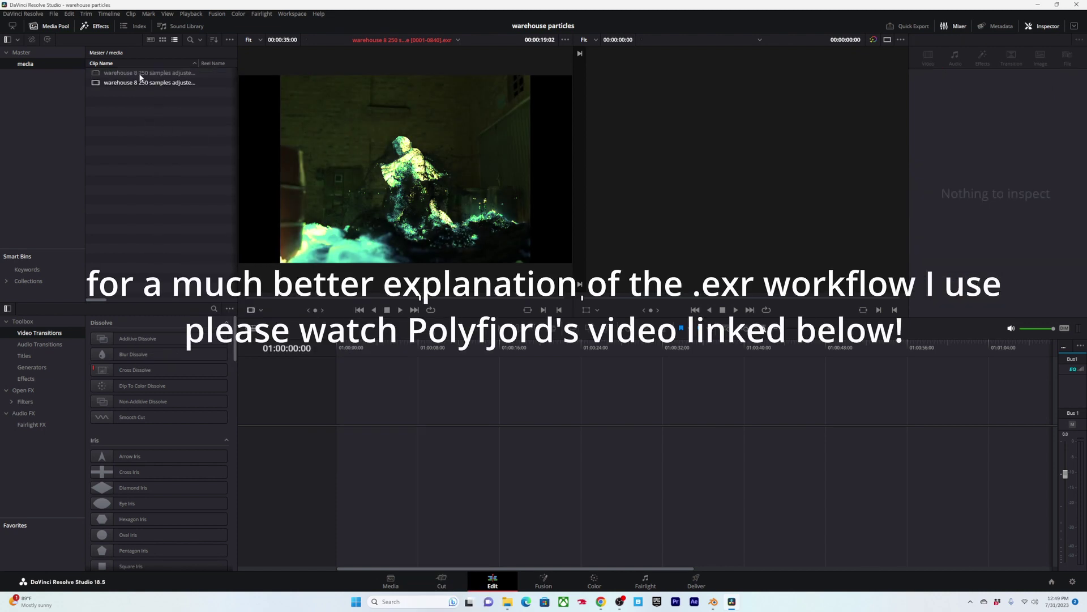
# Step: Set the video frame rate of both EXR clips to 30 in their clip attributes
pyautogui.hotkey('ctrl', 'a')
pyautogui.rightClick(147, 85)
pyautogui.click(199, 199)
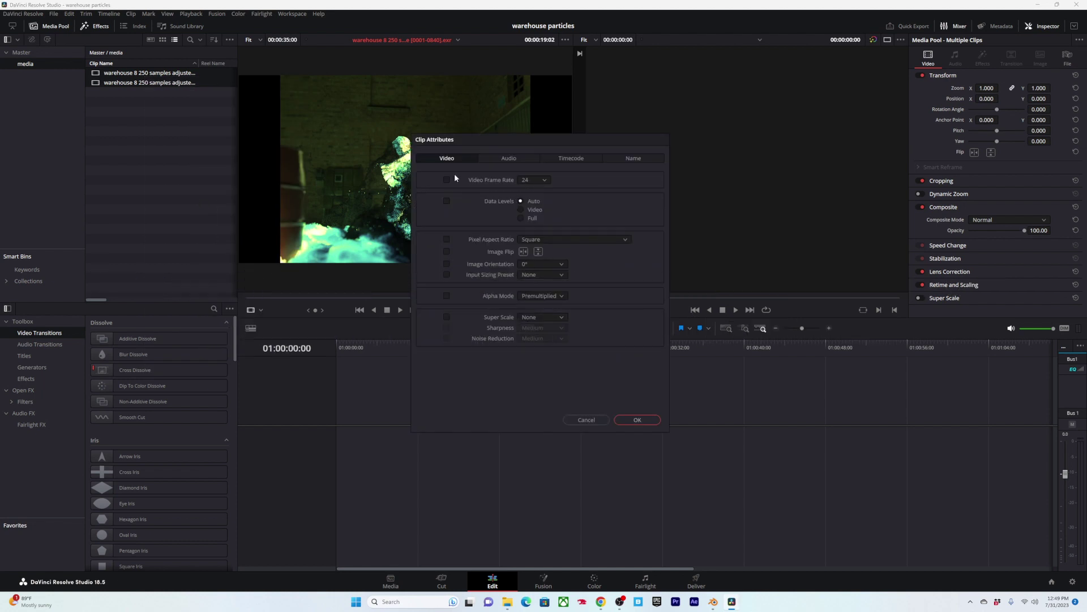
pyautogui.click(532, 179)
pyautogui.click(535, 259)
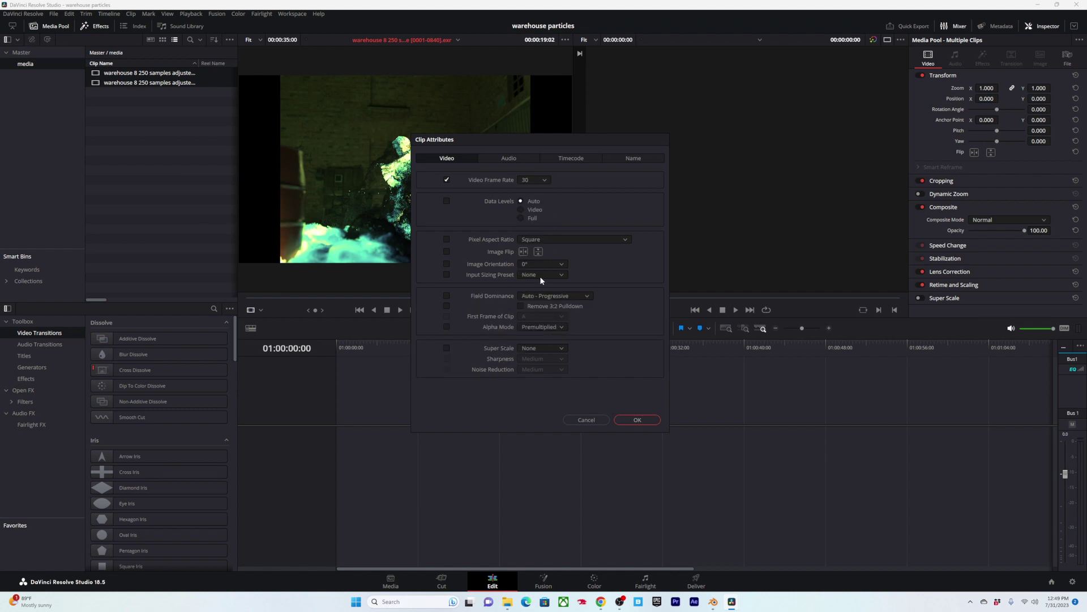
pyautogui.click(637, 419)
# Step: Create Timeline 1 from the BLANK clip without project settings, using a custom 1440 x 1080 resolution and 30 frames per second
pyautogui.rightClick(119, 85)
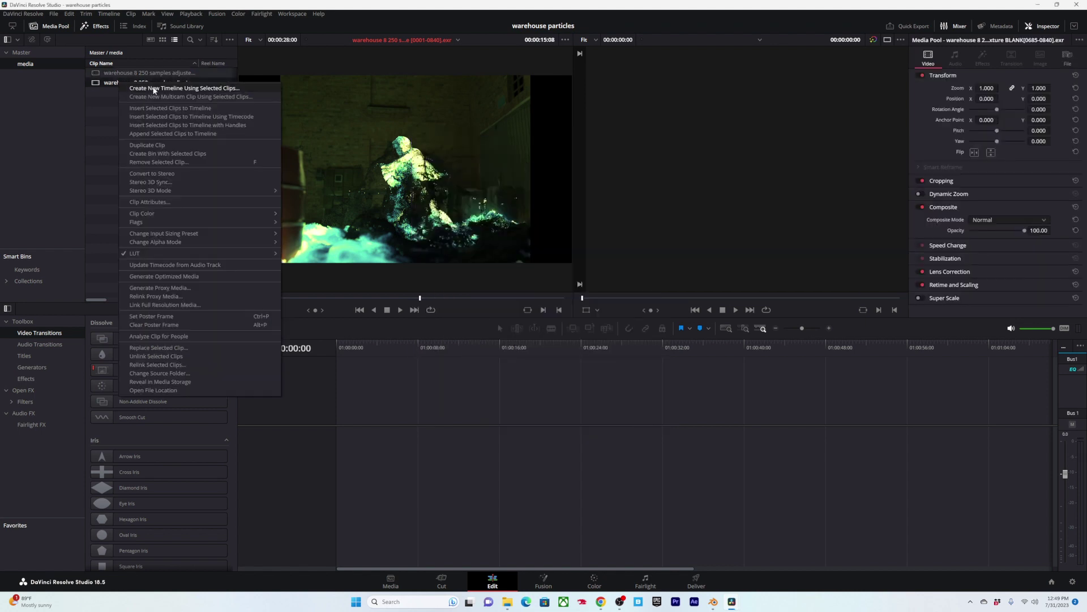
pyautogui.click(176, 89)
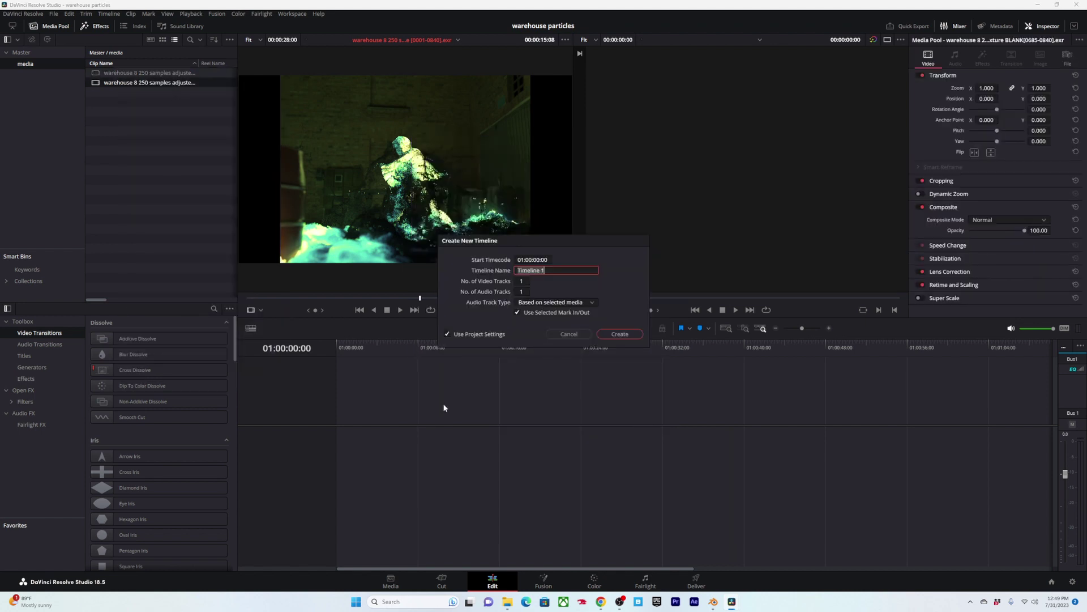
pyautogui.click(448, 334)
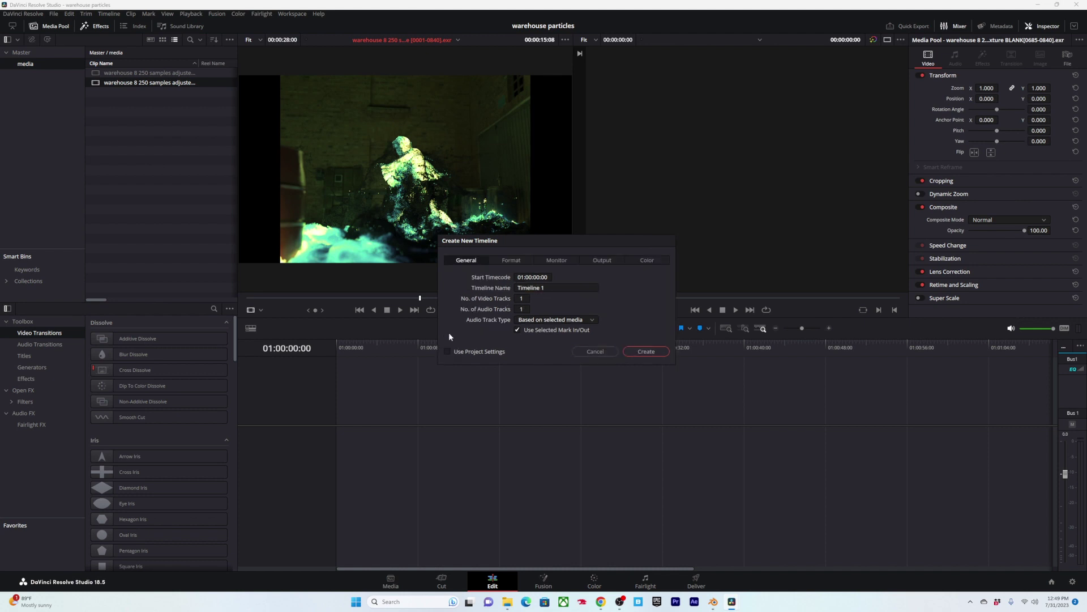
pyautogui.click(510, 260)
pyautogui.moveTo(545, 288); pyautogui.dragTo(513, 286)
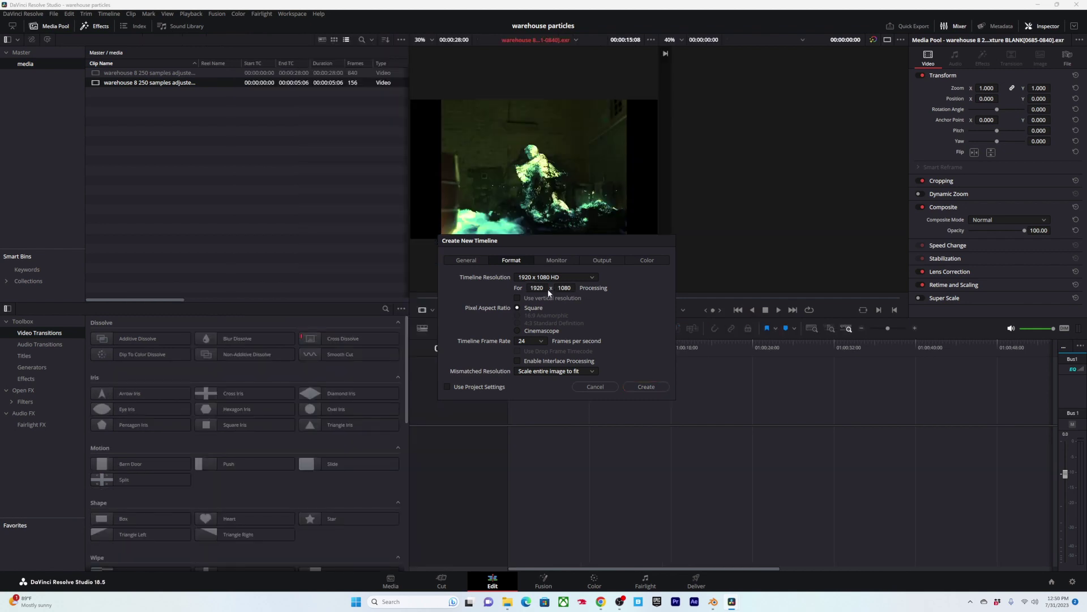
pyautogui.click(545, 289)
pyautogui.click(540, 342)
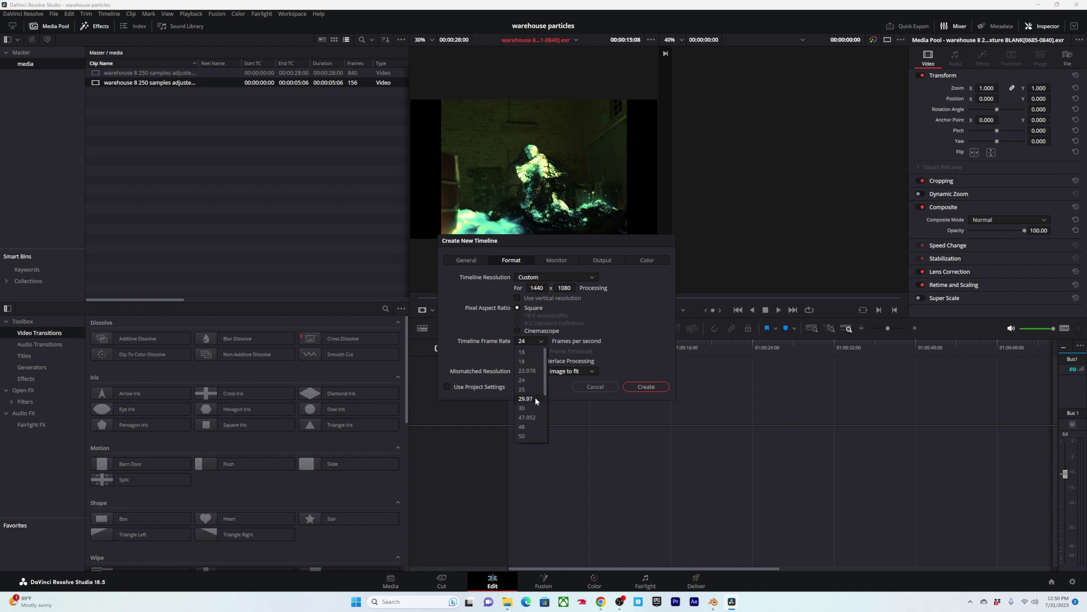
pyautogui.click(523, 407)
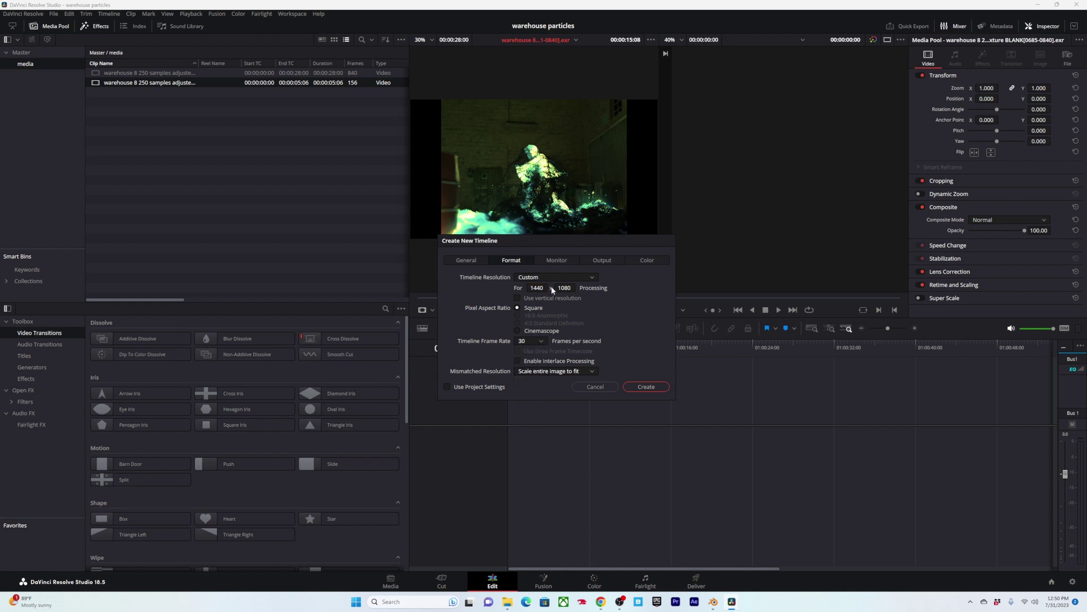
pyautogui.click(645, 386)
pyautogui.keyDown('alt'); pyautogui.scroll(5, 541, 425); pyautogui.keyUp('alt')
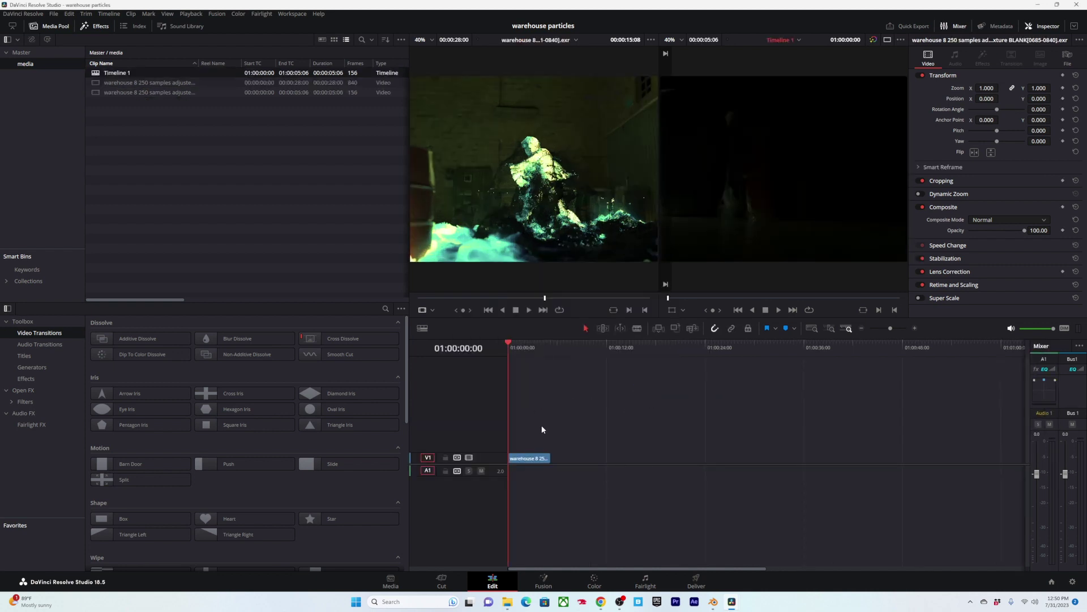
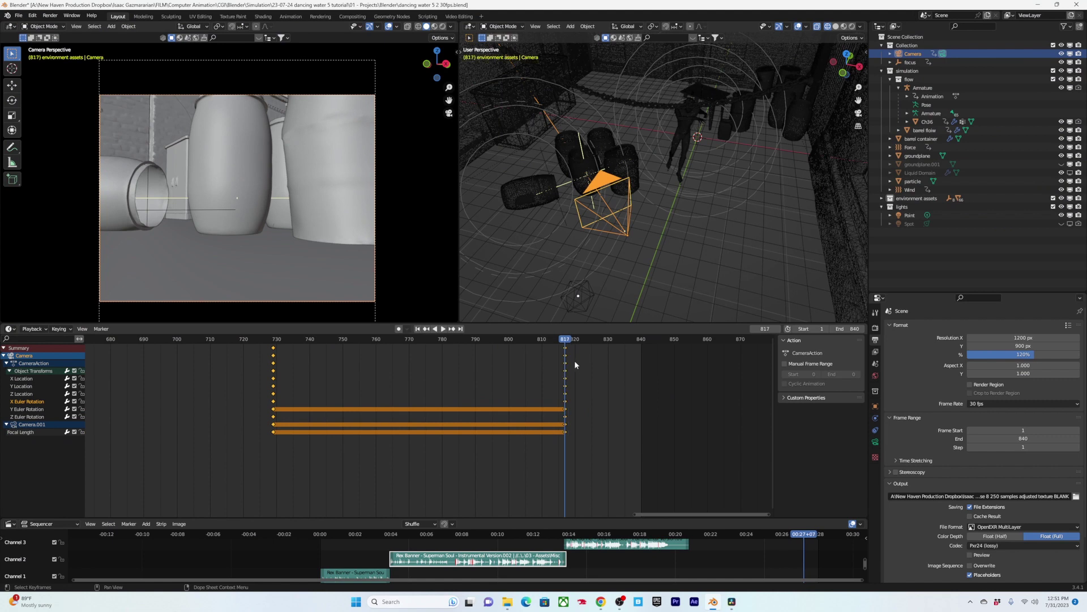
# Step: Step back to frame 816, just before the camera's last keyframe, and switch to DaVinci Resolve
pyautogui.press('Left')
pyautogui.press('Left')
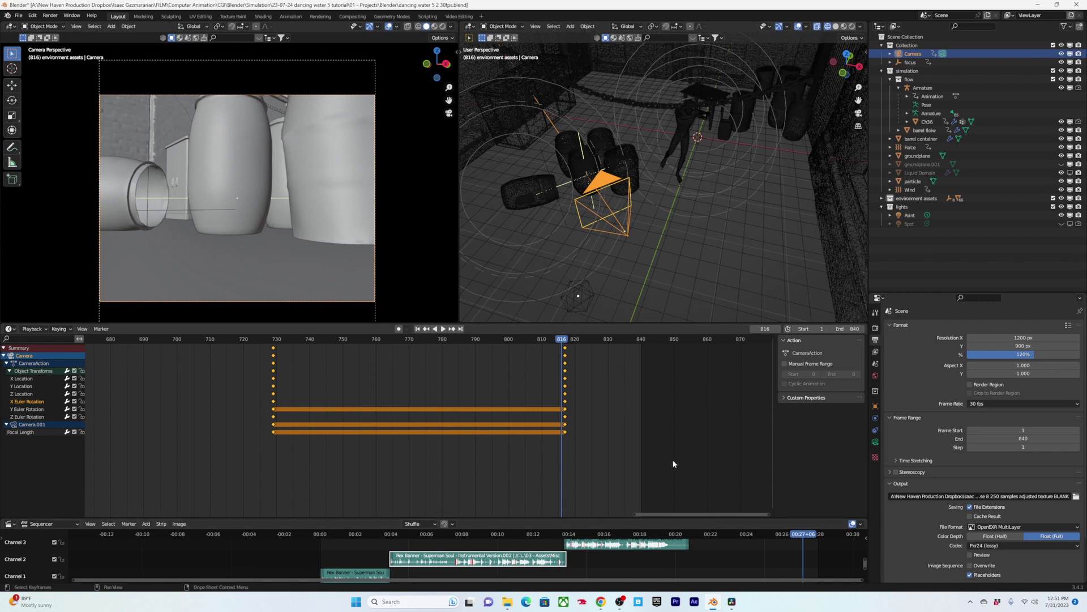
pyautogui.click(734, 603)
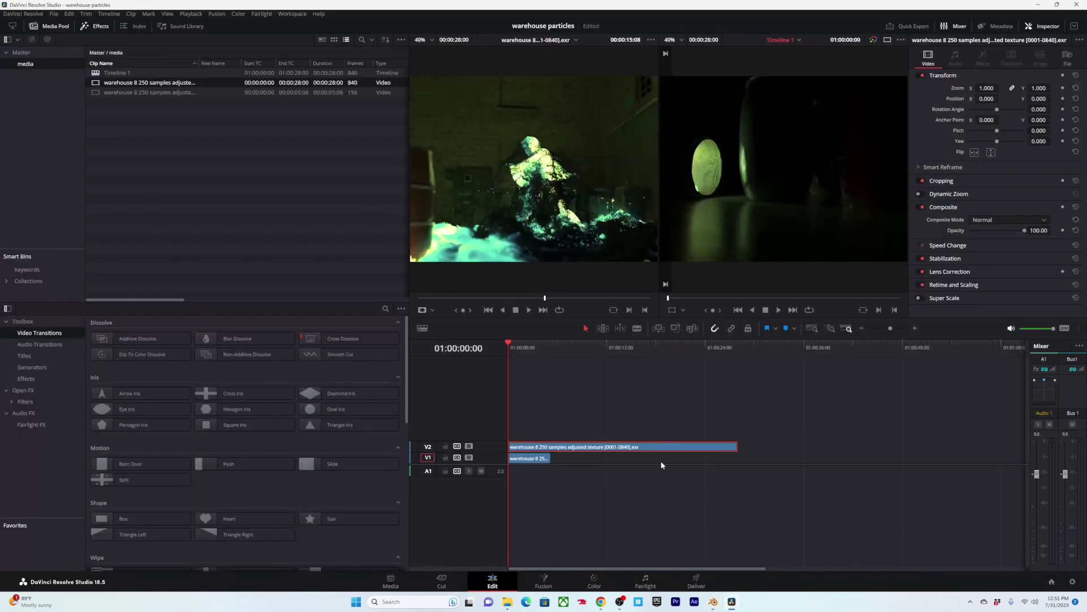
# Step: Trim the end of the [0001-0840] clip on track V2 to timecode 01:00:27:06
pyautogui.click(721, 345)
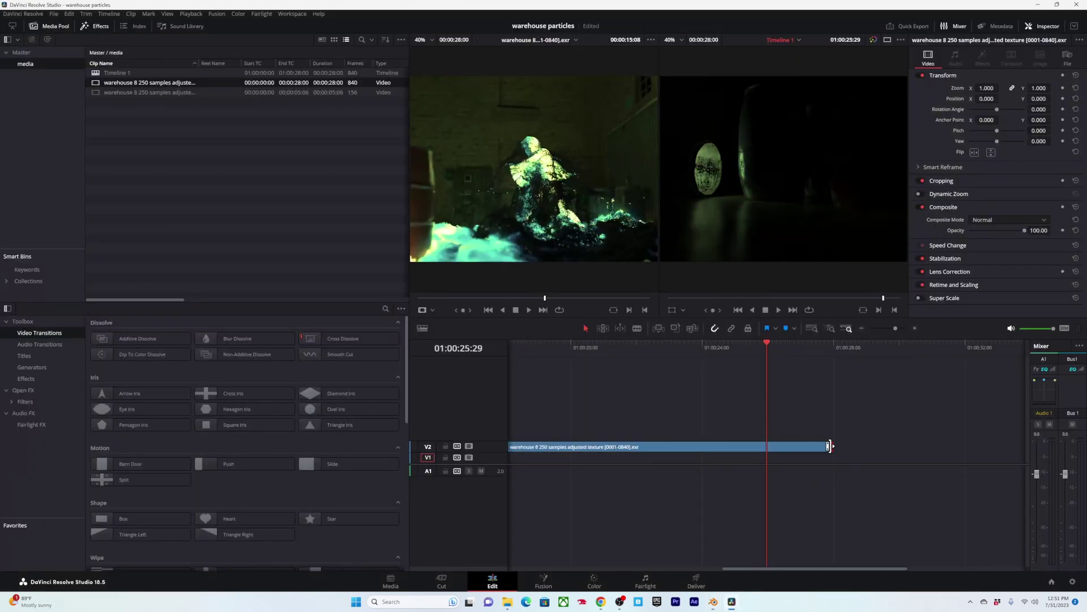
pyautogui.moveTo(830, 446); pyautogui.dragTo(803, 447)
pyautogui.moveTo(802, 351); pyautogui.dragTo(807, 351)
pyautogui.hotkey('ctrl', '-')
pyautogui.hotkey('ctrl', '-')
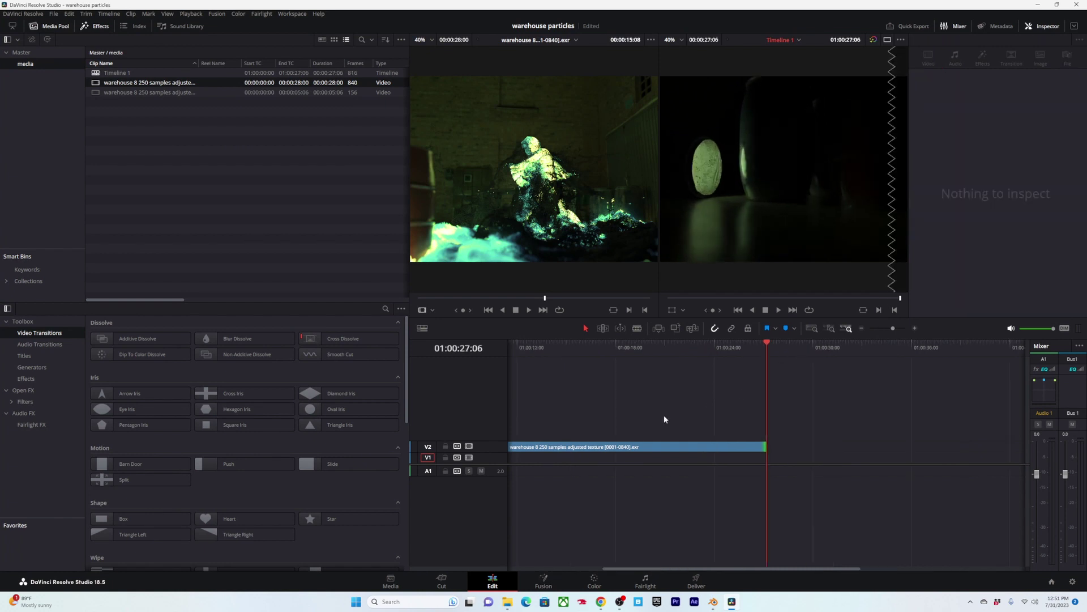
# Step: Duplicate the trimmed V2 clip directly after itself and play across the join to preview the loop
pyautogui.click(555, 447)
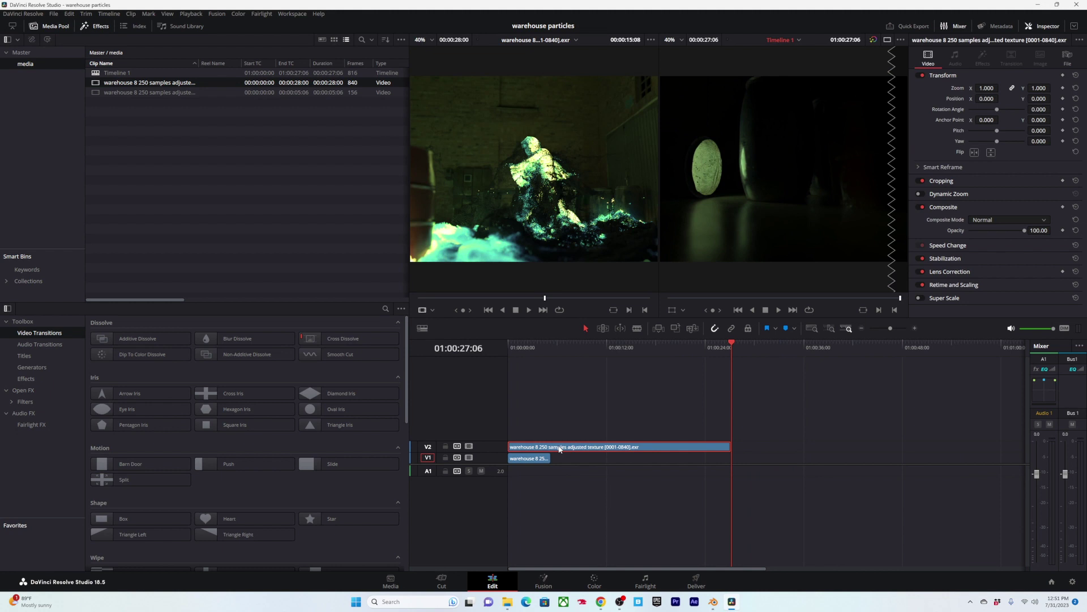
pyautogui.keyDown('alt'); pyautogui.moveTo(553, 448); pyautogui.dragTo(777, 446); pyautogui.keyUp('alt')
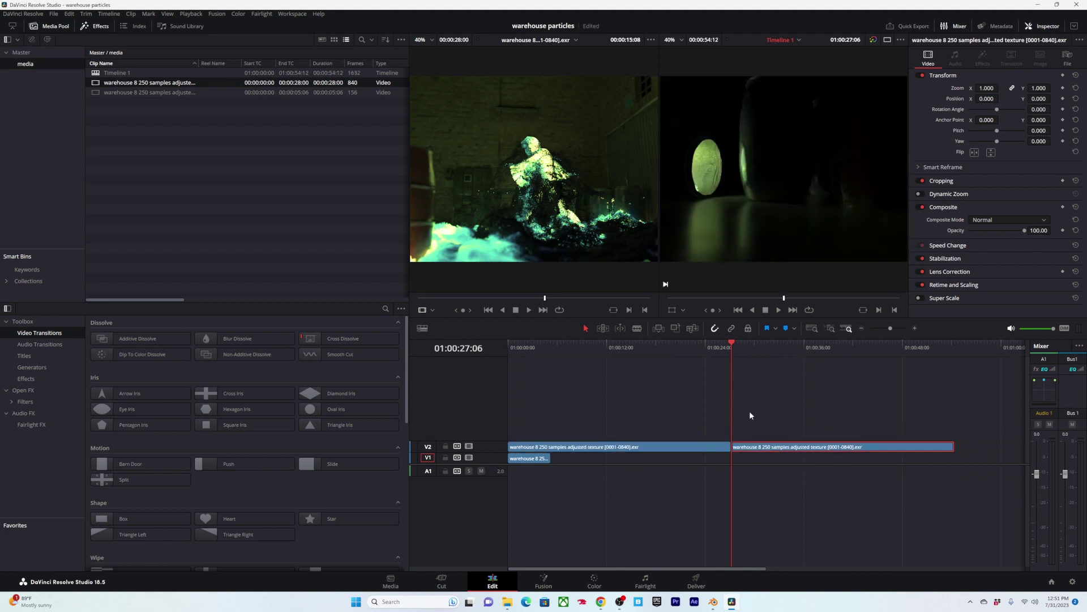
pyautogui.hotkey('ctrl', '=')
pyautogui.hotkey('ctrl', '=')
pyautogui.moveTo(741, 352); pyautogui.dragTo(694, 353)
pyautogui.press('space')
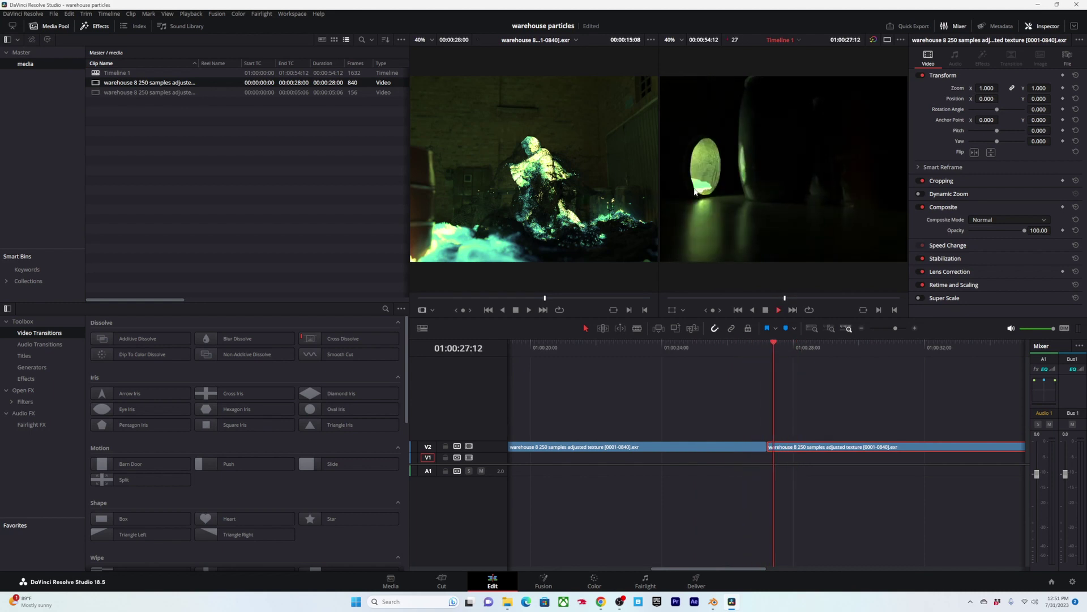
# Step: Examine the barrel opening up close in the timeline viewer at 01:00:26:28, just before the loop point
pyautogui.moveTo(772, 348)
pyautogui.mouseDown()
pyautogui.moveTo(747, 350)
pyautogui.moveTo(766, 352)
pyautogui.moveTo(757, 352)
pyautogui.mouseUp()
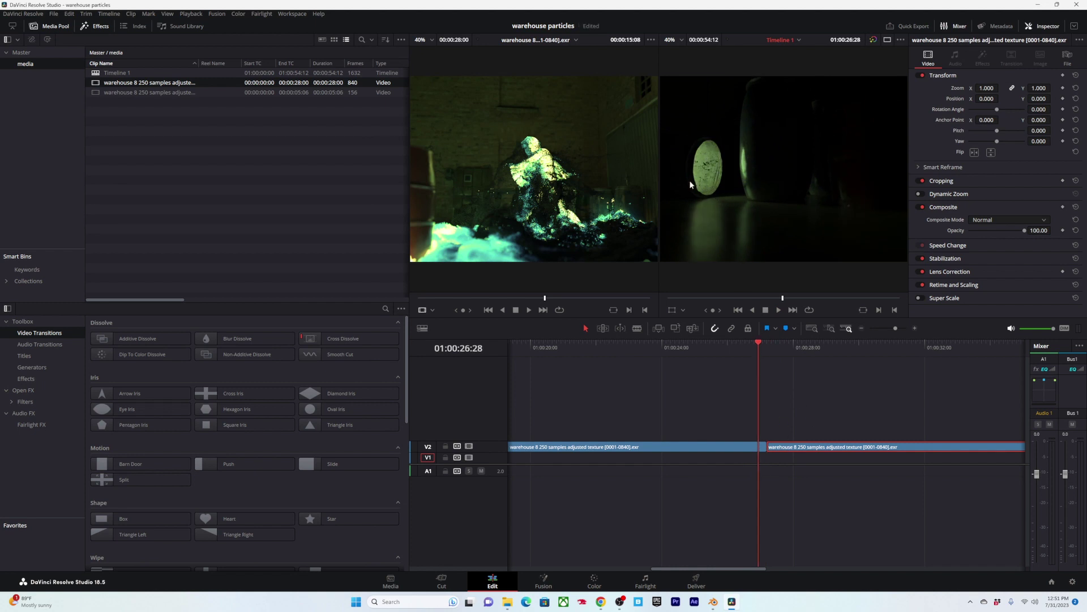
pyautogui.scroll(6, 729, 167)
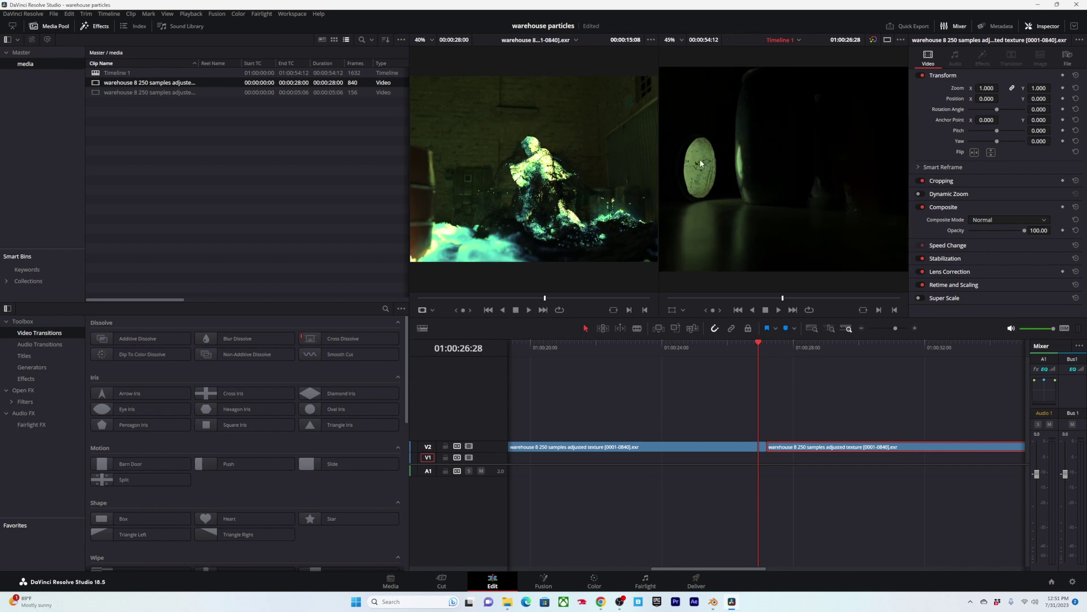
pyautogui.scroll(2, 750, 168)
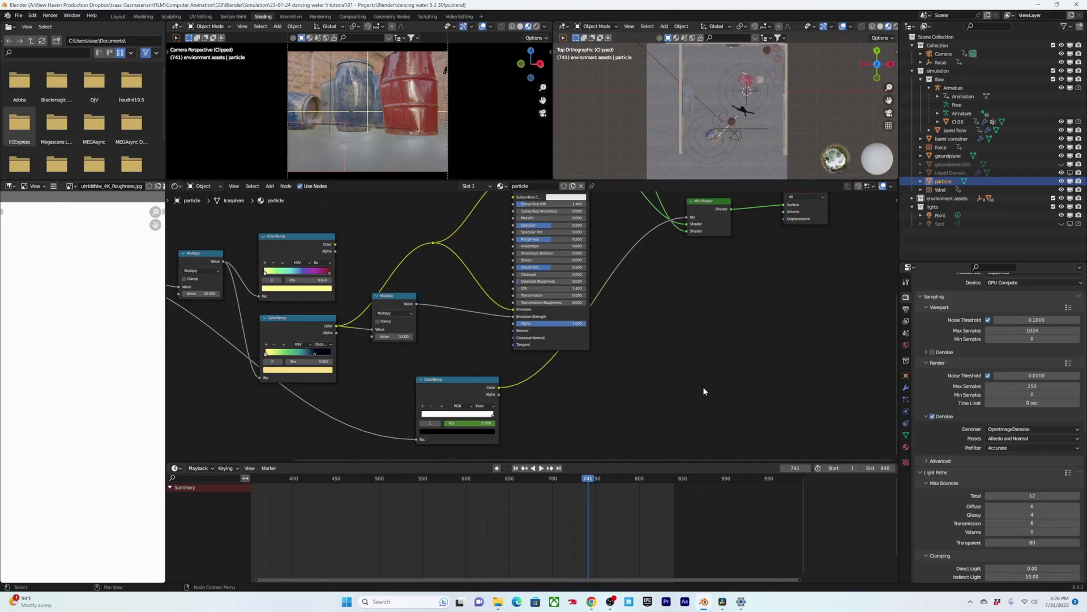
# Step: Render frame 741 and compare render slots 7 and 8 up close at the floor reflections below the barrel
pyautogui.press('F12')
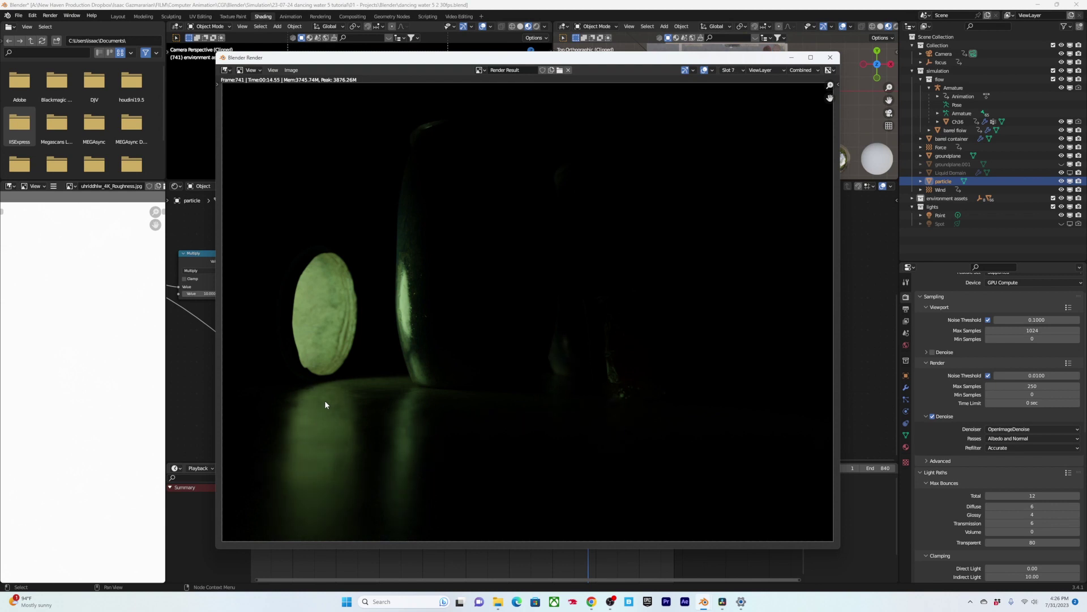
pyautogui.press('j')
pyautogui.moveTo(348, 403); pyautogui.dragTo(477, 336, button='middle')
pyautogui.scroll(1, 405, 340)
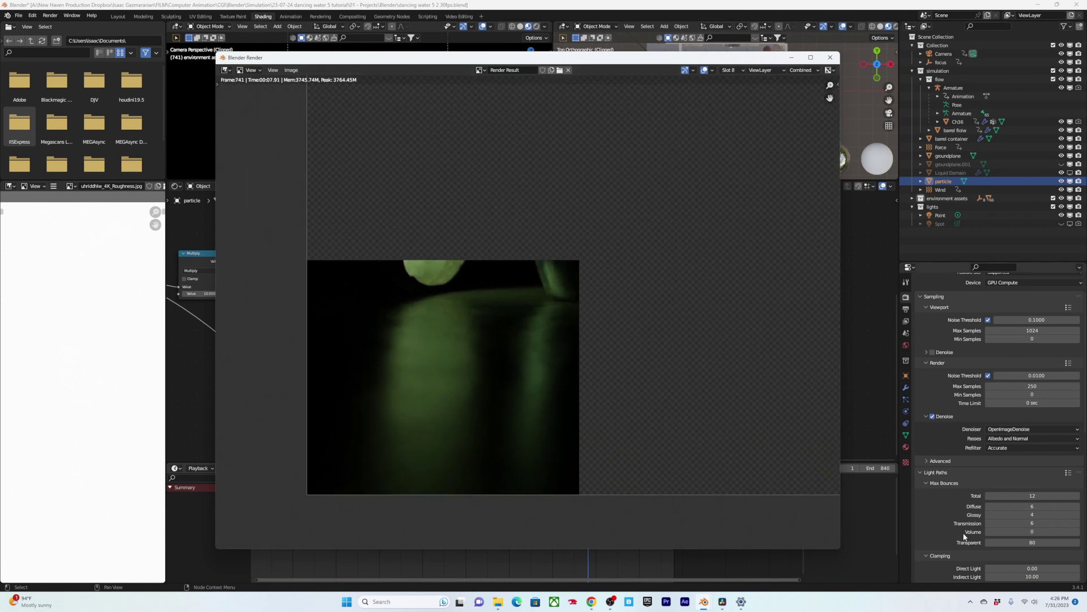
pyautogui.press('j')
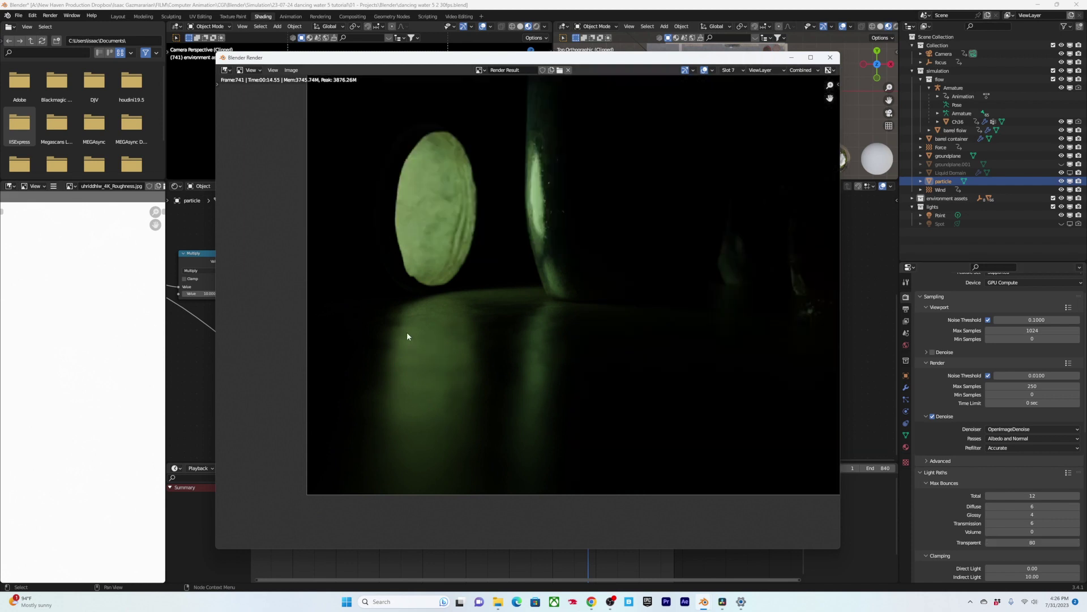
pyautogui.hotkey('alt', 'j')
pyautogui.scroll(4, 428, 329)
pyautogui.moveTo(413, 299); pyautogui.dragTo(441, 291, button='middle')
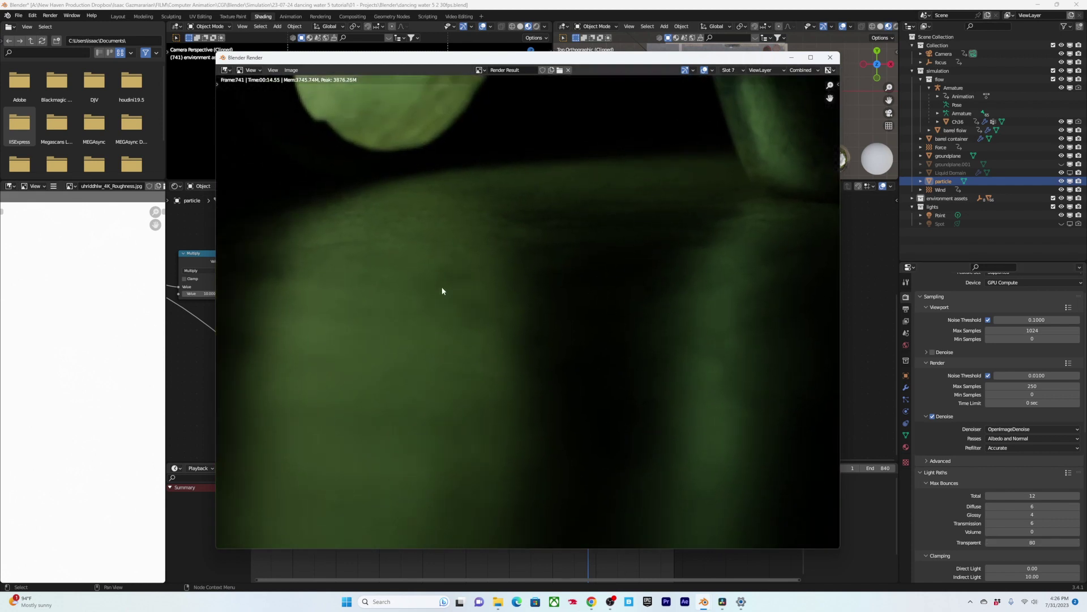
# Step: Move the BLANK [0685-0840] clip up to track V3 so it ends at the join between the two V2 clips
pyautogui.scroll(-5, 441, 290)
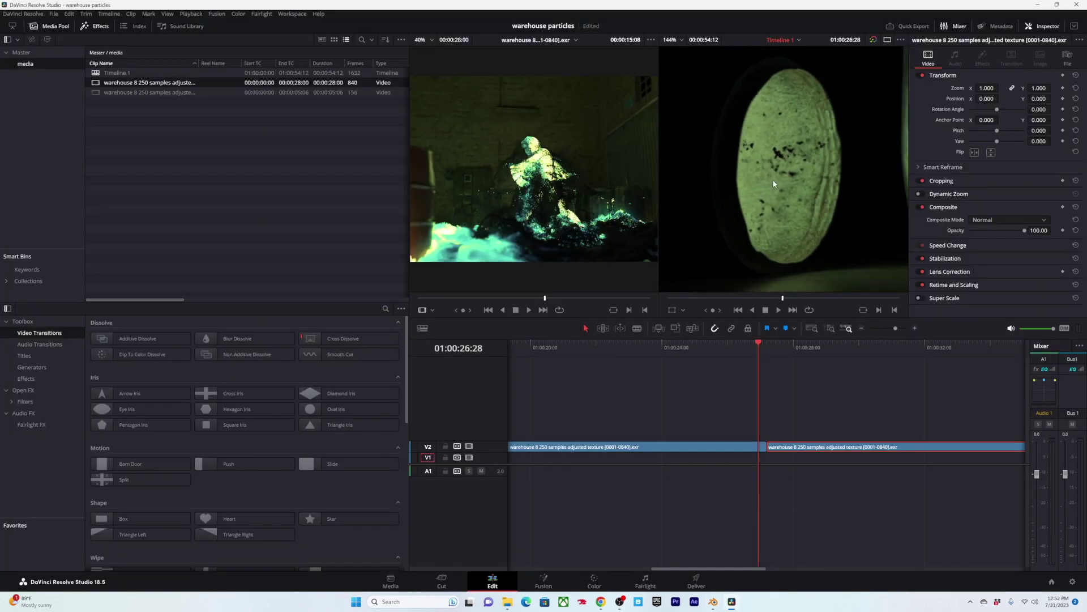
pyautogui.keyDown('alt'); pyautogui.scroll(-1, 665, 451); pyautogui.keyUp('alt')
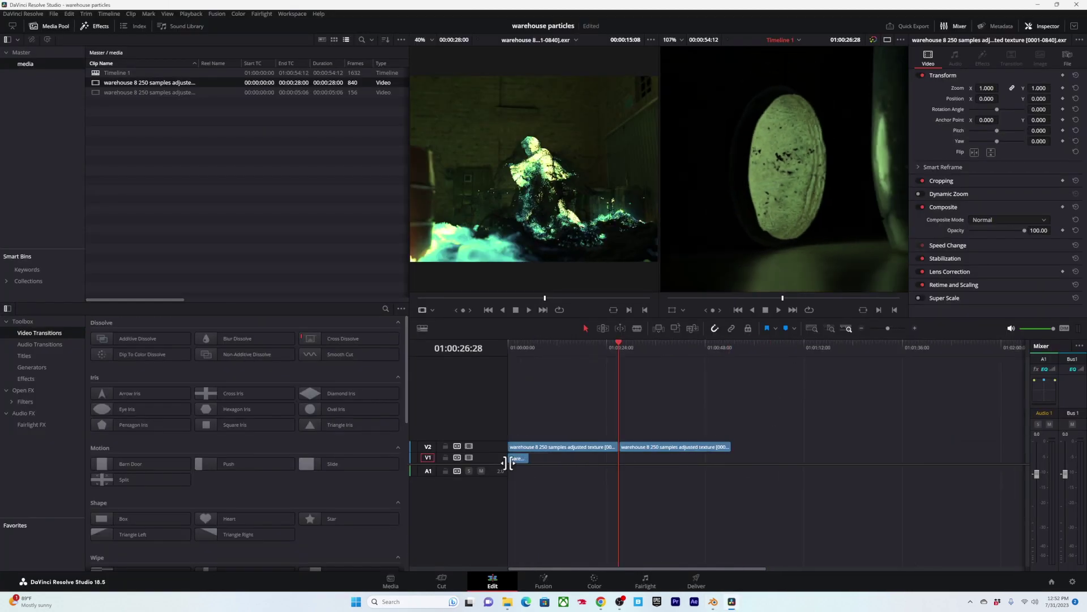
pyautogui.moveTo(520, 462); pyautogui.dragTo(635, 434)
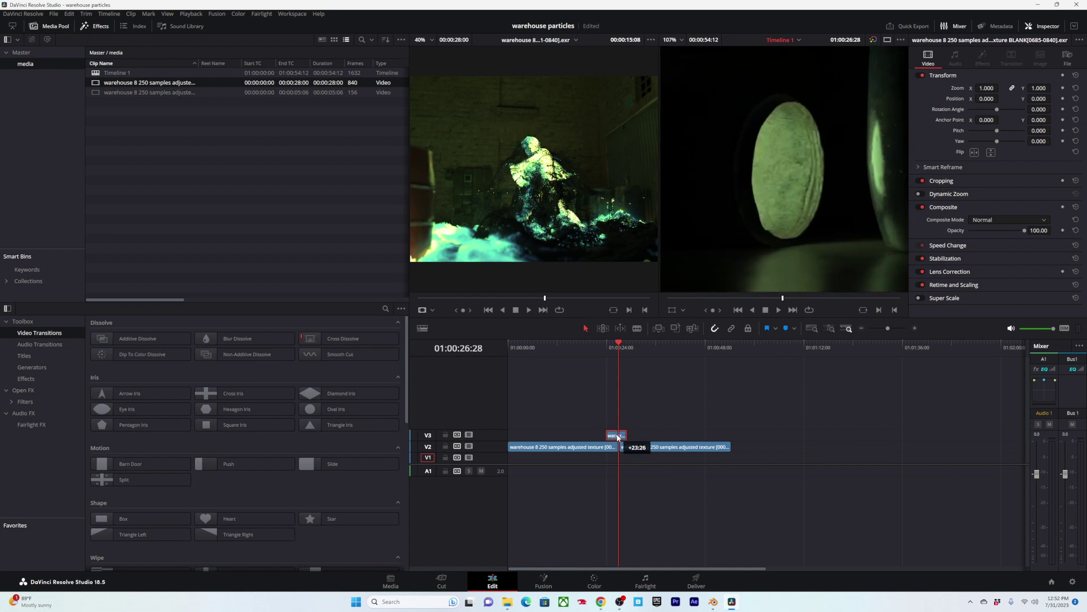
pyautogui.keyDown('ctrl'); pyautogui.scroll(5, 634, 435); pyautogui.keyUp('ctrl')
pyautogui.moveTo(747, 437); pyautogui.dragTo(696, 436)
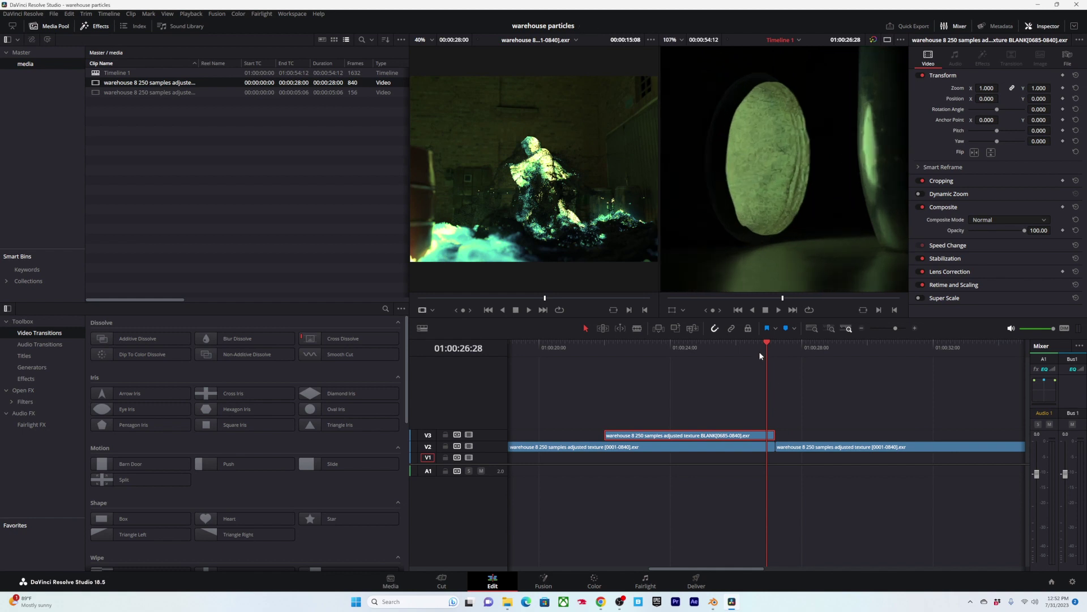
# Step: Compare the barrel opening at 01:00:24:04 and 01:00:26:15 with the BLANK clip enabled and disabled
pyautogui.moveTo(760, 354); pyautogui.dragTo(675, 363)
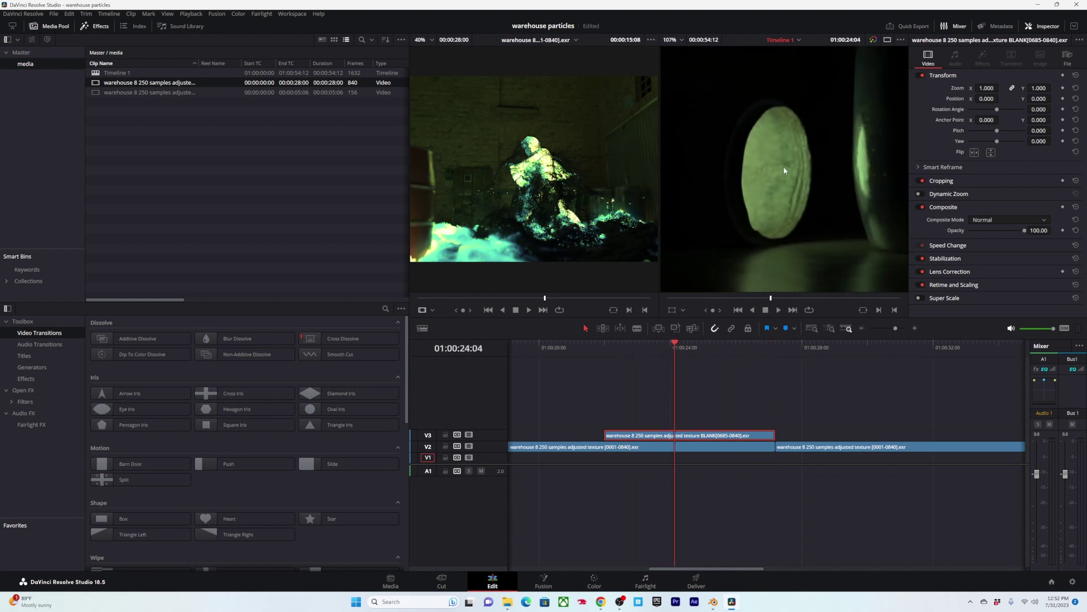
pyautogui.scroll(-3, 799, 148)
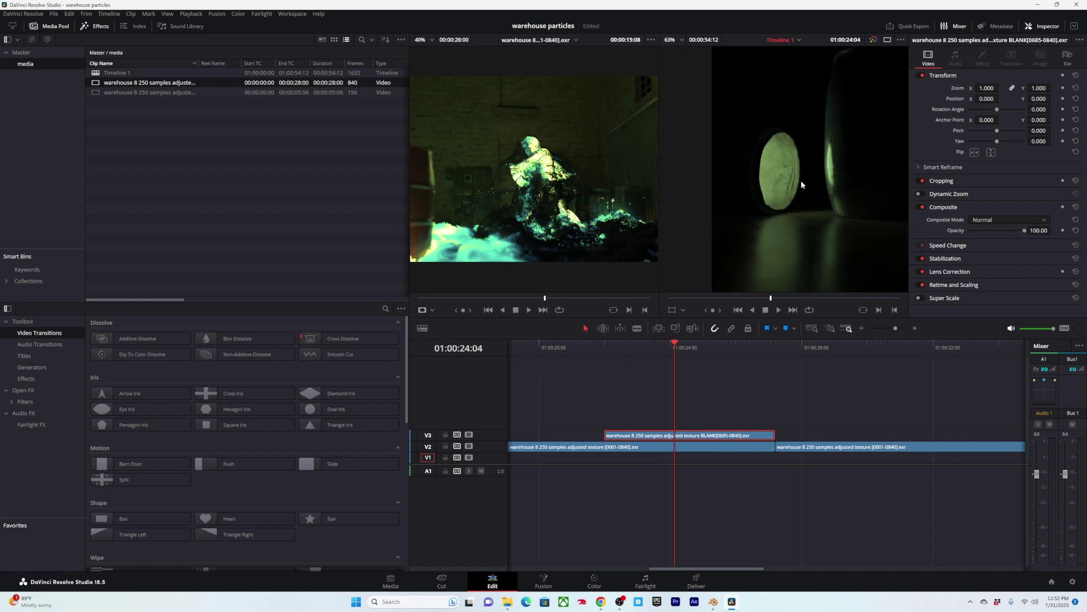
pyautogui.click(751, 354)
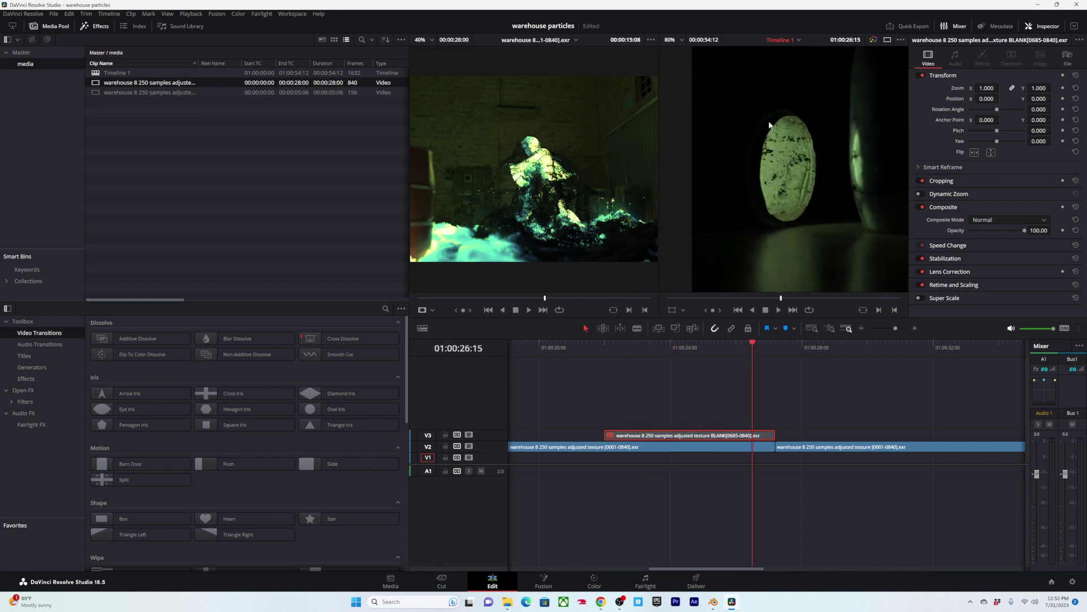
pyautogui.press('d')
pyautogui.keyDown('alt'); pyautogui.scroll(-2, 747, 425); pyautogui.keyUp('alt')
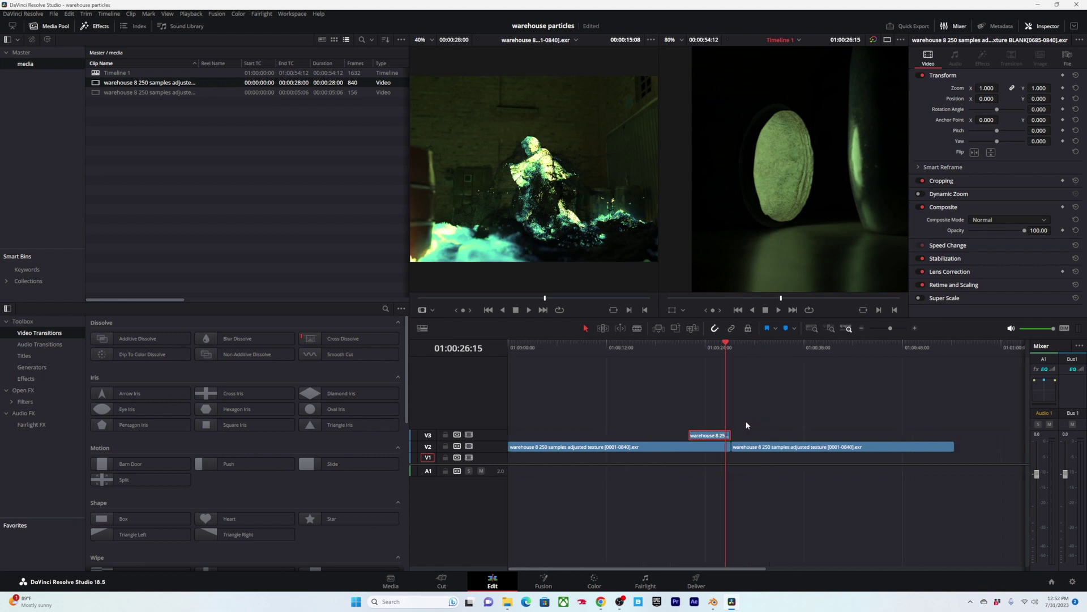
pyautogui.keyDown('alt'); pyautogui.scroll(1, 749, 425); pyautogui.keyUp('alt')
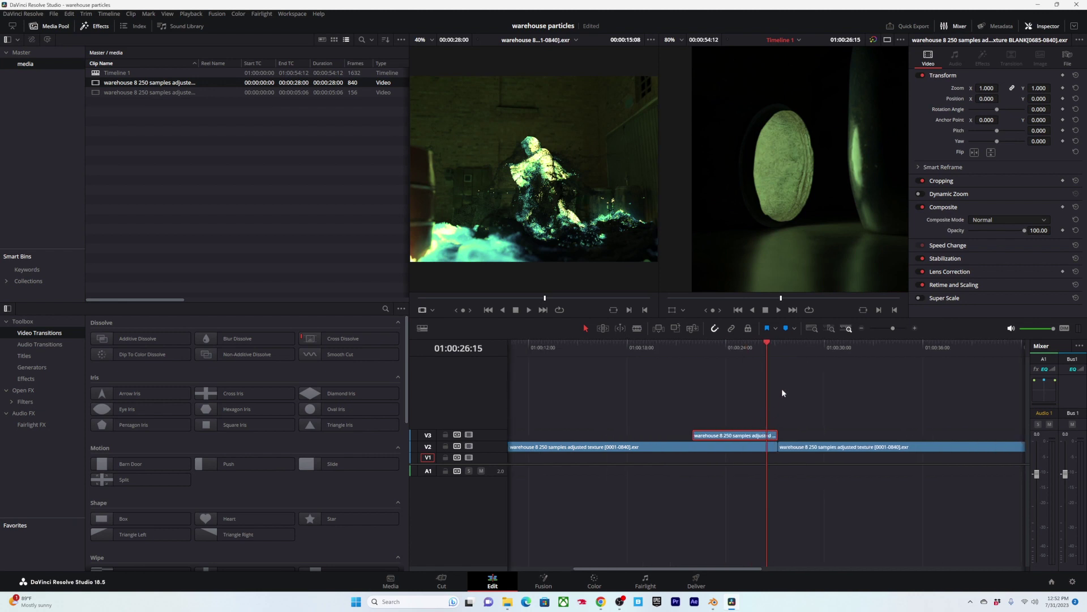
# Step: Disable the BLANK clip on track V3 and play across the loop join
pyautogui.press('d')
pyautogui.moveTo(760, 344); pyautogui.dragTo(736, 381)
pyautogui.press('space')
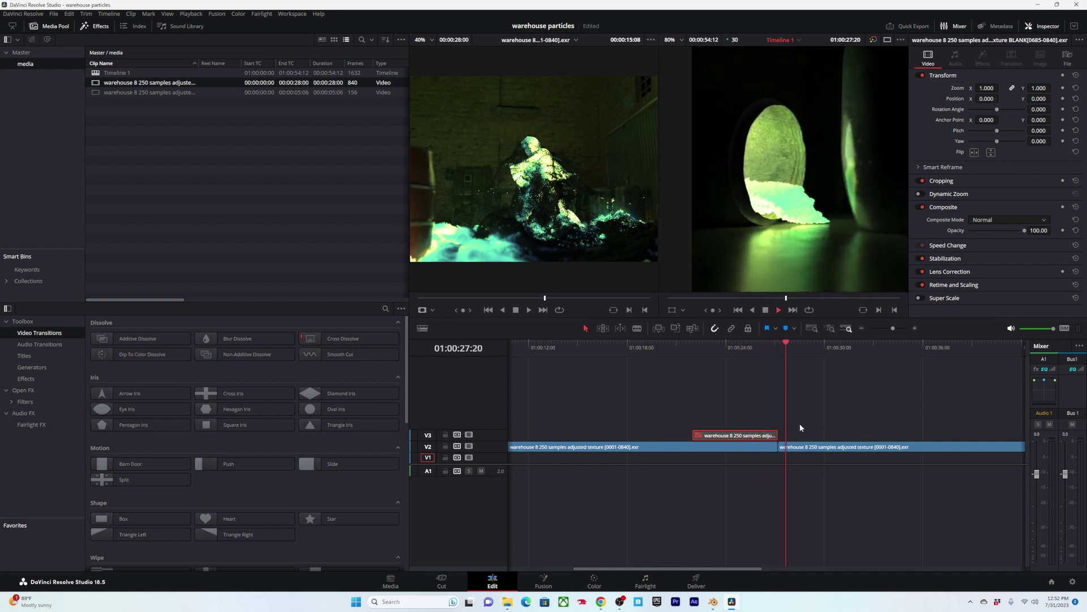
# Step: Add a Cross Dissolve to the start of the second V2 clip at 01:00:27:06
pyautogui.moveTo(796, 347); pyautogui.dragTo(776, 364)
pyautogui.click(769, 450)
pyautogui.keyDown('alt'); pyautogui.scroll(3, 770, 449); pyautogui.keyUp('alt')
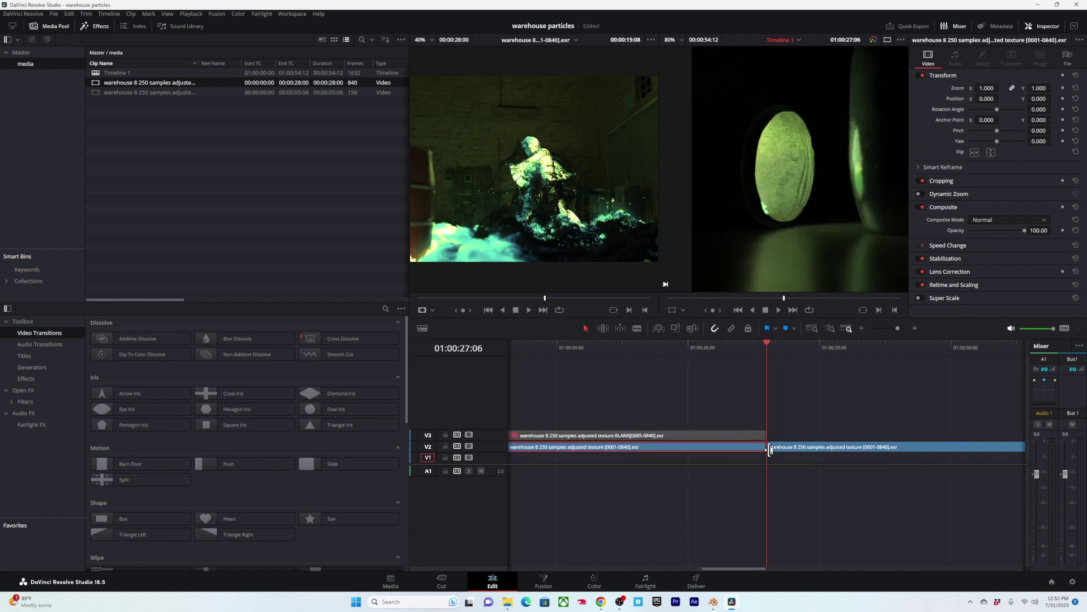
pyautogui.keyDown('alt'); pyautogui.scroll(1, 770, 449); pyautogui.keyUp('alt')
pyautogui.moveTo(765, 447); pyautogui.dragTo(769, 448)
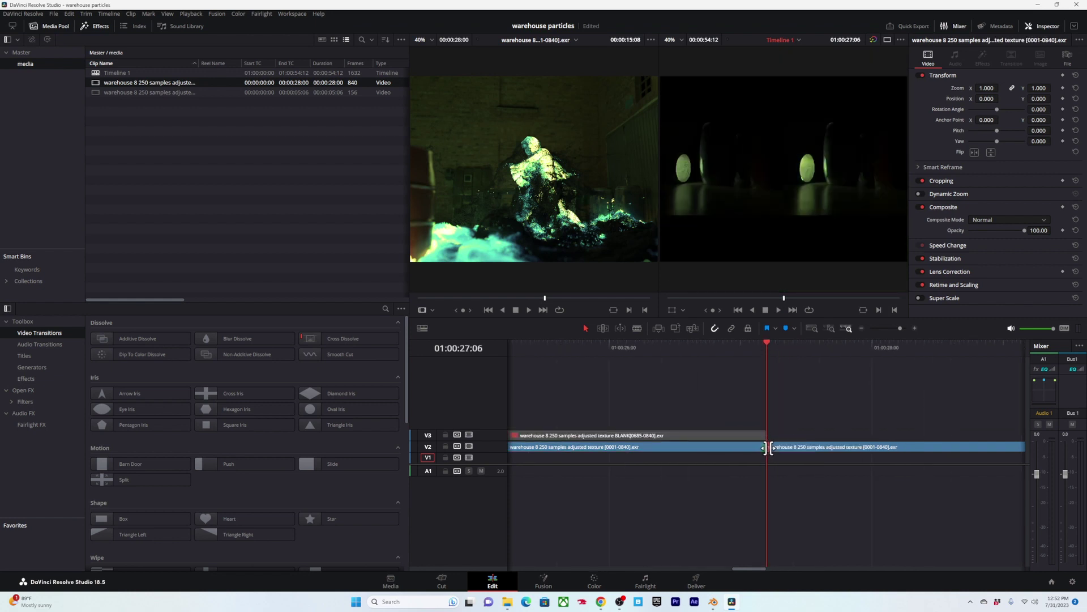
pyautogui.click(95, 26)
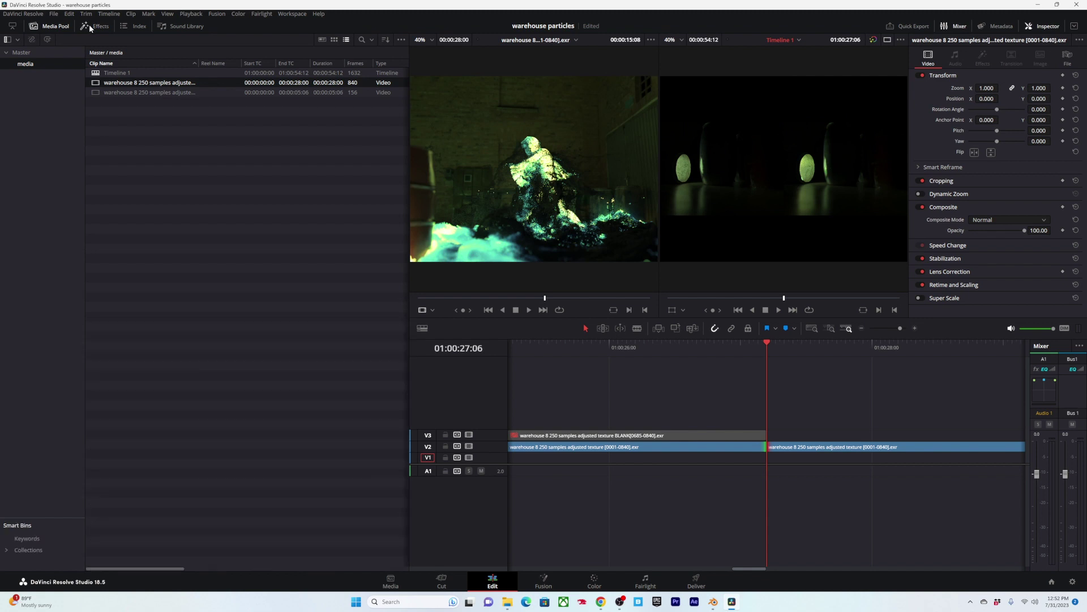
pyautogui.click(94, 26)
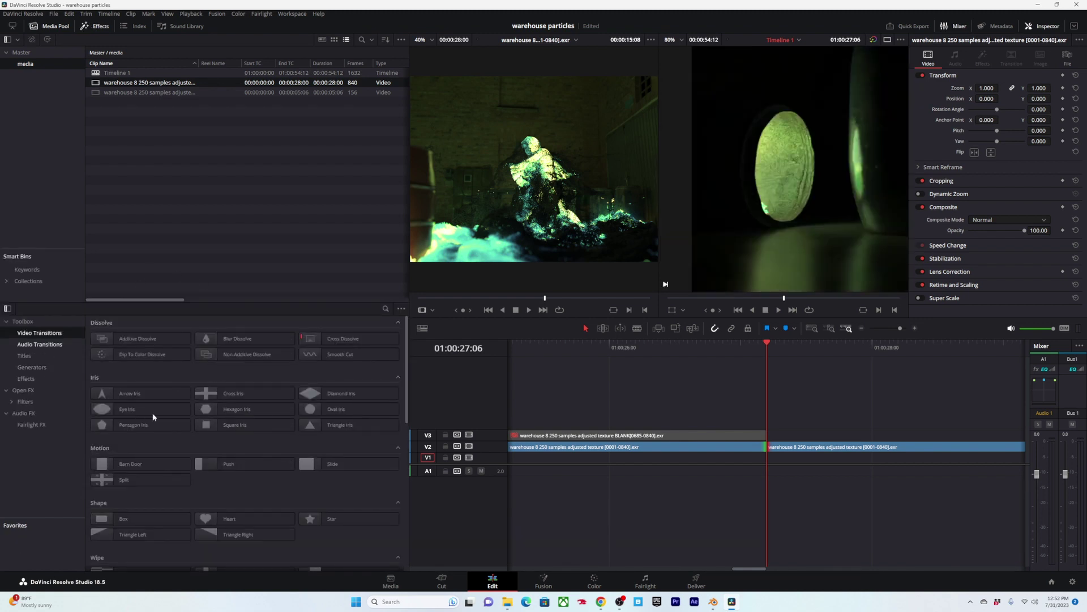
pyautogui.moveTo(317, 340); pyautogui.dragTo(815, 400)
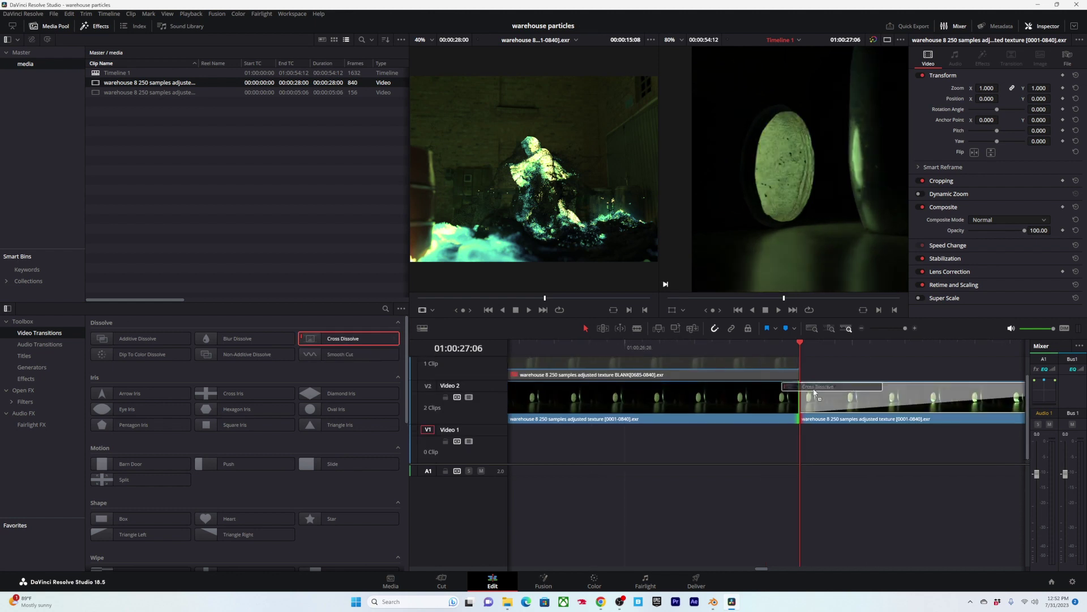
pyautogui.keyDown('alt'); pyautogui.scroll(-4, 809, 395); pyautogui.keyUp('alt')
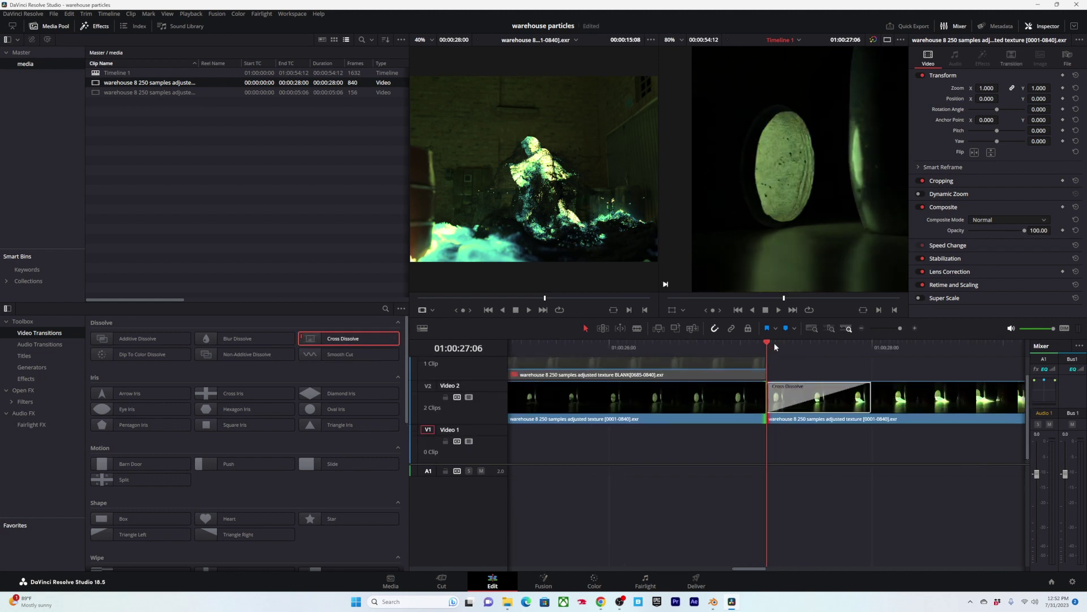
pyautogui.moveTo(775, 347); pyautogui.dragTo(736, 351)
# Step: Move the second [0001-0840] clip from track V2 straight down to track V1
pyautogui.keyDown('alt'); pyautogui.scroll(-5, 741, 371); pyautogui.keyUp('alt')
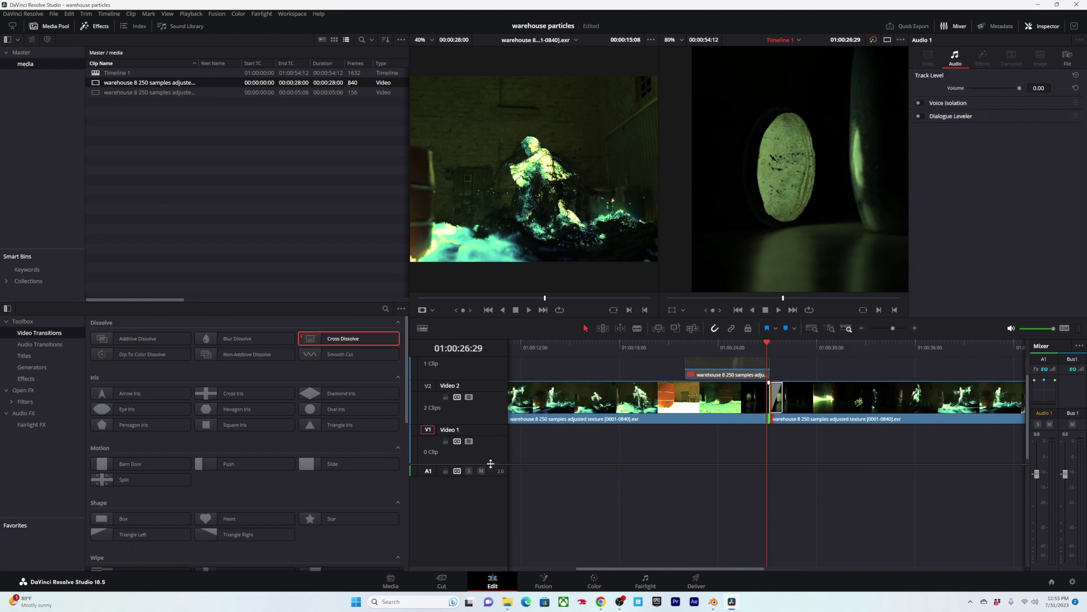
pyautogui.scroll(2, 702, 391)
pyautogui.keyDown('alt'); pyautogui.scroll(1, 736, 420); pyautogui.keyUp('alt')
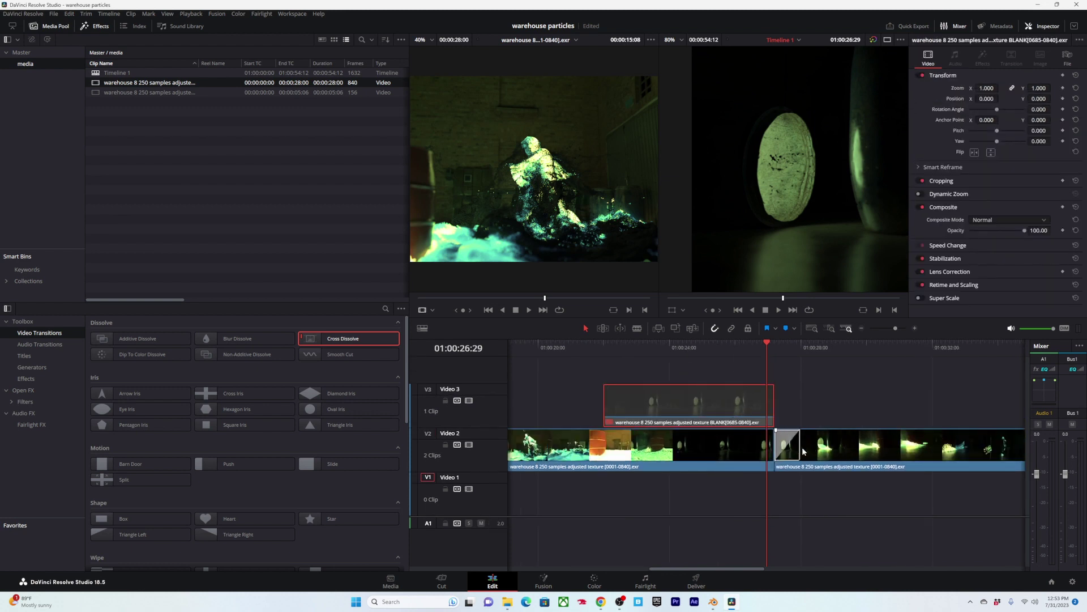
pyautogui.click(822, 454)
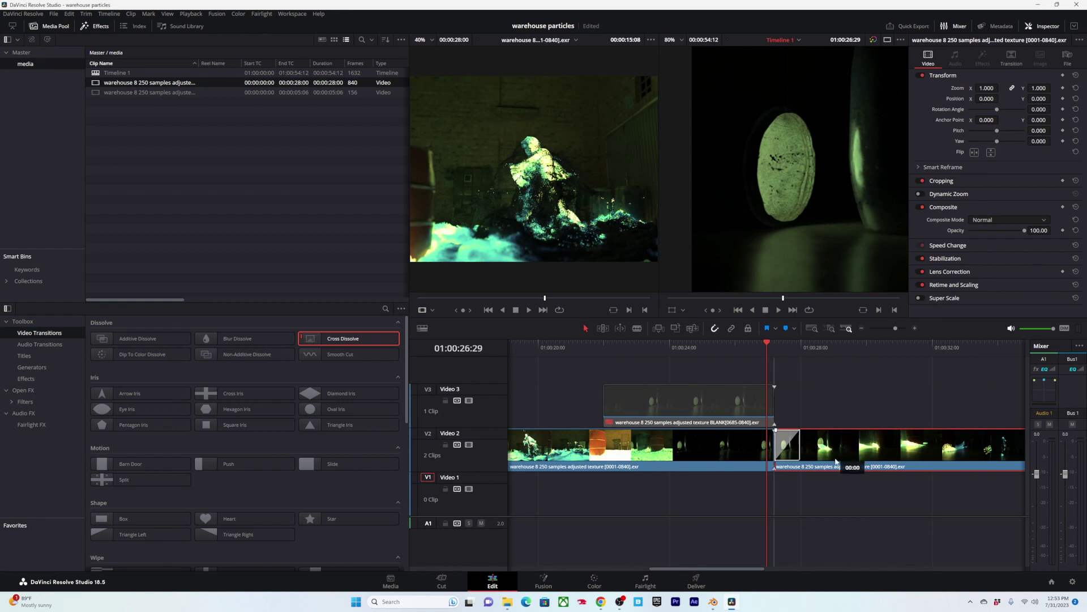
pyautogui.moveTo(836, 461); pyautogui.dragTo(813, 488)
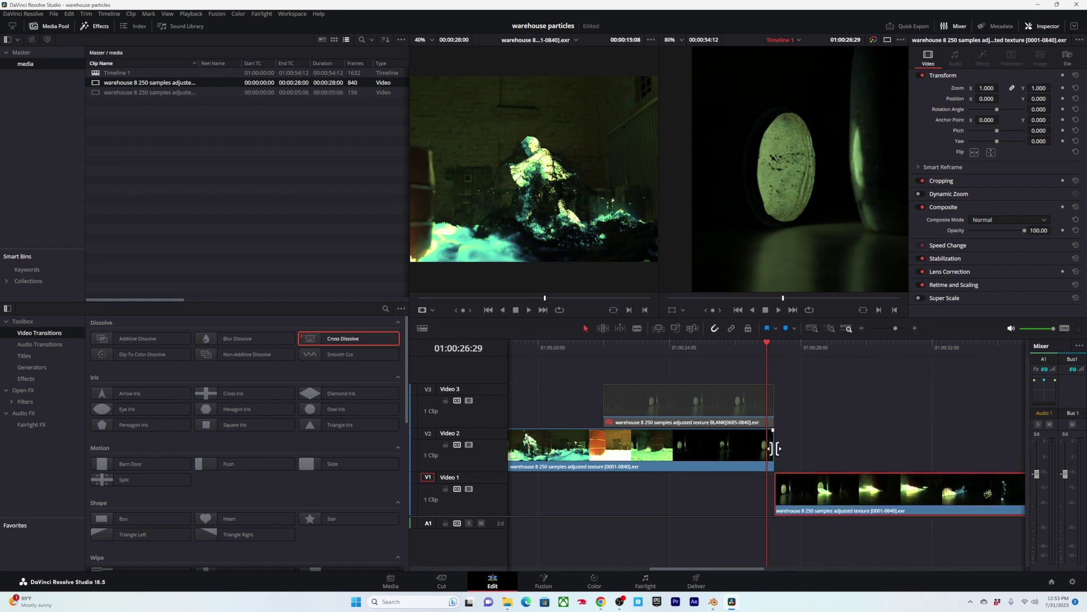
# Step: Extend the V2 clip and slide the BLANK clip past the V1 clip's start, and trim both ends back to 01:00:27:06
pyautogui.moveTo(772, 449); pyautogui.dragTo(881, 449)
pyautogui.moveTo(760, 411); pyautogui.dragTo(784, 412)
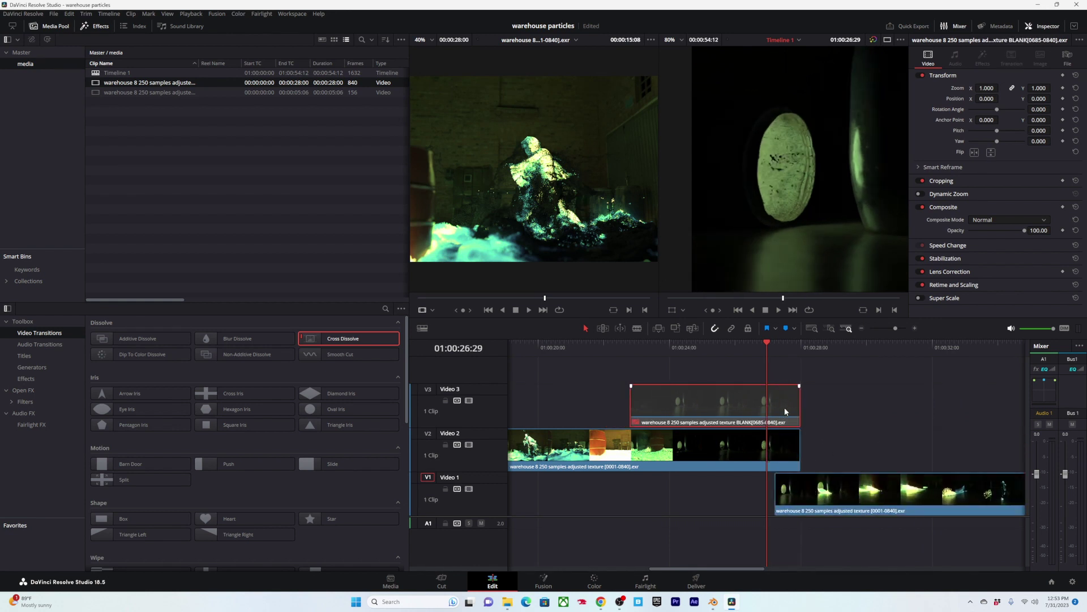
pyautogui.keyDown('alt'); pyautogui.scroll(1, 786, 409); pyautogui.keyUp('alt')
pyautogui.click(786, 348)
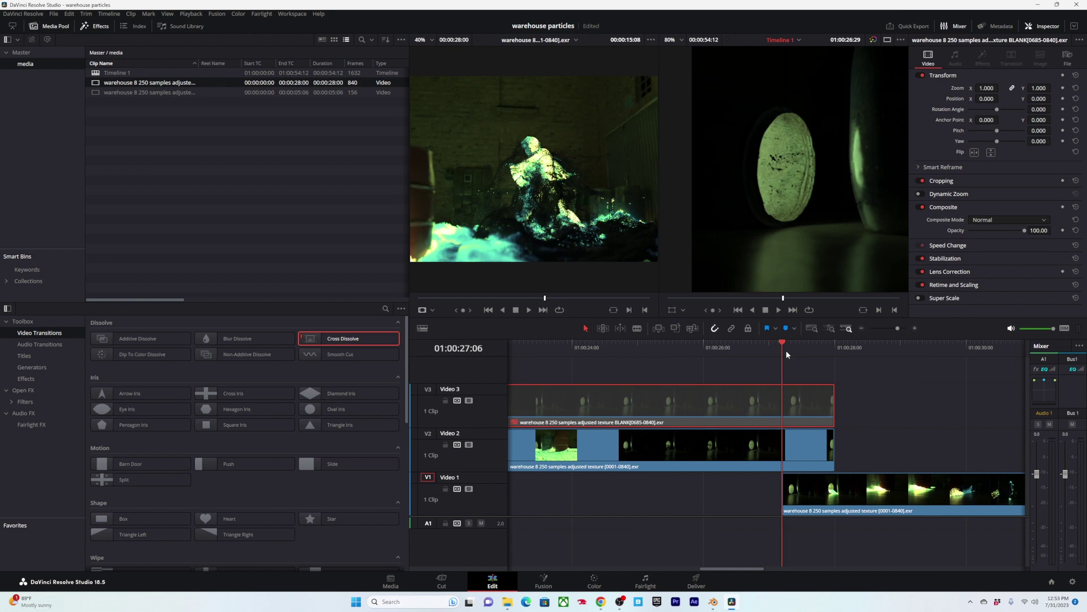
pyautogui.hotkey('shift', ']')
pyautogui.keyDown('shift'); pyautogui.click(796, 454); pyautogui.keyUp('shift')
pyautogui.hotkey('shift', ']')
pyautogui.keyDown('alt'); pyautogui.scroll(-1, 781, 438); pyautogui.keyUp('alt')
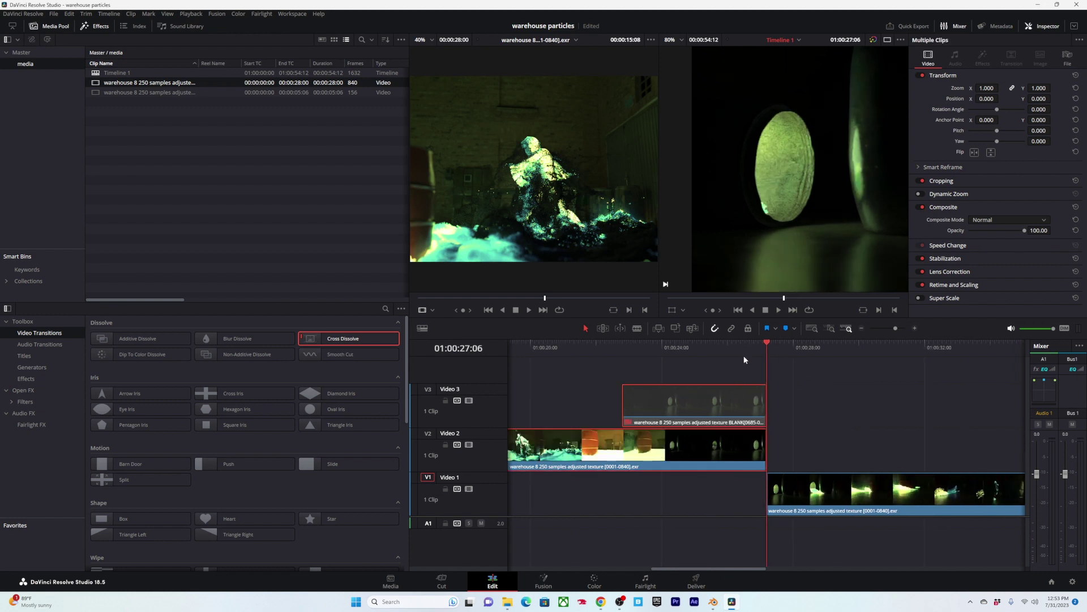
# Step: Trim the start of the BLANK clip on track V3 to timecode 01:00:23:18
pyautogui.moveTo(763, 351); pyautogui.dragTo(649, 352)
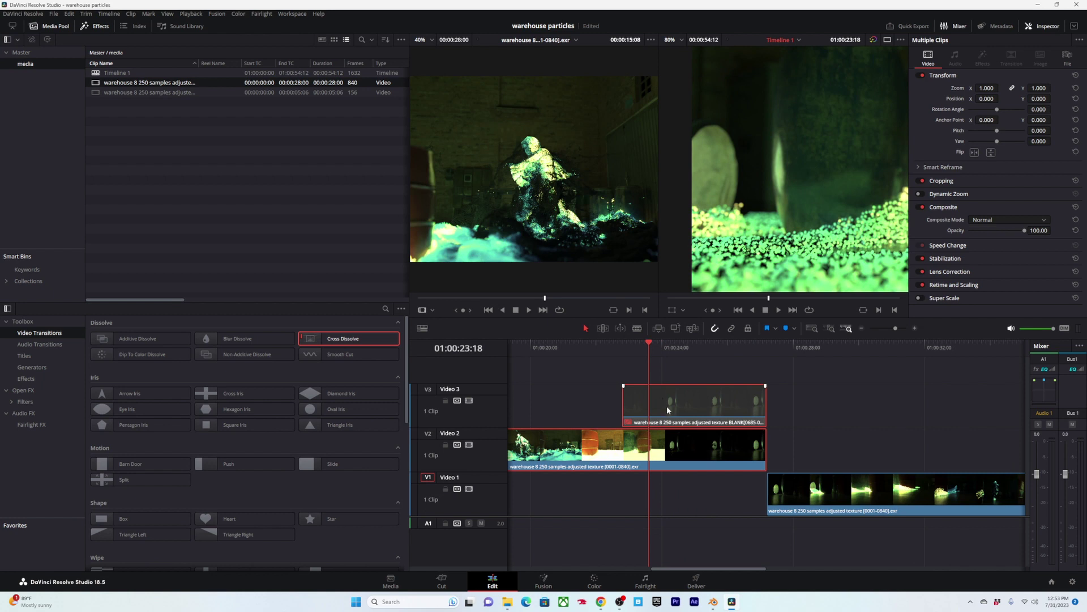
pyautogui.hotkey('shift', '[')
pyautogui.hotkey('ctrl', 'z')
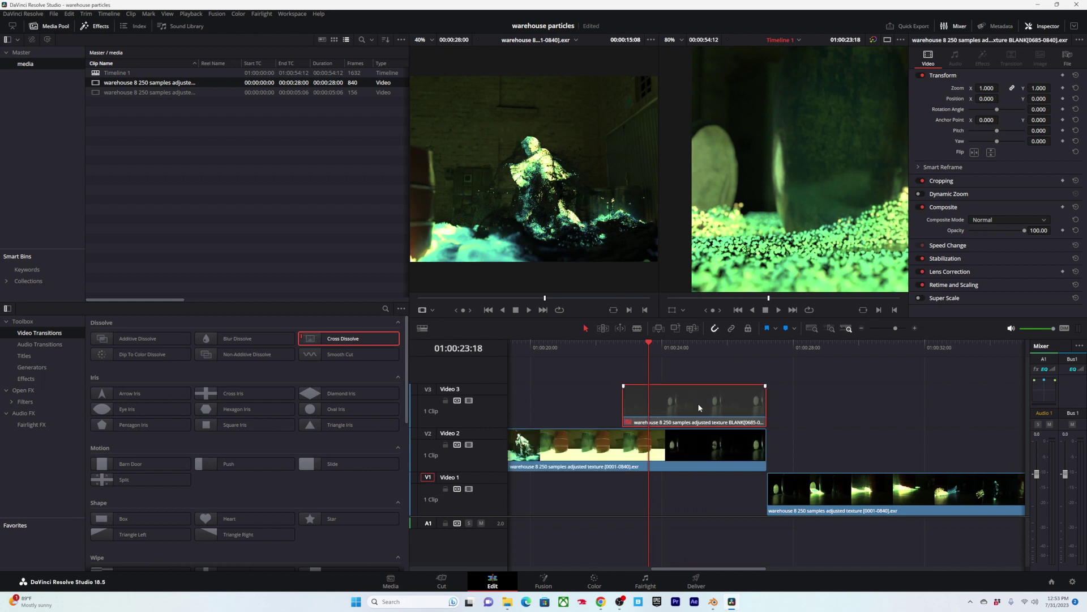
pyautogui.keyDown('alt'); pyautogui.scroll(-1, 696, 409); pyautogui.keyUp('alt')
pyautogui.keyDown('alt'); pyautogui.scroll(1, 730, 408); pyautogui.keyUp('alt')
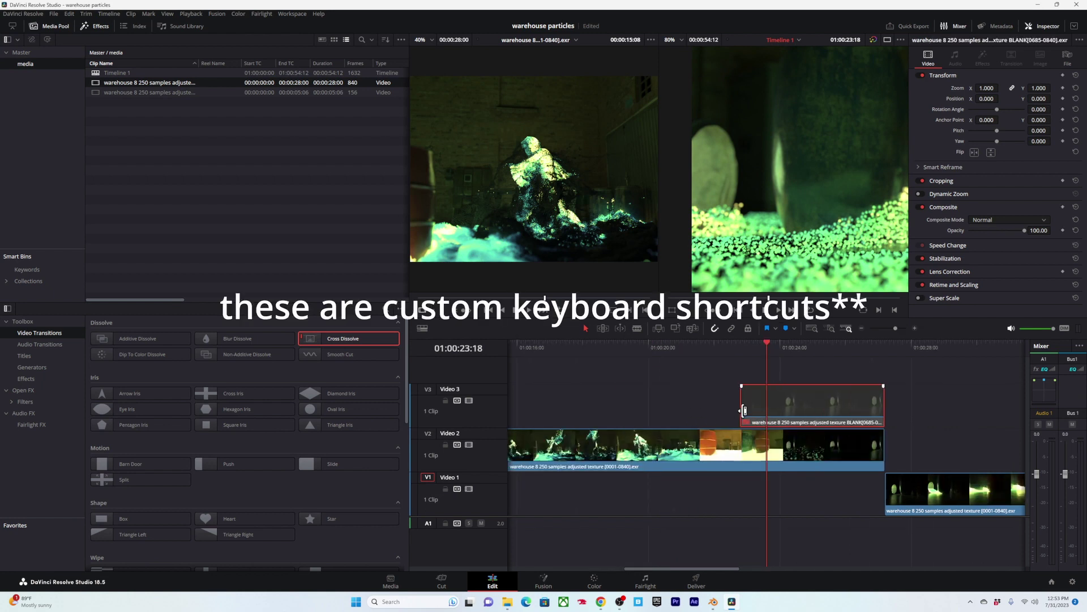
pyautogui.hotkey('shift', '[')
pyautogui.keyDown('alt'); pyautogui.scroll(1, 781, 409); pyautogui.keyUp('alt')
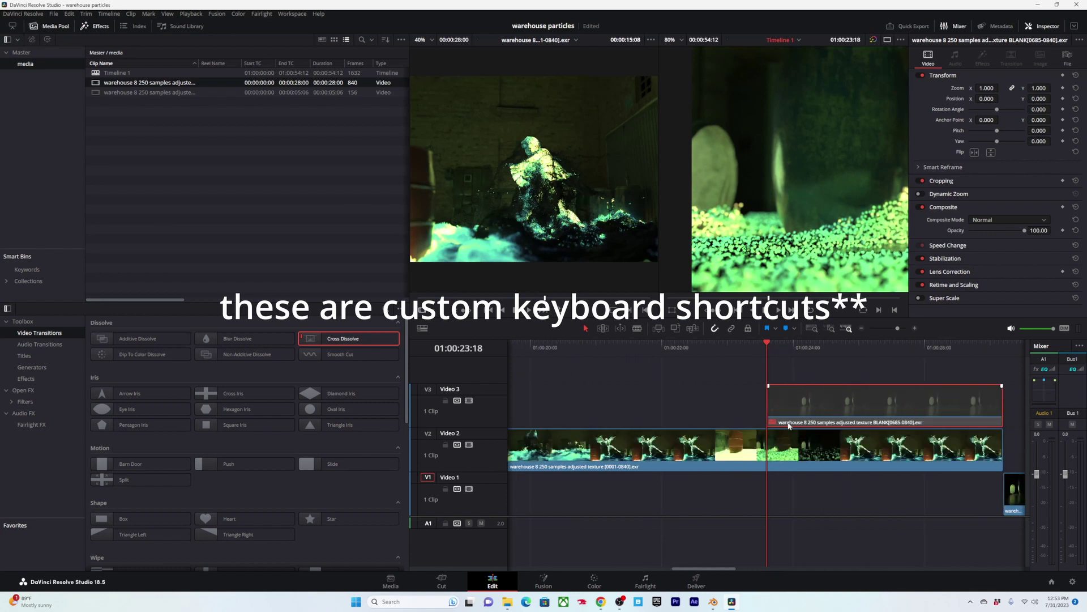
# Step: Try trimming the end of the BLANK clip to 01:00:25:00 and undo that trim
pyautogui.click(859, 351)
pyautogui.hotkey('shift', ']')
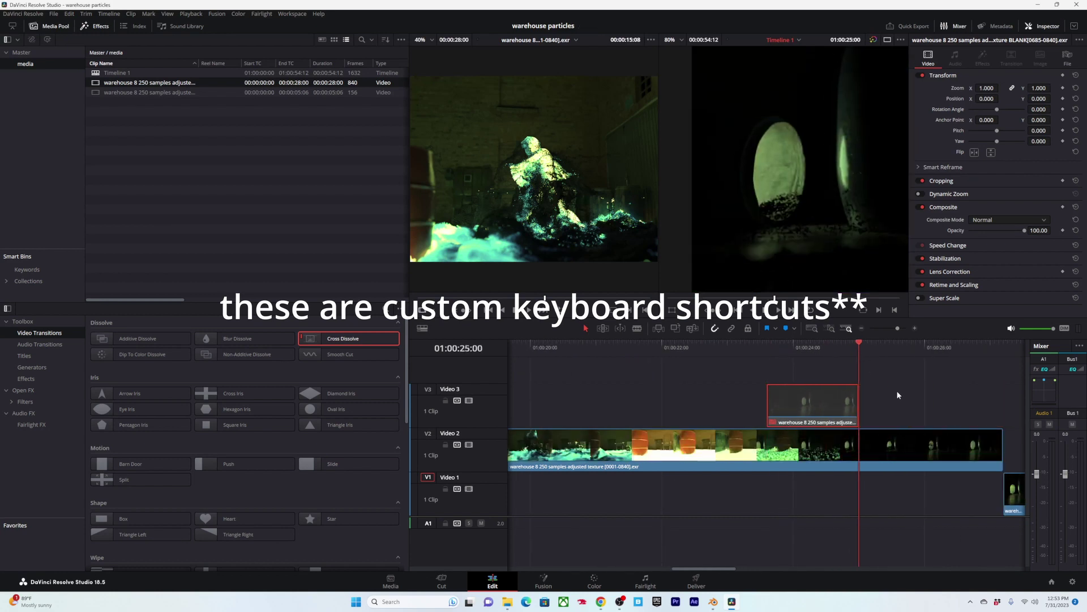
pyautogui.hotkey('ctrl', 'z')
# Step: Add a 48-frame Cross Dissolve centred on the start of the BLANK clip on track V3
pyautogui.moveTo(752, 349); pyautogui.dragTo(805, 361)
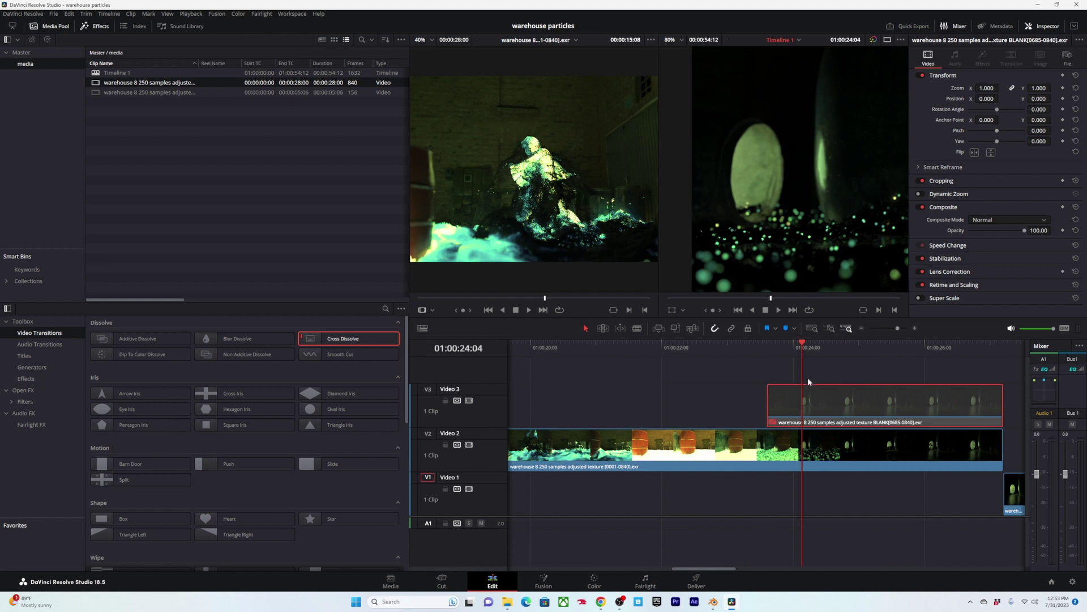
pyautogui.moveTo(343, 340); pyautogui.dragTo(819, 404)
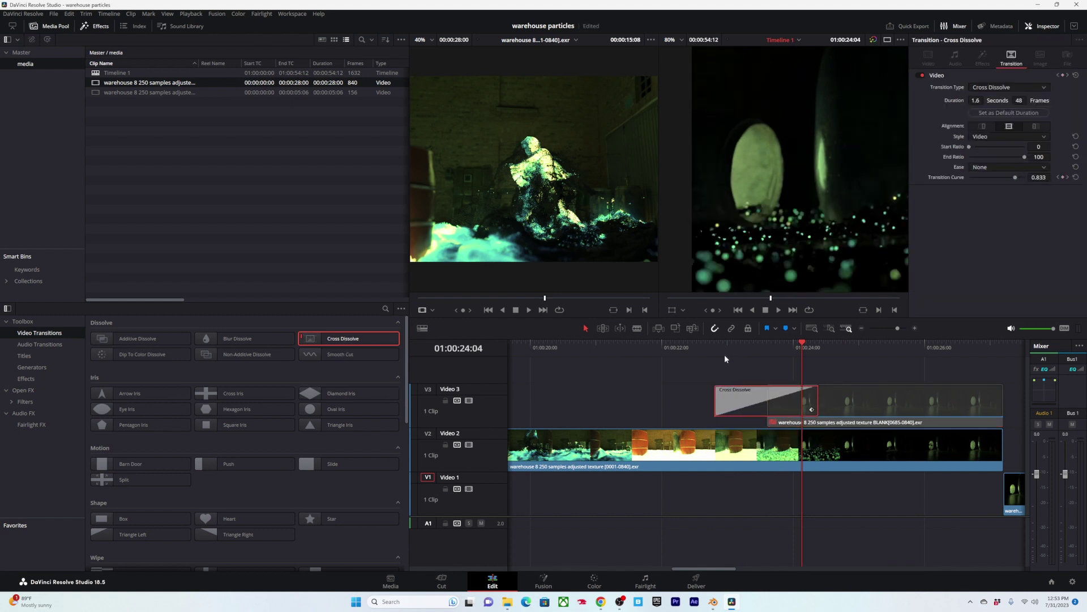
pyautogui.click(696, 347)
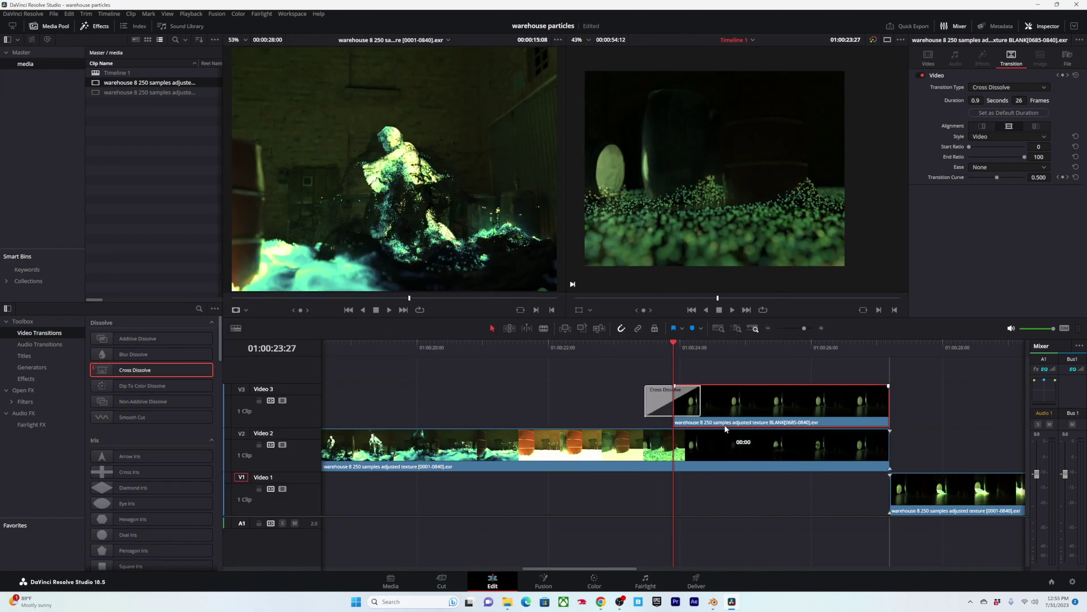
# Step: Move the BLANK clip down onto the end of track V2 and delete its Cross Dissolve
pyautogui.moveTo(725, 429); pyautogui.dragTo(726, 438)
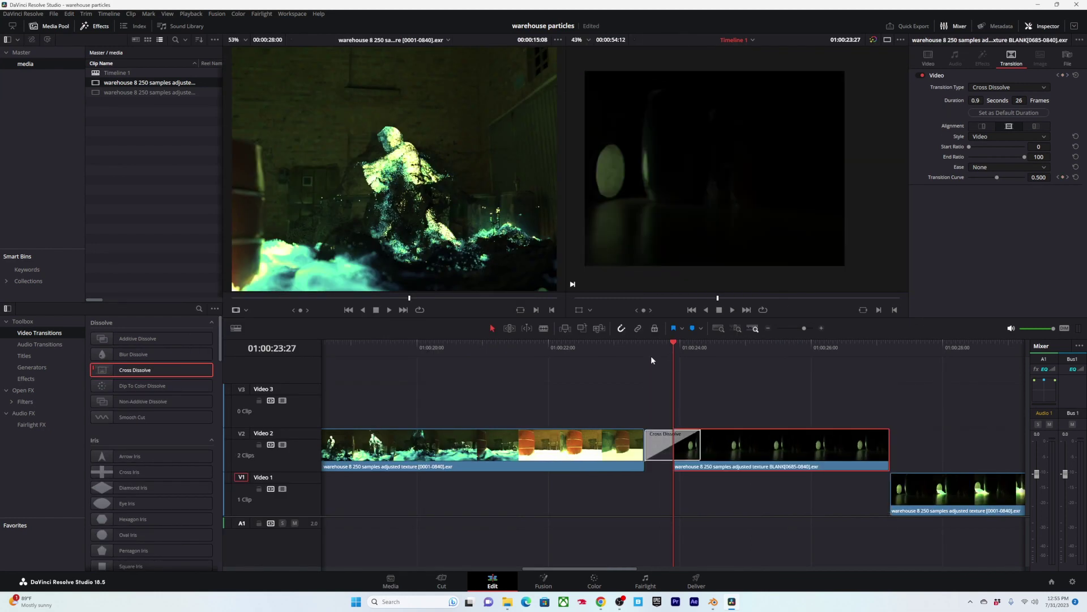
pyautogui.moveTo(645, 348); pyautogui.dragTo(636, 349)
pyautogui.click(658, 451)
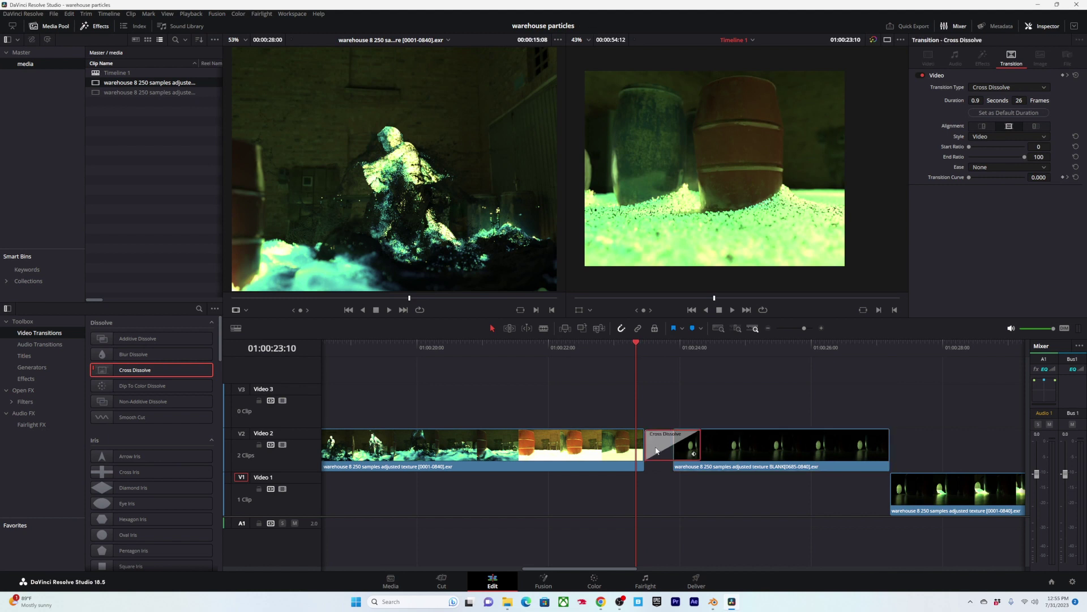
pyautogui.click(703, 347)
pyautogui.press('Delete')
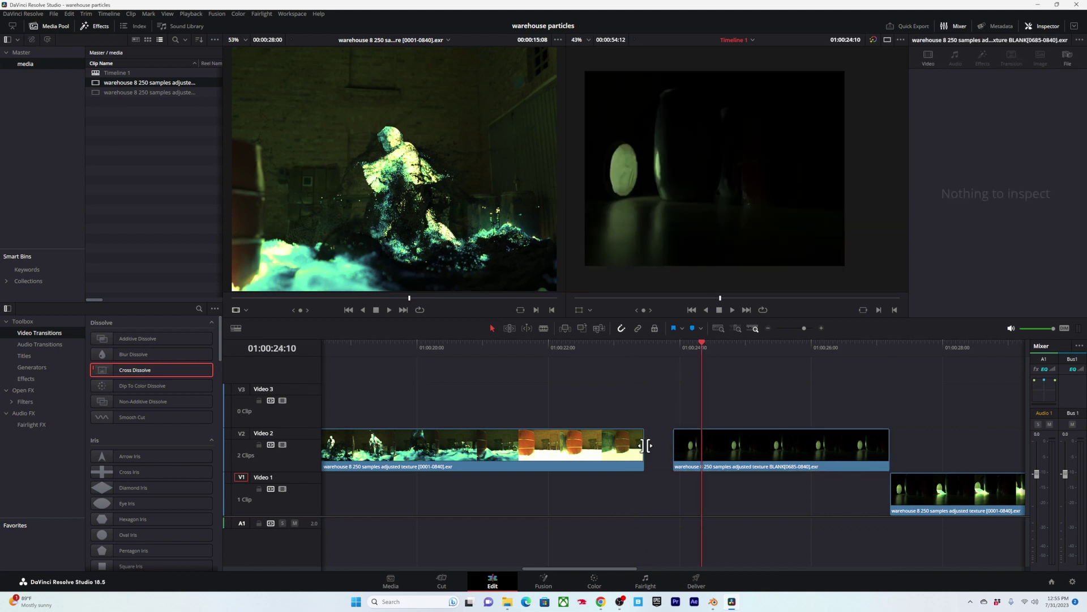
# Step: Join the two V2 clips without a gap using a Cross Dissolve and delete the duplicate clip from track V1
pyautogui.moveTo(643, 445); pyautogui.dragTo(669, 445)
pyautogui.moveTo(136, 370); pyautogui.dragTo(674, 447)
pyautogui.press('Delete')
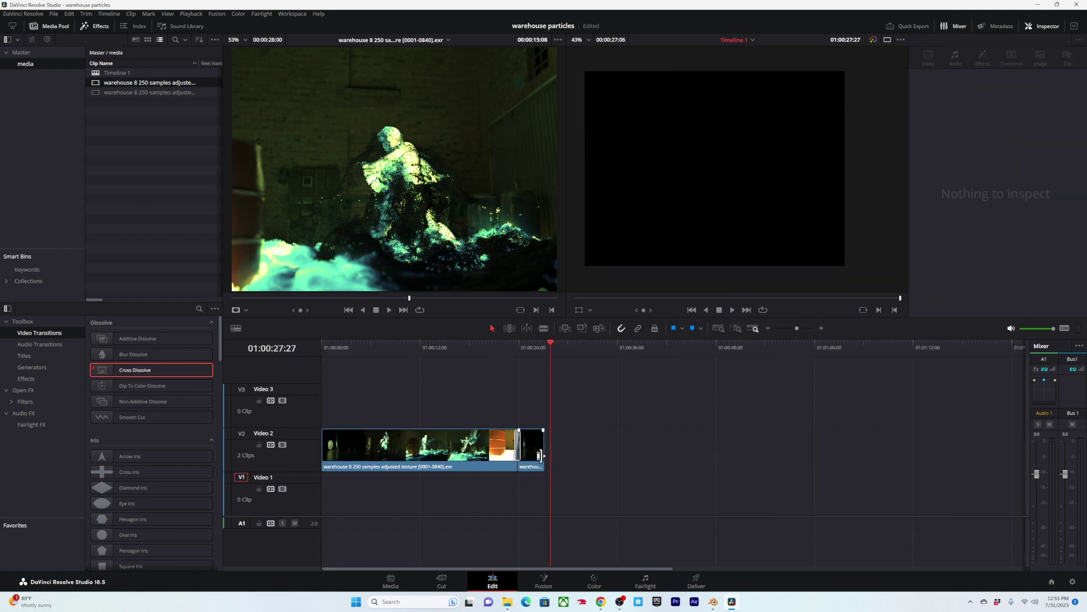
# Step: Duplicate both V2 clips together with their Cross Dissolve onto track V1, starting where the BLANK clip ends
pyautogui.hotkey('ctrl', 'a')
pyautogui.moveTo(459, 459); pyautogui.dragTo(619, 514)
pyautogui.keyDown('alt'); pyautogui.scroll(4, 619, 455); pyautogui.keyUp('alt')
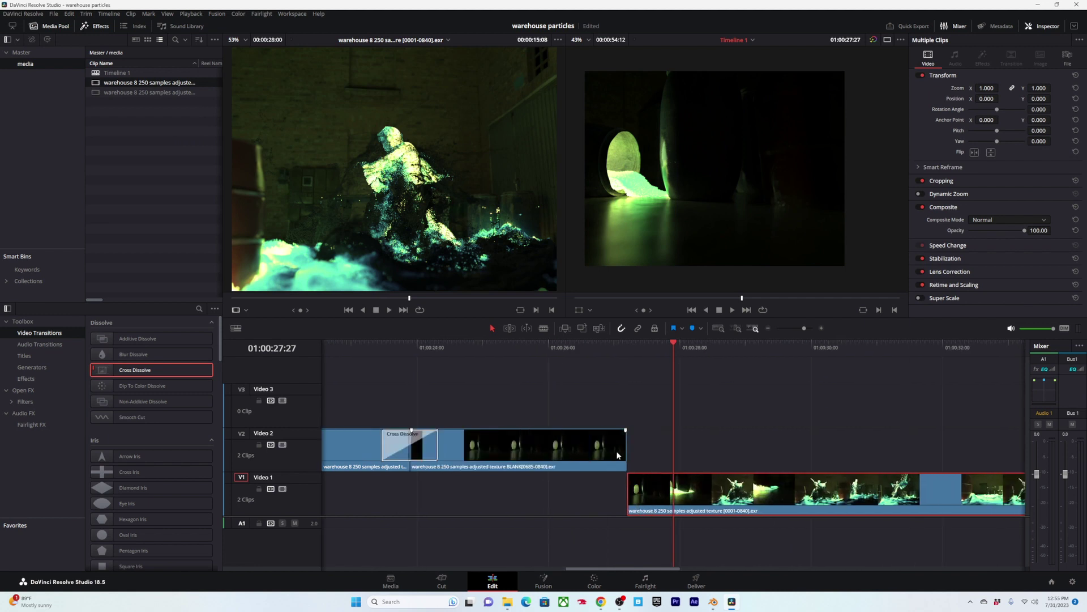
# Step: Step frame by frame around the end of the BLANK clip and compare it with the start of the copied clip
pyautogui.press('Up')
pyautogui.press('Right')
pyautogui.press('Right')
pyautogui.press('Right')
pyautogui.press('Right')
pyautogui.press('Right')
pyautogui.press('Right')
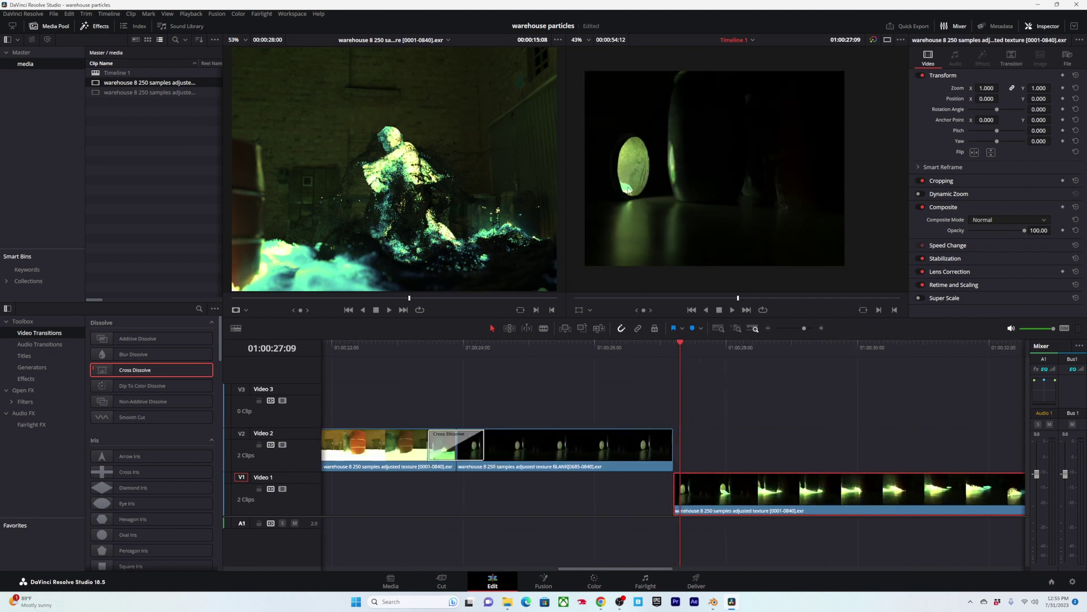
pyautogui.moveTo(680, 347); pyautogui.dragTo(646, 363)
pyautogui.keyDown('alt'); pyautogui.scroll(-1, 703, 355); pyautogui.keyUp('alt')
pyautogui.keyDown('alt'); pyautogui.scroll(1, 704, 355); pyautogui.keyUp('alt')
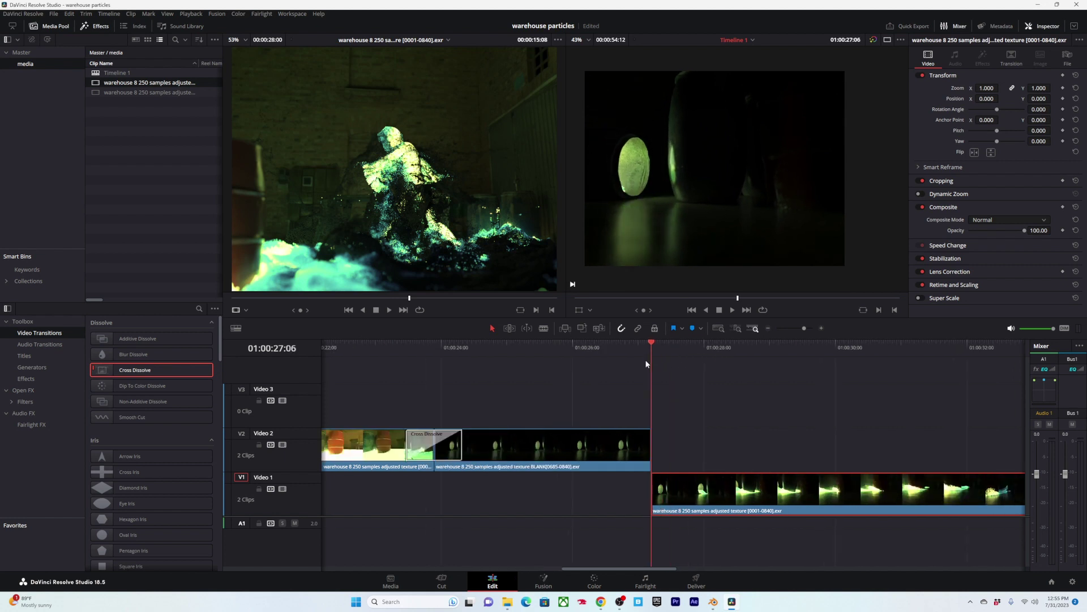
pyautogui.press('Left')
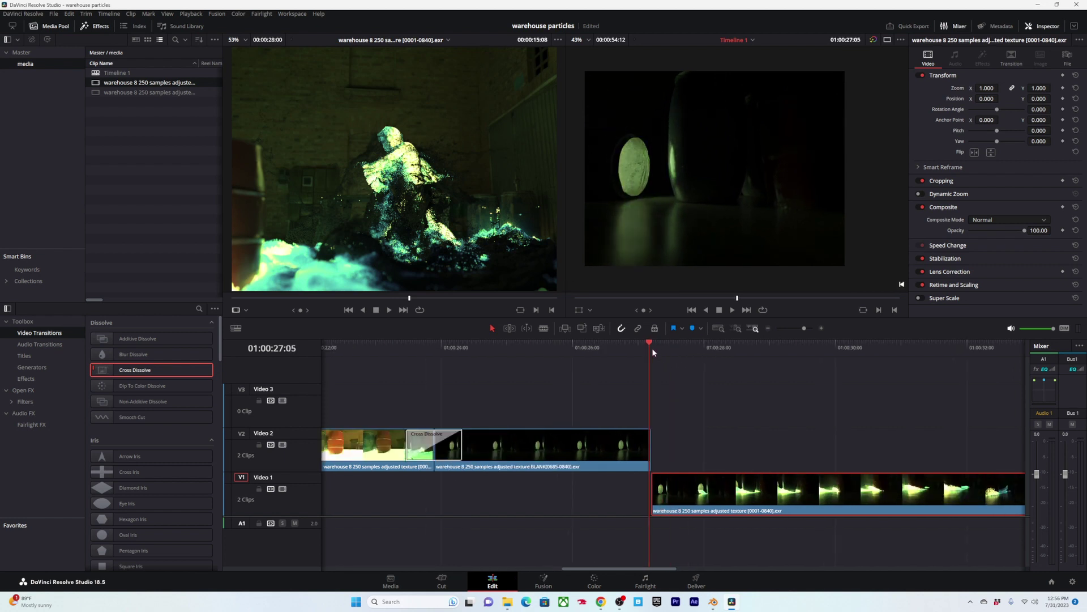
# Step: Try a Cross Dissolve shortened to 2 frames on the end of the BLANK clip on track V2
pyautogui.click(657, 450)
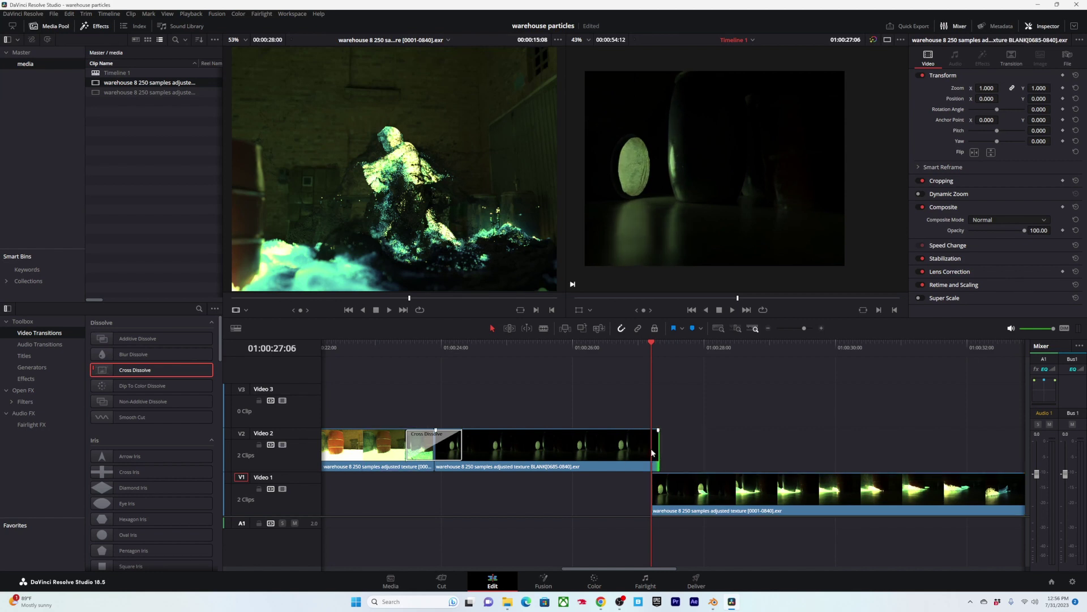
pyautogui.keyDown('alt'); pyautogui.scroll(-3, 696, 456); pyautogui.keyUp('alt')
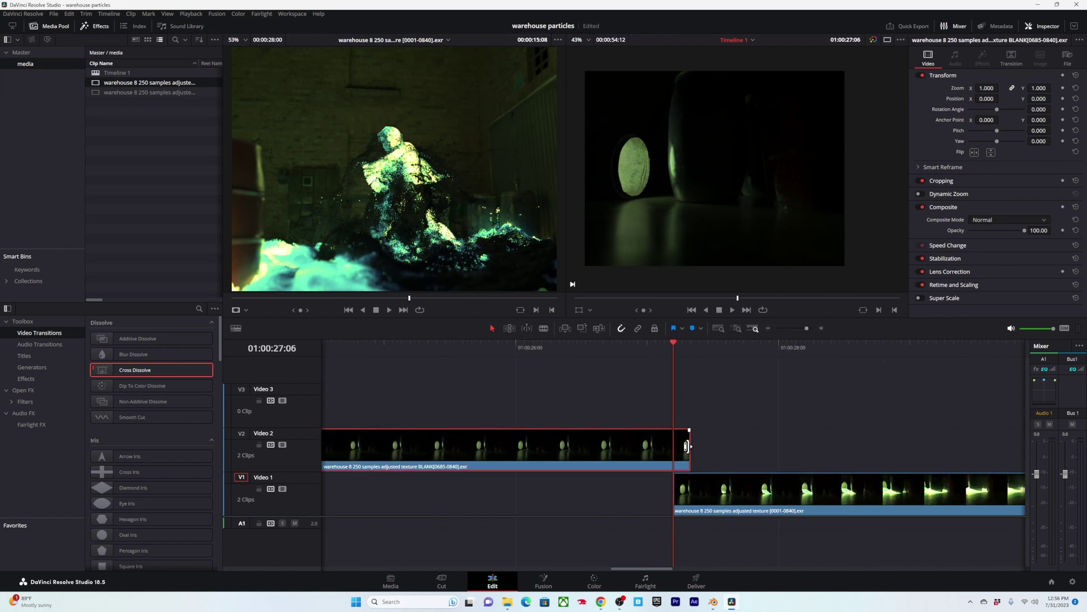
pyautogui.keyDown('alt'); pyautogui.scroll(5, 651, 446); pyautogui.keyUp('alt')
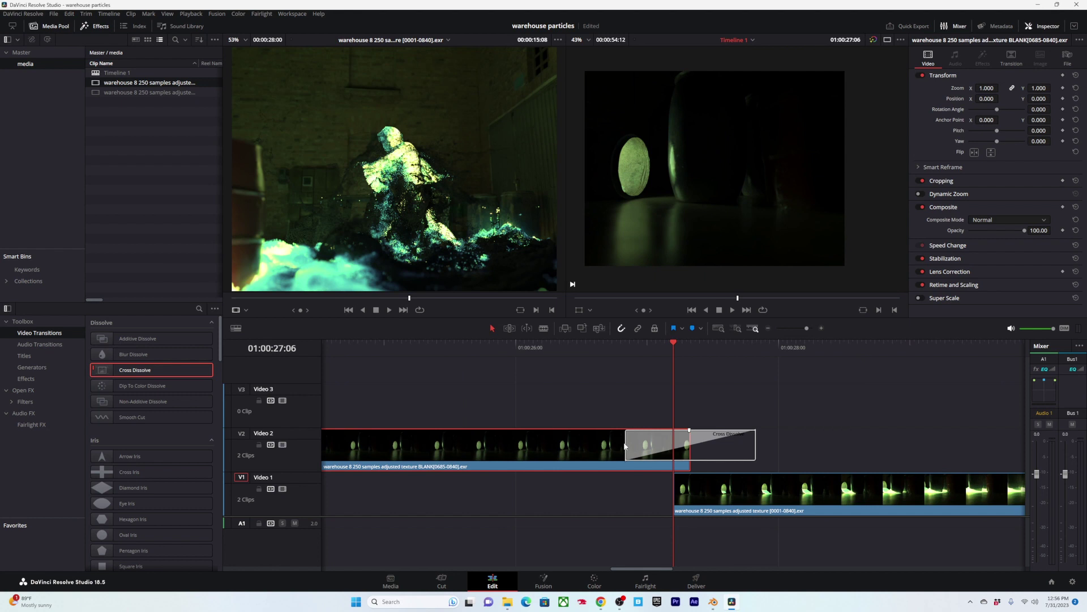
pyautogui.moveTo(625, 446); pyautogui.dragTo(673, 447)
pyautogui.keyDown('alt'); pyautogui.scroll(3, 683, 419); pyautogui.keyUp('alt')
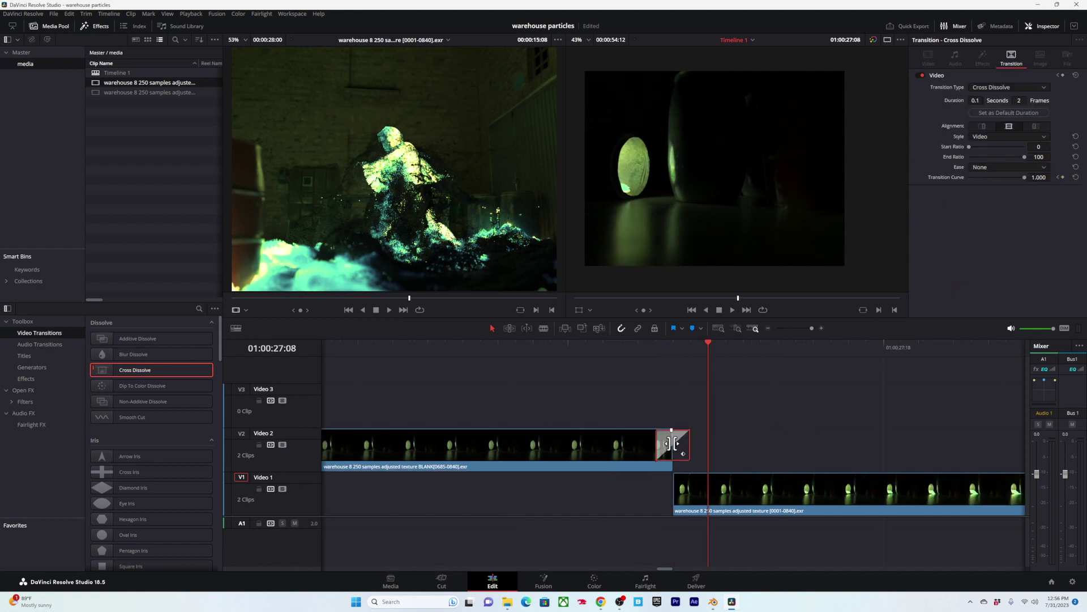
# Step: Try extending the BLANK clip and its short dissolve over the V1 clip, ending the BLANK clip at 01:00:27:07
pyautogui.moveTo(672, 443); pyautogui.dragTo(705, 446)
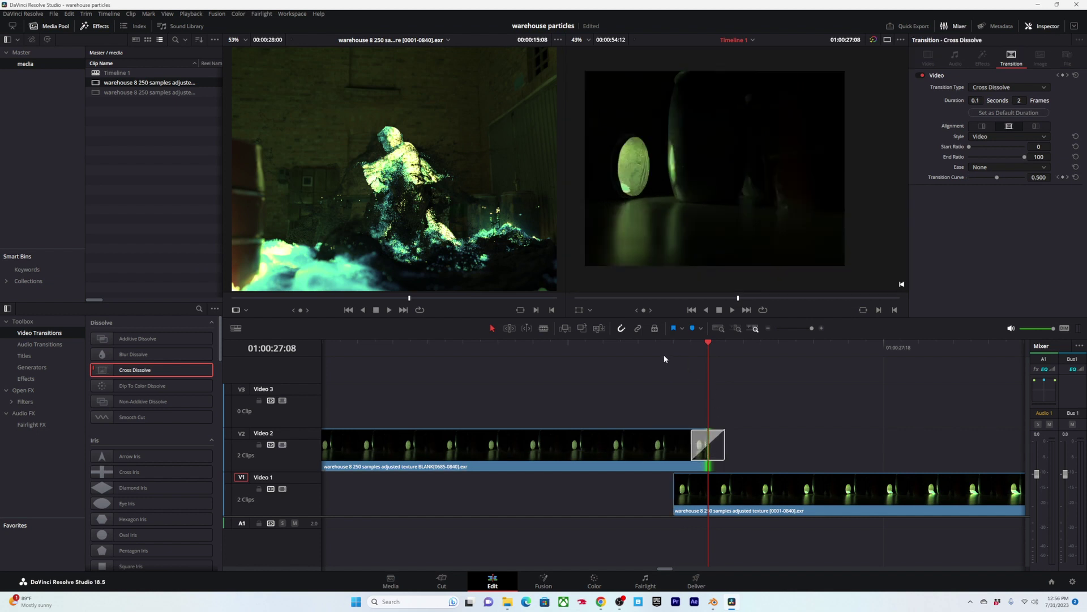
pyautogui.click(620, 347)
pyautogui.press('Left')
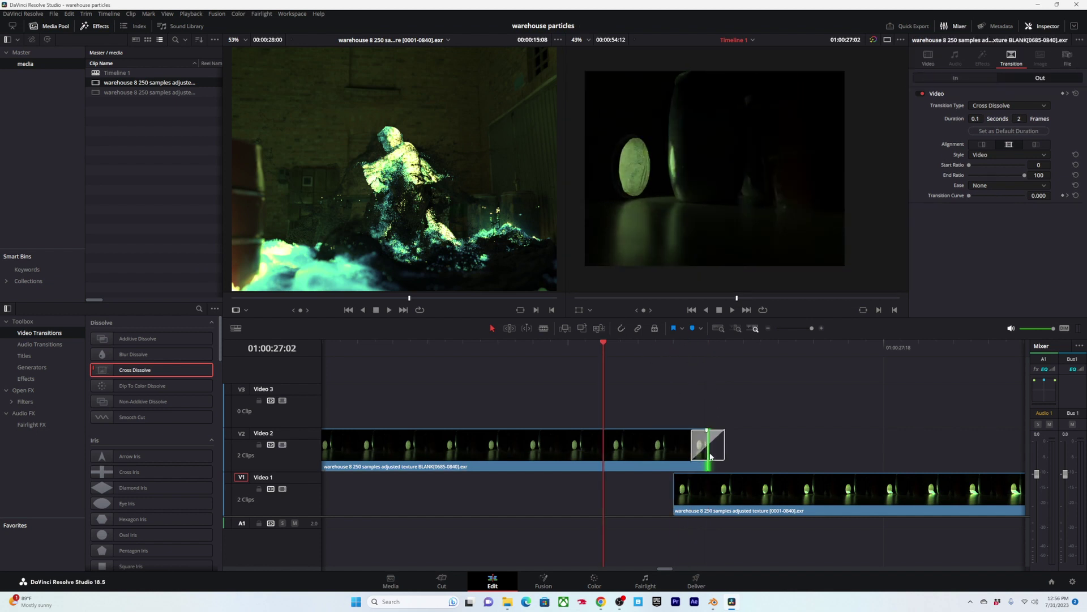
pyautogui.moveTo(704, 444); pyautogui.dragTo(676, 444)
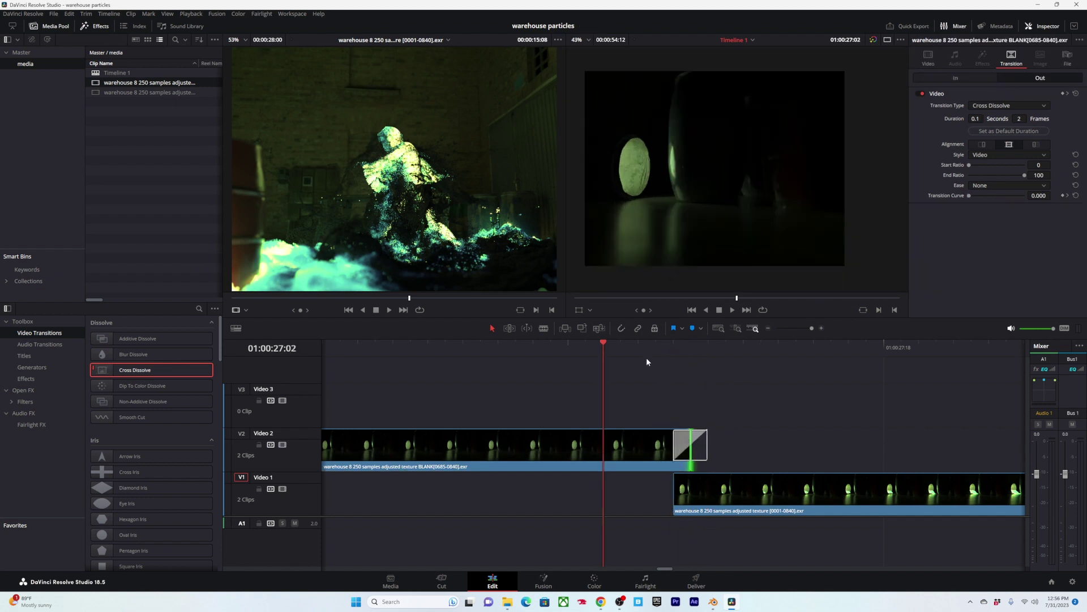
# Step: Step and scrub through the short dissolve between the BLANK clip and the V1 clip to check the loop point
pyautogui.press('Right')
pyautogui.press('Right')
pyautogui.press('Right')
pyautogui.press('Right')
pyautogui.press('Right')
pyautogui.press('Right')
pyautogui.press('Right')
pyautogui.press('Left')
pyautogui.press('Left')
pyautogui.press('Left')
pyautogui.press('Left')
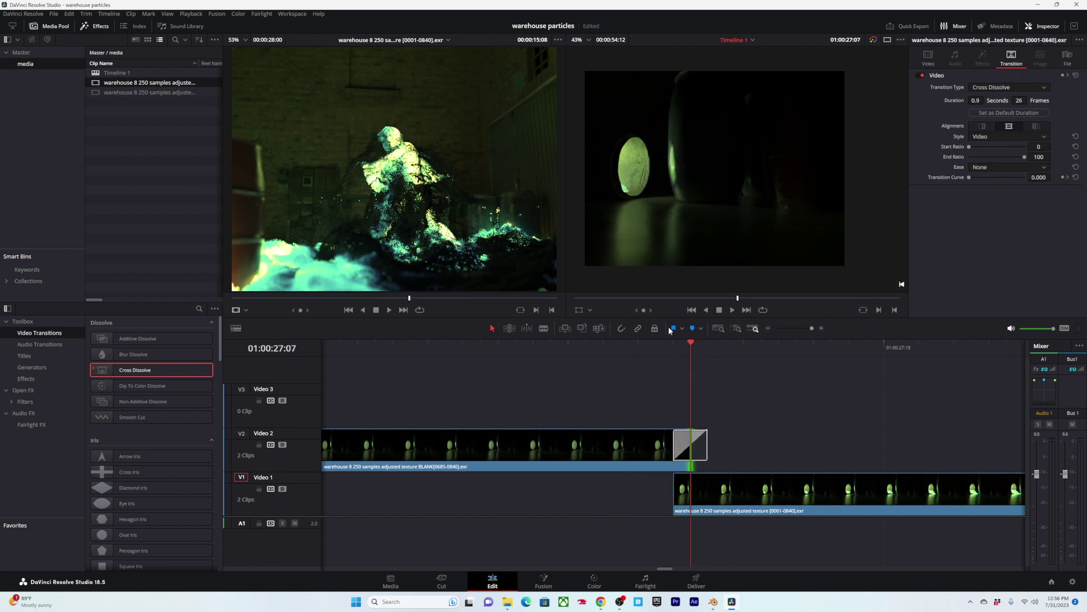
pyautogui.press('Right')
pyautogui.press('Right')
pyautogui.press('Right')
pyautogui.press('Right')
pyautogui.press('Left')
pyautogui.press('Left')
pyautogui.press('Left')
pyautogui.press('Left')
pyautogui.press('Left')
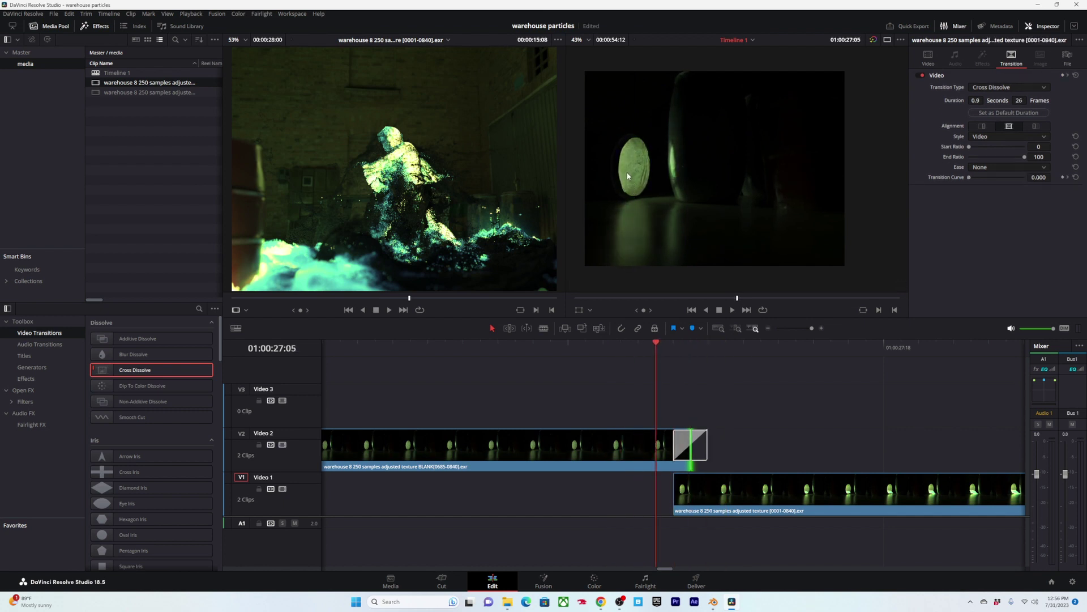
pyautogui.press('Right')
pyautogui.press('Right')
pyautogui.press('Right')
pyautogui.press('Right')
pyautogui.press('Right')
pyautogui.press('Left')
pyautogui.press('Left')
pyautogui.press('Left')
pyautogui.moveTo(661, 343); pyautogui.dragTo(570, 360)
pyautogui.keyDown('alt'); pyautogui.scroll(-6, 687, 390); pyautogui.keyUp('alt')
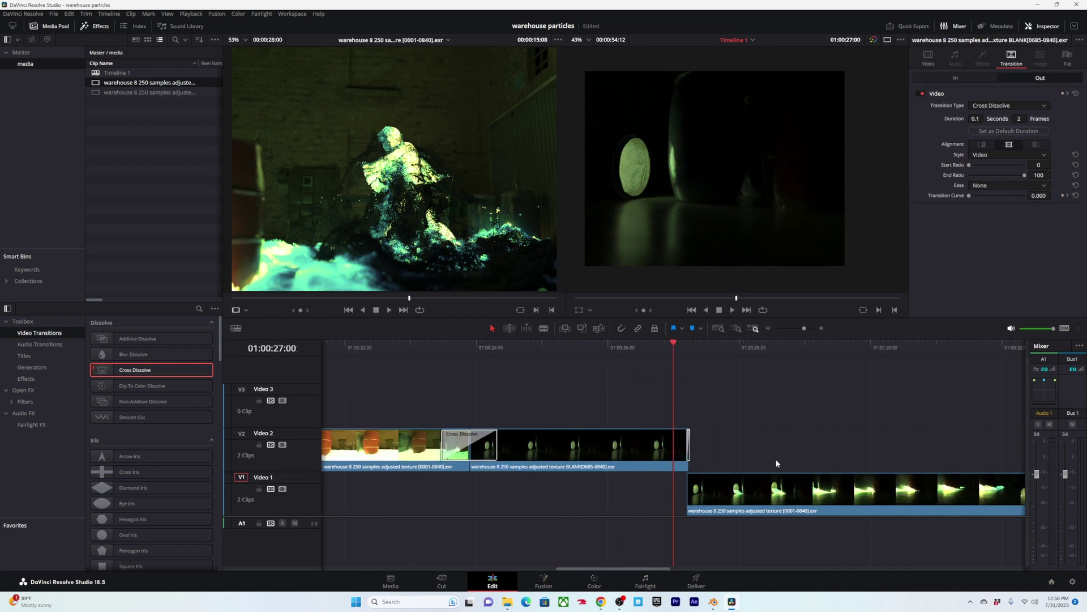
pyautogui.moveTo(671, 354); pyautogui.dragTo(581, 351)
pyautogui.click(690, 383)
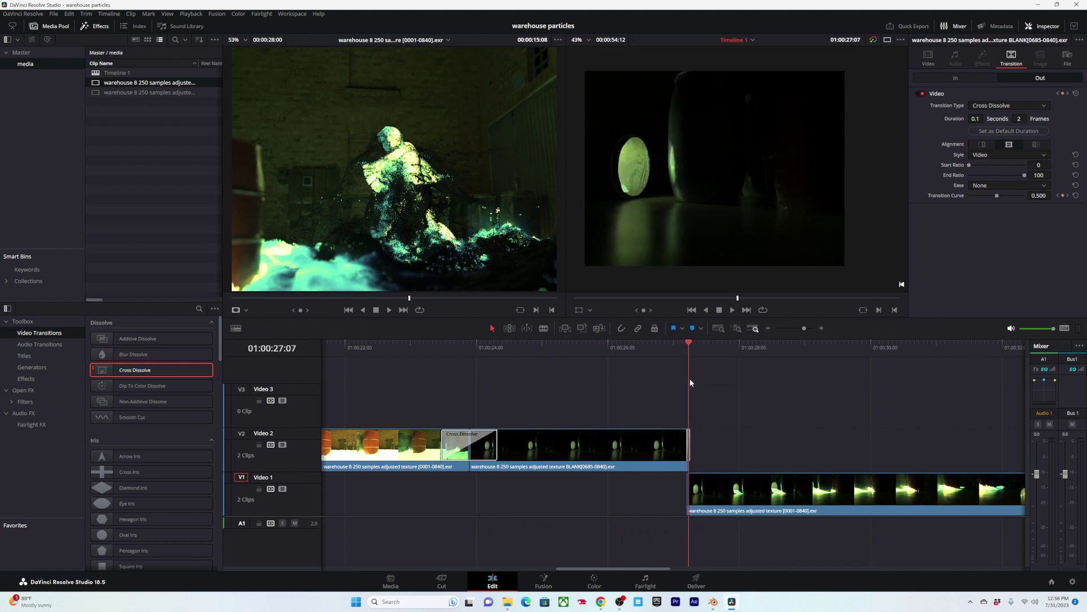
pyautogui.click(672, 456)
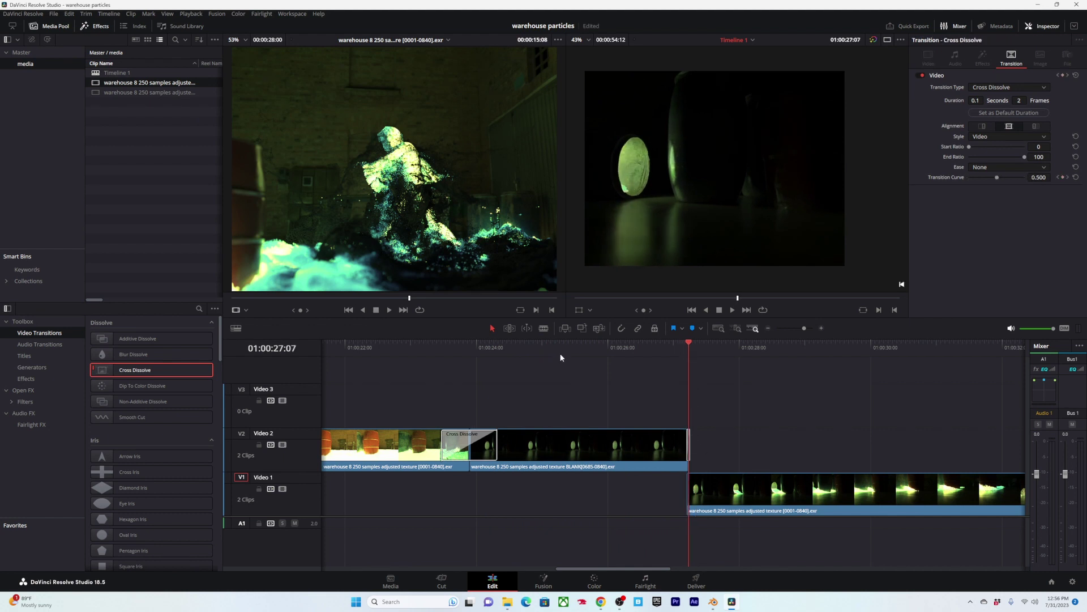
pyautogui.click(551, 352)
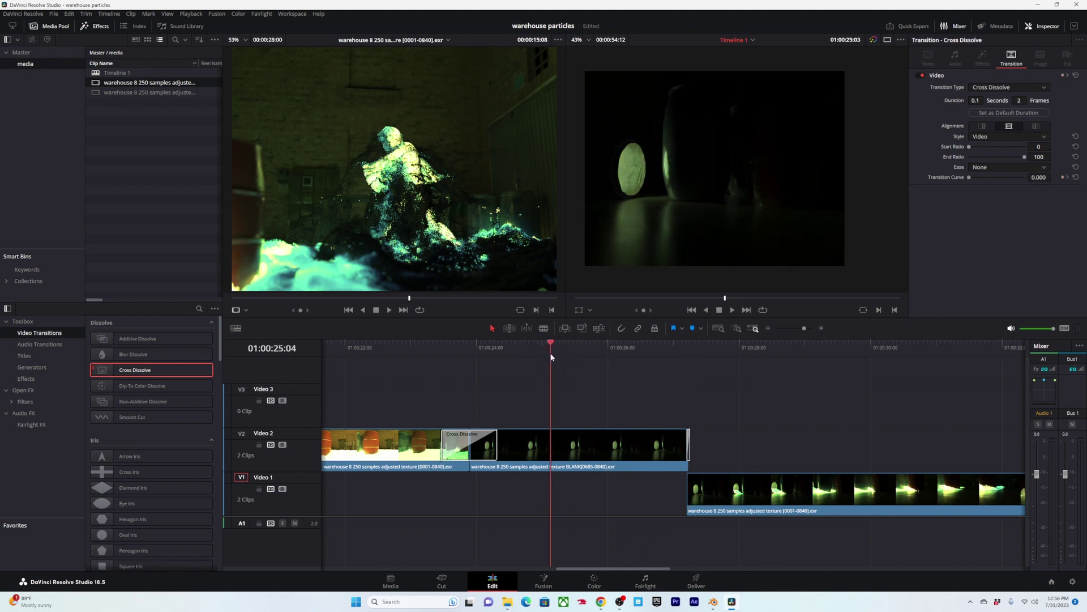
# Step: Mark an In point at 01:00:25:04, scrub over the loop point and clear the mark
pyautogui.press('i')
pyautogui.moveTo(551, 352); pyautogui.dragTo(691, 352)
pyautogui.moveTo(621, 353); pyautogui.dragTo(612, 352)
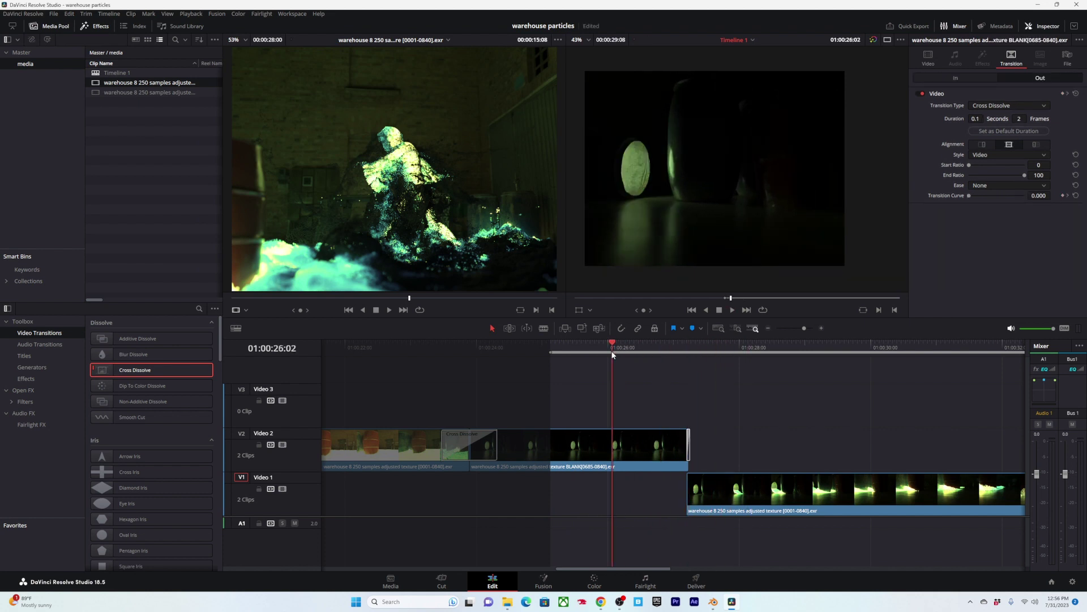
pyautogui.hotkey('alt', 'x')
# Step: Move the copied main clip from V1 straight up to V2, overwriting the end of the BLANK clip from 01:00:27:06
pyautogui.click(588, 352)
pyautogui.keyDown('alt'); pyautogui.scroll(2, 588, 353); pyautogui.keyUp('alt')
pyautogui.click(879, 353)
pyautogui.keyDown('alt'); pyautogui.scroll(4, 878, 353); pyautogui.keyUp('alt')
pyautogui.hotkey('ctrl', '=')
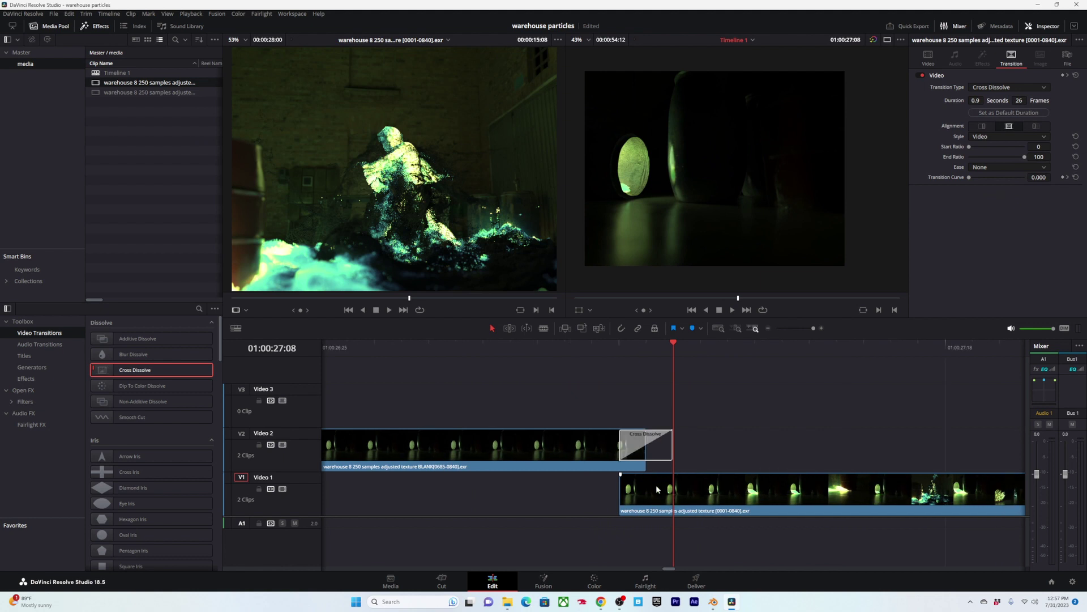
pyautogui.moveTo(651, 489); pyautogui.dragTo(651, 467)
# Step: Add a Cross Dissolve starting at the cut from the BLANK clip to the copied main clip and shorten it to 2 frames
pyautogui.moveTo(166, 375); pyautogui.dragTo(655, 451)
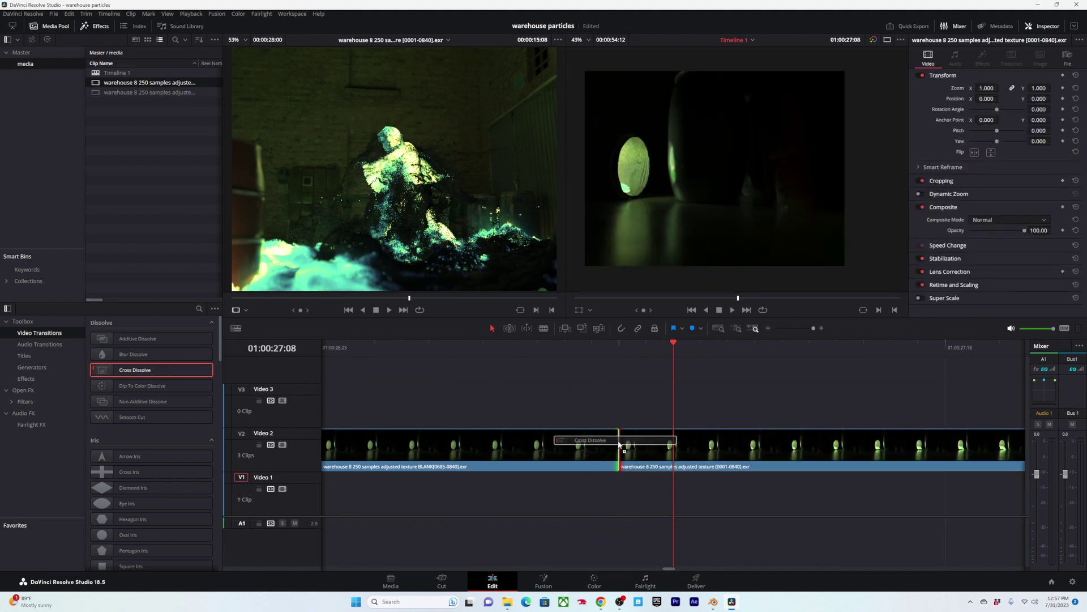
pyautogui.keyDown('alt'); pyautogui.scroll(-1, 656, 452); pyautogui.keyUp('alt')
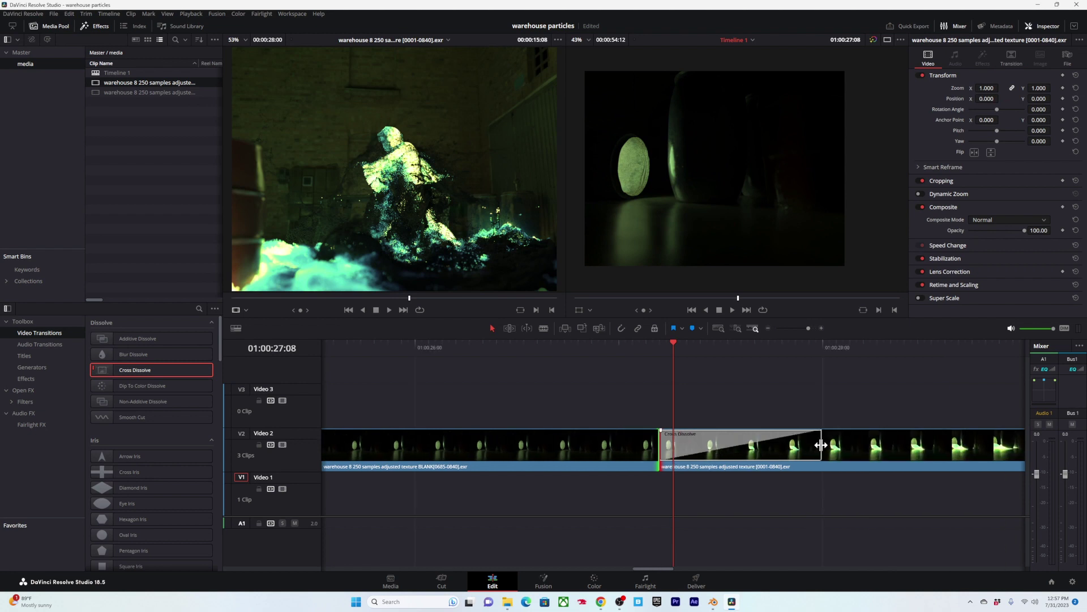
pyautogui.moveTo(820, 444); pyautogui.dragTo(677, 447)
pyautogui.keyDown('alt'); pyautogui.scroll(2, 679, 454); pyautogui.keyUp('alt')
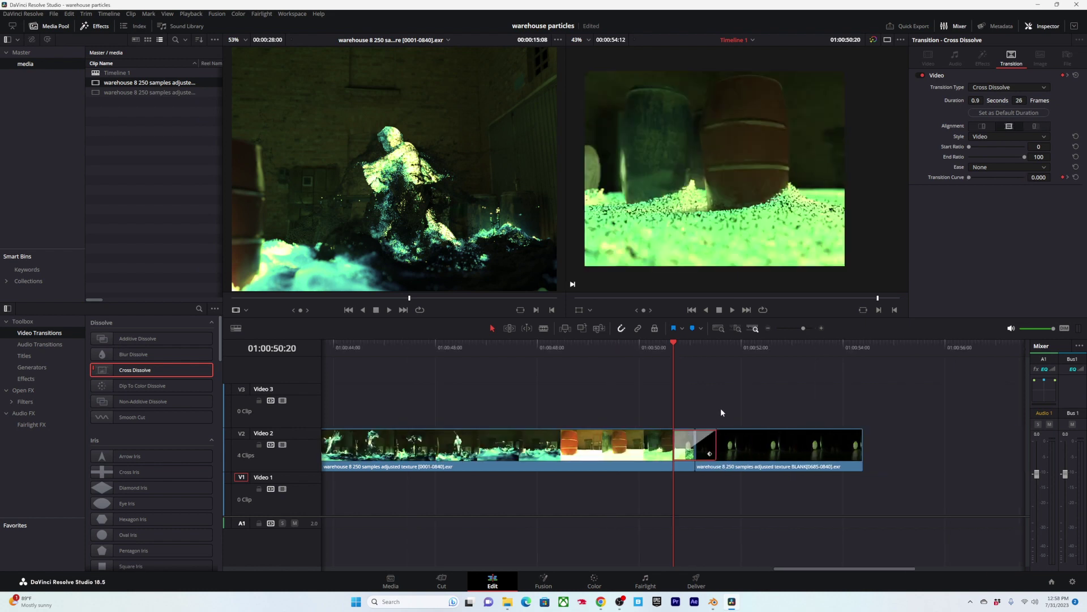
# Step: Play the timeline across the join between the first BLANK clip and the second main clip
pyautogui.keyDown('ctrl'); pyautogui.scroll(-3, 721, 407); pyautogui.keyUp('ctrl')
pyautogui.moveTo(736, 413); pyautogui.dragTo(425, 449)
pyautogui.keyDown('ctrl'); pyautogui.scroll(-3, 668, 433); pyautogui.keyUp('ctrl')
pyautogui.click(406, 363)
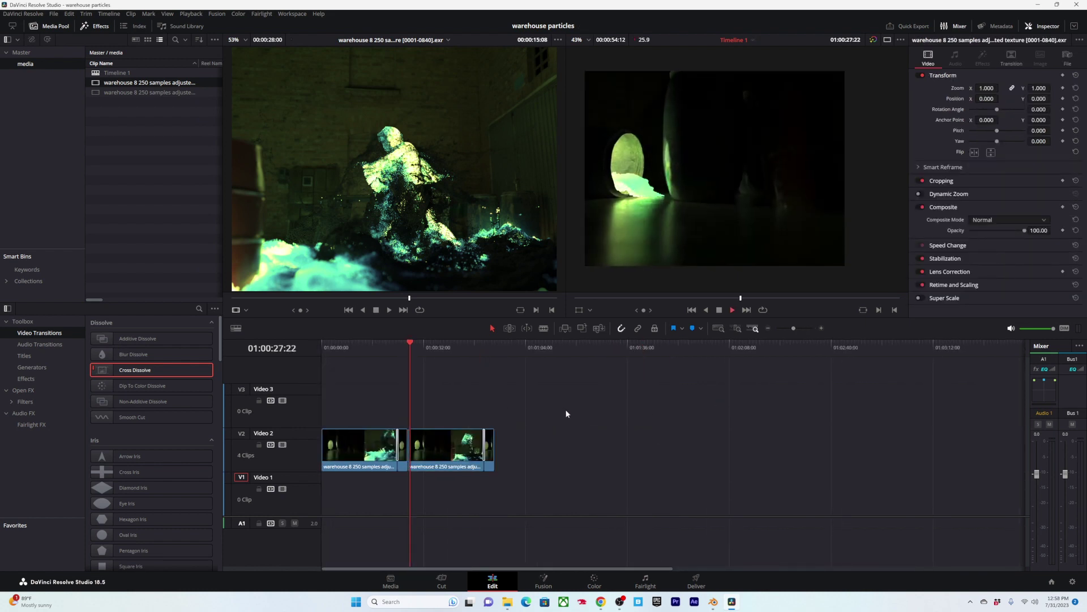
pyautogui.press('space')
# Step: Duplicate the four V2 clips and place the copies directly after them on V2, offset by 54:12
pyautogui.moveTo(550, 406)
pyautogui.mouseDown()
pyautogui.moveTo(363, 462)
pyautogui.moveTo(546, 445)
pyautogui.moveTo(538, 441)
pyautogui.mouseUp()
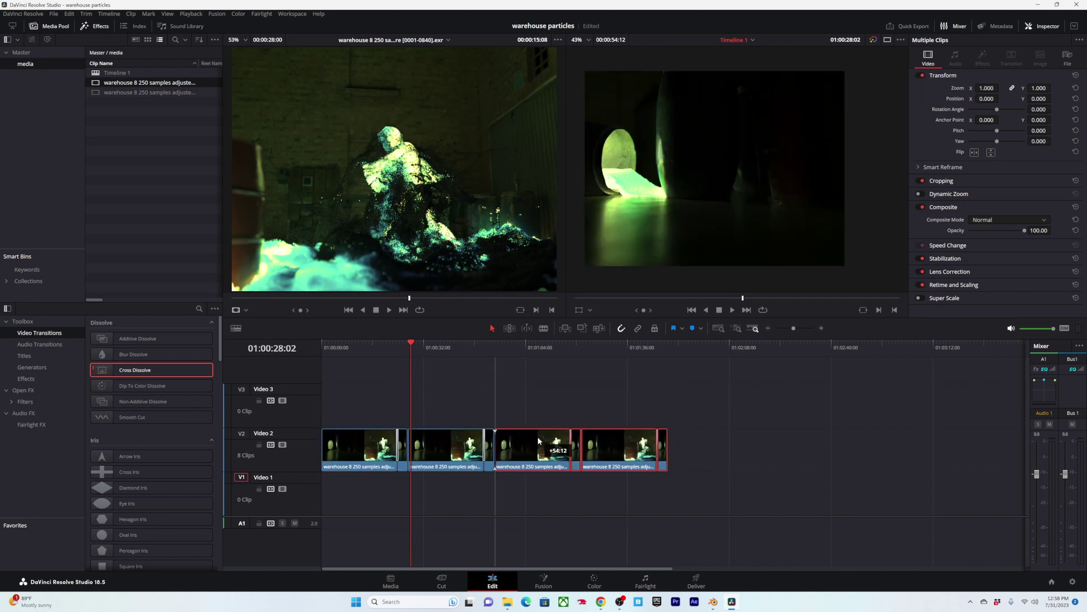
pyautogui.keyDown('alt'); pyautogui.scroll(6, 583, 450); pyautogui.keyUp('alt')
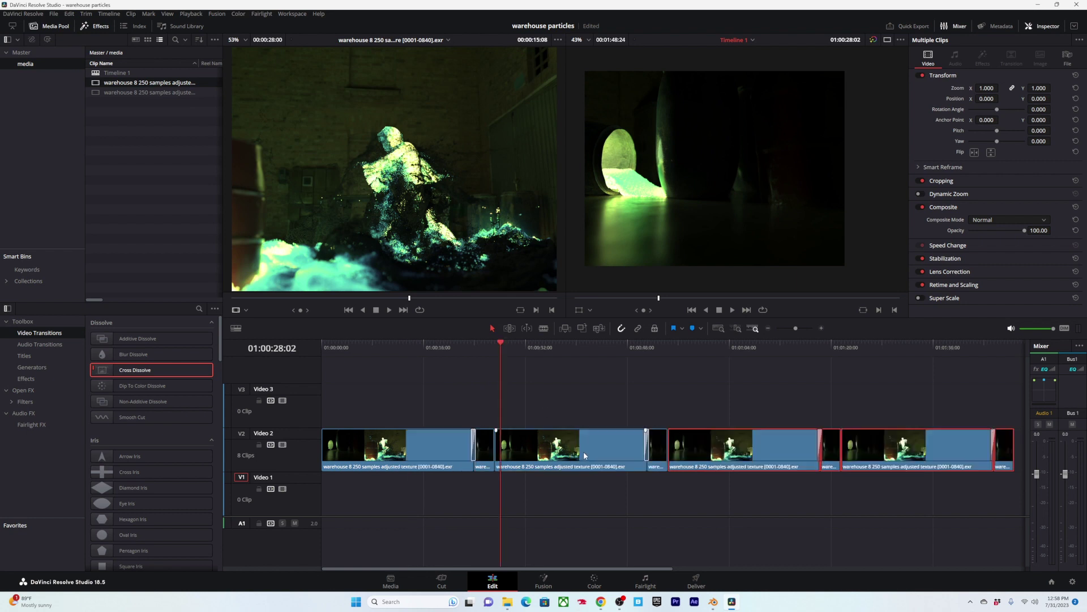
# Step: Inspect the duration and alignment of the Cross Dissolve at 01:00:27:06
pyautogui.click(649, 345)
pyautogui.keyDown('alt'); pyautogui.scroll(10, 649, 348); pyautogui.keyUp('alt')
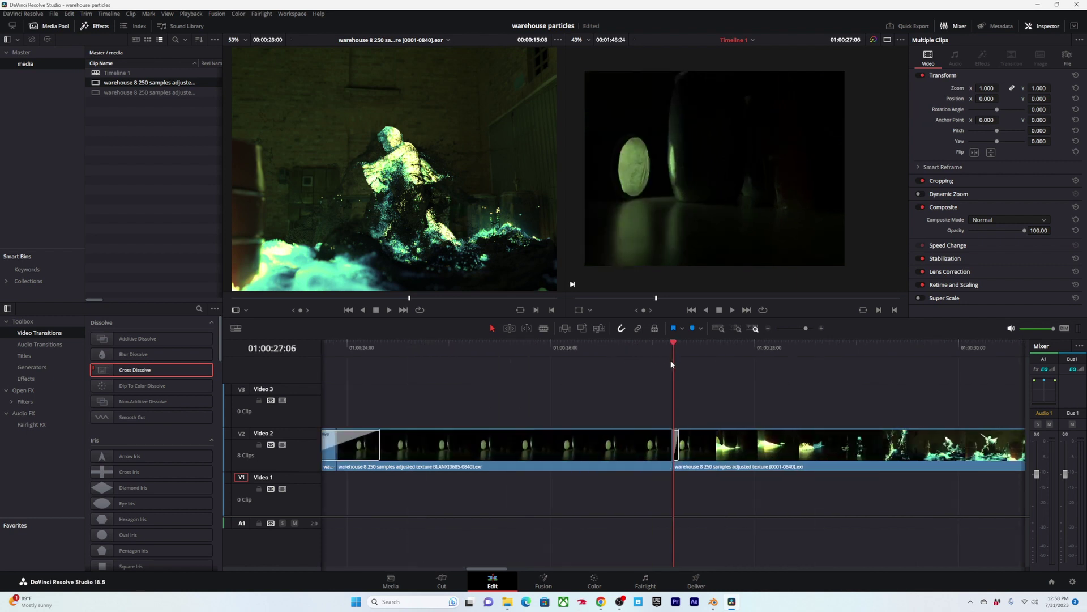
pyautogui.hotkey('ctrl', 't')
pyautogui.click(690, 454)
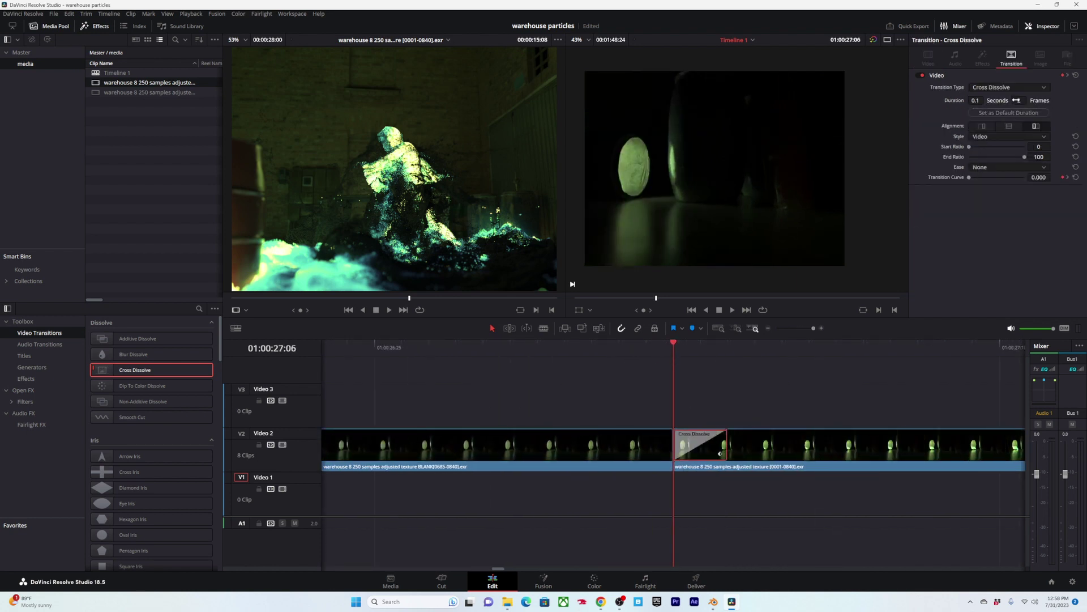
pyautogui.keyDown('alt'); pyautogui.scroll(-10, 694, 415); pyautogui.keyUp('alt')
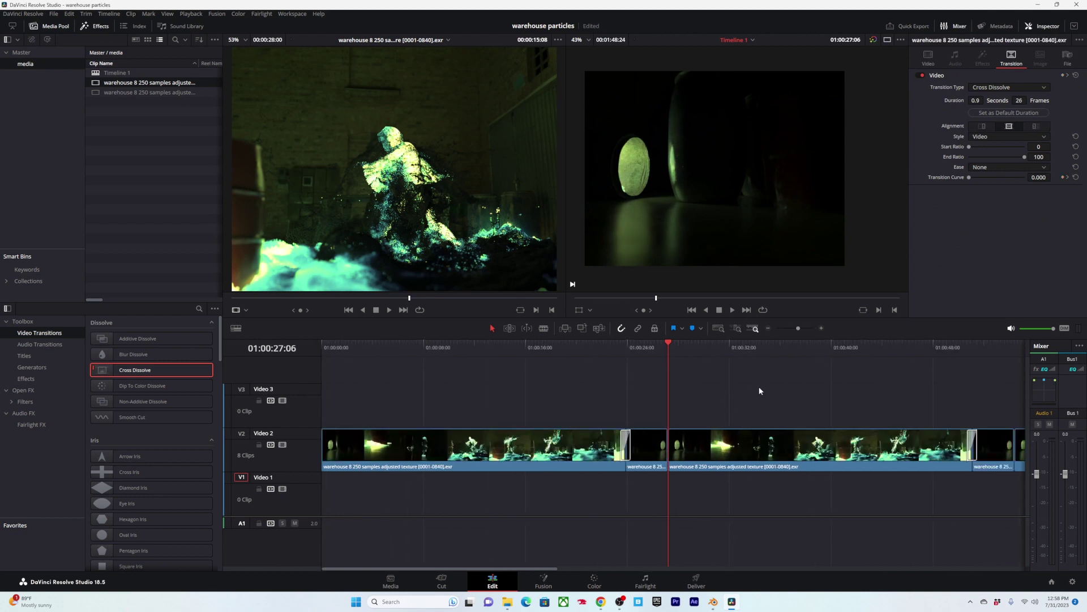
# Step: Add a Cross Dissolve starting at the 01:00:54:12 cut between the BLANK and main clips and shorten it to 2 frames
pyautogui.keyDown('alt'); pyautogui.scroll(-3, 759, 386); pyautogui.keyUp('alt')
pyautogui.click(627, 405)
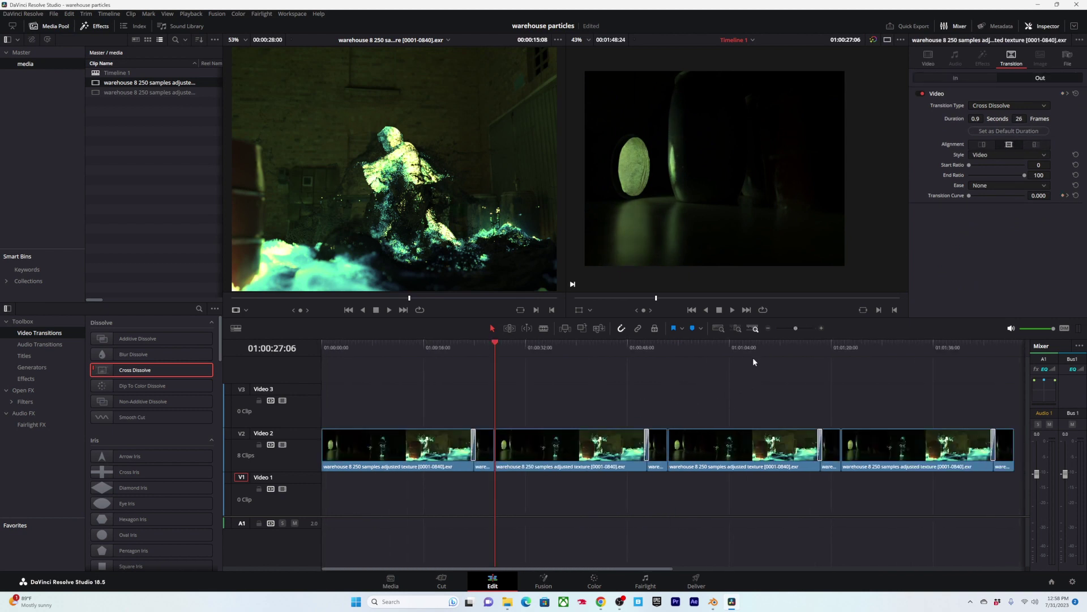
pyautogui.moveTo(836, 357); pyautogui.dragTo(675, 362)
pyautogui.keyDown('alt'); pyautogui.scroll(10, 693, 465); pyautogui.keyUp('alt')
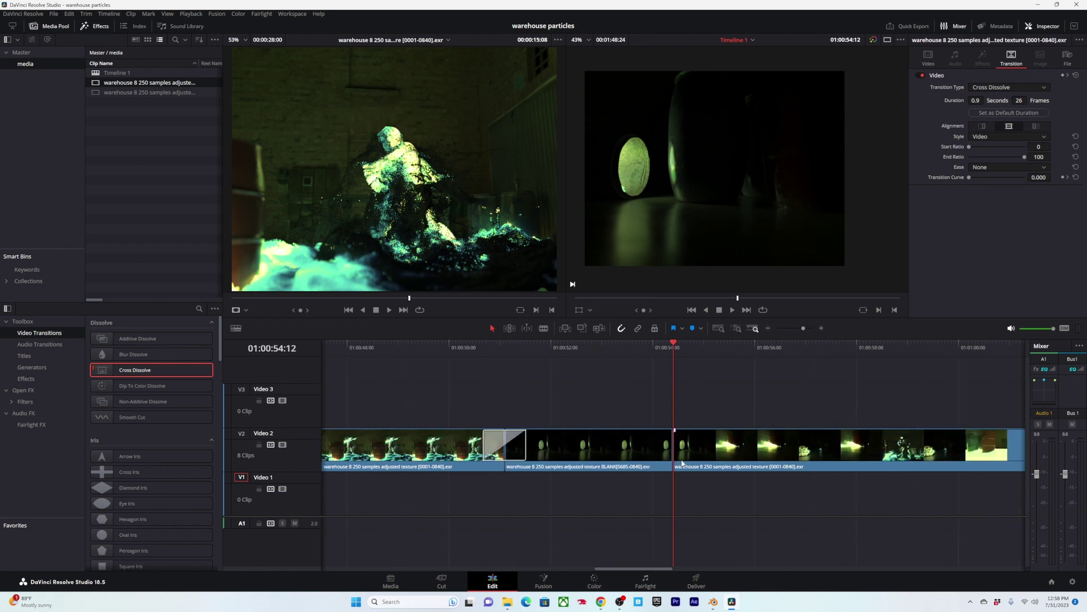
pyautogui.moveTo(136, 370); pyautogui.dragTo(678, 447)
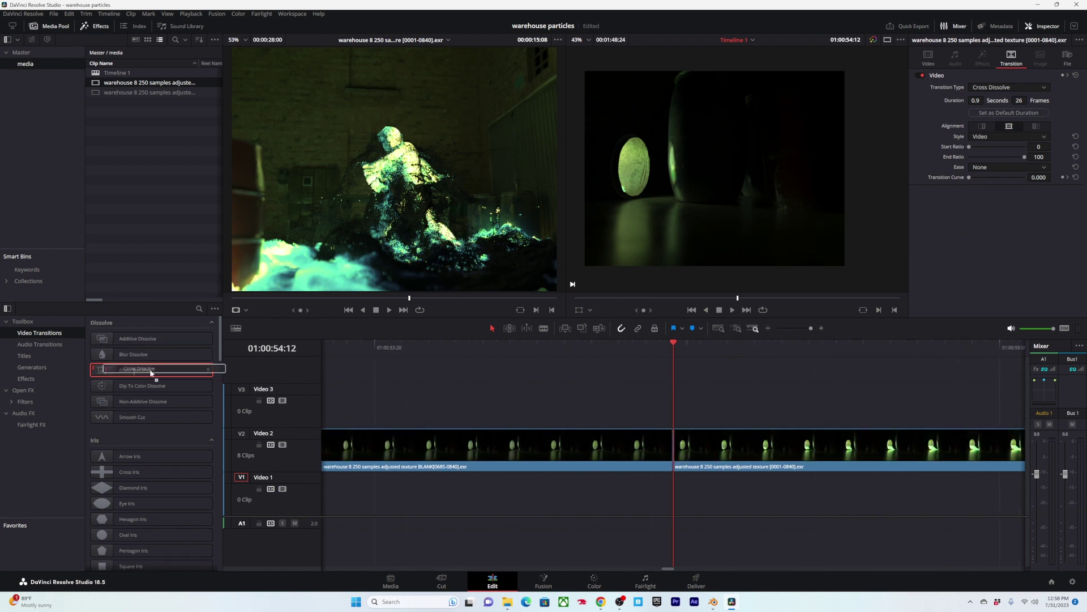
pyautogui.keyDown('alt'); pyautogui.scroll(-2, 682, 446); pyautogui.keyUp('alt')
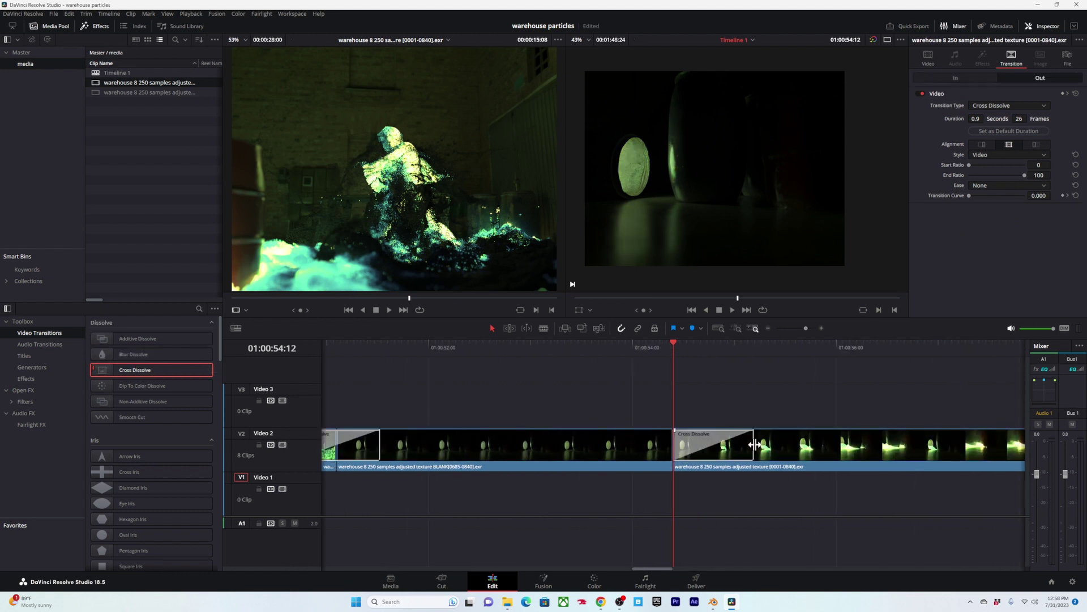
pyautogui.moveTo(757, 444); pyautogui.dragTo(679, 442)
pyautogui.keyDown('alt'); pyautogui.scroll(5, 709, 448); pyautogui.keyUp('alt')
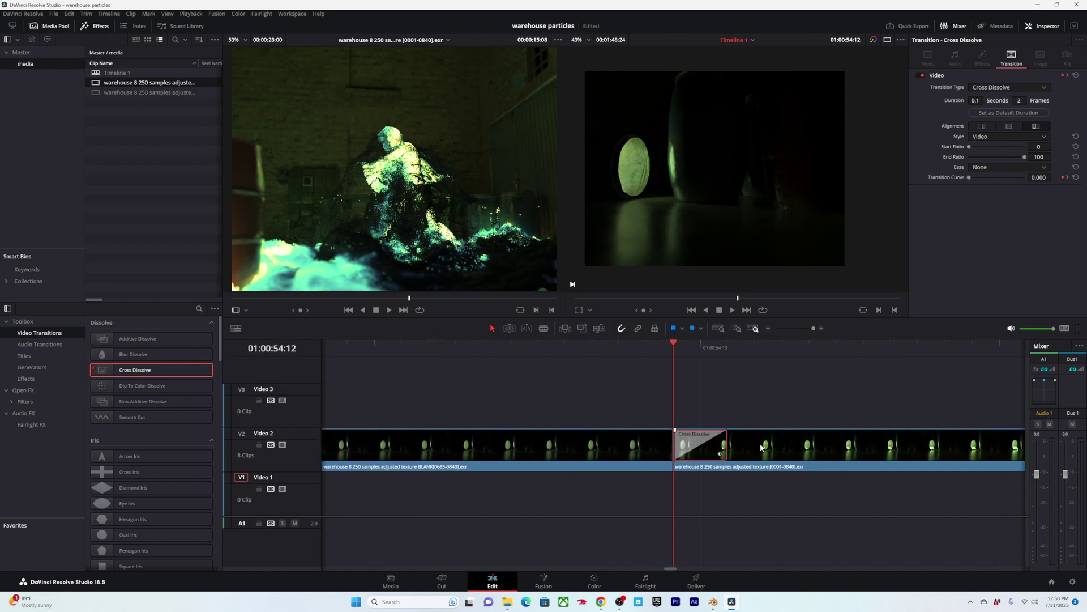
pyautogui.click(619, 446)
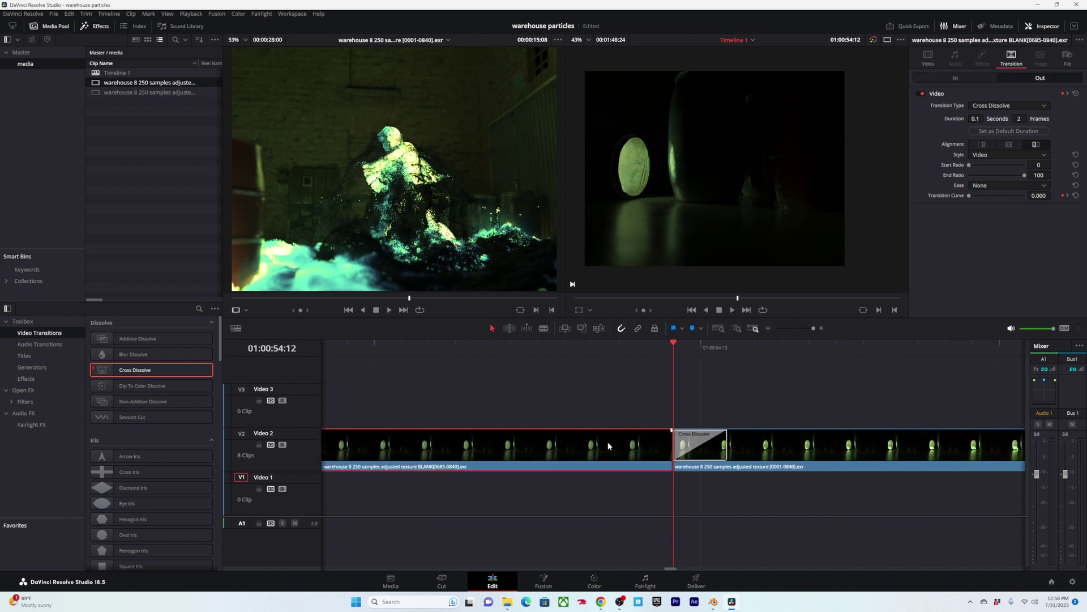
pyautogui.click(709, 447)
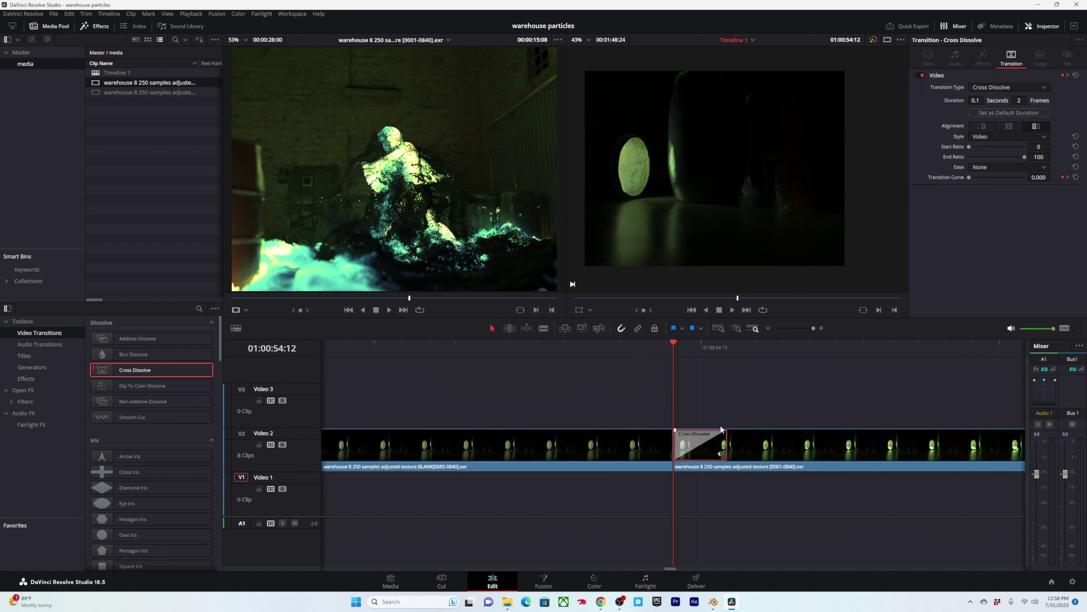
# Step: Play the timeline across the 01:00:54:12 join to check the new Cross Dissolve
pyautogui.keyDown('alt'); pyautogui.scroll(-6, 660, 379); pyautogui.keyUp('alt')
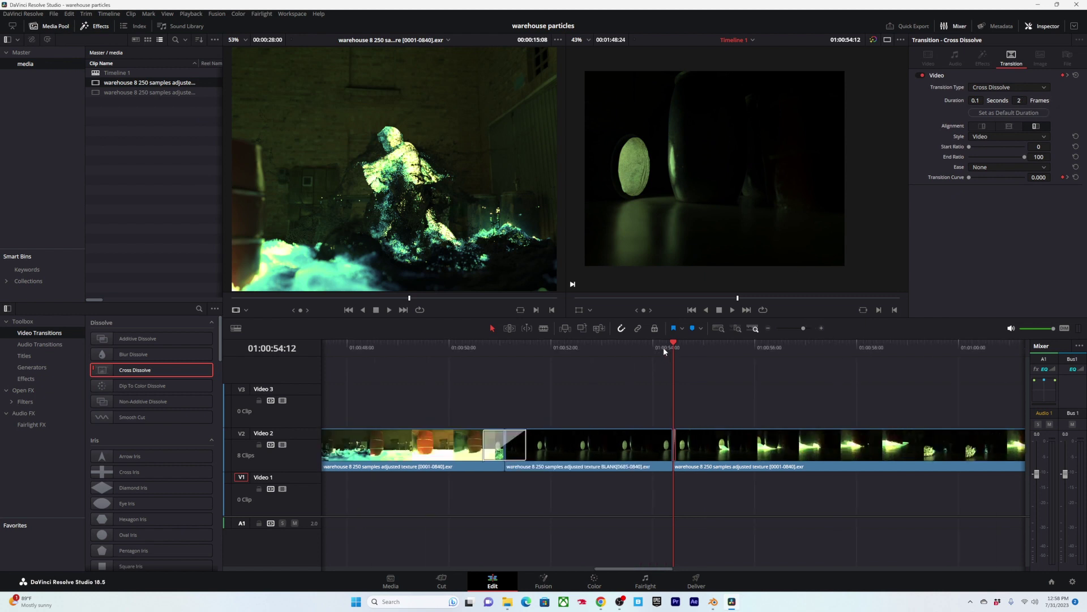
pyautogui.moveTo(665, 349); pyautogui.dragTo(645, 350)
pyautogui.press('space')
pyautogui.keyDown('alt'); pyautogui.scroll(-6, 622, 396); pyautogui.keyUp('alt')
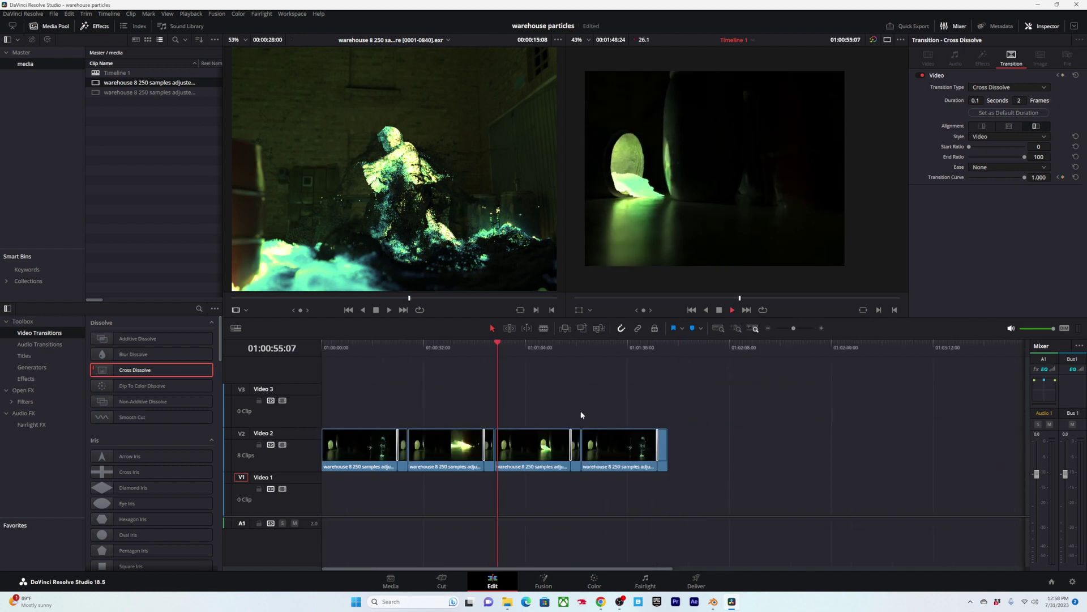
pyautogui.press('space')
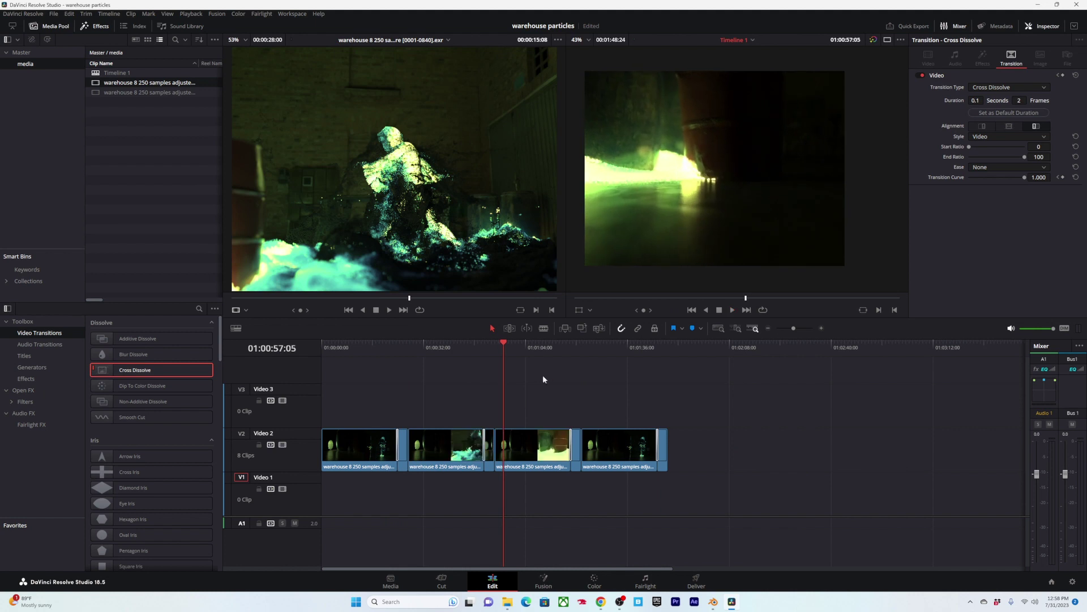
# Step: Move all eight clips from Video 2 down to Video 1, starting at 01:00:00:00
pyautogui.click(397, 355)
pyautogui.moveTo(396, 352); pyautogui.dragTo(349, 359)
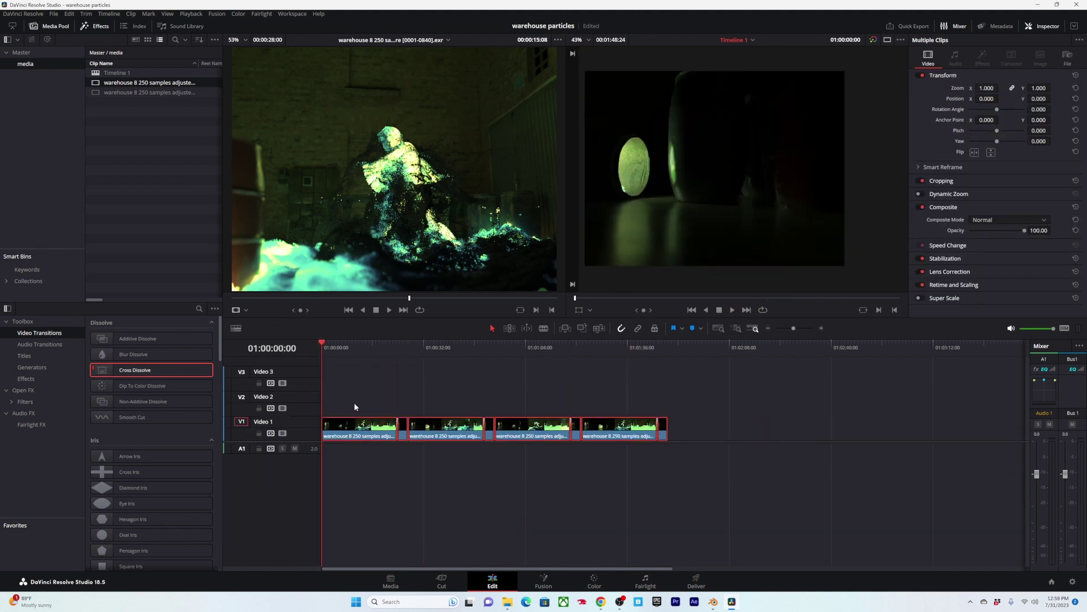
pyautogui.keyDown('alt'); pyautogui.scroll(-2, 354, 403); pyautogui.keyUp('alt')
pyautogui.keyDown('alt'); pyautogui.scroll(3, 388, 403); pyautogui.keyUp('alt')
pyautogui.click(388, 403)
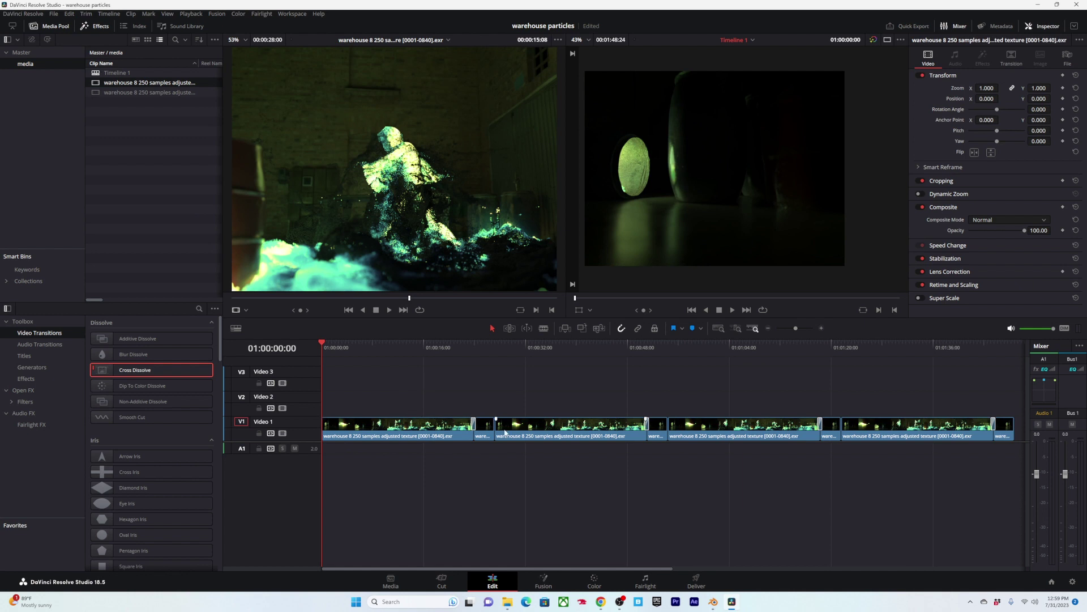
# Step: Switch to Blender, open the Video Editing workspace and examine the music strips in the sequencer
pyautogui.click(714, 601)
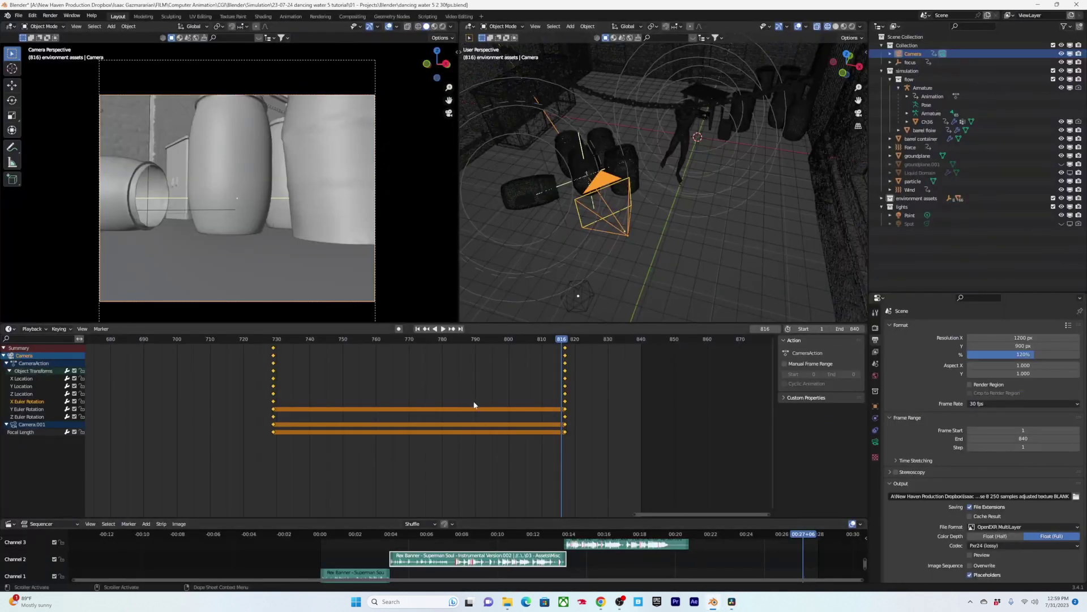
pyautogui.click(454, 17)
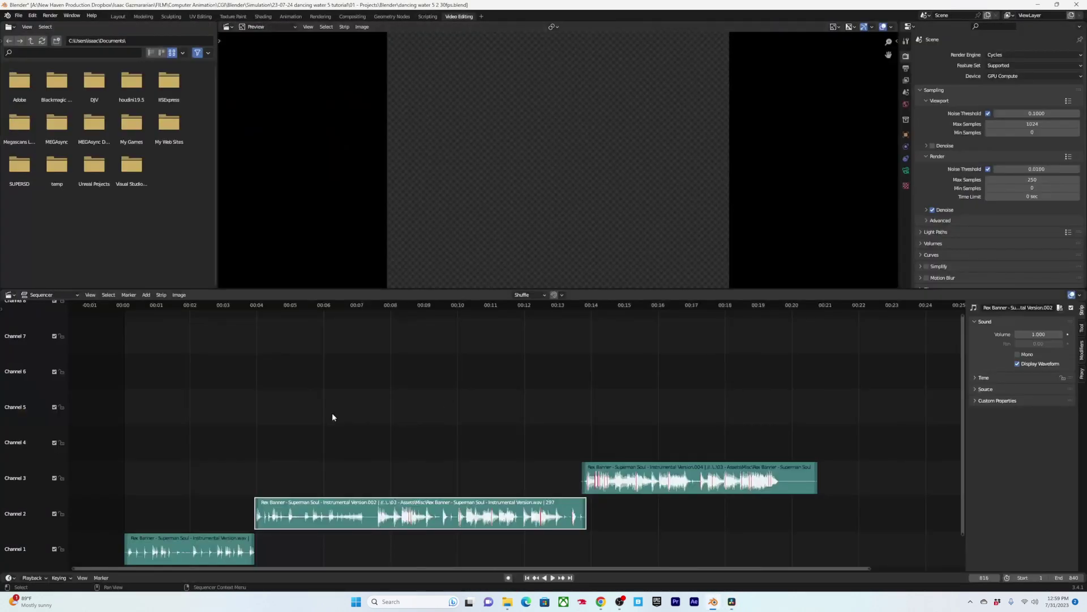
pyautogui.moveTo(453, 307); pyautogui.dragTo(413, 393)
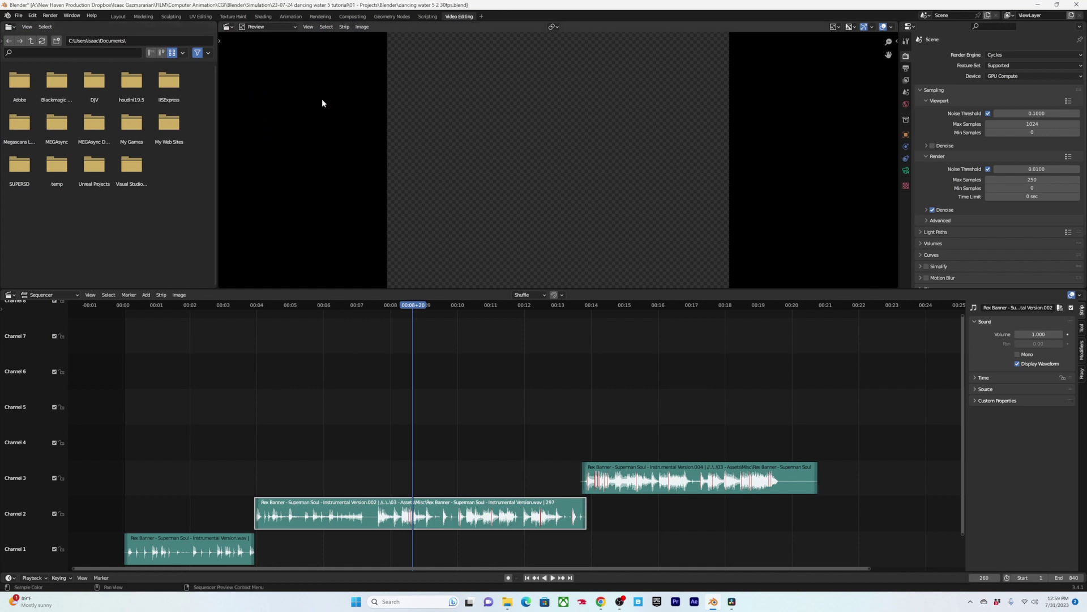
# Step: Add a black Color strip at frame 0, move it to Channel 5 and extend its end to about frame 853
pyautogui.click(128, 304)
pyautogui.click(145, 295)
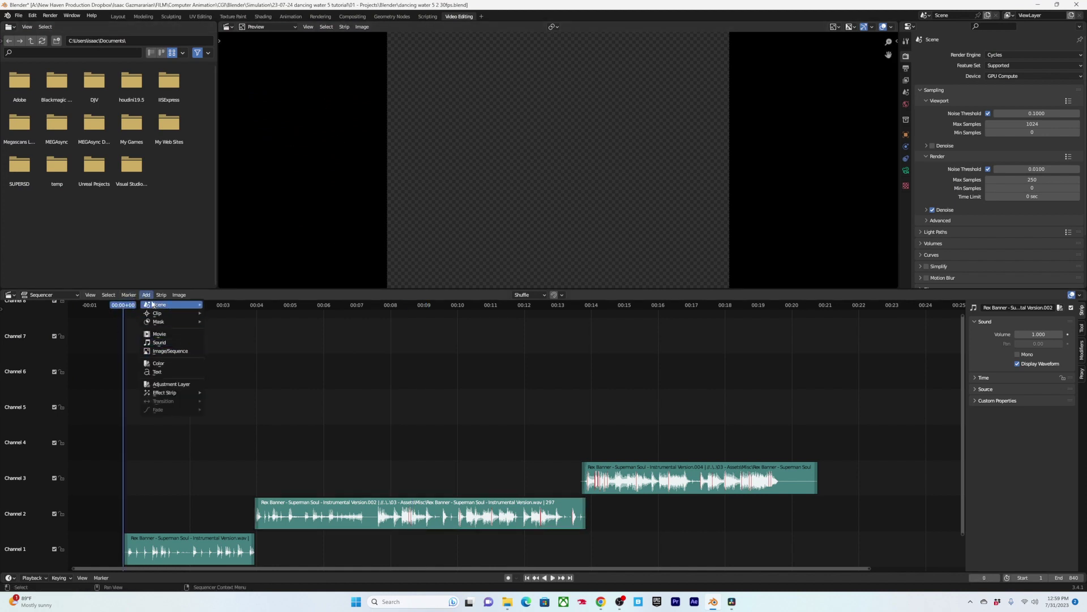
pyautogui.click(161, 363)
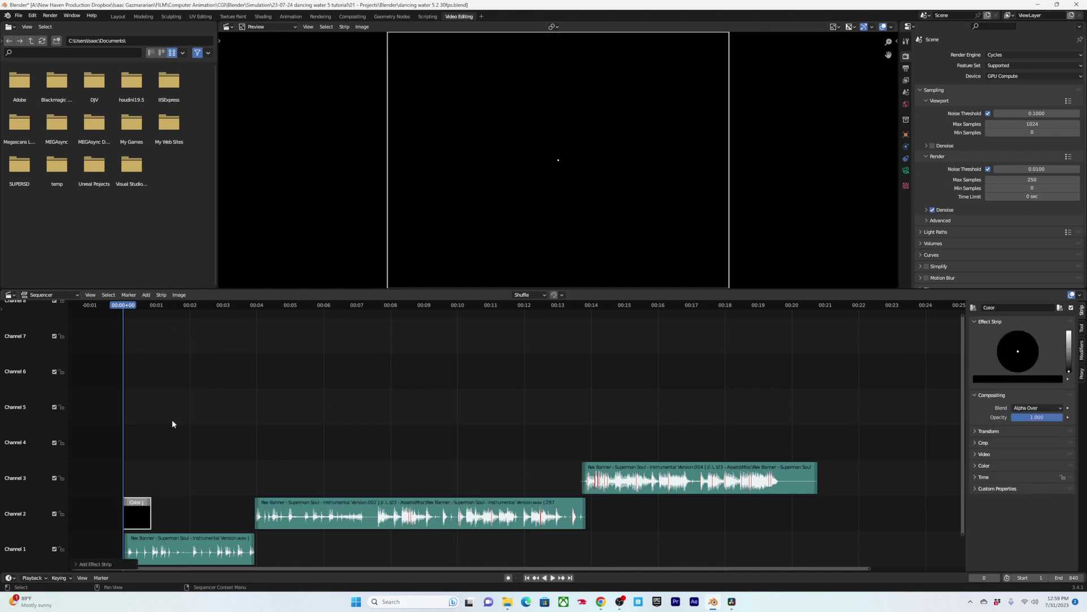
pyautogui.moveTo(134, 508); pyautogui.dragTo(946, 413)
pyautogui.scroll(-5, 651, 404)
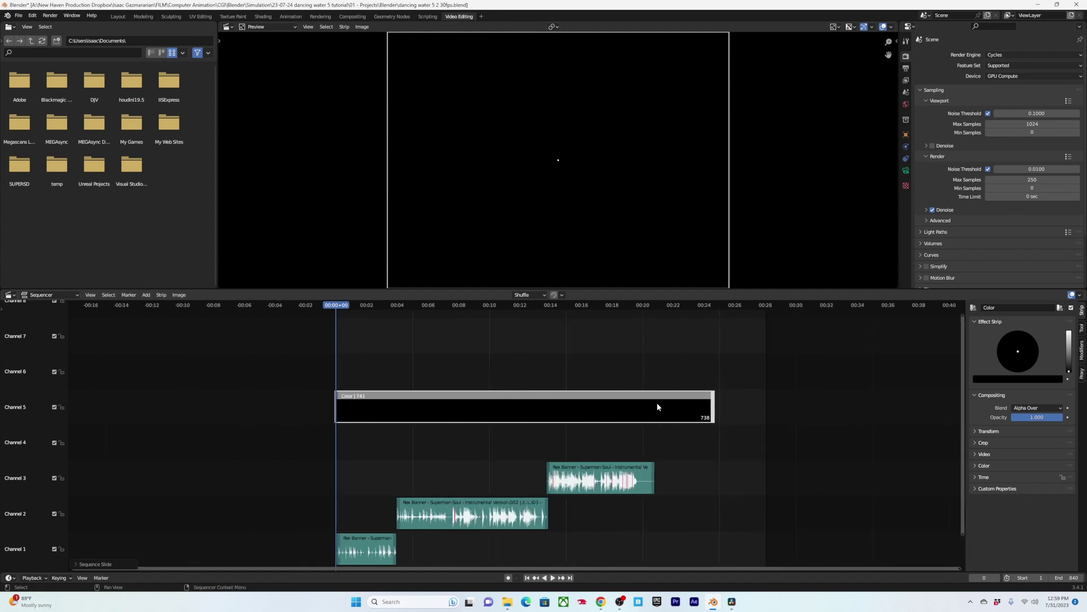
pyautogui.moveTo(674, 407); pyautogui.dragTo(719, 408)
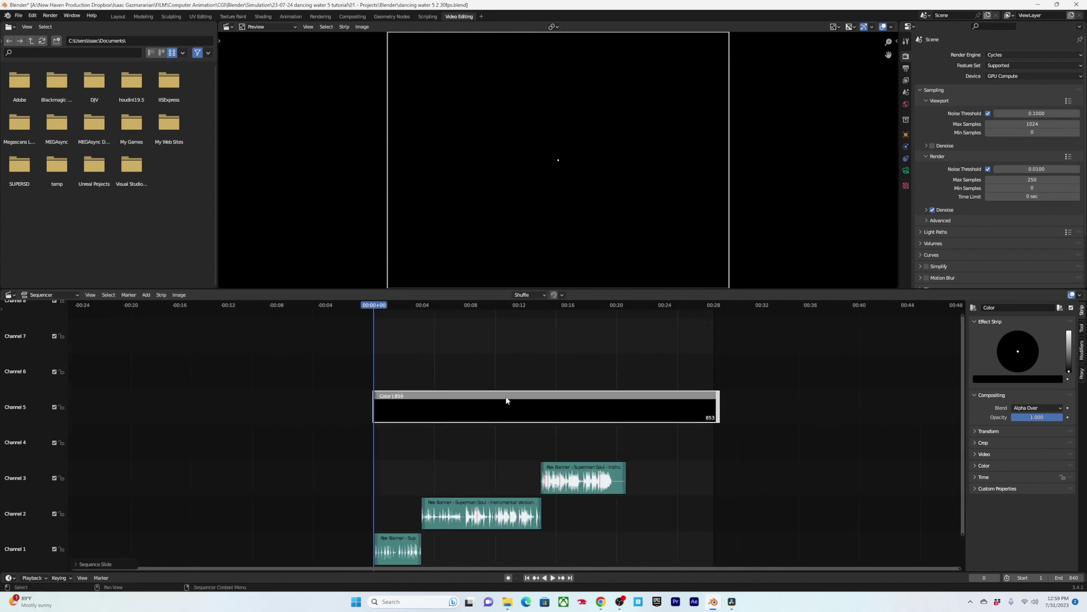
pyautogui.click(399, 307)
pyautogui.click(443, 366)
pyautogui.click(487, 406)
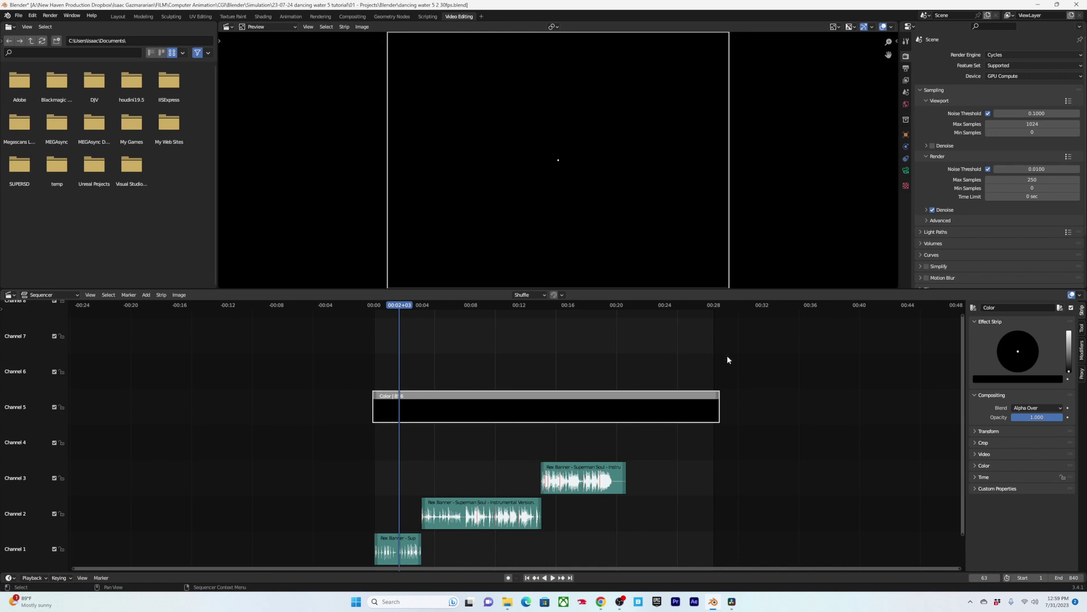
# Step: Set the render output file format to FFmpeg Video and review its encoding settings for video and audio
pyautogui.click(906, 68)
pyautogui.click(1035, 256)
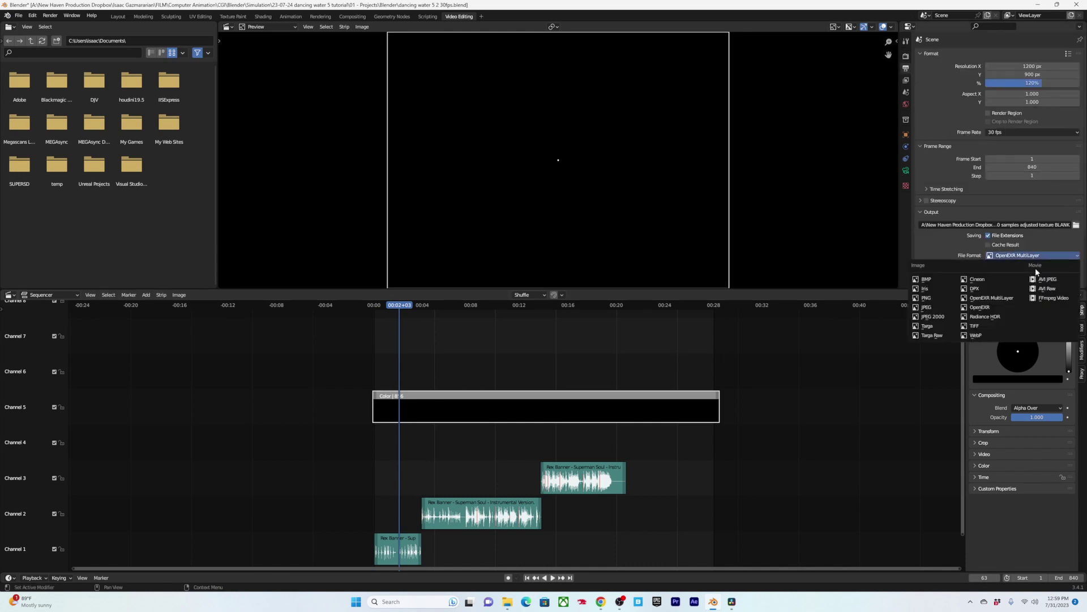
pyautogui.click(1045, 299)
pyautogui.scroll(-5, 973, 257)
pyautogui.scroll(-2, 990, 245)
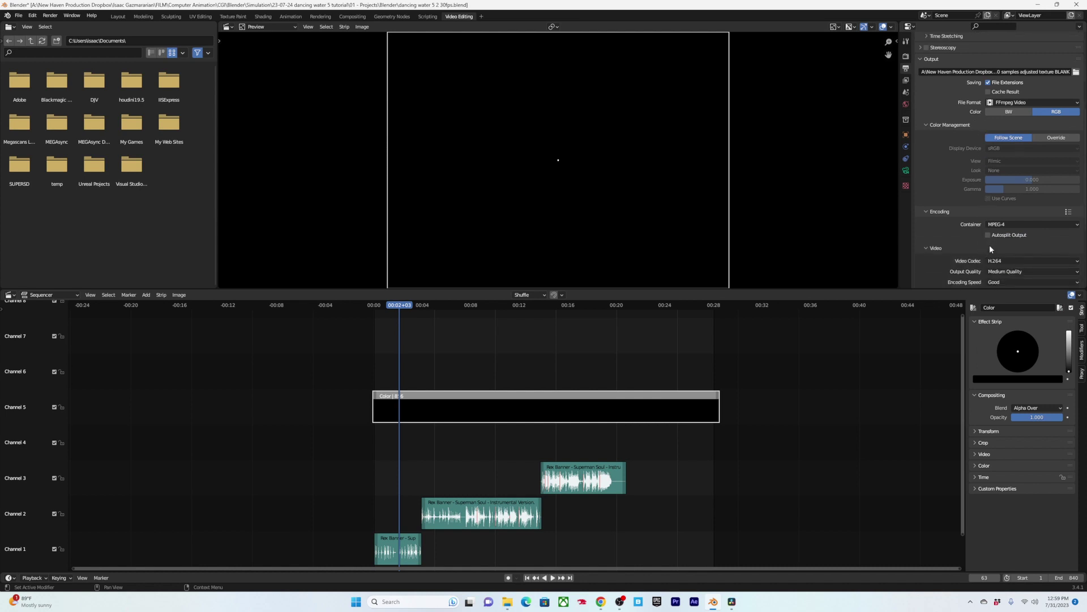
pyautogui.scroll(-4, 991, 228)
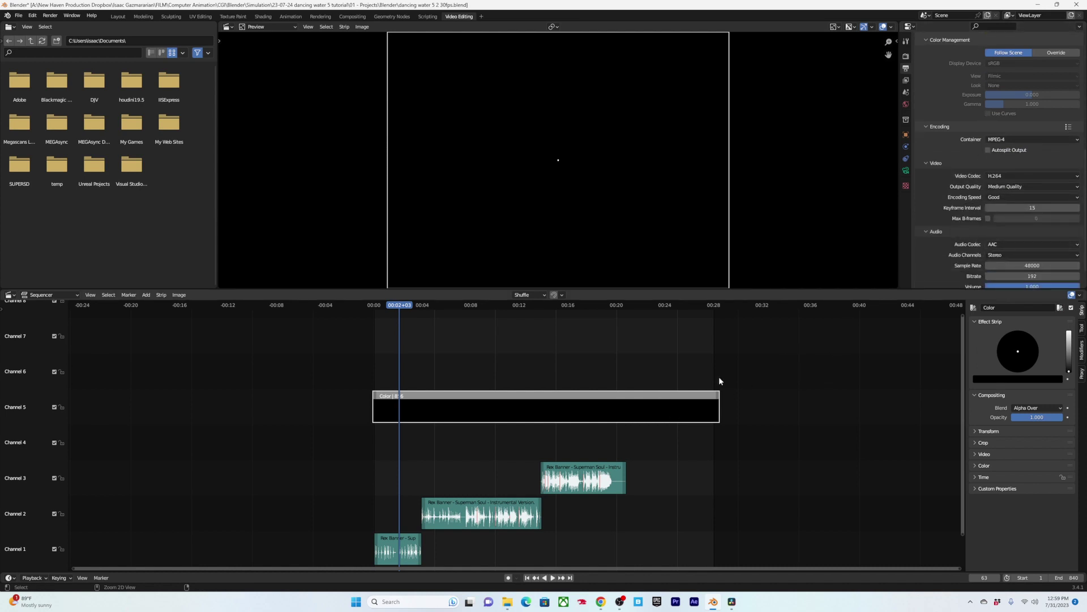
pyautogui.scroll(10, 950, 175)
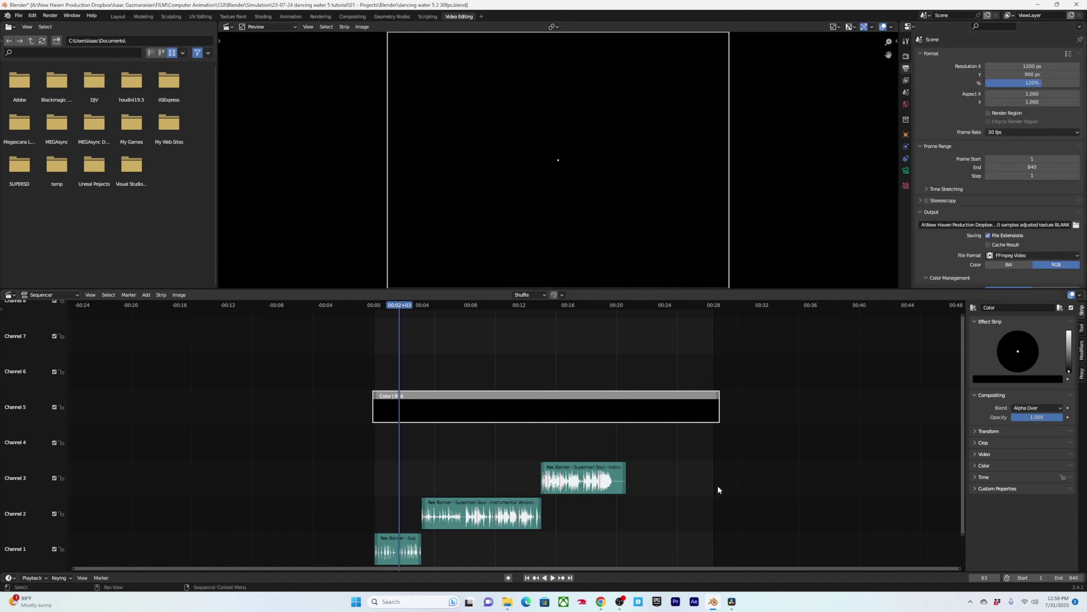
# Step: Switch to DaVinci Resolve and import warehouse 6 updated wind forces 0001-0840.mp4 from the renders into the media bin
pyautogui.click(732, 601)
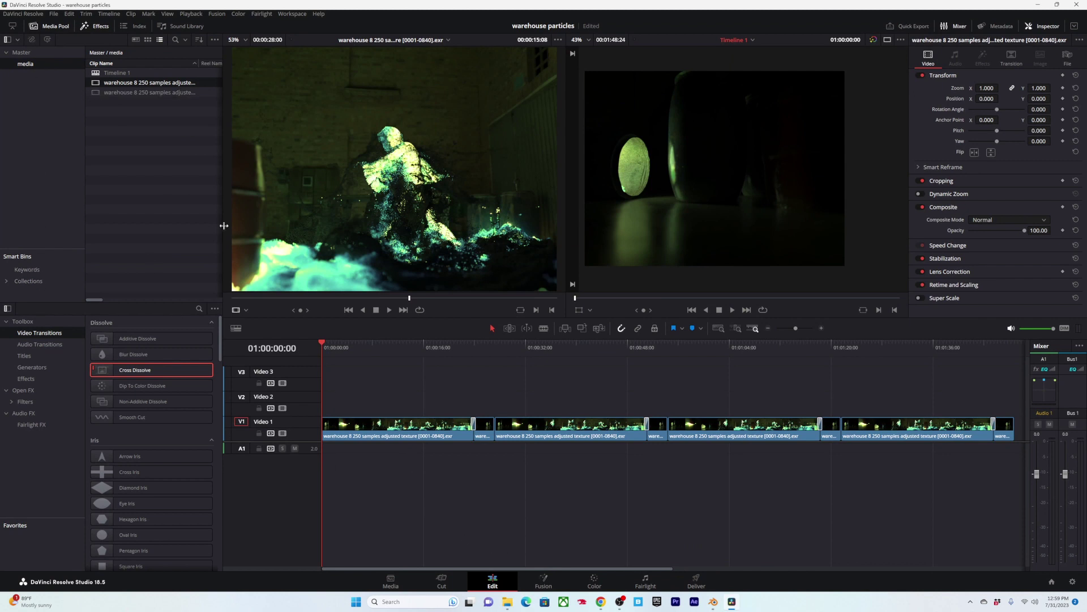
pyautogui.click(399, 588)
pyautogui.click(75, 132)
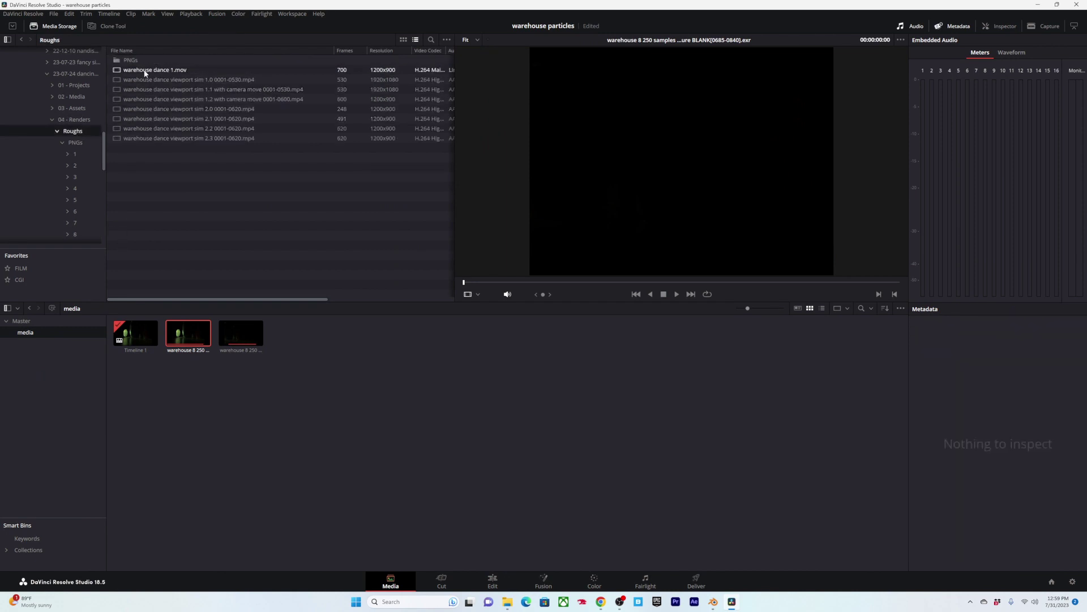
pyautogui.click(139, 138)
pyautogui.moveTo(136, 140); pyautogui.dragTo(359, 337)
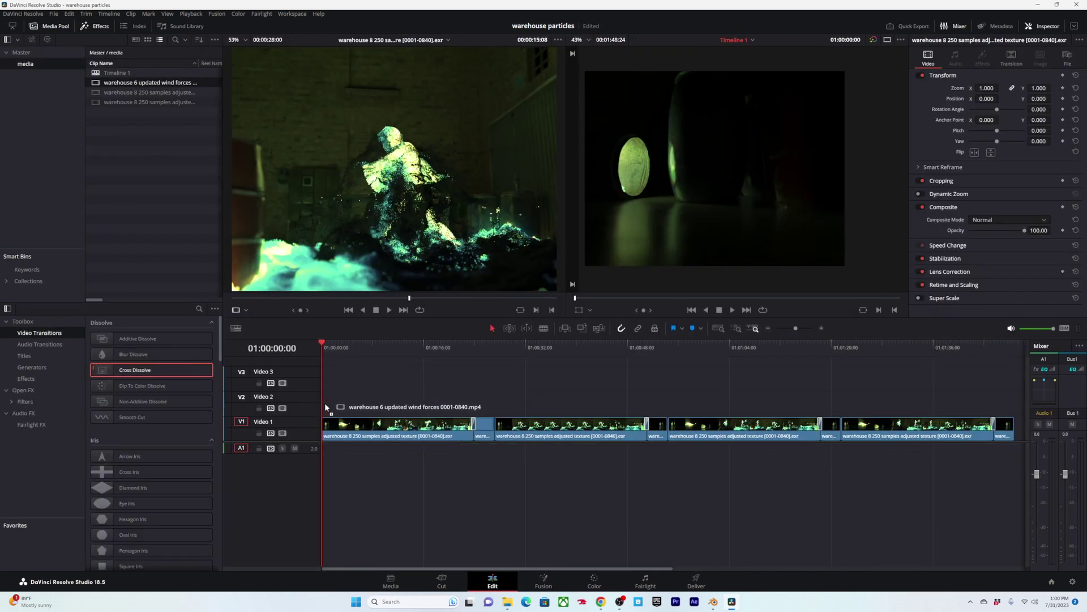
# Step: Place the warehouse 6 clip at 01:00:00:00 on Video 2 and delete its video part, keeping the audio on A1
pyautogui.moveTo(325, 402)
pyautogui.mouseDown()
pyautogui.moveTo(329, 410)
pyautogui.moveTo(317, 403)
pyautogui.mouseUp()
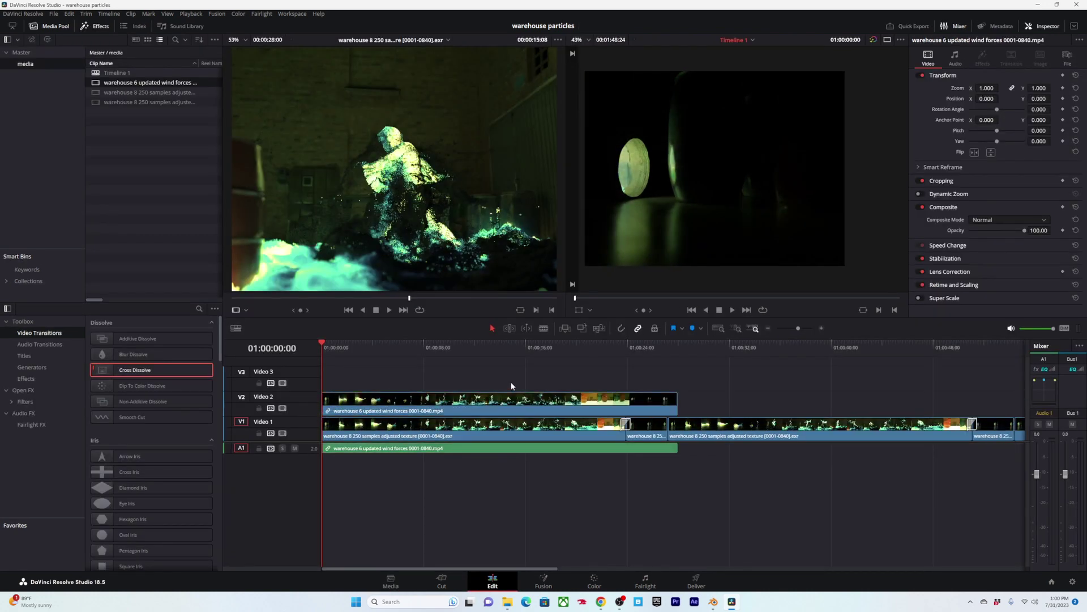
pyautogui.click(516, 413)
pyautogui.click(678, 372)
pyautogui.moveTo(702, 379); pyautogui.dragTo(640, 404)
pyautogui.press('Delete')
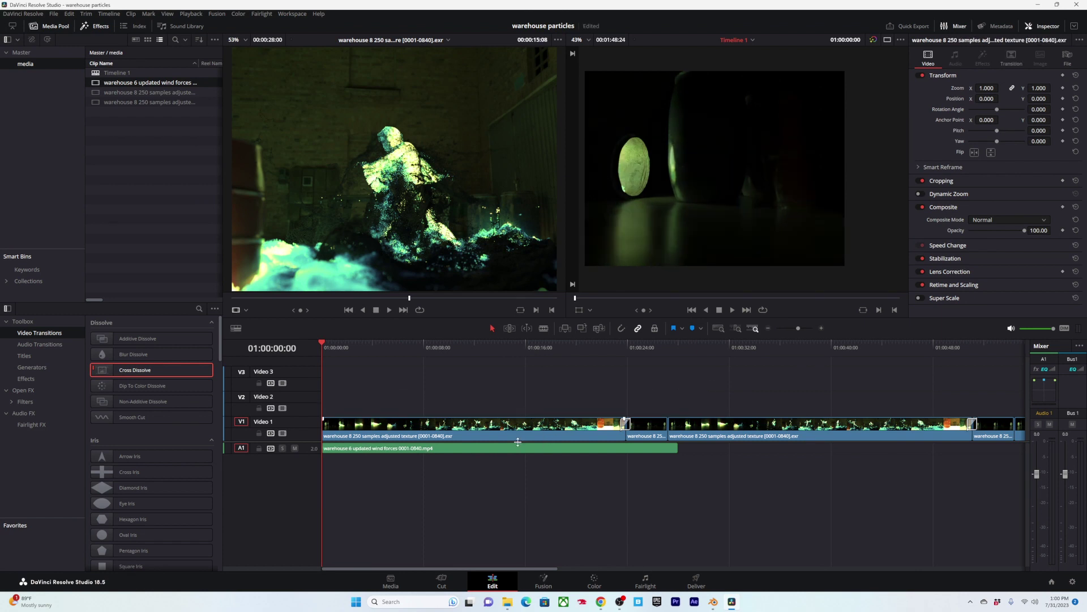
# Step: Increase the height of audio track A1 and display the waveform of its clip
pyautogui.click(623, 448)
pyautogui.keyDown('alt'); pyautogui.scroll(2, 623, 448); pyautogui.keyUp('alt')
pyautogui.keyDown('alt'); pyautogui.scroll(2, 697, 449); pyautogui.keyUp('alt')
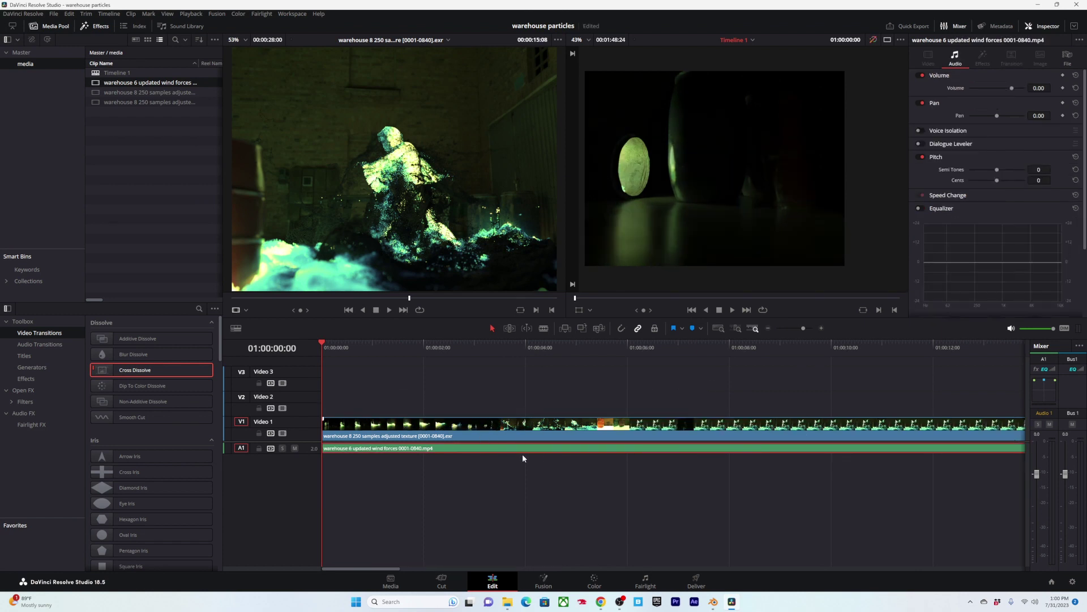
pyautogui.keyDown('shift'); pyautogui.scroll(5, 522, 453); pyautogui.keyUp('shift')
pyautogui.keyDown('alt'); pyautogui.scroll(-4, 485, 481); pyautogui.keyUp('alt')
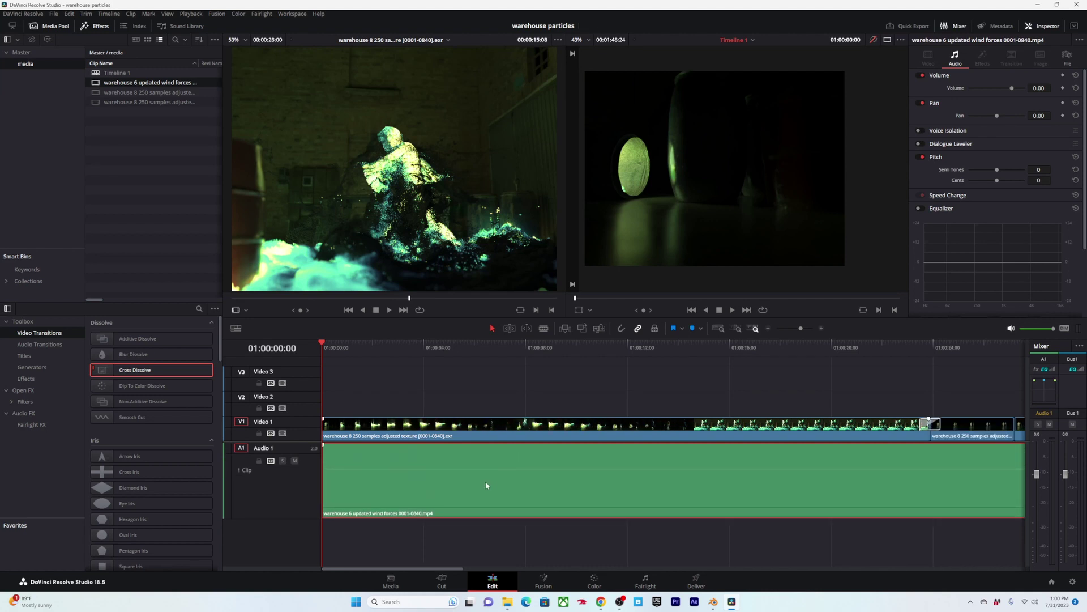
pyautogui.click(236, 327)
pyautogui.click(235, 424)
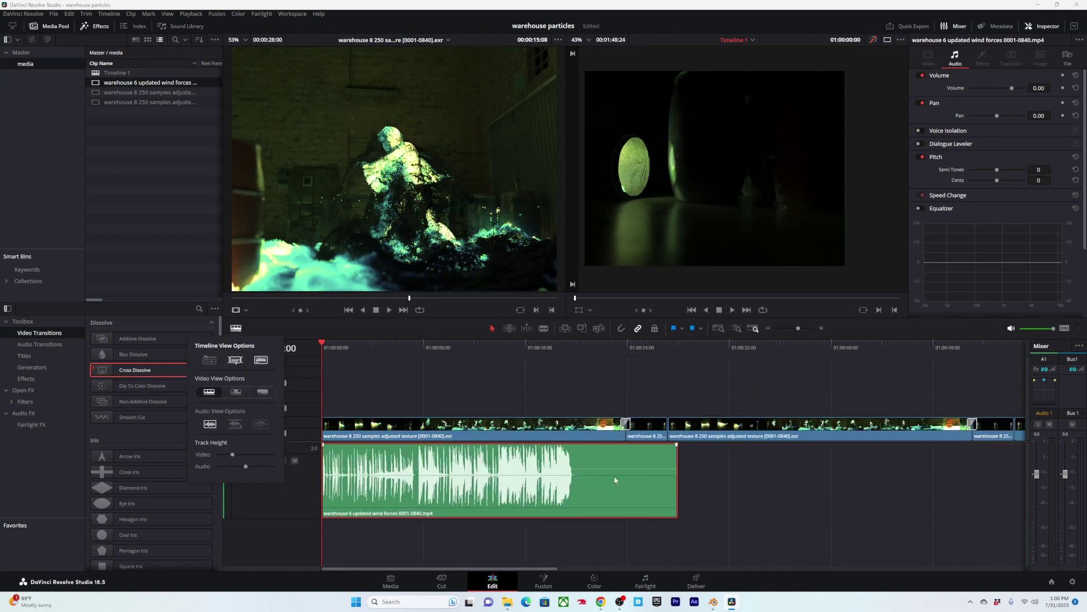
# Step: Trim the end of the A1 audio clip to the video cut at 01:00:27:06
pyautogui.click(620, 361)
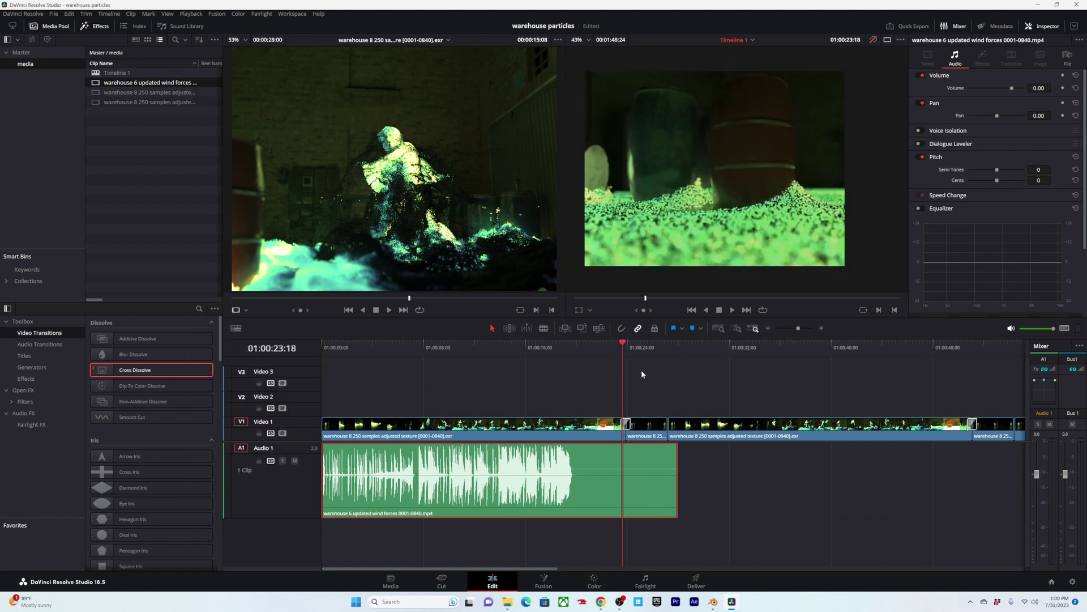
pyautogui.keyDown('alt'); pyautogui.scroll(2, 705, 365); pyautogui.keyUp('alt')
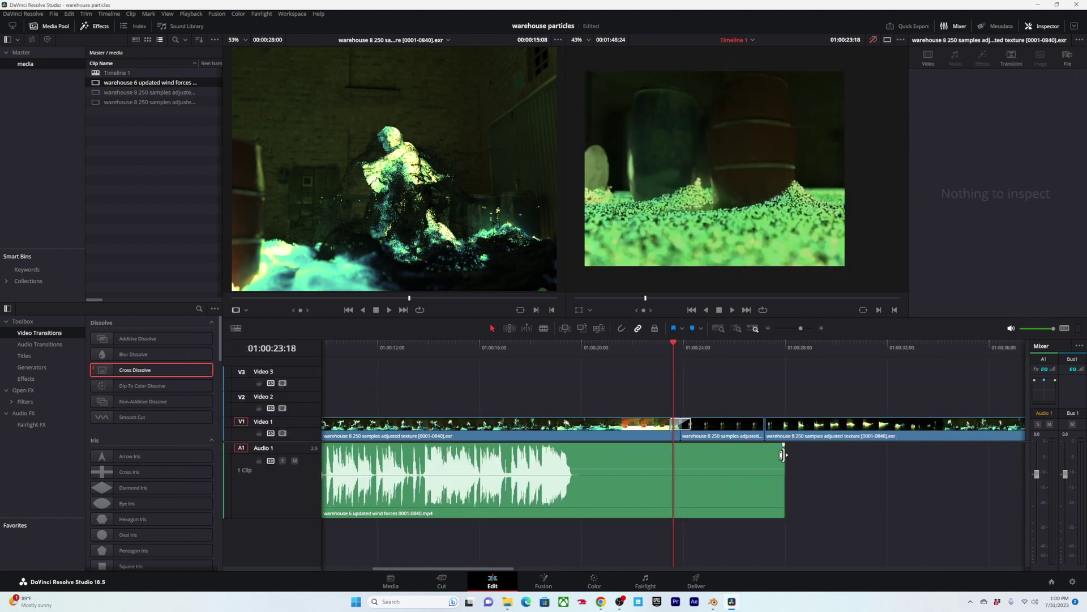
pyautogui.moveTo(782, 454); pyautogui.dragTo(738, 455)
pyautogui.moveTo(664, 358); pyautogui.dragTo(739, 360)
pyautogui.keyDown('alt'); pyautogui.scroll(2, 680, 459); pyautogui.keyUp('alt')
pyautogui.moveTo(672, 456); pyautogui.dragTo(726, 455)
pyautogui.keyDown('alt'); pyautogui.scroll(2, 730, 408); pyautogui.keyUp('alt')
pyautogui.click(774, 347)
pyautogui.keyDown('alt'); pyautogui.scroll(1, 773, 347); pyautogui.keyUp('alt')
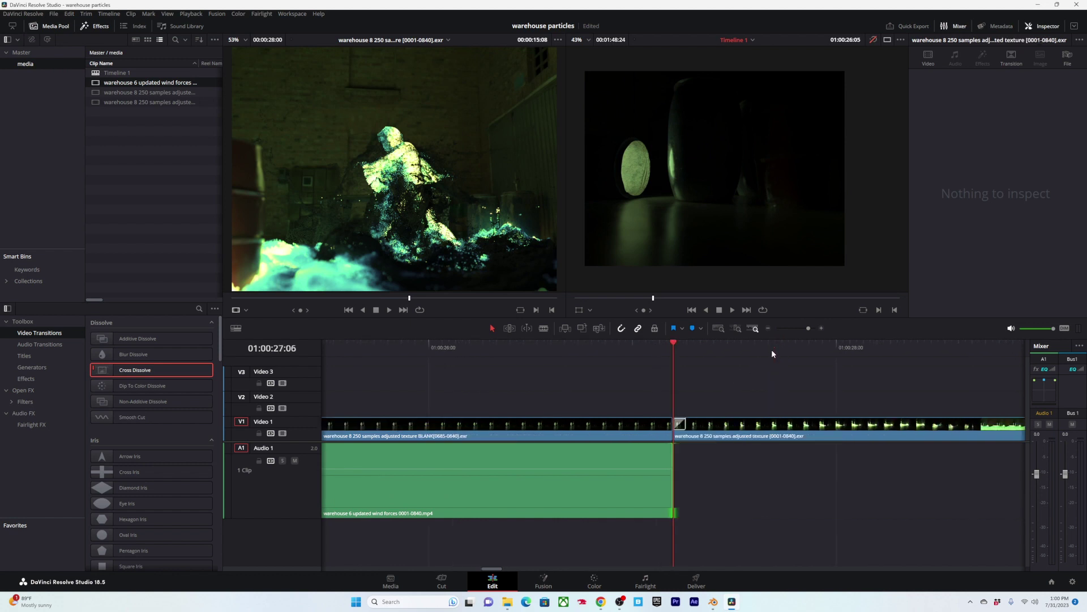
# Step: Return the playhead to 01:00:00:00 and play the first loop with its audio
pyautogui.keyDown('alt'); pyautogui.scroll(-5, 772, 351); pyautogui.keyUp('alt')
pyautogui.moveTo(445, 347); pyautogui.dragTo(322, 352)
pyautogui.keyDown('alt'); pyautogui.scroll(1, 328, 355); pyautogui.keyUp('alt')
pyautogui.keyDown('alt'); pyautogui.scroll(4, 341, 354); pyautogui.keyUp('alt')
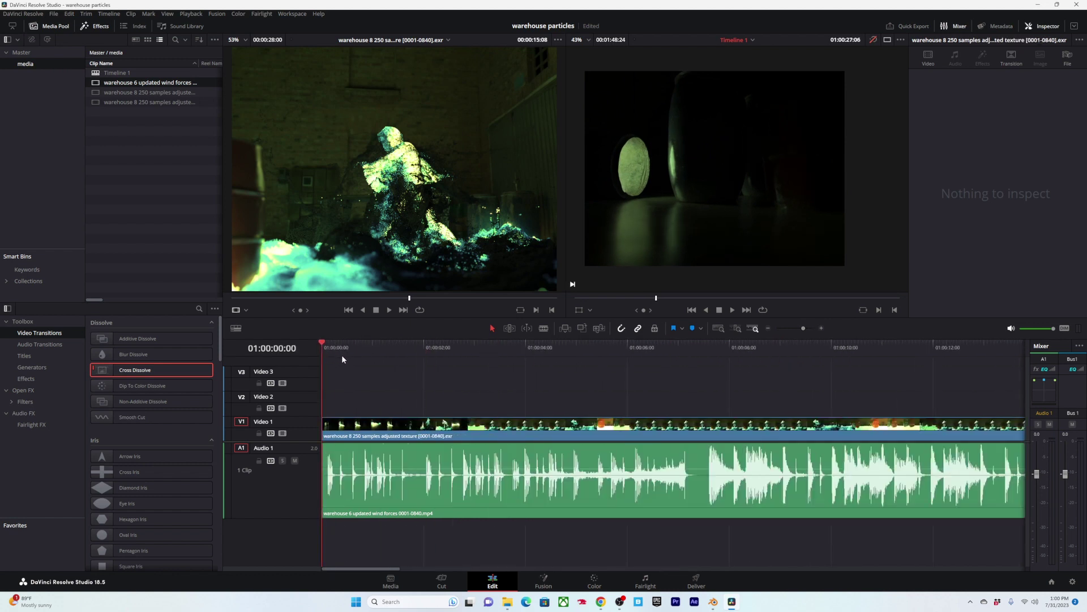
pyautogui.keyDown('alt'); pyautogui.scroll(-2, 363, 368); pyautogui.keyUp('alt')
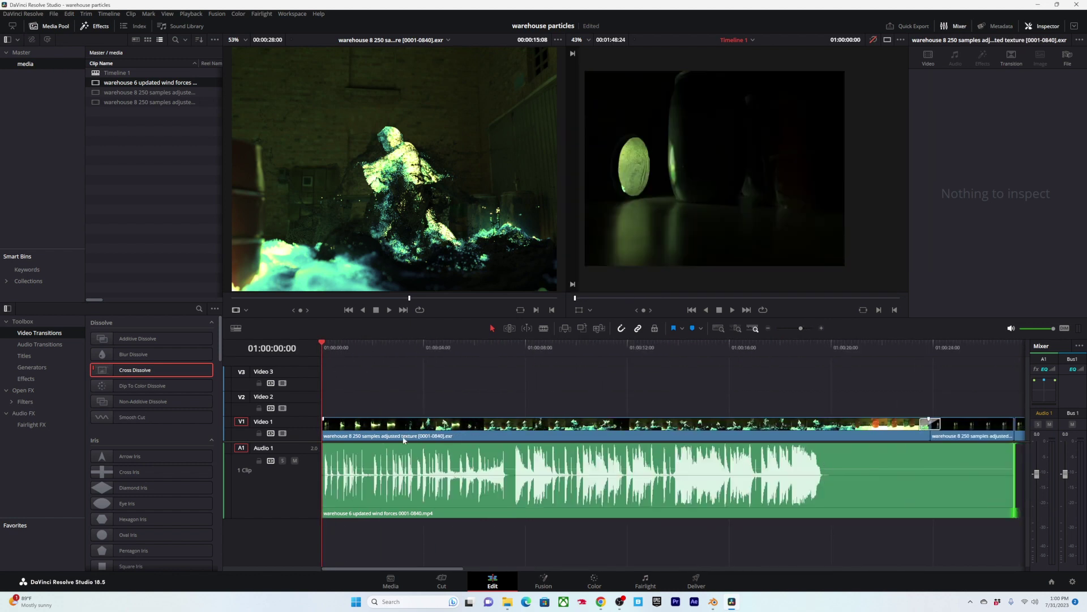
pyautogui.press('space')
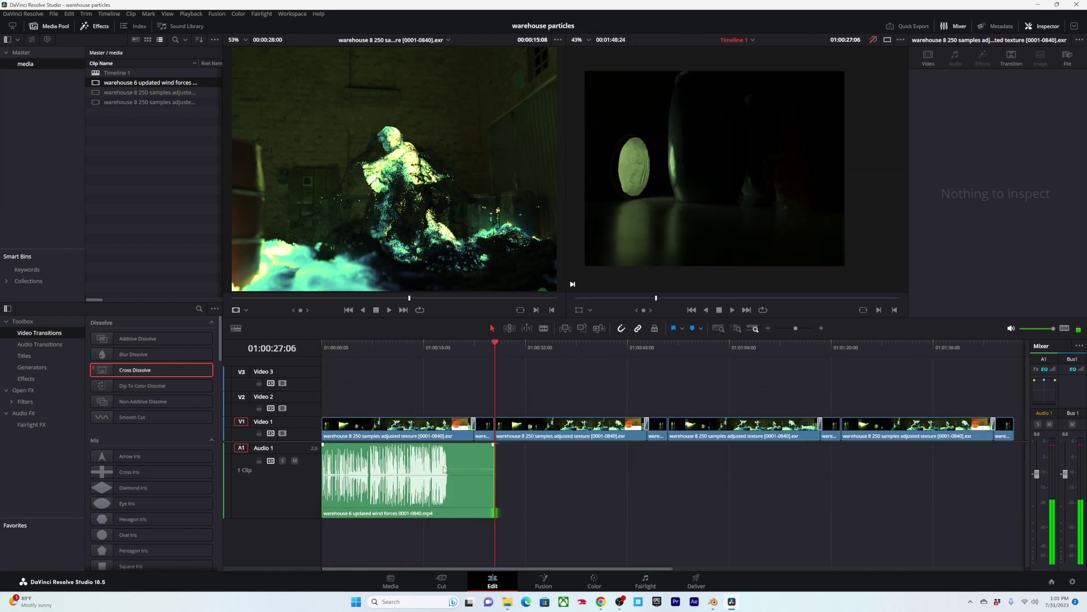
# Step: Duplicate the trimmed audio clip on A1 and align the copy with the cut at 01:00:27:06
pyautogui.moveTo(398, 507); pyautogui.dragTo(581, 503)
pyautogui.keyDown('alt'); pyautogui.scroll(3, 629, 496); pyautogui.keyUp('alt')
pyautogui.moveTo(792, 497); pyautogui.dragTo(697, 488)
pyautogui.keyDown('alt'); pyautogui.scroll(-3, 675, 495); pyautogui.keyUp('alt')
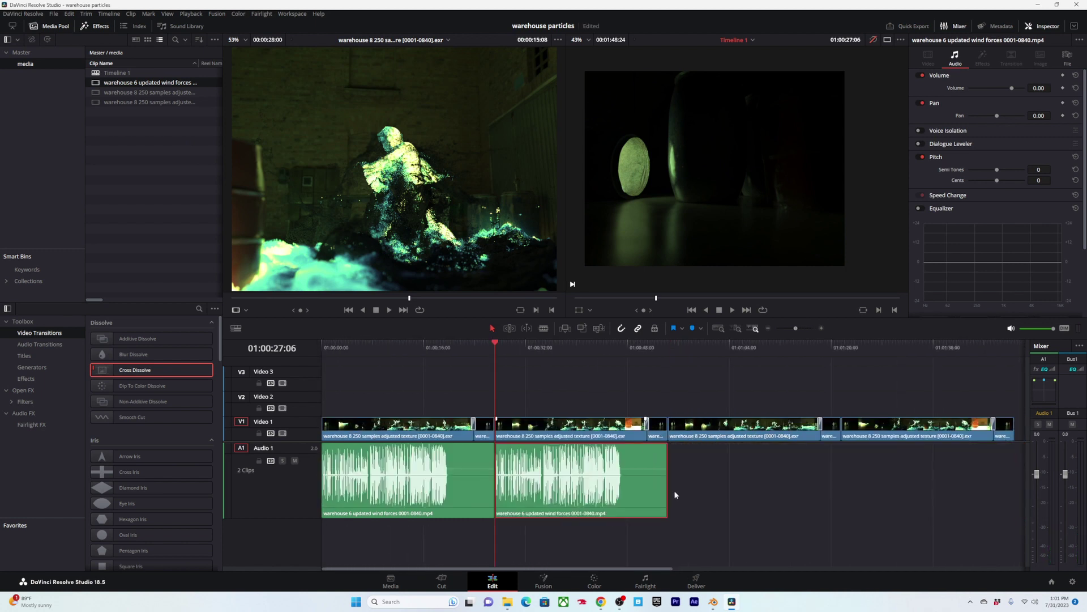
# Step: Add a third copy of the audio clip on A1, aligned with the video cut at 01:00:54:12
pyautogui.keyDown('alt'); pyautogui.moveTo(623, 496); pyautogui.dragTo(792, 498); pyautogui.keyUp('alt')
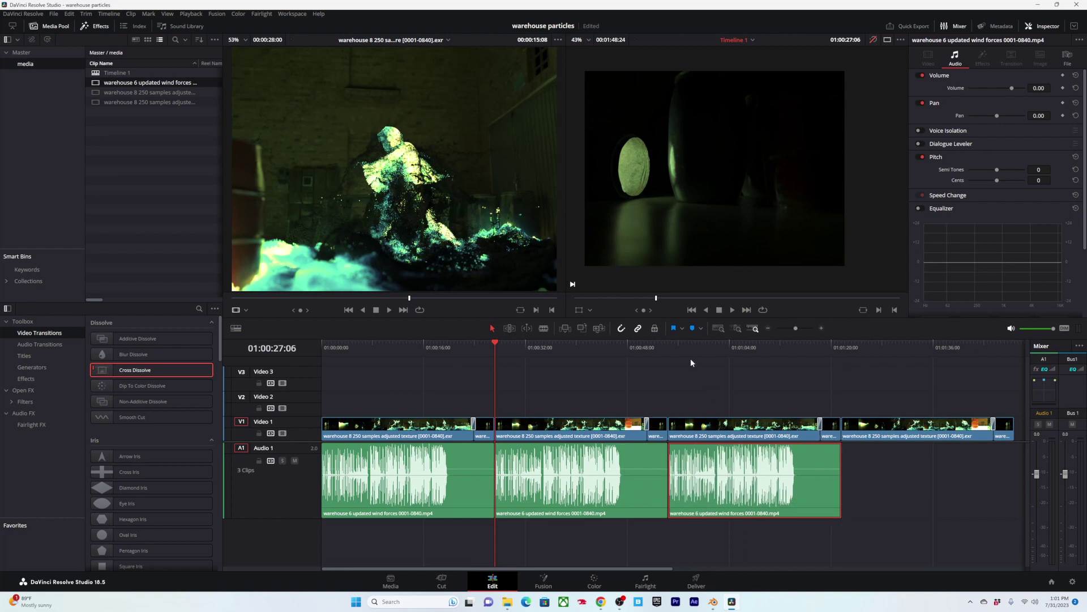
pyautogui.keyDown('alt'); pyautogui.scroll(3, 677, 392); pyautogui.keyUp('alt')
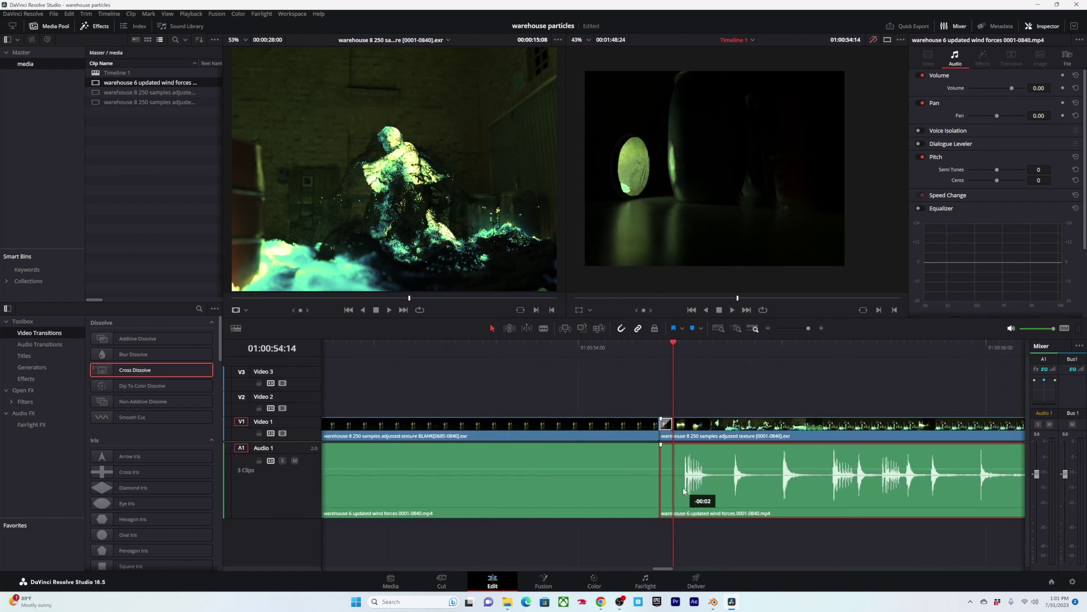
pyautogui.keyDown('alt'); pyautogui.scroll(-3, 760, 372); pyautogui.keyUp('alt')
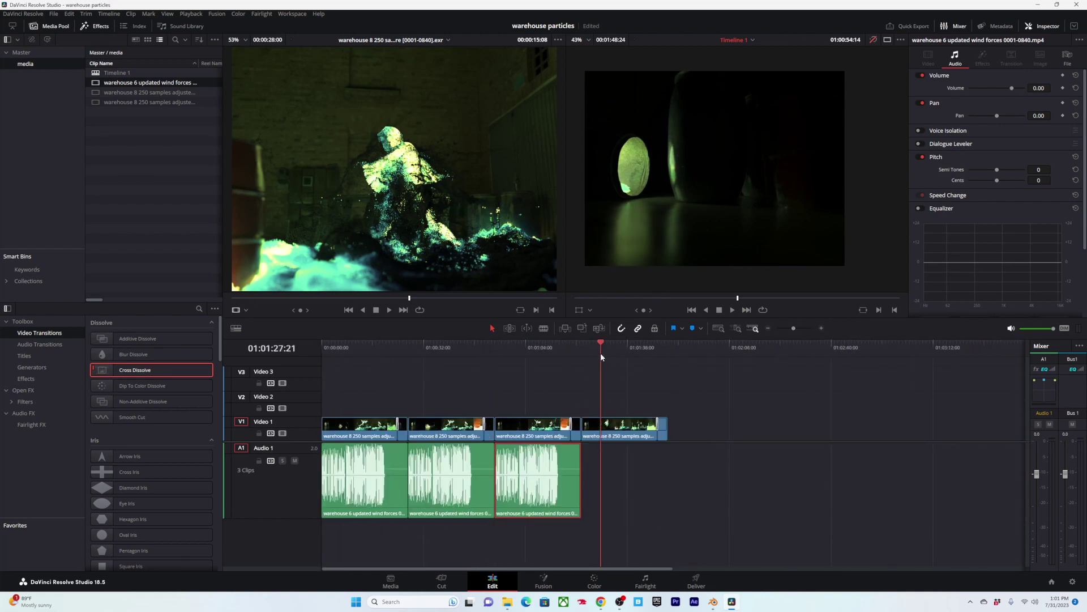
# Step: Add a fourth copy of the audio clip on A1, aligned with the start of the fourth video loop
pyautogui.keyDown('alt'); pyautogui.scroll(2, 601, 357); pyautogui.keyUp('alt')
pyautogui.keyDown('alt'); pyautogui.moveTo(535, 487); pyautogui.dragTo(628, 504); pyautogui.keyUp('alt')
pyautogui.keyDown('alt'); pyautogui.scroll(2, 726, 503); pyautogui.keyUp('alt')
pyautogui.keyDown('alt'); pyautogui.scroll(2, 726, 503); pyautogui.keyUp('alt')
pyautogui.click(529, 347)
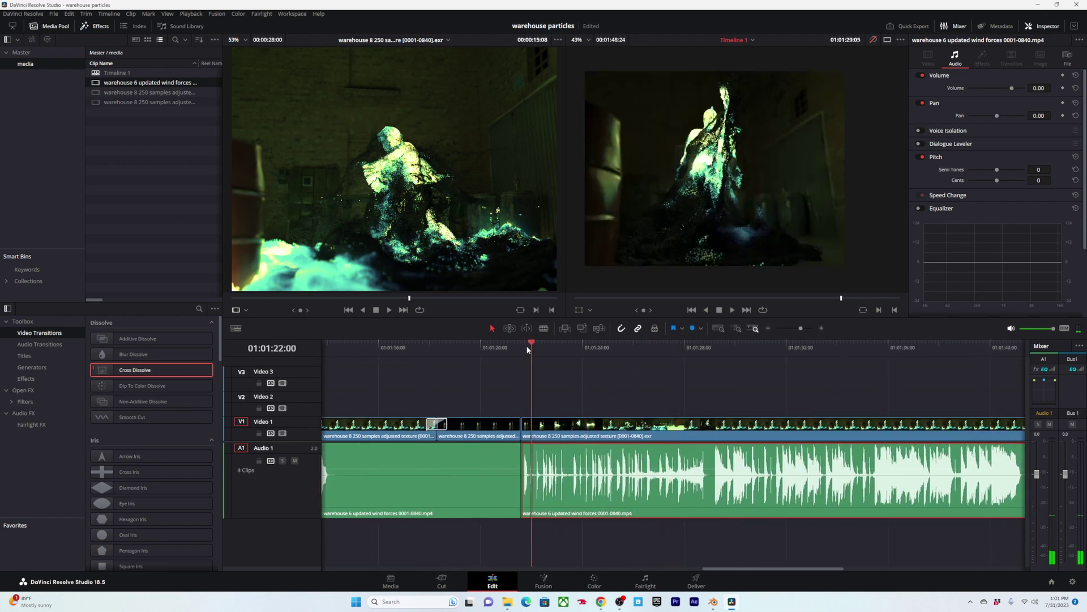
pyautogui.moveTo(527, 346); pyautogui.dragTo(523, 348)
pyautogui.keyDown('alt'); pyautogui.scroll(4, 646, 355); pyautogui.keyUp('alt')
pyautogui.keyDown('alt'); pyautogui.scroll(-6, 668, 356); pyautogui.keyUp('alt')
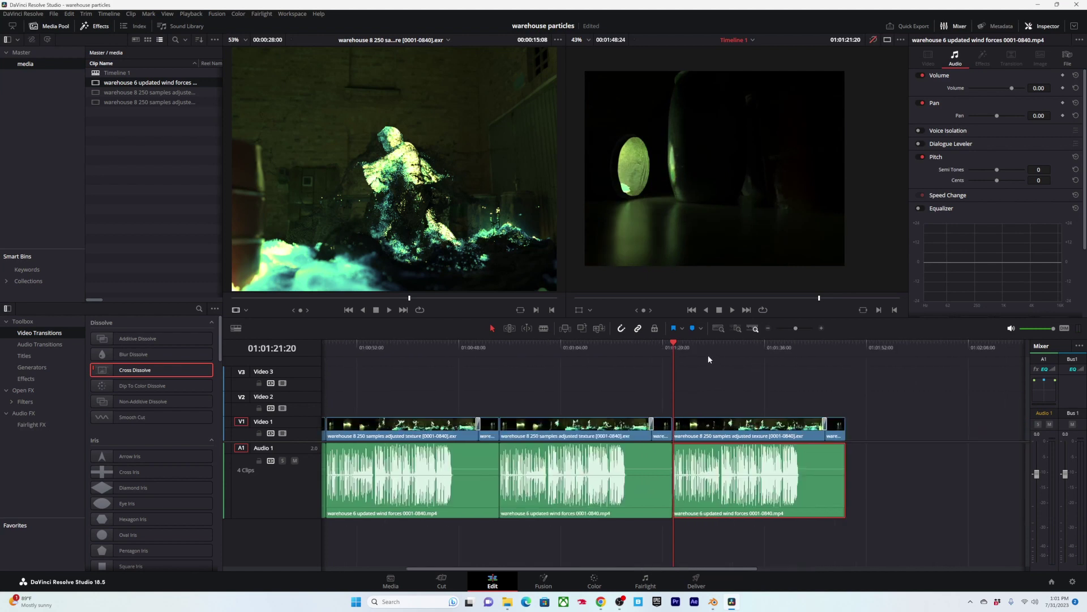
pyautogui.keyDown('alt'); pyautogui.scroll(-2, 565, 399); pyautogui.keyUp('alt')
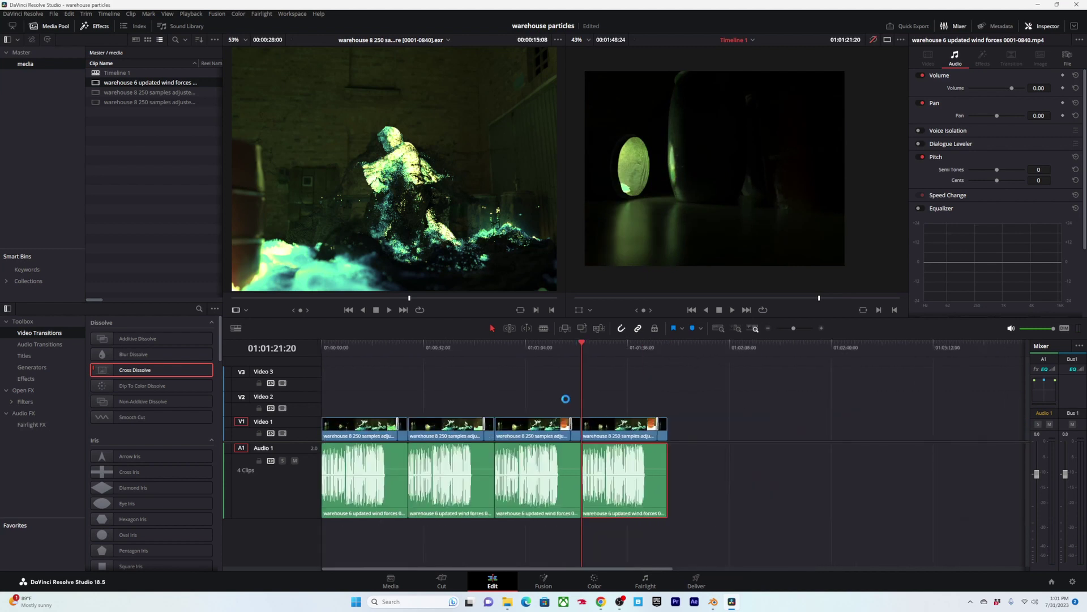
# Step: Examine the two-frame Cross Dissolve at the 01:00:27:06 cut and the first main clip's start at 01:00:00:00
pyautogui.click(407, 355)
pyautogui.moveTo(559, 396); pyautogui.dragTo(435, 465)
pyautogui.keyDown('alt'); pyautogui.scroll(4, 543, 425); pyautogui.keyUp('alt')
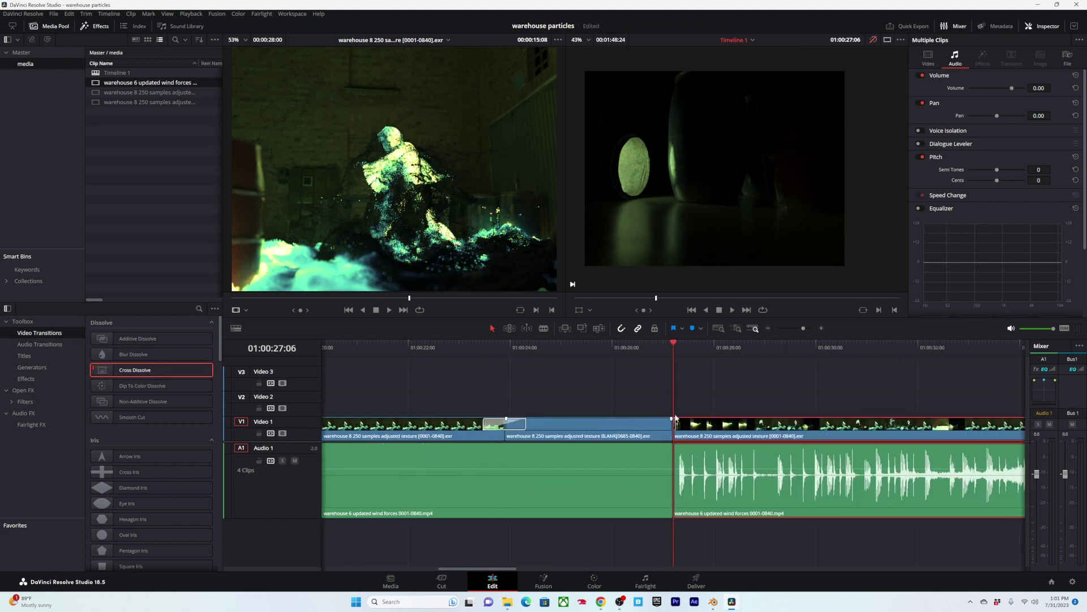
pyautogui.keyDown('alt'); pyautogui.scroll(8, 675, 418); pyautogui.keyUp('alt')
pyautogui.click(686, 420)
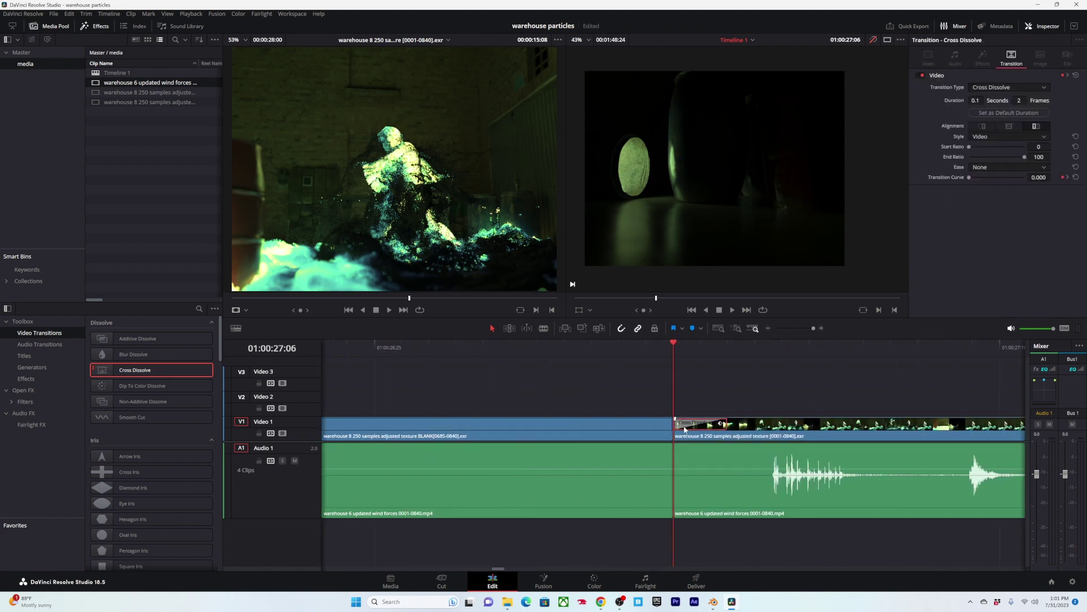
pyautogui.keyDown('alt'); pyautogui.scroll(-10, 623, 419); pyautogui.keyUp('alt')
pyautogui.click(371, 347)
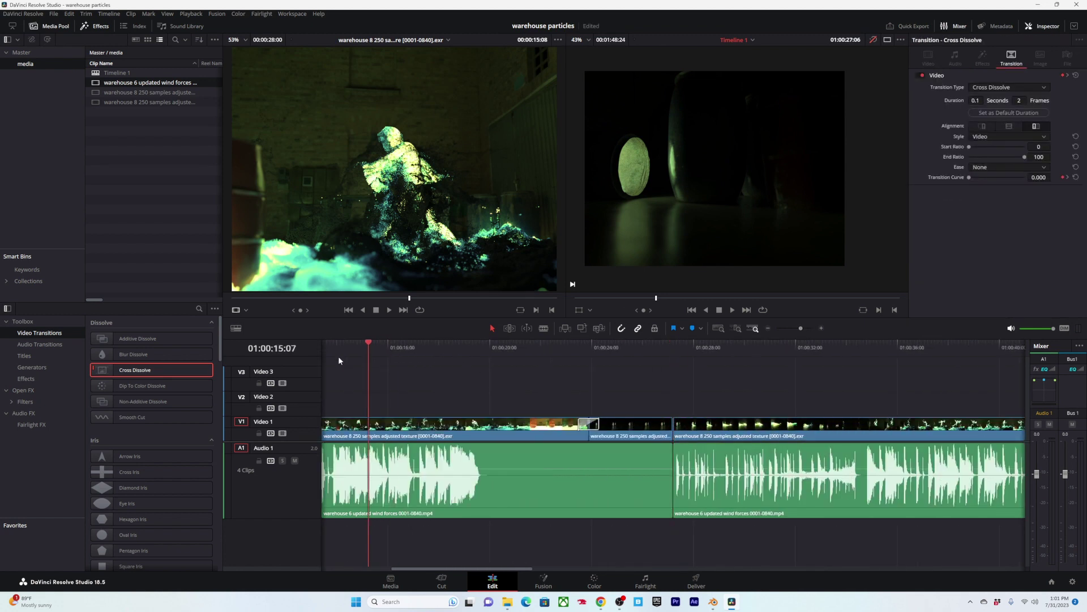
pyautogui.moveTo(260, 358); pyautogui.dragTo(316, 368)
pyautogui.keyDown('alt'); pyautogui.scroll(4, 326, 391); pyautogui.keyUp('alt')
pyautogui.click(332, 423)
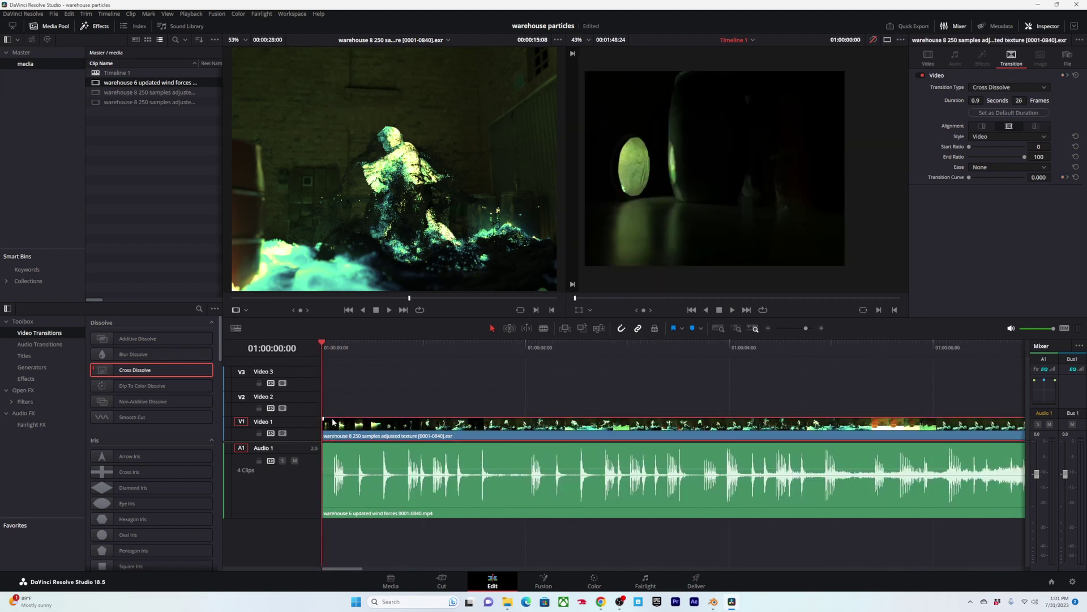
pyautogui.keyDown('alt'); pyautogui.scroll(-8, 339, 410); pyautogui.keyUp('alt')
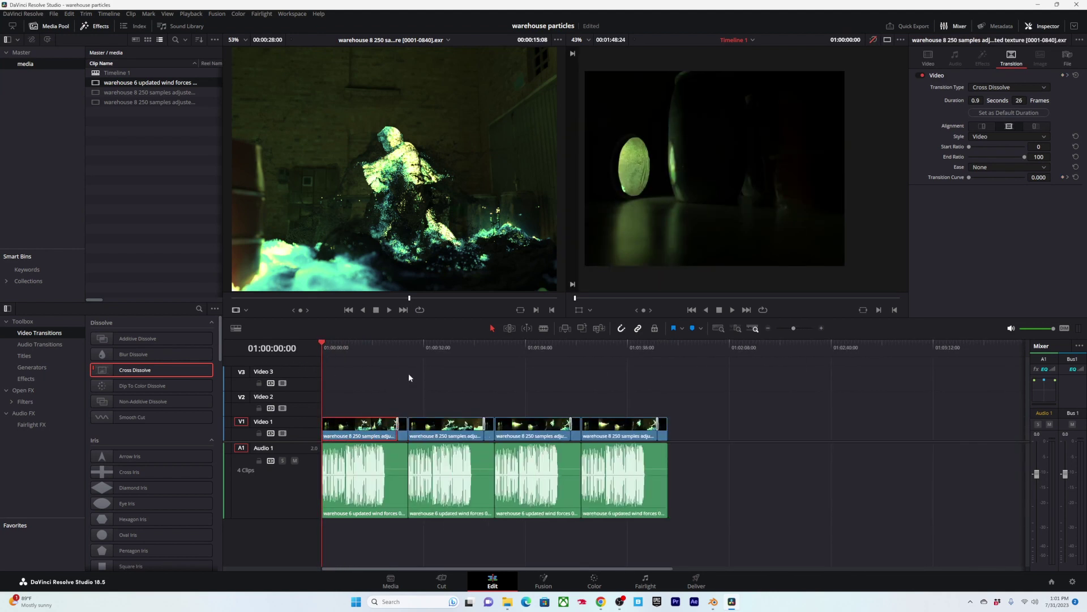
# Step: Park the playhead on the 01:00:27:06 cut and check how the video and audio loops line up there
pyautogui.moveTo(325, 358); pyautogui.dragTo(410, 348)
pyautogui.keyDown('alt'); pyautogui.scroll(3, 410, 348); pyautogui.keyUp('alt')
pyautogui.keyDown('alt'); pyautogui.scroll(3, 660, 396); pyautogui.keyUp('alt')
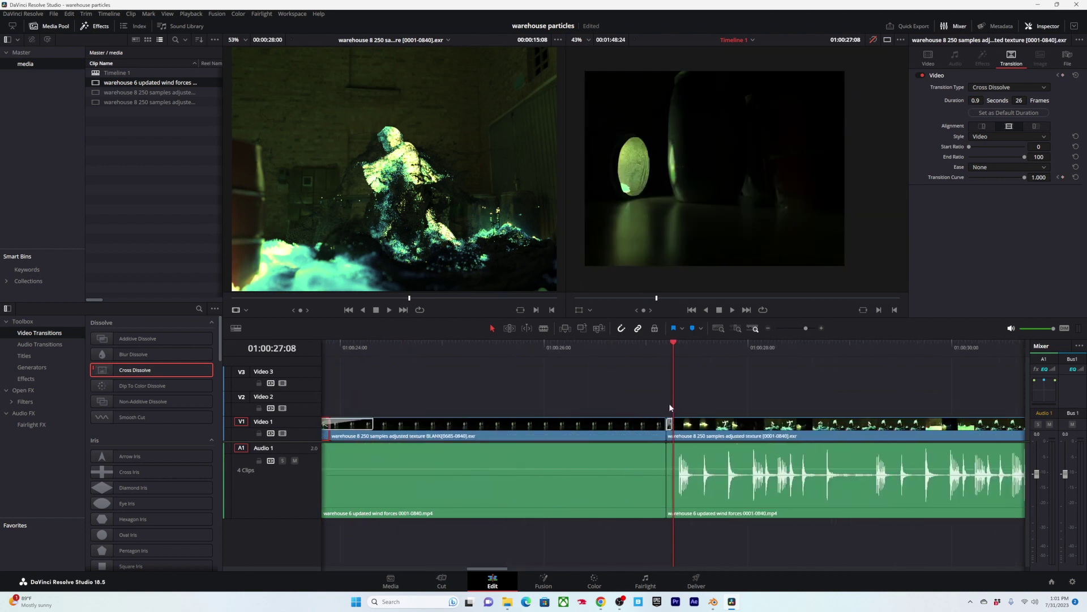
pyautogui.press('Up')
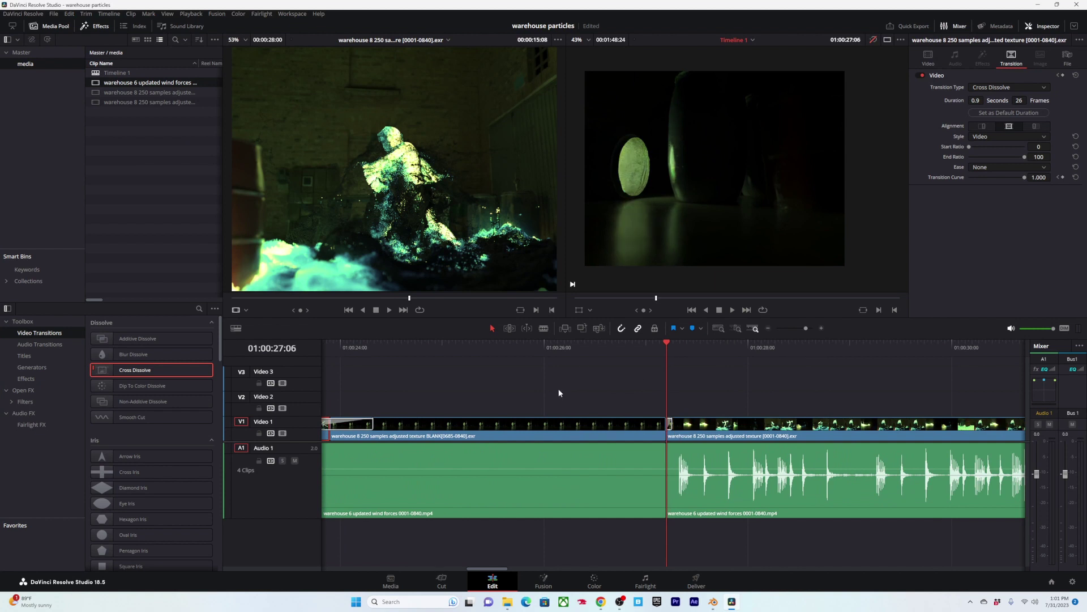
pyautogui.keyDown('alt'); pyautogui.scroll(-6, 628, 389); pyautogui.keyUp('alt')
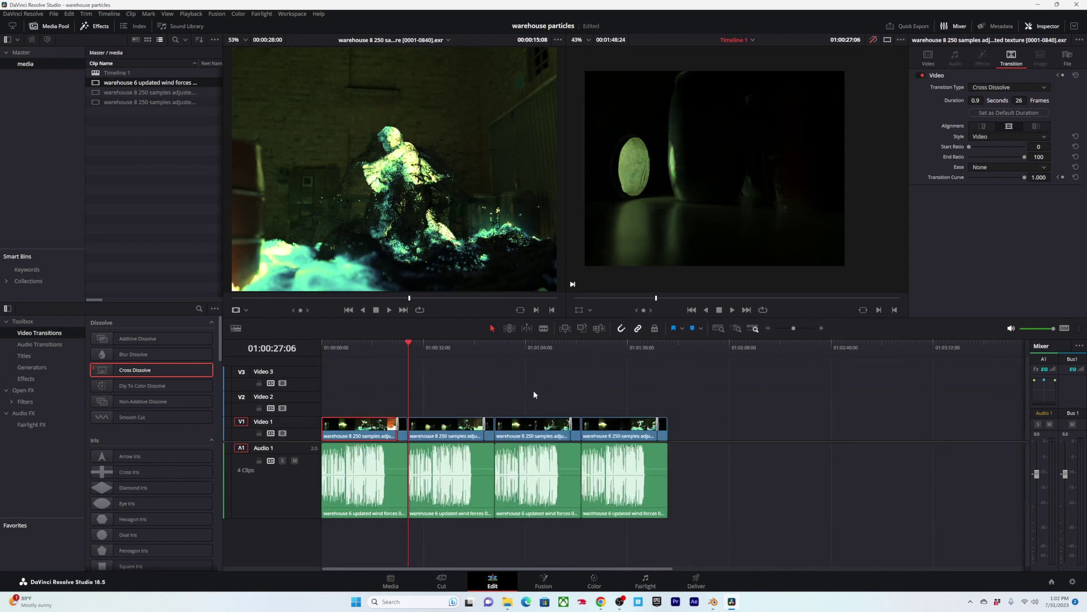
pyautogui.keyDown('alt'); pyautogui.scroll(2, 513, 403); pyautogui.keyUp('alt')
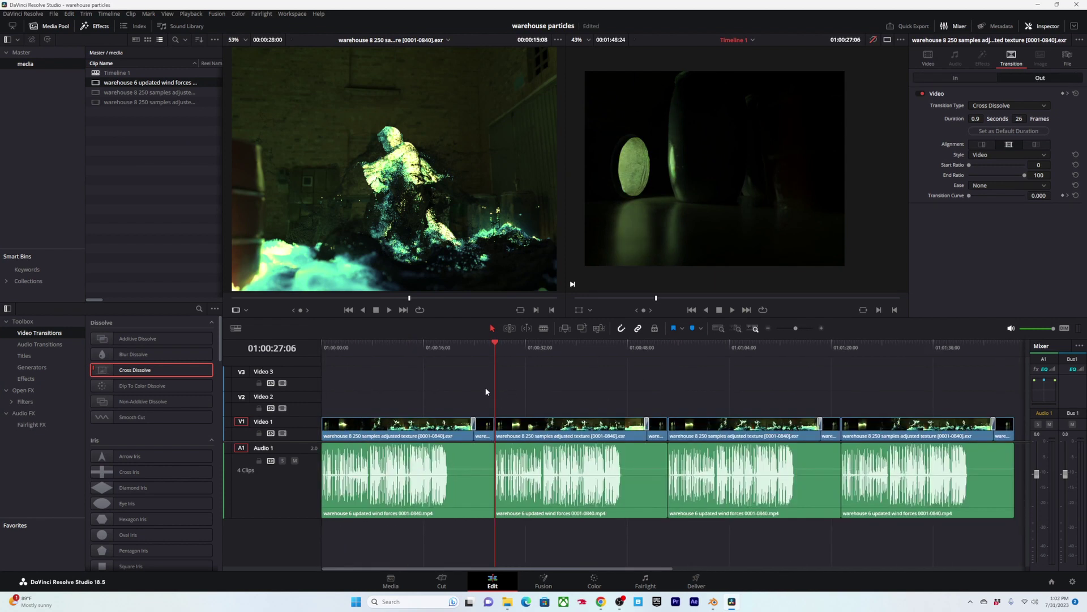
# Step: Go to a bright frame in the second loop's main clip for color grading and label node 01 "CST"
pyautogui.moveTo(558, 348); pyautogui.dragTo(581, 355)
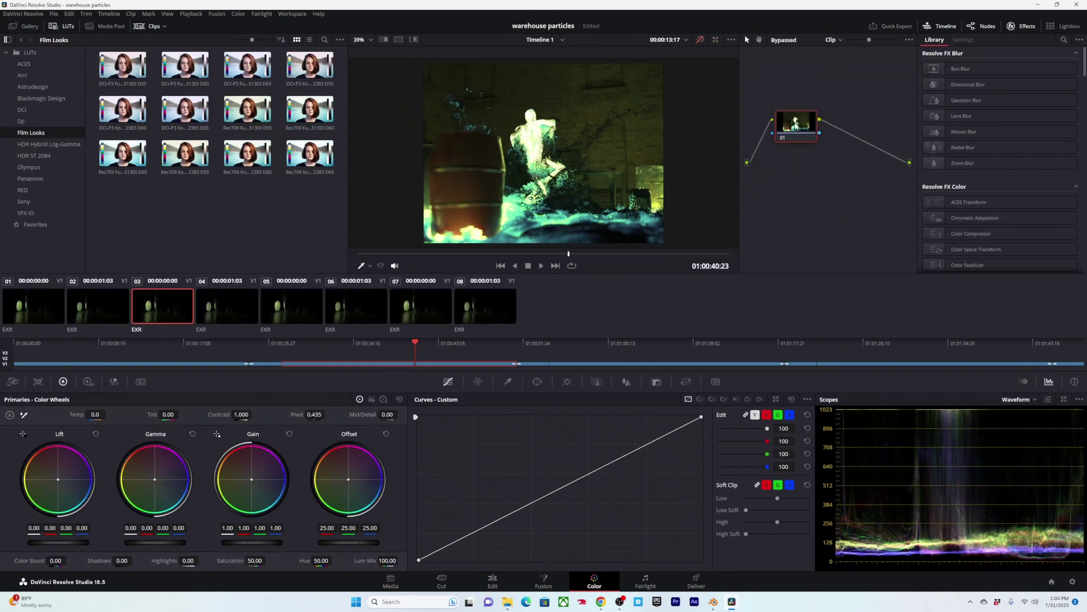
pyautogui.moveTo(797, 126); pyautogui.dragTo(781, 129)
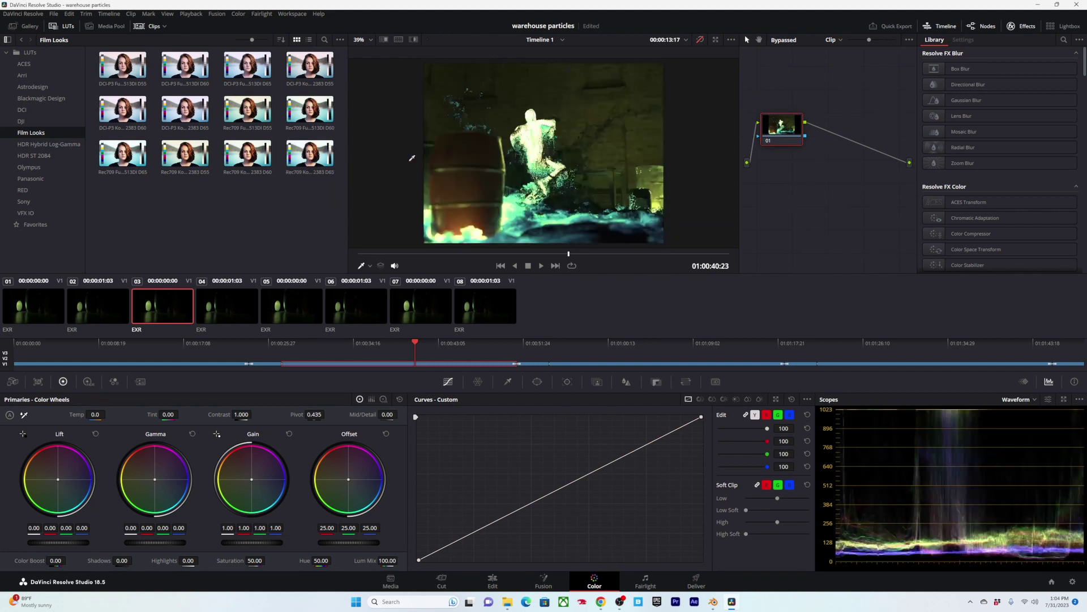
pyautogui.moveTo(782, 128); pyautogui.dragTo(793, 134)
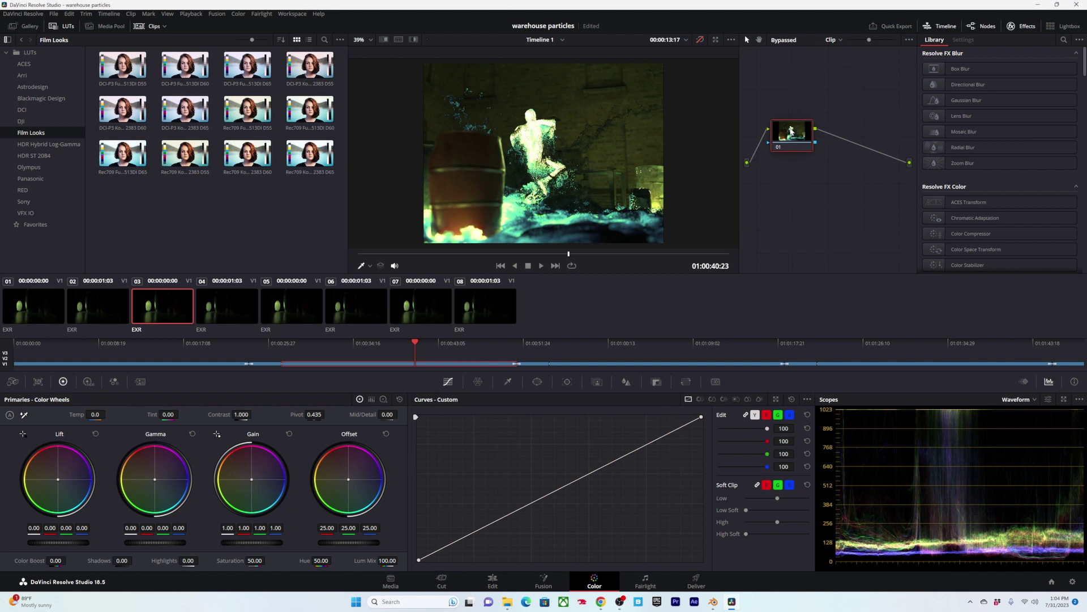
pyautogui.rightClick(791, 132)
pyautogui.click(809, 147)
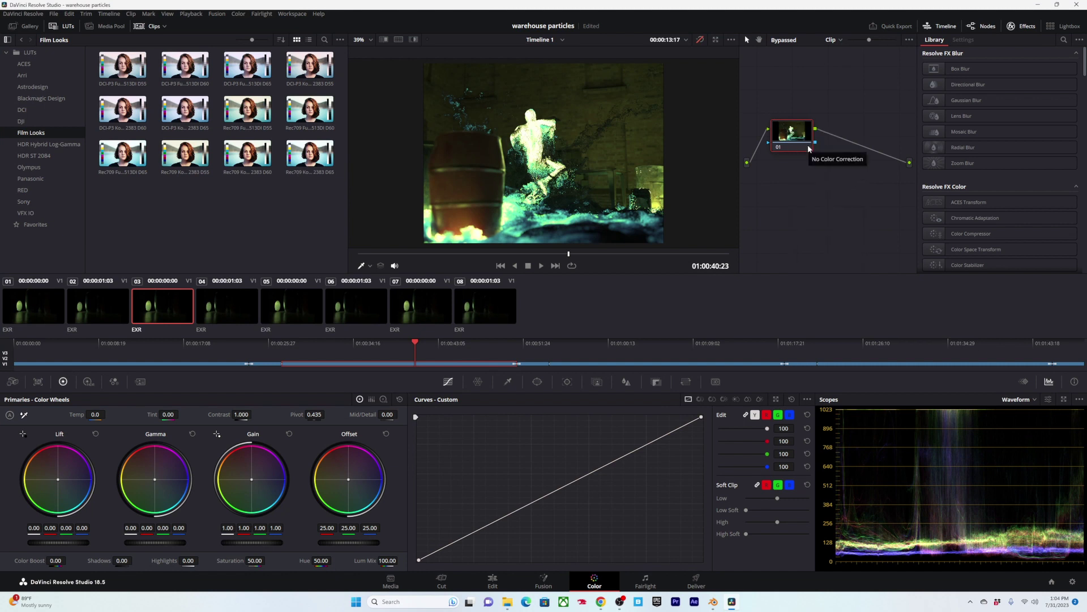
pyautogui.write('CST')
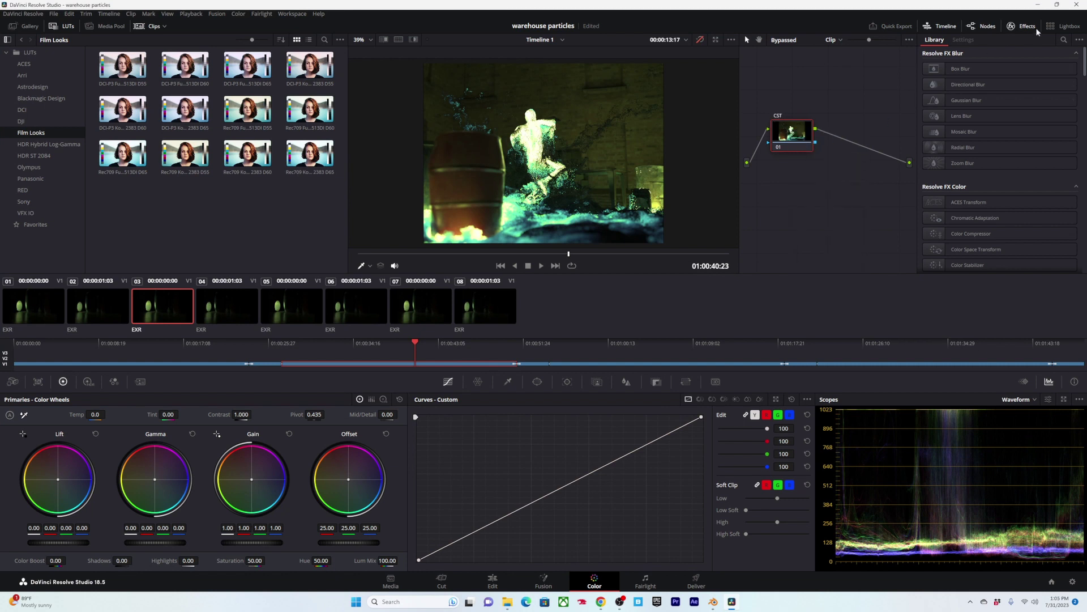
# Step: Search the effects library for "color" and apply Color Space Transform to the CST node
pyautogui.click(1064, 40)
pyautogui.write('color')
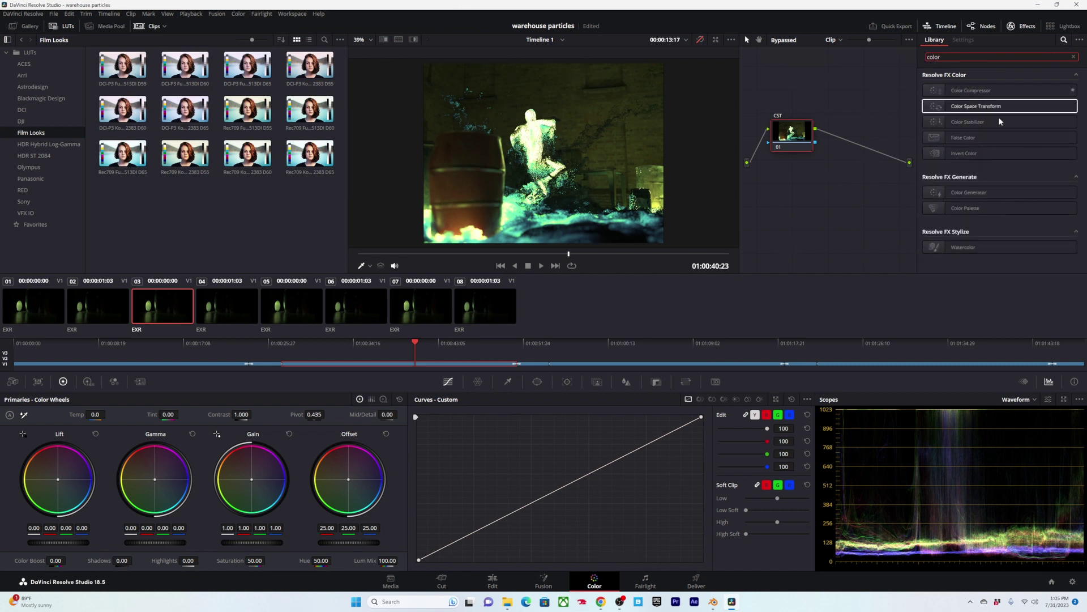
pyautogui.moveTo(975, 106); pyautogui.dragTo(787, 135)
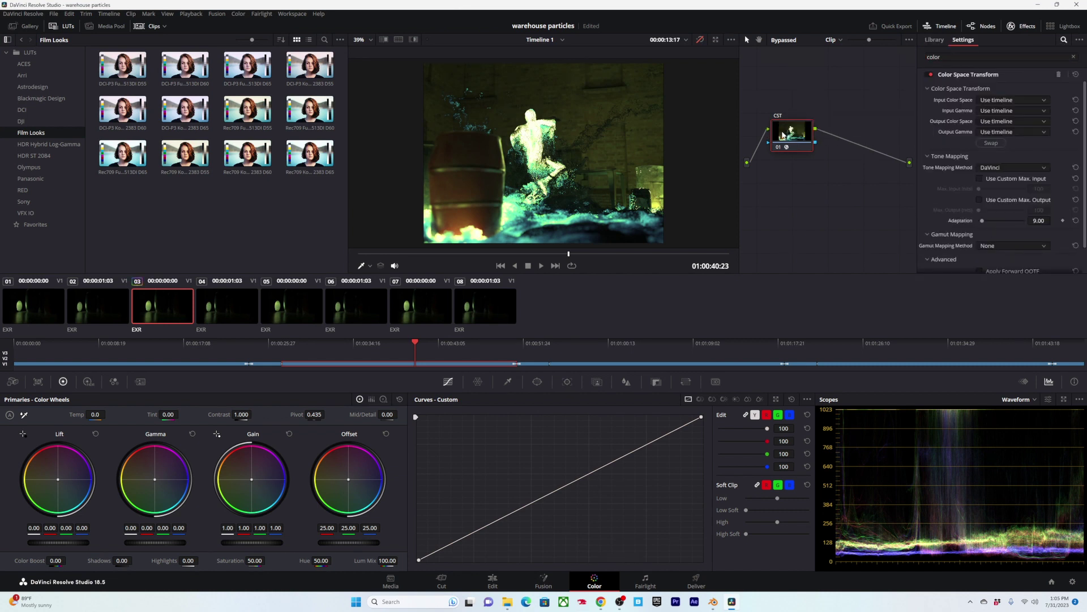
# Step: Set the Color Space Transform's output color space to Rec.709 and output gamma to Cineon Film Log
pyautogui.click(990, 121)
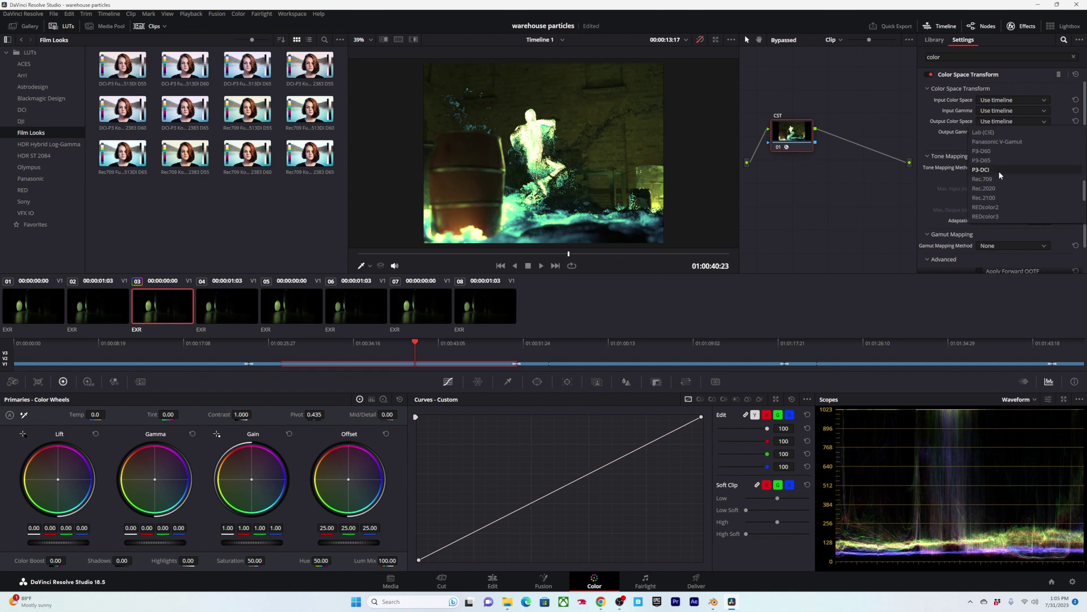
pyautogui.scroll(3, 998, 171)
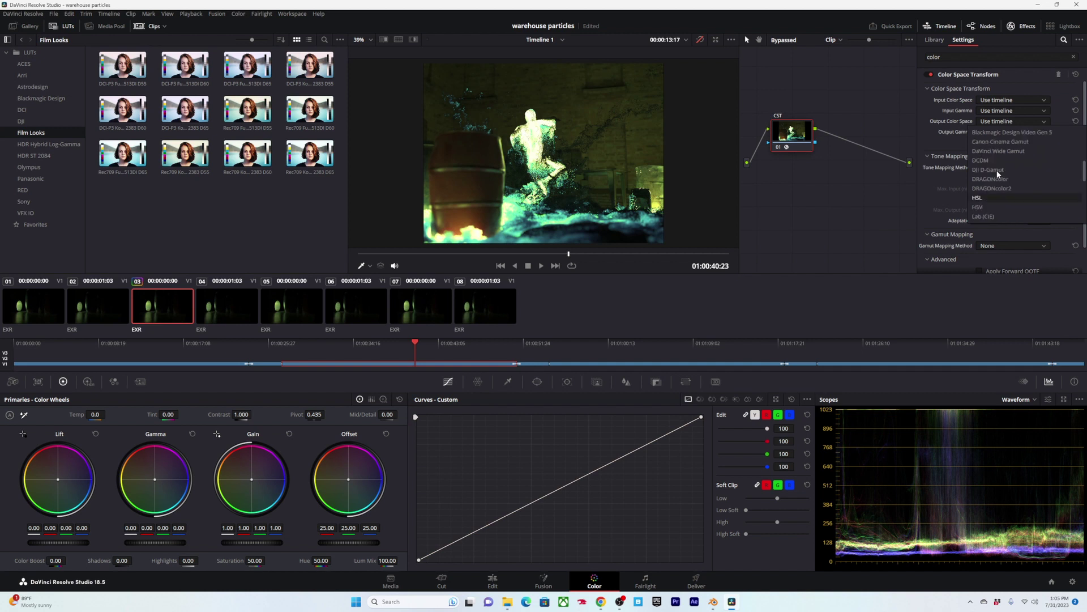
pyautogui.scroll(-3, 997, 170)
pyautogui.click(998, 154)
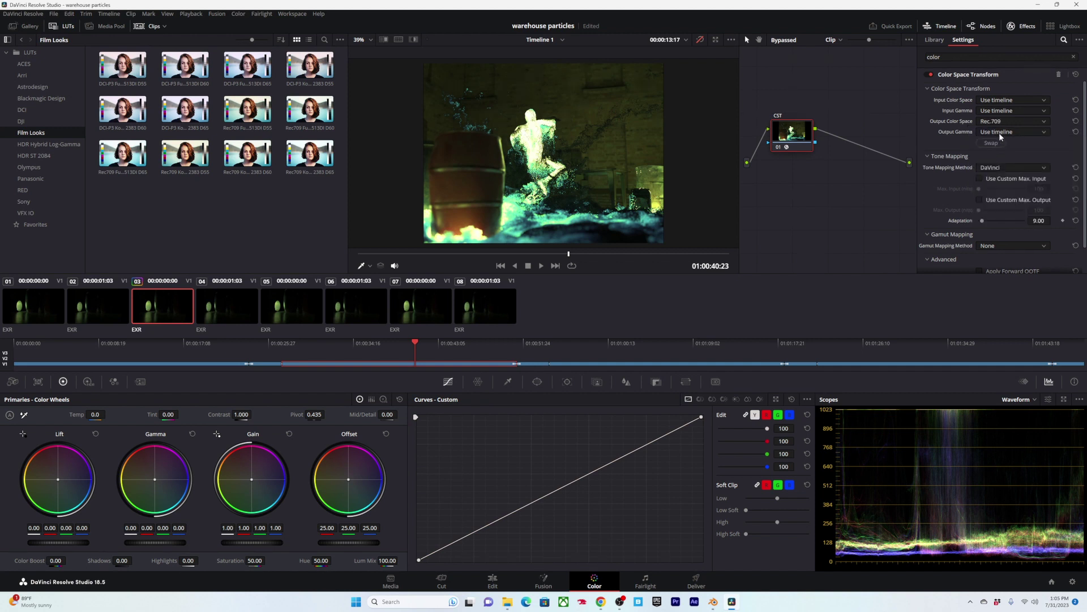
pyautogui.click(994, 132)
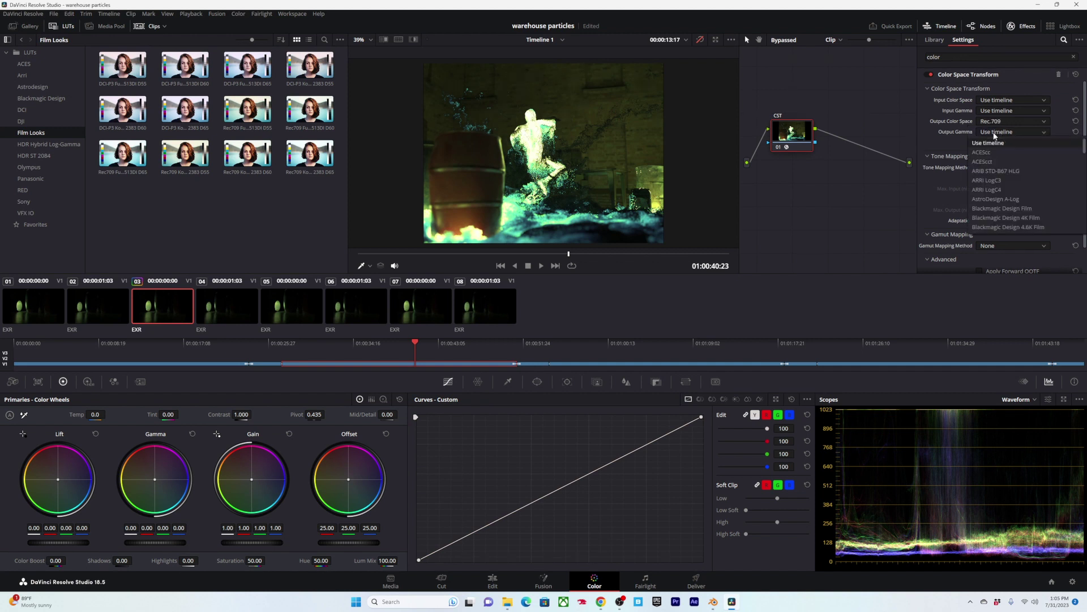
pyautogui.scroll(5, 1012, 182)
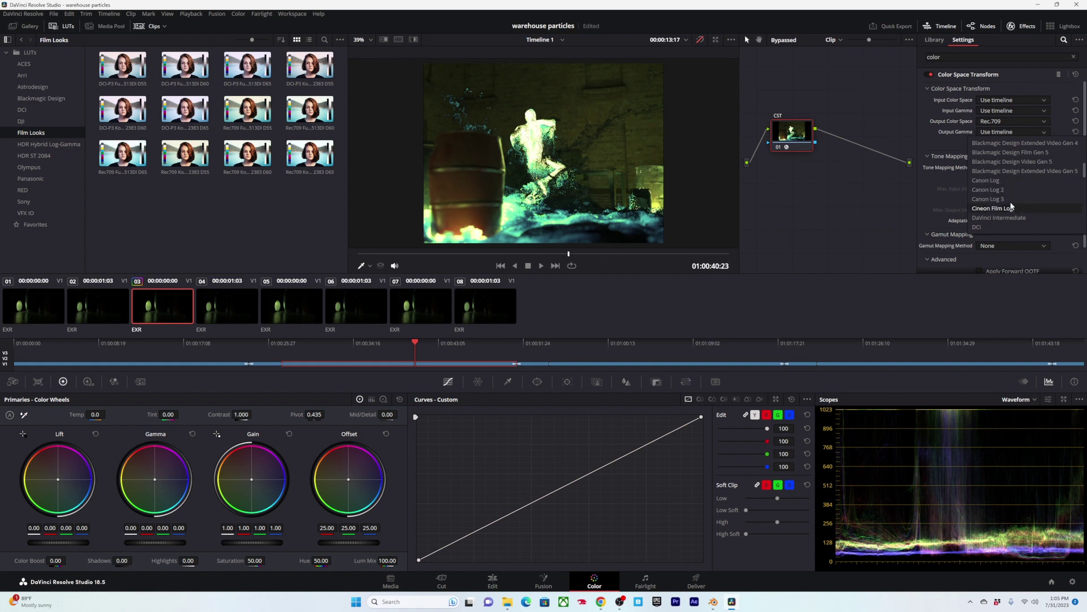
pyautogui.scroll(-5, 1011, 185)
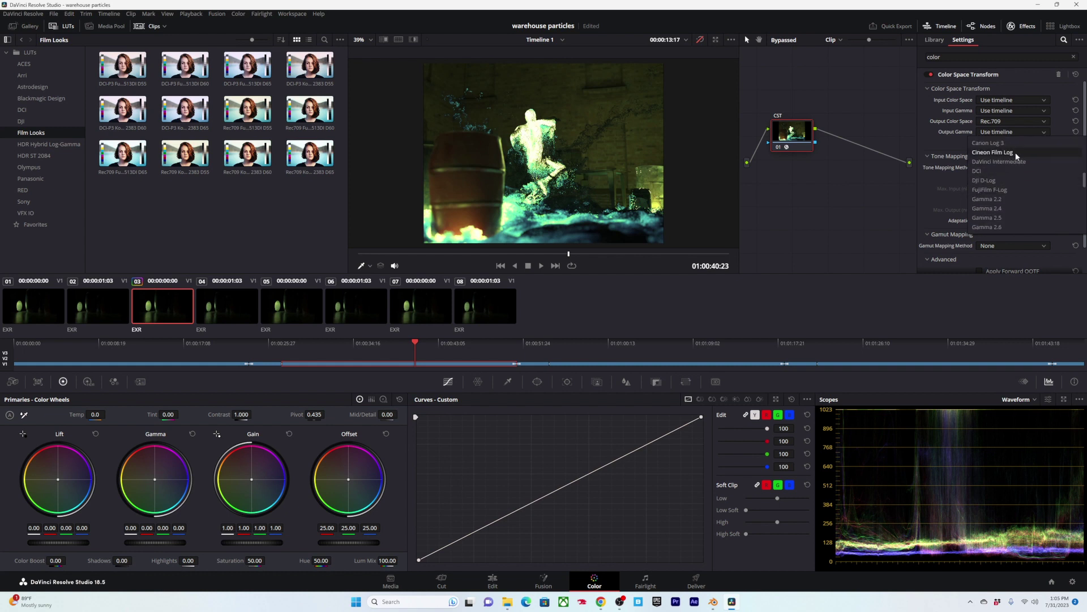
pyautogui.click(1017, 153)
# Step: Add a serial node after CST and apply the Rec709 Kodak 2383 D65 film look LUT to it
pyautogui.click(800, 137)
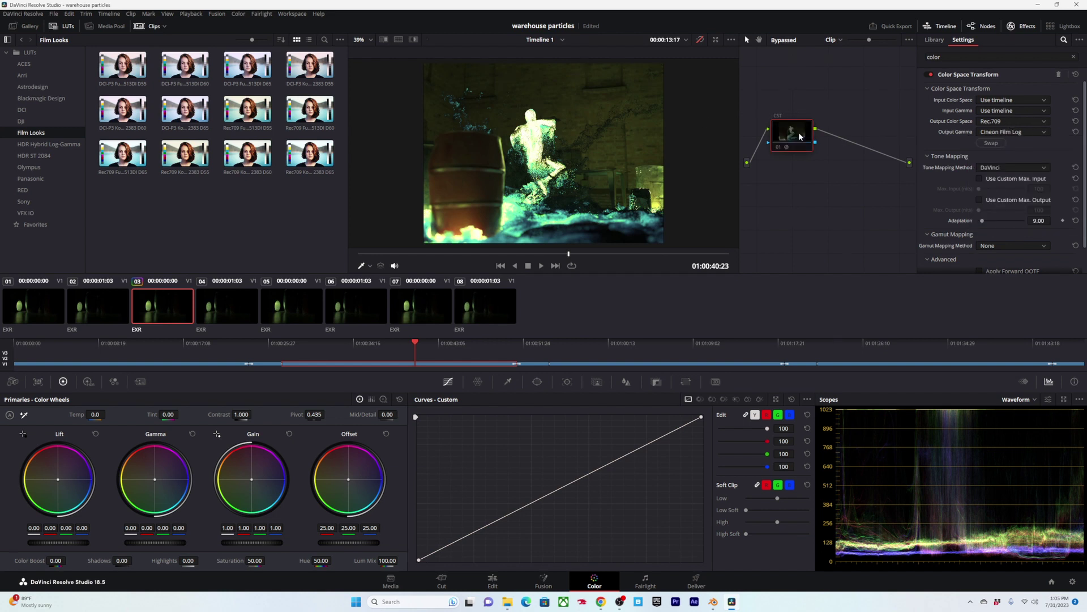
pyautogui.hotkey('ctrl', 'd')
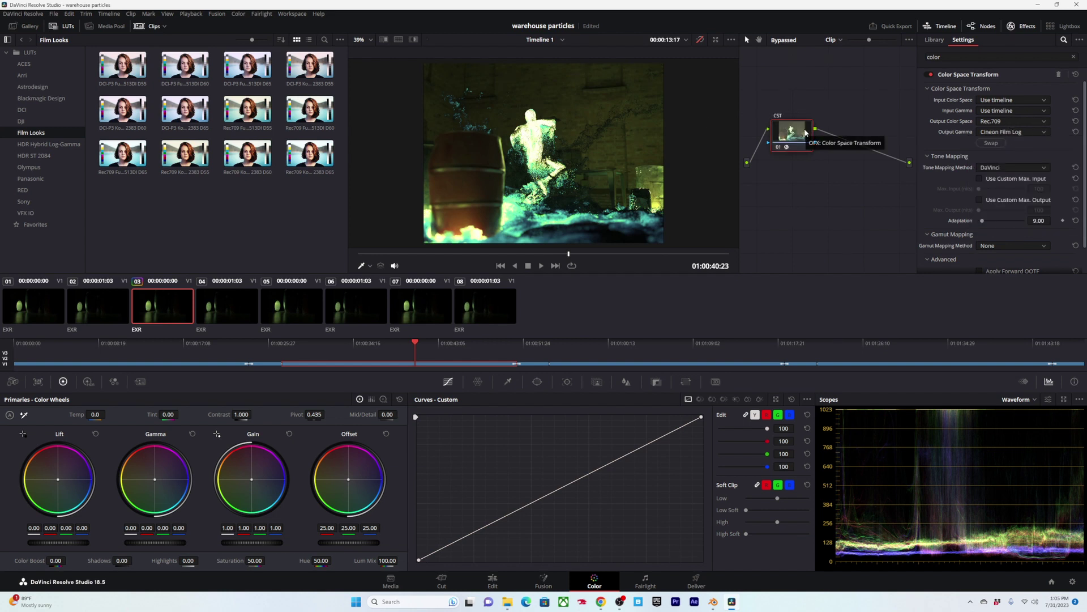
pyautogui.hotkey('alt', 's')
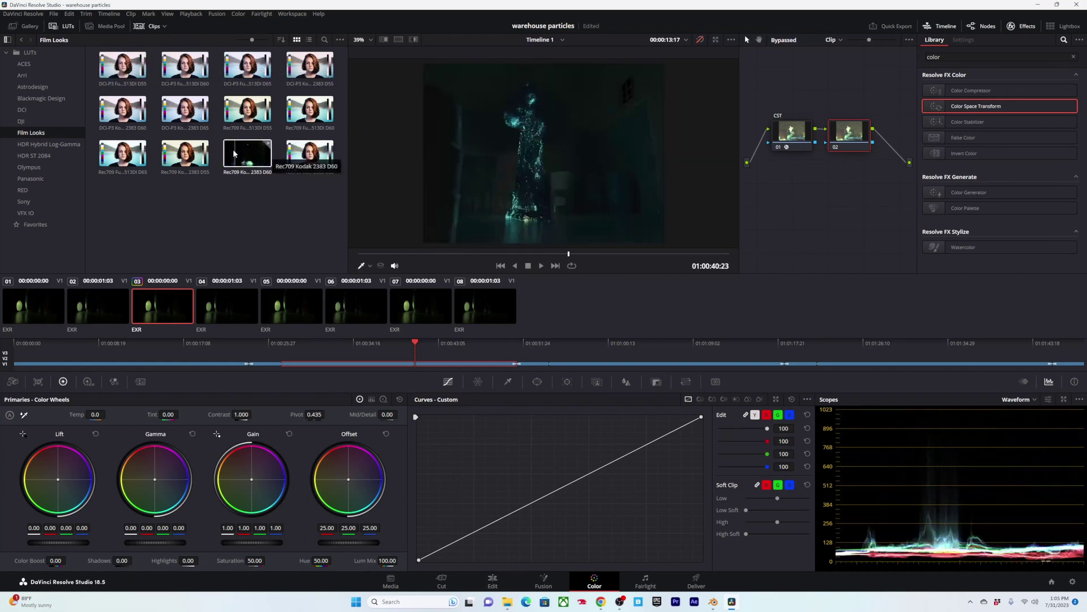
pyautogui.moveTo(308, 154); pyautogui.dragTo(849, 132)
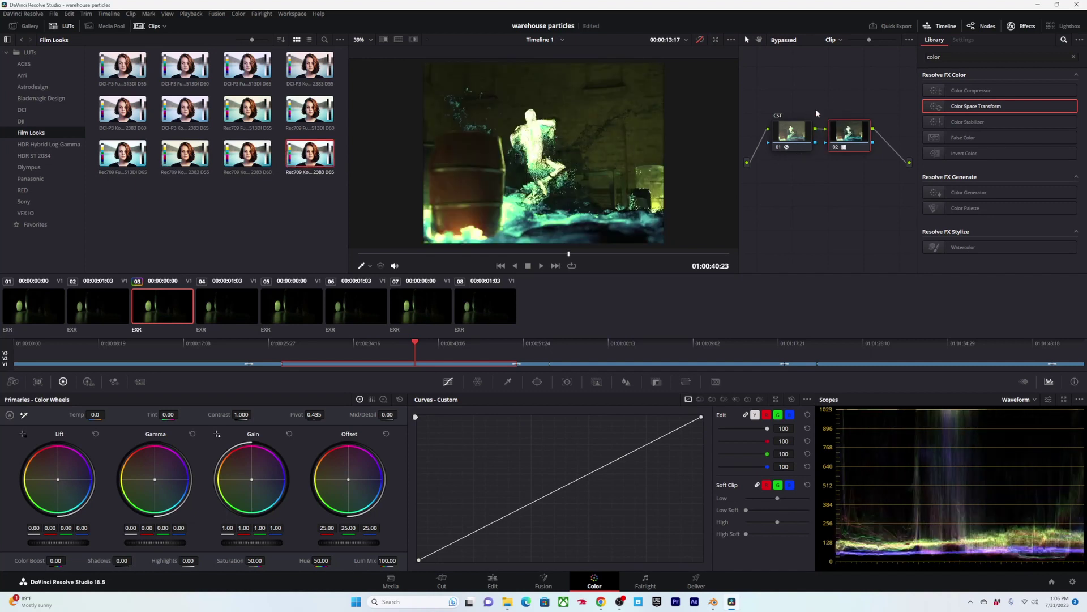
# Step: Compare the image with the CST node on and off, and turn off the viewer's color grade bypass
pyautogui.click(797, 131)
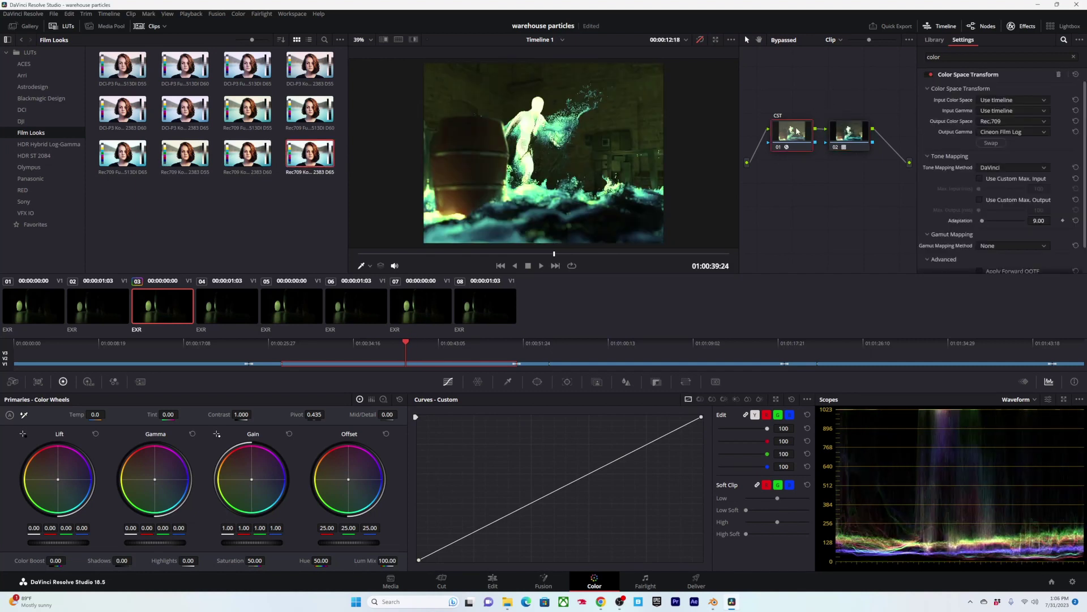
pyautogui.hotkey('ctrl', 'd')
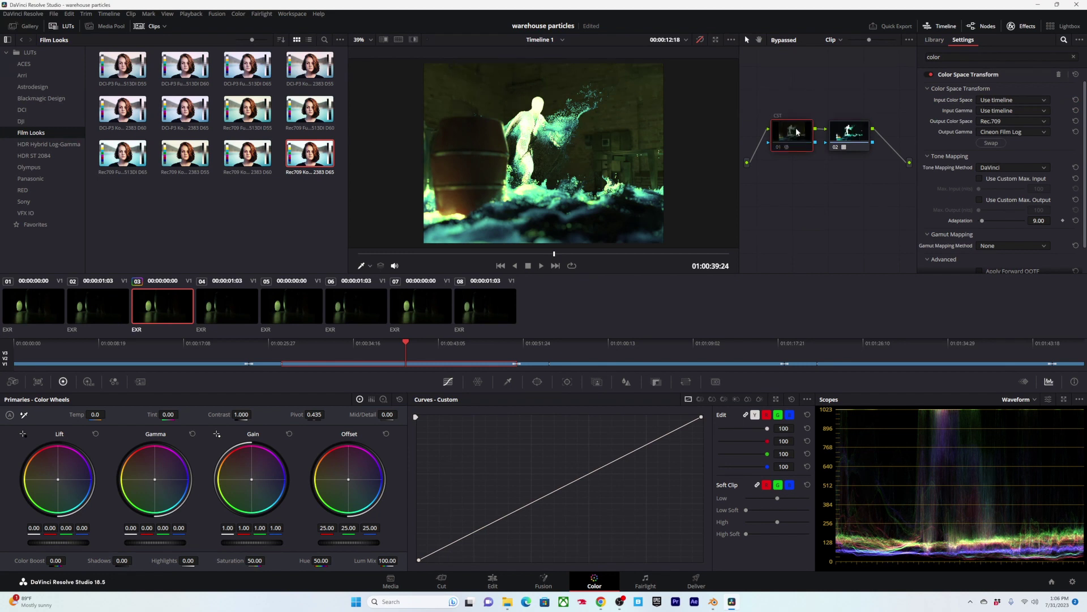
pyautogui.hotkey('ctrl', 'd')
pyautogui.hotkey('ctrl', 'd')
pyautogui.hotkey('ctrl', 'd')
pyautogui.hotkey('ctrl', 'd')
pyautogui.click(700, 40)
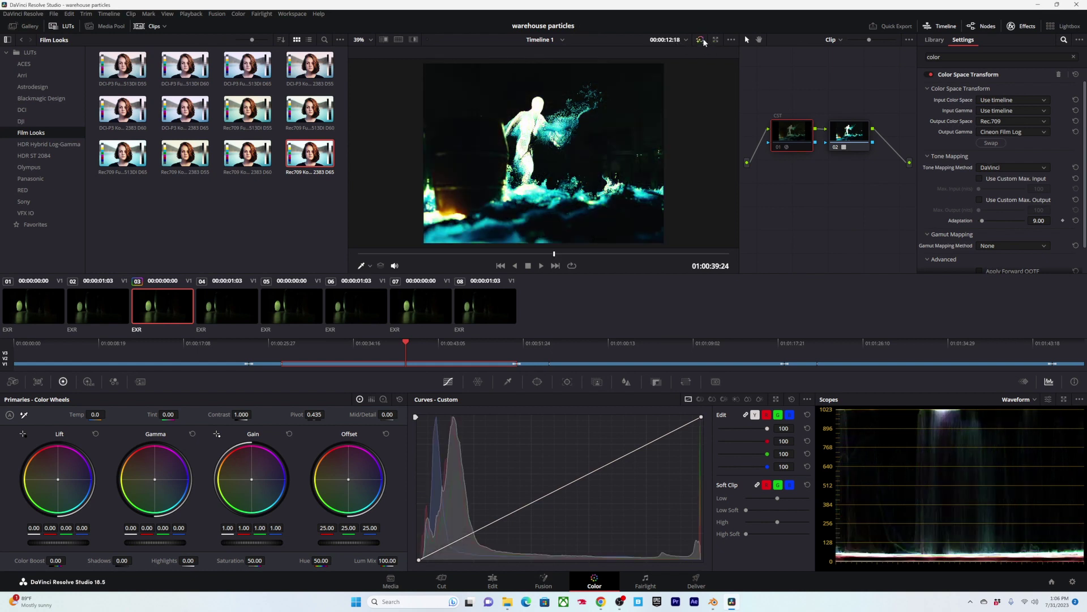
# Step: Compare the unbypassed image with the CST node toggled, and with the CST and LUT nodes toggled together
pyautogui.hotkey('ctrl', 'd')
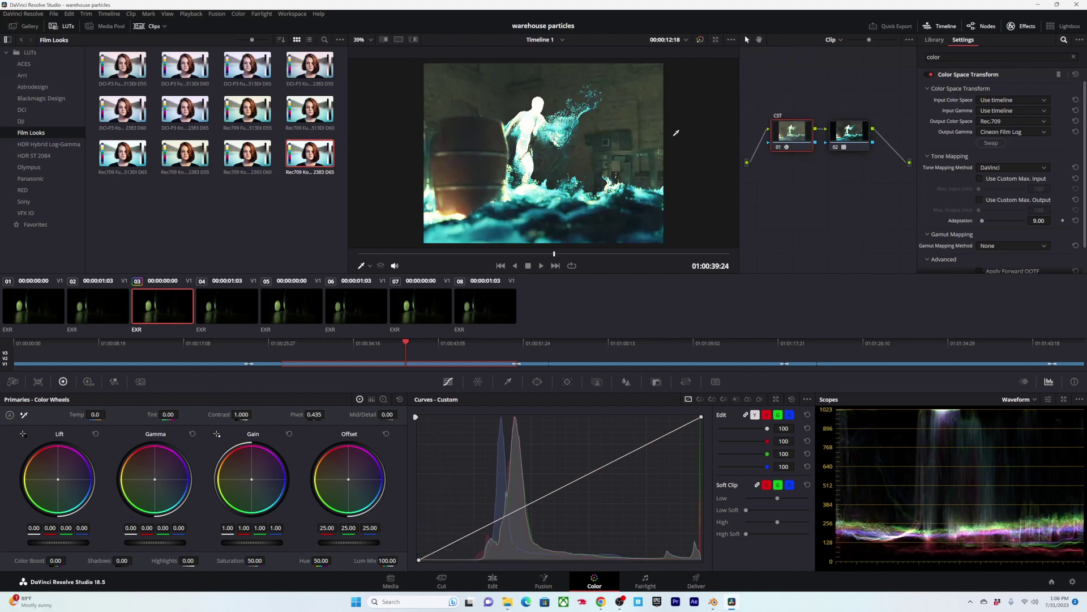
pyautogui.hotkey('ctrl', 'd')
pyautogui.hotkey('ctrl', 'd')
pyautogui.keyDown('ctrl'); pyautogui.click(853, 145); pyautogui.keyUp('ctrl')
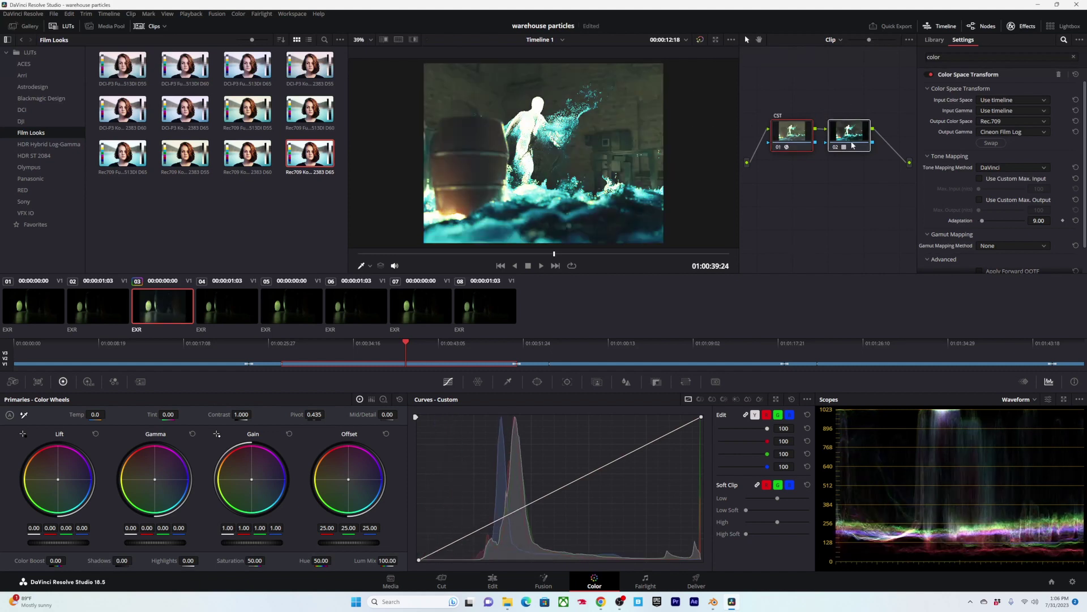
pyautogui.hotkey('ctrl', 'd')
pyautogui.hotkey('ctrl', 'd')
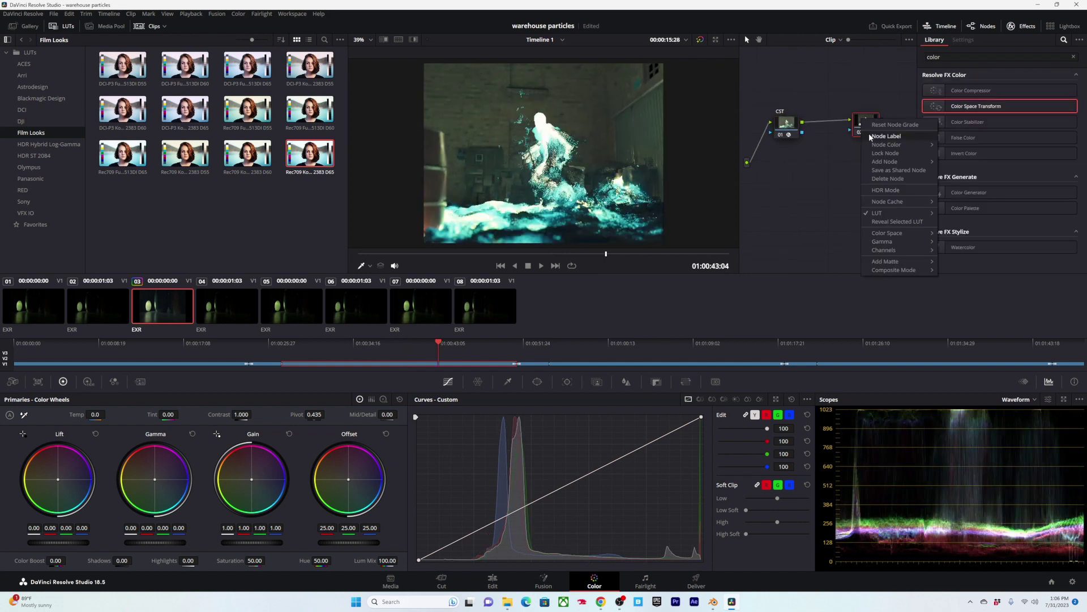
# Step: Label the film look node LUT and insert a new serial node between the CST and LUT nodes
pyautogui.click(870, 138)
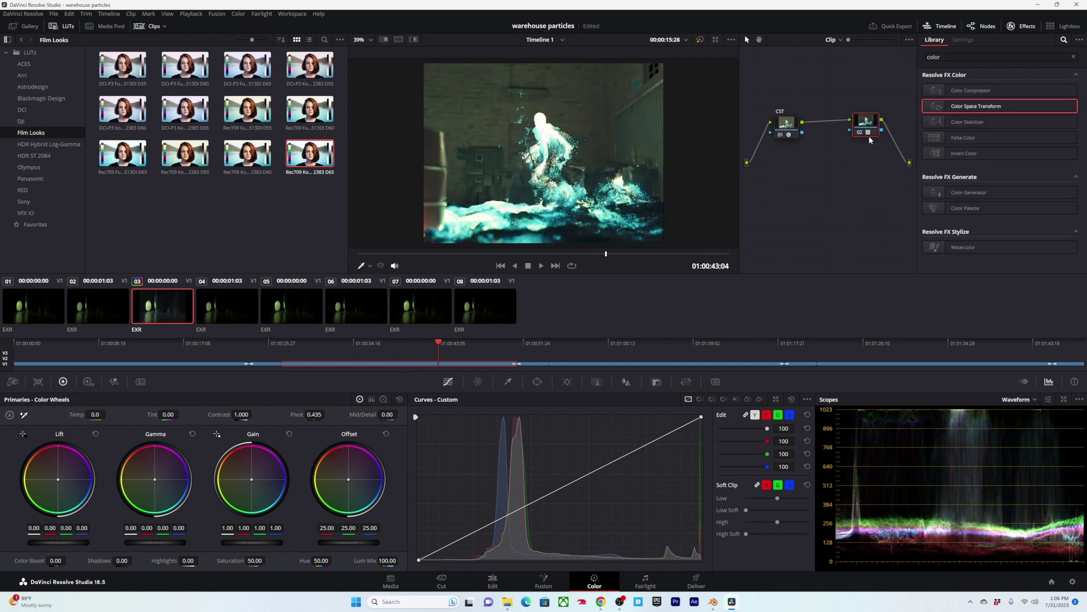
pyautogui.click(790, 122)
pyautogui.moveTo(861, 119); pyautogui.dragTo(863, 121)
pyautogui.click(792, 124)
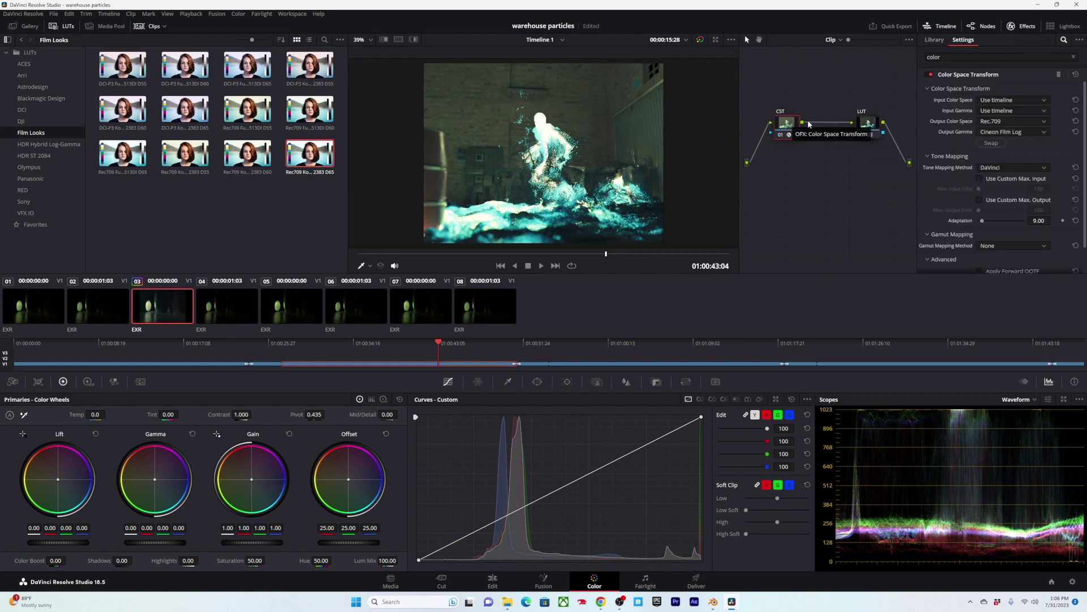
pyautogui.hotkey('alt', 's')
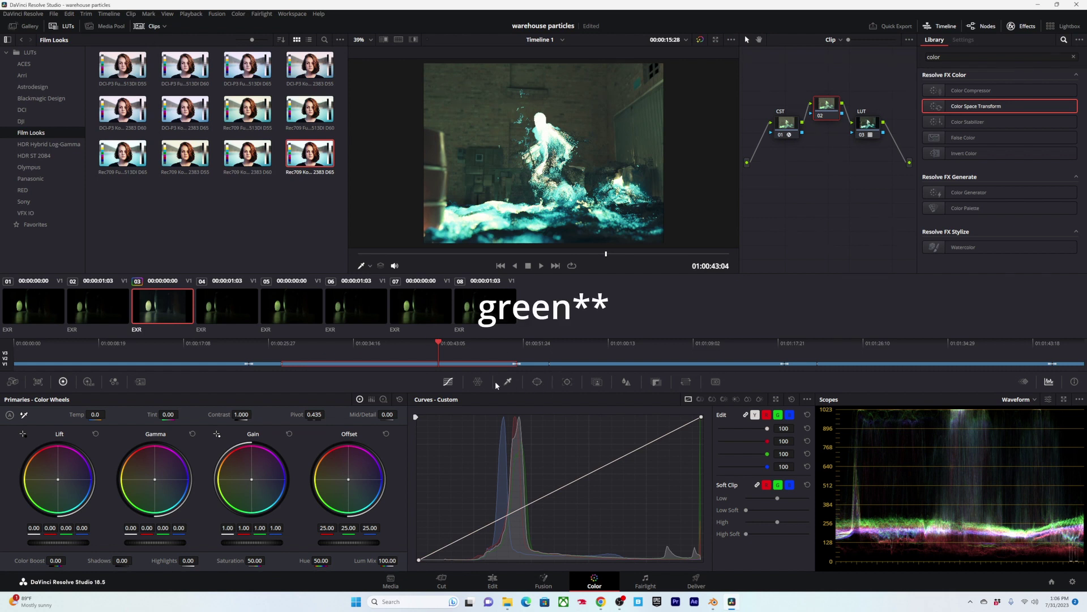
# Step: In the new node's Color Warper, set the outer green point to Hue 0.73, Sat 1.43 and shift the cyan points toward green
pyautogui.click(479, 382)
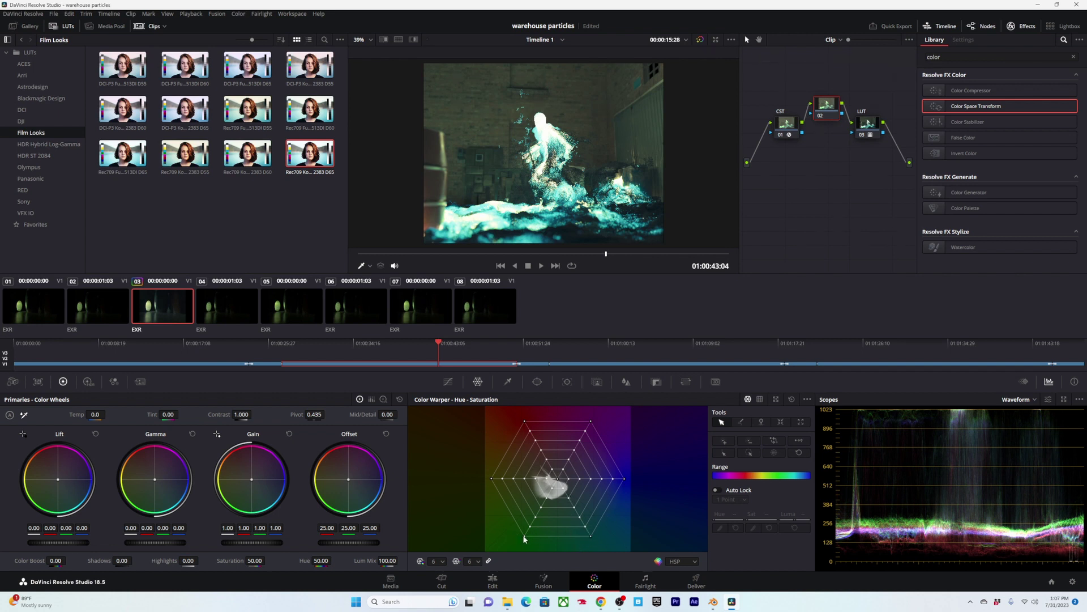
pyautogui.moveTo(524, 537); pyautogui.dragTo(492, 528)
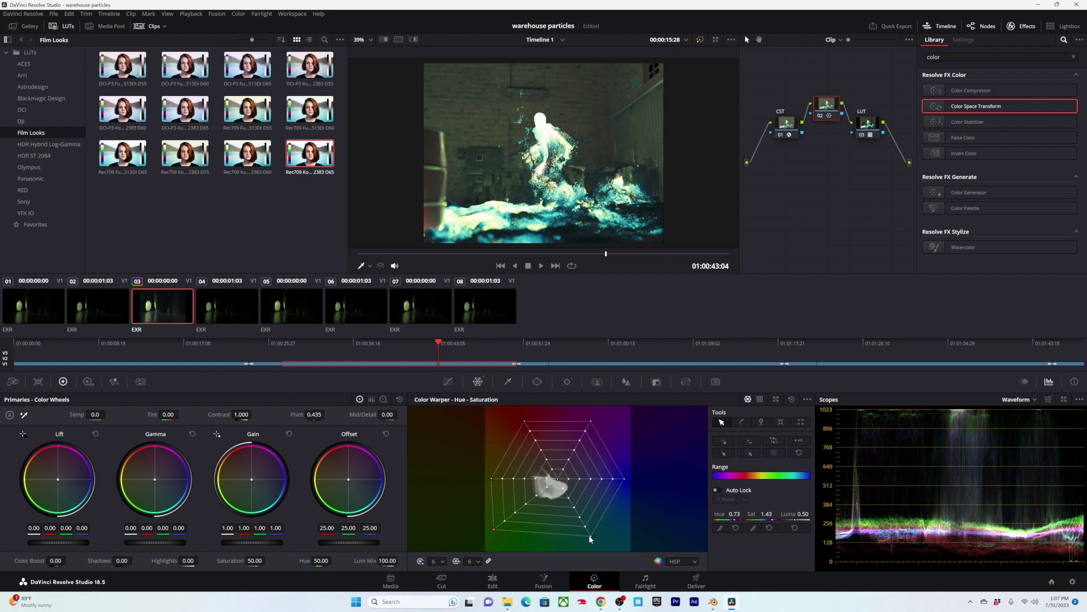
pyautogui.moveTo(590, 537); pyautogui.dragTo(527, 537)
pyautogui.moveTo(554, 489); pyautogui.dragTo(550, 495)
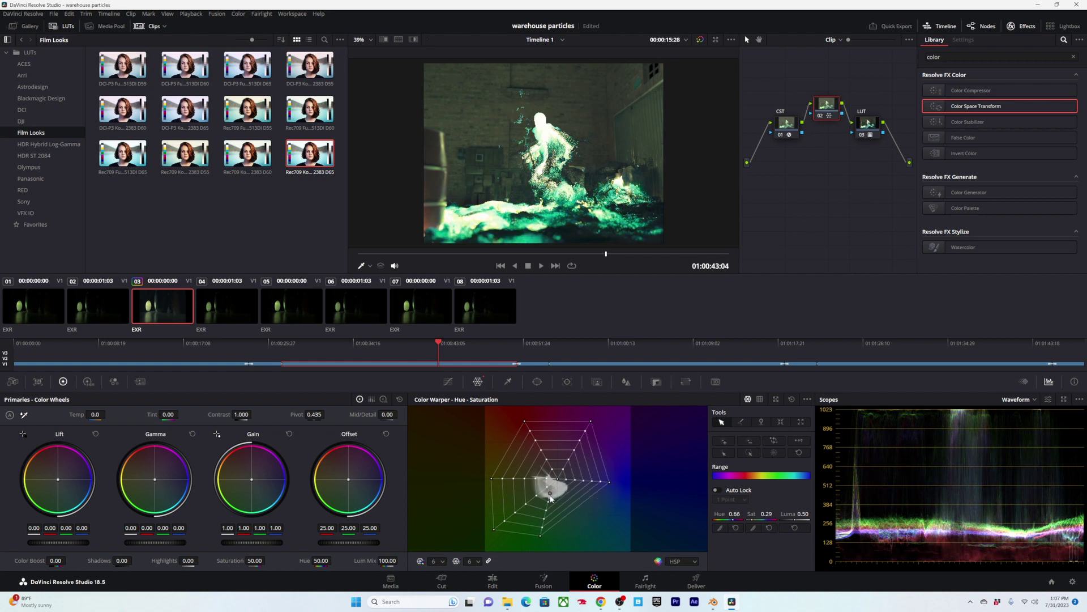
# Step: Compare the image with the LUT node disabled and enabled
pyautogui.click(867, 123)
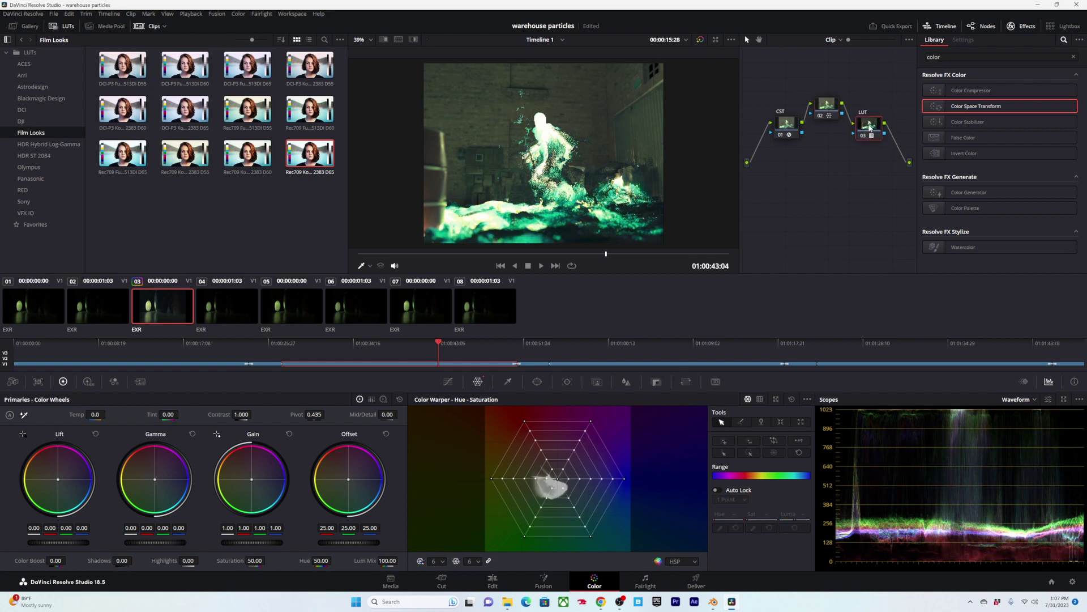
pyautogui.hotkey('ctrl', 'd')
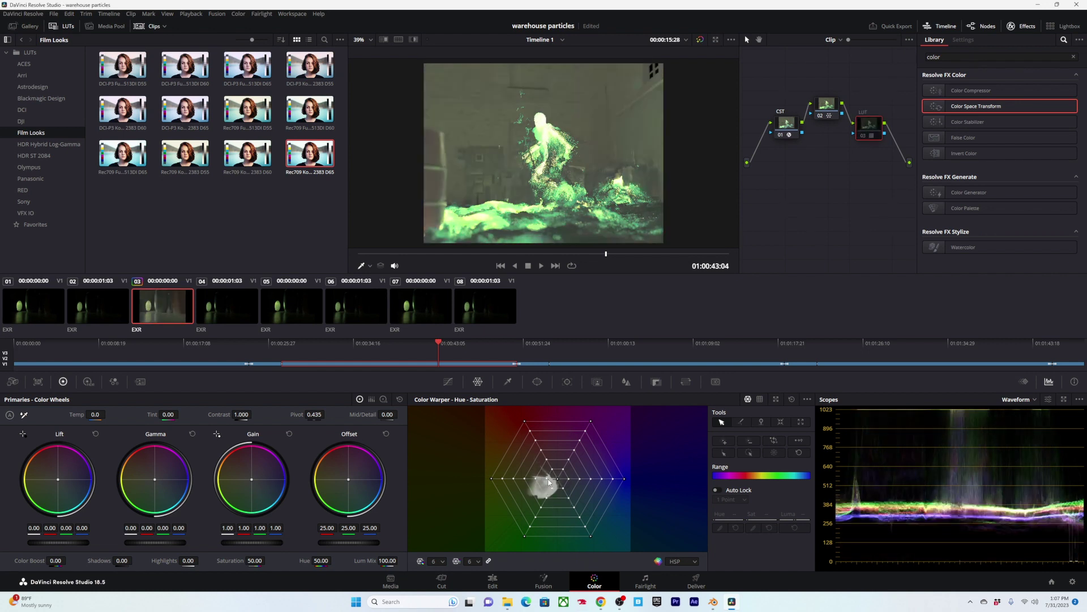
pyautogui.hotkey('ctrl', 'd')
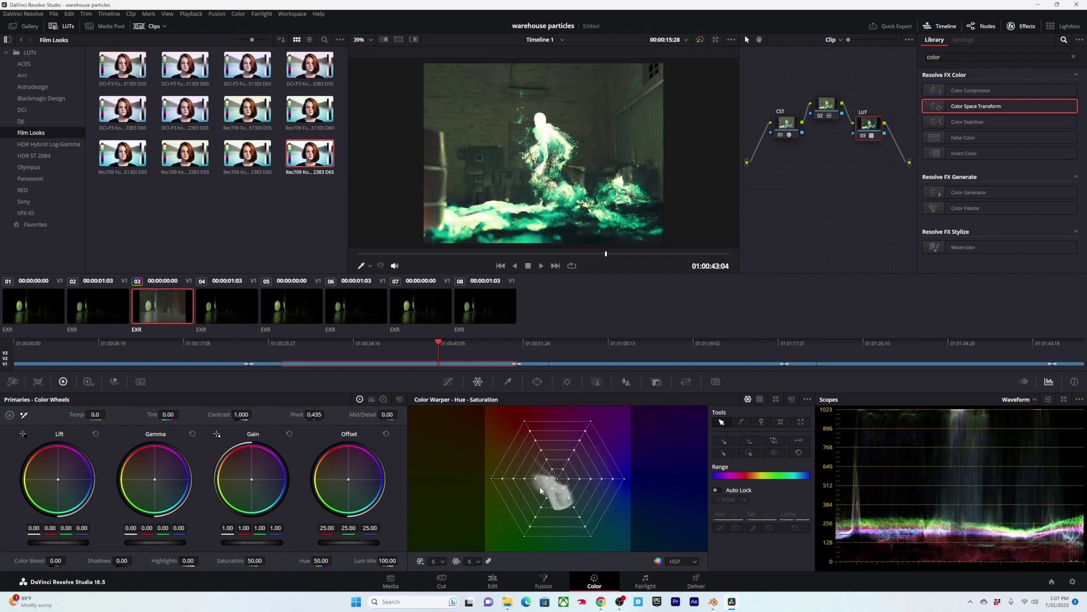
# Step: Move a point near the Color Warper's center to Hue 0.61, Sat 0.11 and compare the grade with the node off and on
pyautogui.click(831, 104)
pyautogui.moveTo(550, 493)
pyautogui.mouseDown()
pyautogui.moveTo(535, 495)
pyautogui.moveTo(557, 486)
pyautogui.mouseUp()
pyautogui.hotkey('ctrl', 'd')
pyautogui.hotkey('ctrl', 'd')
pyautogui.hotkey('ctrl', 'd')
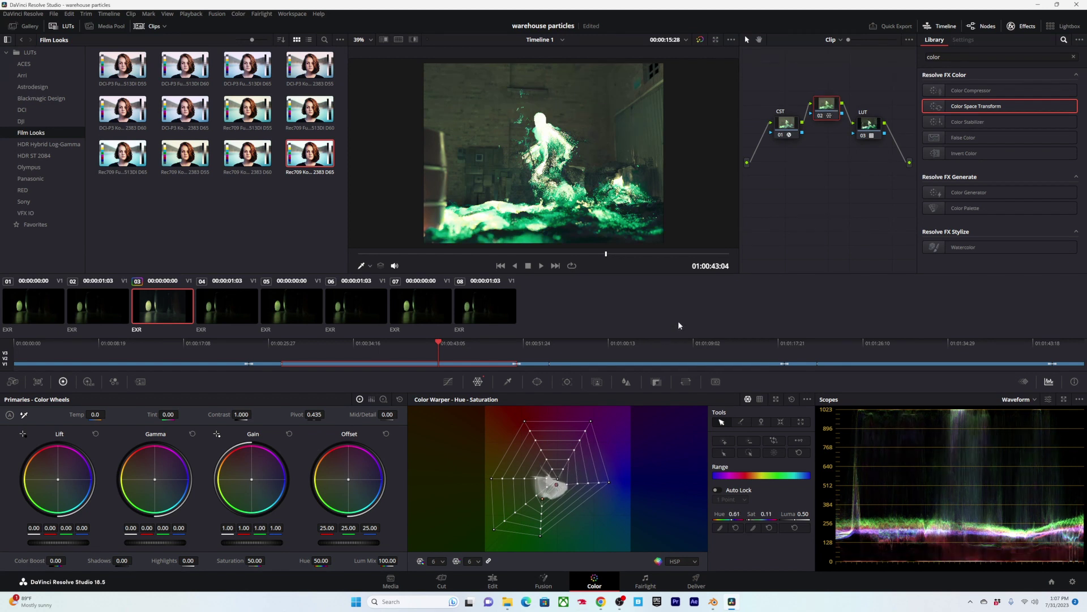
pyautogui.hotkey('ctrl', 'd')
# Step: Refine the inner Color Warper points on frames late and early in the clip, setting the yellow-green point to Hue 0.75, Sat 0.26
pyautogui.moveTo(606, 256)
pyautogui.mouseDown()
pyautogui.moveTo(627, 256)
pyautogui.moveTo(614, 254)
pyautogui.mouseUp()
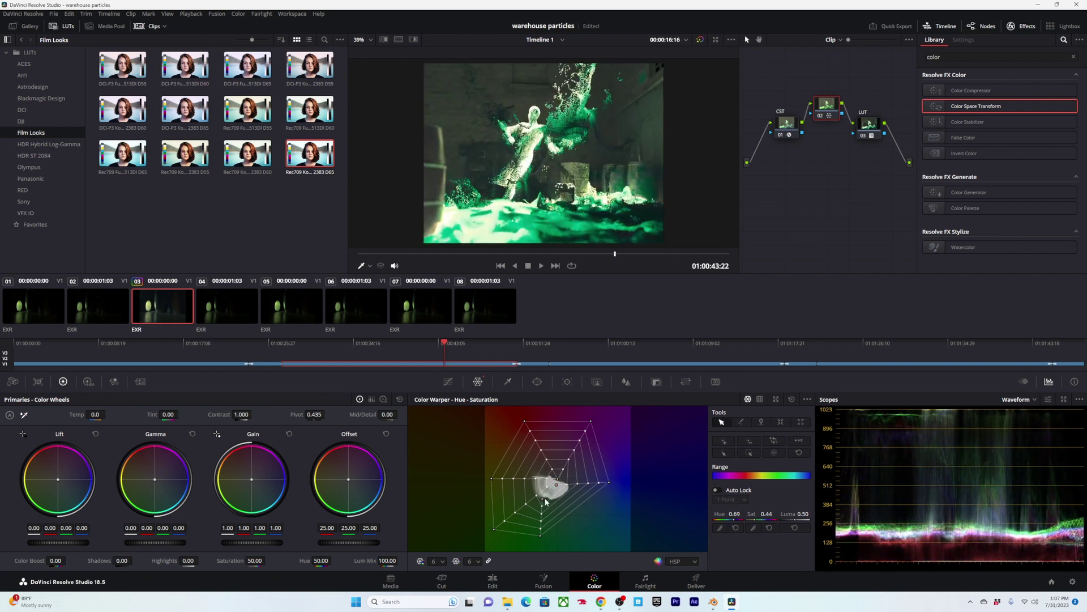
pyautogui.moveTo(545, 501); pyautogui.dragTo(552, 502)
pyautogui.moveTo(614, 255); pyautogui.dragTo(369, 267)
pyautogui.press('space')
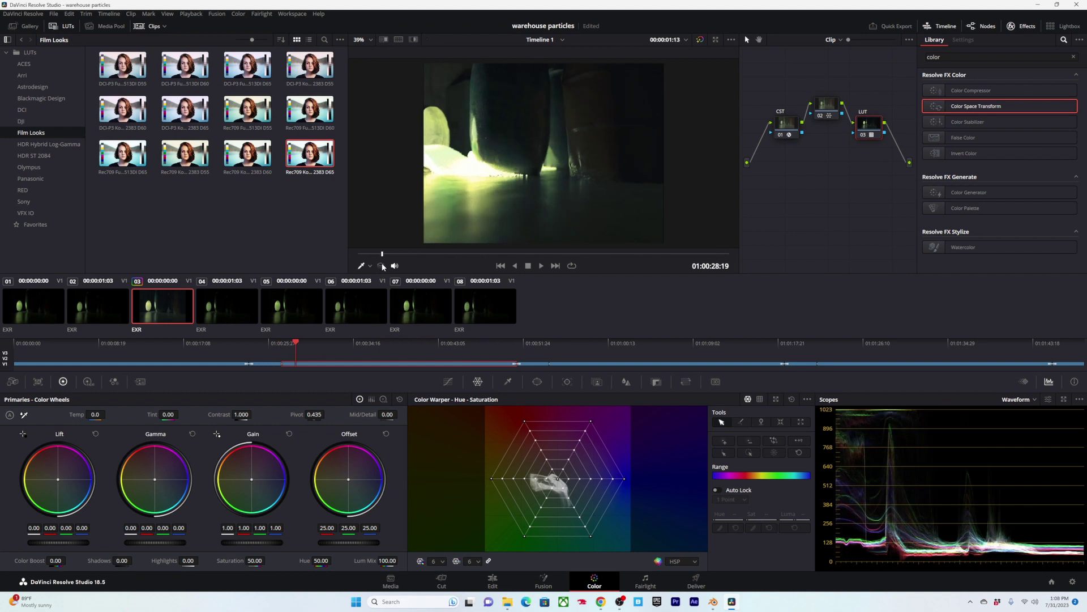
pyautogui.moveTo(548, 488); pyautogui.dragTo(544, 488)
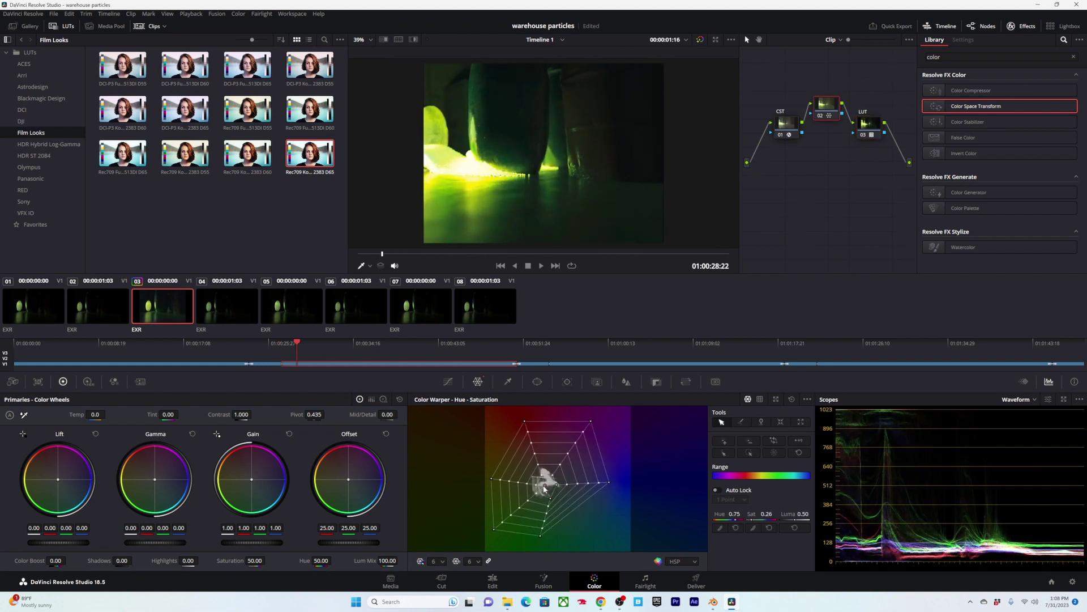
# Step: Compare the grade with all three nodes disabled and enabled on several frames of the clip
pyautogui.moveTo(381, 259); pyautogui.dragTo(580, 253)
pyautogui.moveTo(878, 85); pyautogui.dragTo(786, 162)
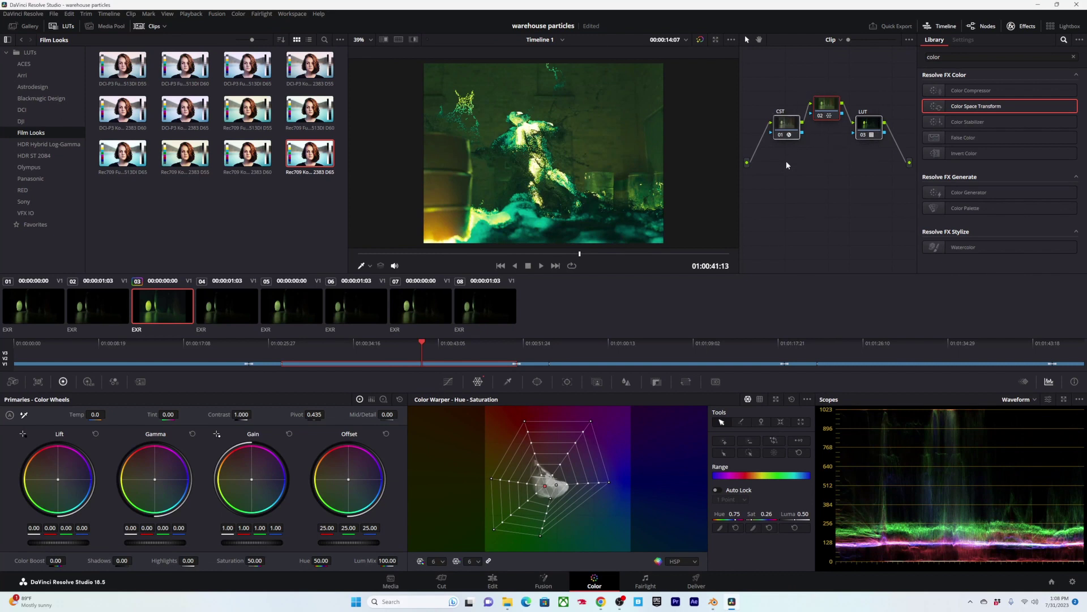
pyautogui.moveTo(542, 256); pyautogui.dragTo(506, 257)
pyautogui.hotkey('ctrl', 'd')
pyautogui.hotkey('ctrl', 'd')
pyautogui.hotkey('ctrl', 'd')
pyautogui.hotkey('ctrl', 'd')
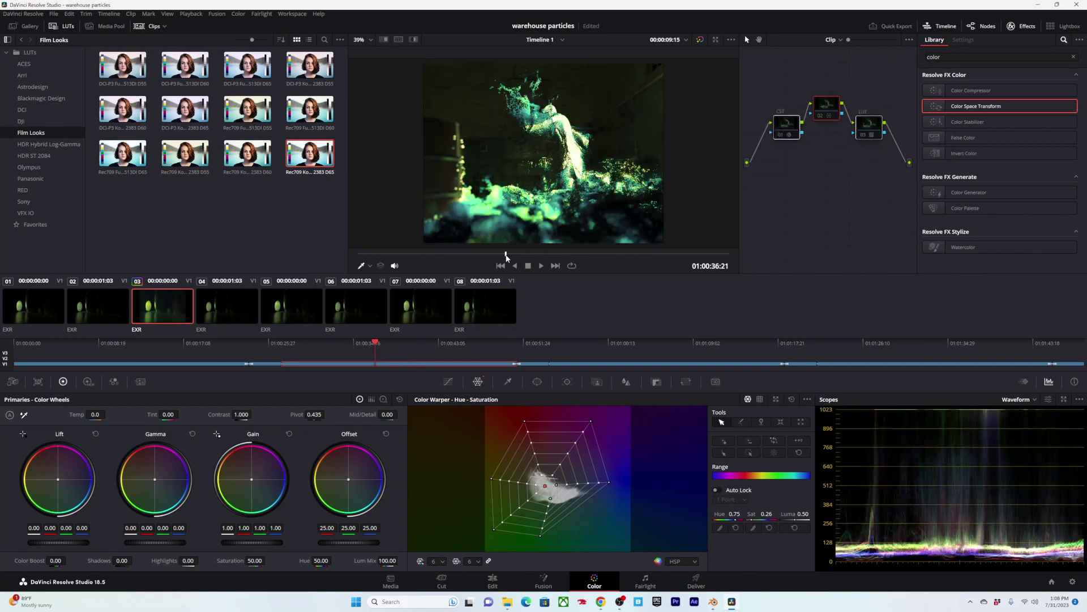
pyautogui.hotkey('ctrl', 'd')
pyautogui.hotkey('ctrl', 'd')
# Step: Add a serial node after the Color Warper node and shape a slight contrast curve by lowering the shadows and anchoring the highlights
pyautogui.click(823, 99)
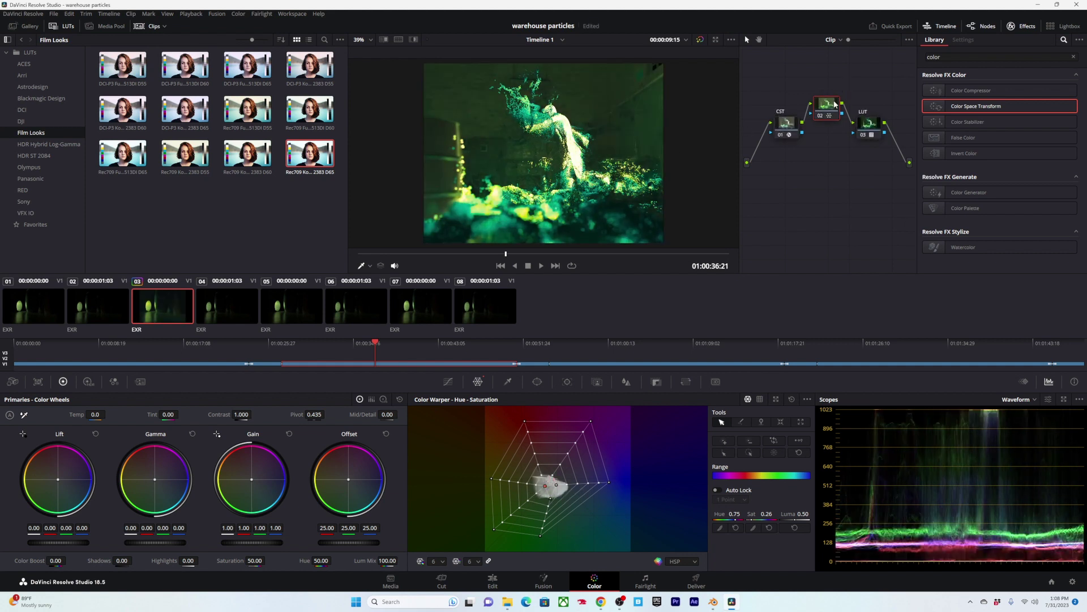
pyautogui.hotkey('alt', 's')
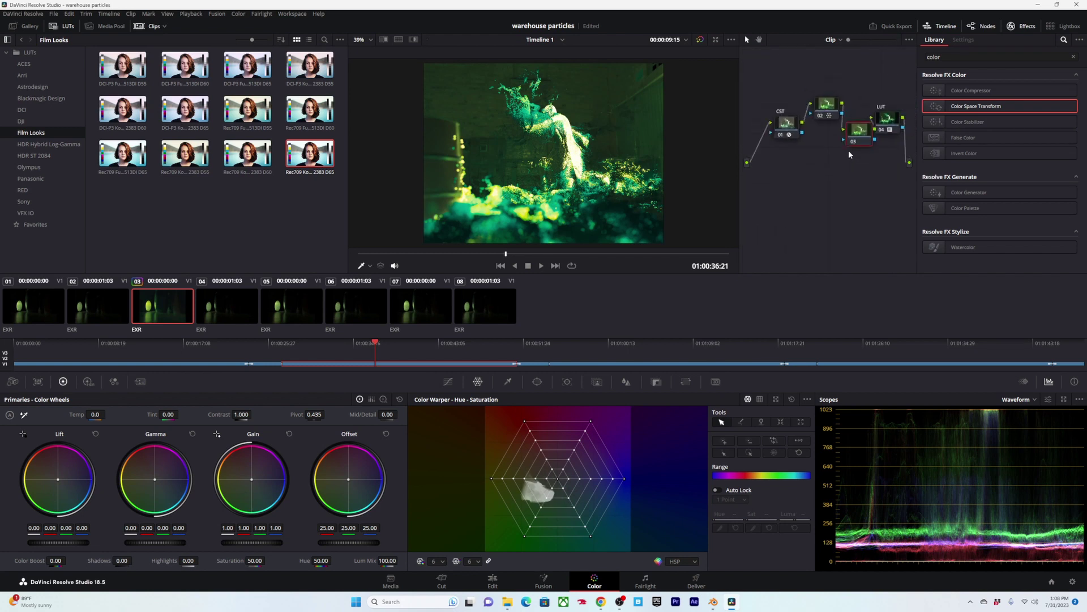
pyautogui.moveTo(853, 133); pyautogui.dragTo(847, 153)
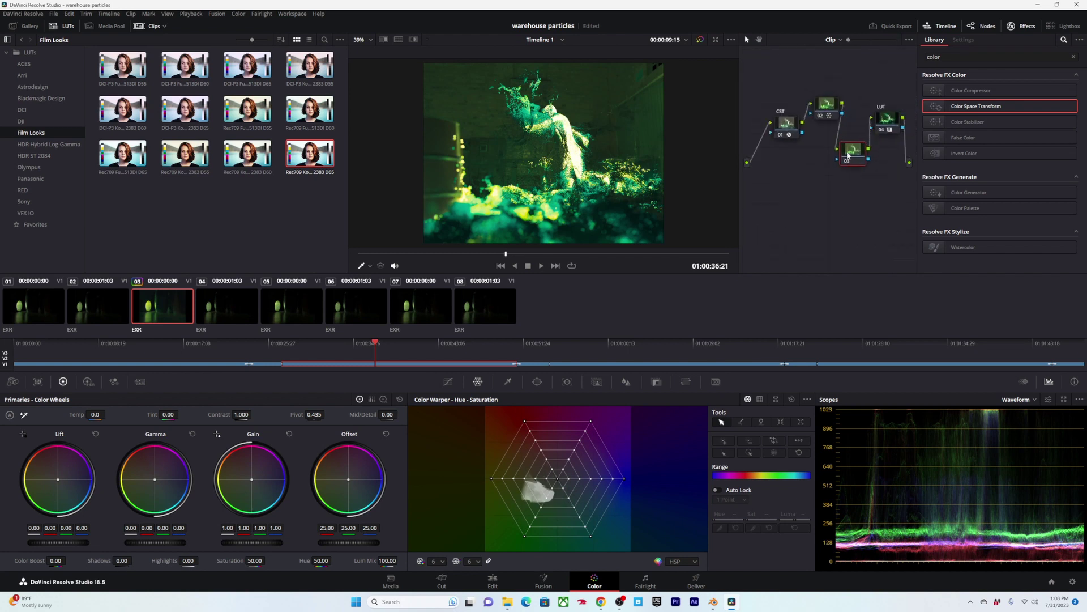
pyautogui.click(448, 382)
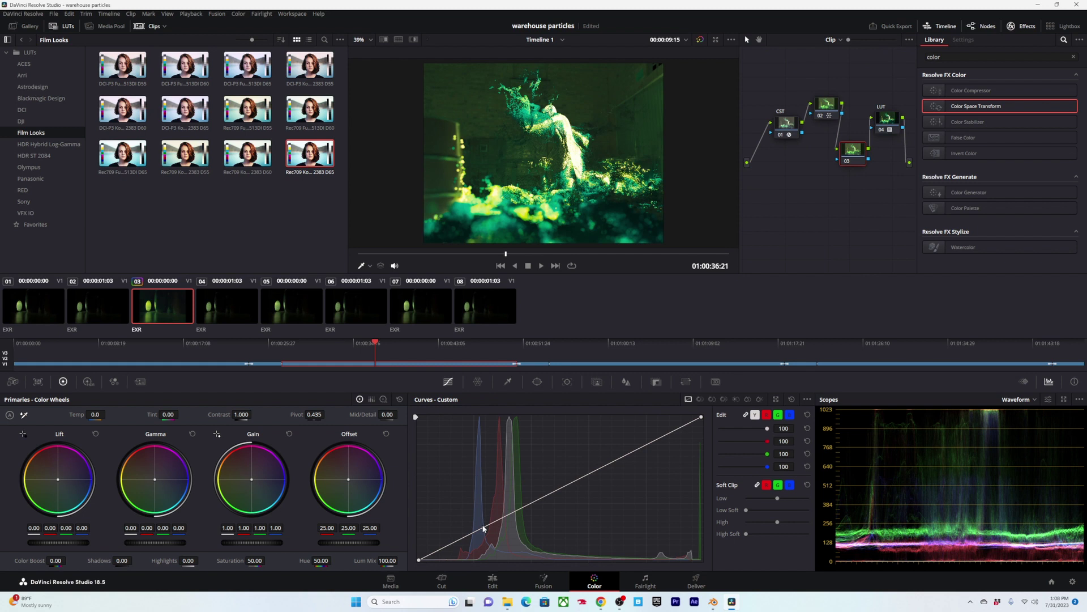
pyautogui.moveTo(483, 528); pyautogui.dragTo(484, 533)
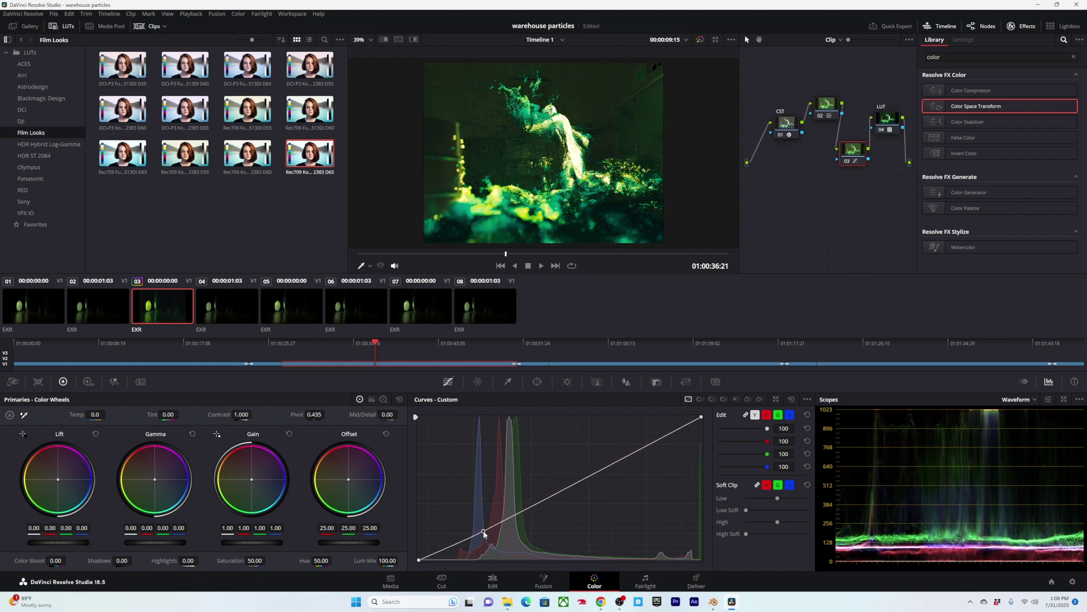
pyautogui.click(598, 470)
# Step: Compare the image with the contrast curve node off and on
pyautogui.click(849, 161)
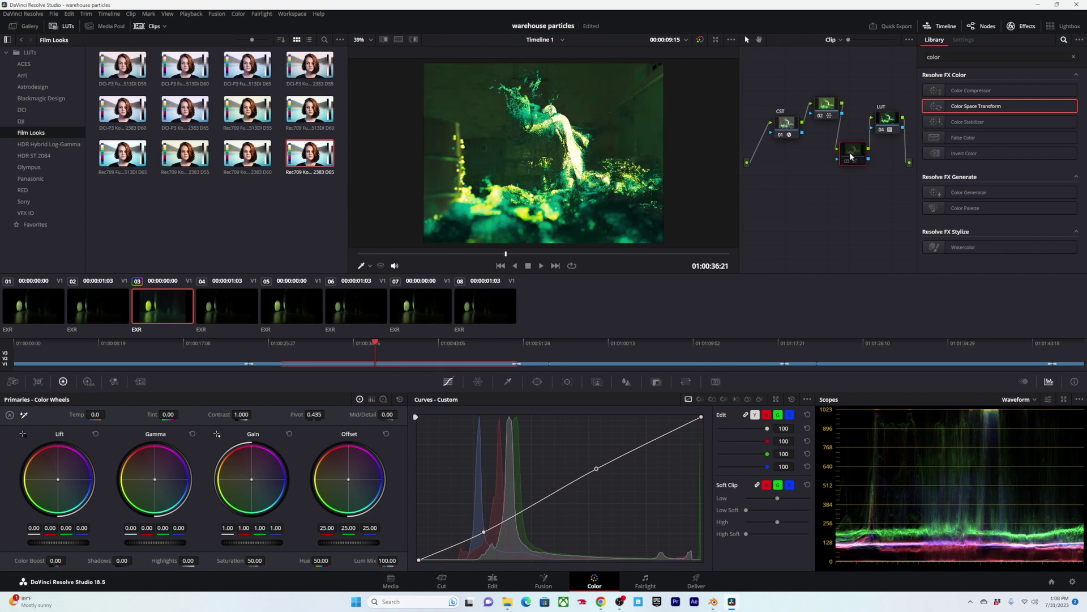
pyautogui.click(849, 161)
pyautogui.click(848, 161)
pyautogui.click(848, 161)
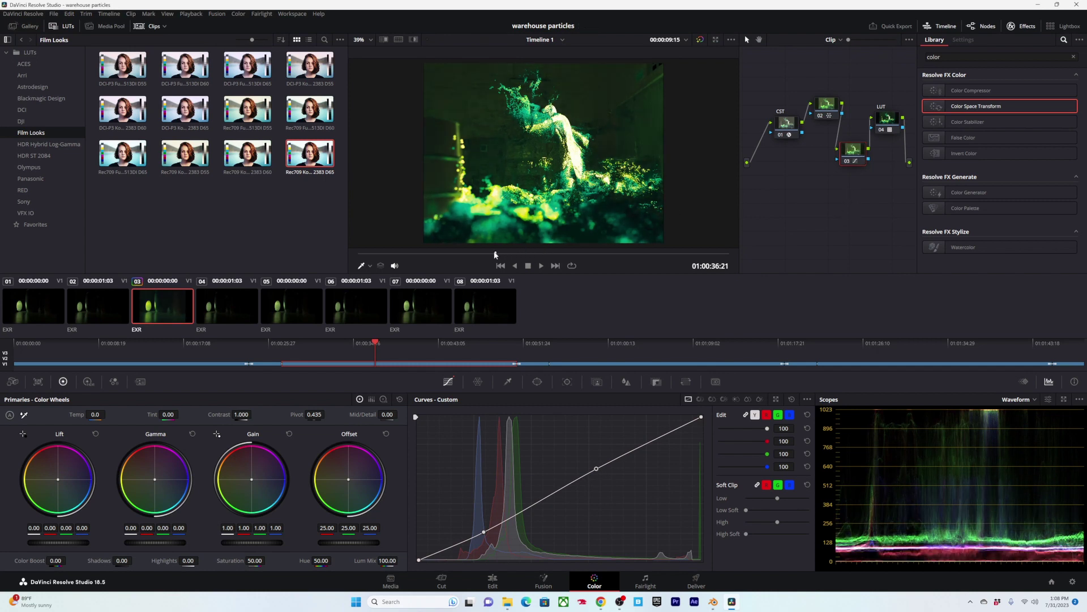
# Step: Review another part of the clip in playback and compare it with the whole grade off and on
pyautogui.moveTo(494, 255); pyautogui.dragTo(519, 256)
pyautogui.press('space')
pyautogui.hotkey('ctrl', 'd')
pyautogui.hotkey('ctrl', 'd')
pyautogui.hotkey('ctrl', 'd')
pyautogui.hotkey('ctrl', 'd')
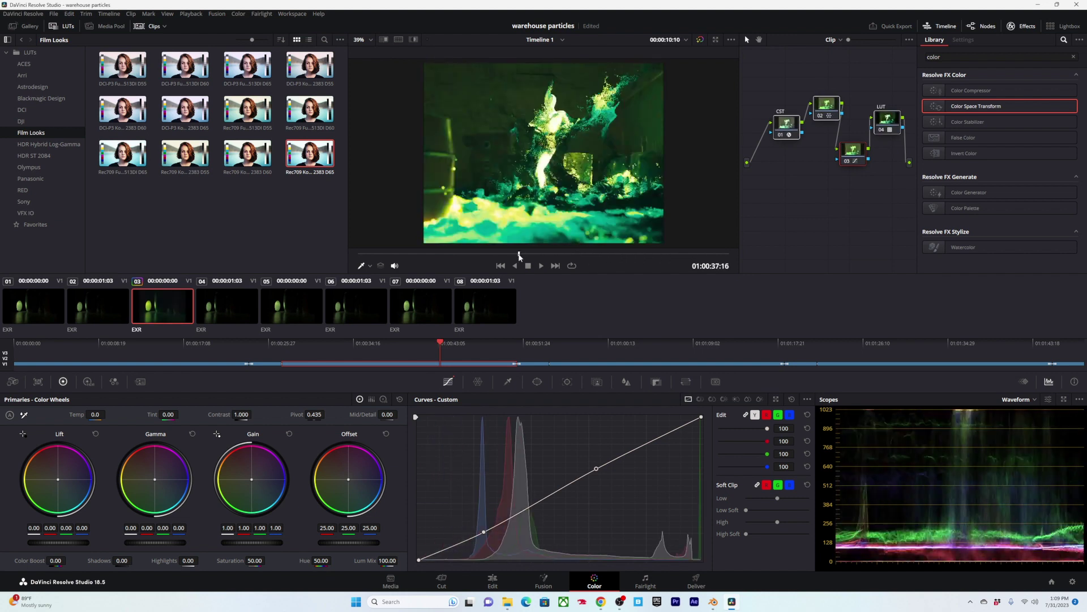
# Step: Add a serial node after the LUT node, place it below the others and label it MB
pyautogui.click(889, 119)
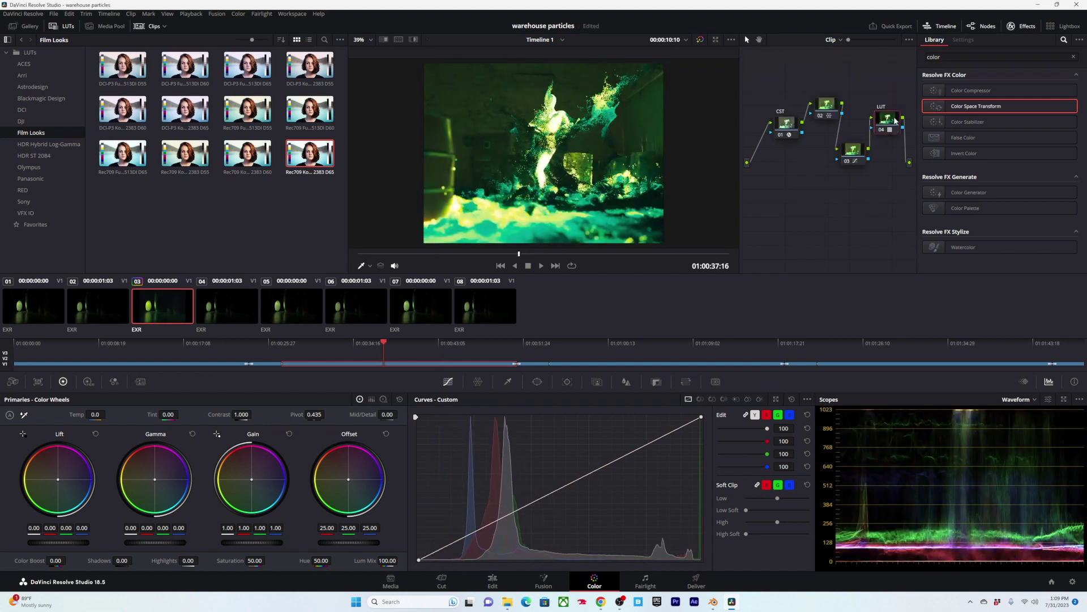
pyautogui.hotkey('alt', 's')
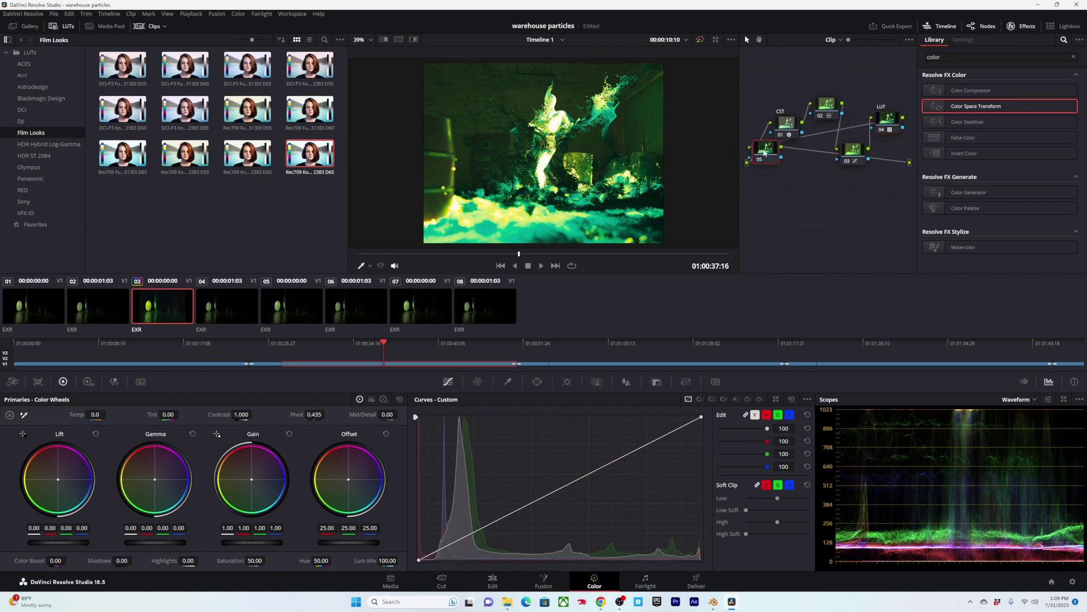
pyautogui.moveTo(765, 150); pyautogui.dragTo(810, 201)
pyautogui.rightClick(811, 197)
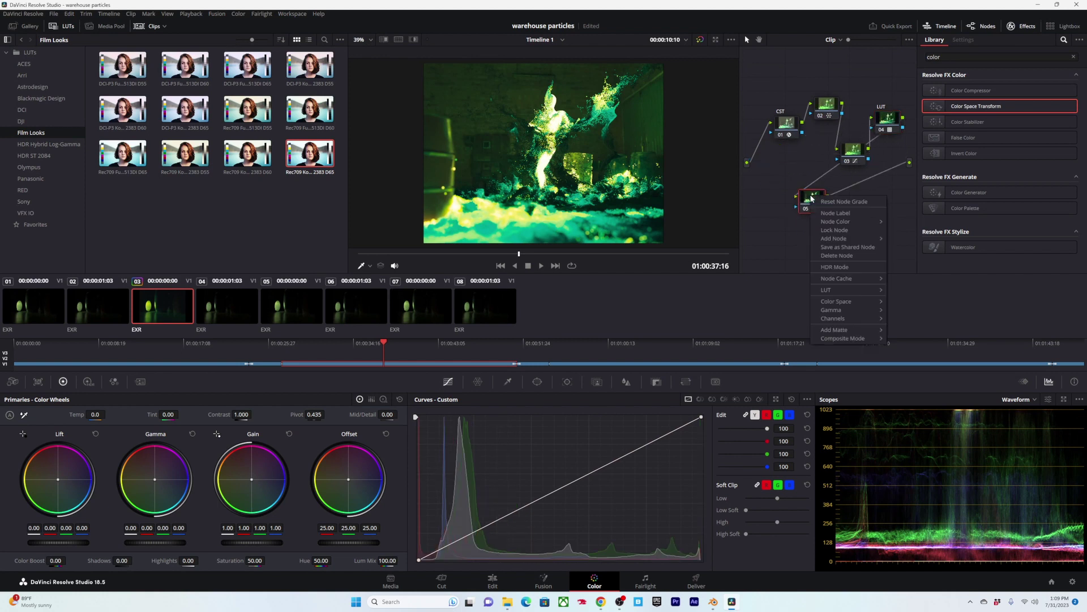
pyautogui.click(836, 213)
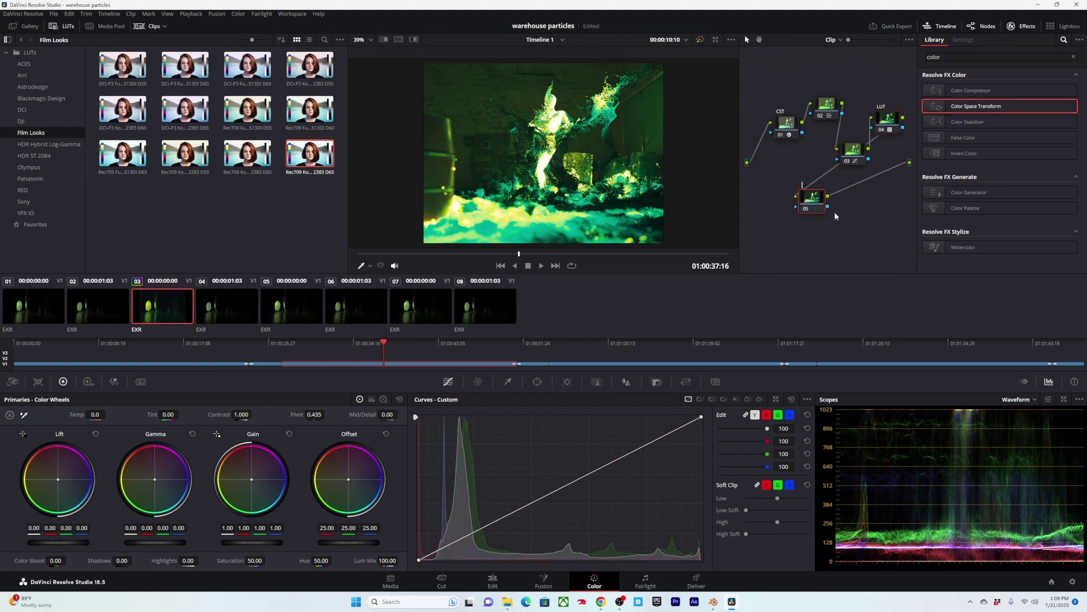
pyautogui.write('MB')
# Step: Apply the Motion Blur effect to the MB node, set its motion estimation type to Better and save the project
pyautogui.doubleClick(934, 57)
pyautogui.write('motion')
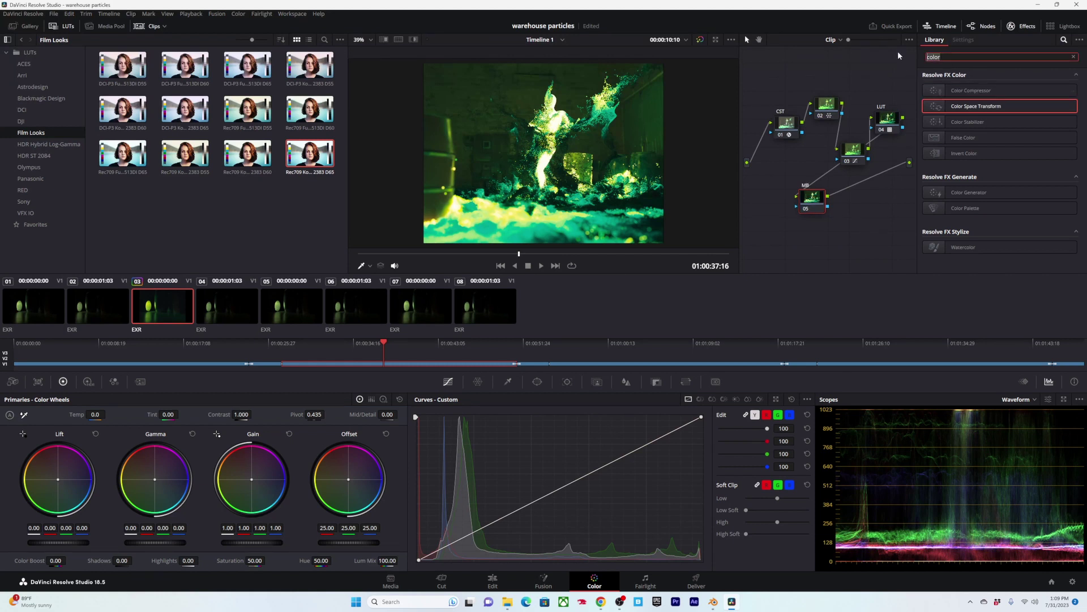
pyautogui.write(' bl')
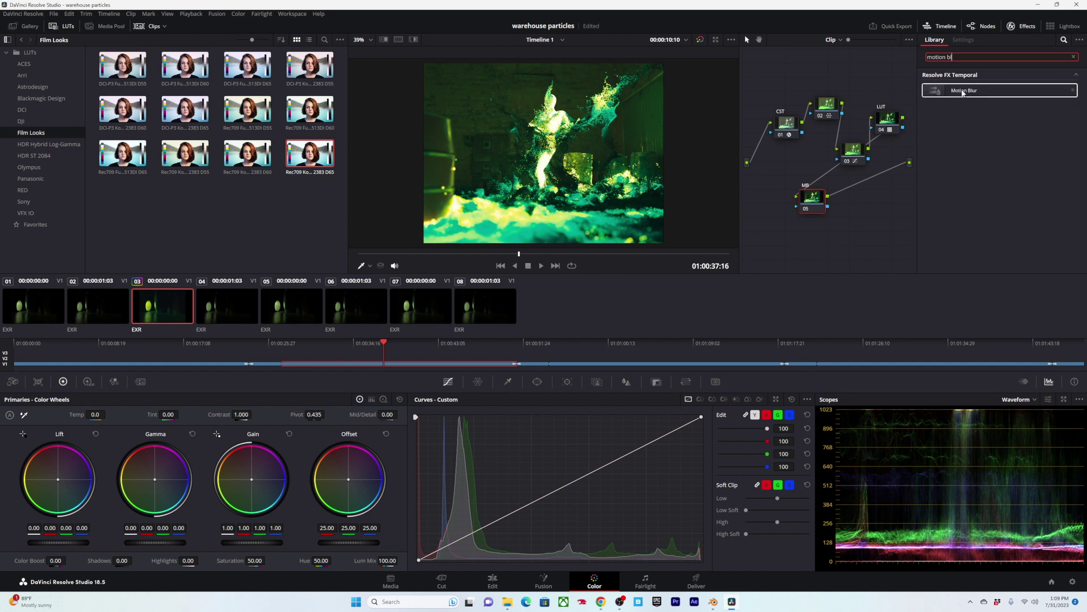
pyautogui.moveTo(967, 91); pyautogui.dragTo(828, 189)
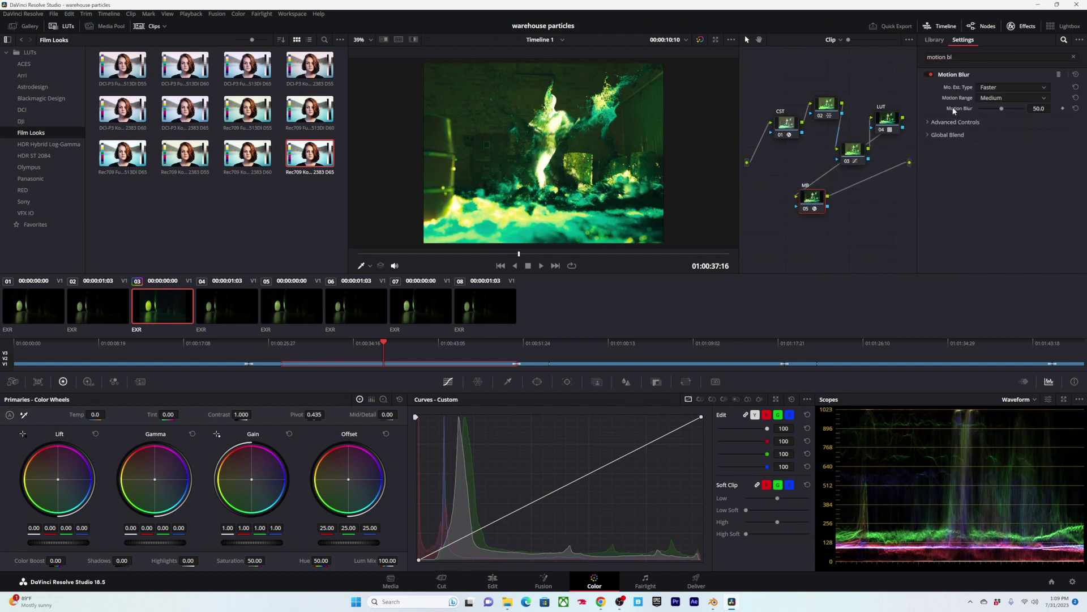
pyautogui.click(1006, 87)
pyautogui.click(993, 108)
pyautogui.hotkey('ctrl', 's')
# Step: Inspect the motion blur on several frames across the clip
pyautogui.click(485, 254)
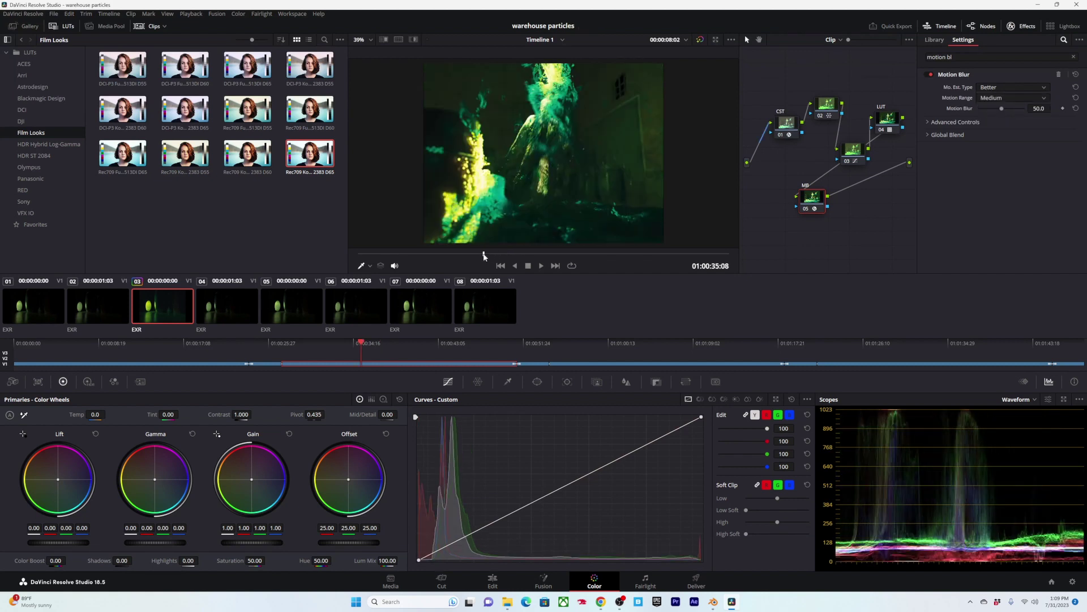
pyautogui.moveTo(481, 256); pyautogui.dragTo(538, 255)
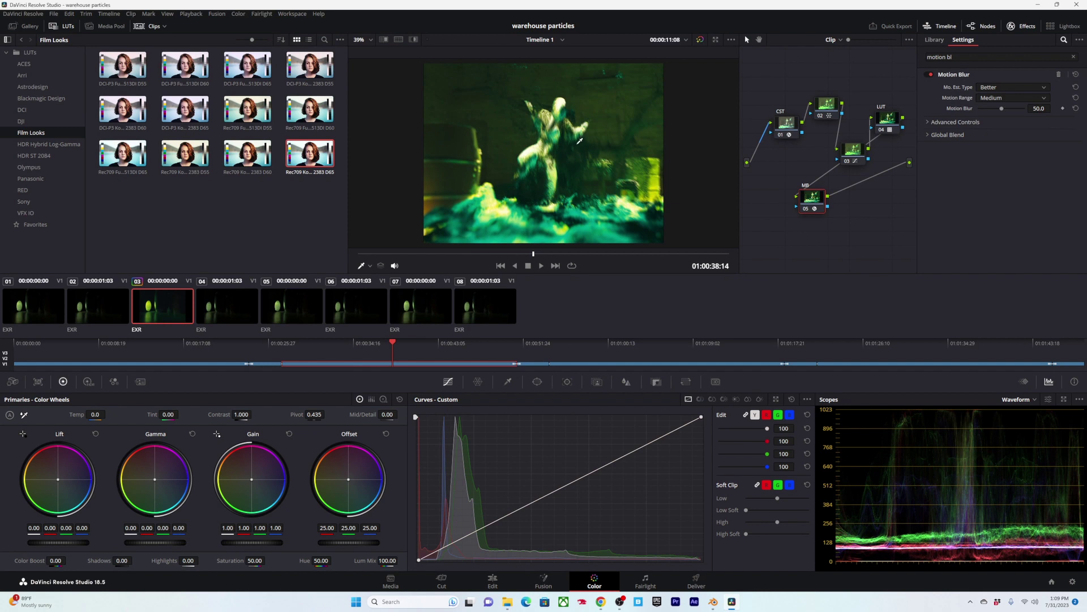
pyautogui.scroll(-1, 577, 143)
pyautogui.moveTo(531, 254); pyautogui.dragTo(537, 255)
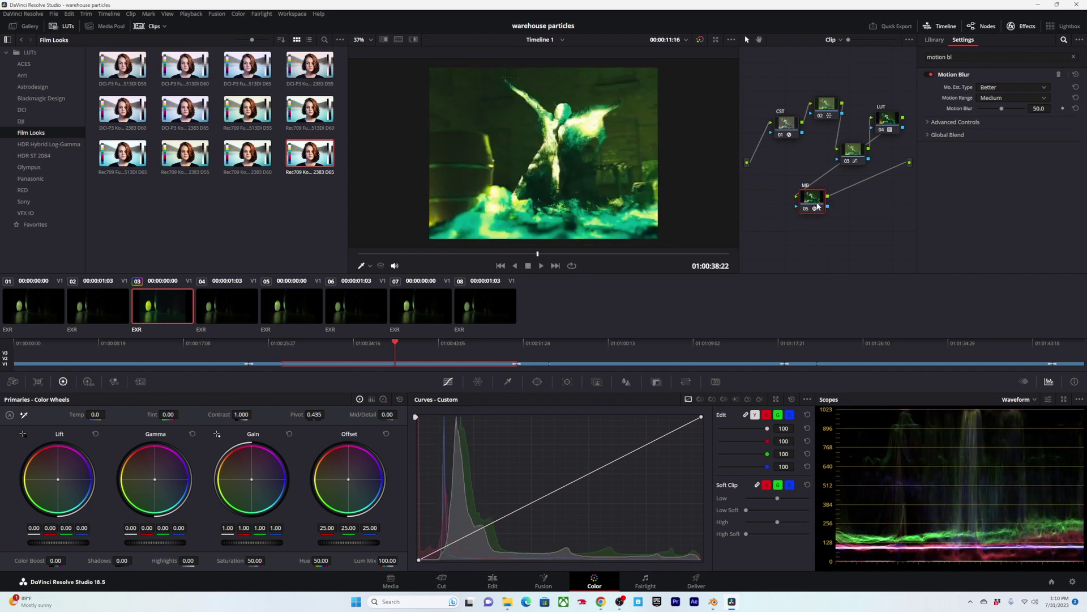
# Step: Add a serial node after the MB node, place it beside that node and apply the Glow effect to it
pyautogui.hotkey('alt', 's')
pyautogui.moveTo(860, 201); pyautogui.dragTo(864, 218)
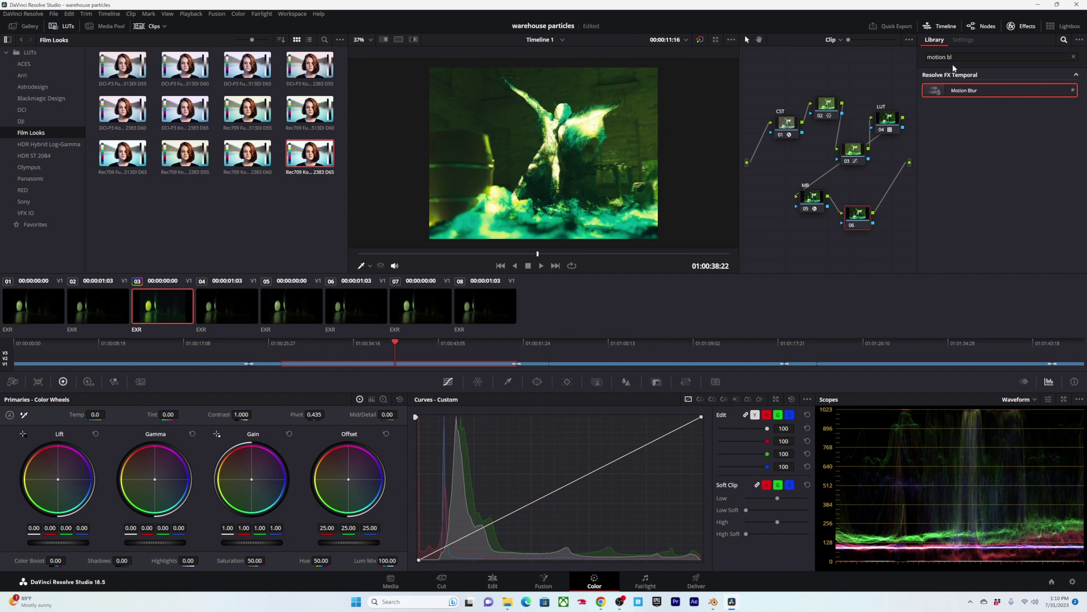
pyautogui.moveTo(956, 58); pyautogui.dragTo(914, 50)
pyautogui.hotkey('ctrl', 'a')
pyautogui.write('gl')
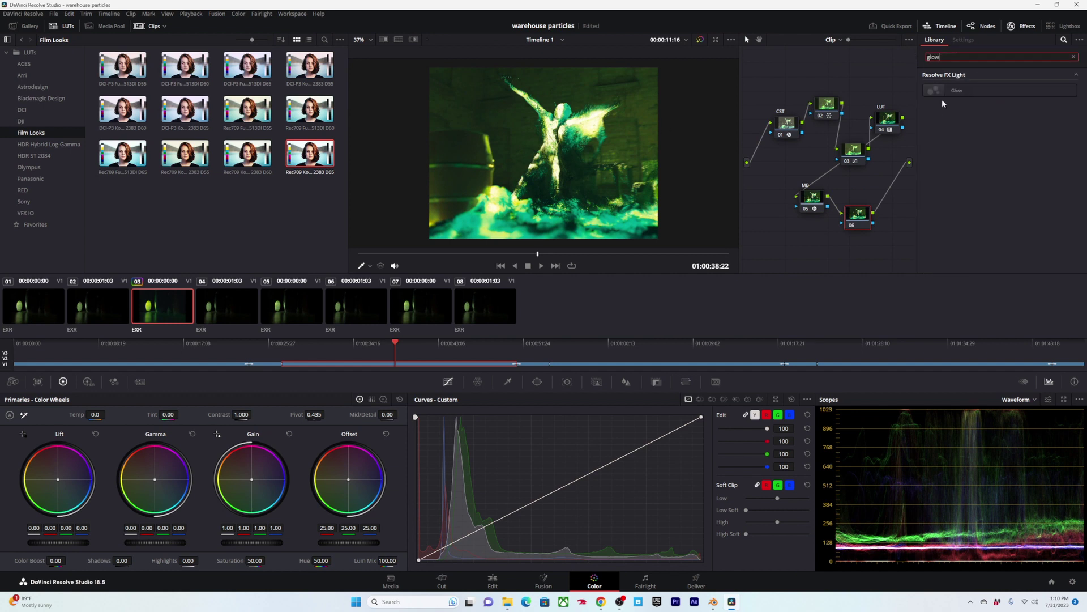
pyautogui.moveTo(946, 91); pyautogui.dragTo(856, 213)
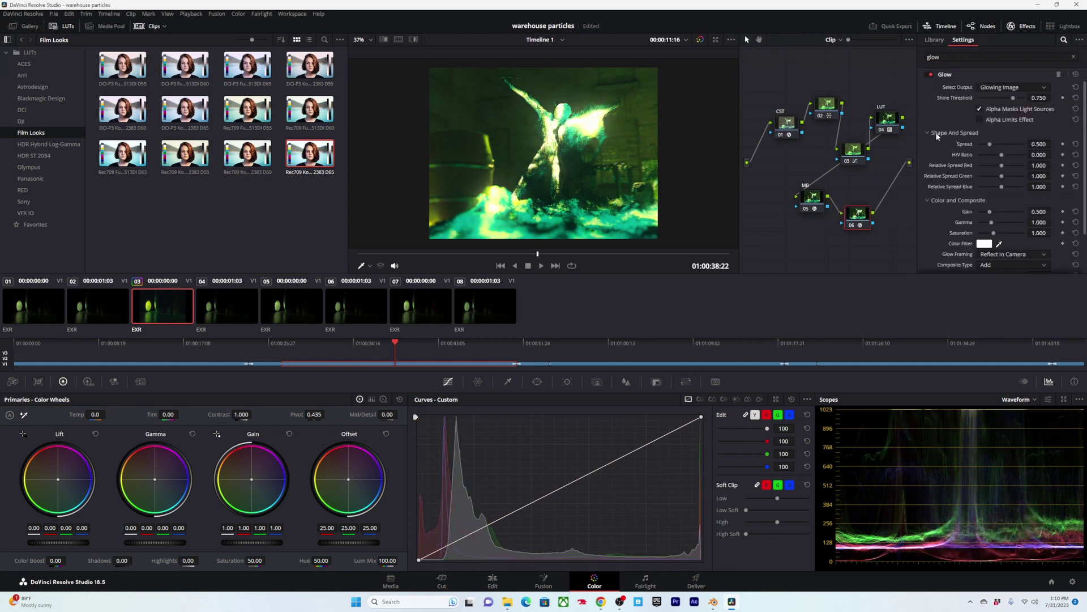
# Step: Raise the Glow effect's shine threshold to 0.927 and check the glow on other frames of the clip
pyautogui.moveTo(1013, 98); pyautogui.dragTo(1023, 99)
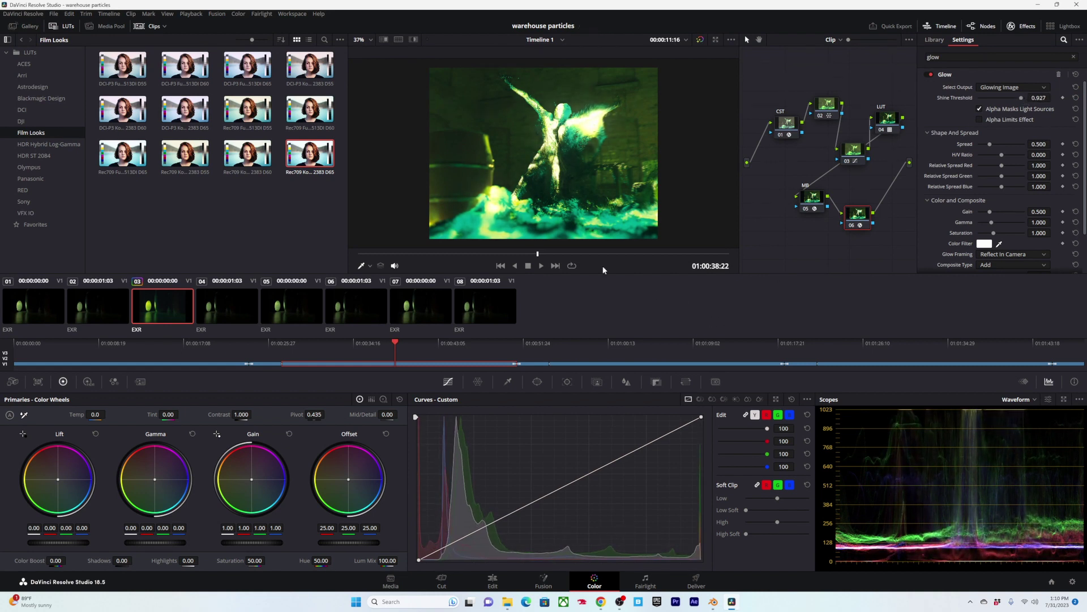
pyautogui.moveTo(539, 252); pyautogui.dragTo(685, 254)
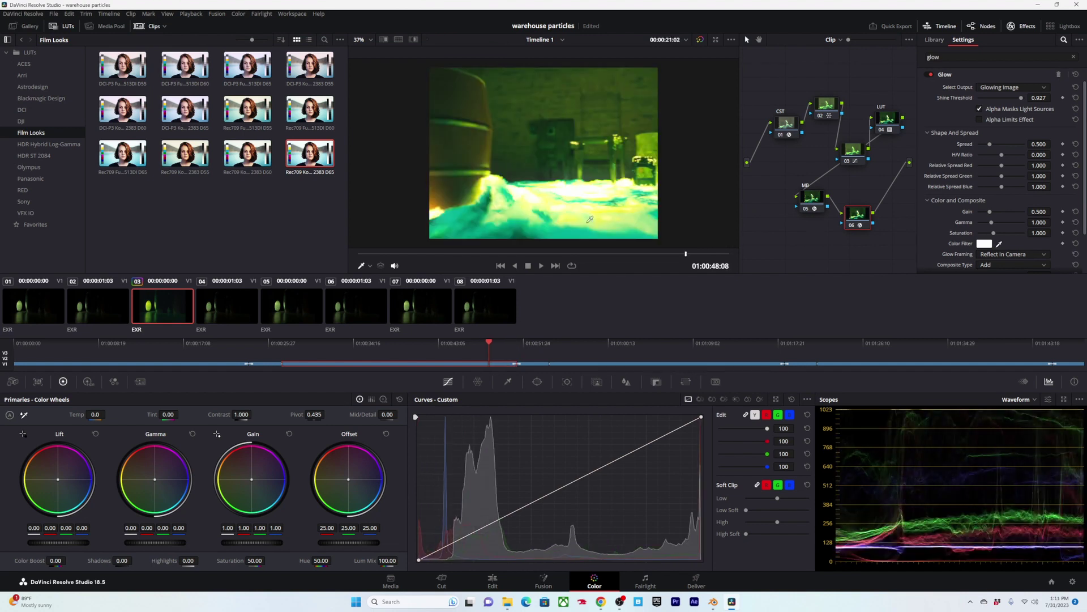
pyautogui.moveTo(686, 256)
pyautogui.mouseDown()
pyautogui.moveTo(700, 254)
pyautogui.moveTo(562, 243)
pyautogui.moveTo(682, 248)
pyautogui.moveTo(674, 253)
pyautogui.mouseUp()
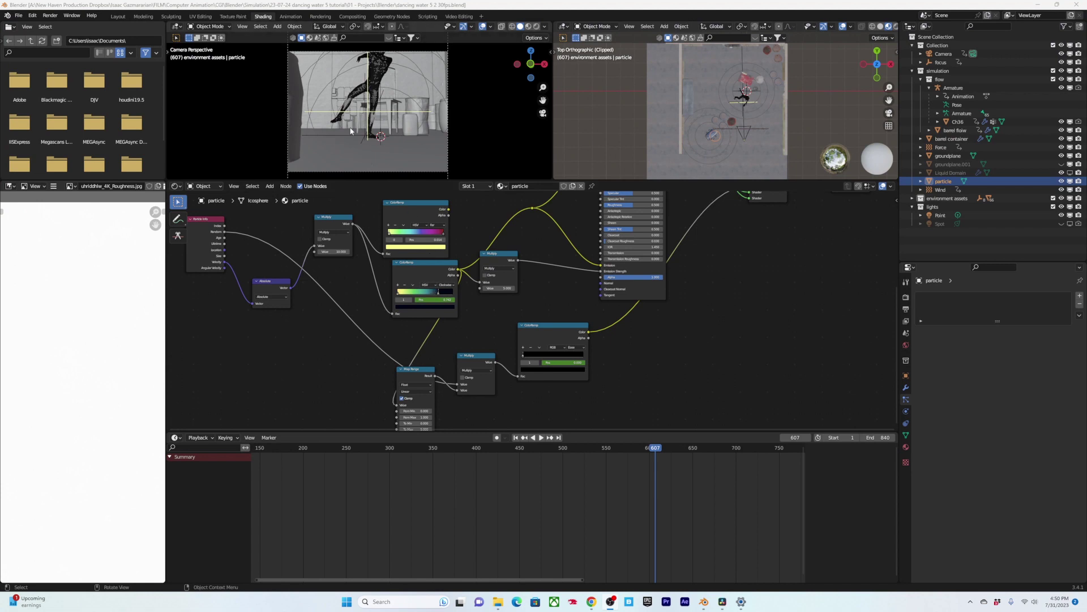
# Step: In Blender, go to frame 665 and examine the particle material's keyframed HSV ColorRamp and the nodes it connects to
pyautogui.moveTo(655, 448); pyautogui.dragTo(673, 448)
pyautogui.moveTo(467, 320); pyautogui.dragTo(536, 359, button='middle')
pyautogui.scroll(5, 531, 286)
pyautogui.click(468, 199)
pyautogui.moveTo(674, 458); pyautogui.dragTo(707, 451)
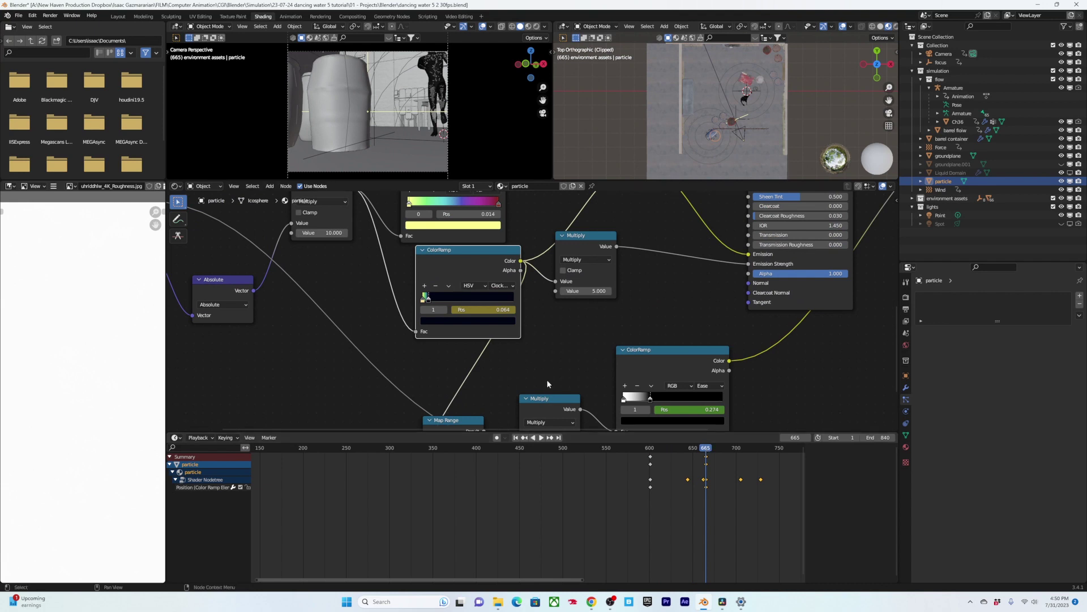
pyautogui.scroll(-4, 547, 383)
pyautogui.moveTo(542, 334); pyautogui.dragTo(527, 278, button='middle')
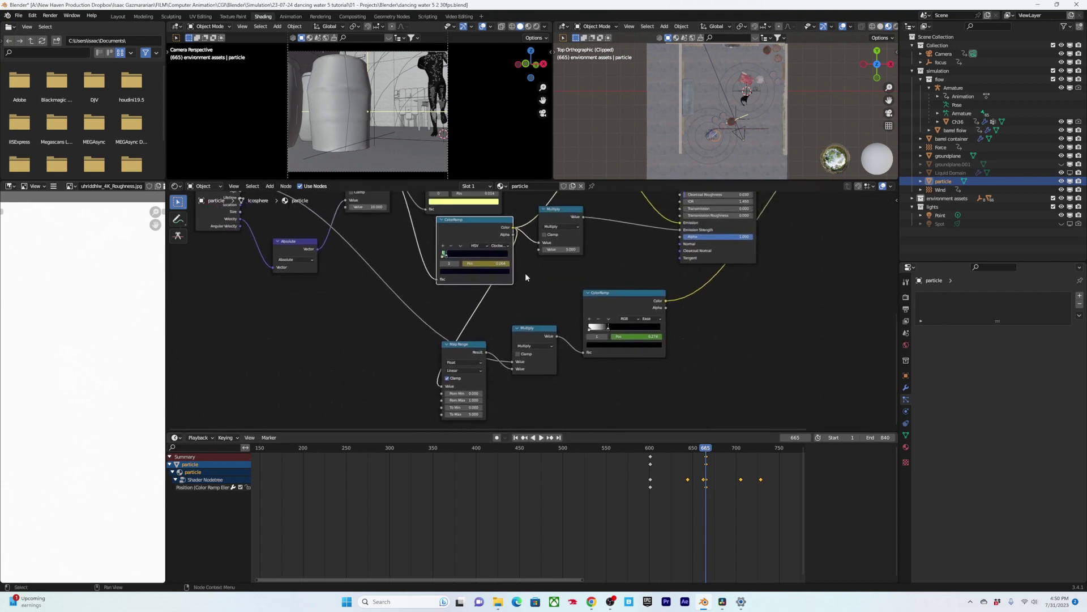
pyautogui.scroll(2, 526, 274)
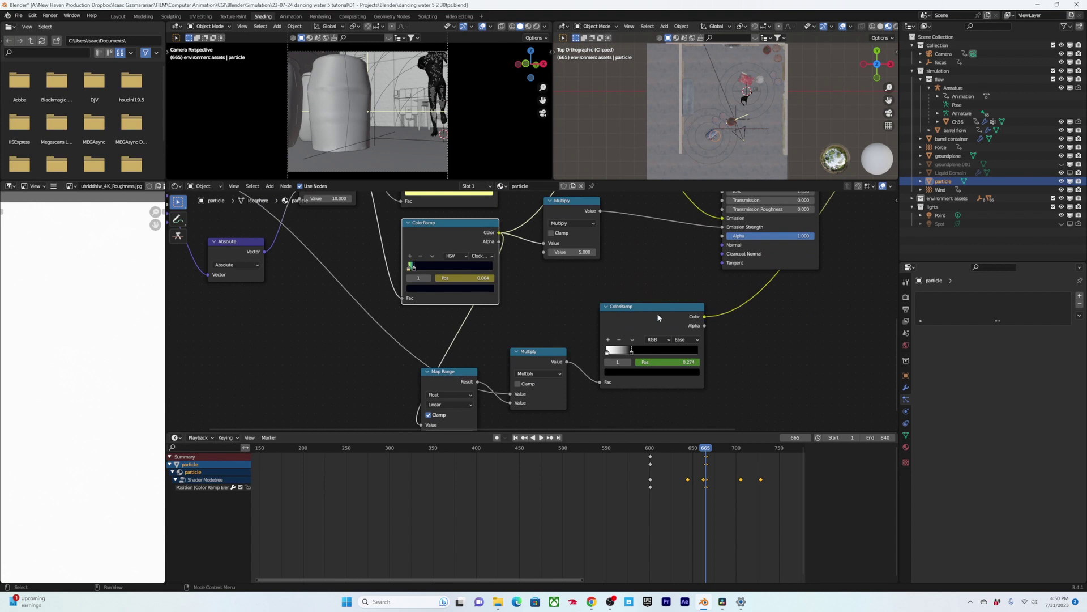
pyautogui.moveTo(707, 309); pyautogui.dragTo(519, 356, button='middle')
pyautogui.moveTo(408, 320); pyautogui.dragTo(538, 290, button='middle')
pyautogui.scroll(4, 434, 269)
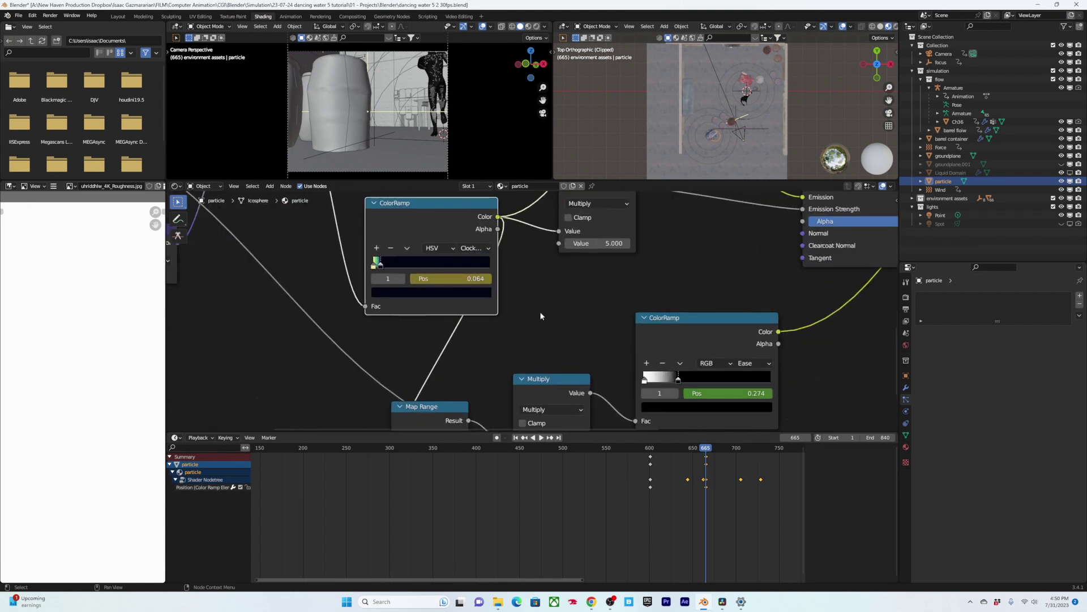
pyautogui.scroll(-3, 541, 315)
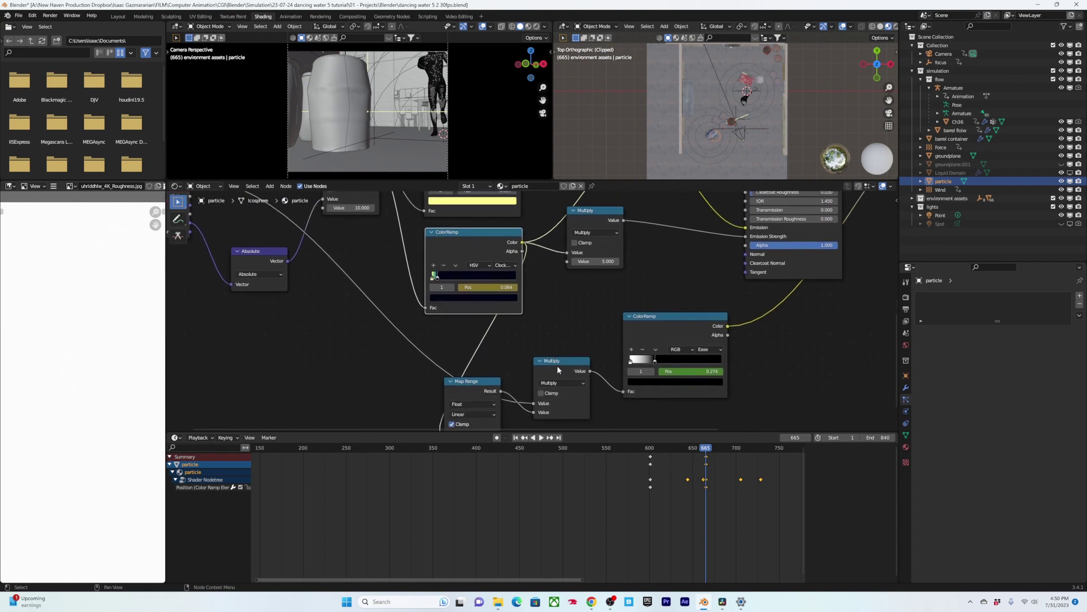
# Step: Examine the Multiply node and the keyframed RGB ColorRamp, and trace the ramp's output to the Mix Shader factor
pyautogui.click(557, 369)
pyautogui.scroll(-2, 325, 234)
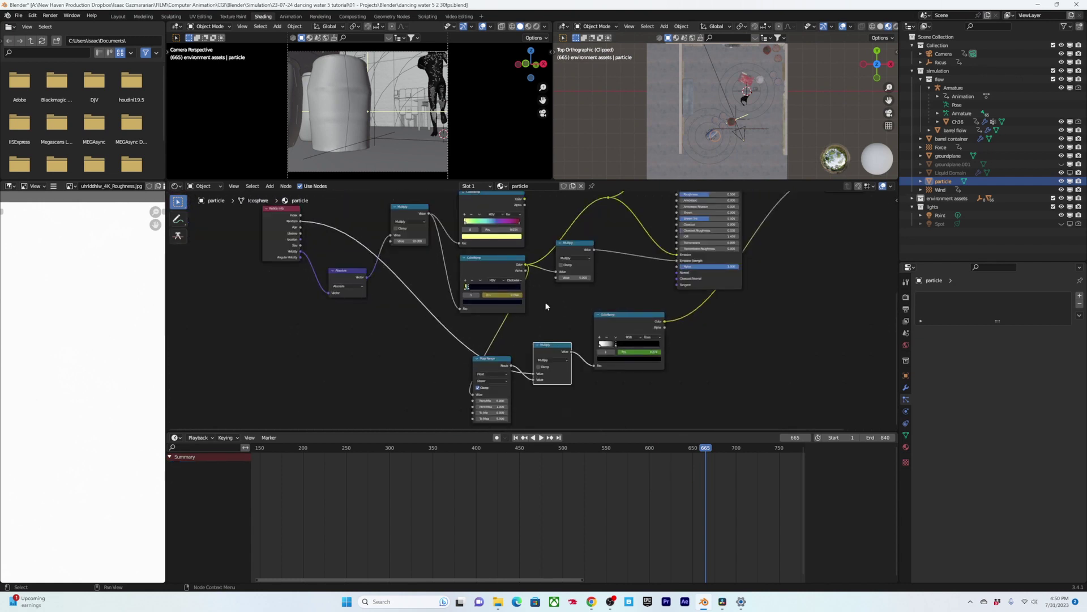
pyautogui.click(635, 334)
pyautogui.scroll(2, 634, 334)
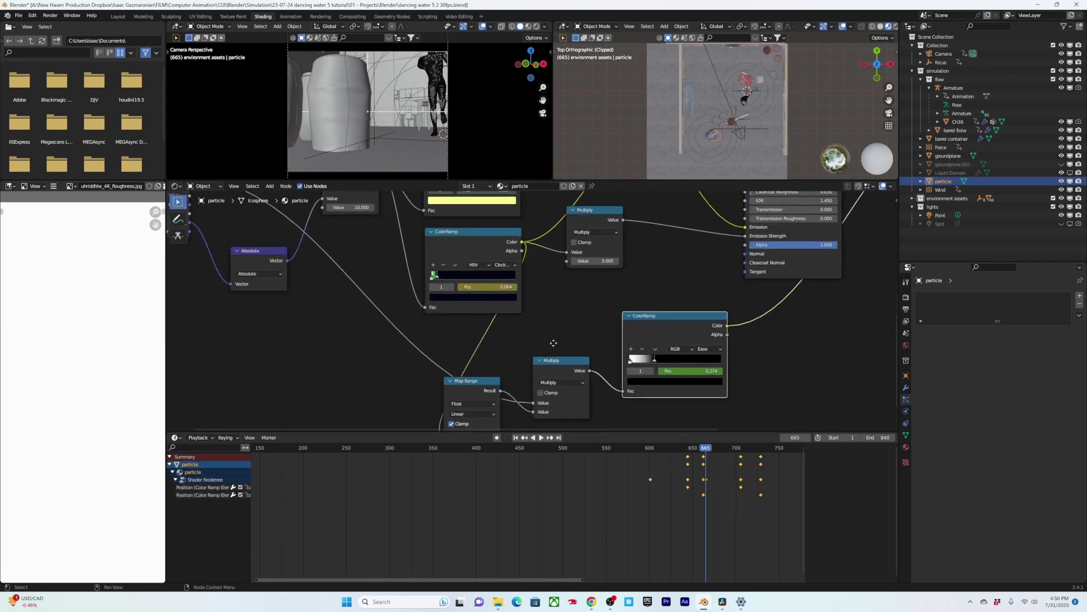
pyautogui.scroll(2, 494, 253)
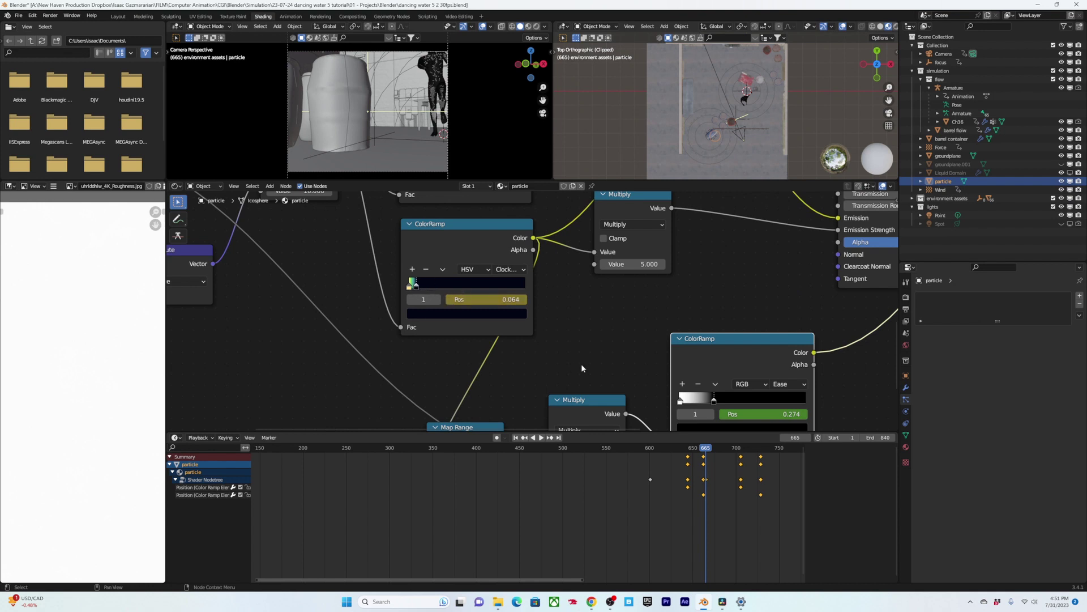
pyautogui.moveTo(582, 368); pyautogui.dragTo(530, 287, button='middle')
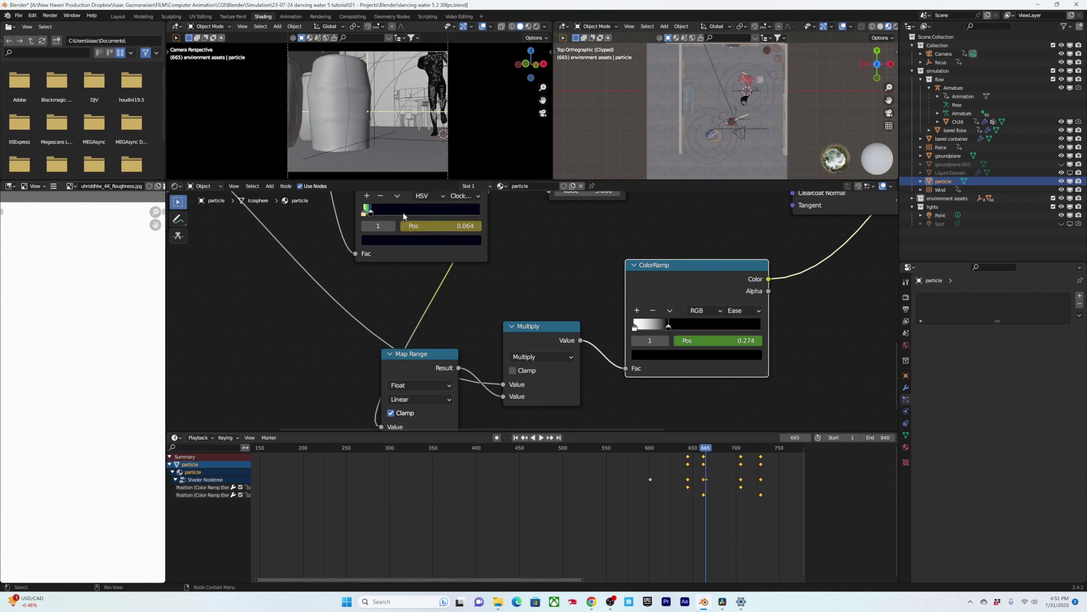
pyautogui.moveTo(747, 235); pyautogui.dragTo(592, 323, button='middle')
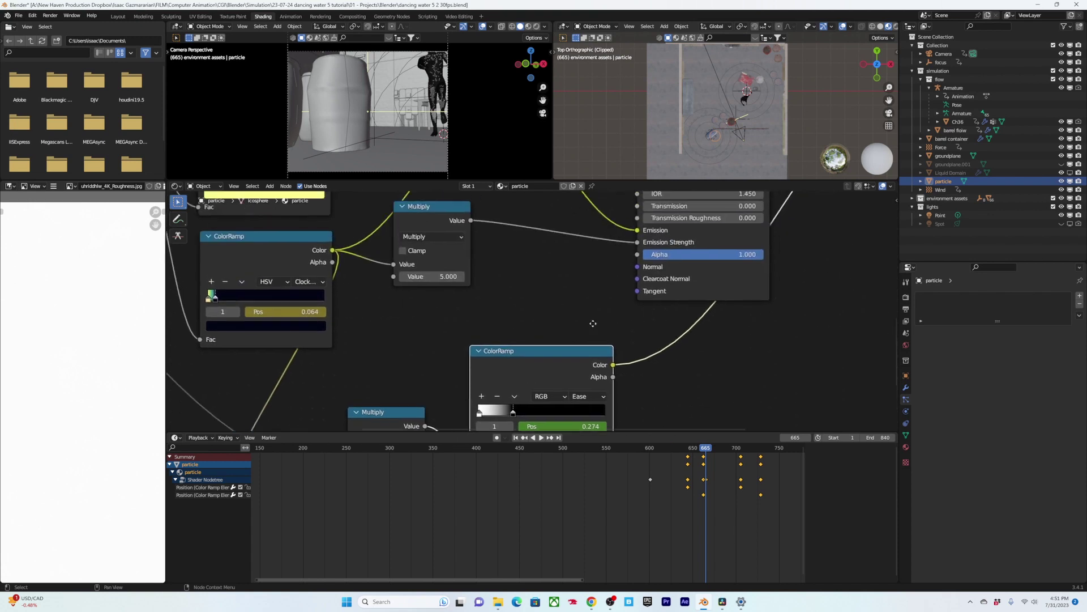
pyautogui.moveTo(794, 238); pyautogui.dragTo(607, 352, button='middle')
pyautogui.scroll(-5, 612, 351)
pyautogui.moveTo(712, 290); pyautogui.dragTo(675, 329, button='middle')
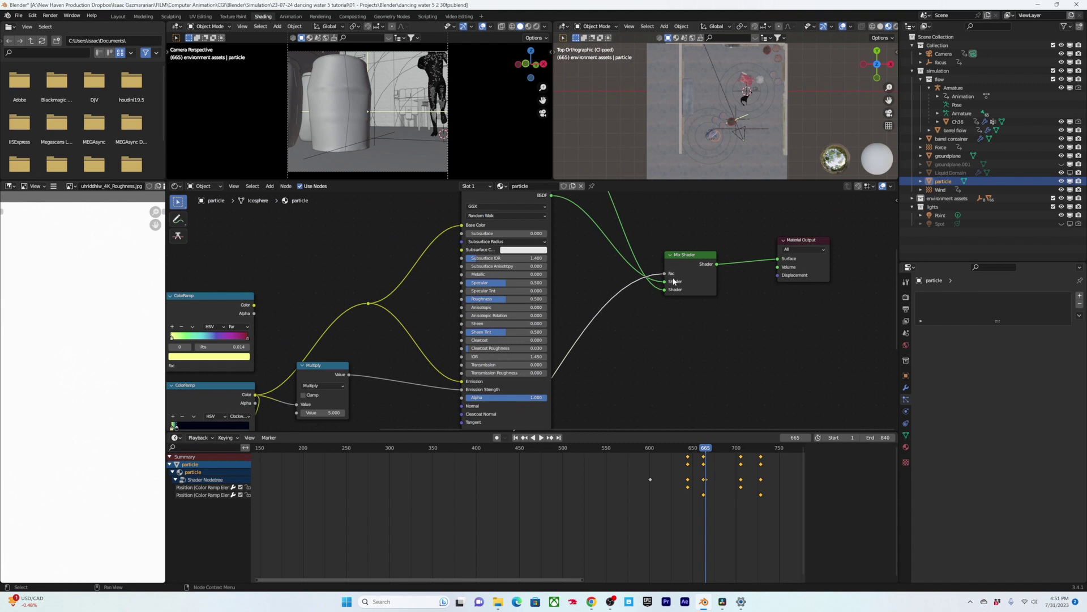
pyautogui.click(675, 282)
# Step: Trace the links back to the Map Range node and move it slightly farther from the Multiply node
pyautogui.moveTo(603, 195); pyautogui.dragTo(622, 283, button='middle')
pyautogui.moveTo(599, 350); pyautogui.dragTo(663, 247, button='middle')
pyautogui.moveTo(560, 349); pyautogui.dragTo(648, 286, button='middle')
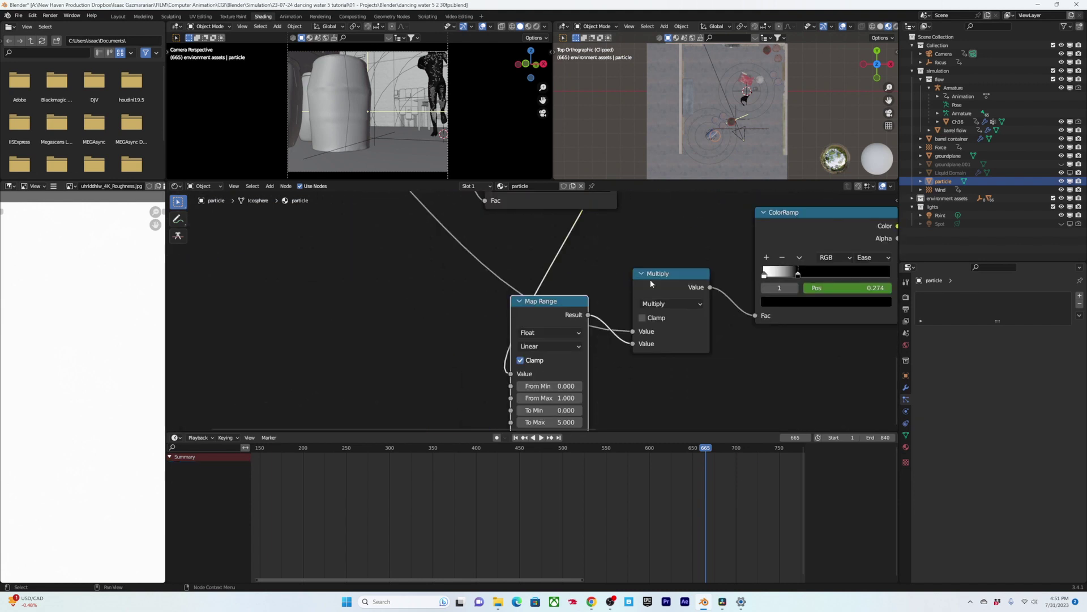
pyautogui.moveTo(650, 283); pyautogui.dragTo(531, 325, button='middle')
pyautogui.scroll(-6, 532, 325)
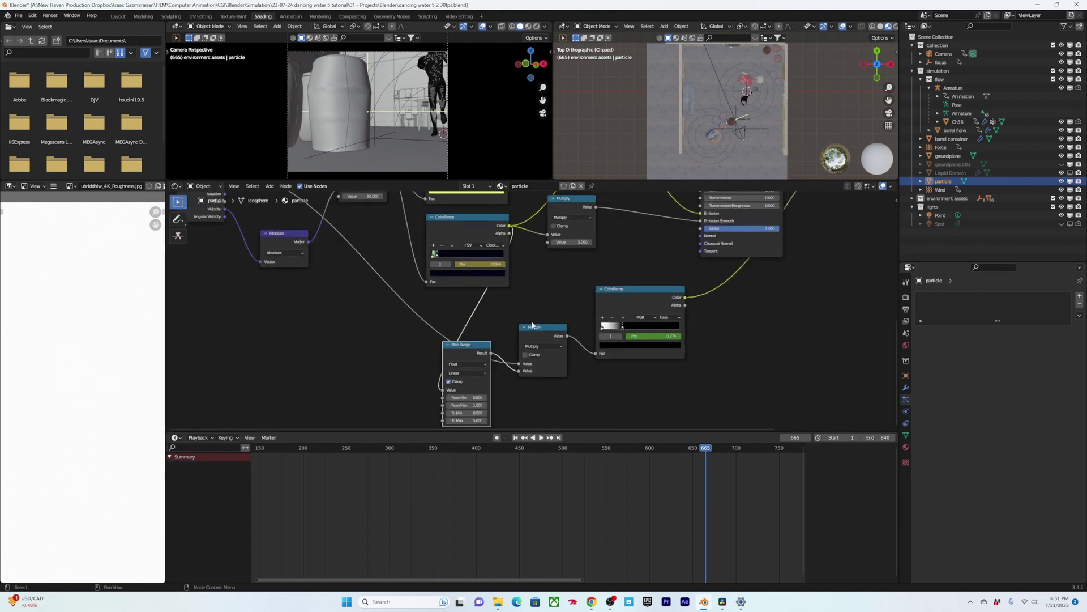
pyautogui.scroll(3, 526, 325)
pyautogui.moveTo(443, 372); pyautogui.dragTo(522, 324, button='middle')
pyautogui.moveTo(520, 309); pyautogui.dragTo(495, 309)
pyautogui.moveTo(534, 279); pyautogui.dragTo(507, 288, button='middle')
pyautogui.scroll(2, 512, 310)
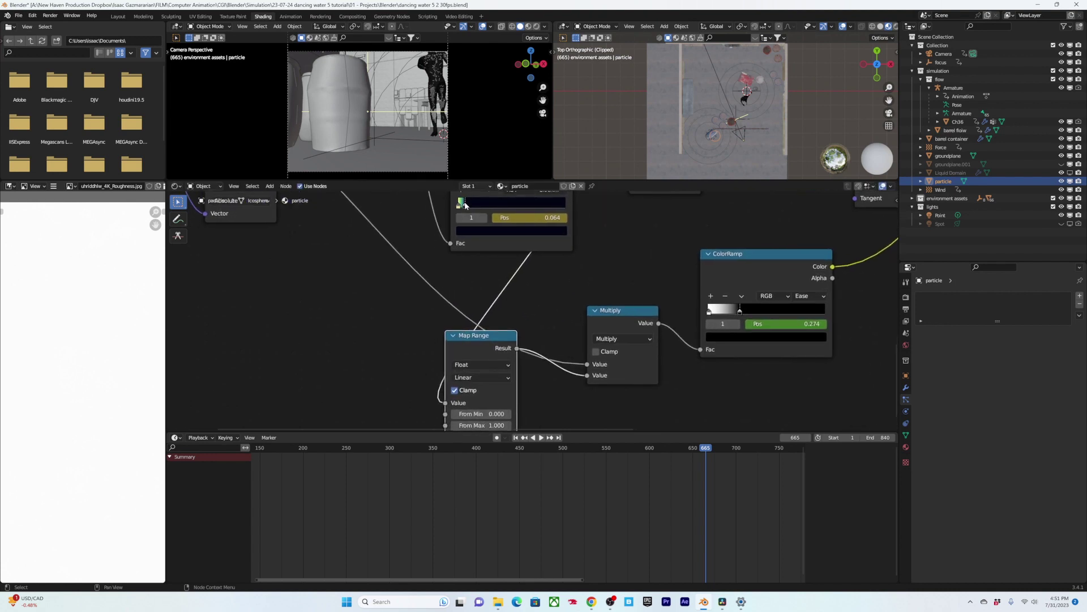
# Step: Examine the Map Range node's input and output range settings and the HSV ColorRamp feeding it
pyautogui.scroll(-1, 465, 205)
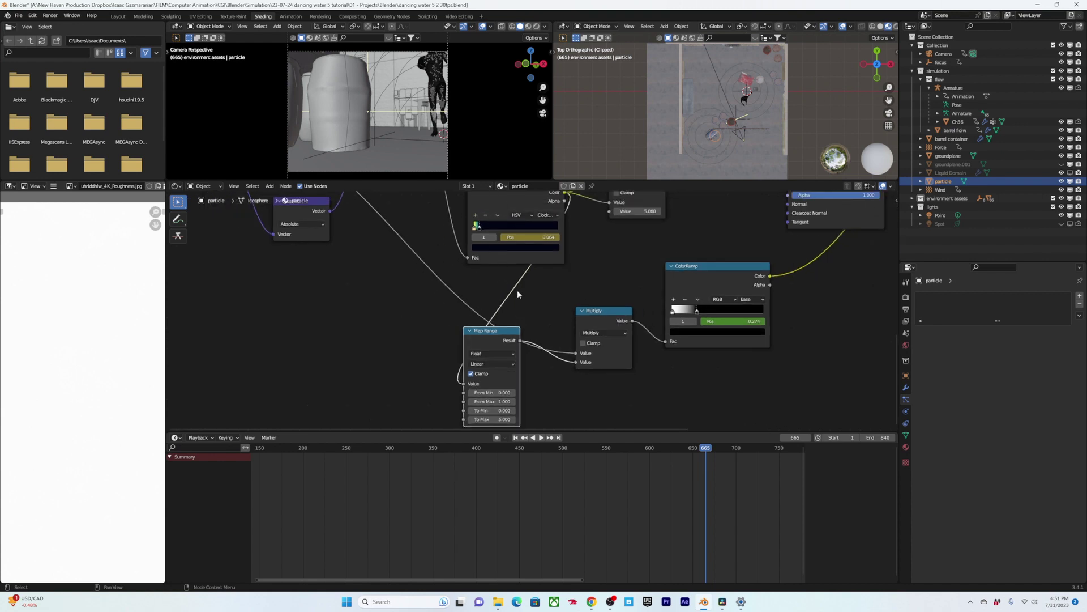
pyautogui.scroll(4, 534, 322)
pyautogui.moveTo(534, 320); pyautogui.dragTo(549, 255, button='middle')
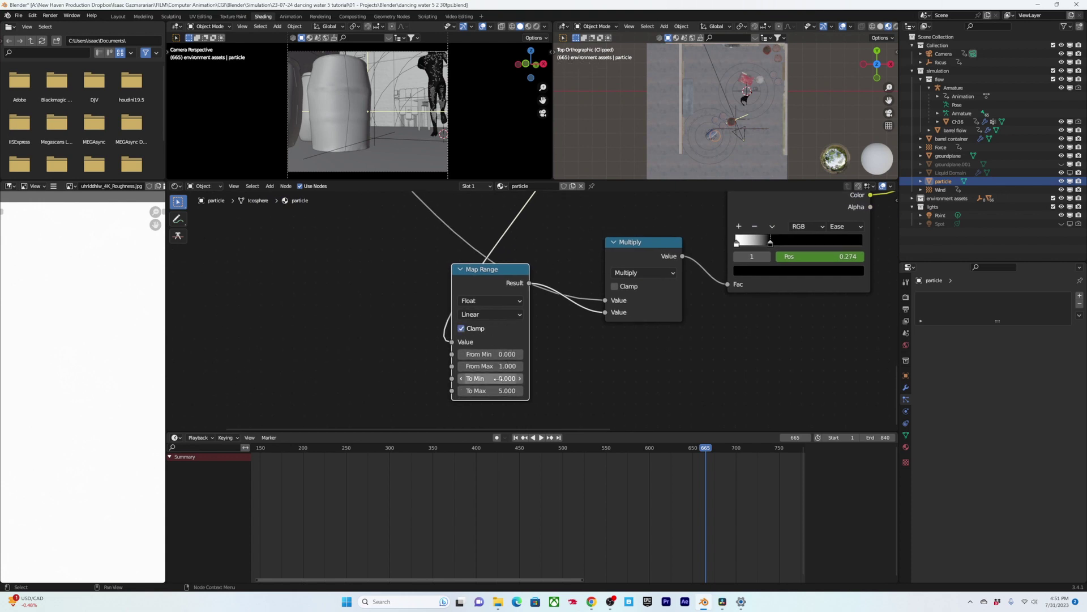
pyautogui.moveTo(545, 272); pyautogui.dragTo(538, 410, button='middle')
pyautogui.scroll(-4, 535, 312)
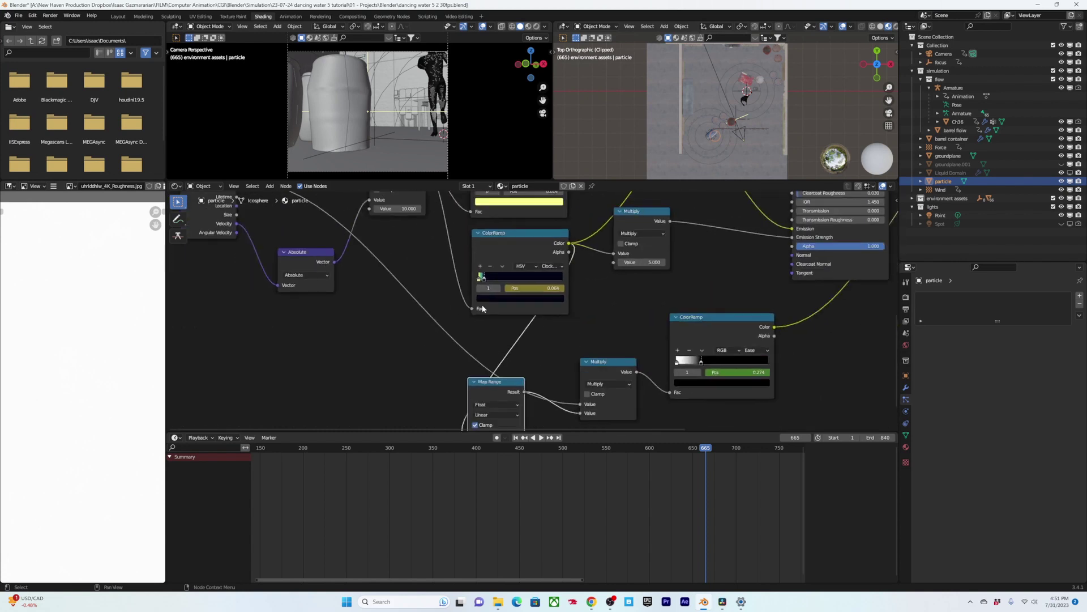
pyautogui.scroll(4, 536, 312)
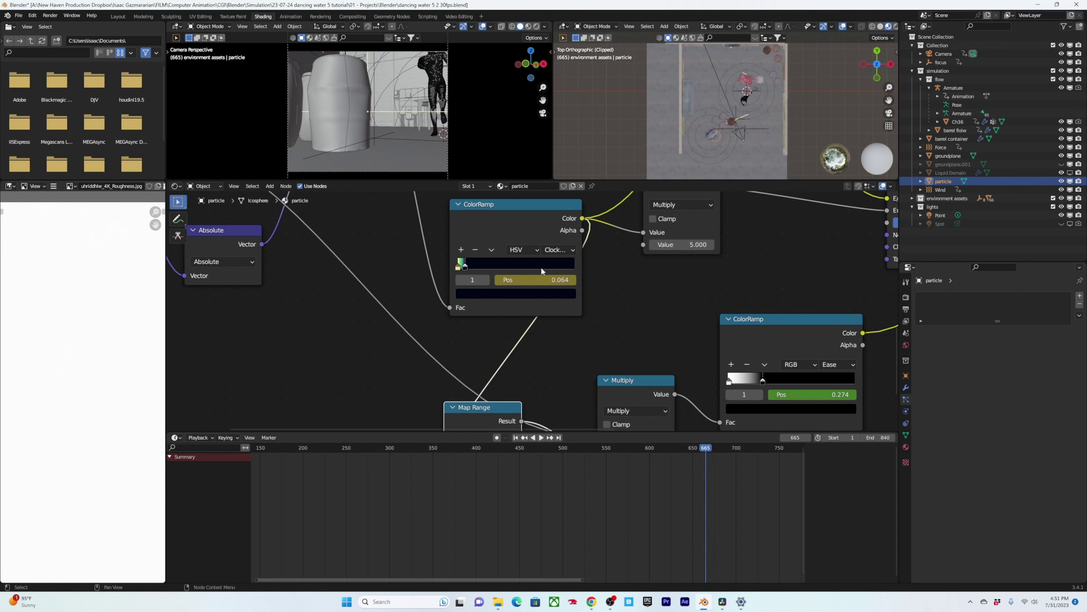
# Step: Select the HSV ColorRamp feeding the Map Range node to review its keyed position, and save the Blender file
pyautogui.scroll(-2, 566, 303)
pyautogui.click(517, 262)
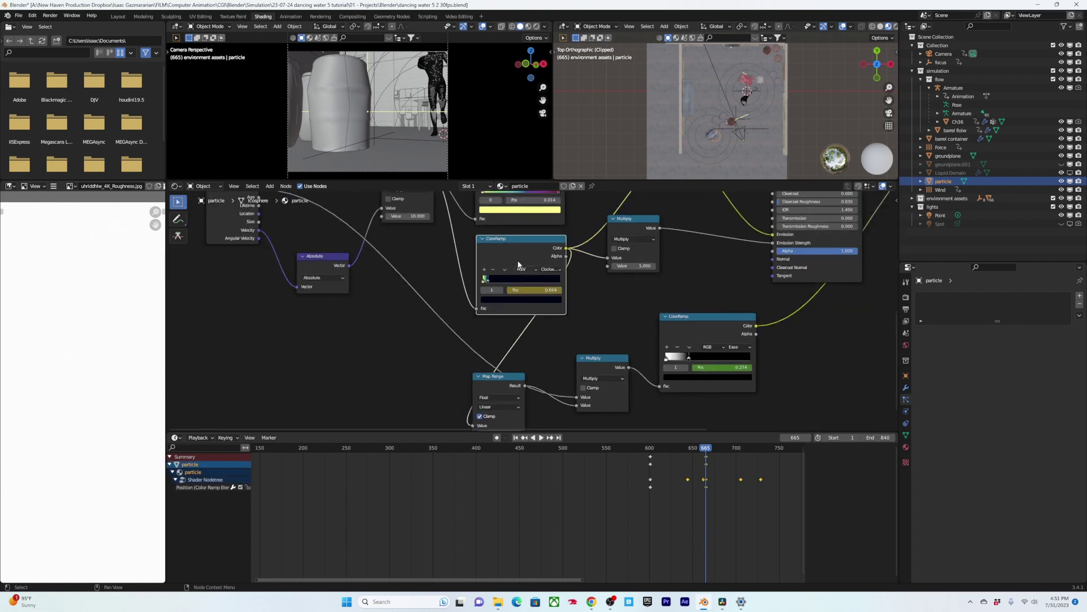
pyautogui.scroll(2, 520, 265)
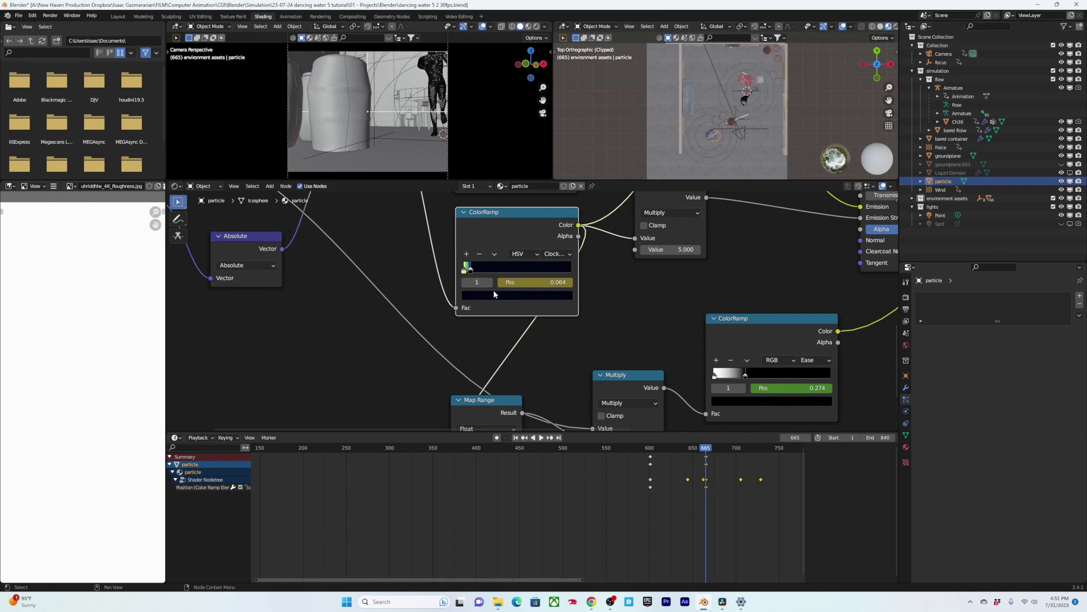
pyautogui.scroll(-2, 574, 286)
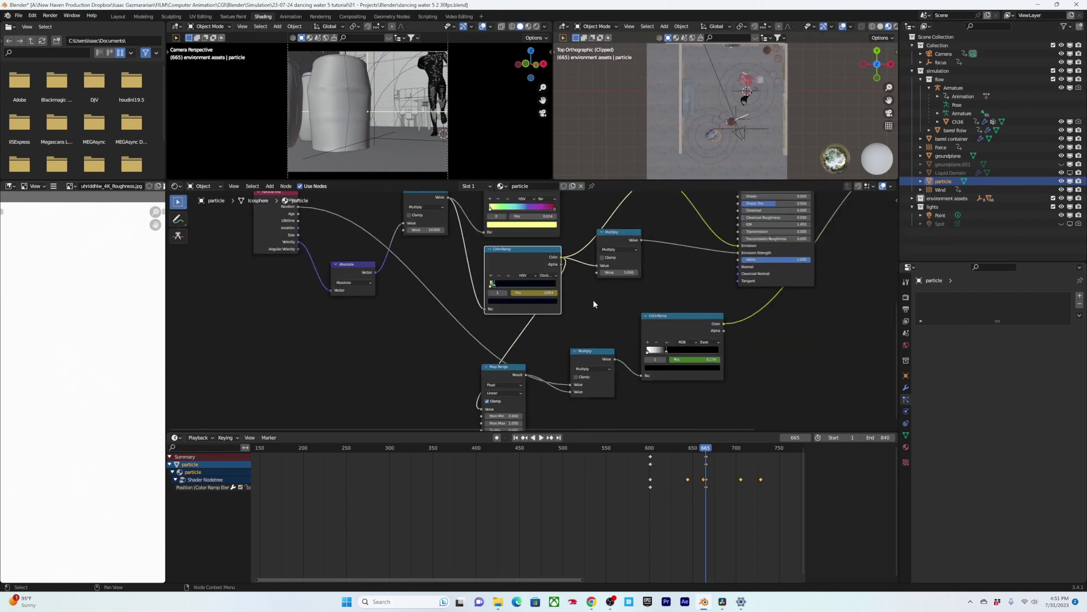
pyautogui.moveTo(594, 302); pyautogui.dragTo(581, 306, button='middle')
pyautogui.scroll(4, 579, 304)
pyautogui.hotkey('ctrl', 's')
pyautogui.scroll(-6, 590, 315)
pyautogui.moveTo(651, 283); pyautogui.dragTo(568, 323, button='middle')
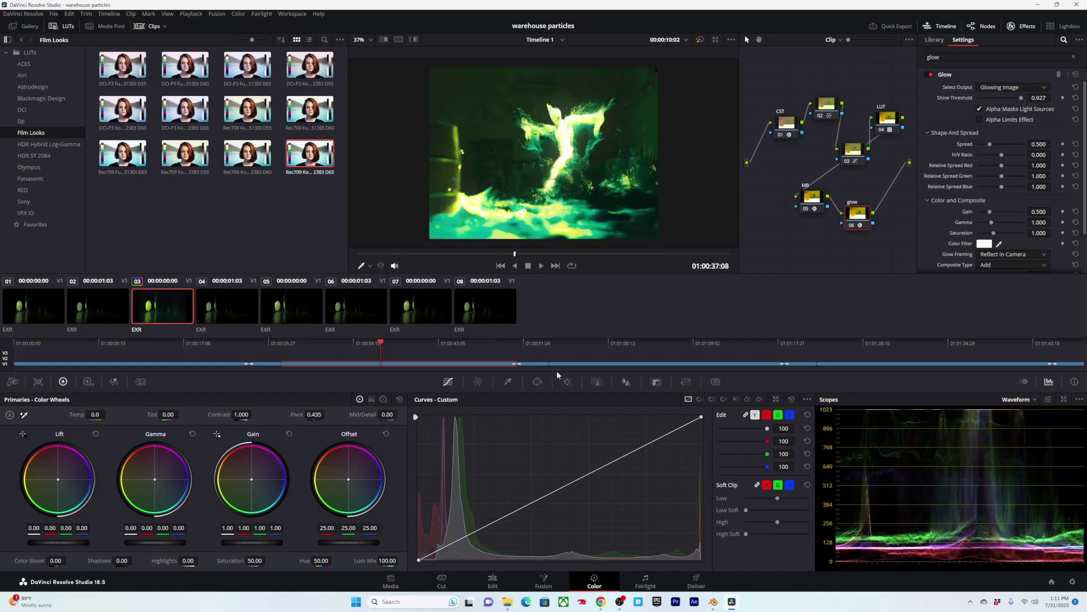
# Step: In DaVinci Resolve's edit timeline, paste the graded clip's Plugins and Color Correction attributes onto all eight video clips
pyautogui.click(493, 581)
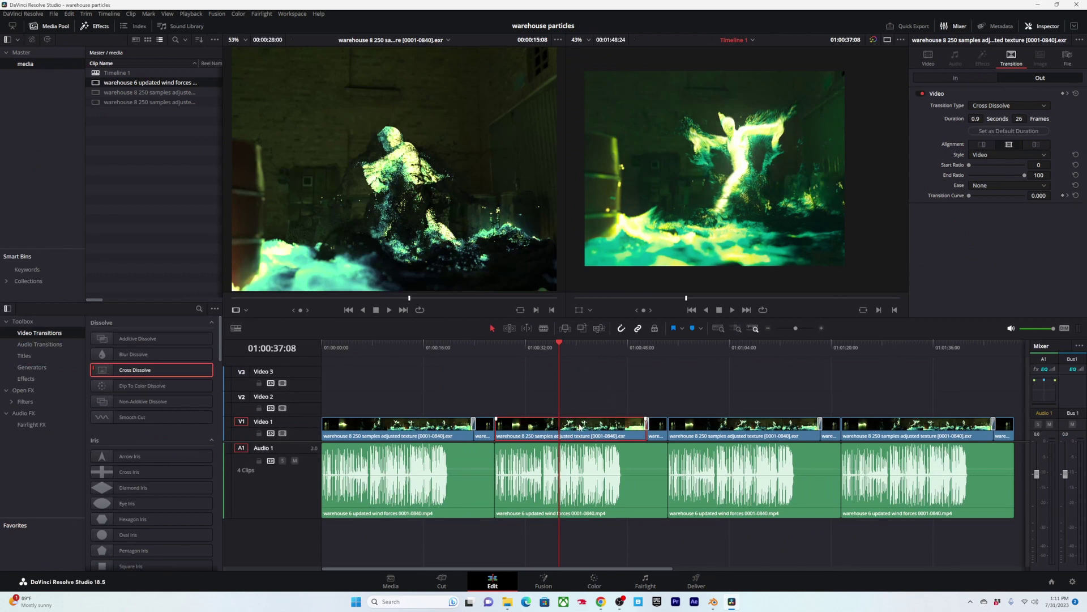
pyautogui.keyDown('alt'); pyautogui.scroll(-1, 533, 426); pyautogui.keyUp('alt')
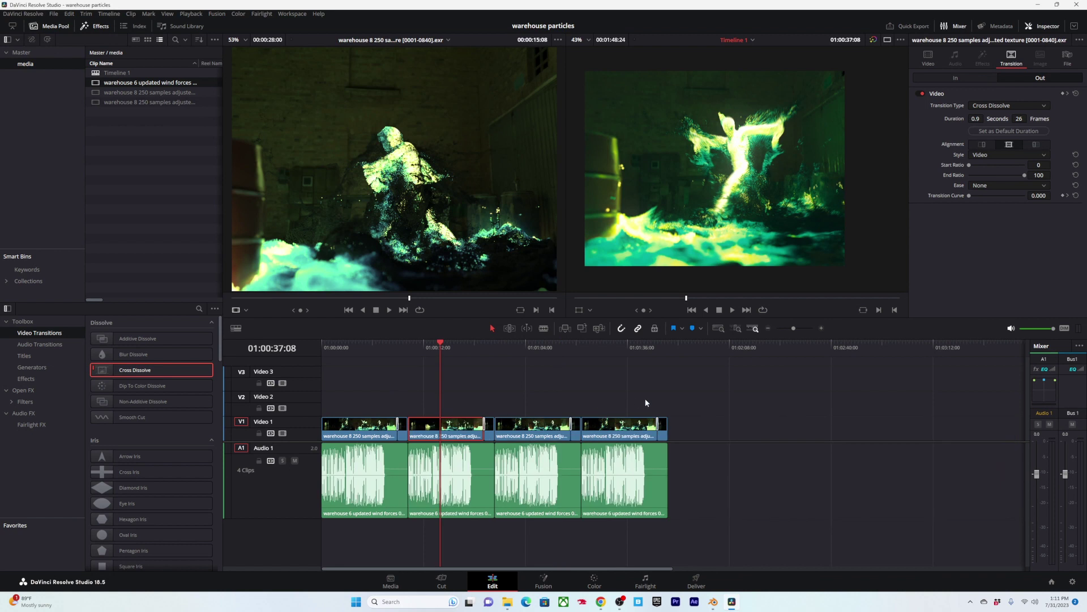
pyautogui.moveTo(688, 398); pyautogui.dragTo(358, 431)
pyautogui.hotkey('alt', 'v')
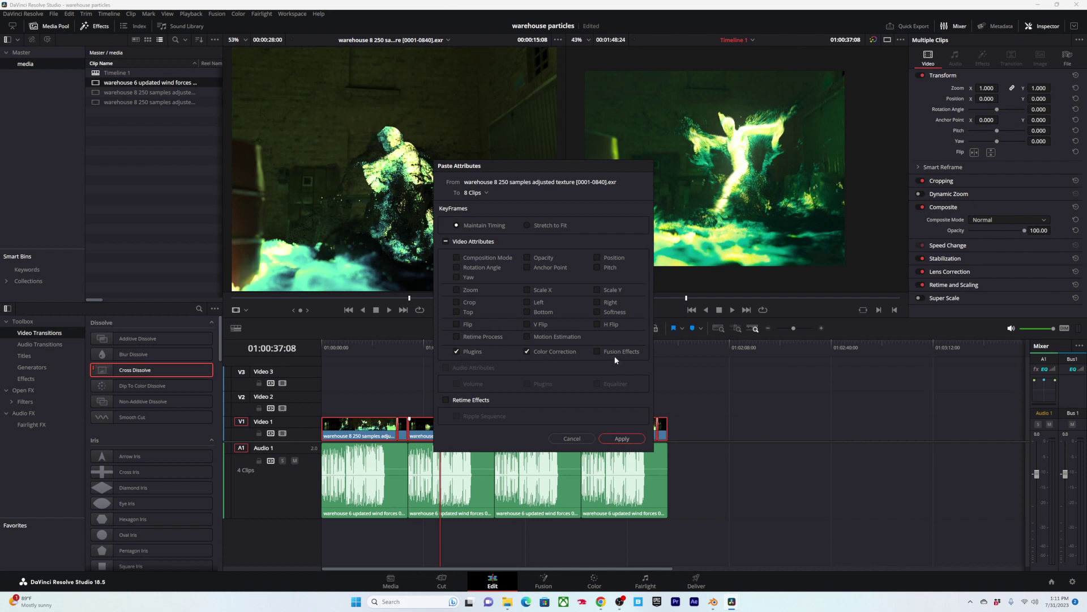
pyautogui.click(631, 440)
pyautogui.click(500, 406)
pyautogui.keyDown('alt'); pyautogui.scroll(1, 487, 394); pyautogui.keyUp('alt')
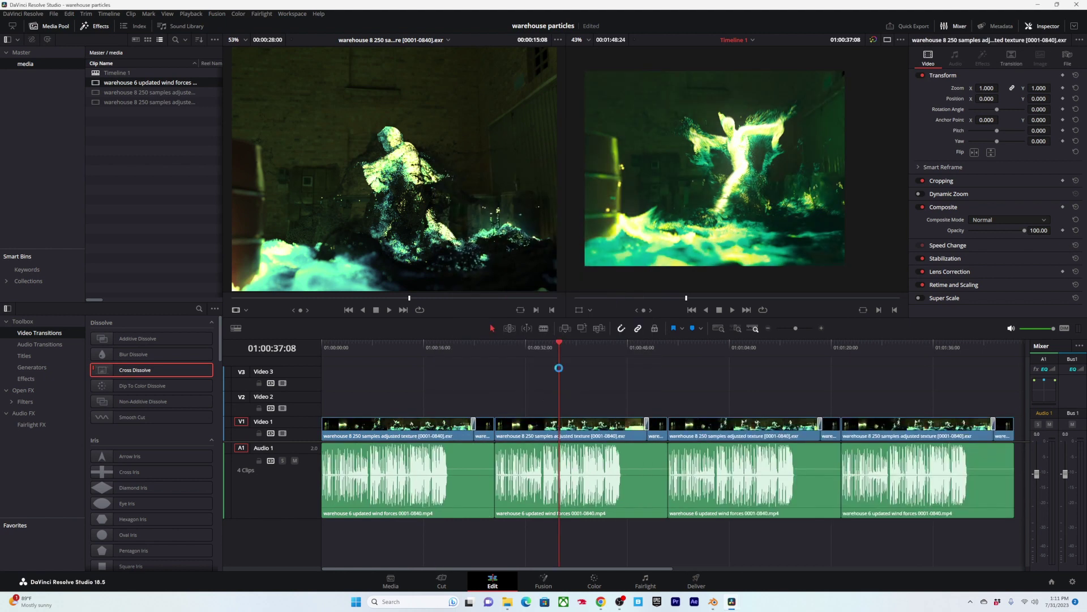
# Step: Check the pasted grade on several frames of the first clip and in its node graph
pyautogui.click(446, 351)
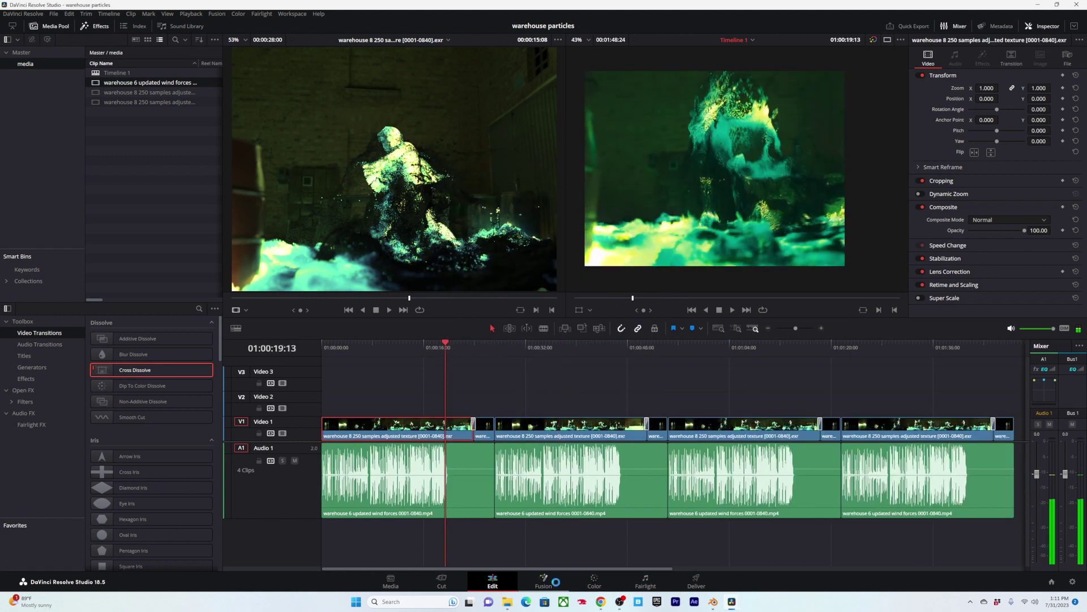
pyautogui.click(594, 582)
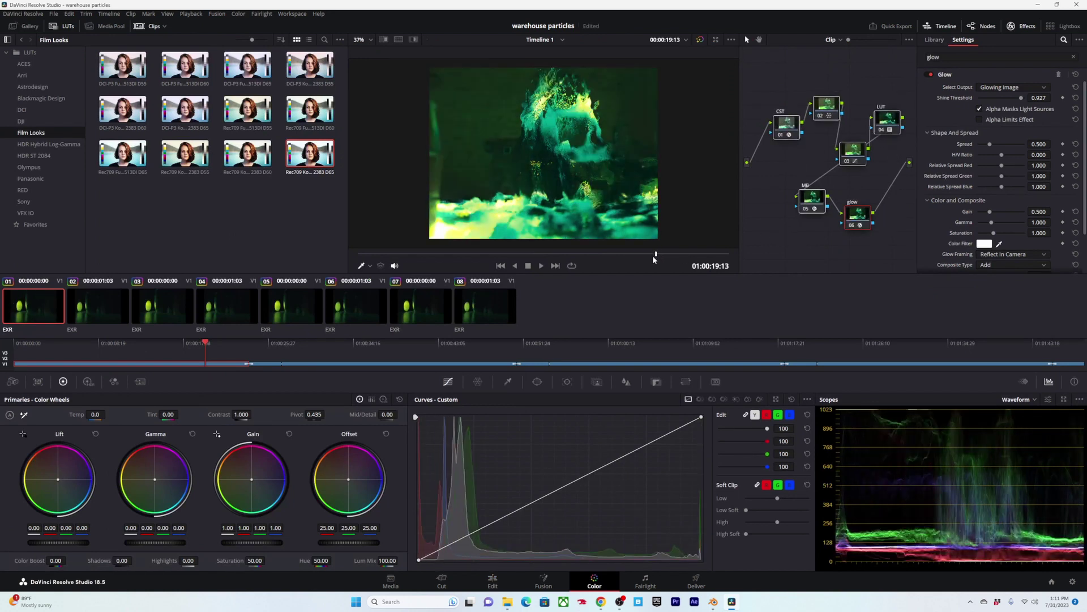
pyautogui.moveTo(655, 255); pyautogui.dragTo(533, 255)
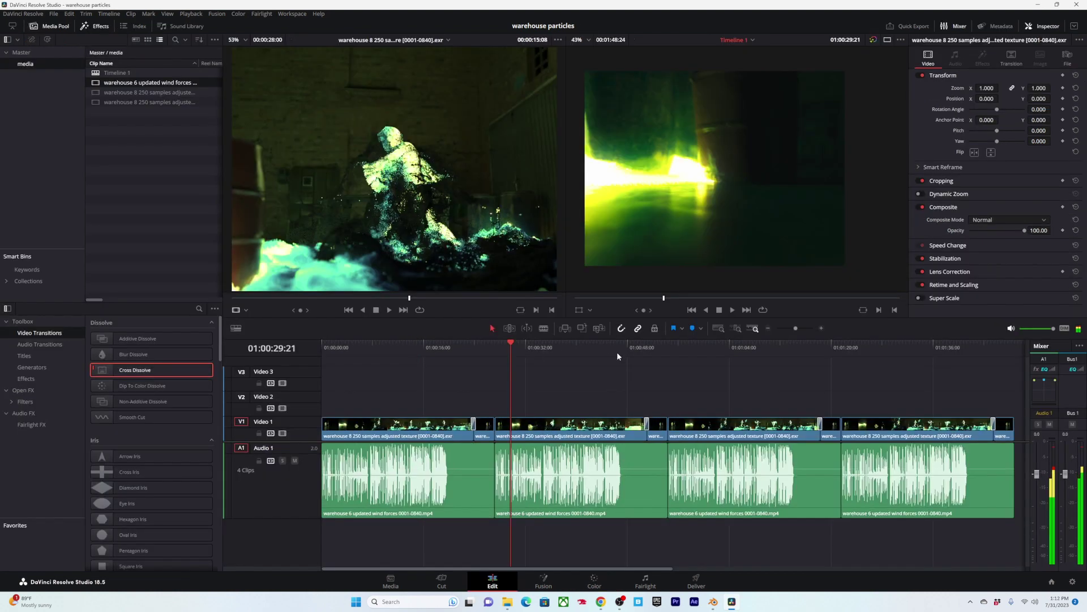
# Step: Park the playhead on the cross dissolve at 01:00:50:20, where the second repetition leads into the blank clip, and save the project
pyautogui.moveTo(510, 347); pyautogui.dragTo(642, 364)
pyautogui.keyDown('alt'); pyautogui.scroll(-1, 638, 369); pyautogui.keyUp('alt')
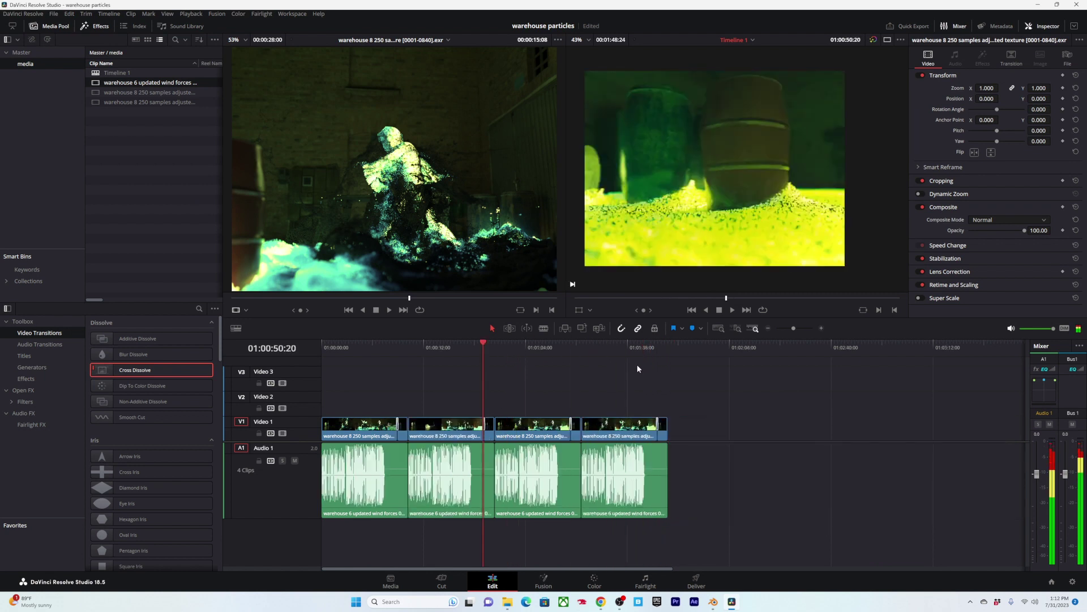
pyautogui.hotkey('ctrl', '=')
pyautogui.hotkey('ctrl', '-')
pyautogui.hotkey('ctrl', '=')
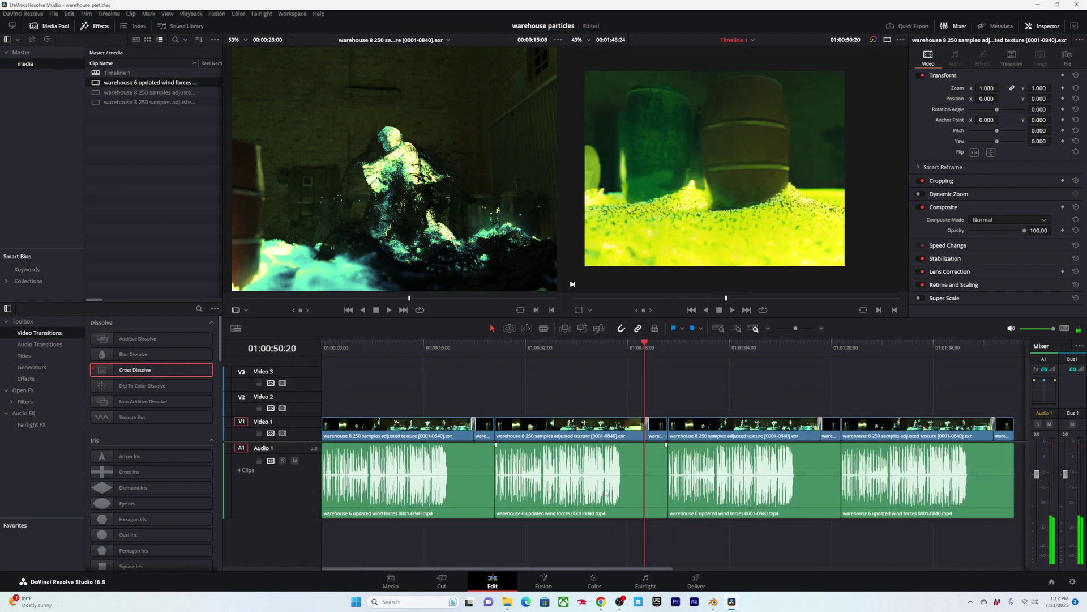
pyautogui.hotkey('ctrl', 's')
pyautogui.keyDown('alt'); pyautogui.scroll(3, 624, 365); pyautogui.keyUp('alt')
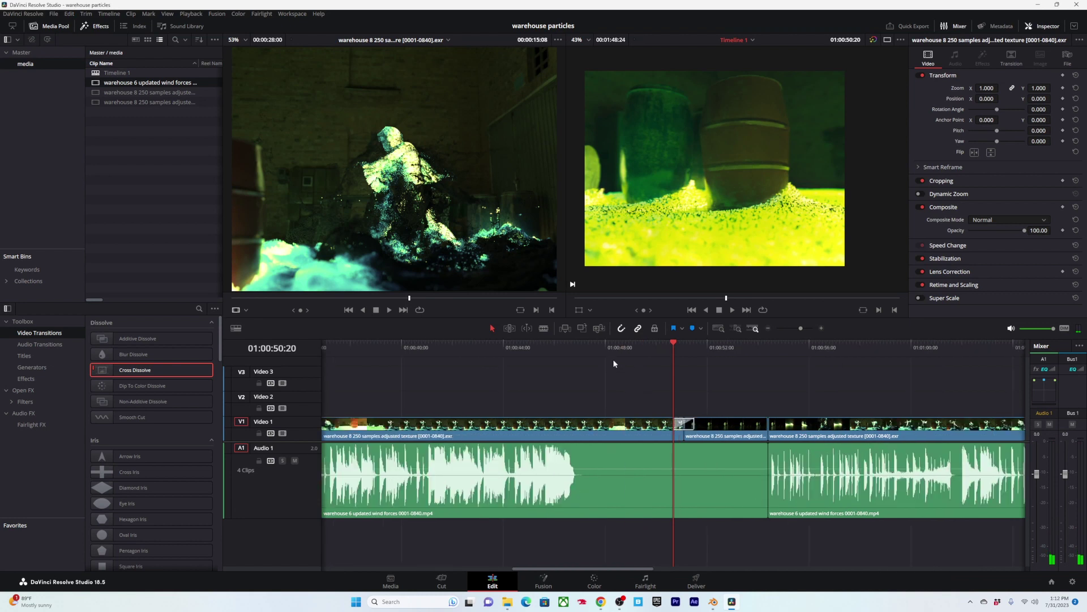
# Step: Play and scrub across the loop point from the second repetition's blank clip into the third repetition to check its continuity
pyautogui.moveTo(605, 358); pyautogui.dragTo(673, 346)
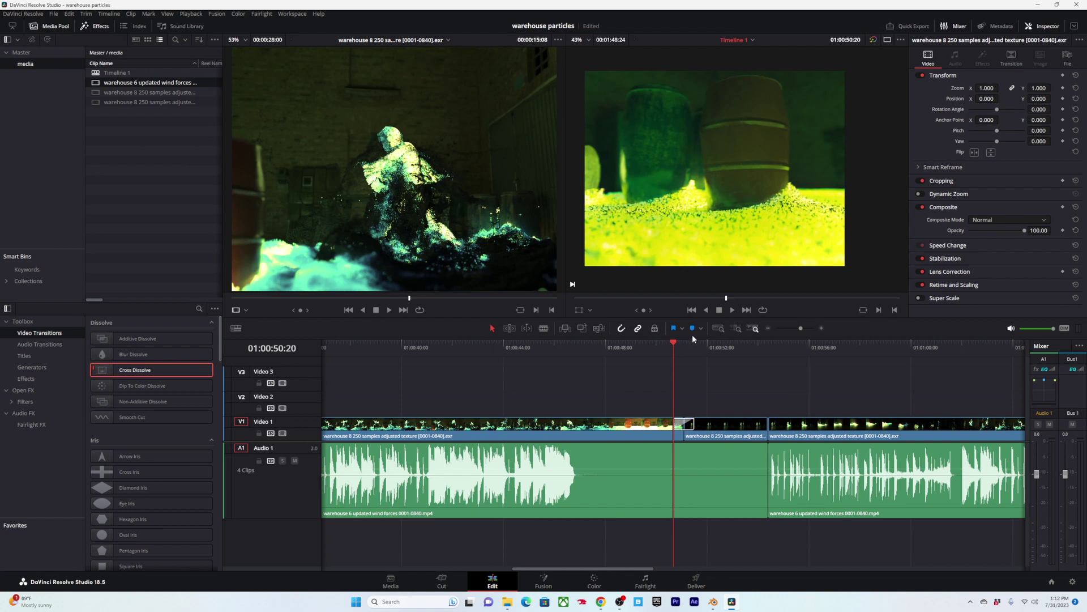
pyautogui.moveTo(685, 352); pyautogui.dragTo(774, 365)
pyautogui.keyDown('alt'); pyautogui.scroll(-1, 774, 365); pyautogui.keyUp('alt')
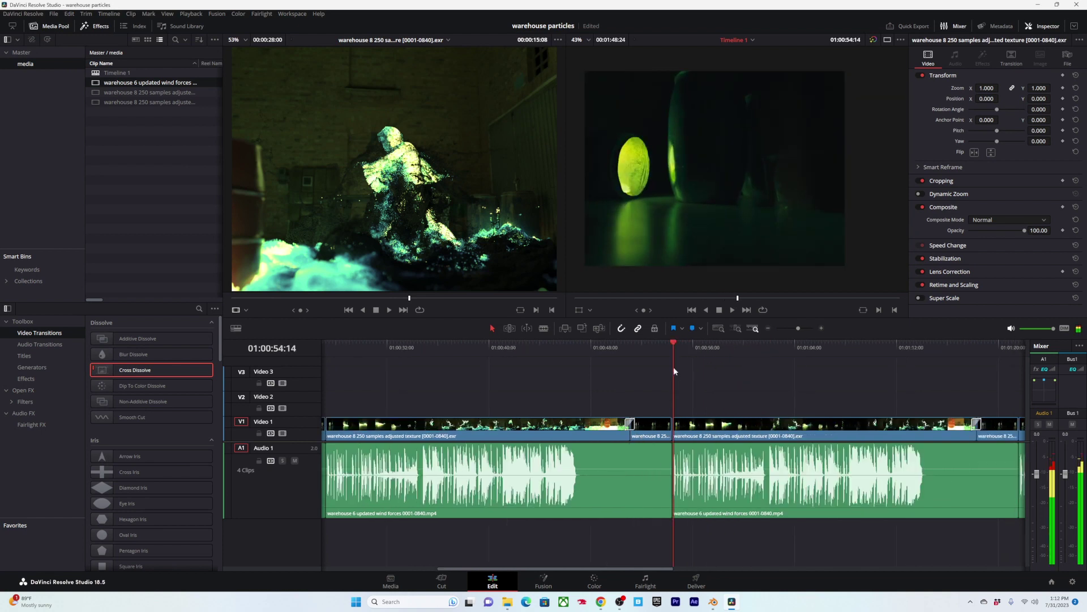
pyautogui.keyDown('alt'); pyautogui.scroll(3, 674, 362); pyautogui.keyUp('alt')
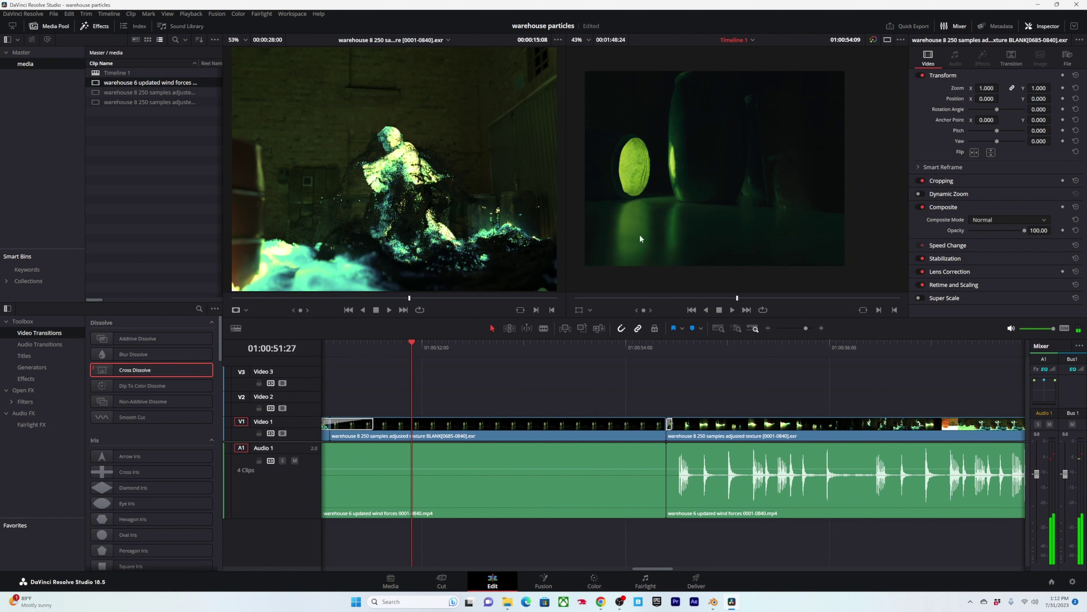
pyautogui.press('space')
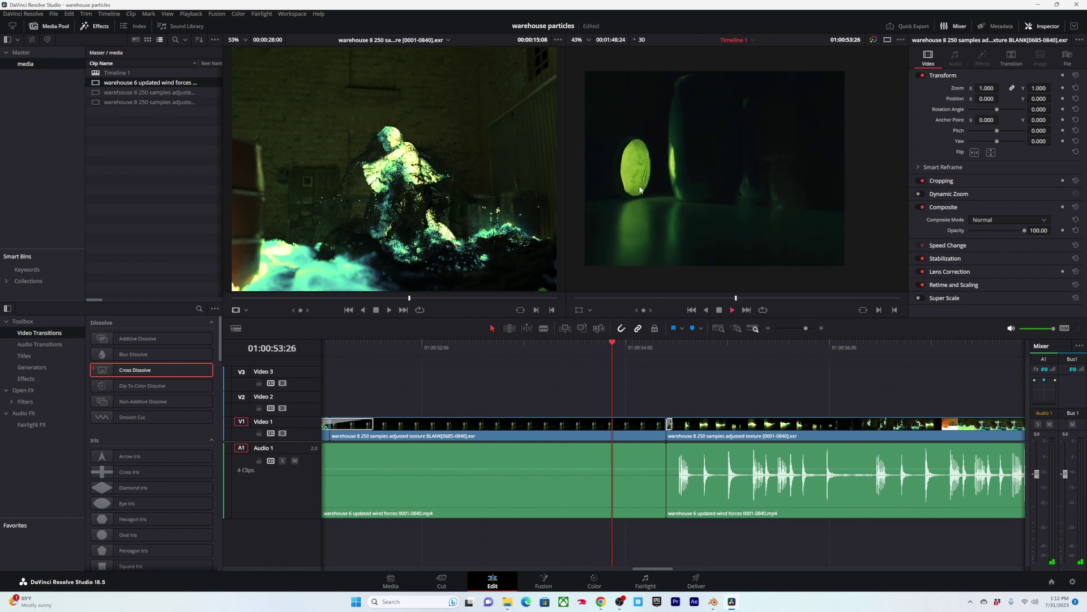
pyautogui.press('space')
pyautogui.hotkey('ctrl', '-')
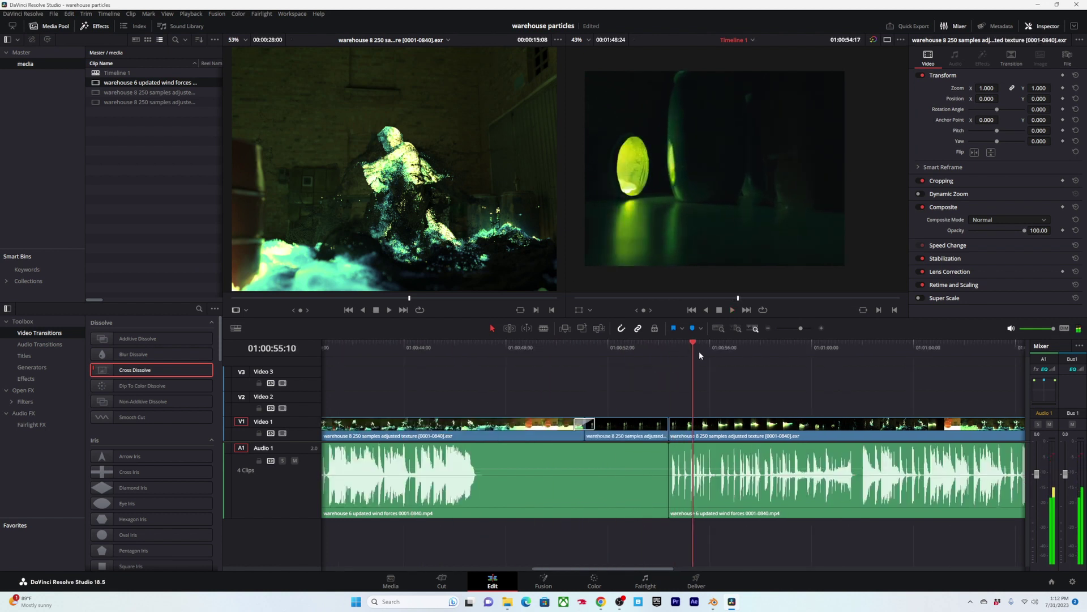
pyautogui.press('space')
# Step: Scrub through the figure's dance in the third repetition, from its opening to about 01:01:13, to check the graded look
pyautogui.moveTo(779, 355); pyautogui.dragTo(922, 360)
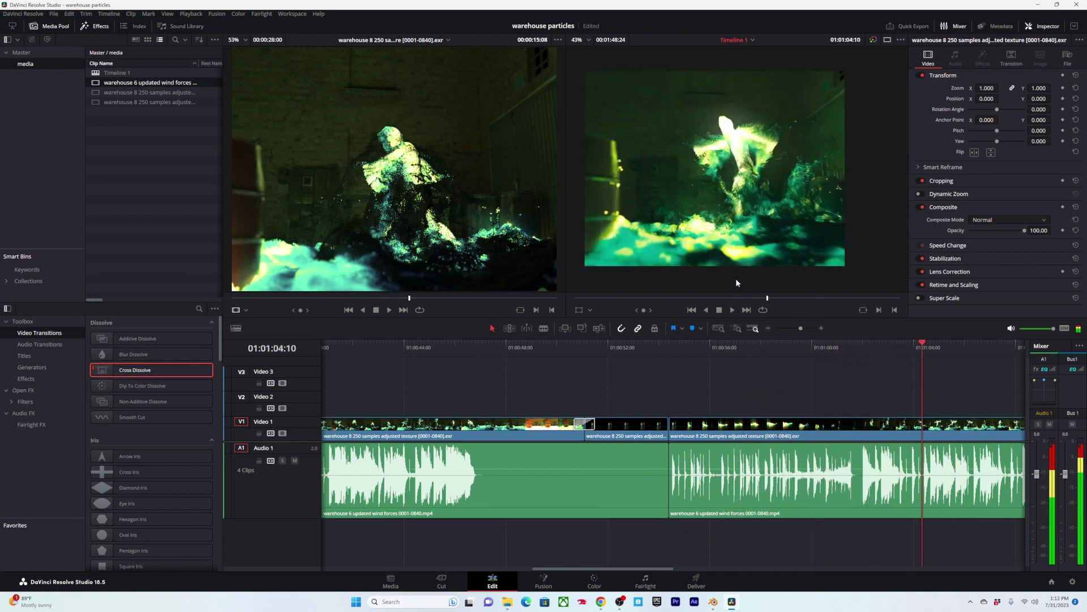
pyautogui.keyDown('alt'); pyautogui.scroll(-2, 714, 396); pyautogui.keyUp('alt')
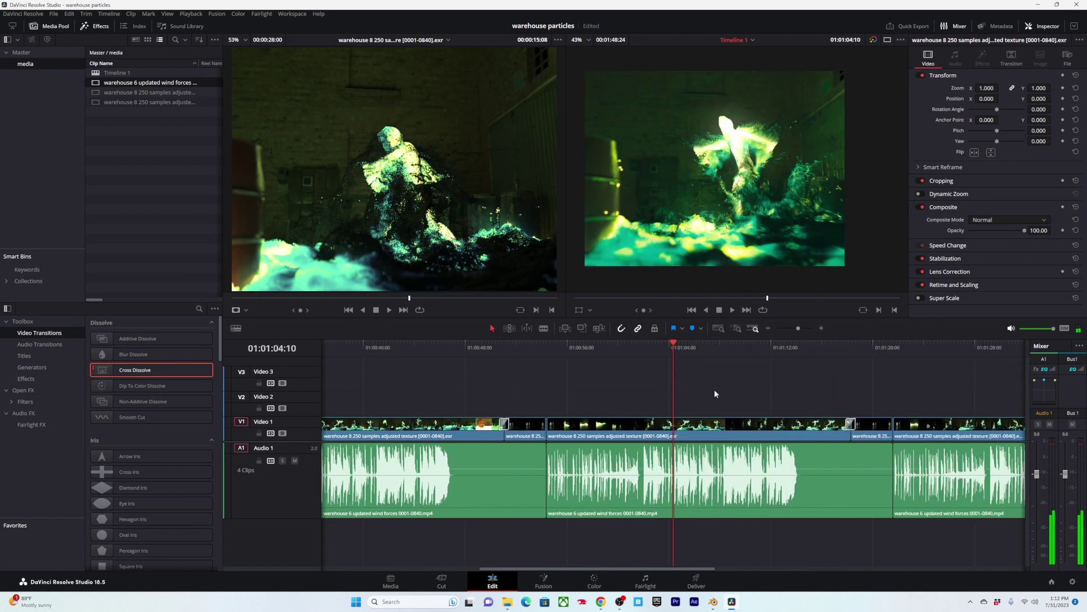
pyautogui.keyDown('alt'); pyautogui.scroll(2, 694, 396); pyautogui.keyUp('alt')
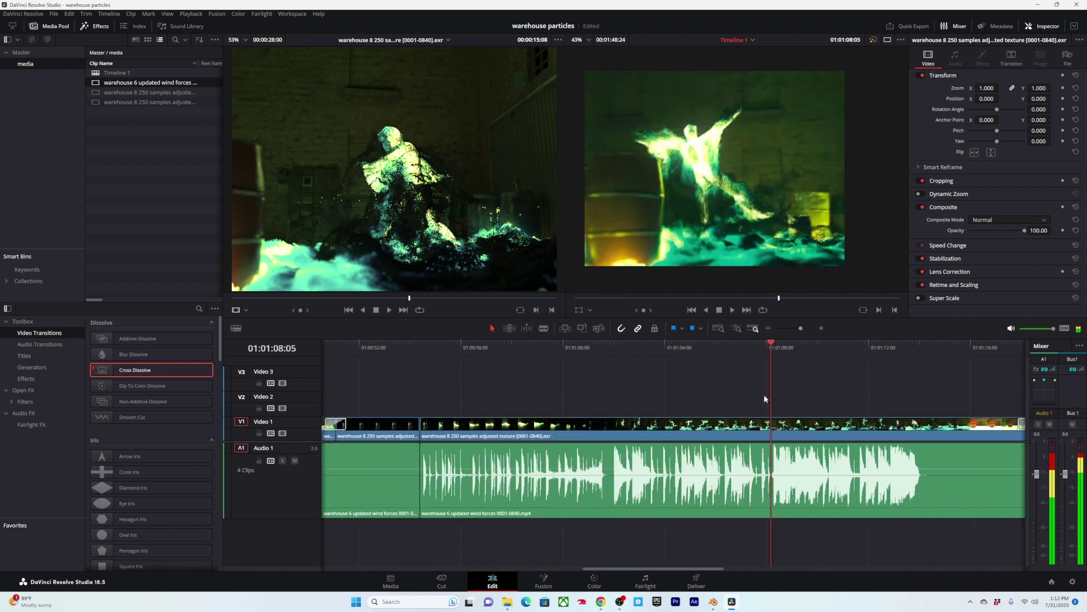
pyautogui.keyDown('alt'); pyautogui.scroll(-4, 764, 394); pyautogui.keyUp('alt')
pyautogui.keyDown('alt'); pyautogui.scroll(4, 681, 349); pyautogui.keyUp('alt')
pyautogui.keyDown('alt'); pyautogui.scroll(-4, 682, 349); pyautogui.keyUp('alt')
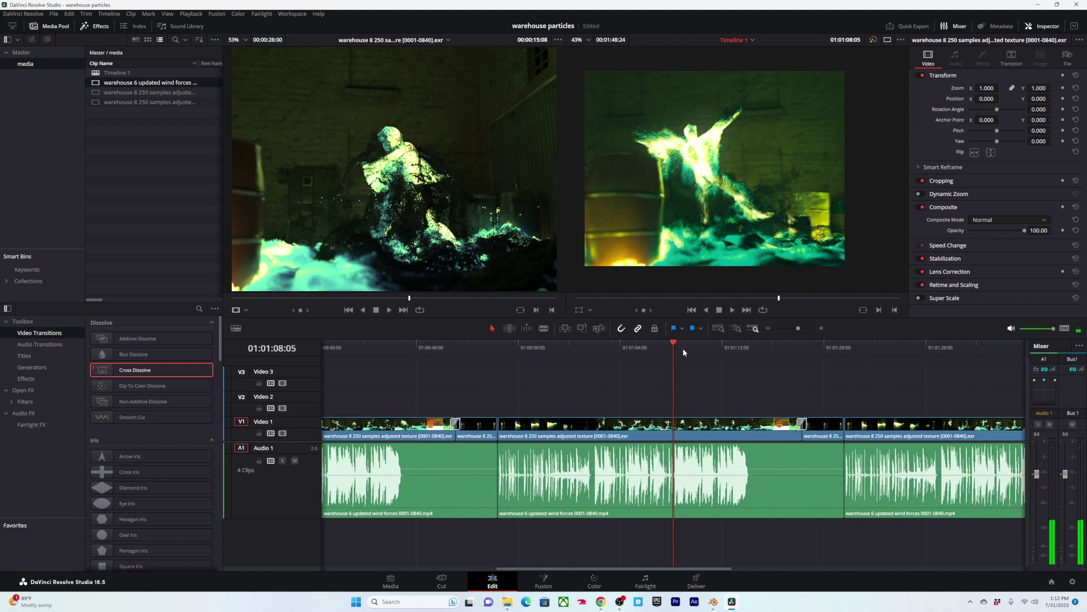
pyautogui.keyDown('alt'); pyautogui.scroll(4, 682, 348); pyautogui.keyUp('alt')
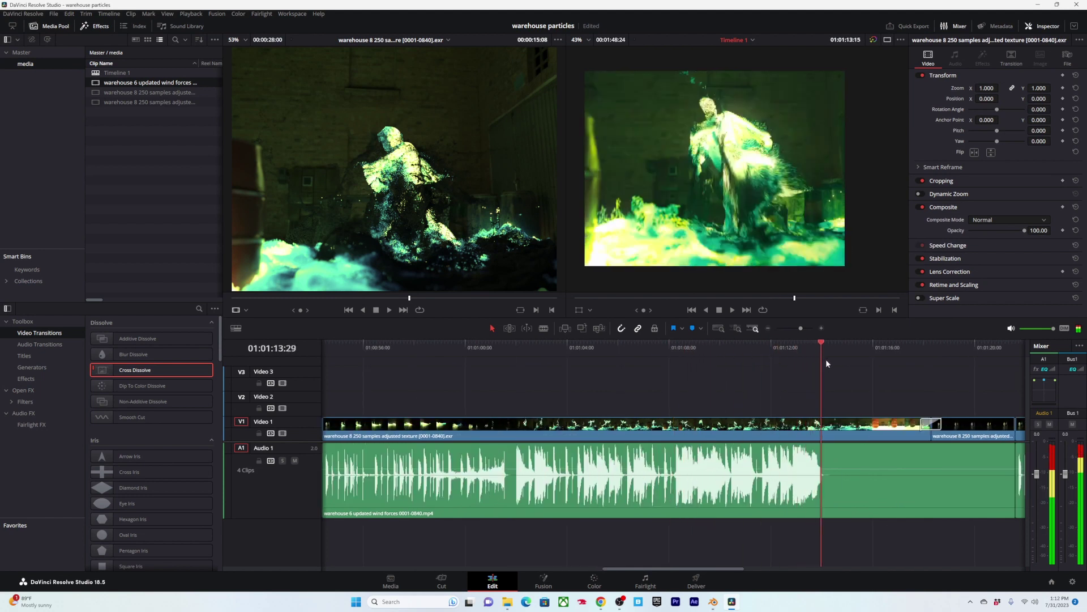
# Step: Recheck the third repetition from 01:01:05:10 through its closing transition to the start of the fourth repetition at 01:01:21:20
pyautogui.moveTo(835, 368); pyautogui.dragTo(599, 443)
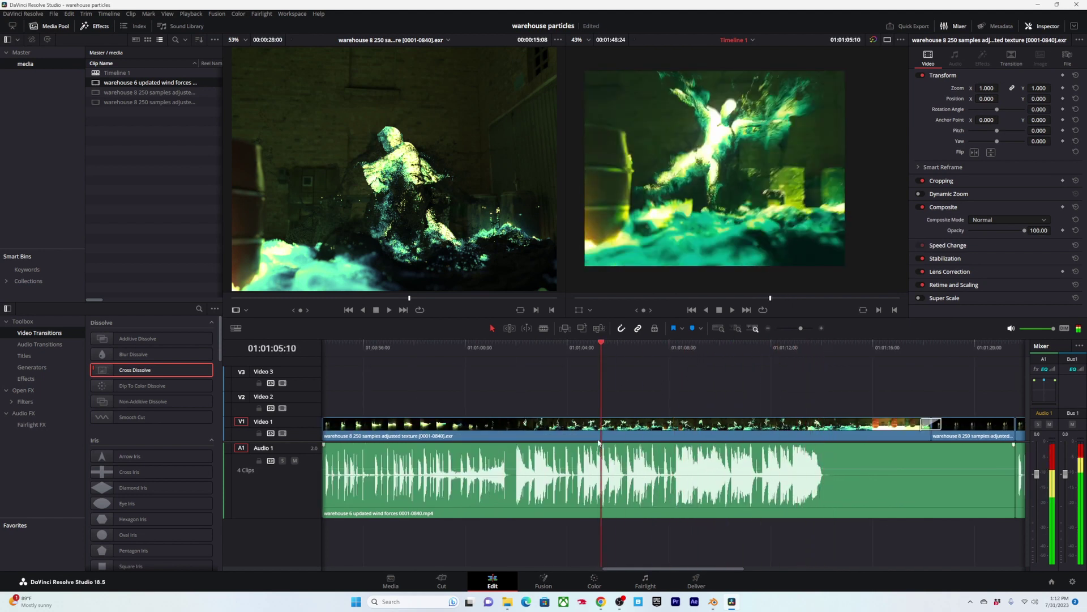
pyautogui.moveTo(718, 339); pyautogui.dragTo(972, 352)
pyautogui.moveTo(695, 344); pyautogui.dragTo(719, 349)
pyautogui.keyDown('alt'); pyautogui.scroll(-3, 563, 361); pyautogui.keyUp('alt')
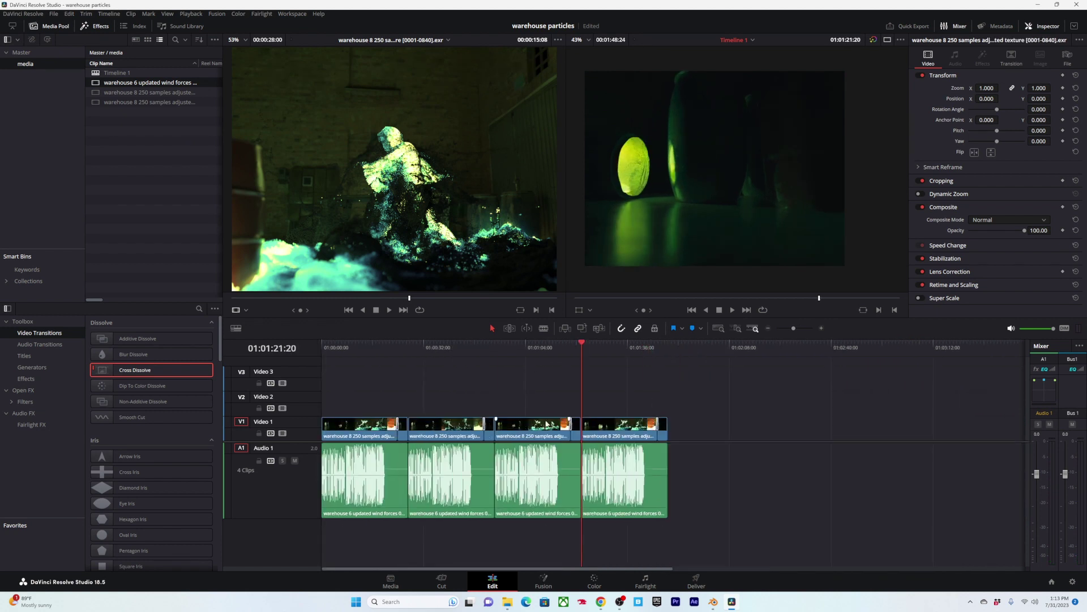
# Step: Return the playhead to the second repetition's closing dissolve at 01:00:50:20 and review the overall timeline layout
pyautogui.keyDown('alt'); pyautogui.scroll(1, 547, 410); pyautogui.keyUp('alt')
pyautogui.keyDown('alt'); pyautogui.scroll(-2, 545, 409); pyautogui.keyUp('alt')
pyautogui.moveTo(518, 351); pyautogui.dragTo(483, 354)
pyautogui.keyDown('alt'); pyautogui.scroll(2, 576, 485); pyautogui.keyUp('alt')
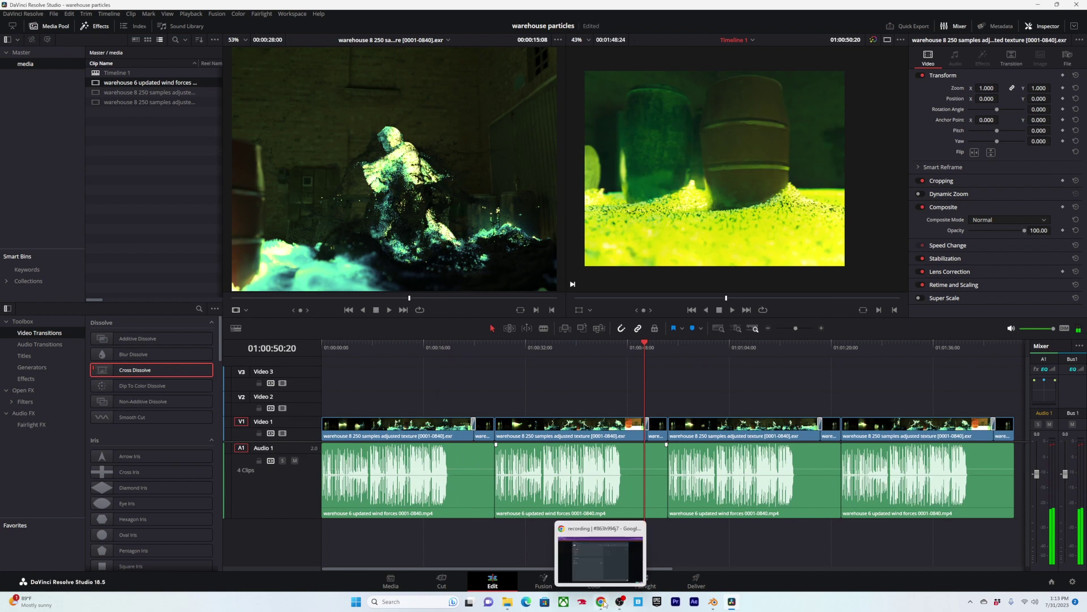
# Step: Switch to Artlist in the browser, search sound effects for Whooshes & Transitions with the keyword sand, and browse the matching sounds
pyautogui.click(602, 601)
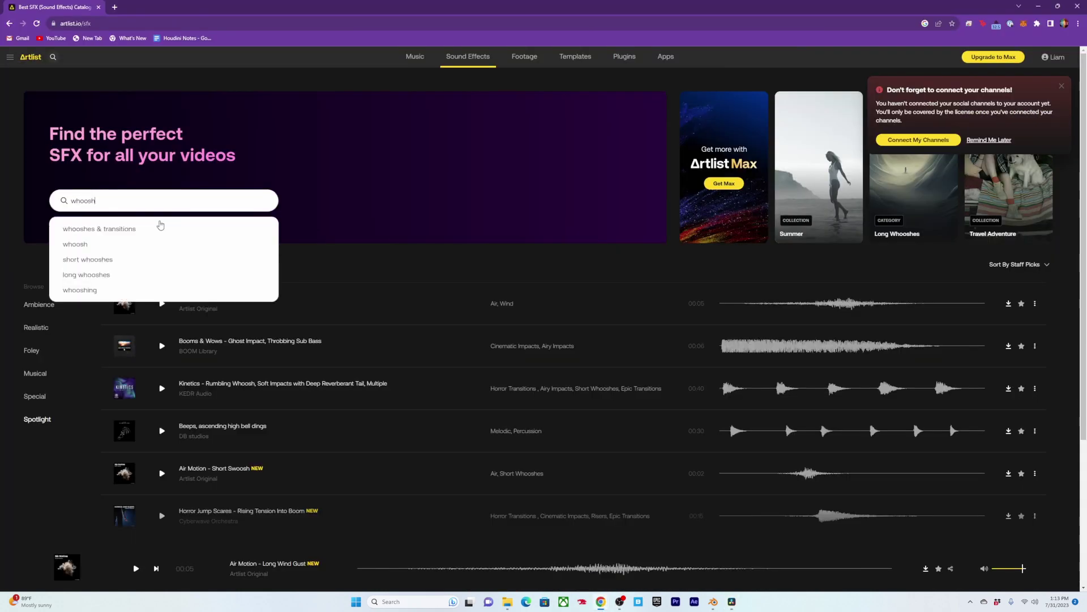
pyautogui.click(161, 226)
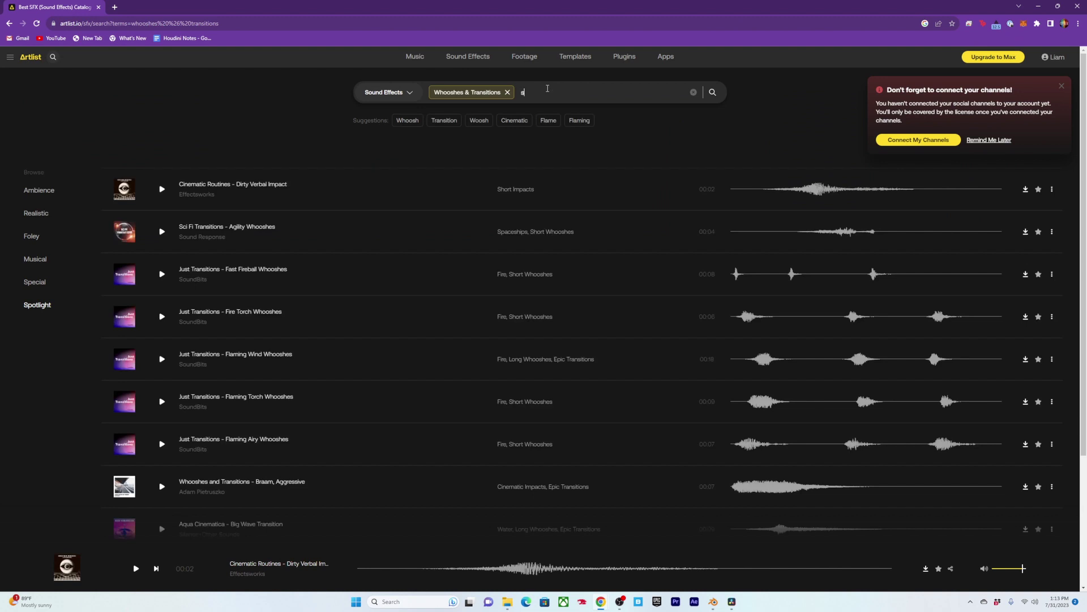
pyautogui.write('sand')
pyautogui.press('Return')
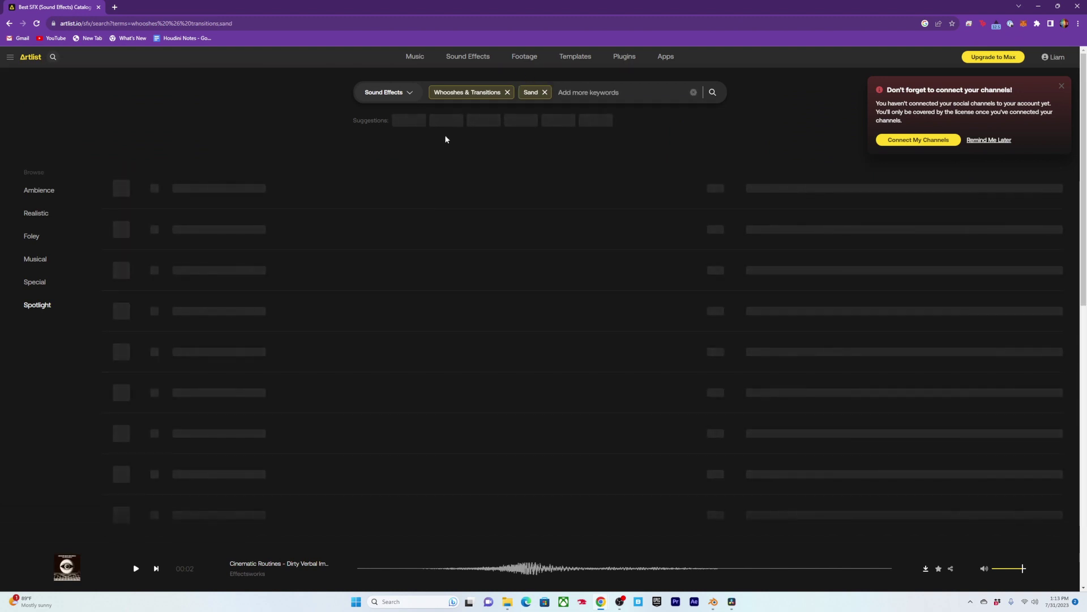
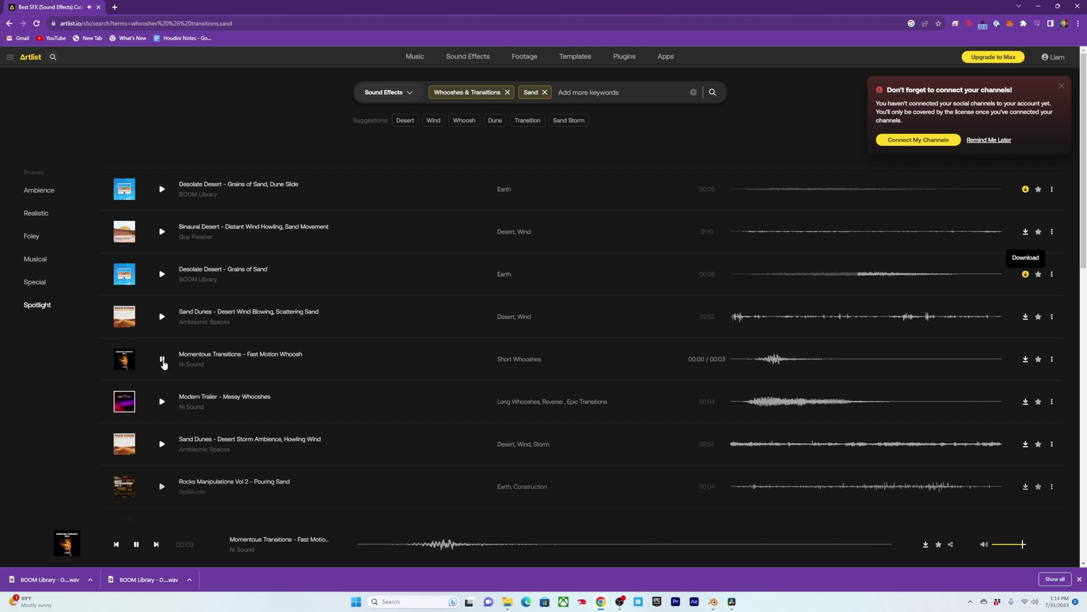
pyautogui.scroll(-5, 567, 340)
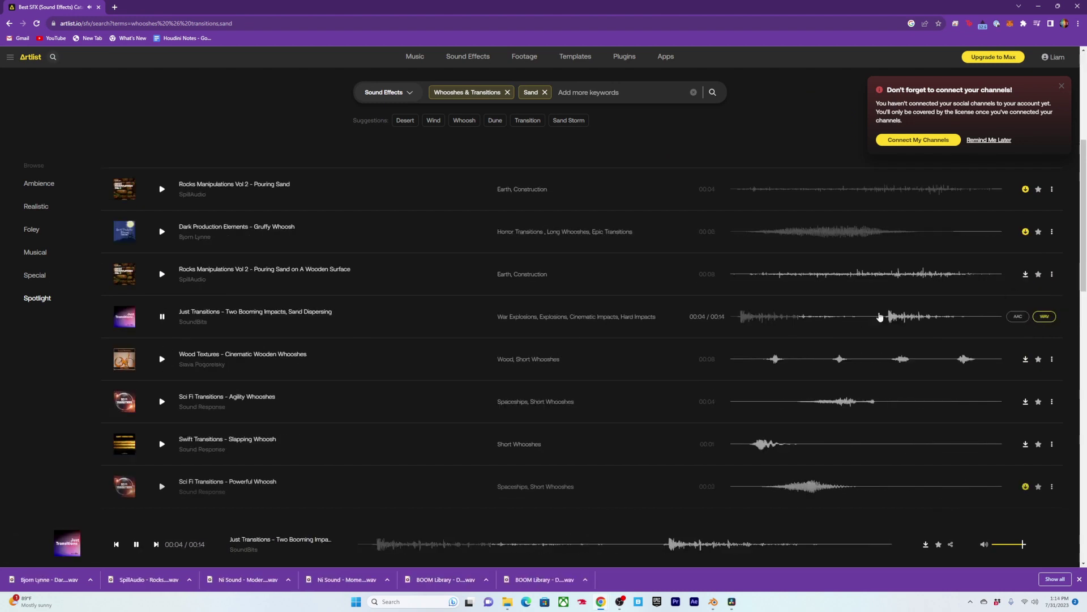
pyautogui.scroll(-5, 880, 316)
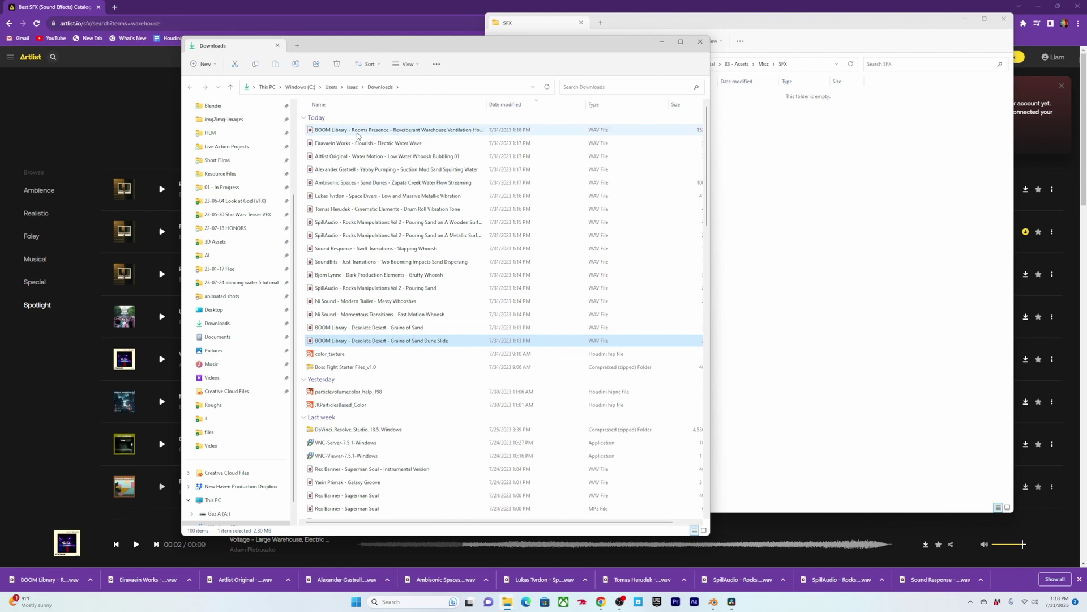
# Step: Copy all the WAV sound effects downloaded today from the Downloads folder into the SFX project folder
pyautogui.keyDown('shift'); pyautogui.click(363, 130); pyautogui.keyUp('shift')
pyautogui.moveTo(362, 130); pyautogui.dragTo(787, 181)
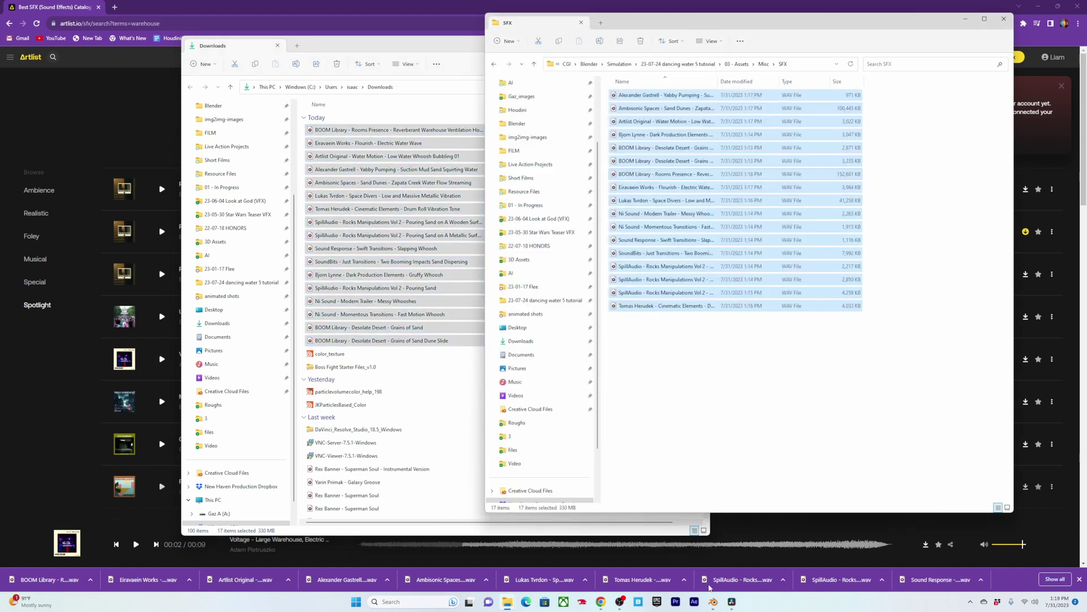
# Step: Switch to DaVinci Resolve, create a bin named assets inside the media bin, and open it
pyautogui.click(731, 602)
pyautogui.rightClick(128, 176)
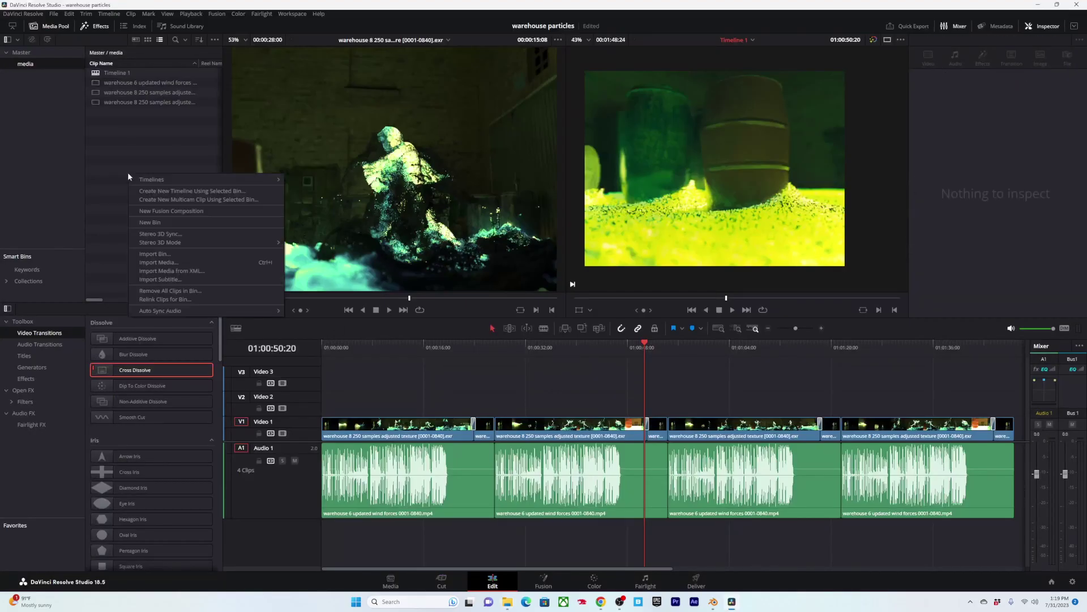
pyautogui.click(160, 222)
pyautogui.write('assets')
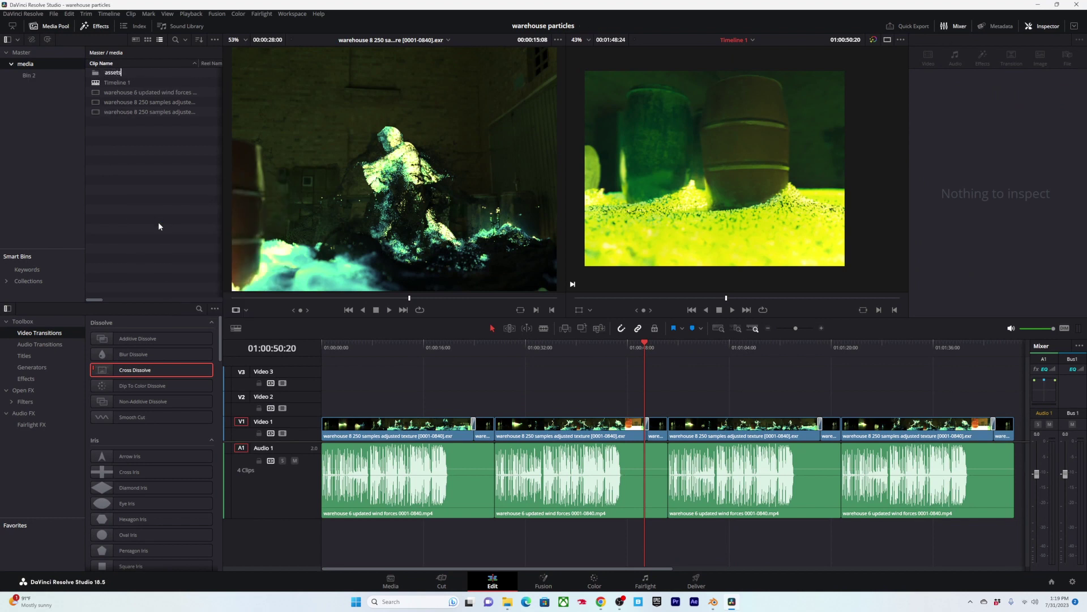
pyautogui.press('Return')
pyautogui.doubleClick(112, 73)
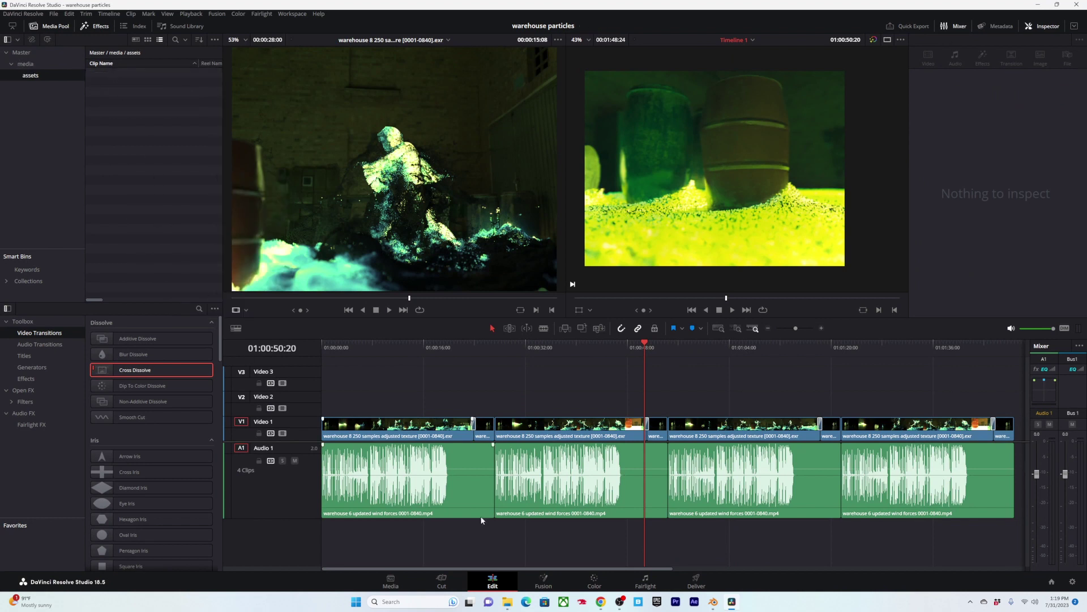
# Step: Import all the WAV files from the SFX folder into the assets bin
pyautogui.moveTo(506, 602)
pyautogui.click(480, 569)
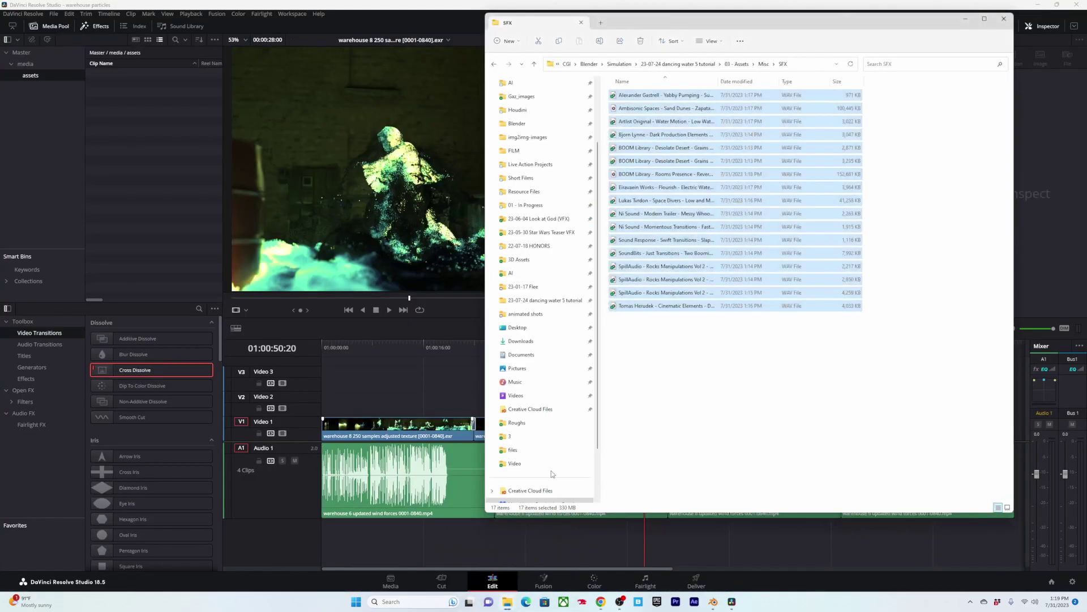
pyautogui.moveTo(662, 243); pyautogui.dragTo(163, 181)
pyautogui.click(154, 265)
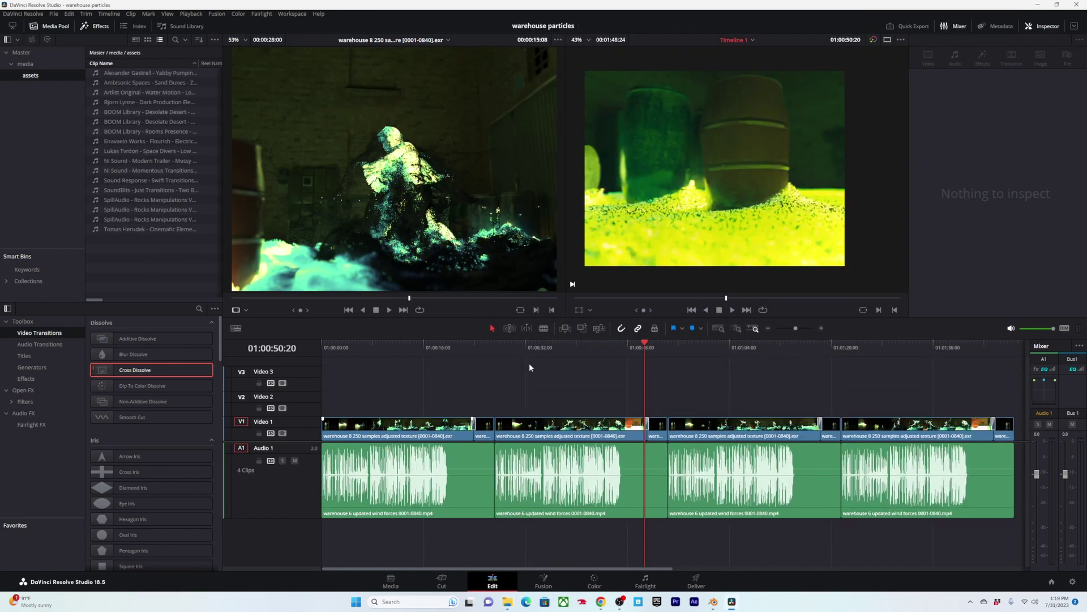
# Step: Mark a timeline in point at 01:00:27:06, at the start of the second repetition of the warehouse sequence
pyautogui.press('Up')
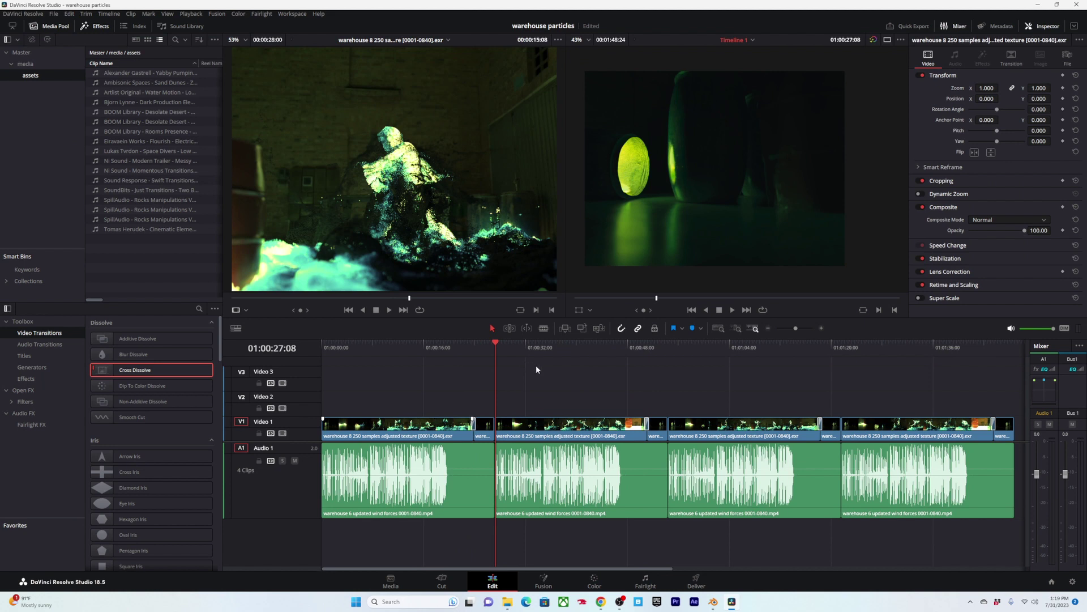
pyautogui.press('i')
pyautogui.keyDown('alt'); pyautogui.scroll(-1, 667, 406); pyautogui.keyUp('alt')
pyautogui.keyDown('alt'); pyautogui.scroll(3, 668, 407); pyautogui.keyUp('alt')
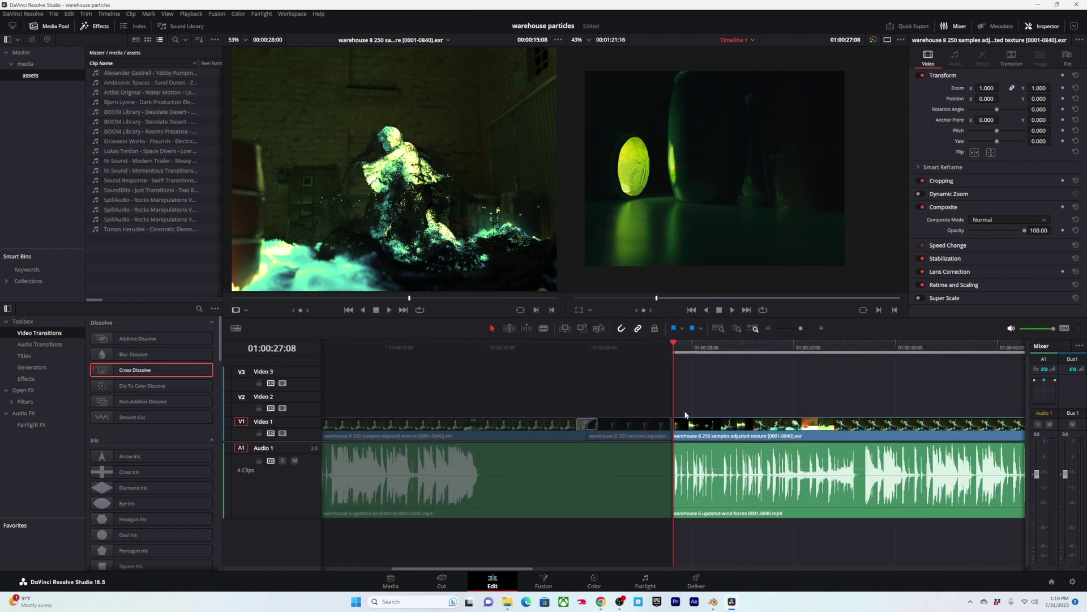
pyautogui.keyDown('alt'); pyautogui.scroll(3, 685, 412); pyautogui.keyUp('alt')
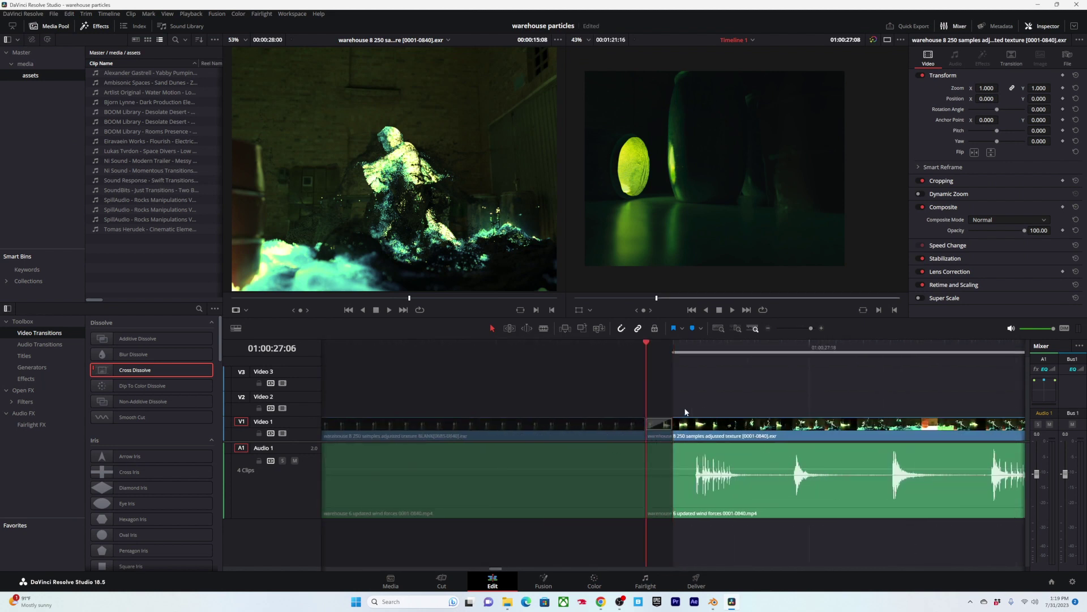
pyautogui.press('i')
pyautogui.keyDown('alt'); pyautogui.scroll(1, 684, 413); pyautogui.keyUp('alt')
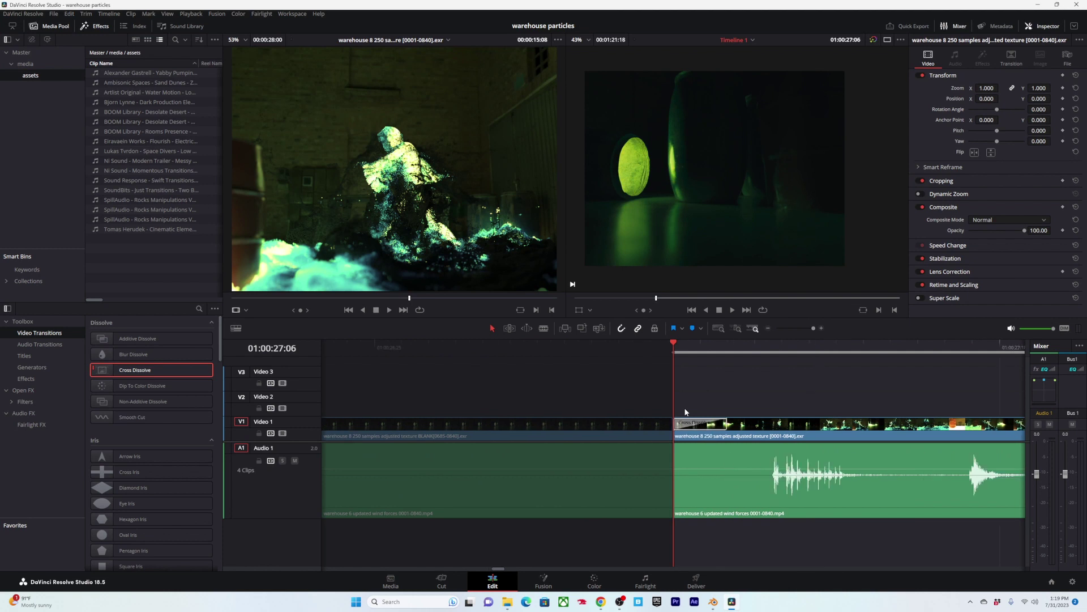
# Step: Mark the timeline out point at 01:00:54:12, where the third repetition of the sequence starts, and save the project
pyautogui.keyDown('alt'); pyautogui.scroll(-3, 685, 412); pyautogui.keyUp('alt')
pyautogui.press('Down')
pyautogui.keyDown('alt'); pyautogui.scroll(-2, 684, 412); pyautogui.keyUp('alt')
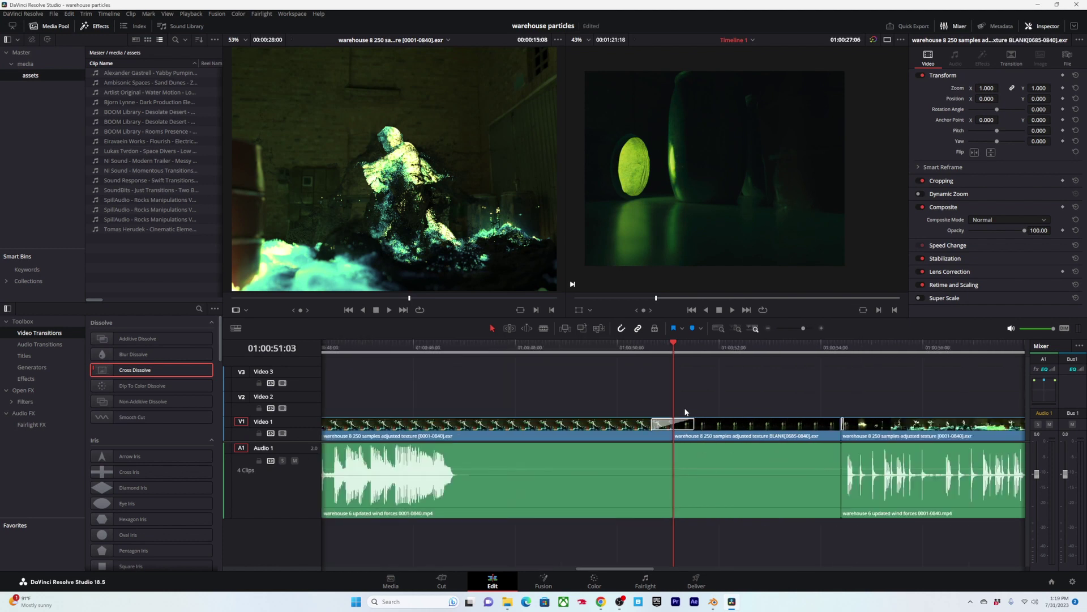
pyautogui.press('Down')
pyautogui.keyDown('alt'); pyautogui.scroll(-2, 684, 412); pyautogui.keyUp('alt')
pyautogui.keyDown('alt'); pyautogui.scroll(7, 685, 412); pyautogui.keyUp('alt')
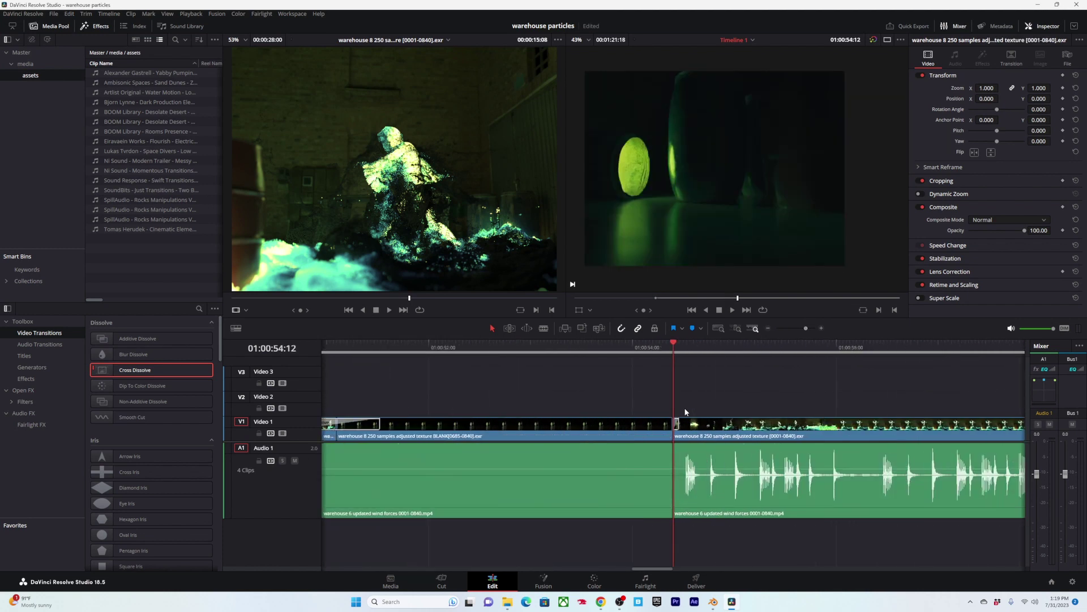
pyautogui.press('o')
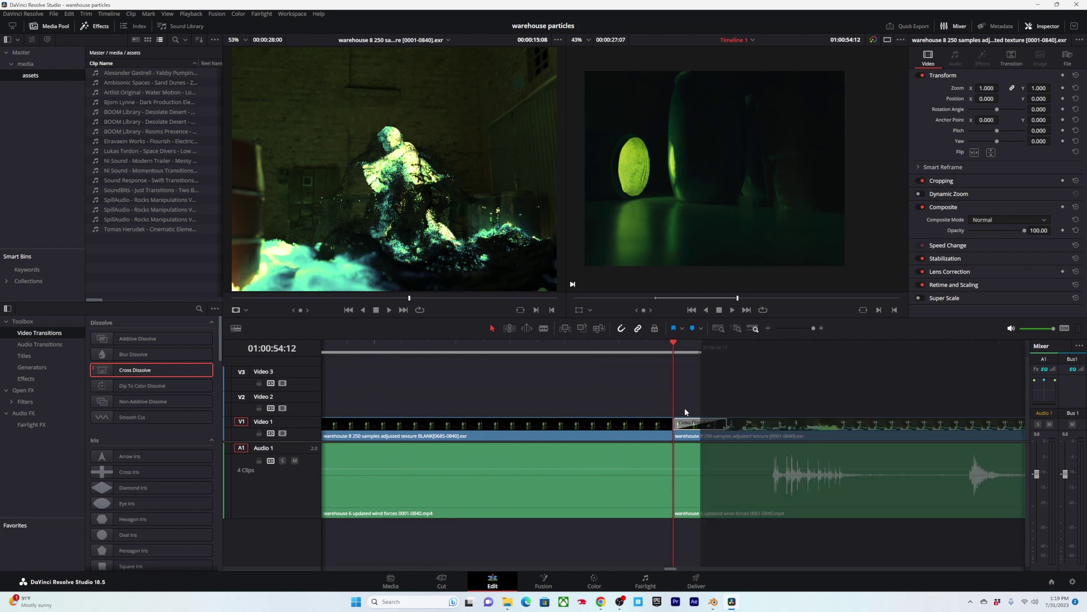
pyautogui.keyDown('alt'); pyautogui.scroll(-3, 684, 407); pyautogui.keyUp('alt')
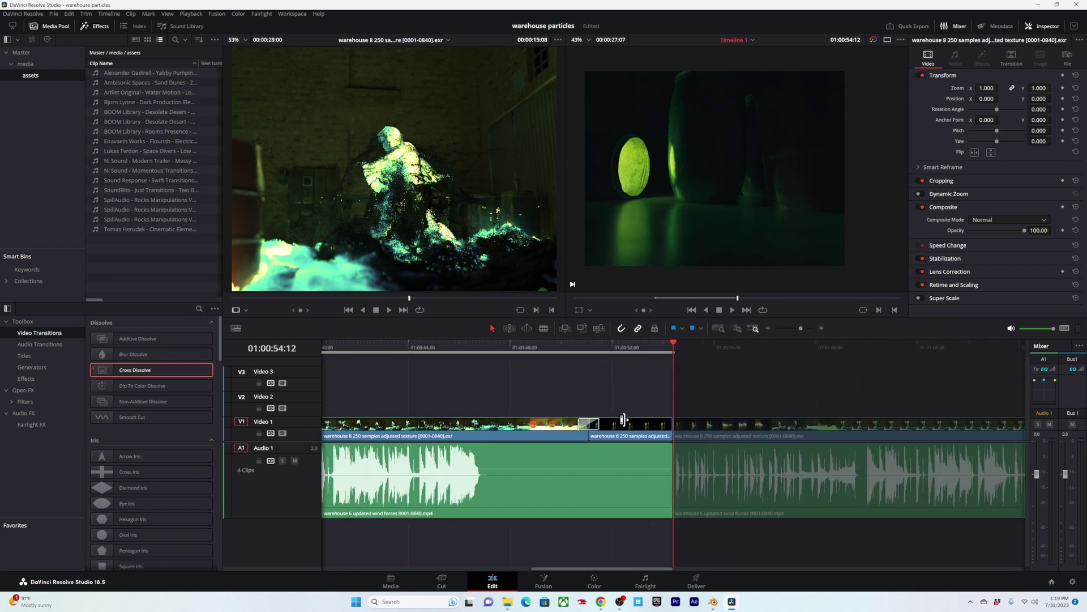
pyautogui.keyDown('alt'); pyautogui.scroll(-3, 622, 415); pyautogui.keyUp('alt')
pyautogui.hotkey('ctrl', 's')
# Step: Preview the second repetition and mark the in point at 01:00:52:04, in the BLANK clip just past its cross dissolve
pyautogui.moveTo(510, 348); pyautogui.dragTo(503, 352)
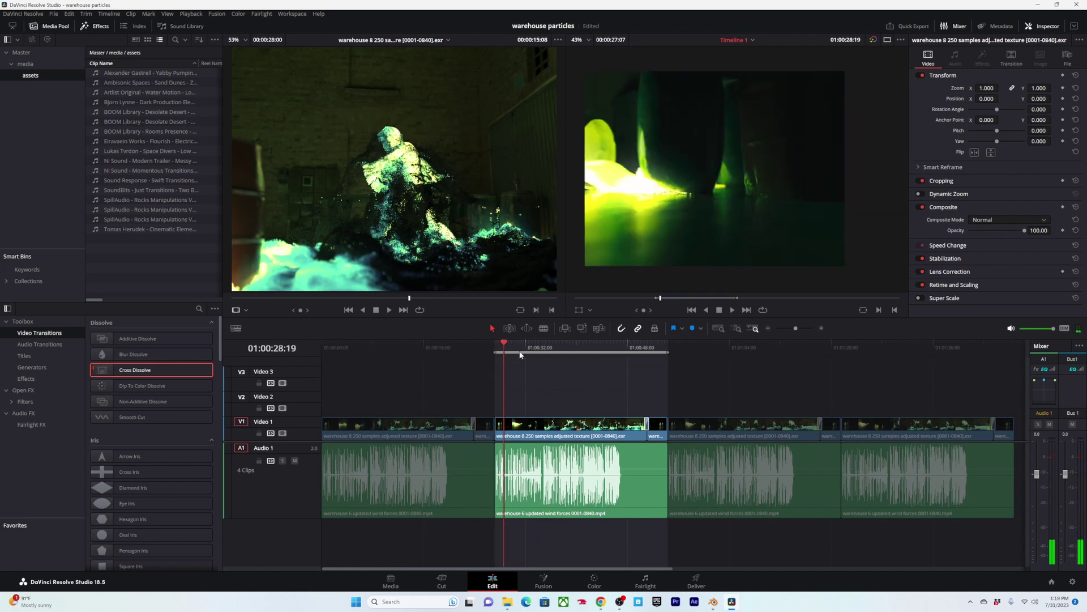
pyautogui.moveTo(610, 350); pyautogui.dragTo(629, 349)
pyautogui.keyDown('alt'); pyautogui.scroll(3, 600, 396); pyautogui.keyUp('alt')
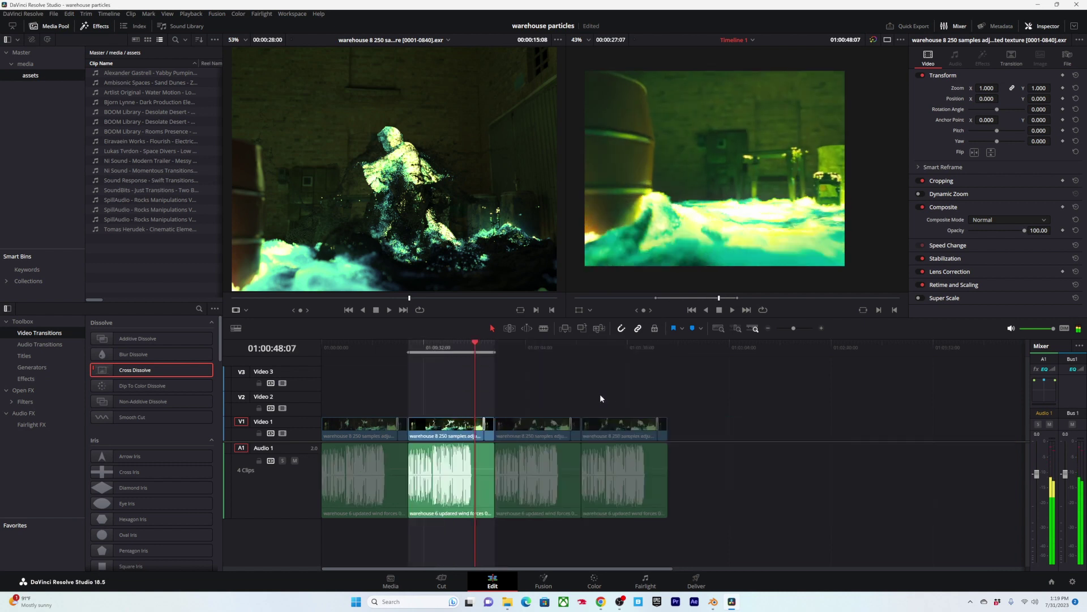
pyautogui.keyDown('alt'); pyautogui.scroll(2, 669, 393); pyautogui.keyUp('alt')
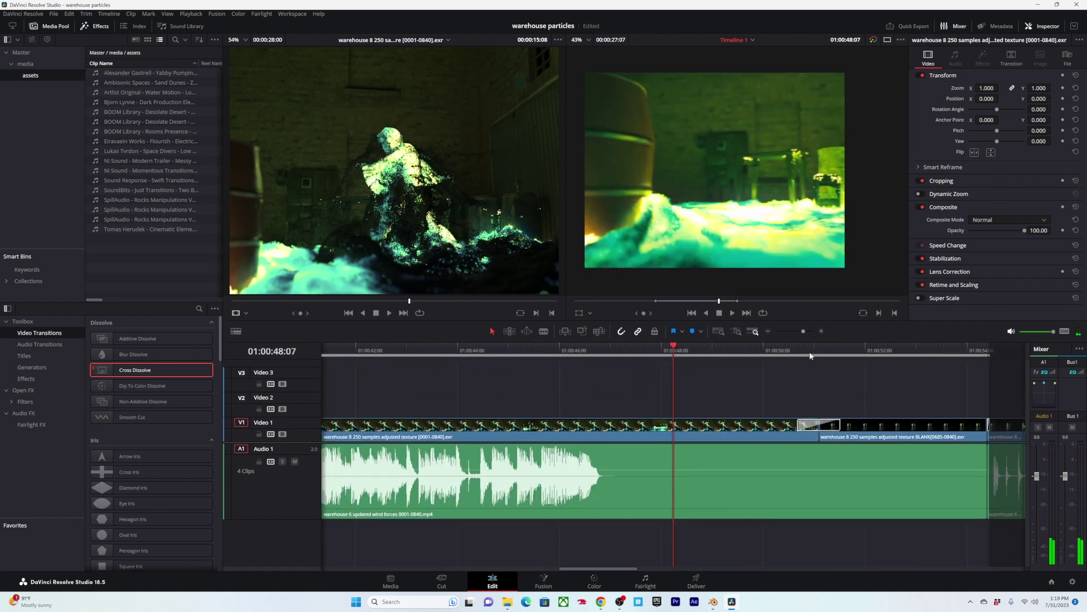
pyautogui.keyDown('alt'); pyautogui.scroll(2, 844, 358); pyautogui.keyUp('alt')
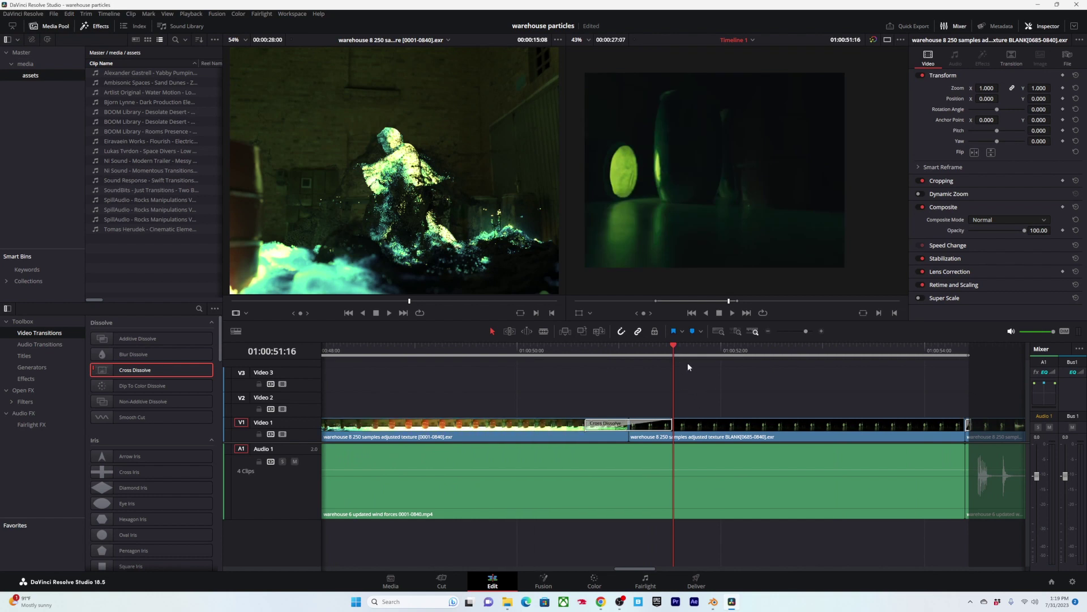
pyautogui.press('space')
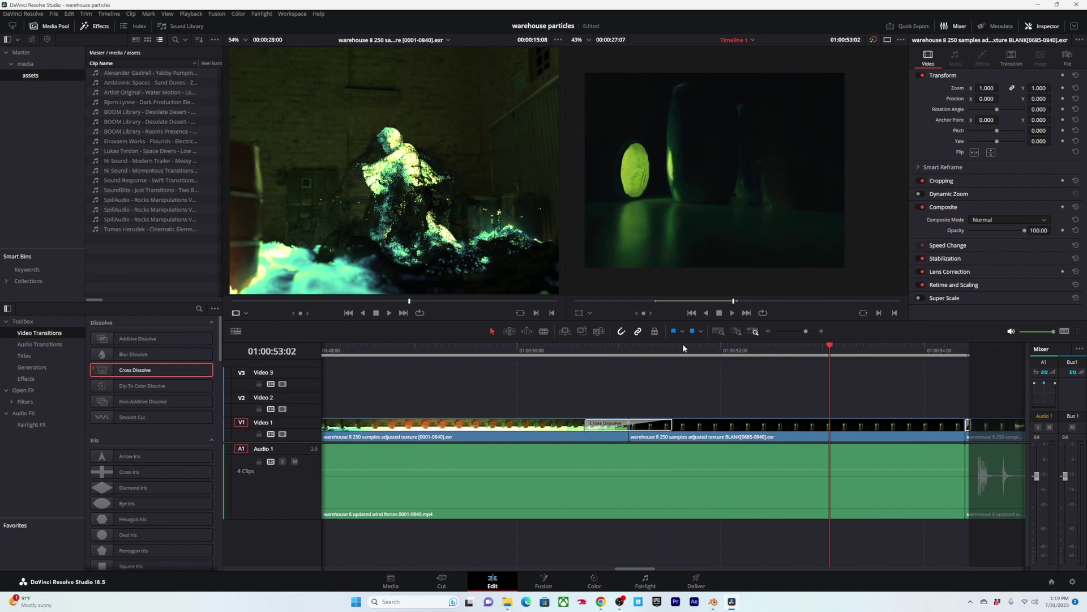
pyautogui.moveTo(684, 351); pyautogui.dragTo(735, 353)
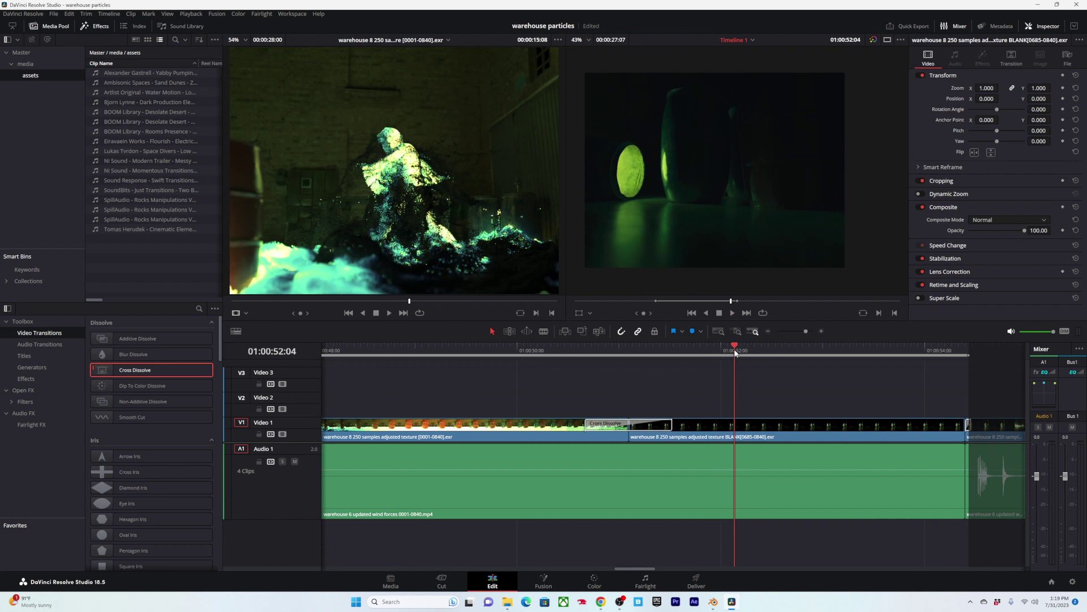
pyautogui.hotkey('ctrl', '-')
pyautogui.press('i')
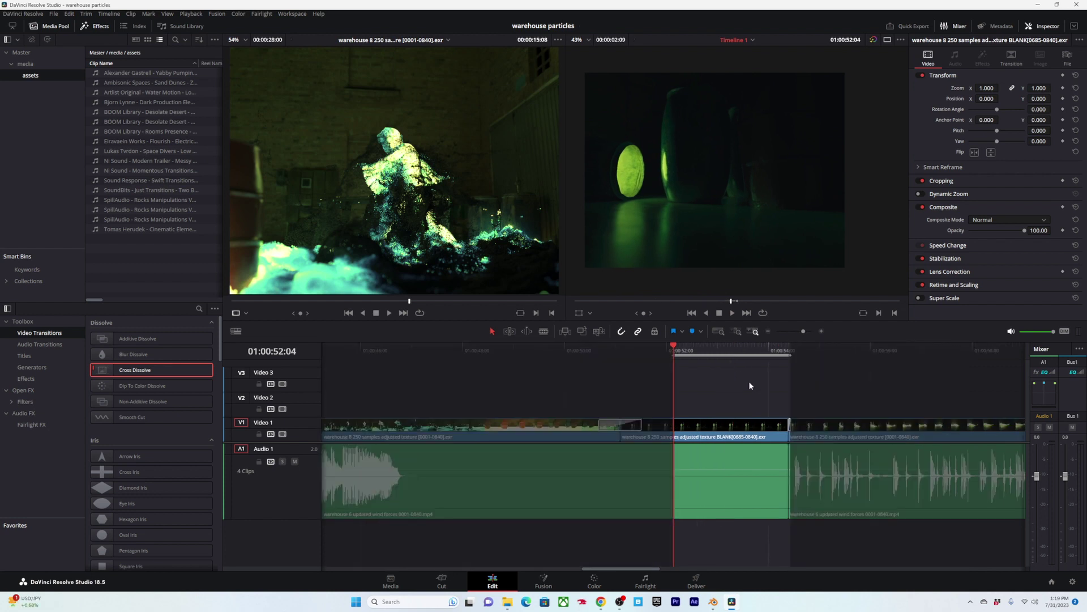
# Step: Mark the out point near the end of the third repetition of the sequence
pyautogui.hotkey('ctrl', '-')
pyautogui.keyDown('alt'); pyautogui.scroll(-2, 715, 378); pyautogui.keyUp('alt')
pyautogui.keyDown('alt'); pyautogui.scroll(-1, 702, 375); pyautogui.keyUp('alt')
pyautogui.keyDown('alt'); pyautogui.scroll(1, 698, 369); pyautogui.keyUp('alt')
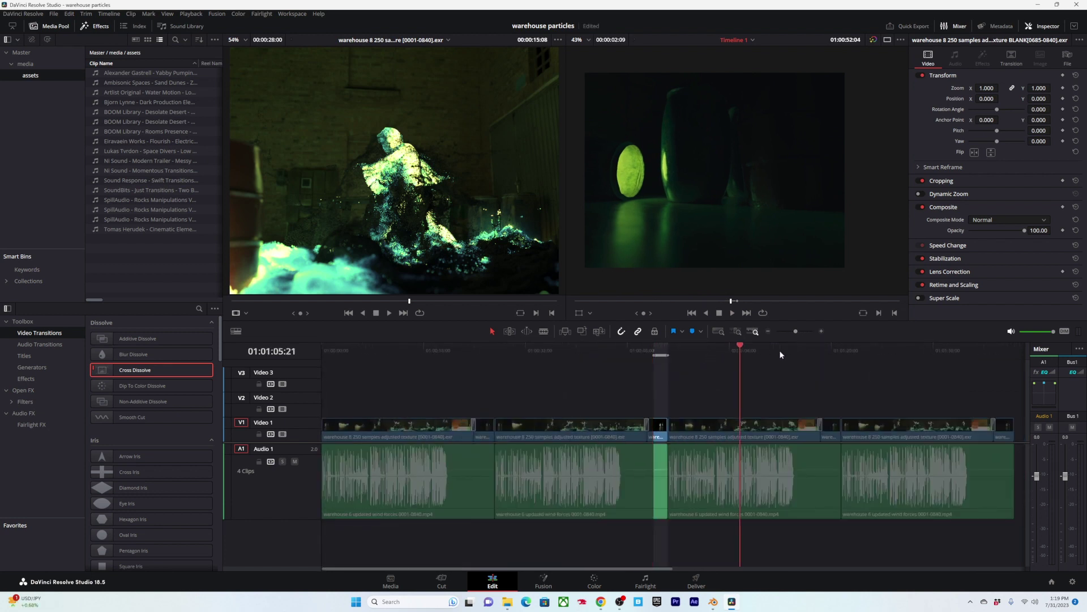
pyautogui.moveTo(780, 355); pyautogui.dragTo(651, 356)
pyautogui.press('o')
pyautogui.keyDown('alt'); pyautogui.scroll(1, 661, 375); pyautogui.keyUp('alt')
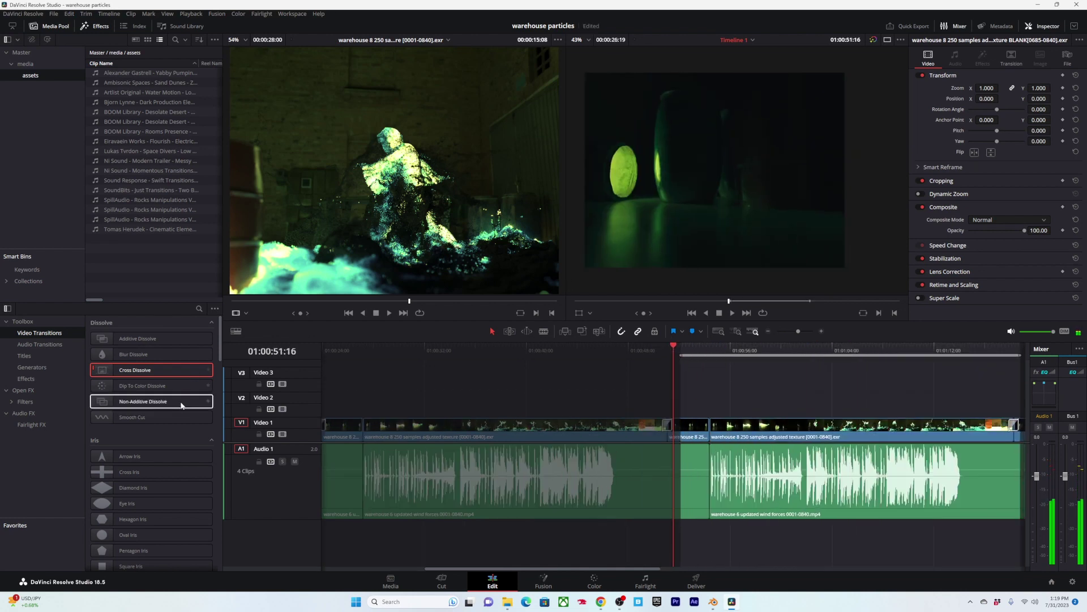
# Step: Add a Solid Color generator on Video 2 starting at the in point and trim its end to the third repetition's start
pyautogui.click(32, 367)
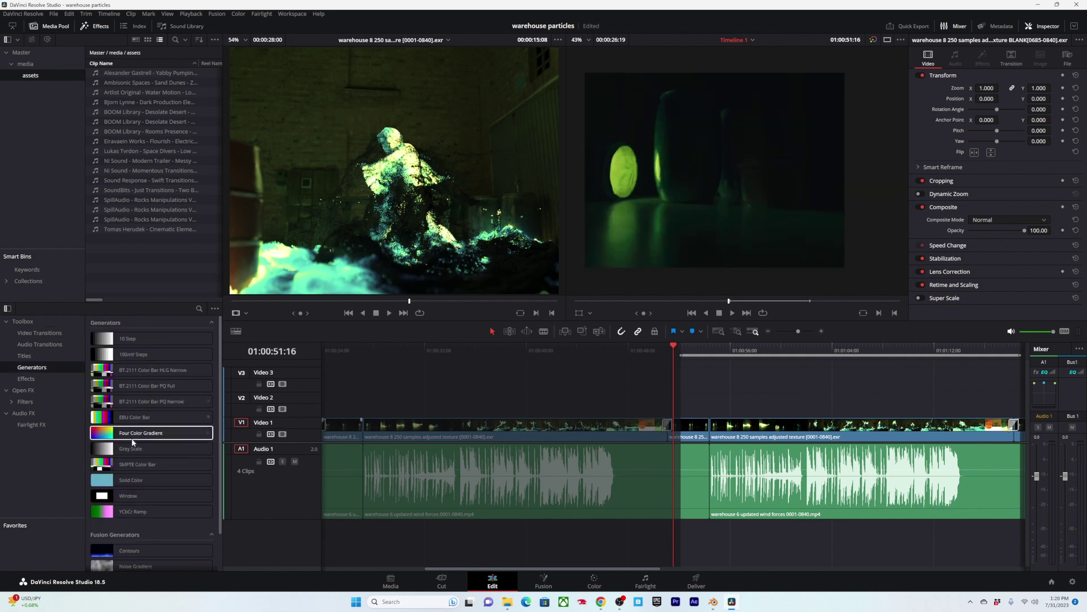
pyautogui.moveTo(131, 480); pyautogui.dragTo(735, 404)
pyautogui.hotkey('ctrl', '=')
pyautogui.hotkey('ctrl', '=')
pyautogui.moveTo(955, 407); pyautogui.dragTo(818, 406)
pyautogui.press('Down')
pyautogui.press('Down')
pyautogui.hotkey('ctrl', '=')
pyautogui.hotkey('ctrl', '=')
pyautogui.hotkey('ctrl', '-')
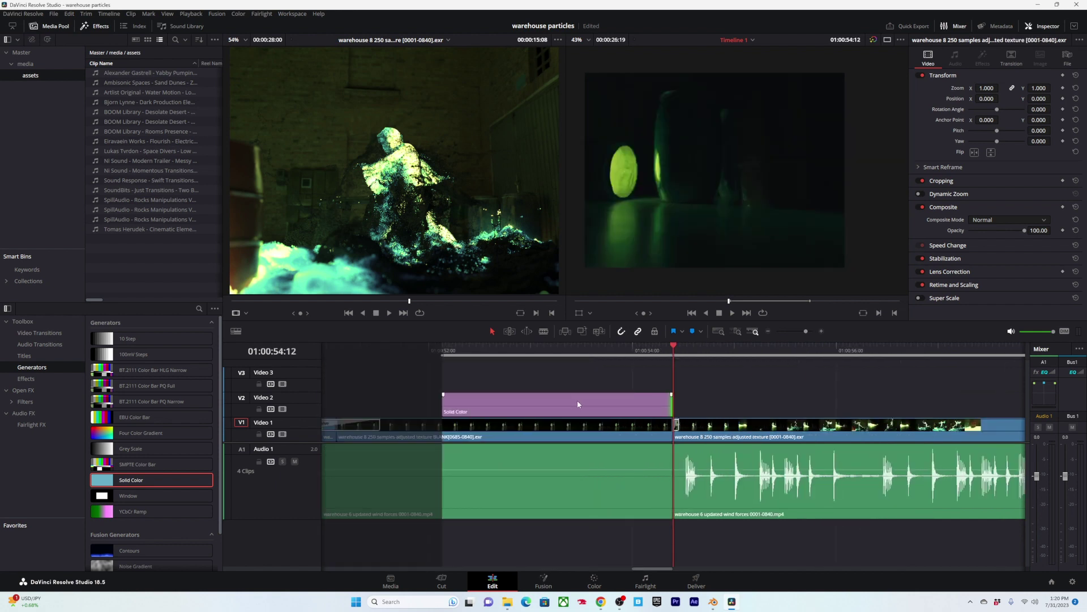
# Step: Move the Solid Color clip along Video 2 so it ends where the fourth repetition starts
pyautogui.hotkey('ctrl', '-')
pyautogui.hotkey('ctrl', '-')
pyautogui.hotkey('ctrl', '-')
pyautogui.hotkey('ctrl', '-')
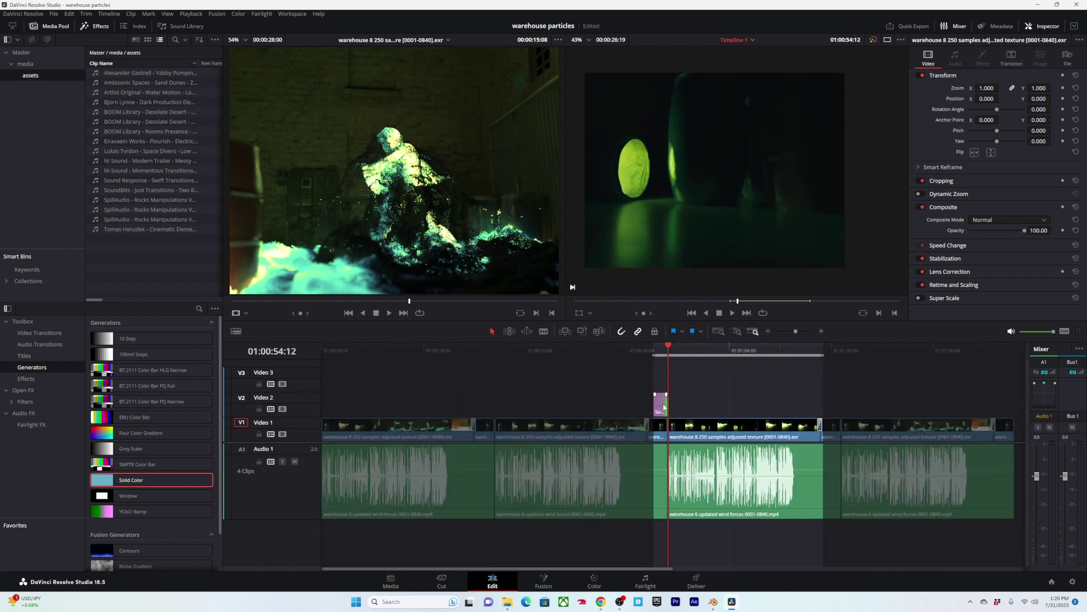
pyautogui.moveTo(658, 404); pyautogui.dragTo(839, 409)
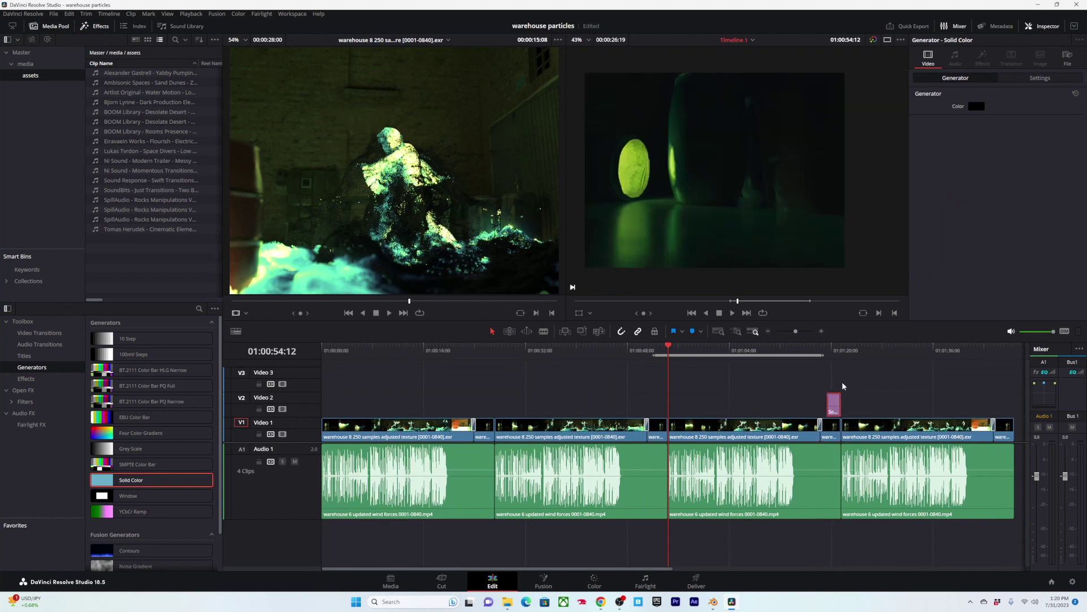
# Step: Mark the out point at 01:01:19:10, at the start of the moved Solid Color clip
pyautogui.click(830, 353)
pyautogui.hotkey('ctrl', '=')
pyautogui.hotkey('ctrl', '=')
pyautogui.hotkey('ctrl', '=')
pyautogui.hotkey('ctrl', '=')
pyautogui.hotkey('ctrl', '=')
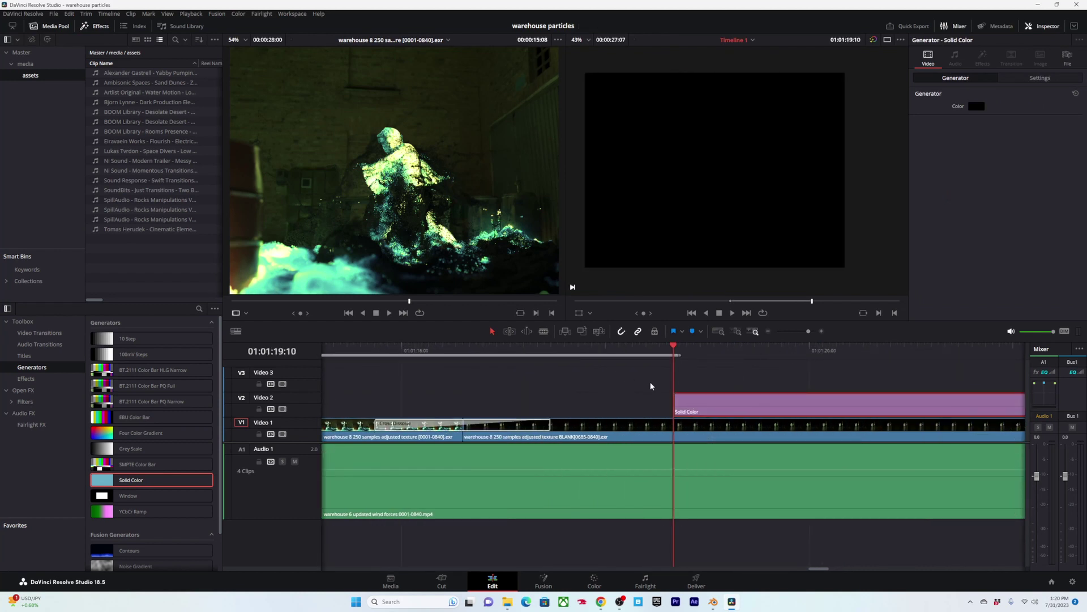
pyautogui.hotkey('ctrl', '-')
pyautogui.hotkey('ctrl', '-')
pyautogui.hotkey('ctrl', '-')
pyautogui.hotkey('ctrl', '-')
pyautogui.hotkey('ctrl', '-')
pyautogui.hotkey('ctrl', '-')
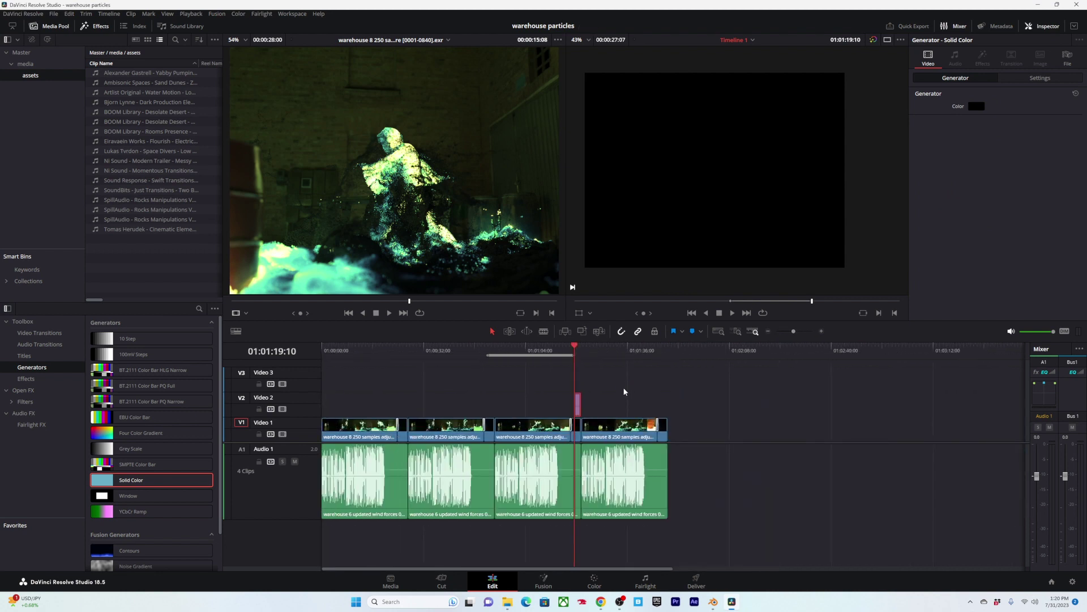
# Step: Disable the third repetition's audio clip on Audio 1
pyautogui.hotkey('ctrl', '=')
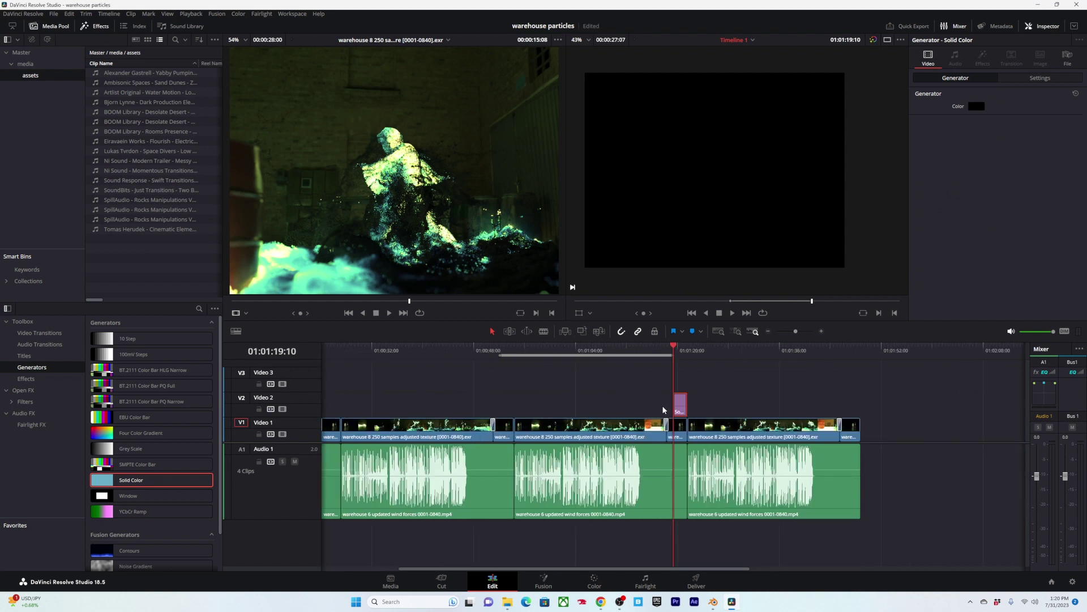
pyautogui.moveTo(589, 347); pyautogui.dragTo(500, 350)
pyautogui.hotkey('ctrl', '=')
pyautogui.hotkey('ctrl', '=')
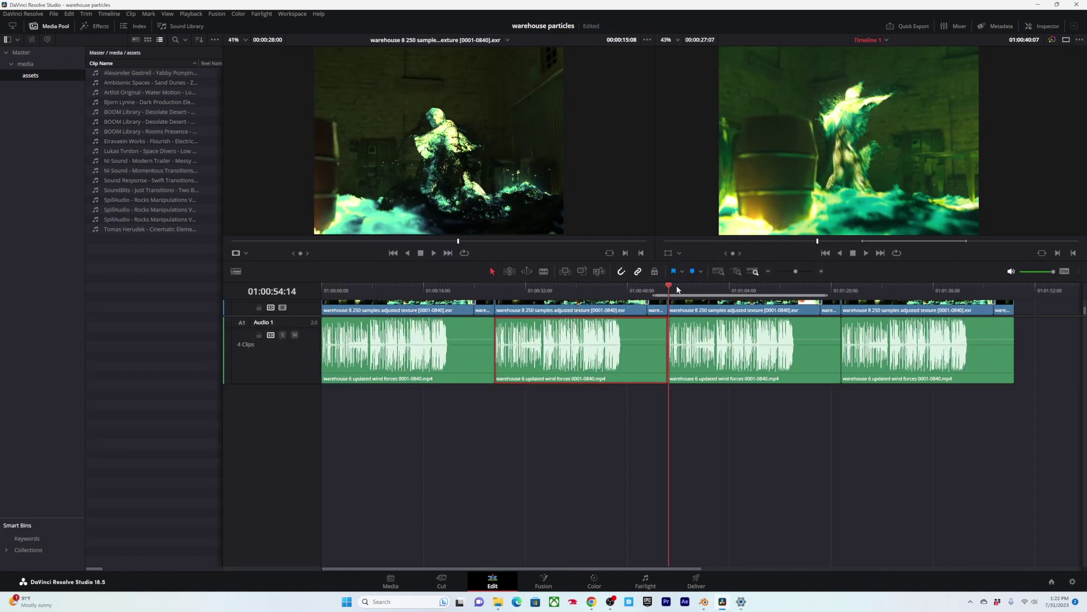
pyautogui.moveTo(676, 284); pyautogui.dragTo(708, 286)
pyautogui.click(730, 363)
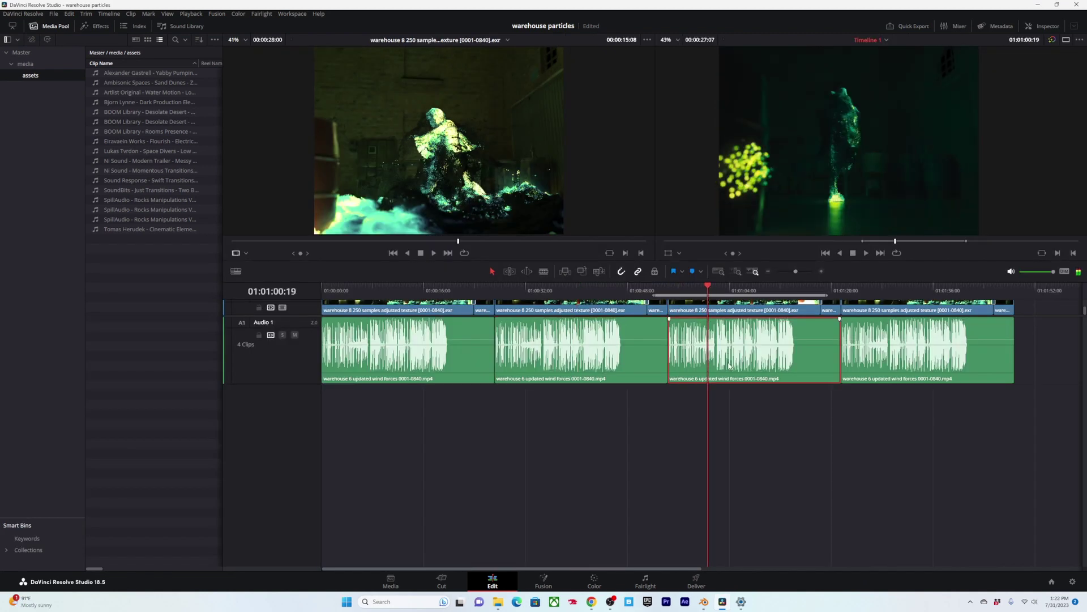
pyautogui.press('d')
pyautogui.hotkey('ctrl', '=')
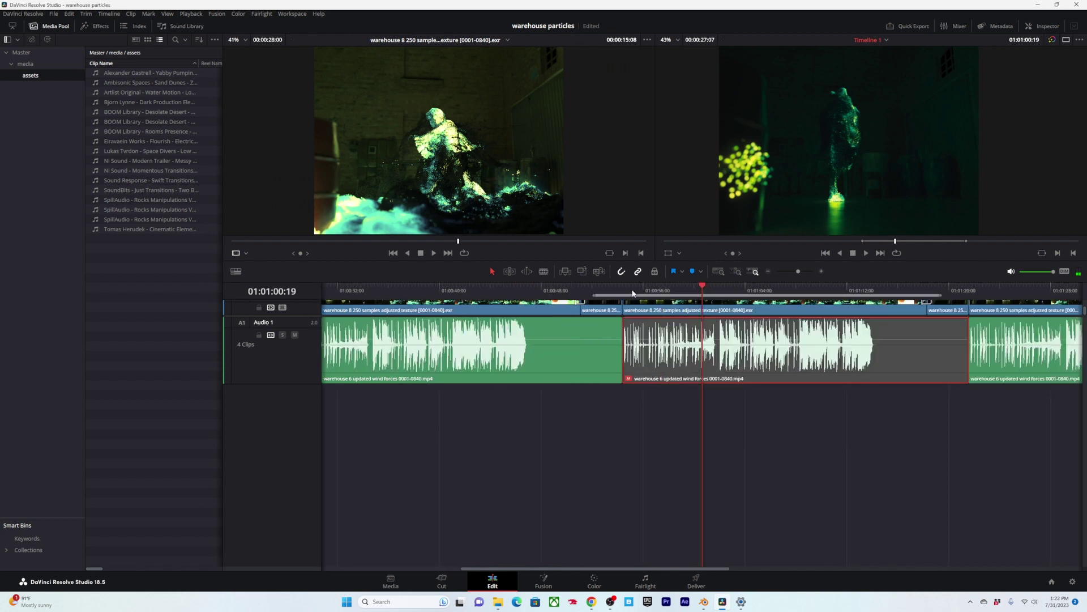
# Step: Place all 17 sound-effect clips from the assets bin onto a new Audio 2 track, starting at the in point 01:00:52:04
pyautogui.click(595, 291)
pyautogui.moveTo(221, 233); pyautogui.dragTo(369, 229)
pyautogui.hotkey('ctrl', '-')
pyautogui.hotkey('ctrl', '-')
pyautogui.hotkey('ctrl', '-')
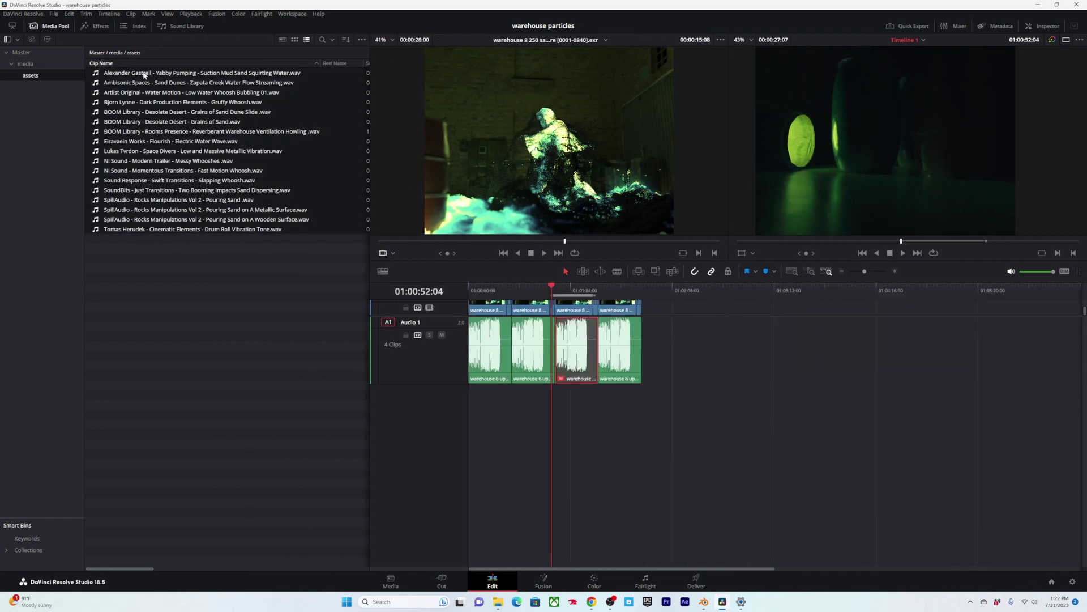
pyautogui.moveTo(144, 76); pyautogui.dragTo(558, 427)
pyautogui.hotkey('ctrl', '-')
pyautogui.hotkey('ctrl', '-')
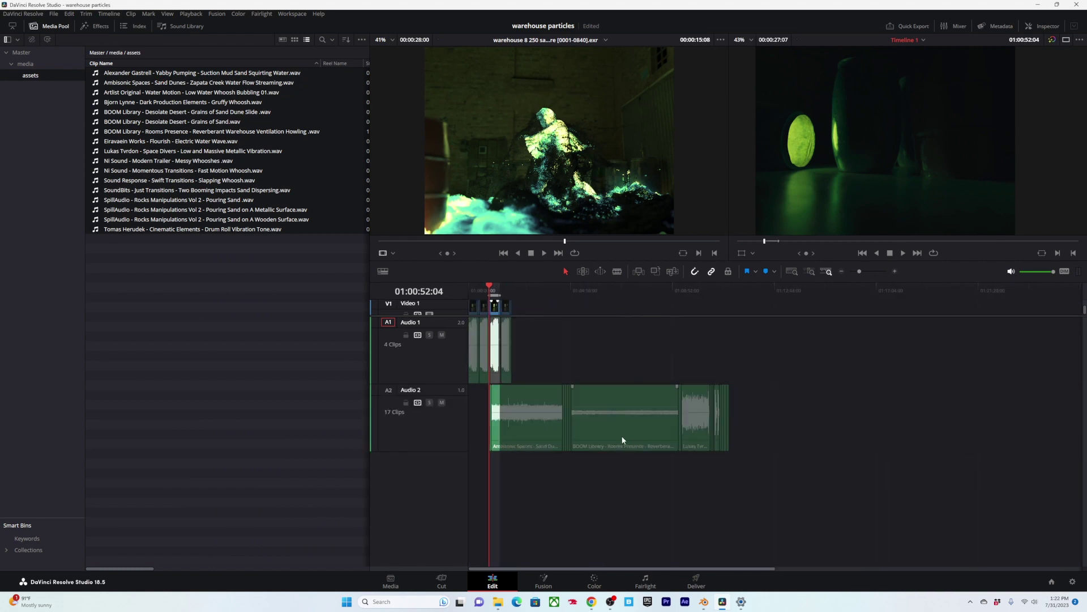
# Step: Move the short first clip and the Reverberant Warehouse Ventilation Howling clip to Audio 3, and shorten the ventilation and Zapata Creek Water Flow clips
pyautogui.moveTo(513, 419); pyautogui.dragTo(656, 485)
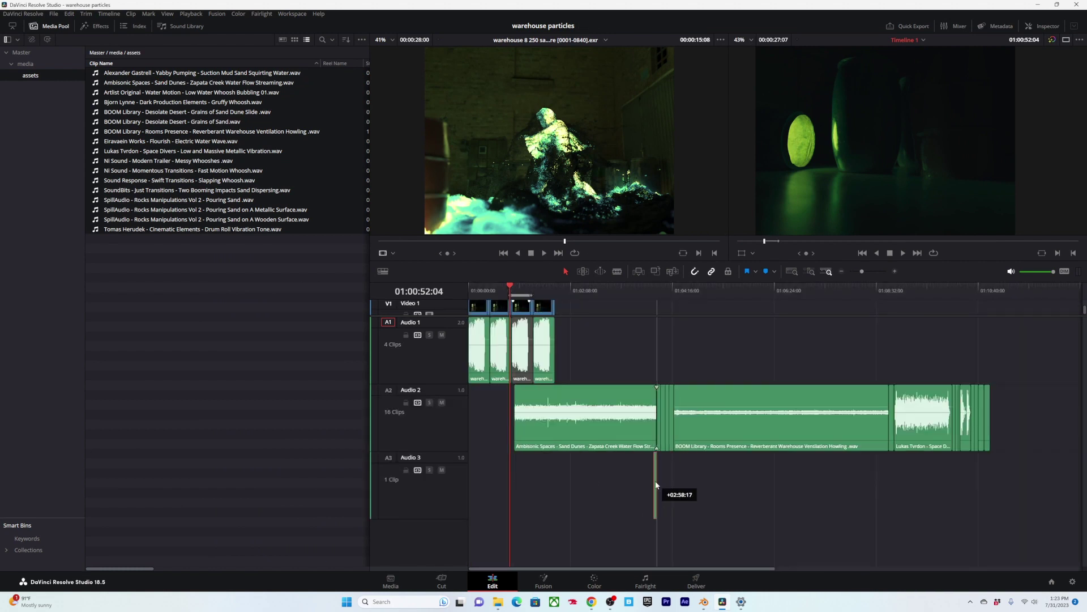
pyautogui.moveTo(752, 441); pyautogui.dragTo(758, 509)
pyautogui.moveTo(888, 487); pyautogui.dragTo(539, 485)
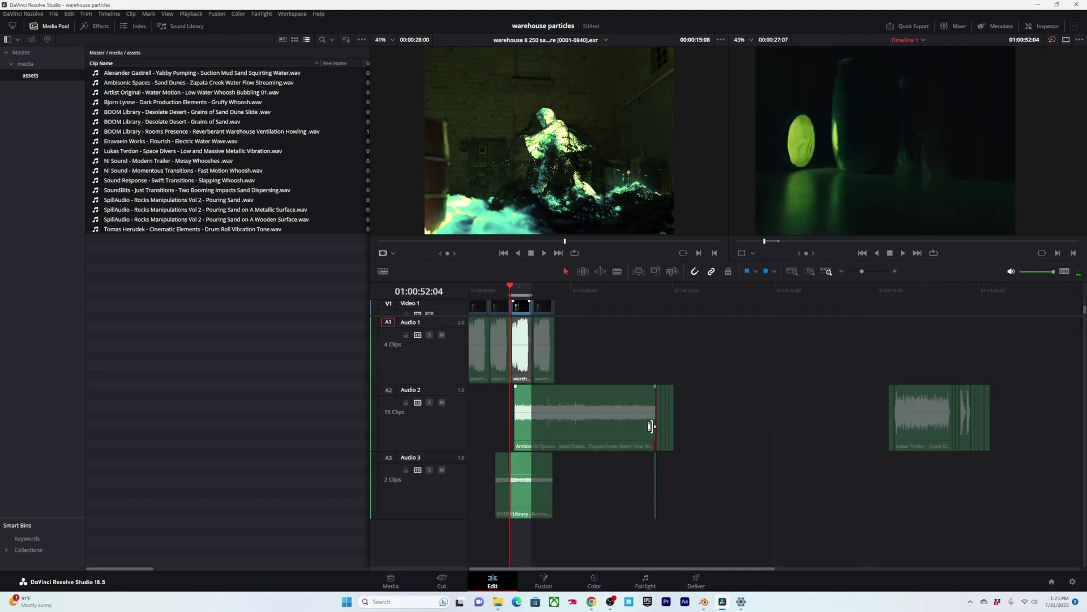
pyautogui.moveTo(655, 422); pyautogui.dragTo(540, 425)
# Step: Close the gaps between the Metallic Vibration clip and the remaining Audio 2 effects, and move the short Audio 3 clip to their end
pyautogui.moveTo(923, 417); pyautogui.dragTo(589, 412)
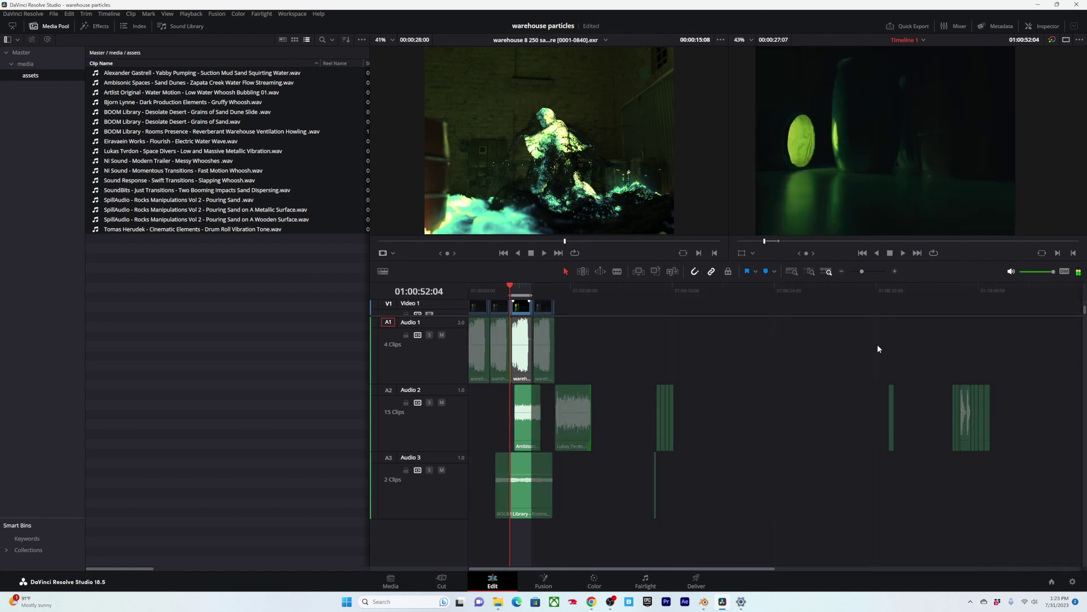
pyautogui.click(717, 426)
pyautogui.press('Delete')
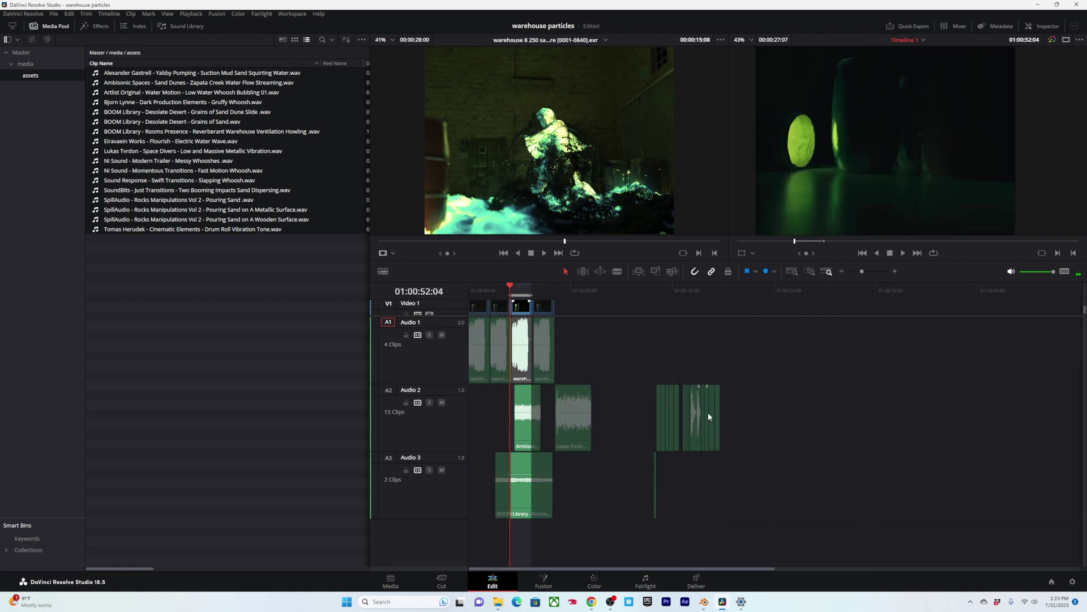
pyautogui.click(708, 418)
pyautogui.press('Delete')
pyautogui.click(649, 399)
pyautogui.press('Delete')
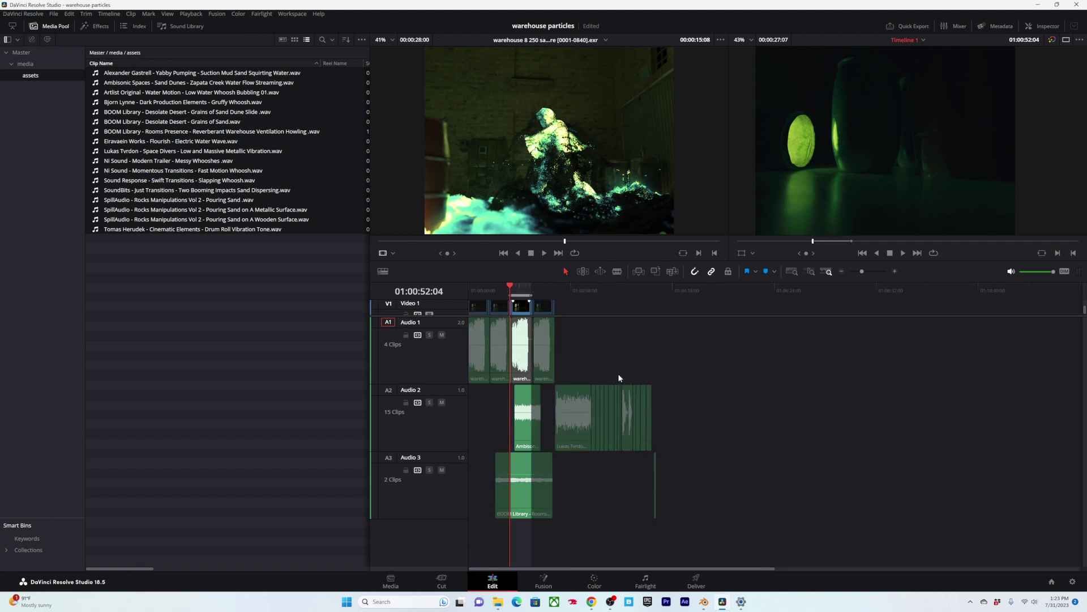
pyautogui.moveTo(656, 487); pyautogui.dragTo(660, 439)
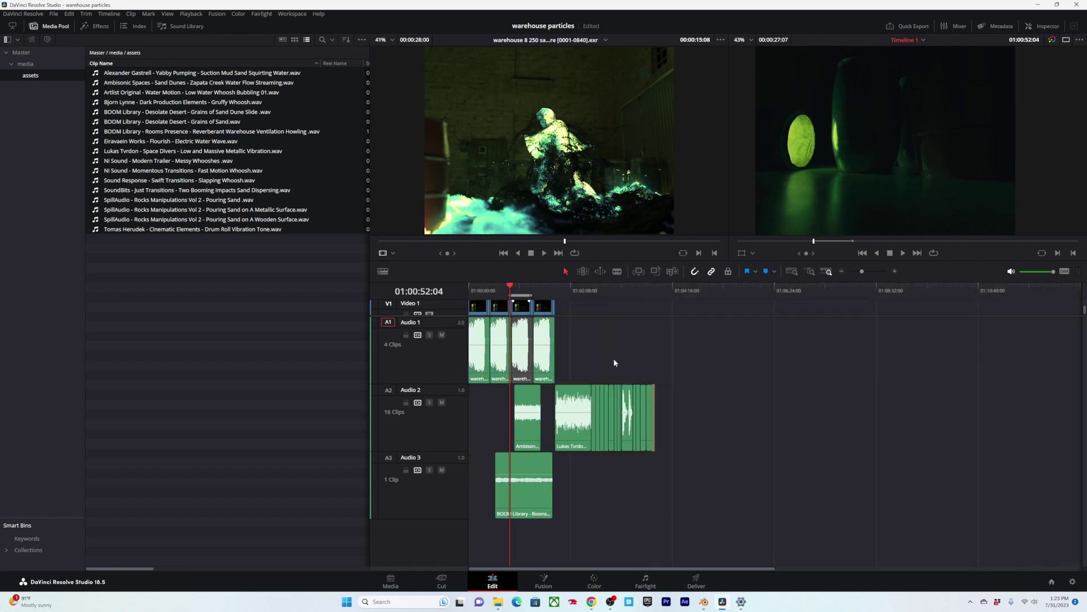
# Step: Audition the water flow and warehouse ventilation clips from about 01:00:57:26 by disabling and re-enabling them in turn during playback
pyautogui.hotkey('ctrl', '=')
pyautogui.hotkey('ctrl', '=')
pyautogui.hotkey('ctrl', '=')
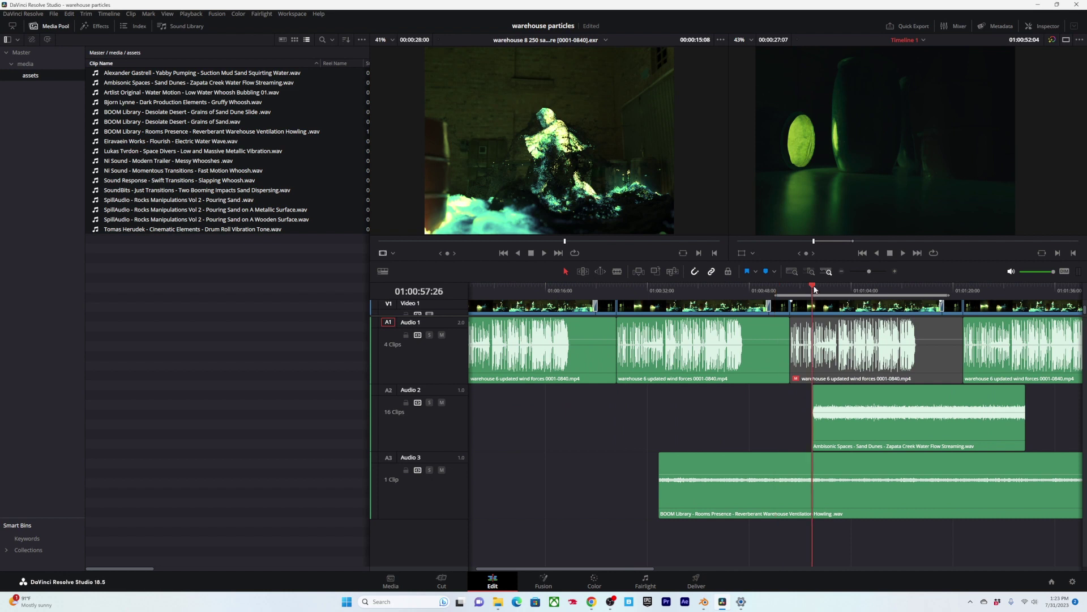
pyautogui.moveTo(814, 286); pyautogui.dragTo(822, 290)
pyautogui.click(832, 484)
pyautogui.press('d')
pyautogui.press('space')
pyautogui.click(846, 426)
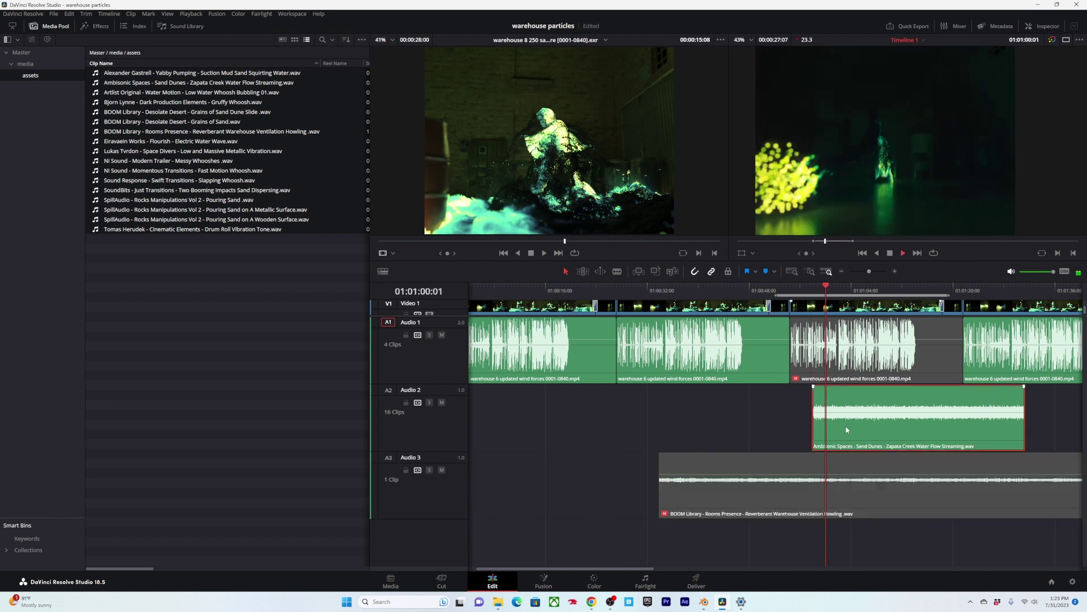
pyautogui.press('space')
pyautogui.press('d')
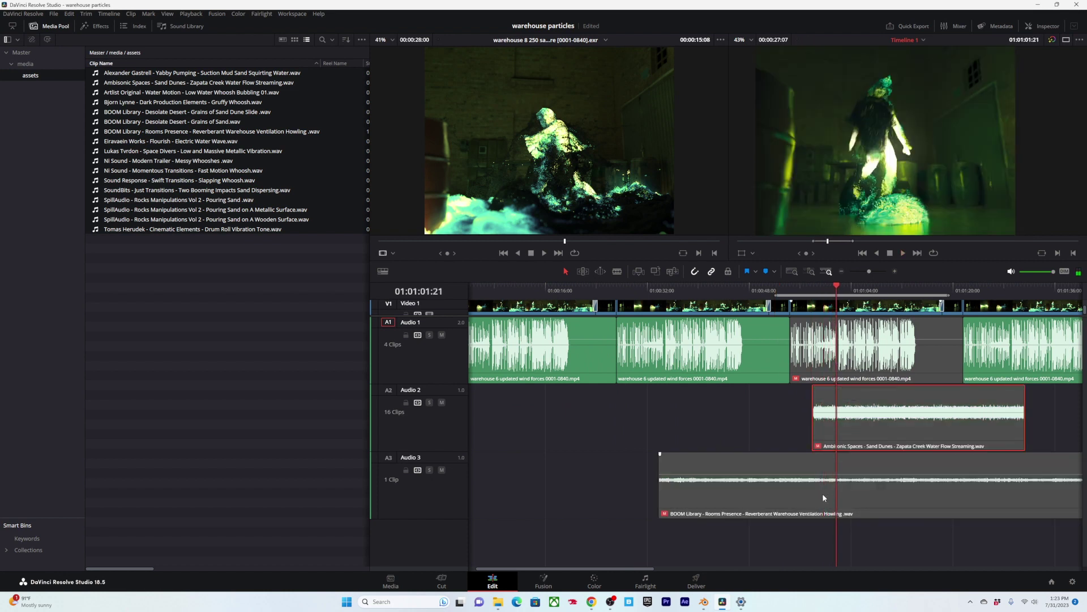
pyautogui.click(823, 497)
pyautogui.press('space')
pyautogui.press('d')
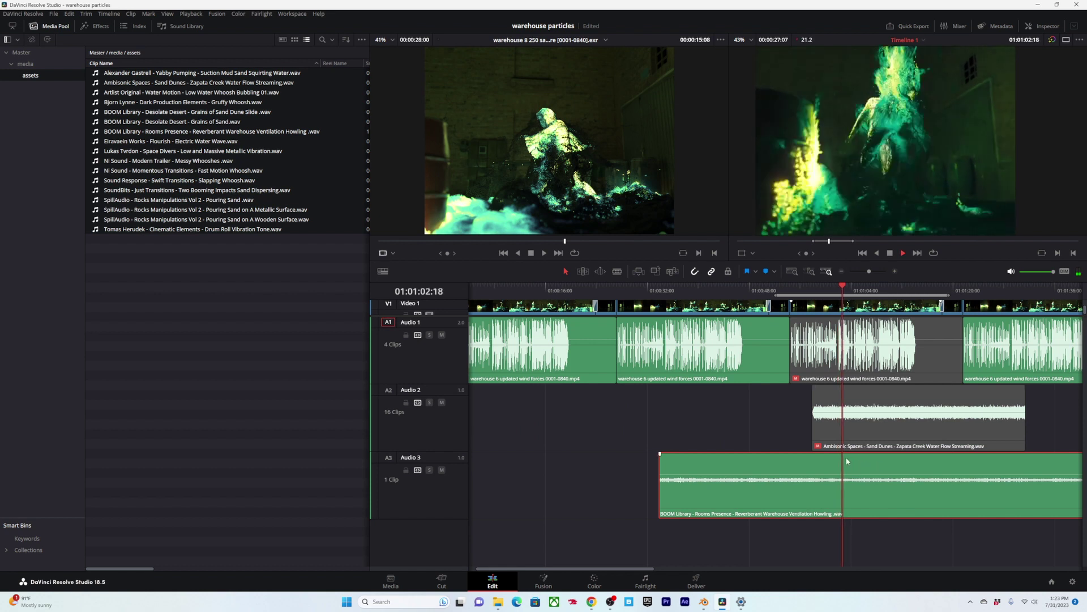
# Step: Listen to the Low and Massive Metallic Vibration clip on Audio 2 from about 01:01:59:15
pyautogui.keyDown('alt'); pyautogui.scroll(-1, 843, 478); pyautogui.keyUp('alt')
pyautogui.hotkey('ctrl', '=')
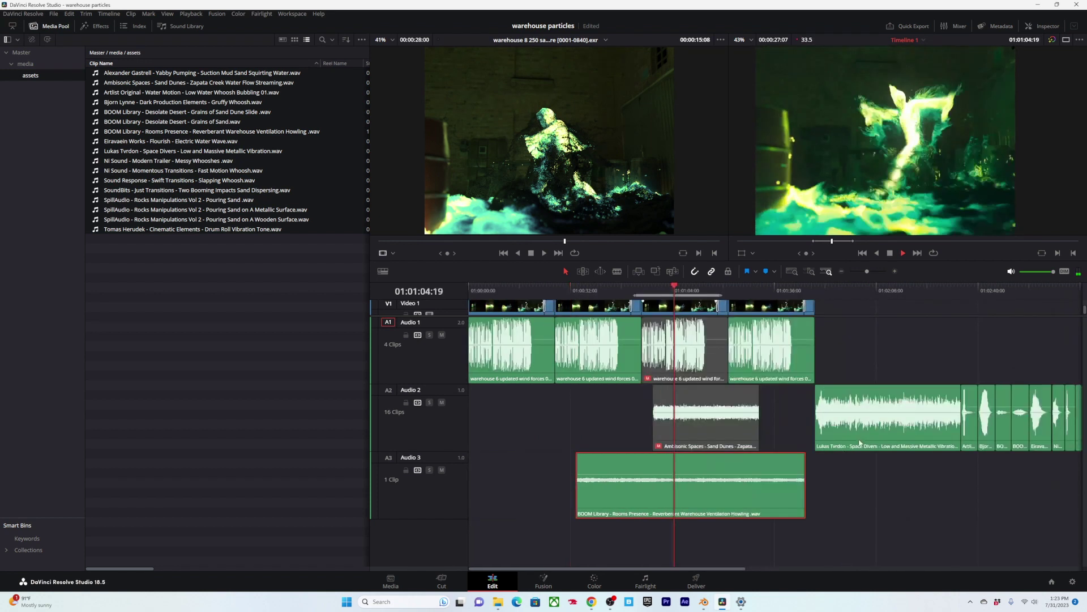
pyautogui.click(848, 290)
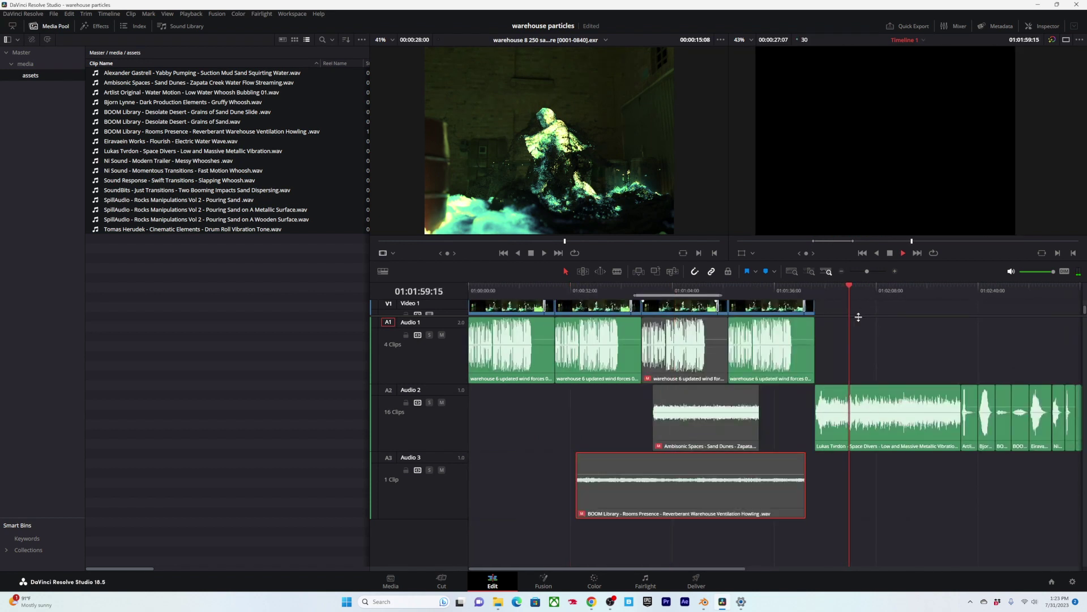
pyautogui.click(753, 488)
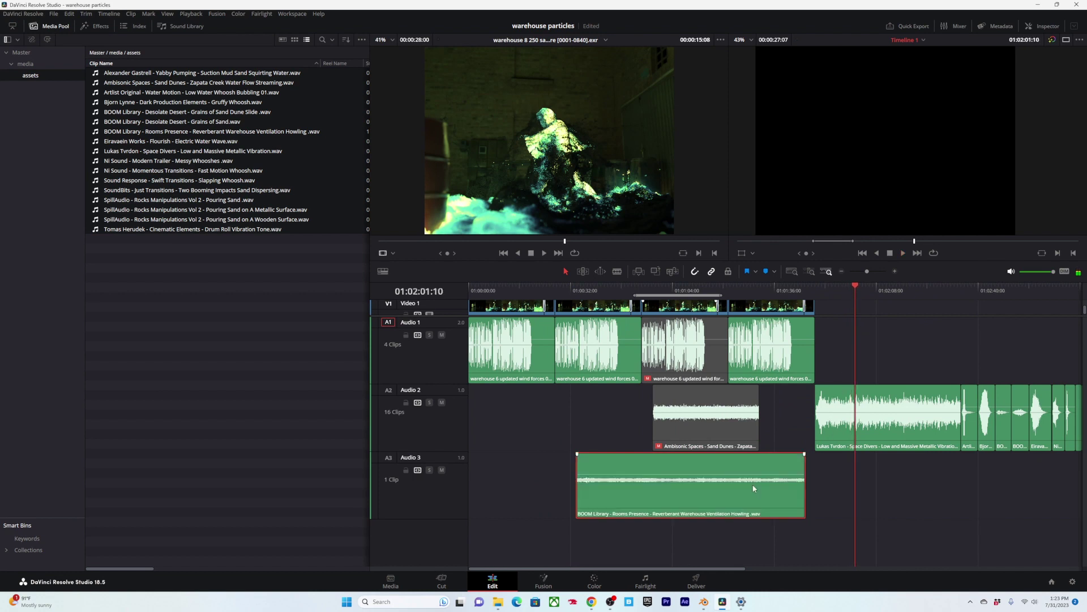
# Step: Trim both ends of the warehouse ventilation clip on Audio 3 to the timeline's in and out points
pyautogui.click(651, 294)
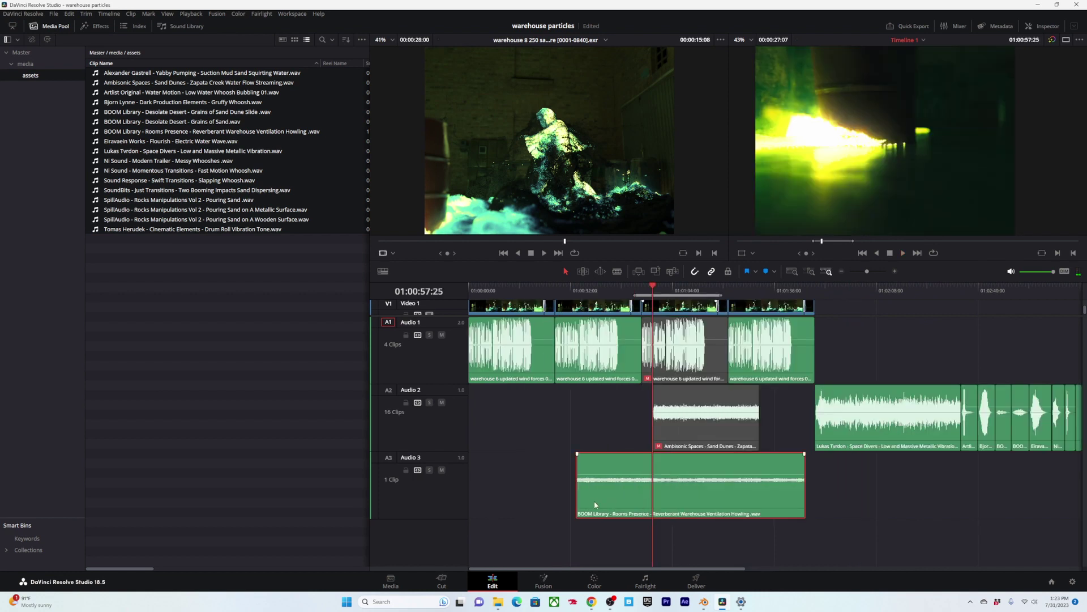
pyautogui.click(576, 507)
pyautogui.moveTo(581, 502); pyautogui.dragTo(653, 498)
pyautogui.keyDown('alt'); pyautogui.scroll(4, 819, 484); pyautogui.keyUp('alt')
pyautogui.moveTo(819, 484); pyautogui.dragTo(792, 483)
pyautogui.keyDown('alt'); pyautogui.scroll(-2, 868, 490); pyautogui.keyUp('alt')
pyautogui.moveTo(1064, 486); pyautogui.dragTo(909, 482)
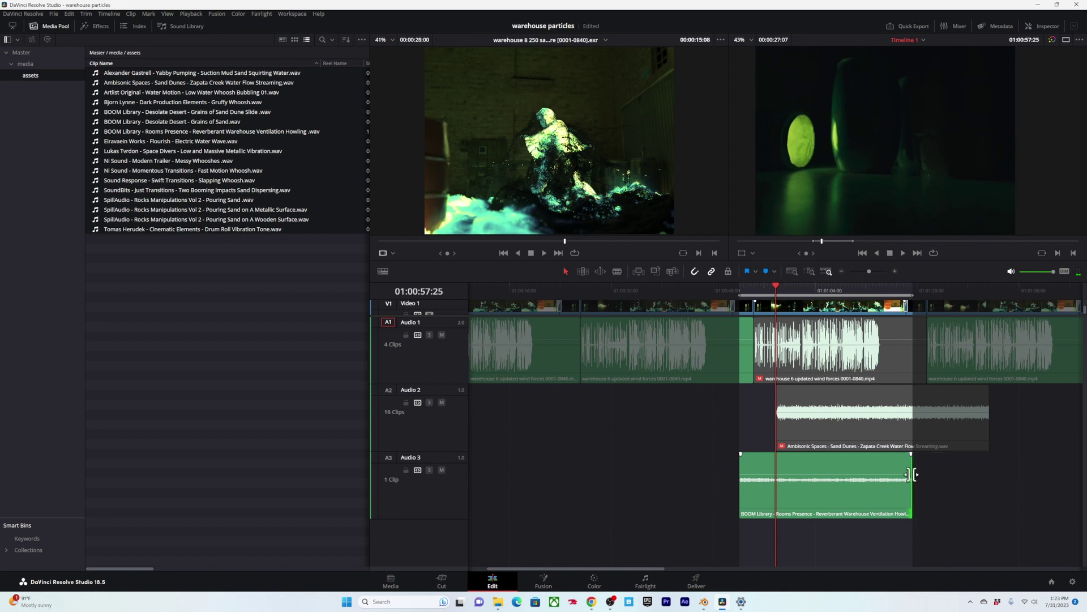
# Step: Move the water flow clip on Audio 2 so it starts at the beginning of the third repetition
pyautogui.moveTo(882, 288); pyautogui.dragTo(901, 288)
pyautogui.keyDown('alt'); pyautogui.scroll(4, 854, 327); pyautogui.keyUp('alt')
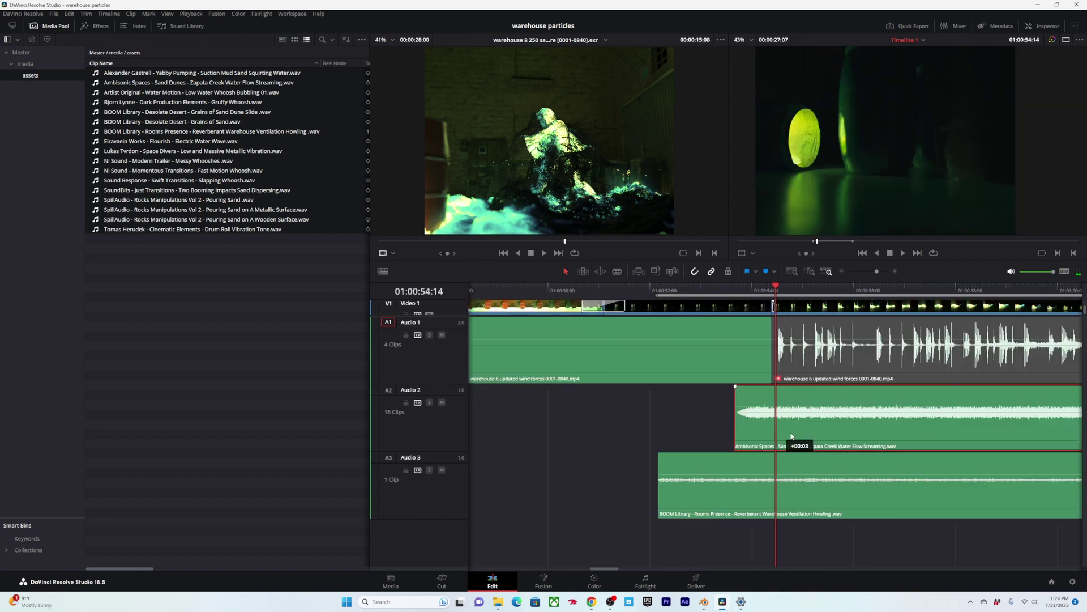
pyautogui.moveTo(785, 430); pyautogui.dragTo(816, 418)
# Step: Lower the water flow clip's volume and play it back from the third repetition's start
pyautogui.moveTo(772, 289); pyautogui.dragTo(753, 290)
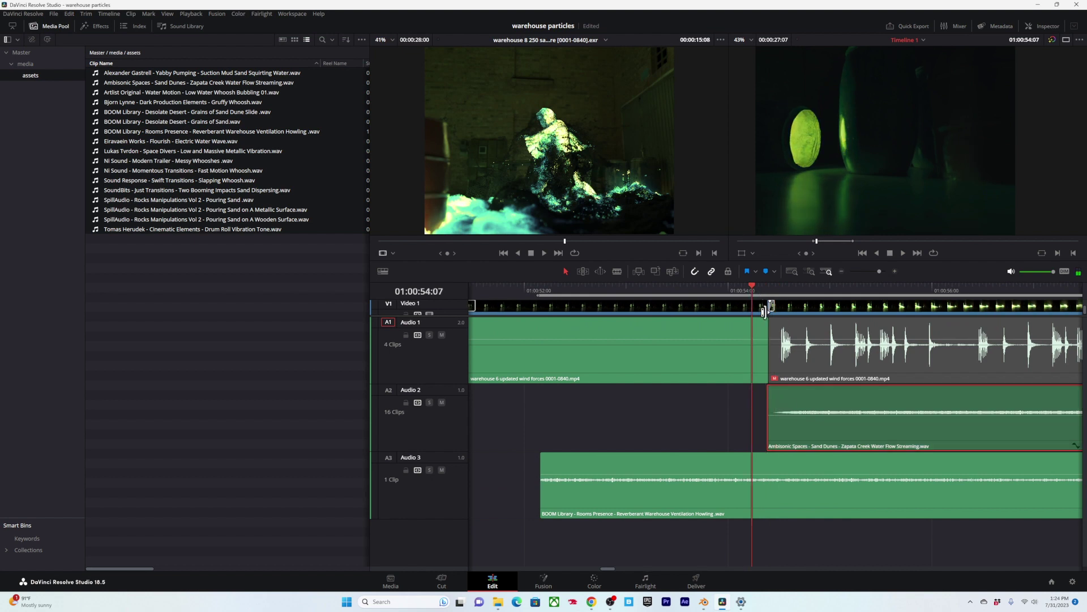
pyautogui.press('space')
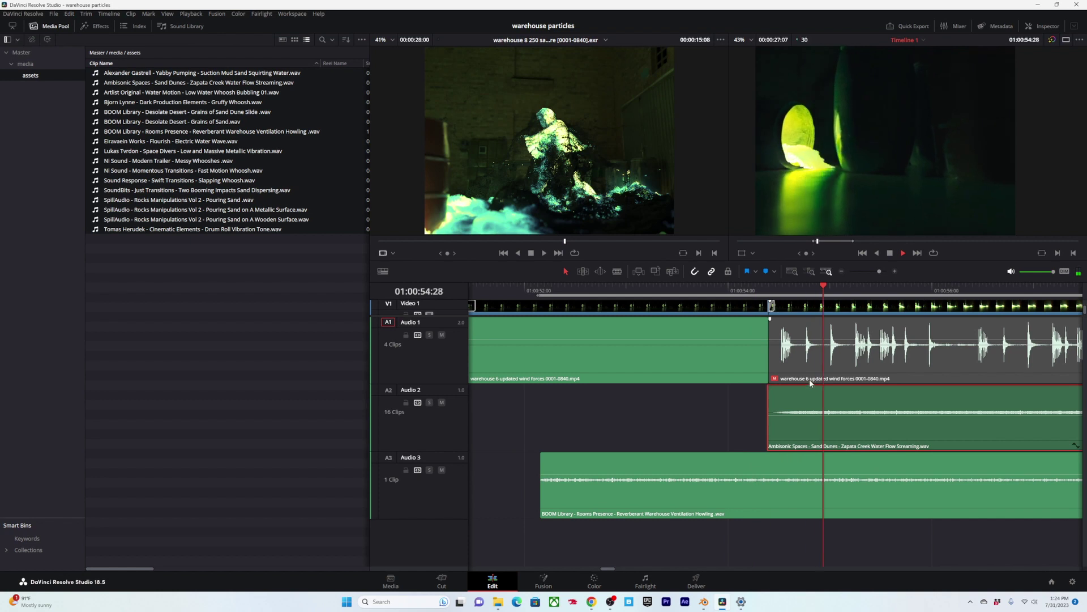
pyautogui.moveTo(834, 420); pyautogui.dragTo(832, 417)
pyautogui.click(765, 289)
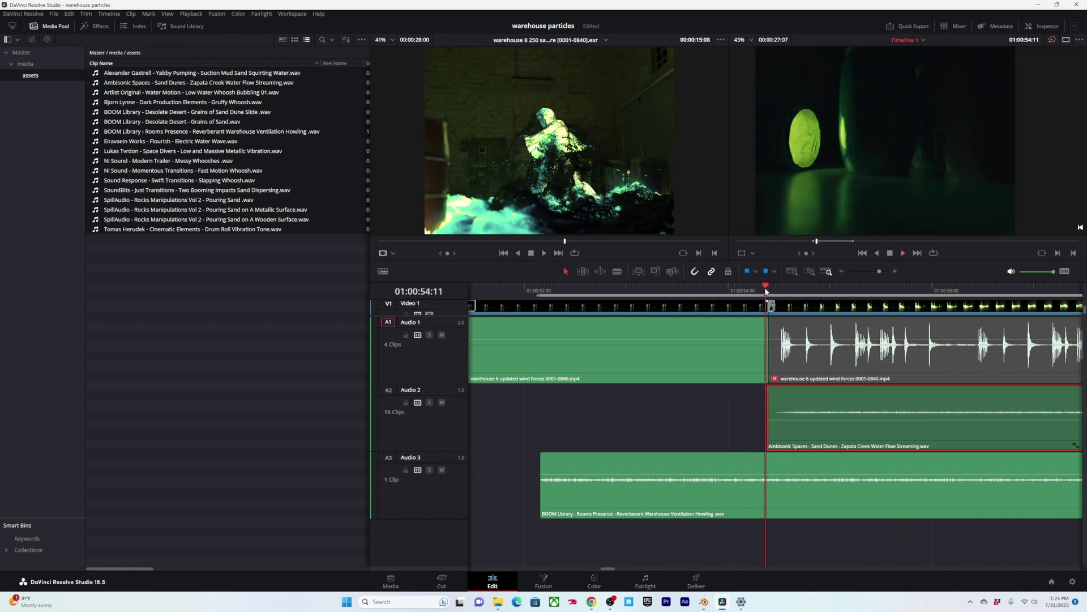
pyautogui.press('space')
pyautogui.keyDown('alt'); pyautogui.scroll(-2, 830, 397); pyautogui.keyUp('alt')
pyautogui.keyDown('alt'); pyautogui.scroll(-2, 831, 397); pyautogui.keyUp('alt')
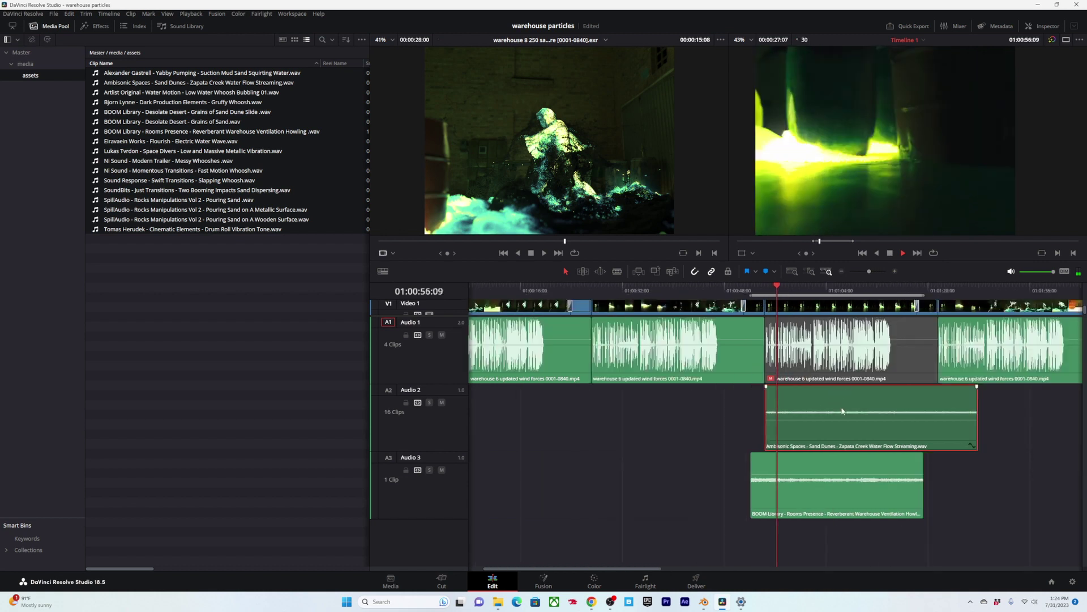
# Step: Trim the end of the water flow clip to the end of the third repetition's closing dissolve
pyautogui.moveTo(891, 289); pyautogui.dragTo(903, 289)
pyautogui.keyDown('alt'); pyautogui.scroll(1, 948, 396); pyautogui.keyUp('alt')
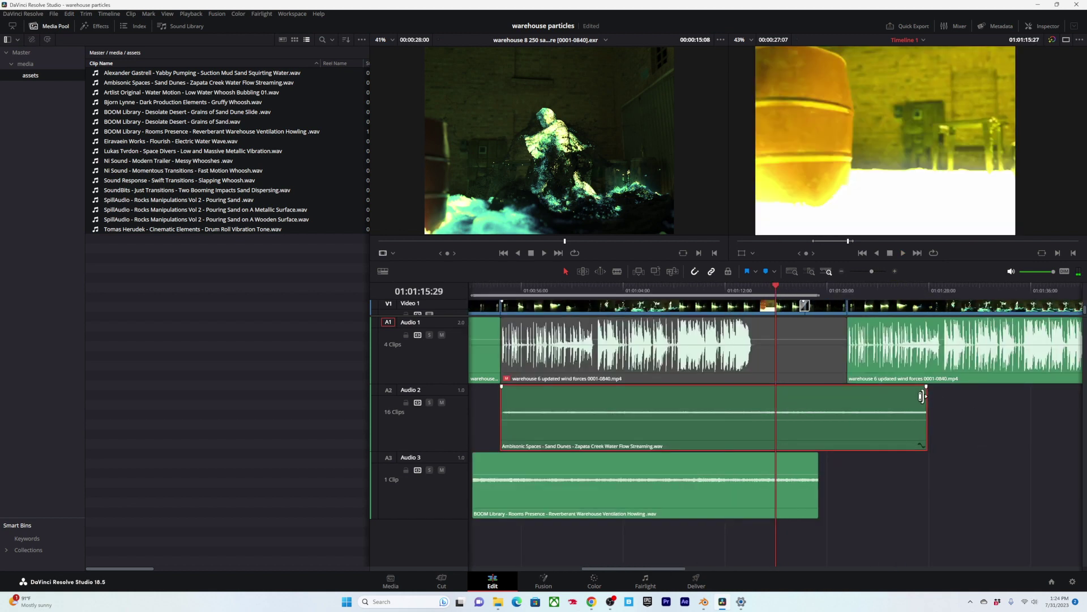
pyautogui.moveTo(926, 396); pyautogui.dragTo(810, 421)
# Step: Fade out the end of the water flow clip from 01:01:17:26, matching the video dissolve, and play it back
pyautogui.keyDown('alt'); pyautogui.scroll(4, 777, 287); pyautogui.keyUp('alt')
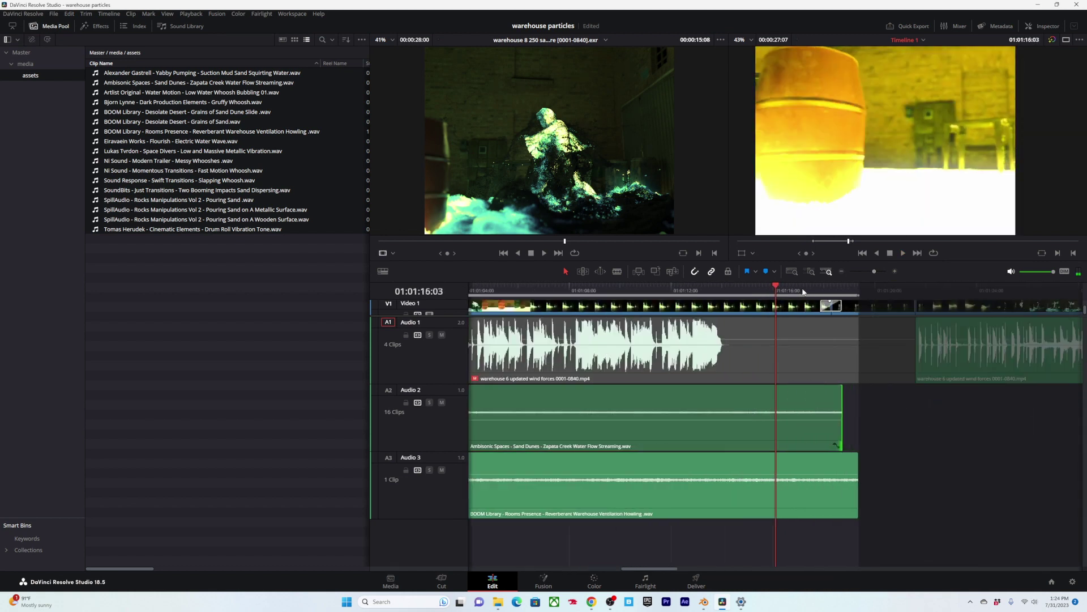
pyautogui.click(829, 287)
pyautogui.moveTo(840, 290); pyautogui.dragTo(866, 289)
pyautogui.click(904, 392)
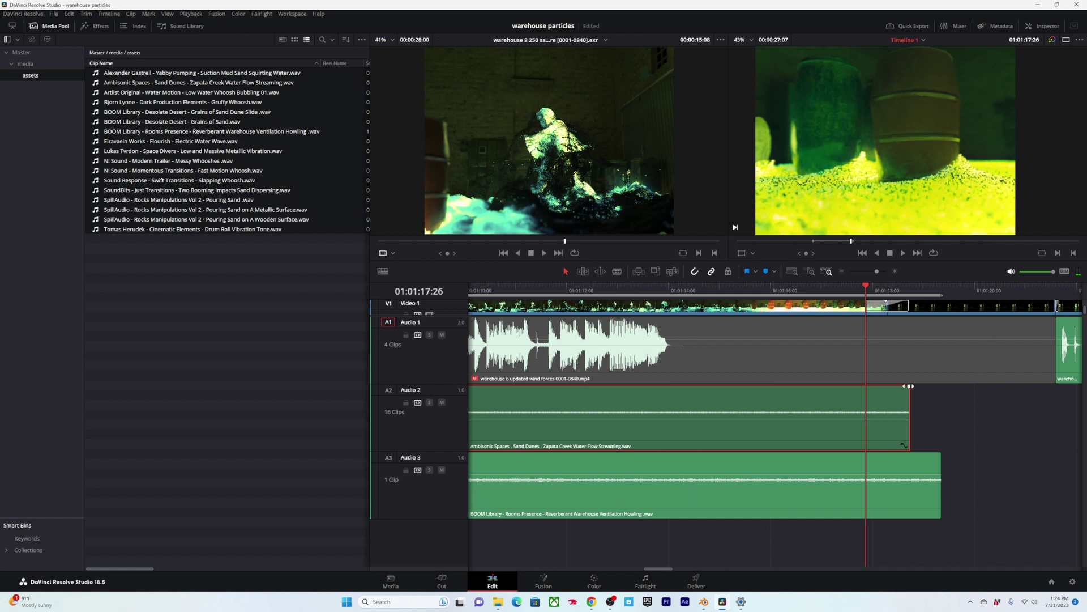
pyautogui.moveTo(909, 385); pyautogui.dragTo(868, 387)
pyautogui.keyDown('alt'); pyautogui.scroll(1, 875, 308); pyautogui.keyUp('alt')
pyautogui.press('space')
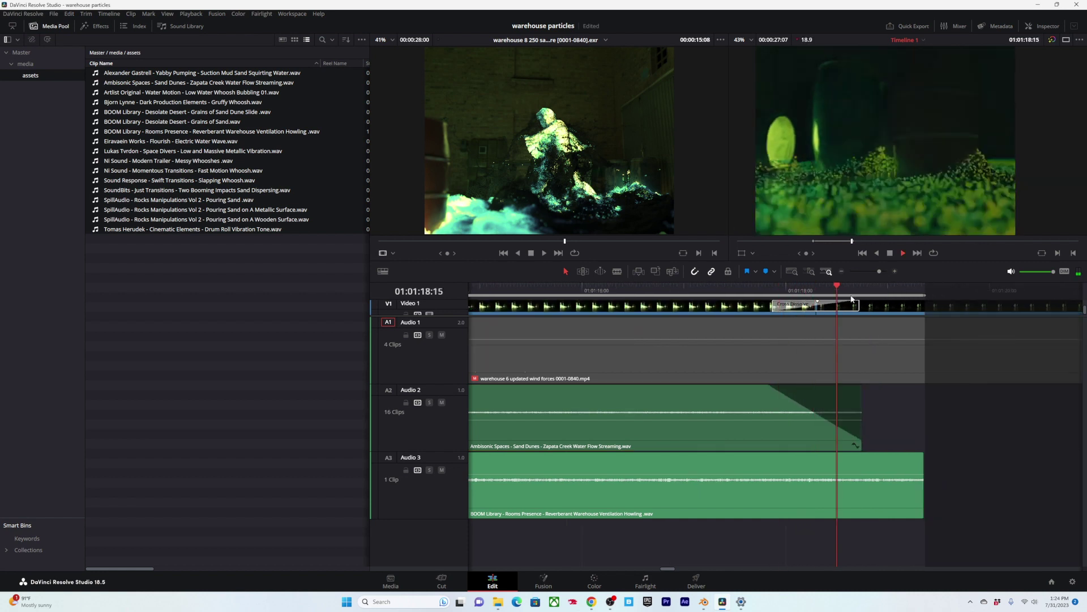
# Step: Show the audio mixer and slightly lower the water flow clip's volume while checking its level in playback
pyautogui.keyDown('alt'); pyautogui.scroll(-3, 687, 308); pyautogui.keyUp('alt')
pyautogui.keyDown('alt'); pyautogui.scroll(3, 686, 308); pyautogui.keyUp('alt')
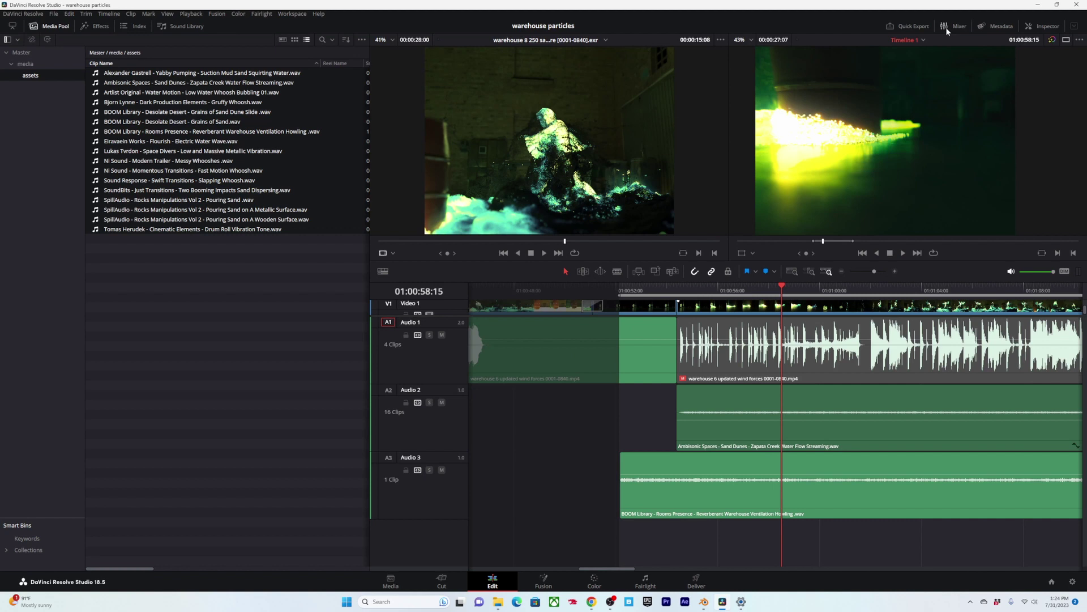
pyautogui.click(955, 26)
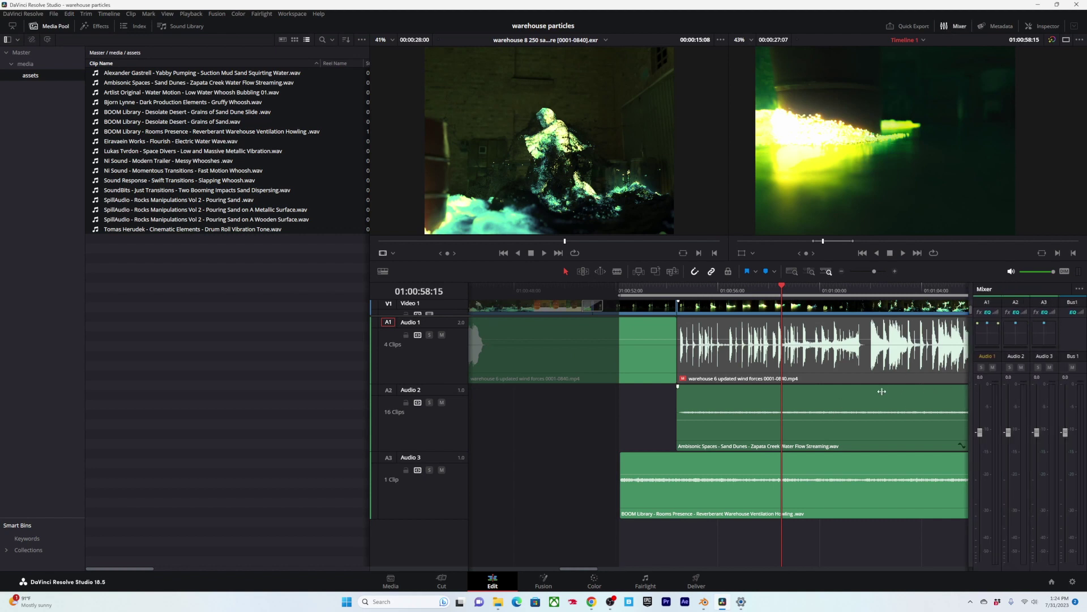
pyautogui.click(777, 417)
pyautogui.press('space')
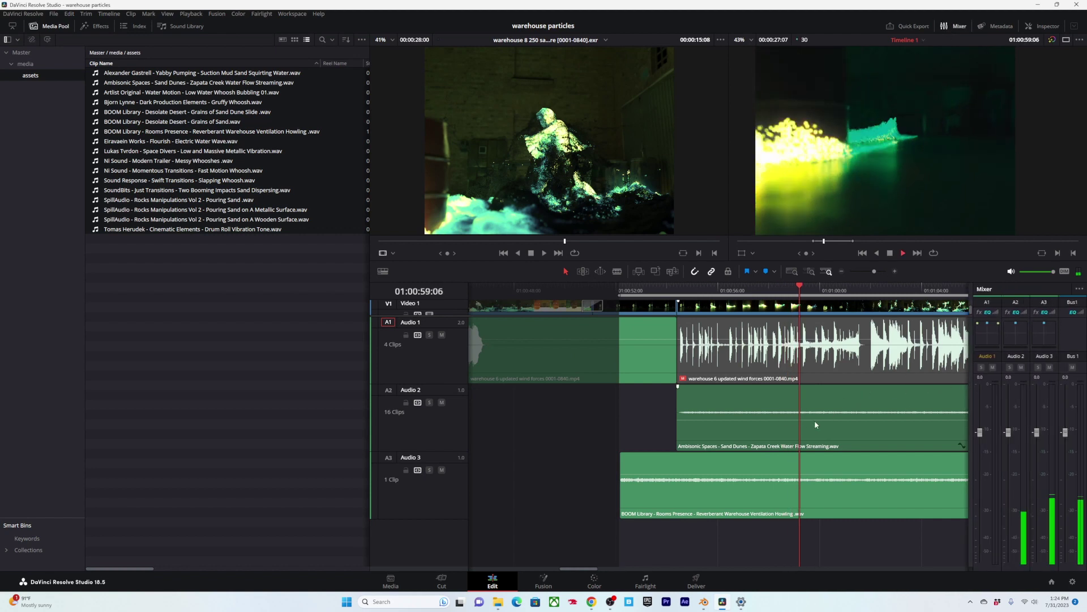
pyautogui.moveTo(796, 419); pyautogui.dragTo(798, 423)
# Step: Play the section with the Metallic Vibration clip on Audio 4 and return the playhead to that clip's start
pyautogui.press('space')
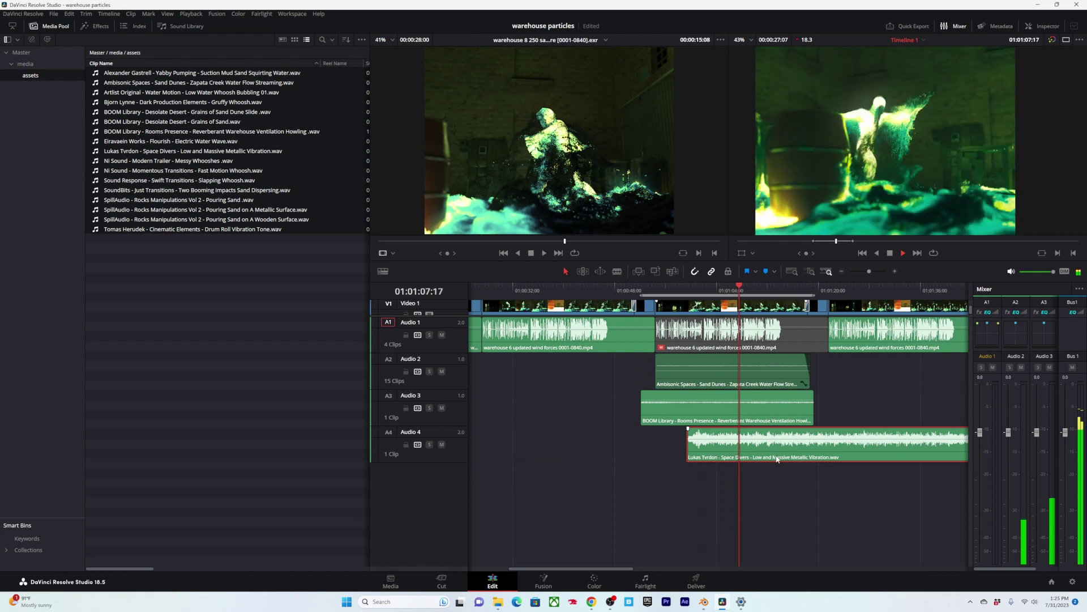
pyautogui.press('space')
pyautogui.click(686, 290)
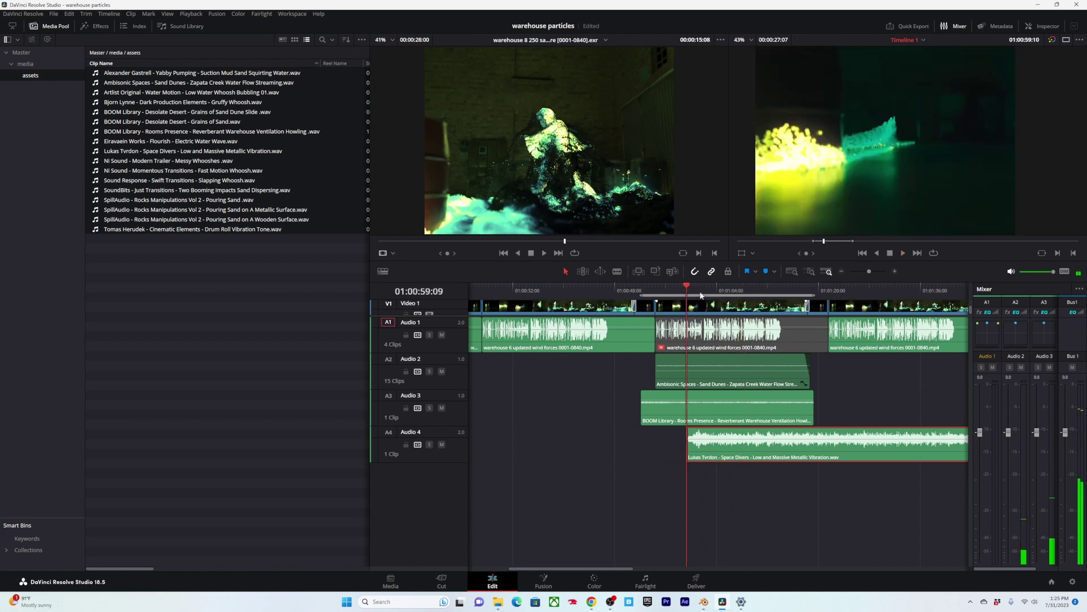
# Step: Start the Metallic Vibration clip about 1 s after the water flow clip, fade it in over about 1.5 s, and play it back
pyautogui.keyDown('alt'); pyautogui.scroll(3, 688, 290); pyautogui.keyUp('alt')
pyautogui.press('space')
pyautogui.moveTo(714, 292); pyautogui.dragTo(583, 291)
pyautogui.moveTo(878, 444); pyautogui.dragTo(750, 442)
pyautogui.keyDown('alt'); pyautogui.scroll(-2, 749, 438); pyautogui.keyUp('alt')
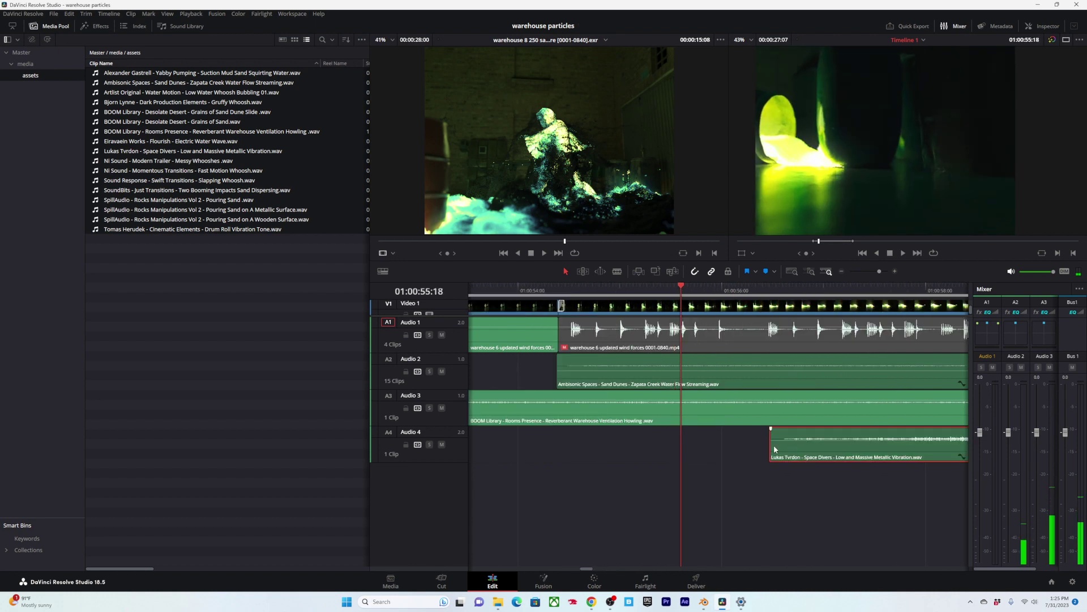
pyautogui.moveTo(775, 449); pyautogui.dragTo(821, 428)
pyautogui.press('space')
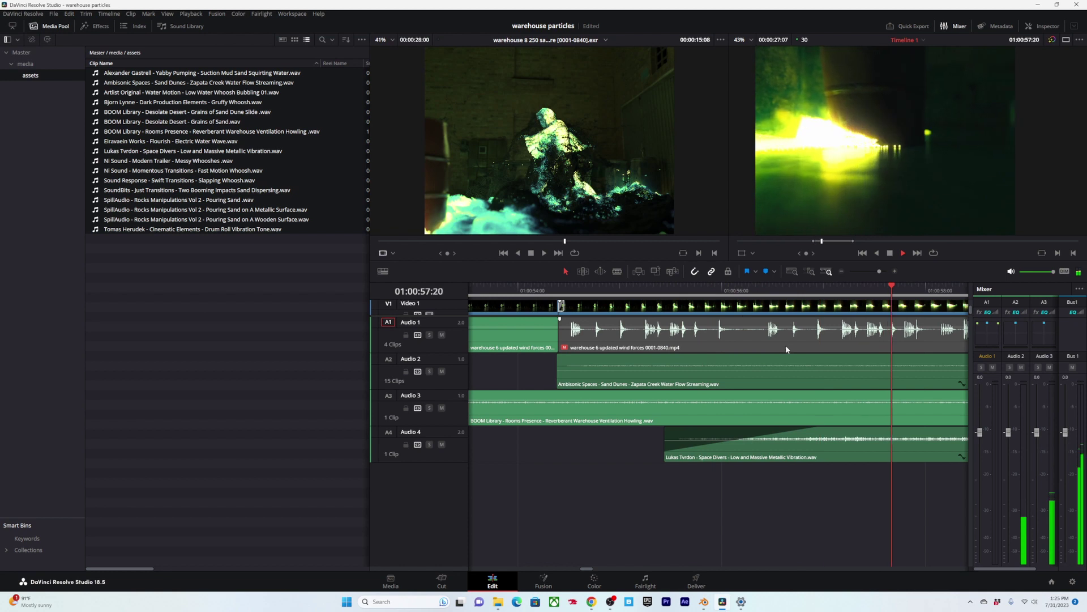
pyautogui.keyDown('alt'); pyautogui.scroll(-3, 776, 432); pyautogui.keyUp('alt')
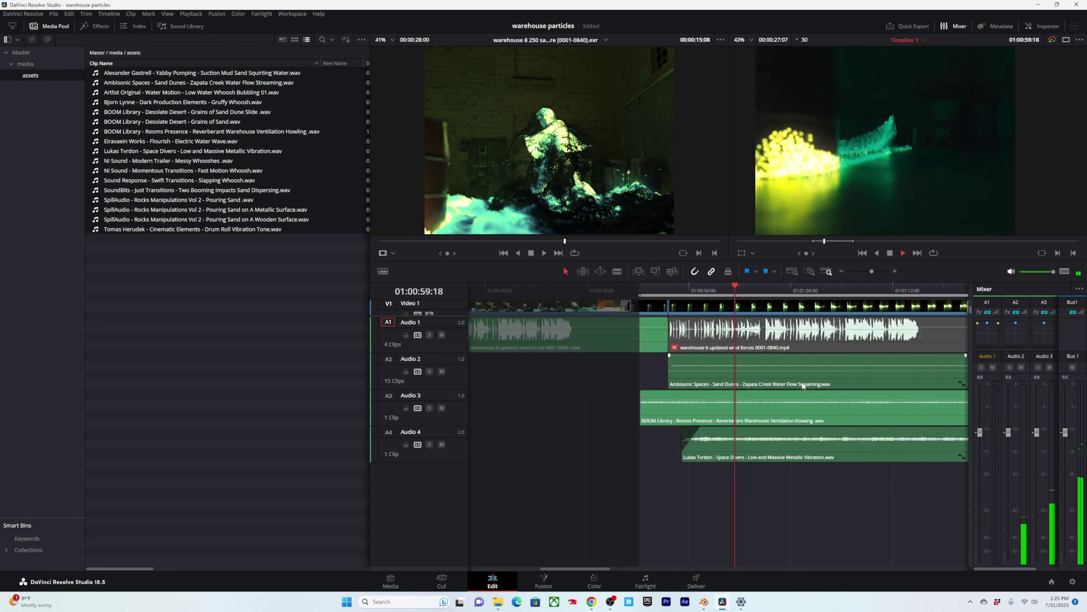
pyautogui.press('space')
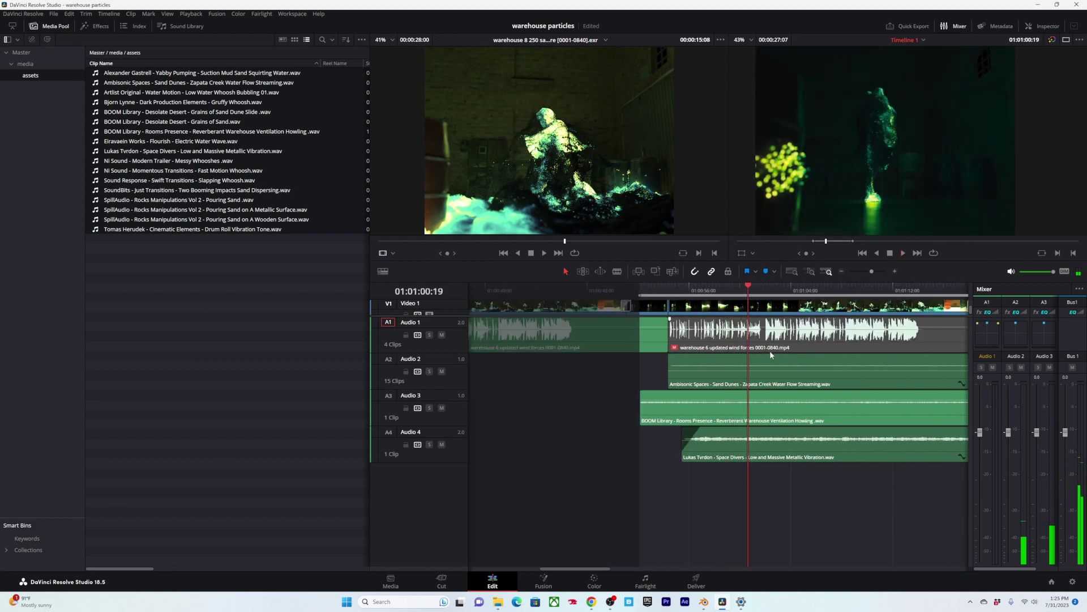
# Step: Slightly lower the Metallic Vibration clip's volume and play the section to check it against the other sounds
pyautogui.keyDown('alt'); pyautogui.scroll(2, 770, 391); pyautogui.keyUp('alt')
pyautogui.click(764, 438)
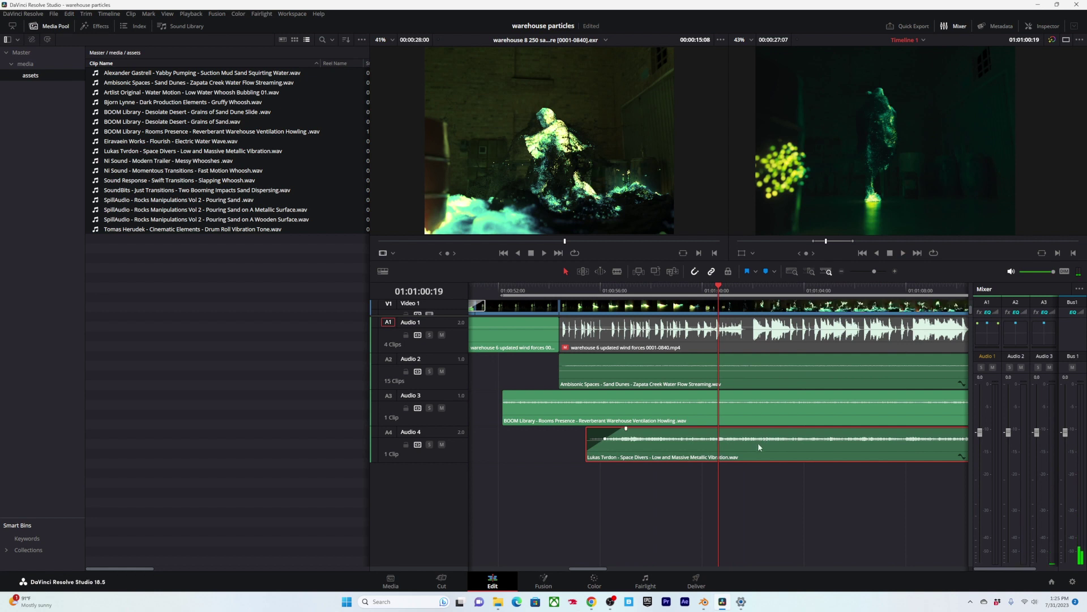
pyautogui.keyDown('alt'); pyautogui.scroll(2, 757, 450); pyautogui.keyUp('alt')
pyautogui.moveTo(753, 439); pyautogui.dragTo(753, 441)
pyautogui.keyDown('alt'); pyautogui.scroll(-3, 757, 444); pyautogui.keyUp('alt')
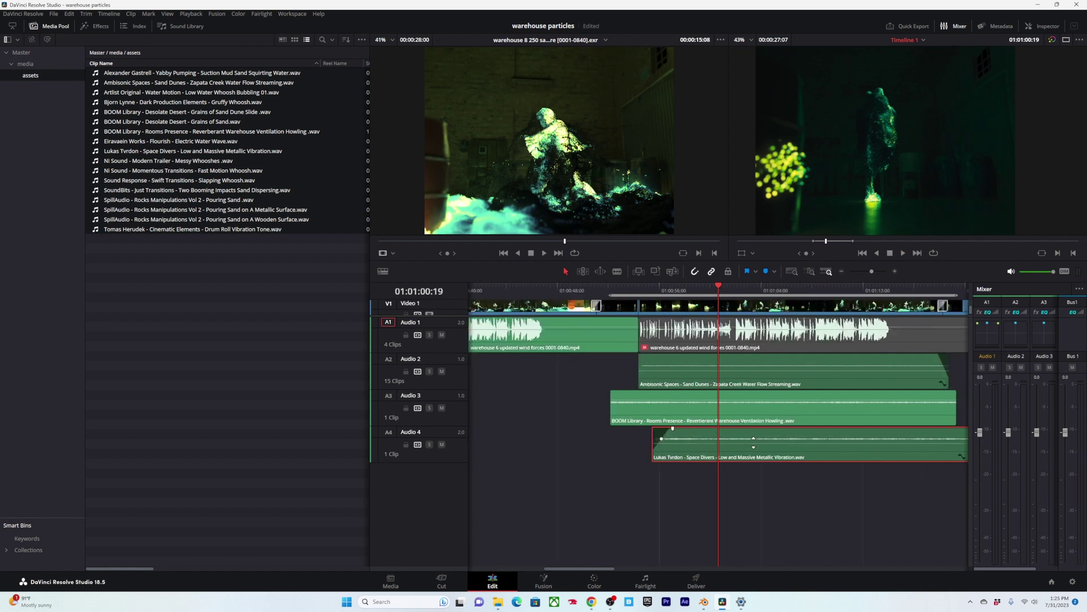
pyautogui.press('space')
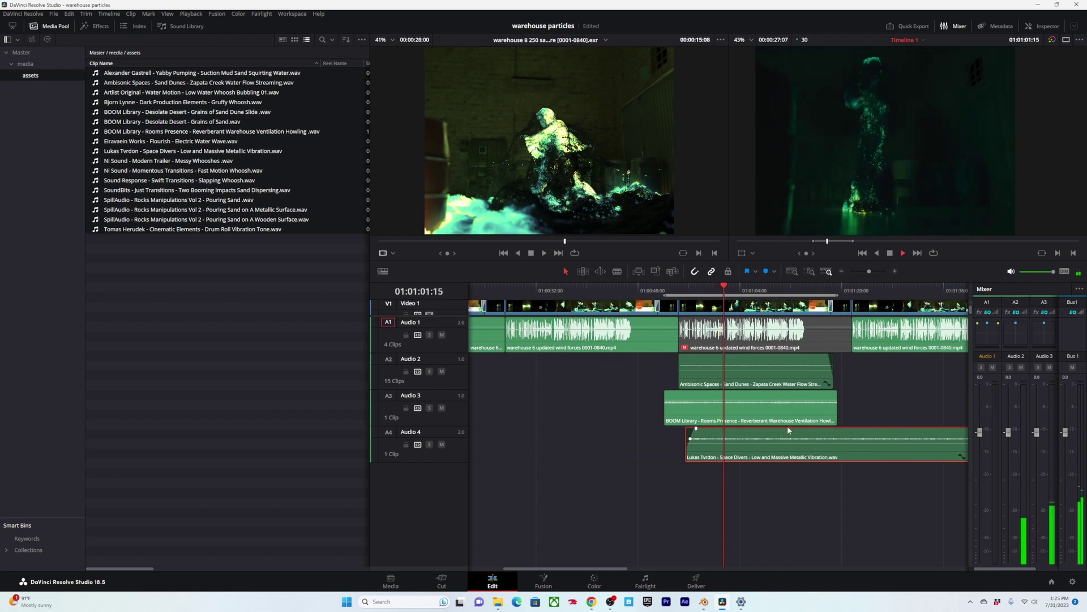
# Step: Trim the end of the Metallic Vibration clip back to near the end of the ventilation clip
pyautogui.press('space')
pyautogui.moveTo(771, 439); pyautogui.dragTo(718, 436)
pyautogui.press('space')
pyautogui.keyDown('alt'); pyautogui.scroll(-2, 812, 437); pyautogui.keyUp('alt')
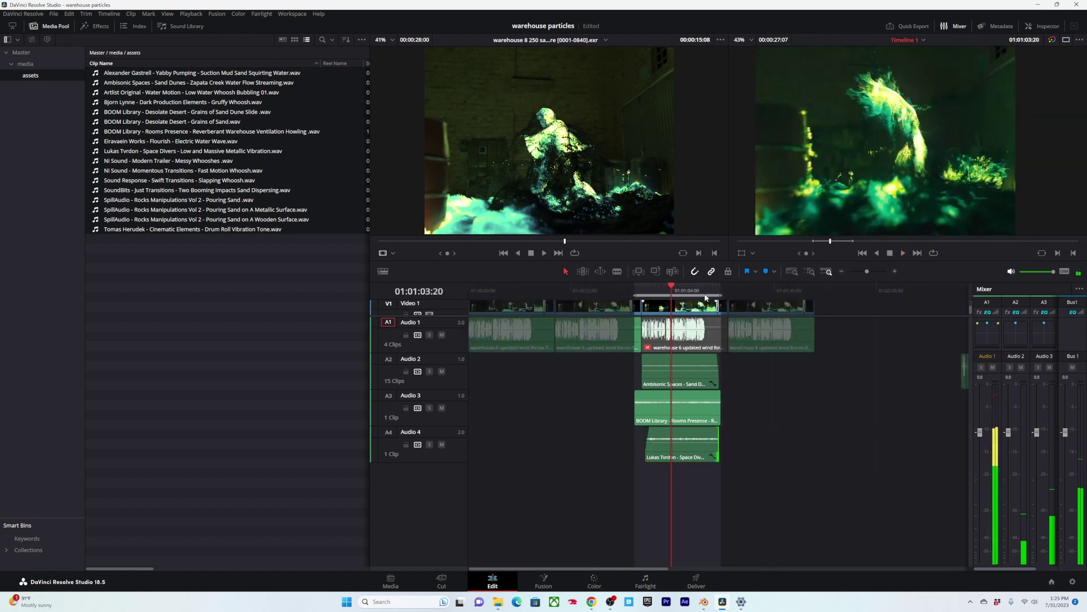
# Step: Fade out the Metallic Vibration clip from 01:01:17:26 and trim its end to match the water flow clip's end
pyautogui.click(717, 290)
pyautogui.keyDown('alt'); pyautogui.scroll(5, 793, 376); pyautogui.keyUp('alt')
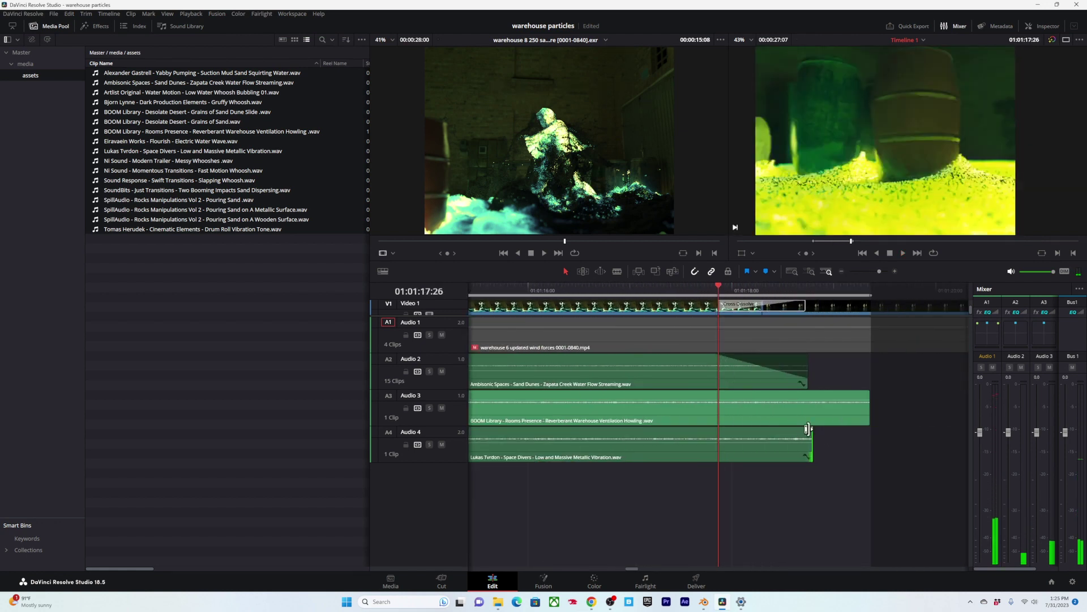
pyautogui.moveTo(764, 429); pyautogui.dragTo(720, 427)
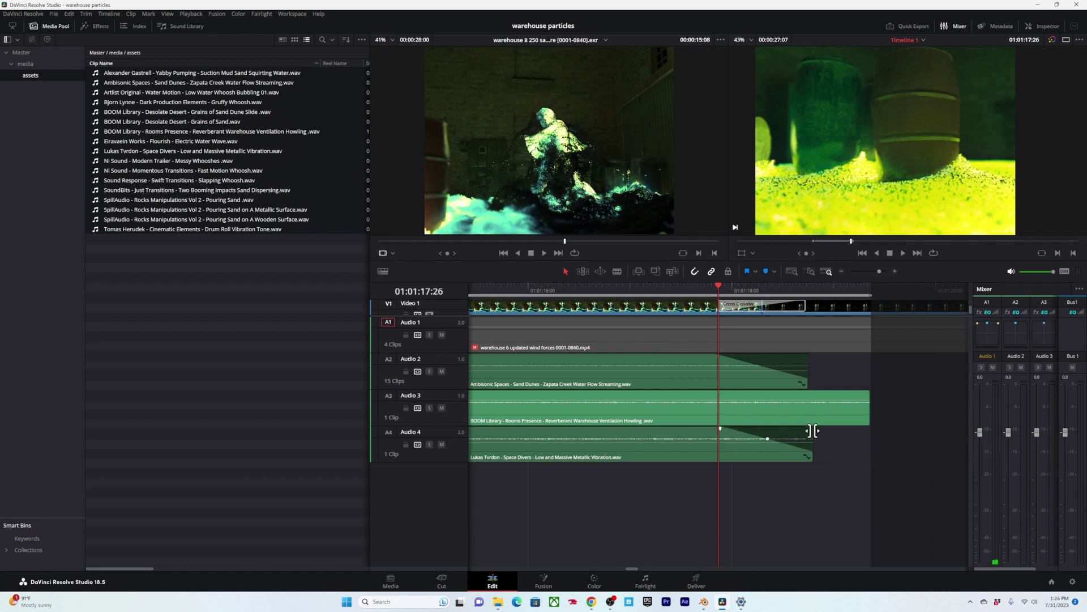
pyautogui.moveTo(813, 431); pyautogui.dragTo(806, 435)
pyautogui.keyDown('alt'); pyautogui.scroll(-5, 730, 425); pyautogui.keyUp('alt')
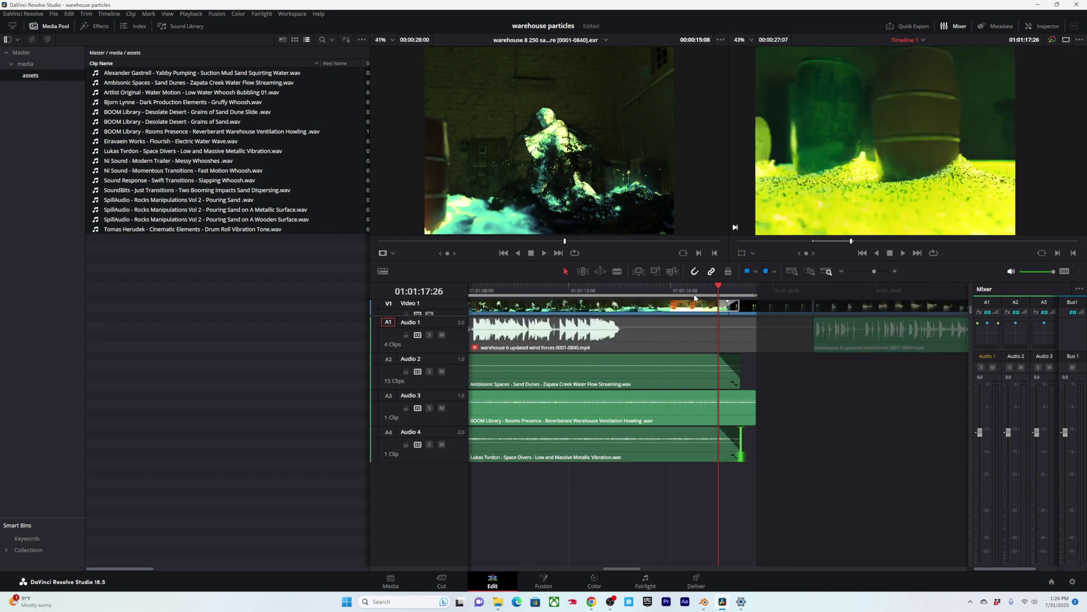
# Step: Play the last part of the third repetition to check how the layered sounds work together
pyautogui.keyDown('alt'); pyautogui.scroll(-2, 696, 299); pyautogui.keyUp('alt')
pyautogui.click(634, 290)
pyautogui.press('space')
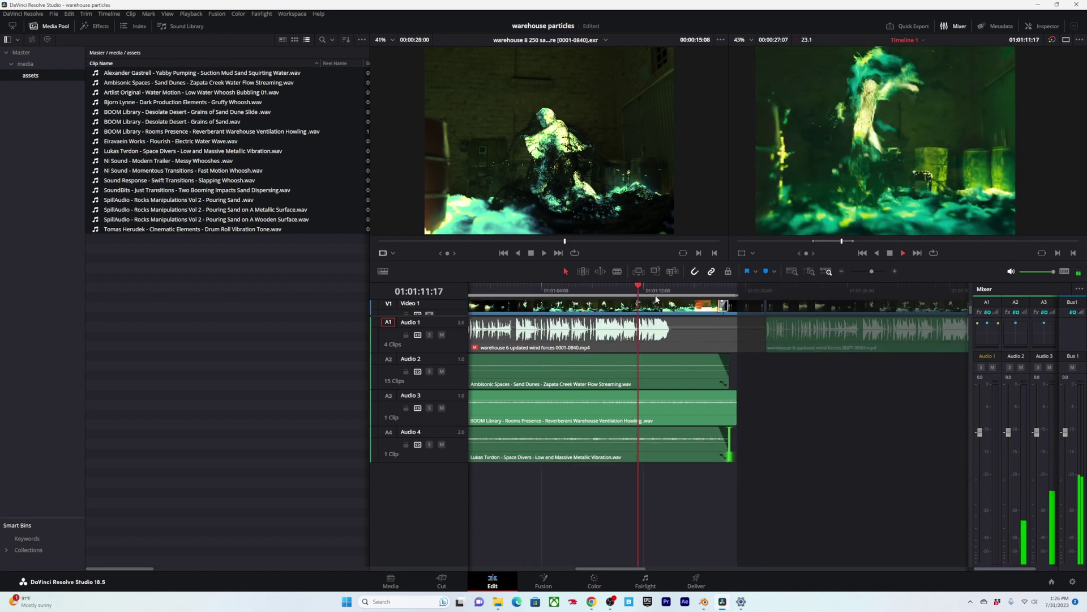
pyautogui.keyDown('alt'); pyautogui.scroll(-2, 716, 340); pyautogui.keyUp('alt')
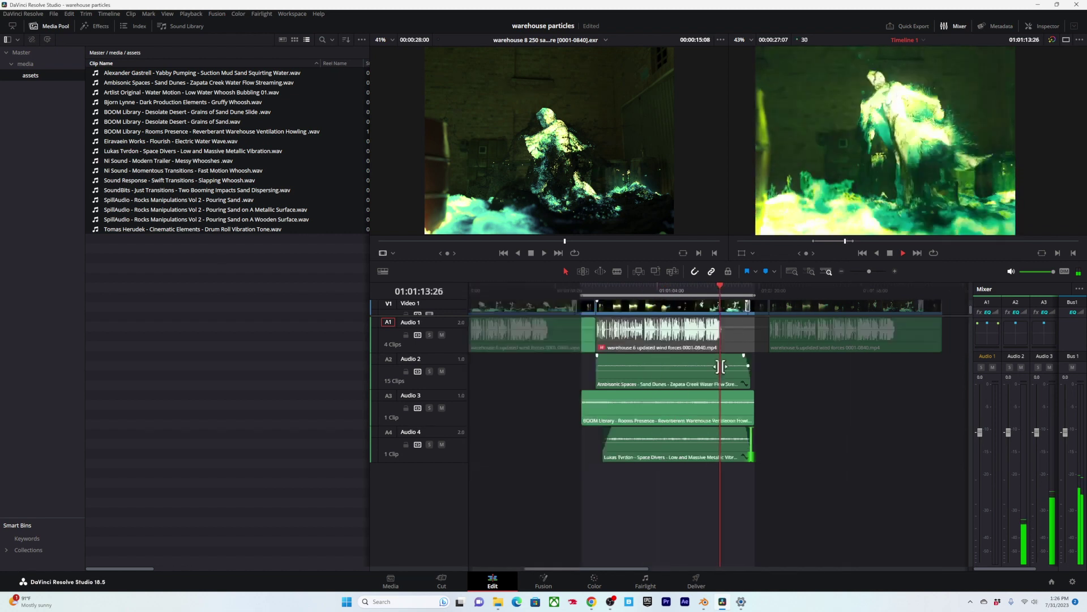
pyautogui.keyDown('alt'); pyautogui.scroll(-2, 720, 367); pyautogui.keyUp('alt')
pyautogui.press('space')
# Step: Reduce the audio track height and move the unused effect clips from Audio 2 to Audio 4, directly after the last video clip
pyautogui.keyDown('alt'); pyautogui.scroll(2, 740, 432); pyautogui.keyUp('alt')
pyautogui.keyDown('shift'); pyautogui.scroll(2, 740, 439); pyautogui.keyUp('shift')
pyautogui.keyDown('shift'); pyautogui.scroll(-4, 740, 441); pyautogui.keyUp('shift')
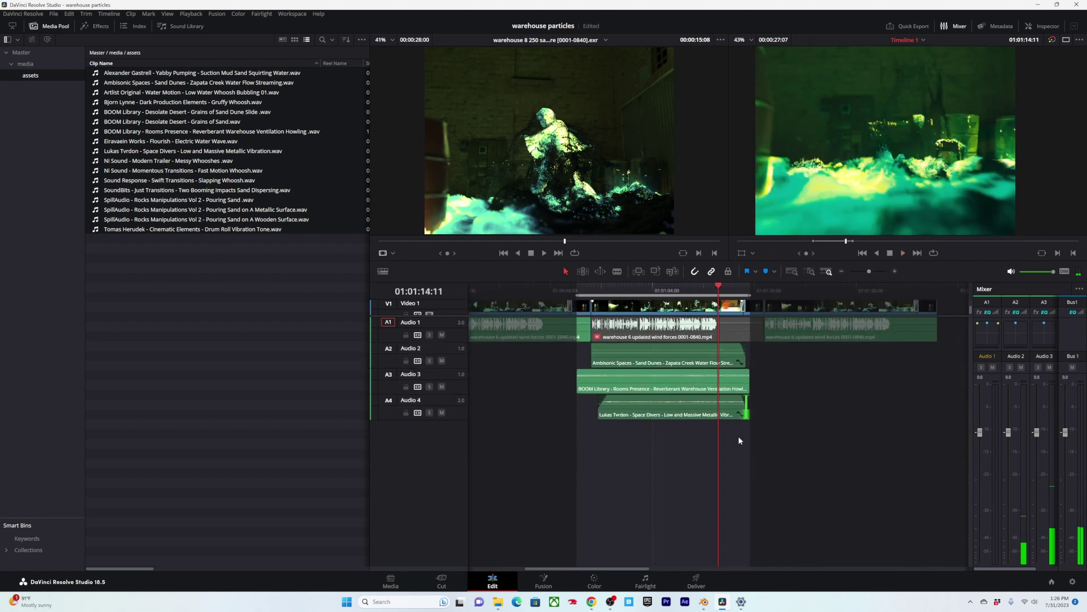
pyautogui.keyDown('alt'); pyautogui.scroll(-4, 739, 440); pyautogui.keyUp('alt')
pyautogui.click(717, 288)
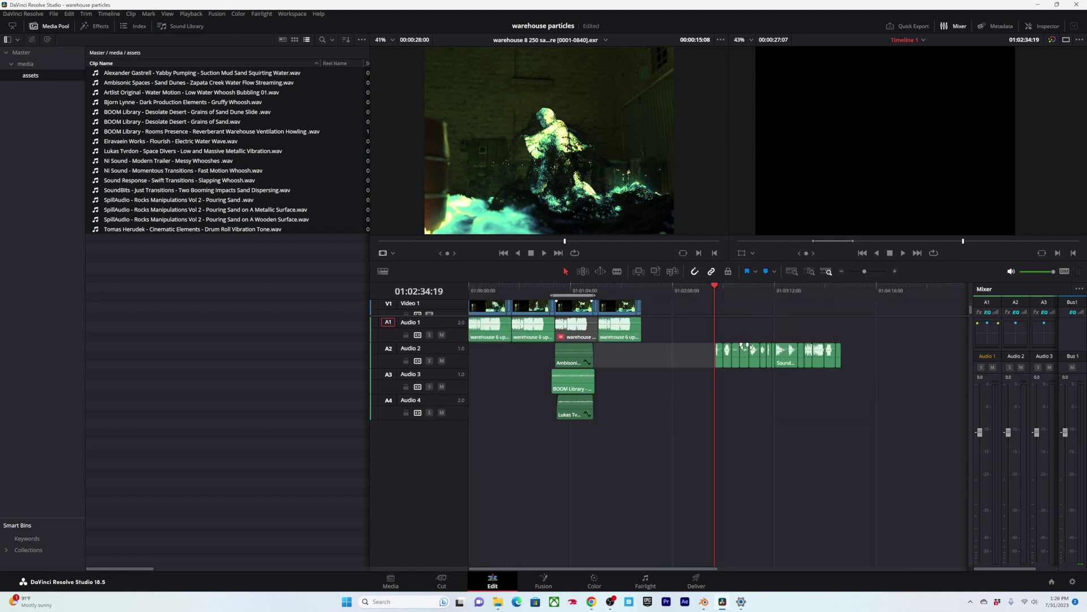
pyautogui.moveTo(875, 339); pyautogui.dragTo(654, 414)
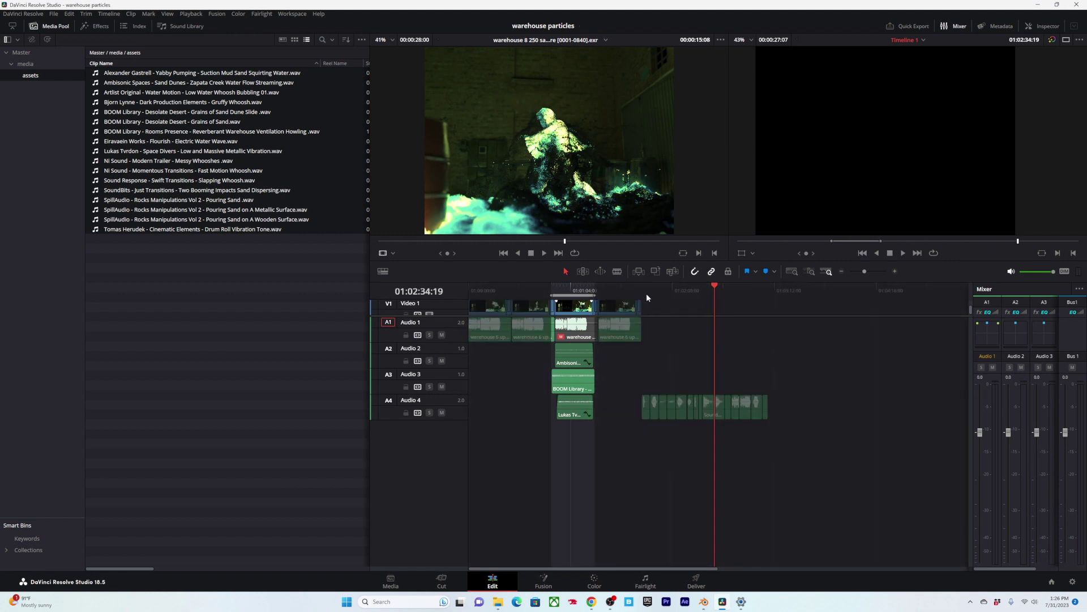
# Step: Audition the Low Water Whoosh Bubbling clip at the start of the unused effects on Audio 4
pyautogui.click(645, 290)
pyautogui.press('space')
pyautogui.keyDown('alt'); pyautogui.scroll(2, 735, 348); pyautogui.keyUp('alt')
pyautogui.keyDown('alt'); pyautogui.scroll(-1, 745, 352); pyautogui.keyUp('alt')
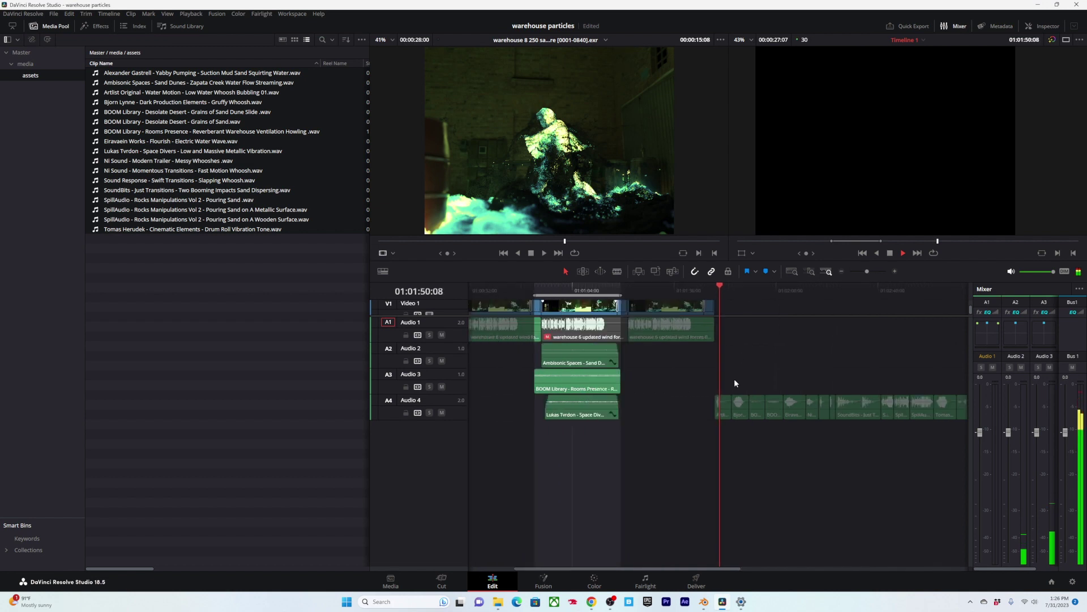
pyautogui.press('space')
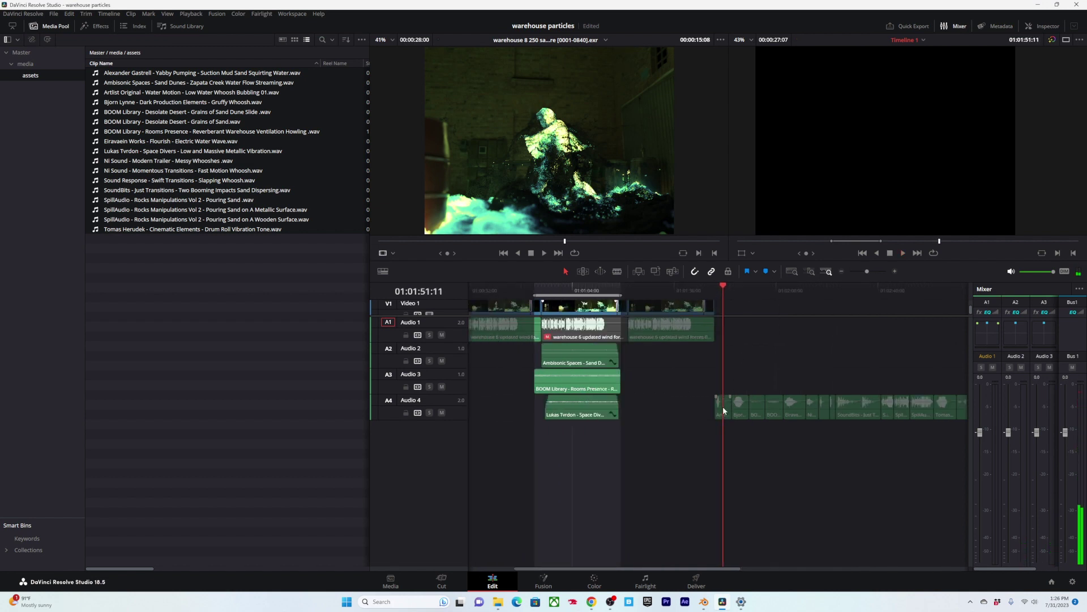
pyautogui.moveTo(723, 407)
pyautogui.mouseDown()
pyautogui.moveTo(626, 438)
pyautogui.moveTo(720, 415)
pyautogui.mouseUp()
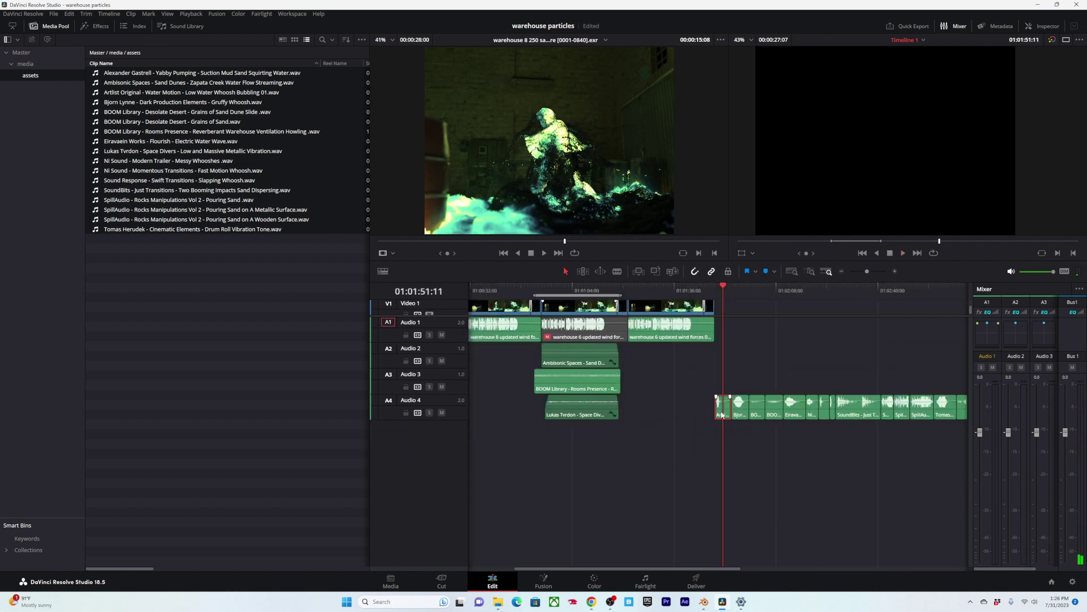
pyautogui.keyDown('alt'); pyautogui.scroll(3, 709, 297); pyautogui.keyUp('alt')
pyautogui.moveTo(679, 289); pyautogui.dragTo(667, 291)
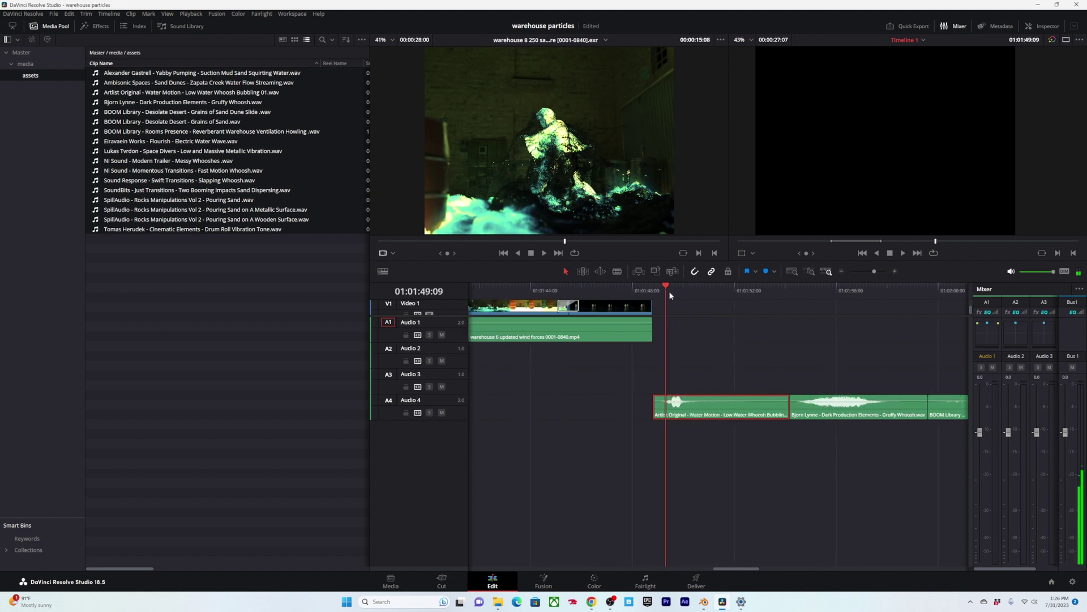
pyautogui.keyDown('alt'); pyautogui.scroll(-3, 688, 294); pyautogui.keyUp('alt')
pyautogui.hotkey('ctrl', 'shift', 'z')
pyautogui.hotkey('ctrl', 'shift', 'z')
pyautogui.hotkey('ctrl', 'shift', 'z')
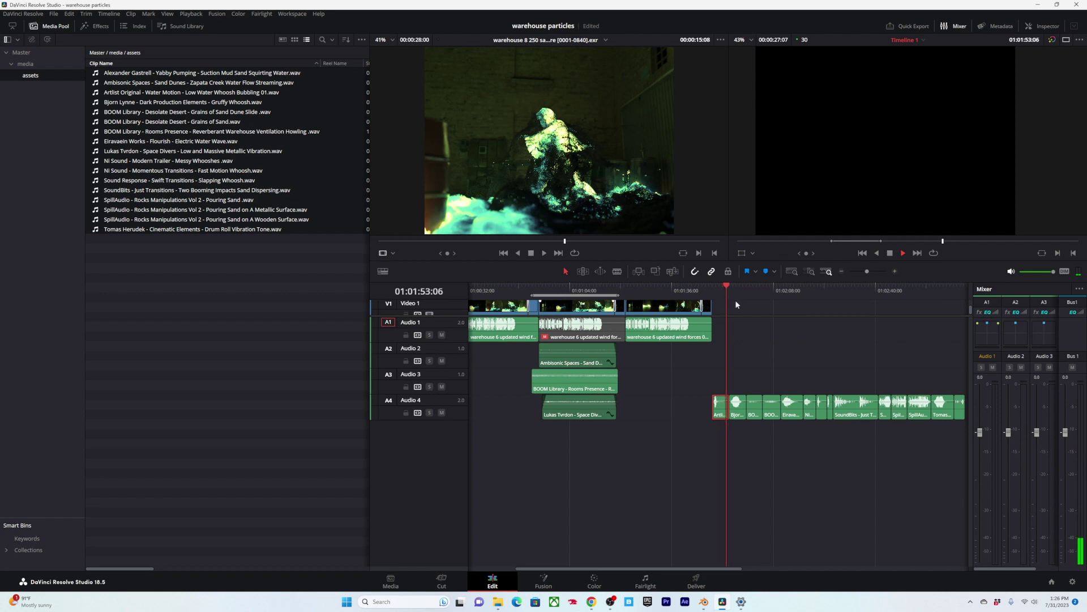
pyautogui.hotkey('ctrl', 'z')
pyautogui.hotkey('ctrl', 'z')
pyautogui.hotkey('ctrl', 'z')
# Step: Audition the Gruffy Whoosh clip and the first Desolate Desert sand clip on Audio 4
pyautogui.keyDown('alt'); pyautogui.scroll(2, 757, 361); pyautogui.keyUp('alt')
pyautogui.click(758, 362)
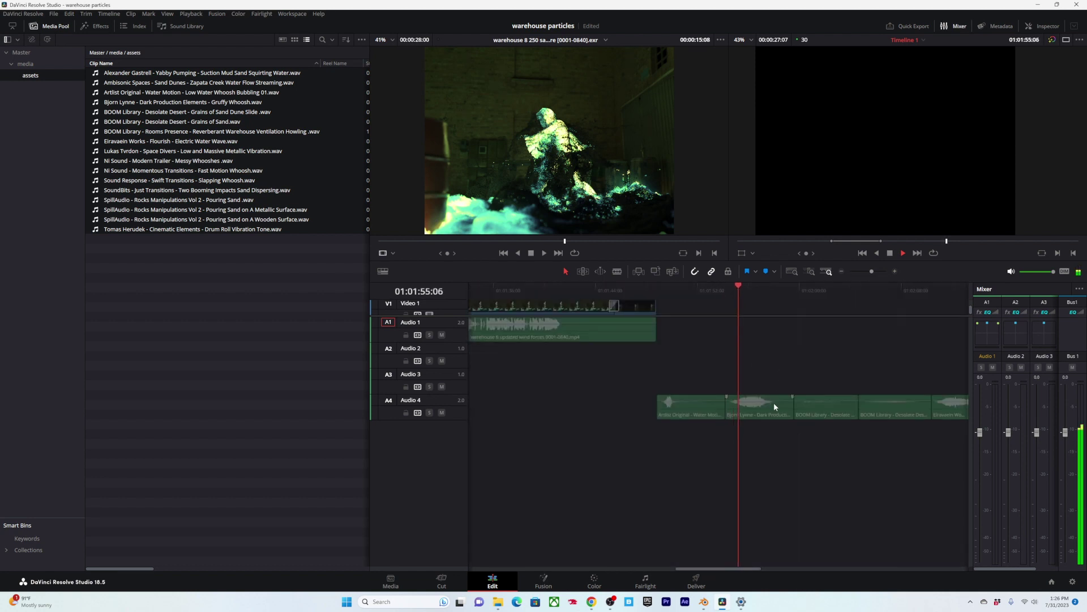
pyautogui.click(796, 294)
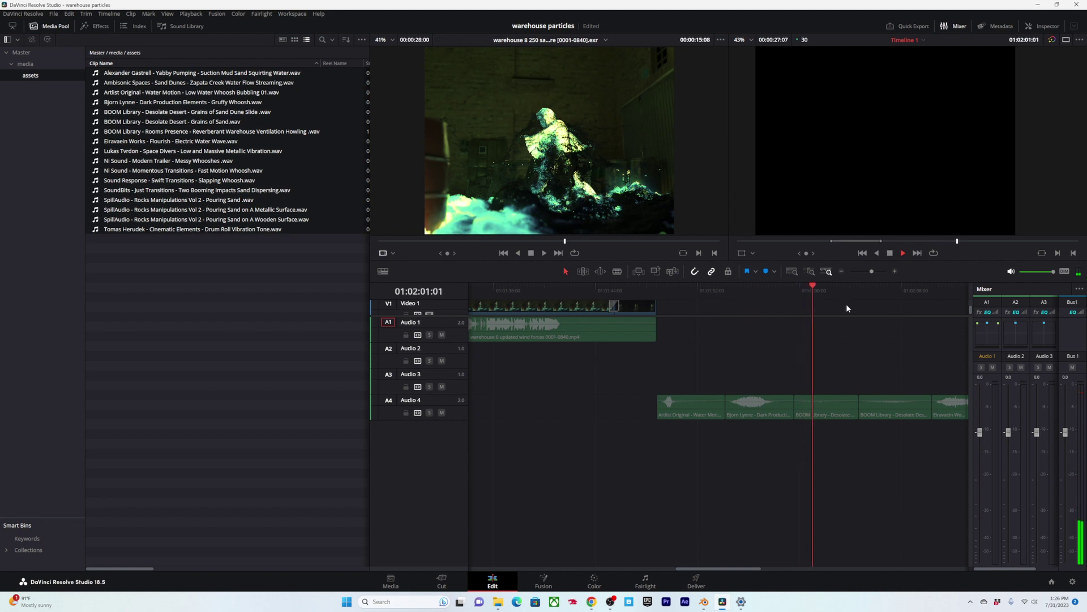
# Step: Listen to the remaining desert and water wave effects, and move both Desolate Desert clips to a new Audio 5 track beneath the third repetition
pyautogui.click(731, 403)
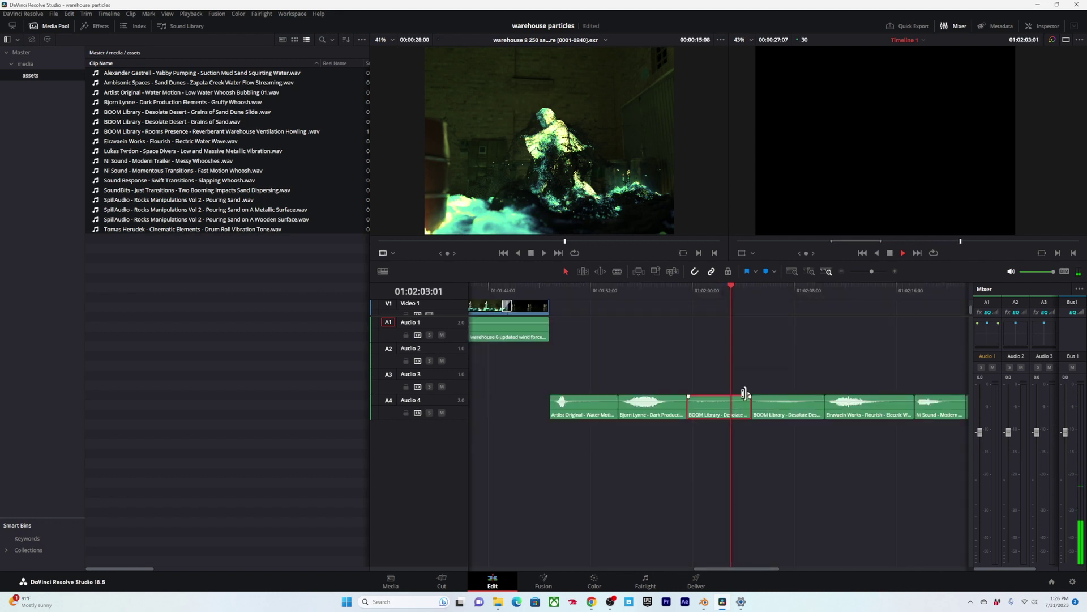
pyautogui.keyDown('alt'); pyautogui.scroll(-4, 712, 402); pyautogui.keyUp('alt')
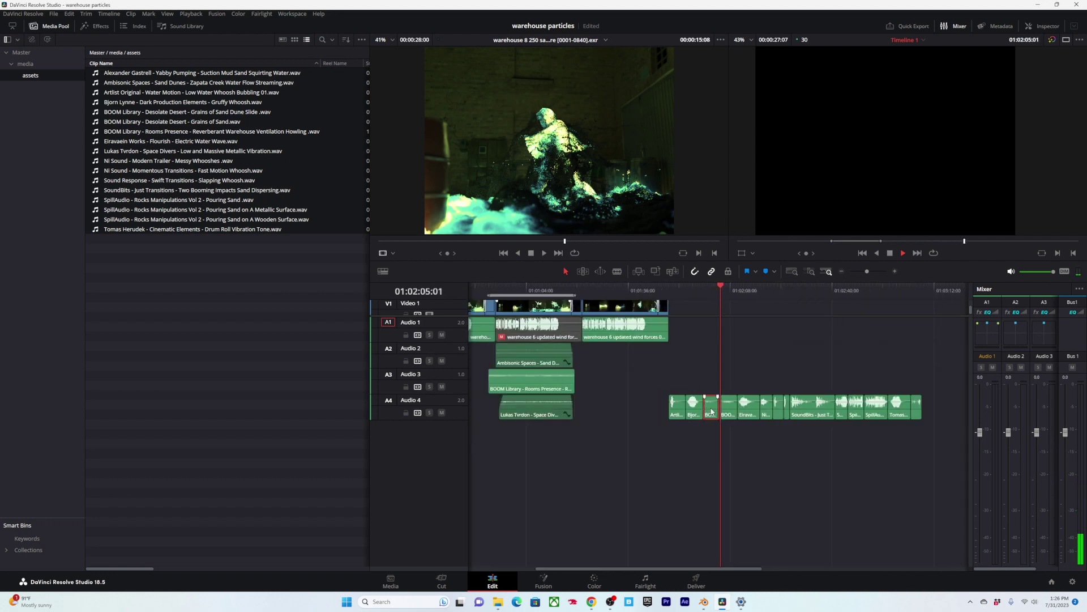
pyautogui.keyDown('alt'); pyautogui.scroll(4, 712, 412); pyautogui.keyUp('alt')
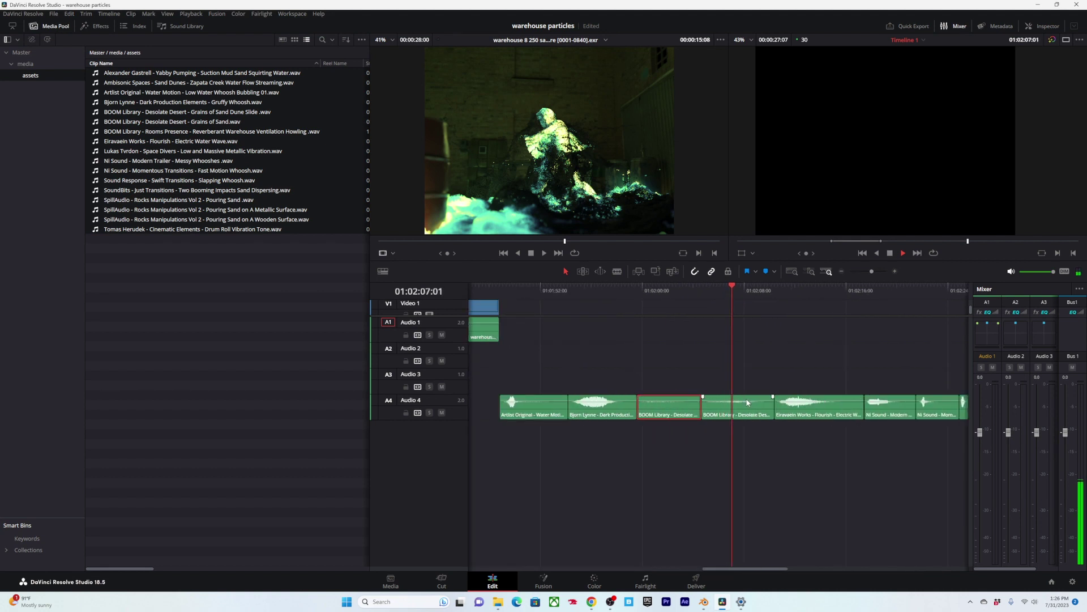
pyautogui.keyDown('ctrl'); pyautogui.click(740, 404); pyautogui.keyUp('ctrl')
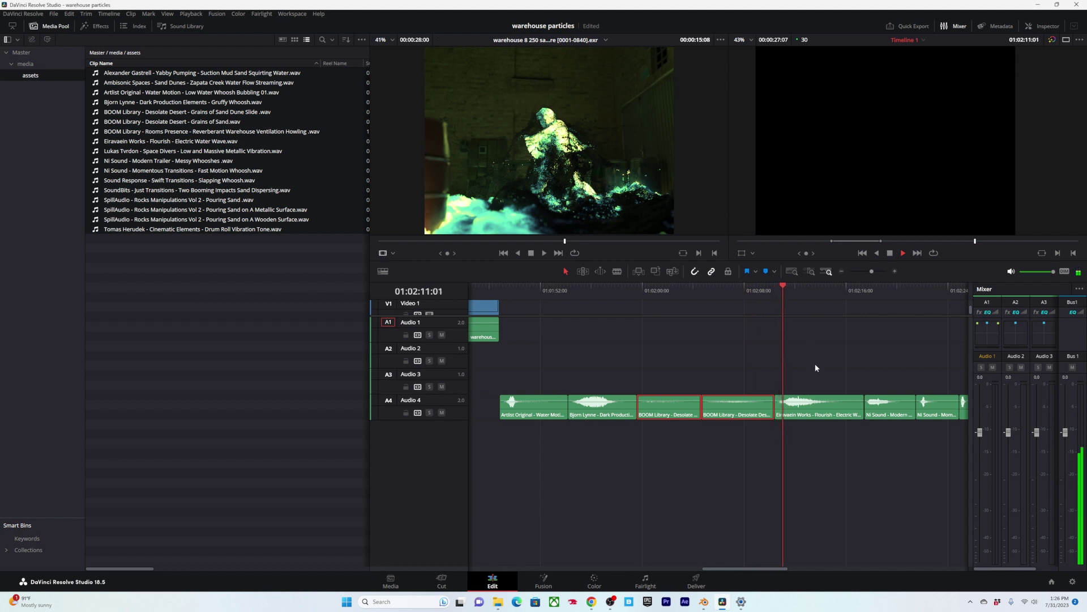
pyautogui.press('Delete')
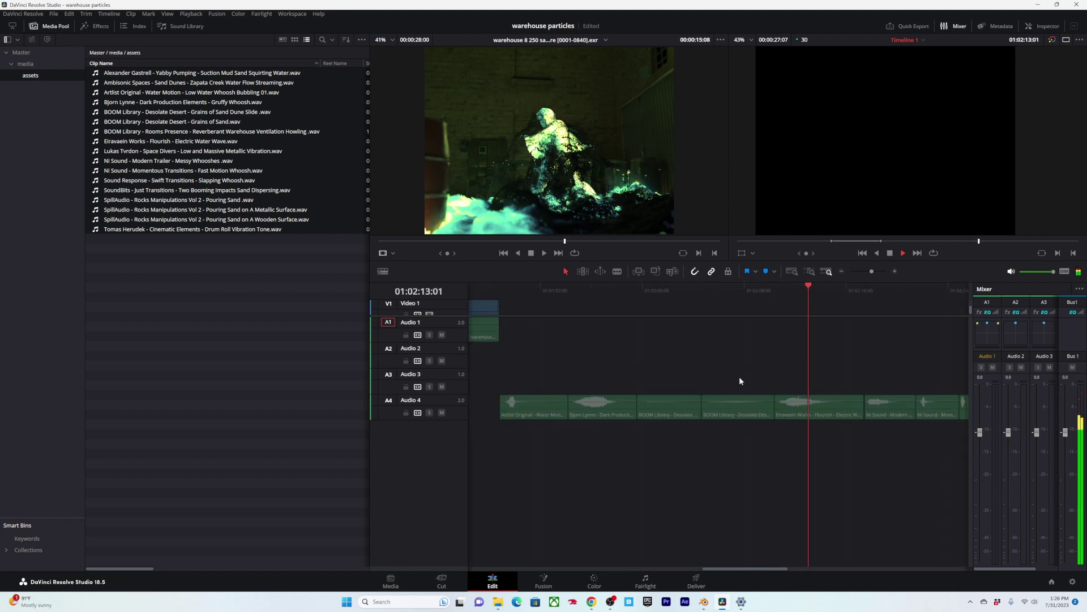
pyautogui.keyDown('alt'); pyautogui.scroll(-2, 682, 415); pyautogui.keyUp('alt')
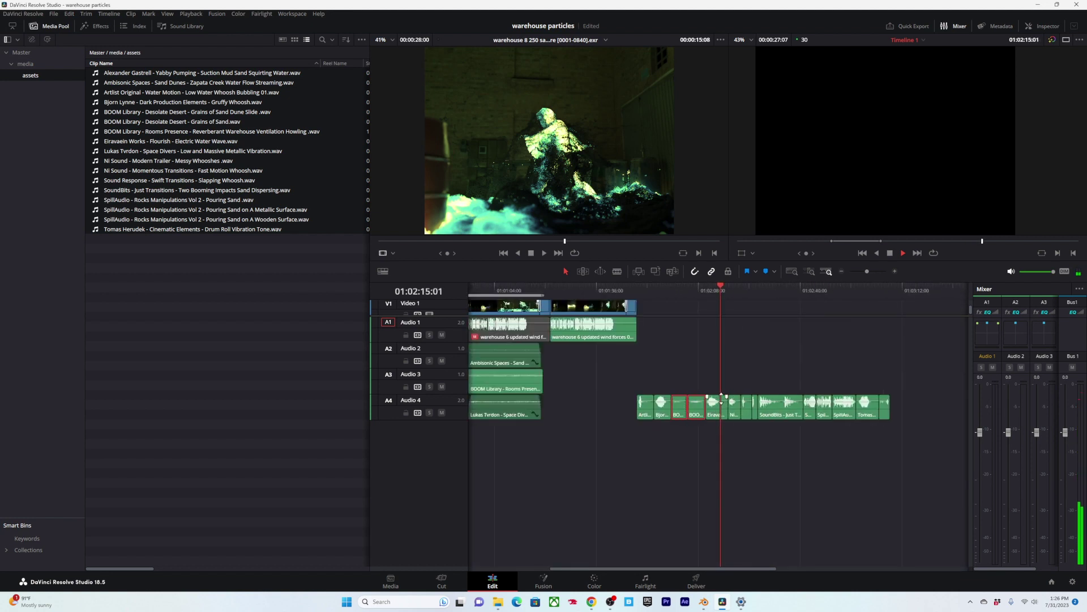
pyautogui.keyDown('alt'); pyautogui.scroll(-1, 686, 415); pyautogui.keyUp('alt')
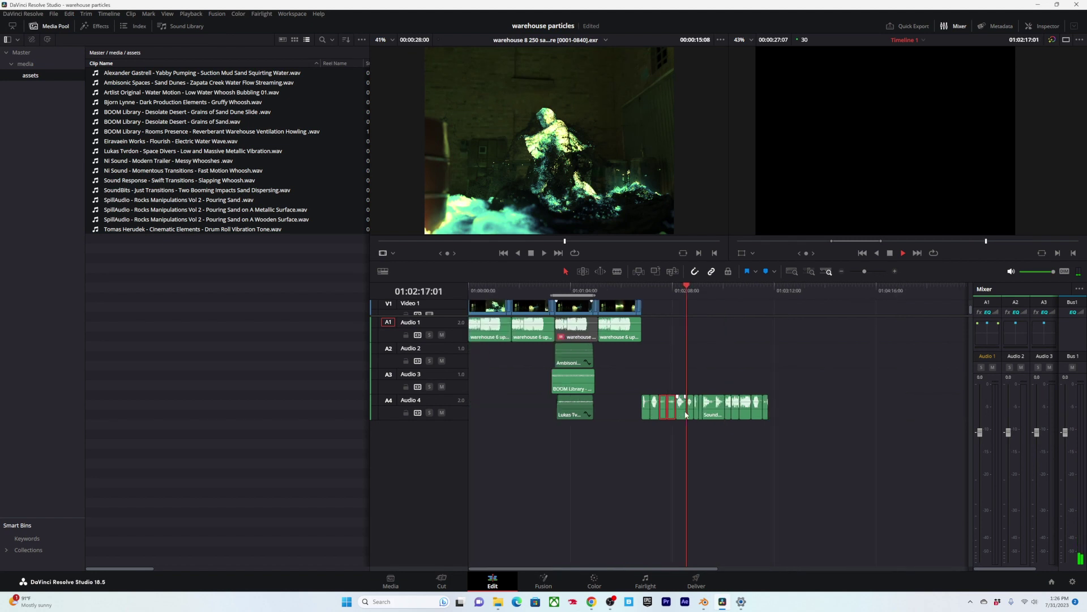
pyautogui.moveTo(672, 407); pyautogui.dragTo(593, 439)
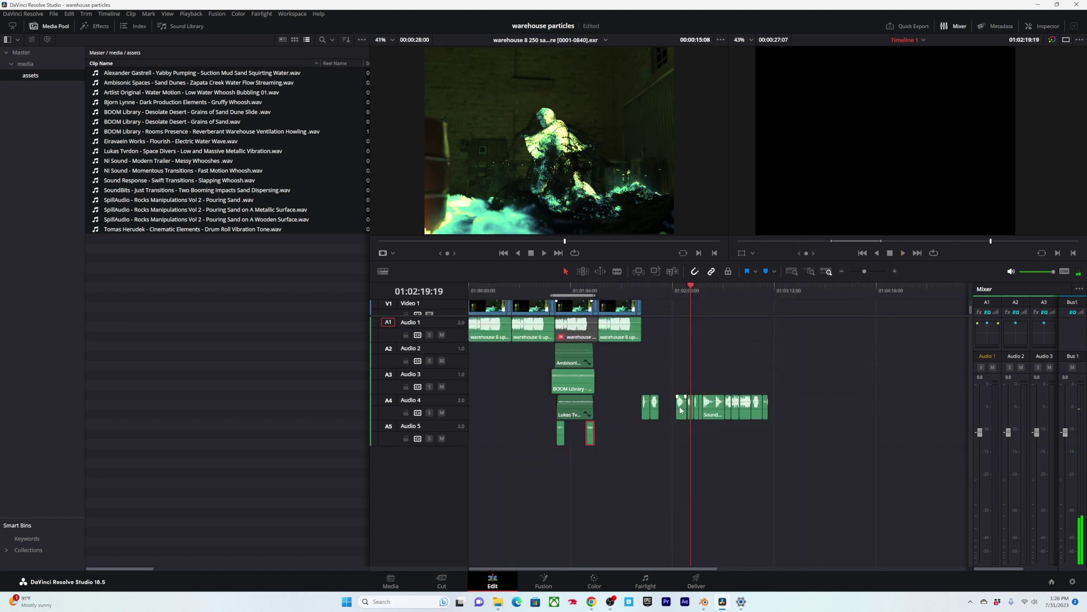
# Step: Move the Electric Water Wave clip to a new Audio 6 track beneath the section's end and audition the Messy Whooshes clip
pyautogui.moveTo(680, 410); pyautogui.dragTo(583, 462)
pyautogui.keyDown('alt'); pyautogui.scroll(3, 717, 403); pyautogui.keyUp('alt')
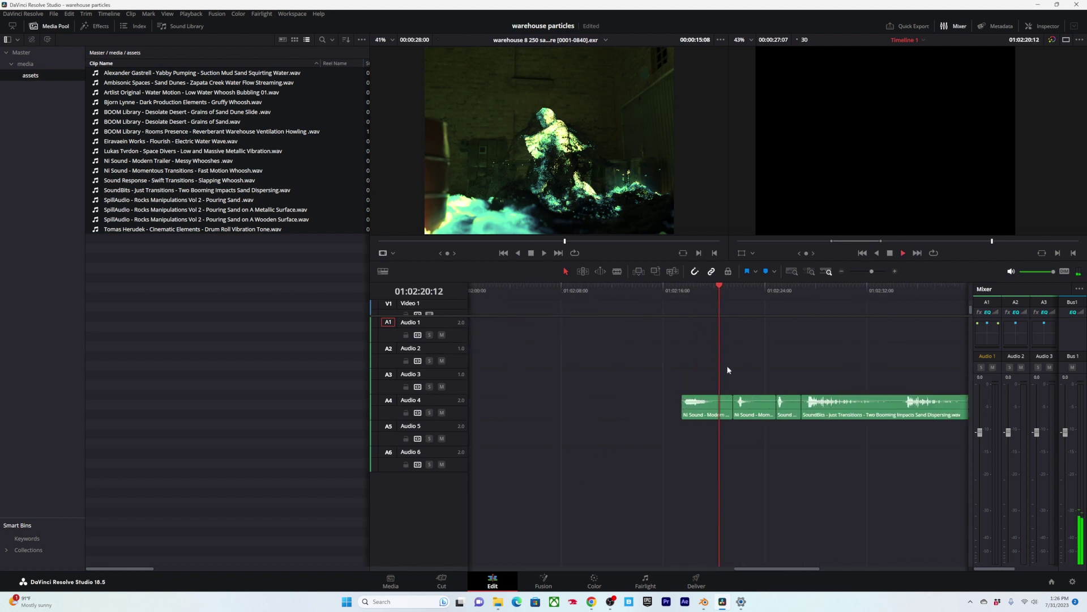
pyautogui.click(684, 295)
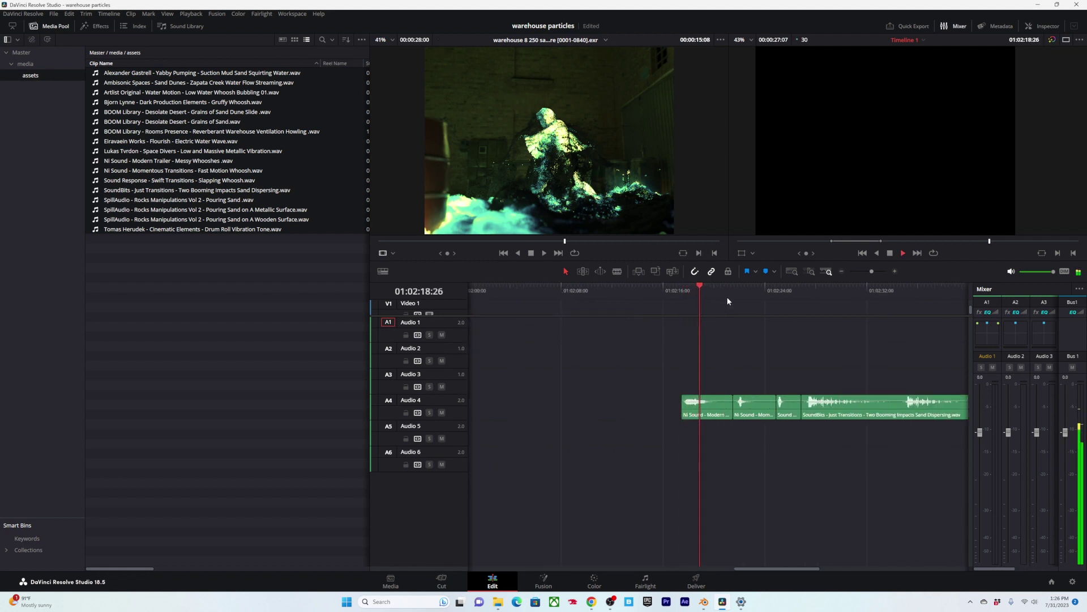
# Step: Move the Messy Whooshes clip to Audio 6, after the Electric Water Wave clip, and audition the Fast Motion Whoosh clip
pyautogui.keyDown('alt'); pyautogui.scroll(-2, 707, 397); pyautogui.keyUp('alt')
pyautogui.press('space')
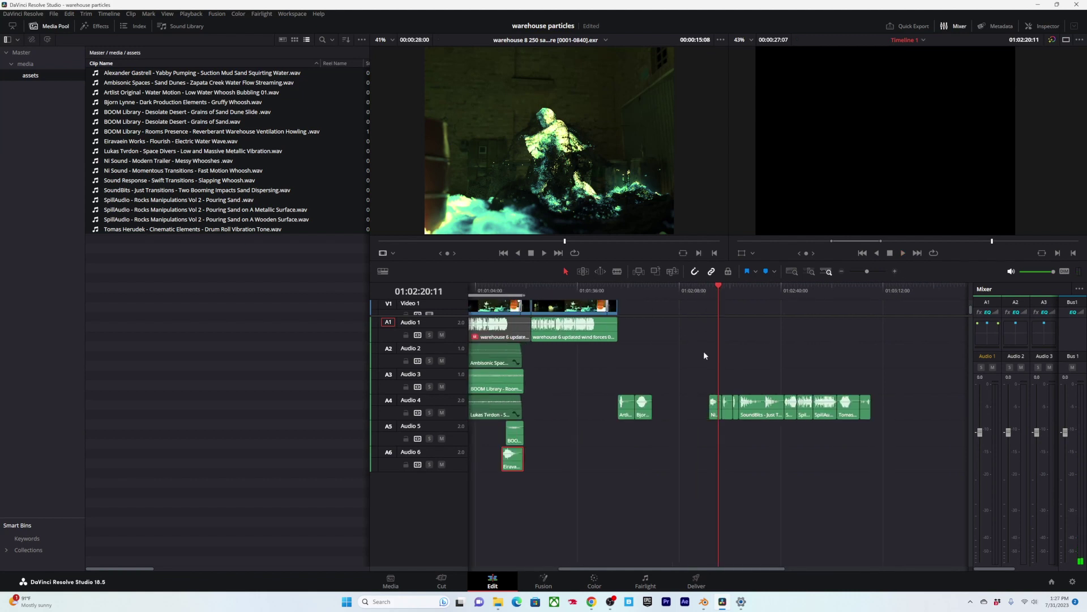
pyautogui.moveTo(715, 409); pyautogui.dragTo(558, 470)
pyautogui.keyDown('alt'); pyautogui.scroll(2, 793, 370); pyautogui.keyUp('alt')
pyautogui.press('space')
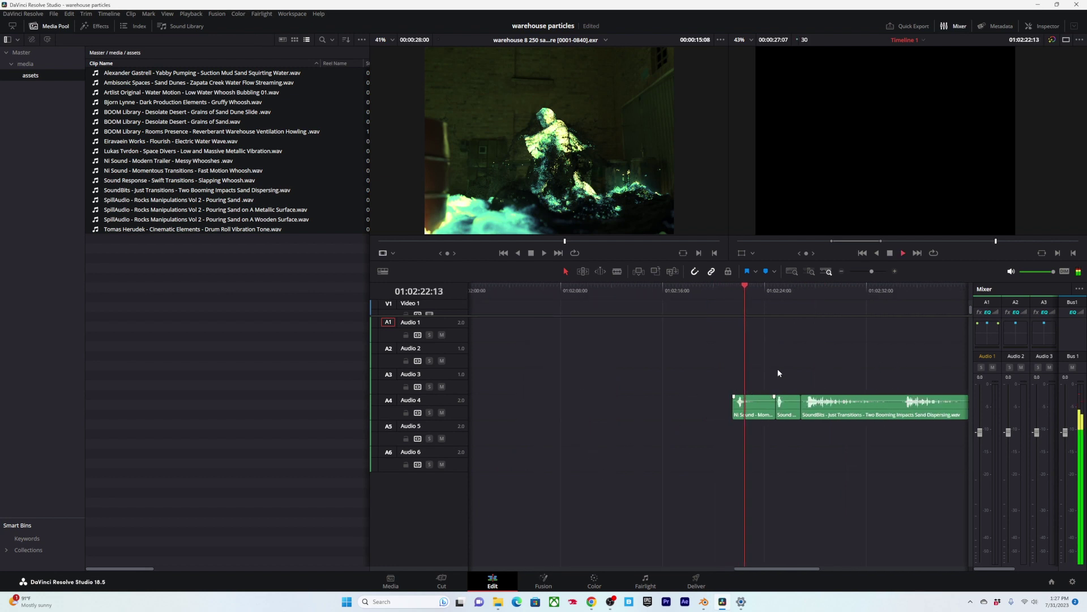
# Step: Move the Fast Motion Whoosh and Slapping Whoosh clips to new Audio 7 and Audio 8 tracks beneath the third repetition
pyautogui.keyDown('alt'); pyautogui.scroll(-2, 714, 413); pyautogui.keyUp('alt')
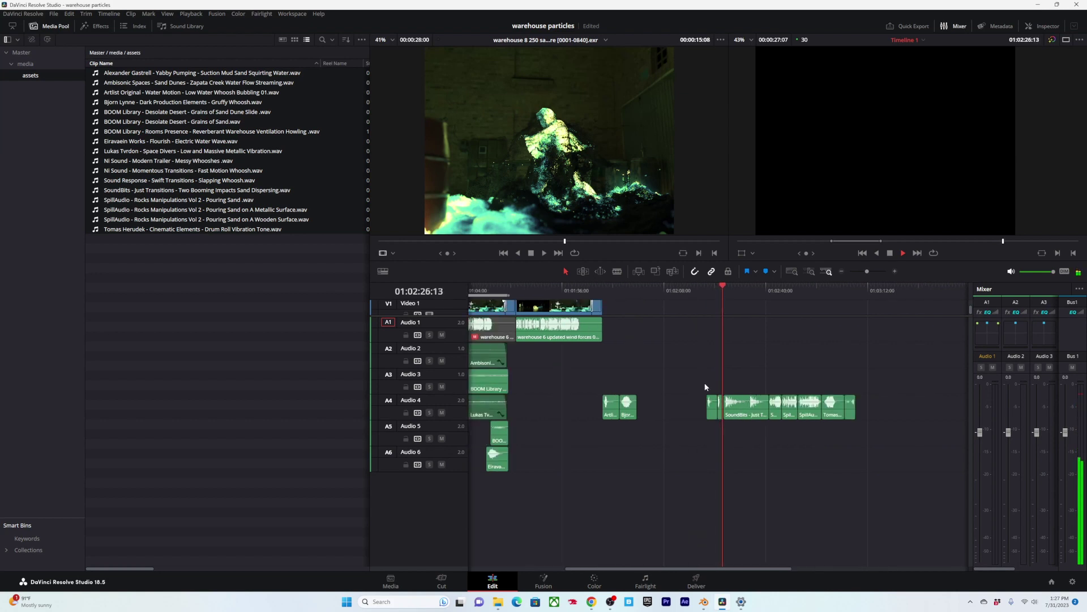
pyautogui.moveTo(706, 411); pyautogui.dragTo(533, 515)
pyautogui.hotkey('ctrl', '=')
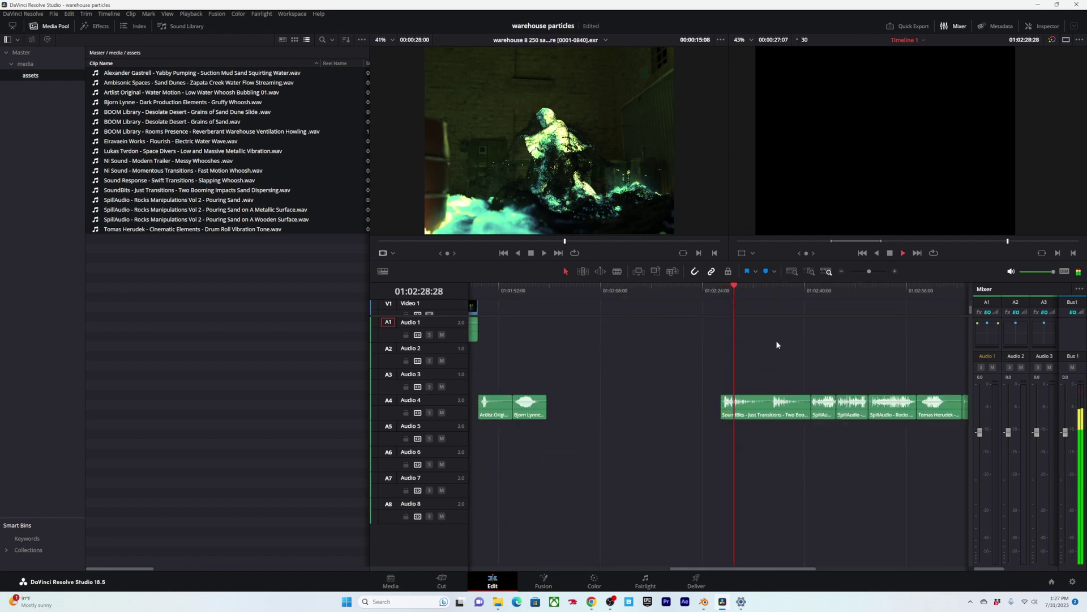
pyautogui.keyDown('alt'); pyautogui.scroll(-4, 758, 401); pyautogui.keyUp('alt')
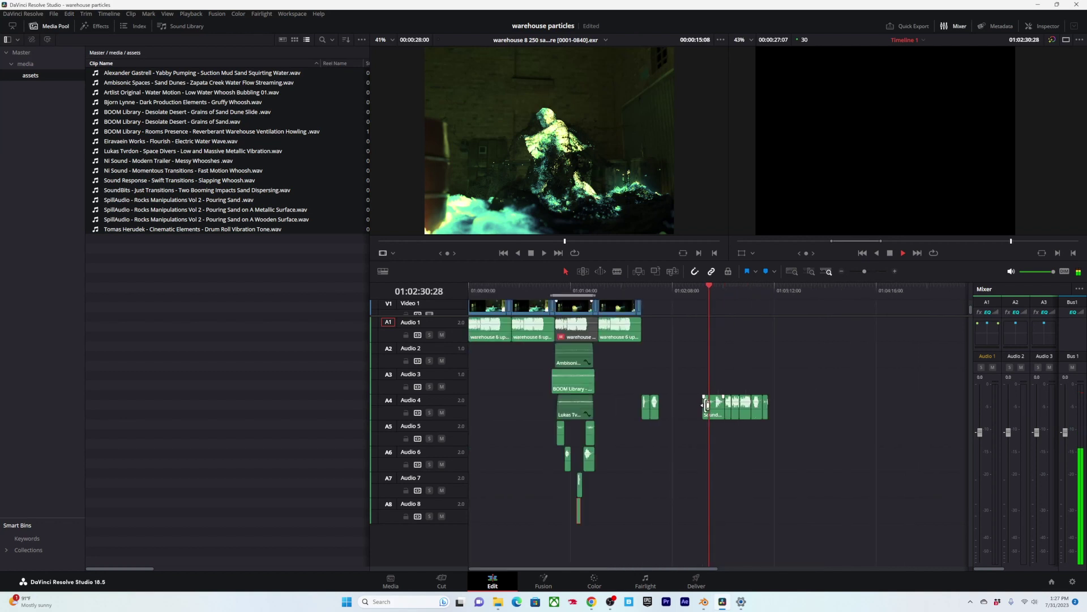
# Step: Split the Two Booming Impacts clip just before its second impact and move both parts to new Audio 9 and Audio 10 tracks beneath the whooshes
pyautogui.keyDown('alt'); pyautogui.scroll(5, 718, 408); pyautogui.keyUp('alt')
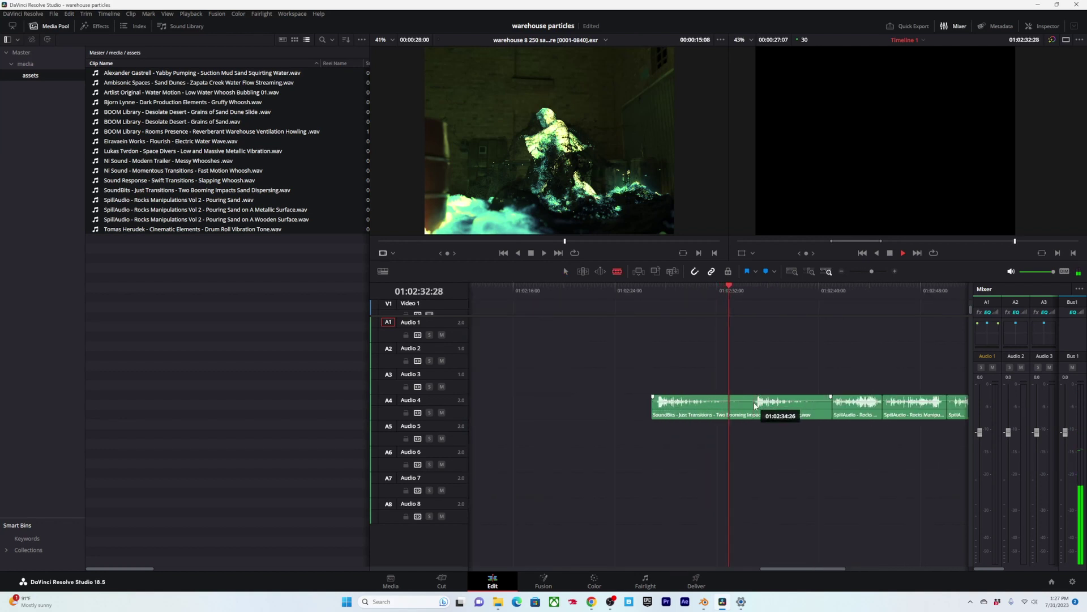
pyautogui.keyDown('alt'); pyautogui.scroll(-5, 705, 396); pyautogui.keyUp('alt')
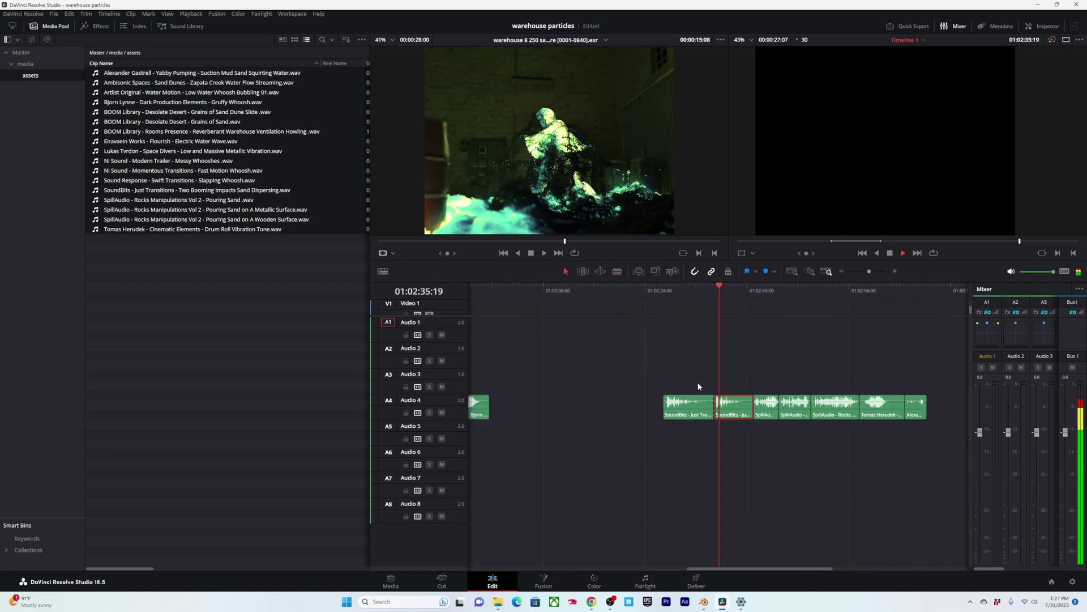
pyautogui.moveTo(719, 422); pyautogui.dragTo(583, 531)
# Step: Close the gap between the Gruffy Whoosh clip and the first Pouring Sand clip on Audio 4
pyautogui.keyDown('alt'); pyautogui.scroll(2, 738, 402); pyautogui.keyUp('alt')
pyautogui.keyDown('alt'); pyautogui.scroll(2, 738, 403); pyautogui.keyUp('alt')
pyautogui.click(702, 408)
pyautogui.press('Delete')
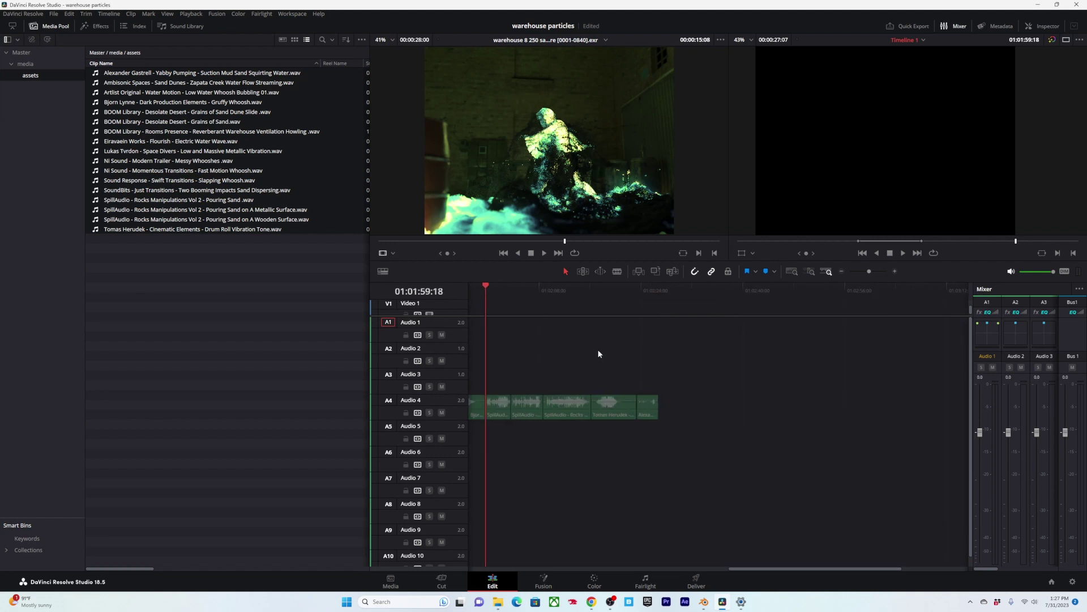
# Step: Audition the first two Pouring Sand clips and reduce the audio track heights so all ten tracks fit
pyautogui.keyDown('alt'); pyautogui.scroll(-1, 719, 374); pyautogui.keyUp('alt')
pyautogui.keyDown('alt'); pyautogui.scroll(2, 744, 378); pyautogui.keyUp('alt')
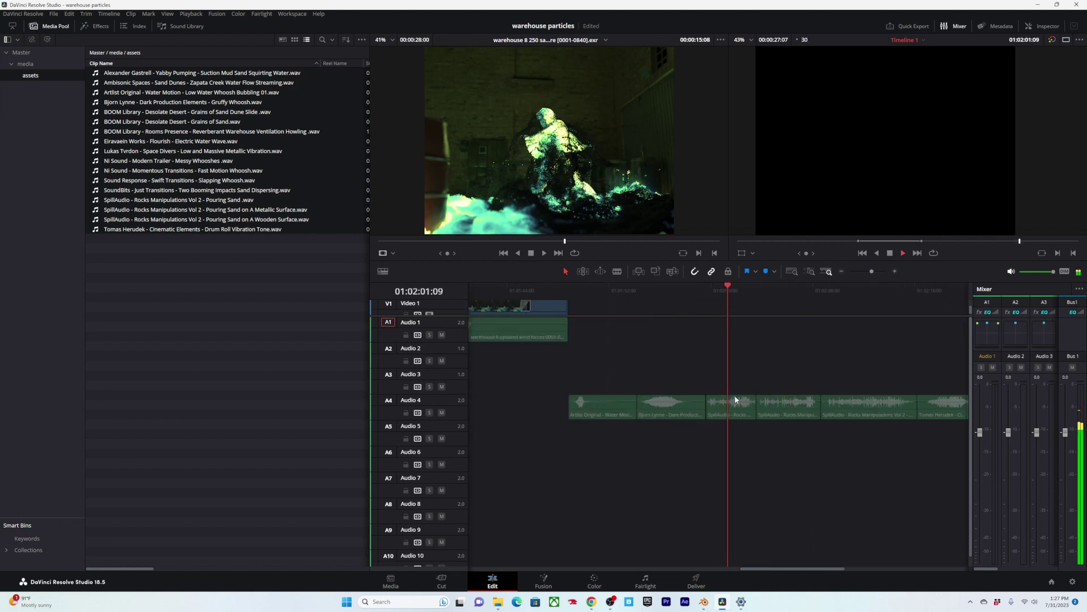
pyautogui.keyDown('alt'); pyautogui.scroll(-4, 735, 407); pyautogui.keyUp('alt')
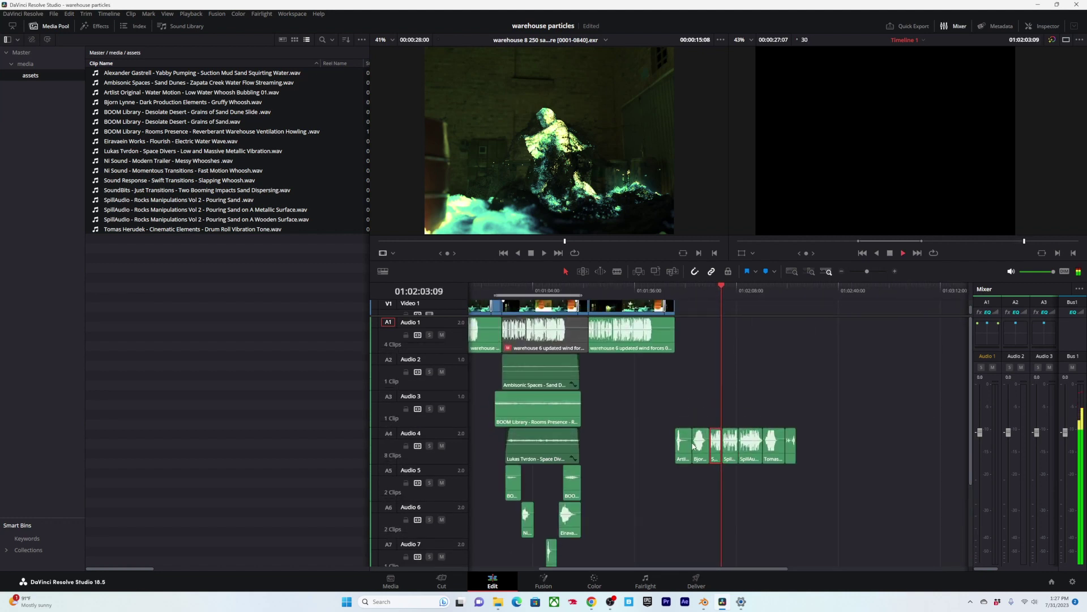
pyautogui.keyDown('shift'); pyautogui.scroll(-3, 692, 445); pyautogui.keyUp('shift')
pyautogui.keyDown('shift'); pyautogui.scroll(1, 702, 406); pyautogui.keyUp('shift')
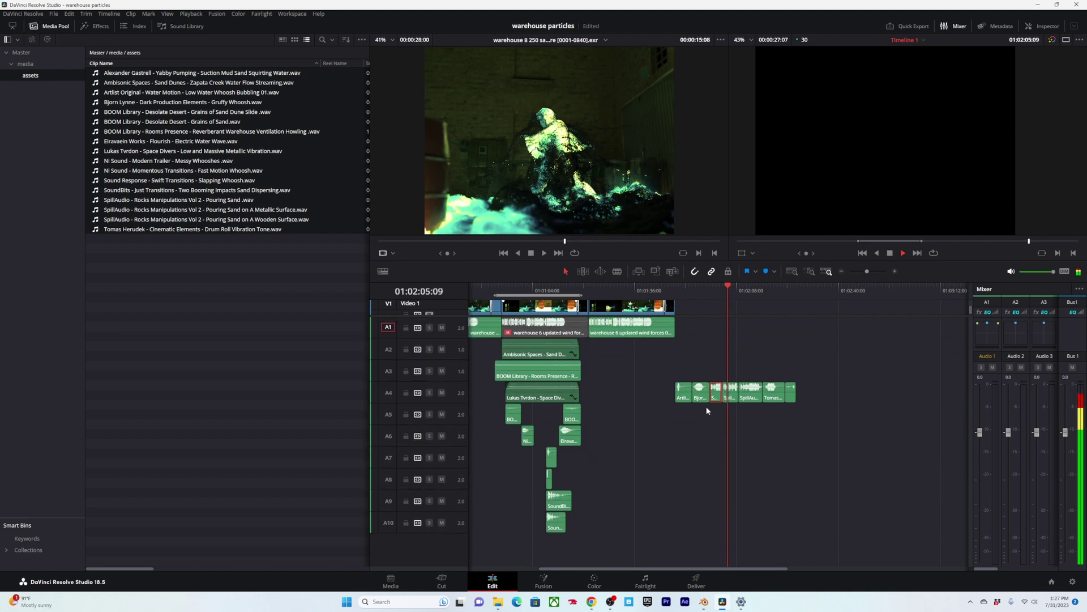
pyautogui.keyDown('alt'); pyautogui.scroll(1, 696, 409); pyautogui.keyUp('alt')
pyautogui.keyDown('alt'); pyautogui.scroll(-1, 696, 408); pyautogui.keyUp('alt')
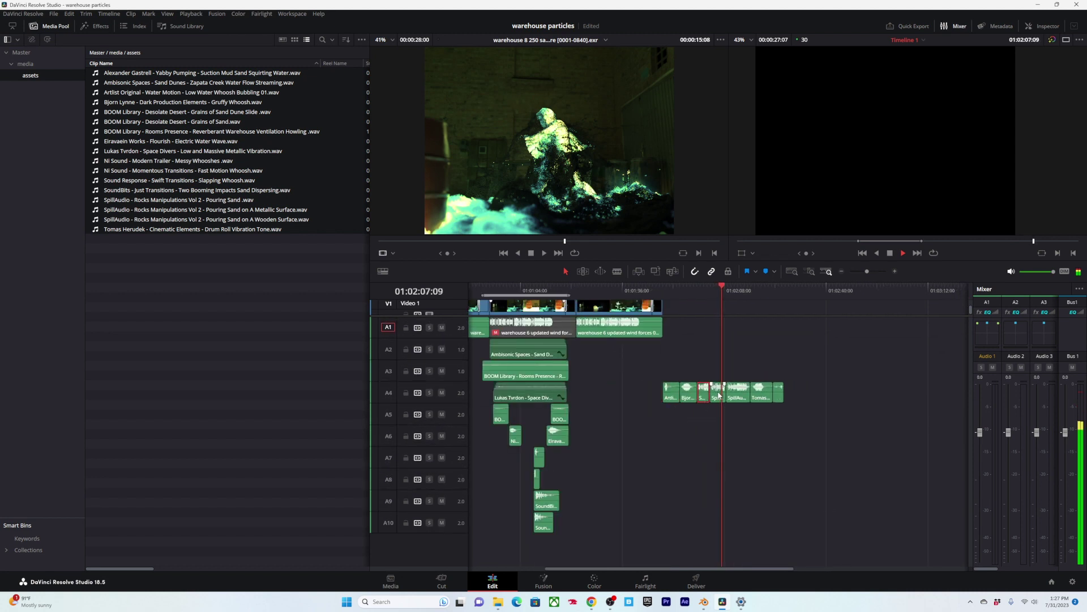
# Step: Stack the three Pouring Sand clips on Audio 3, Audio 4 and Audio 5 with their starts aligned
pyautogui.moveTo(703, 393); pyautogui.dragTo(715, 418)
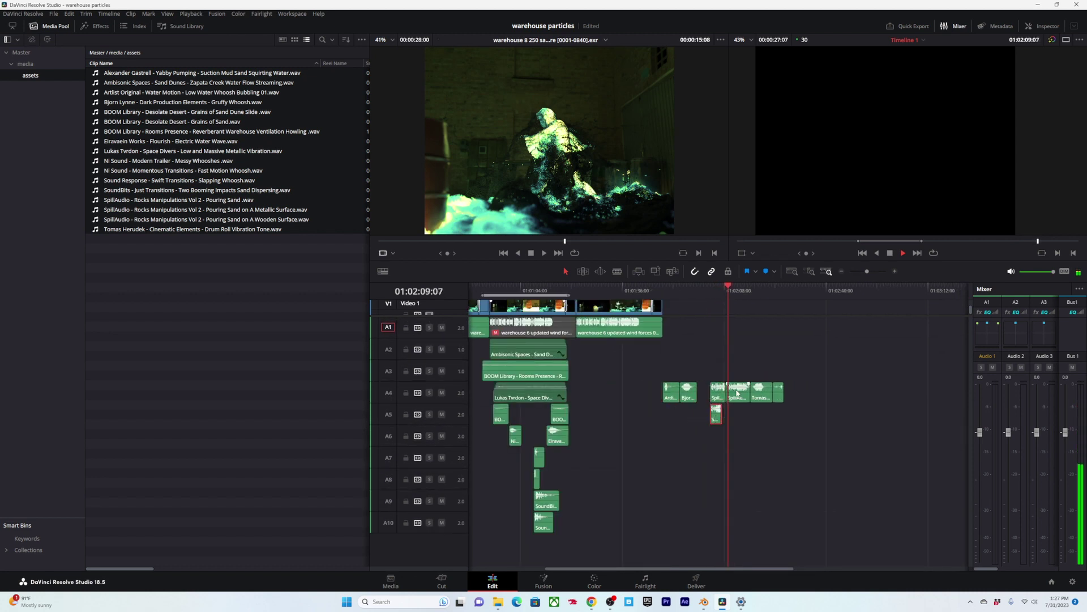
pyautogui.keyDown('alt'); pyautogui.scroll(3, 739, 359); pyautogui.keyUp('alt')
pyautogui.moveTo(731, 398); pyautogui.dragTo(667, 376)
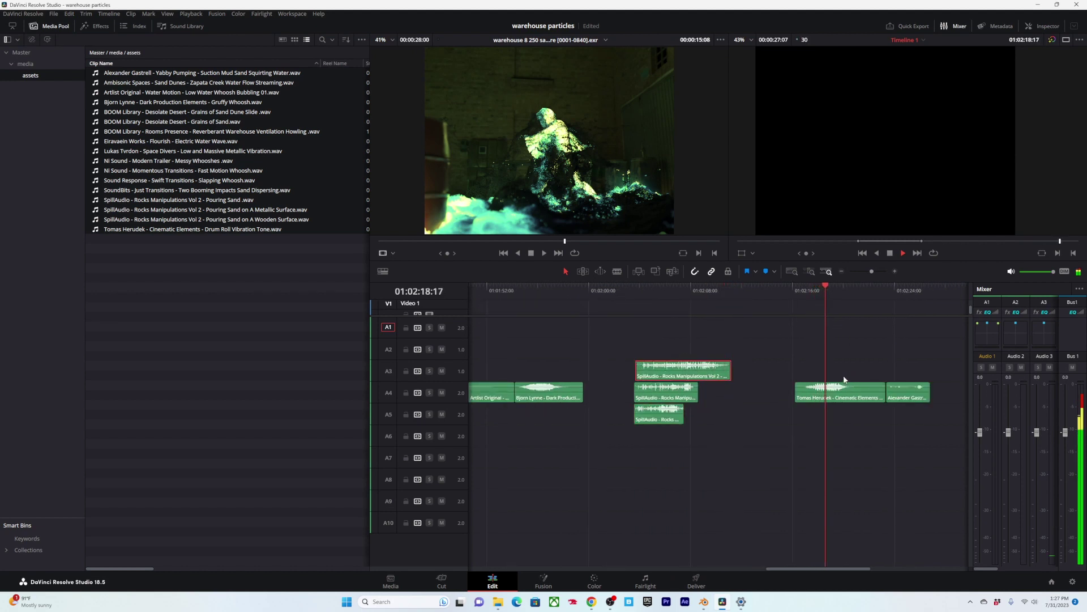
# Step: Audition the Drum Roll Vibration Tone clip and move it to Audio 8 beneath the start of the third repetition
pyautogui.click(850, 388)
pyautogui.click(798, 289)
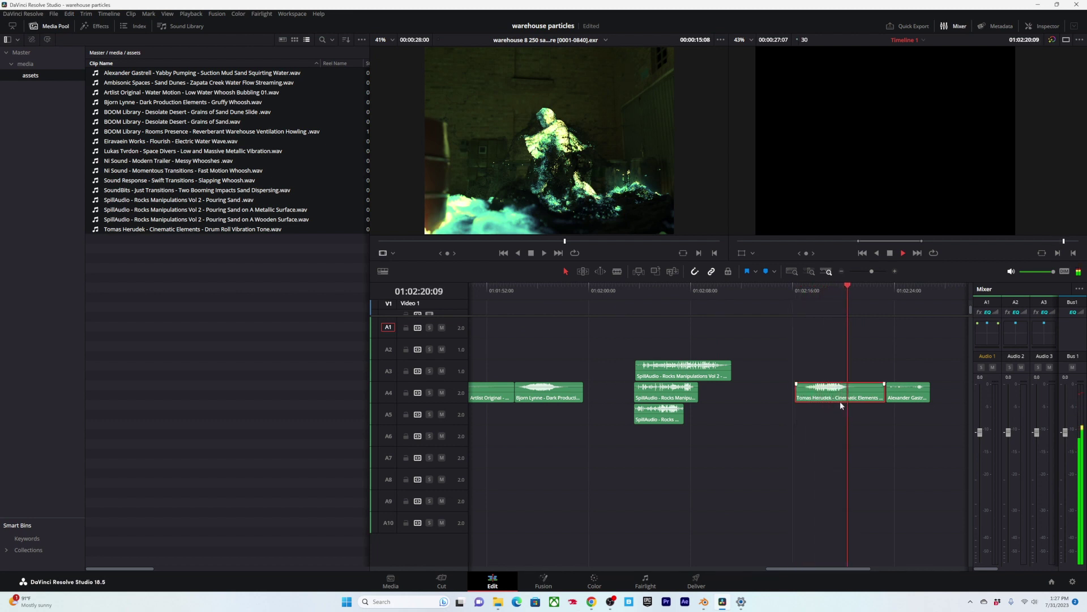
pyautogui.press('space')
pyautogui.keyDown('alt'); pyautogui.scroll(-6, 801, 408); pyautogui.keyUp('alt')
pyautogui.keyDown('ctrl'); pyautogui.scroll(2, 691, 397); pyautogui.keyUp('ctrl')
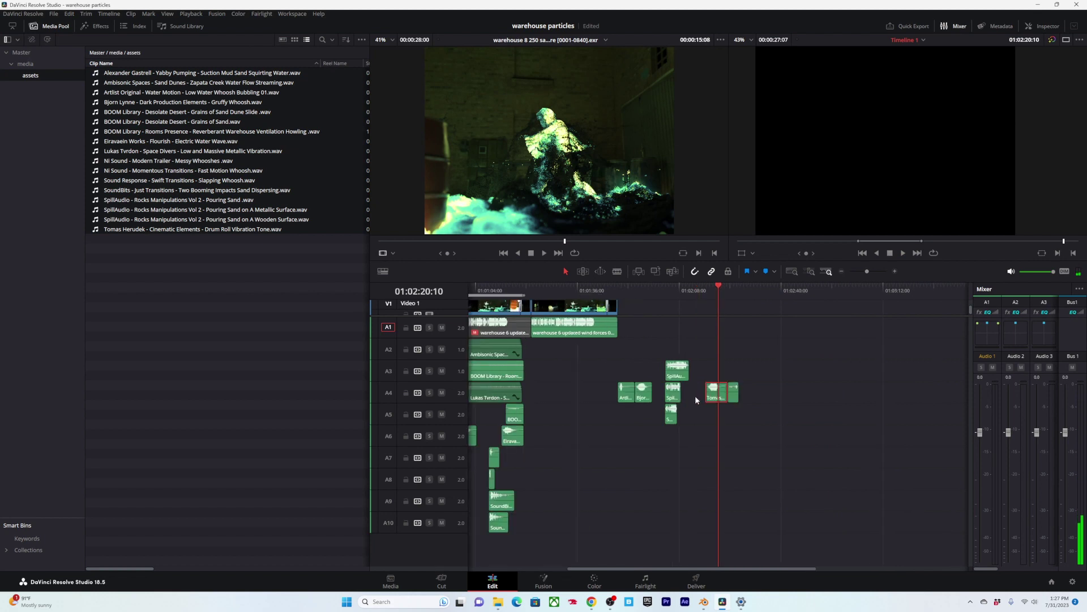
pyautogui.keyDown('ctrl'); pyautogui.scroll(-2, 706, 398); pyautogui.keyUp('ctrl')
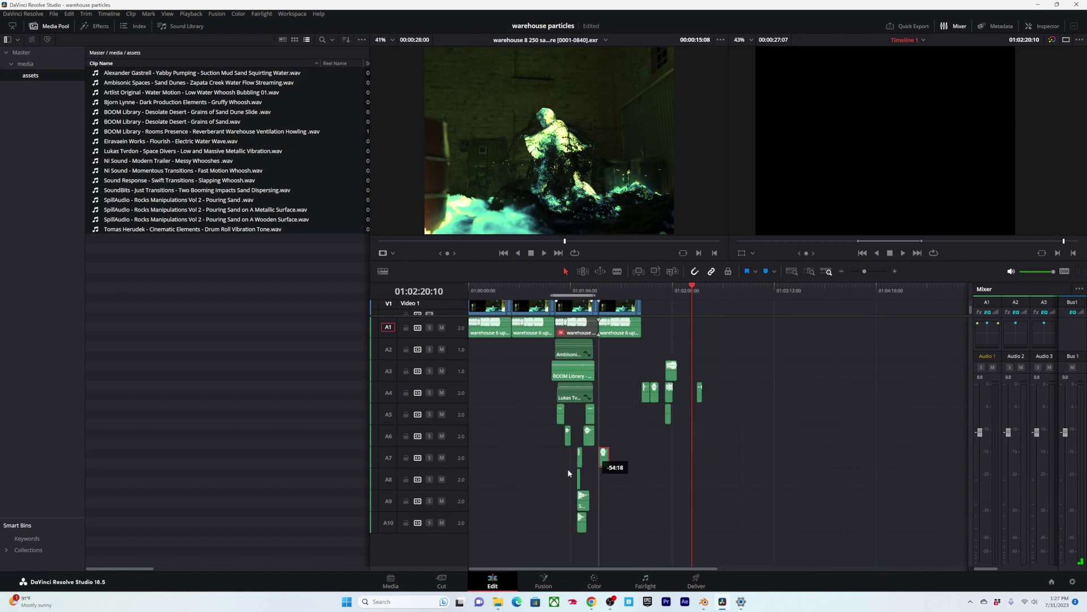
pyautogui.keyDown('ctrl'); pyautogui.scroll(3, 679, 423); pyautogui.keyUp('ctrl')
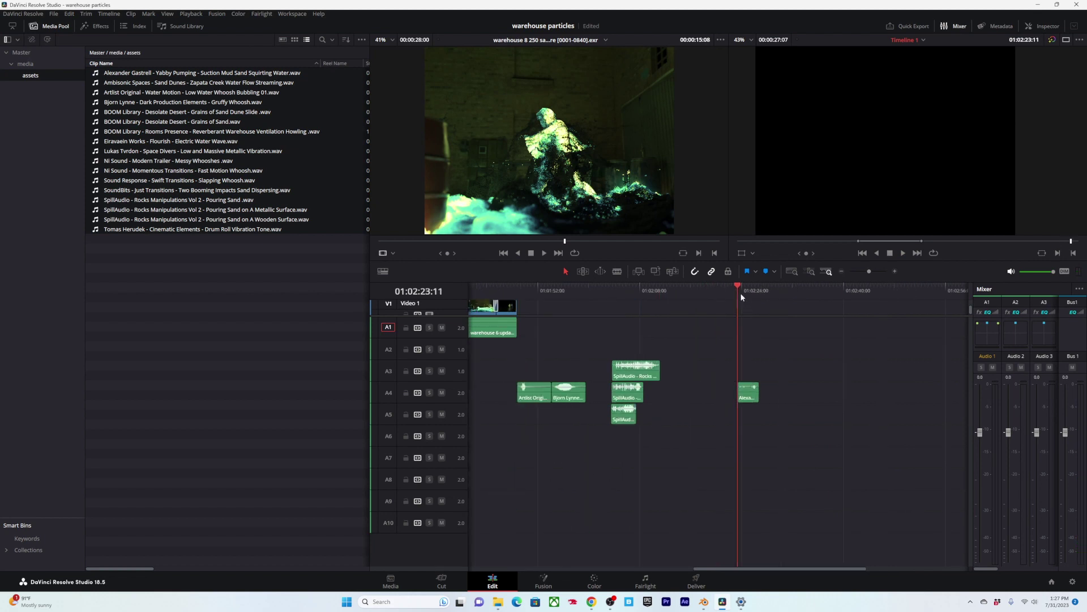
# Step: Move the Yabby Pumping clip closer to the stacked Pouring Sand clips on Audio 4 and audition it
pyautogui.moveTo(746, 394); pyautogui.dragTo(678, 393)
pyautogui.click(671, 290)
pyautogui.press('space')
pyautogui.keyDown('alt'); pyautogui.scroll(2, 723, 368); pyautogui.keyUp('alt')
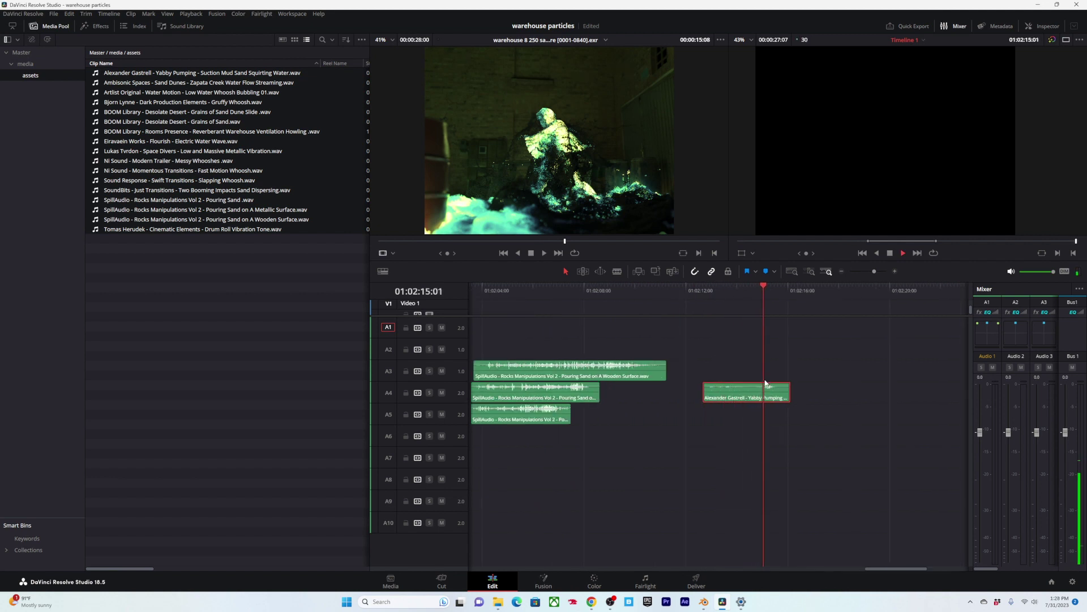
pyautogui.keyDown('ctrl'); pyautogui.scroll(-6, 766, 384); pyautogui.keyUp('ctrl')
pyautogui.press('space')
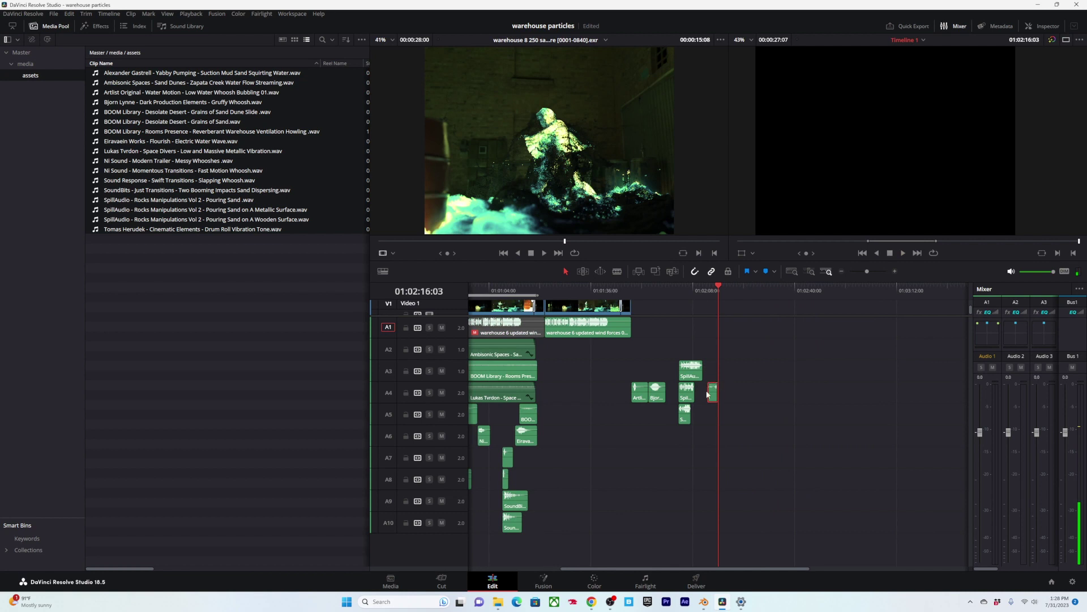
# Step: Audition the Low Water Whoosh Bubbling clip on Audio 4
pyautogui.moveTo(649, 294); pyautogui.dragTo(631, 296)
pyautogui.keyDown('alt'); pyautogui.scroll(-1, 737, 380); pyautogui.keyUp('alt')
pyautogui.keyDown('alt'); pyautogui.scroll(1, 706, 371); pyautogui.keyUp('alt')
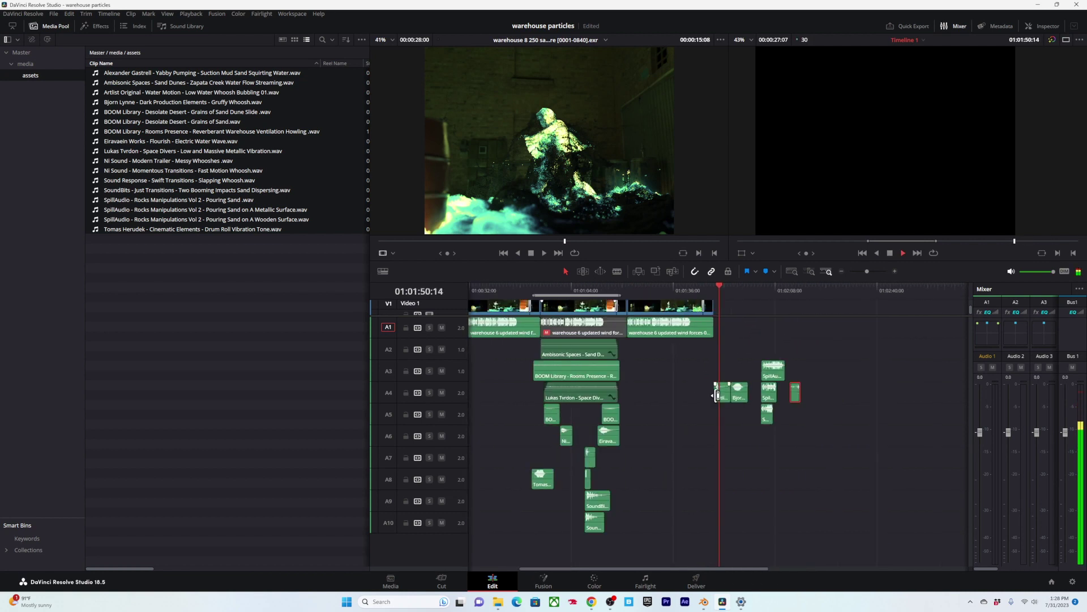
# Step: Move the Low Water Whoosh Bubbling clip to Audio 7 beneath Messy Whooshes, and the three Pouring Sand clips to new tracks below Audio 10
pyautogui.moveTo(724, 392); pyautogui.dragTo(574, 470)
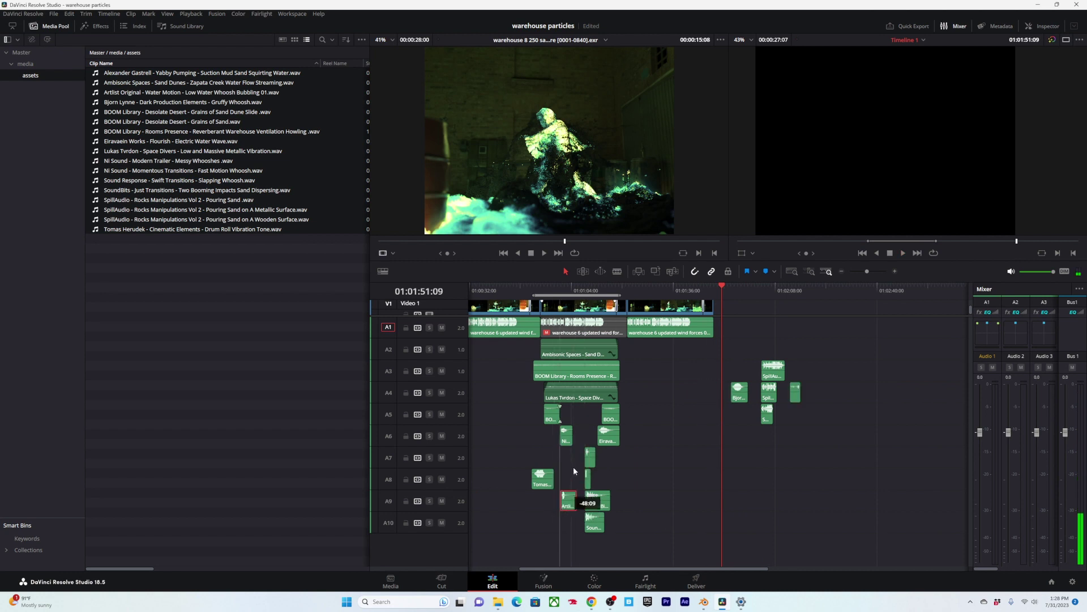
pyautogui.moveTo(755, 350); pyautogui.dragTo(780, 413)
pyautogui.moveTo(766, 373); pyautogui.dragTo(609, 545)
# Step: Play the third repetition from its start and lower the volume of the Drum Roll Vibration Tone clip on Audio 8
pyautogui.moveTo(558, 289); pyautogui.dragTo(533, 288)
pyautogui.keyDown('alt'); pyautogui.scroll(2, 791, 428); pyautogui.keyUp('alt')
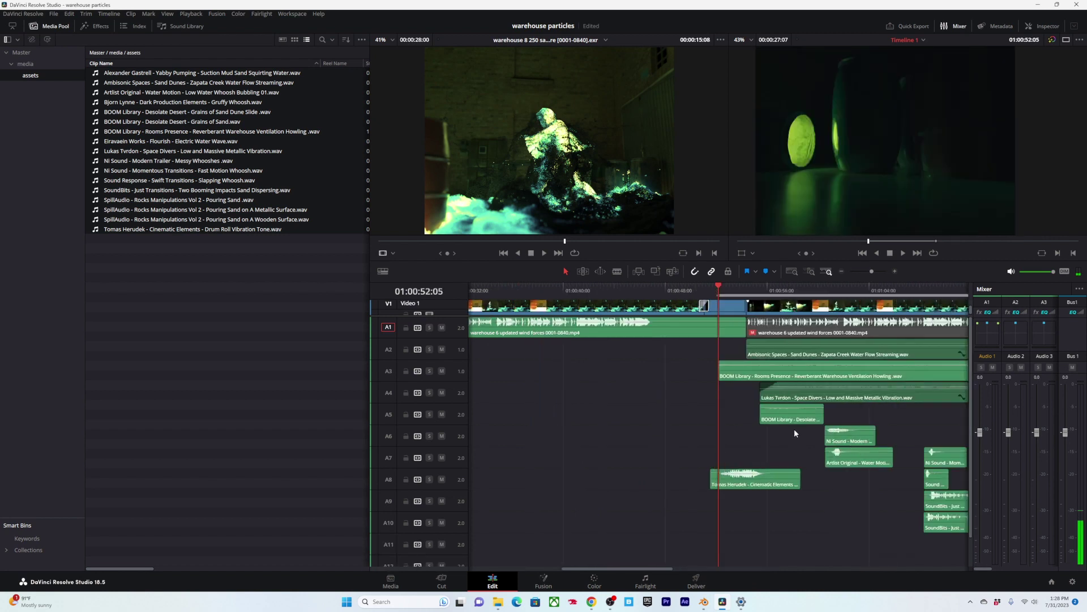
pyautogui.keyDown('alt'); pyautogui.scroll(-1, 774, 433); pyautogui.keyUp('alt')
pyautogui.keyDown('alt'); pyautogui.scroll(1, 764, 453); pyautogui.keyUp('alt')
pyautogui.press('space')
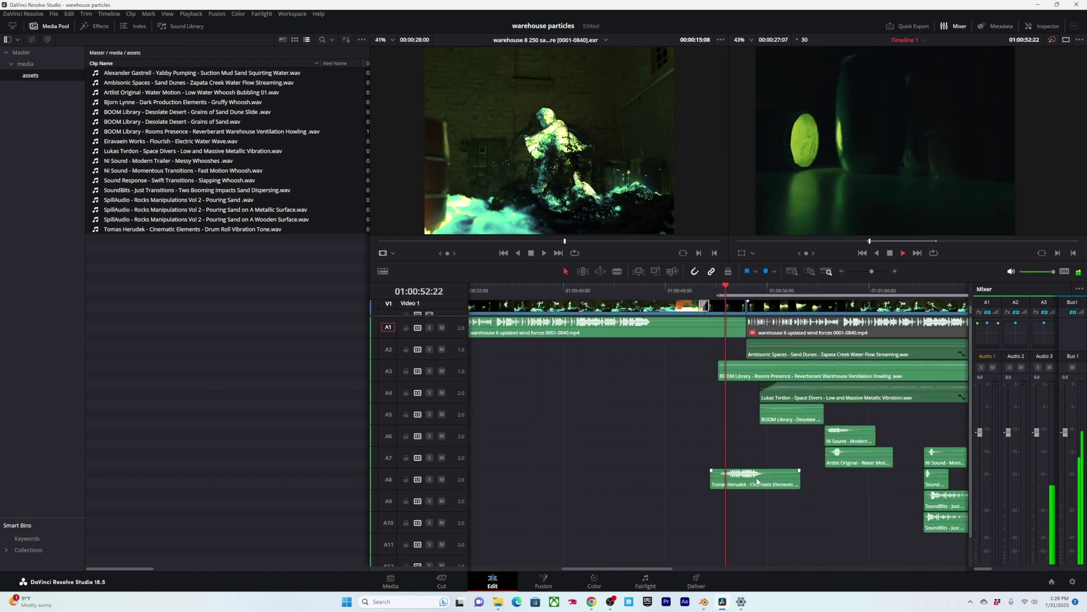
pyautogui.keyDown('ctrl'); pyautogui.scroll(2, 776, 483); pyautogui.keyUp('ctrl')
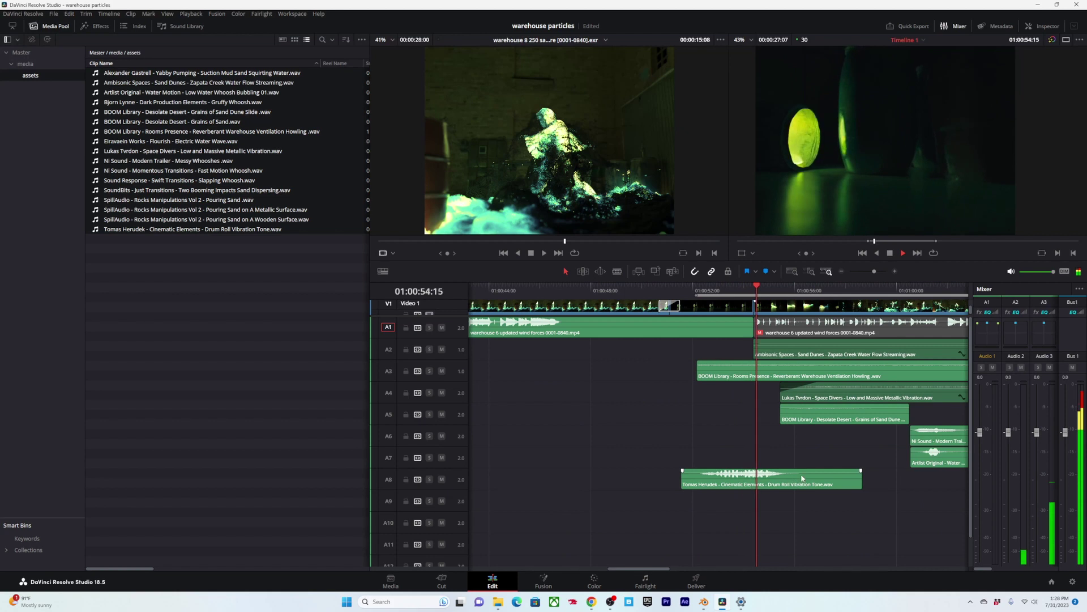
pyautogui.moveTo(758, 470); pyautogui.dragTo(759, 474)
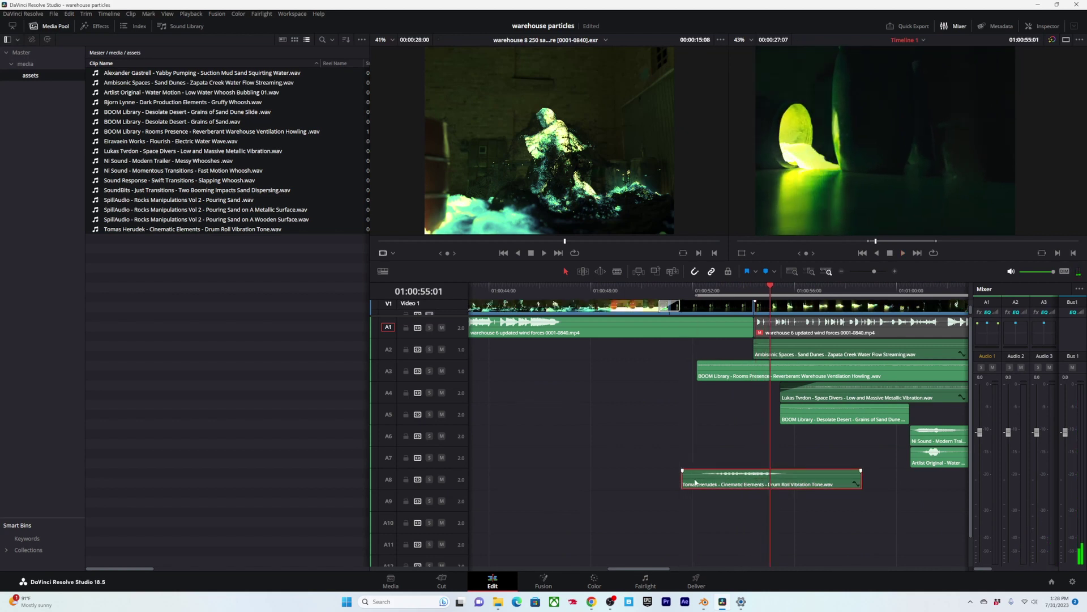
# Step: Trim the Drum Roll Vibration Tone clip's start to the looped section's start and play the section back
pyautogui.moveTo(683, 481); pyautogui.dragTo(700, 480)
pyautogui.keyDown('alt'); pyautogui.scroll(2, 716, 483); pyautogui.keyUp('alt')
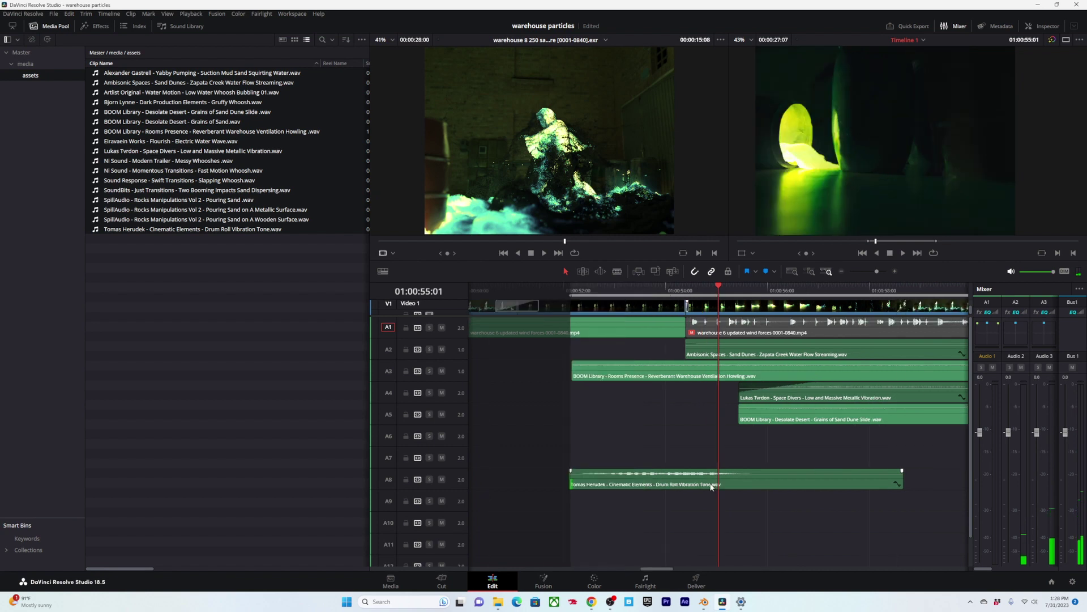
pyautogui.click(572, 290)
pyautogui.press('space')
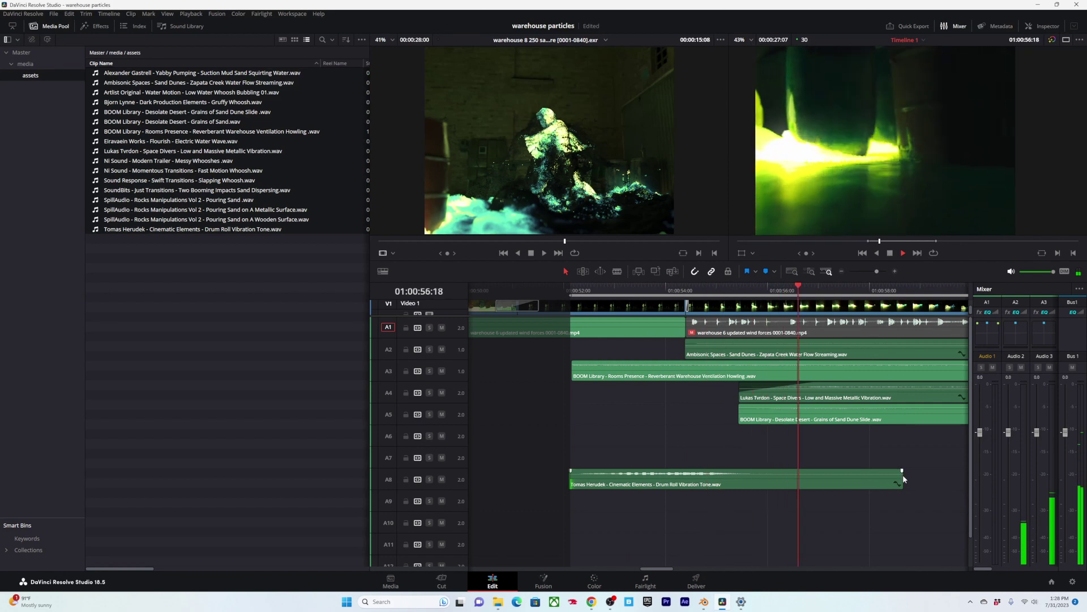
pyautogui.keyDown('alt'); pyautogui.scroll(-2, 746, 464); pyautogui.keyUp('alt')
pyautogui.keyDown('alt'); pyautogui.scroll(1, 749, 457); pyautogui.keyUp('alt')
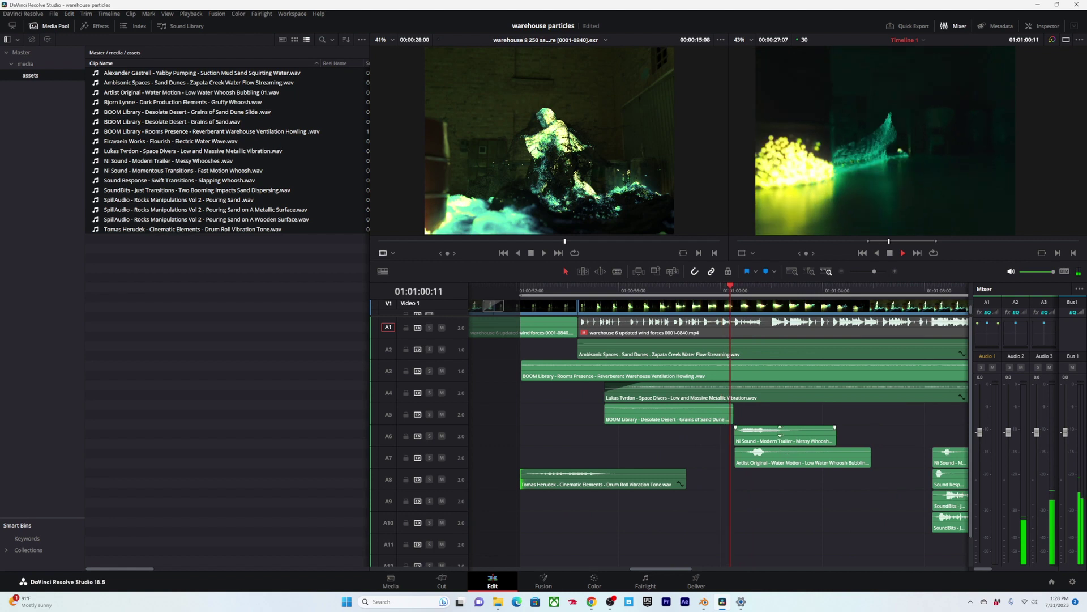
# Step: Disable the Low Water Whoosh Bubbling clip on Audio 7 and move the Messy Whooshes clip about one second later on Audio 6
pyautogui.click(772, 458)
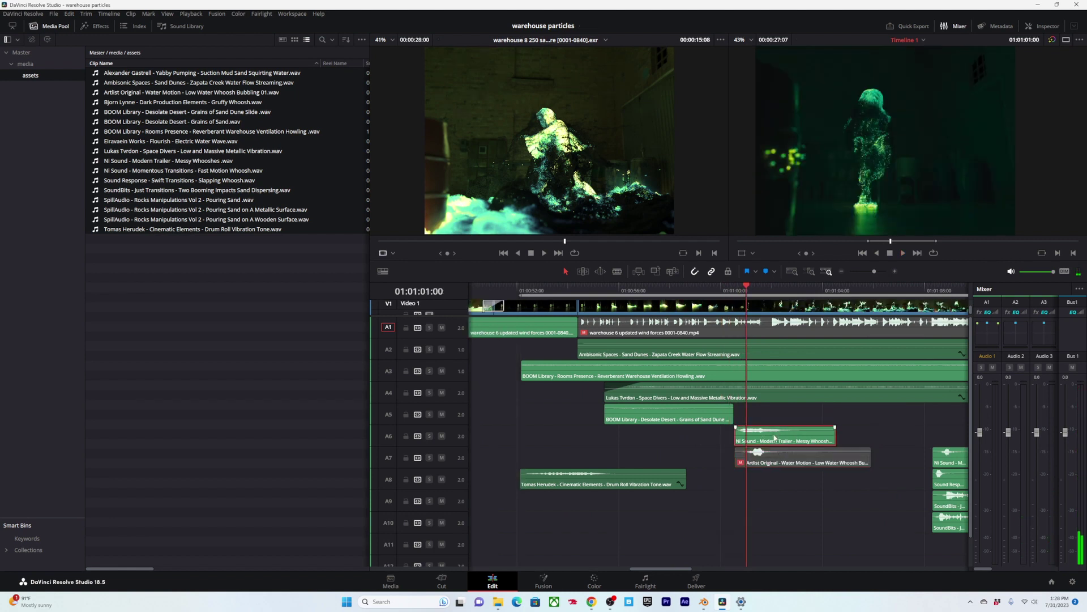
pyautogui.keyDown('alt'); pyautogui.scroll(1, 774, 437); pyautogui.keyUp('alt')
pyautogui.moveTo(767, 435); pyautogui.dragTo(827, 435)
pyautogui.keyDown('alt'); pyautogui.scroll(-1, 737, 307); pyautogui.keyUp('alt')
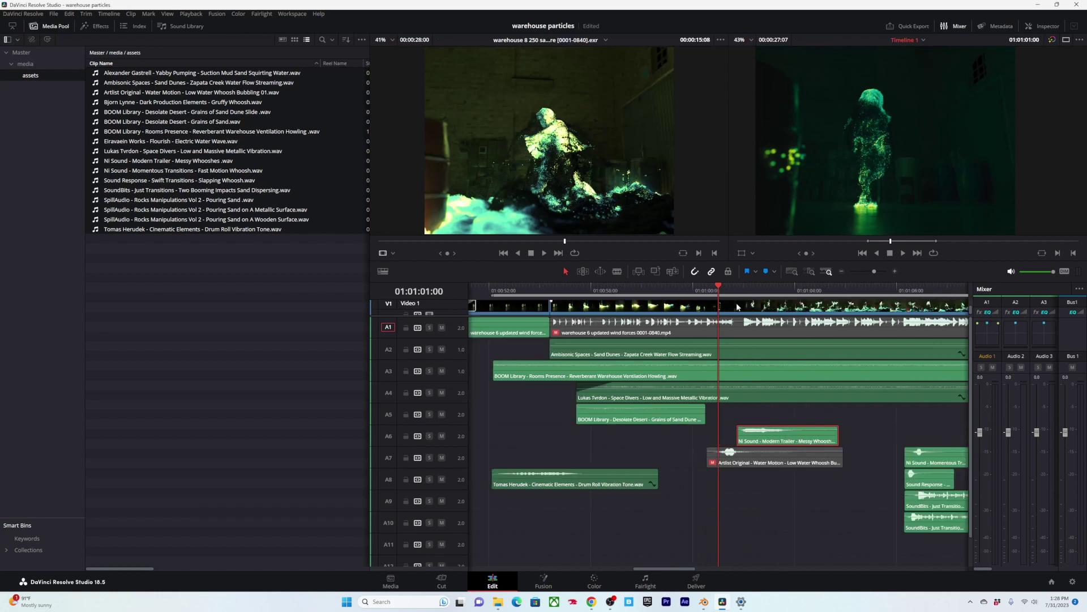
# Step: Play back the whoosh passage and shift the Messy Whooshes clip slightly earlier on Audio 6
pyautogui.press('space')
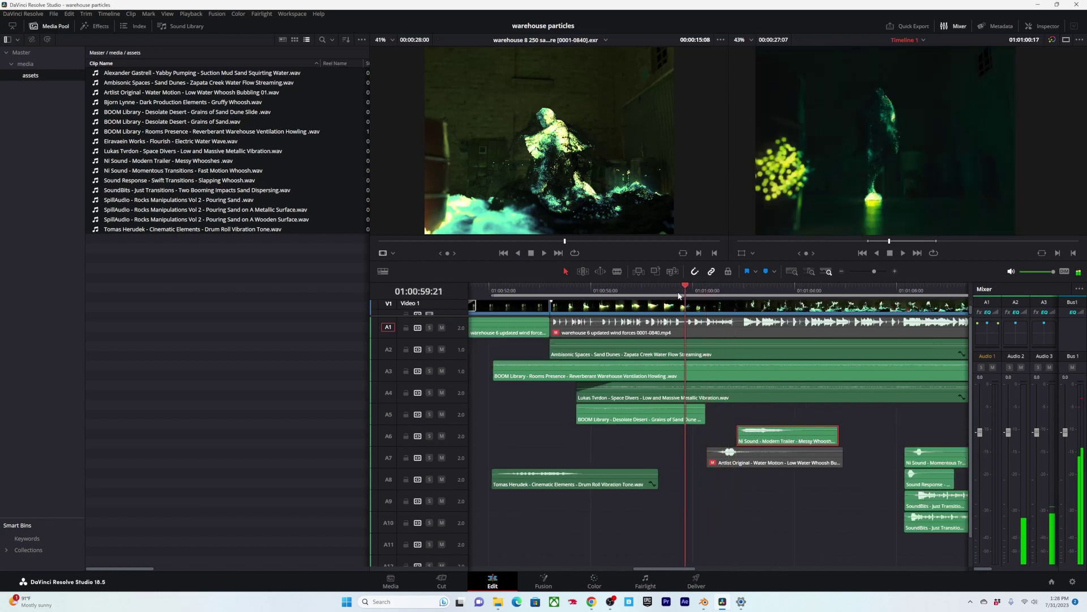
pyautogui.keyDown('alt'); pyautogui.scroll(1, 773, 331); pyautogui.keyUp('alt')
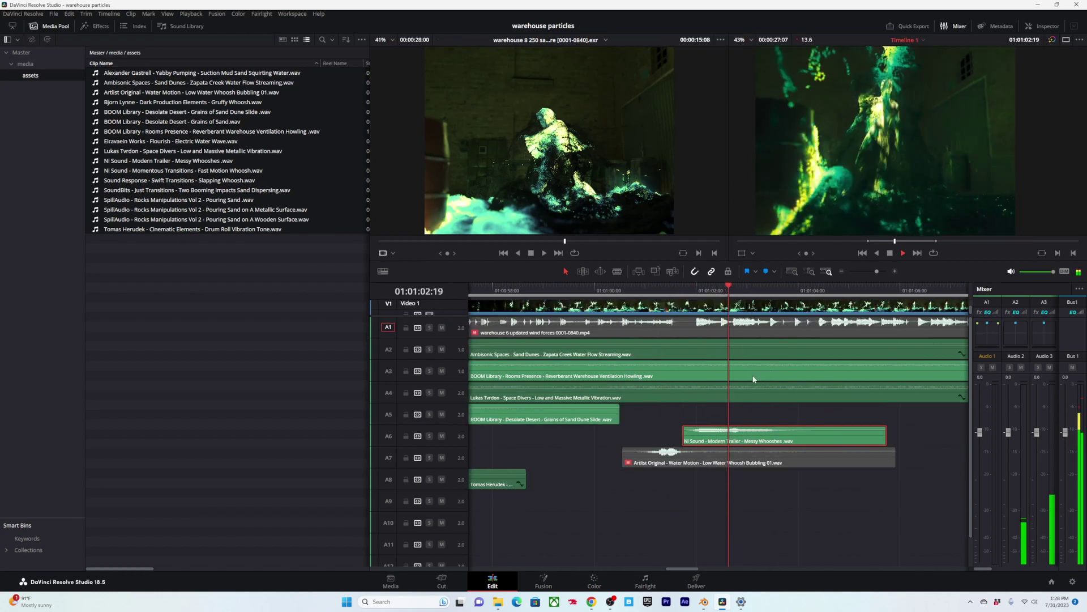
pyautogui.moveTo(722, 291); pyautogui.dragTo(687, 300)
pyautogui.keyDown('alt'); pyautogui.scroll(2, 737, 405); pyautogui.keyUp('alt')
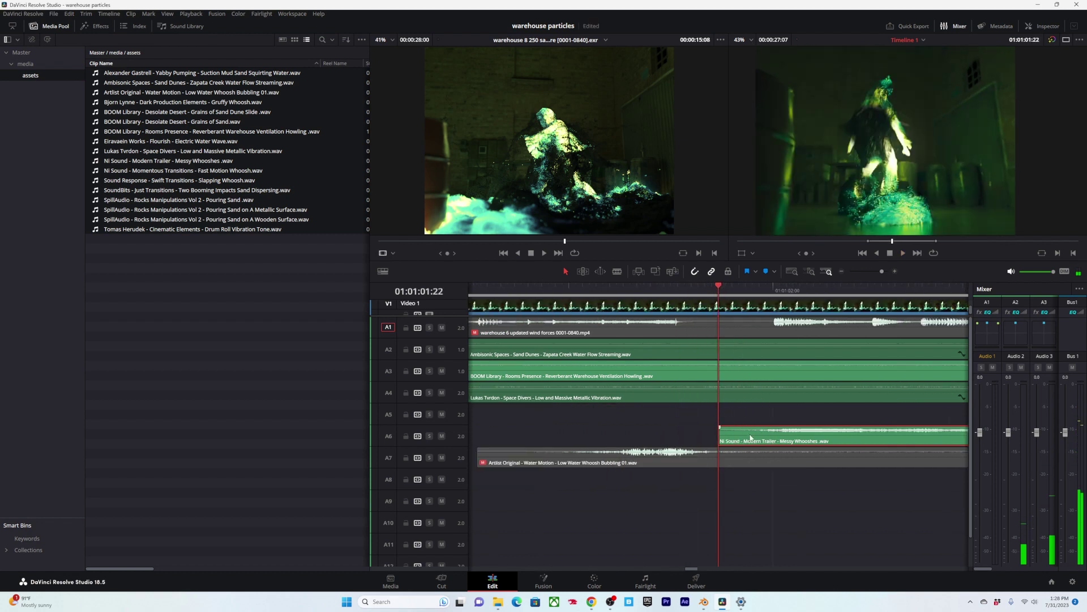
pyautogui.moveTo(757, 436); pyautogui.dragTo(748, 440)
# Step: Enlarge the audio tracks to compare the Messy Whooshes waveform on Audio 6 with the reference waveform on Audio 1
pyautogui.keyDown('shift'); pyautogui.scroll(-3, 749, 440); pyautogui.keyUp('shift')
pyautogui.keyDown('shift'); pyautogui.scroll(3, 749, 439); pyautogui.keyUp('shift')
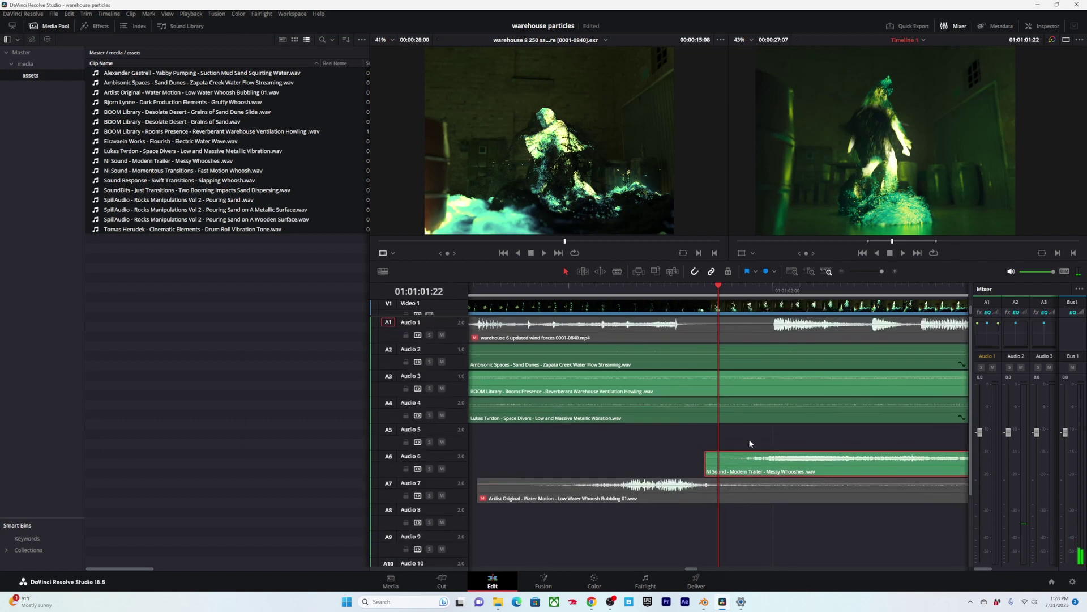
pyautogui.click(775, 339)
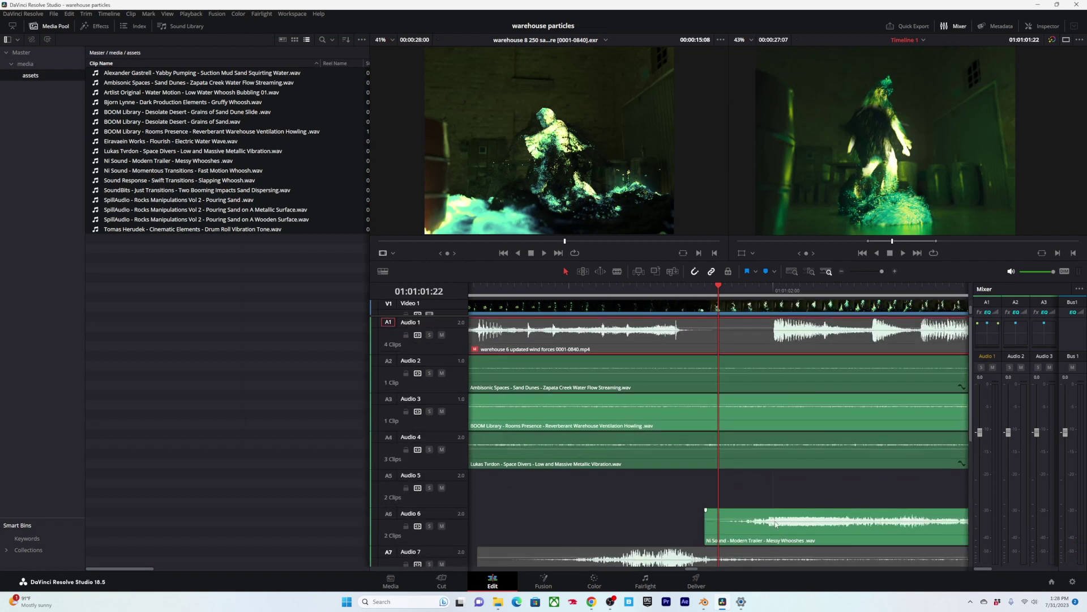
pyautogui.moveTo(776, 523)
pyautogui.mouseDown()
pyautogui.moveTo(756, 528)
pyautogui.moveTo(787, 528)
pyautogui.mouseUp()
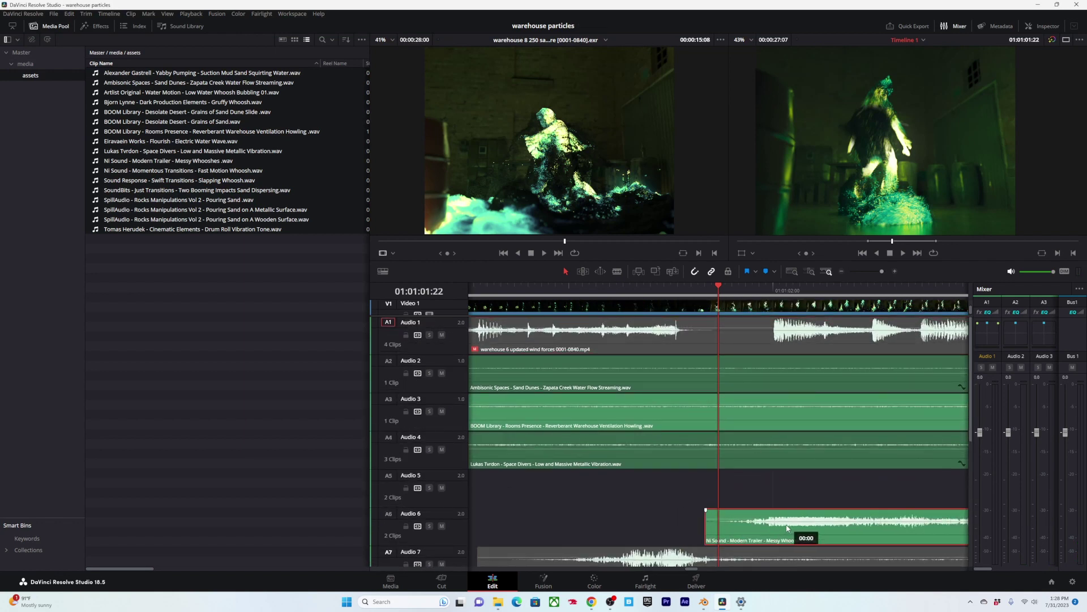
# Step: Play back the whoosh passage repeatedly to judge the Messy Whooshes timing against the picture
pyautogui.keyDown('alt'); pyautogui.scroll(-2, 768, 366); pyautogui.keyUp('alt')
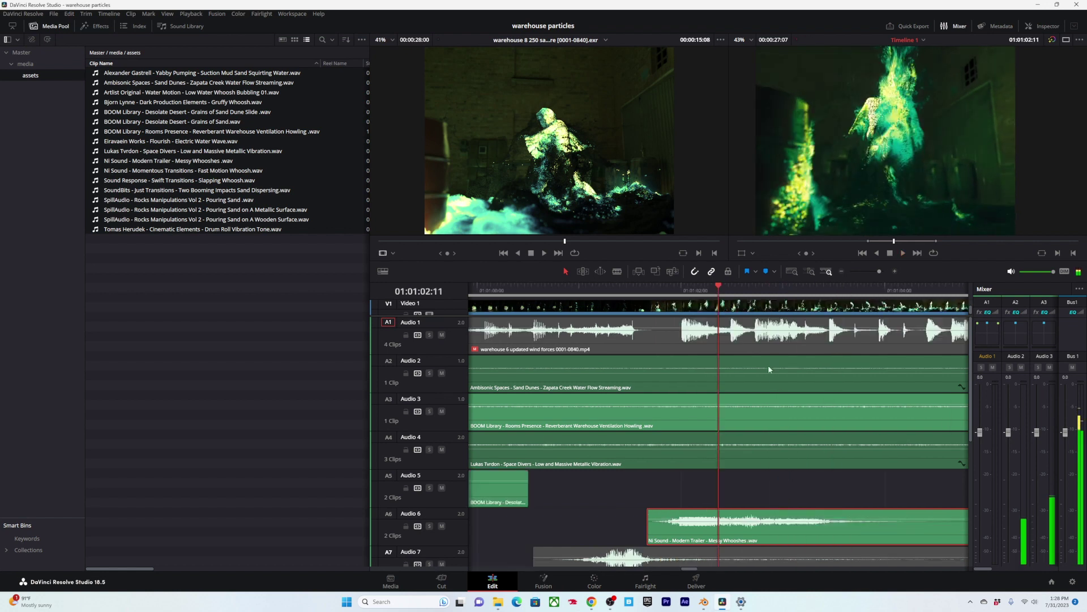
pyautogui.keyDown('alt'); pyautogui.scroll(-2, 757, 435); pyautogui.keyUp('alt')
pyautogui.moveTo(668, 291); pyautogui.dragTo(644, 295)
pyautogui.press('space')
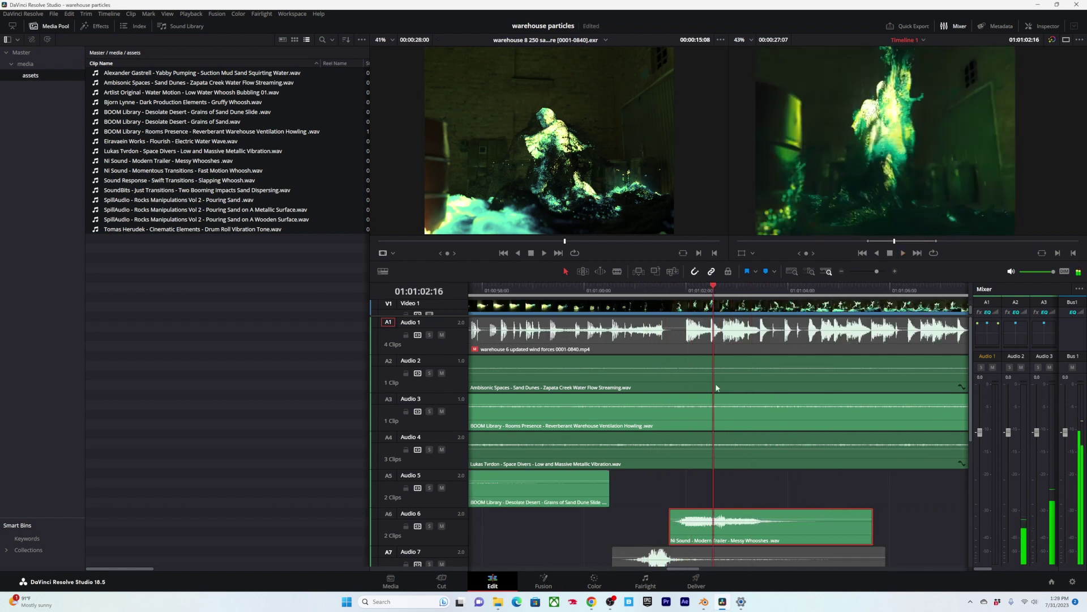
pyautogui.keyDown('alt'); pyautogui.scroll(-2, 691, 296); pyautogui.keyUp('alt')
pyautogui.keyDown('alt'); pyautogui.scroll(2, 680, 290); pyautogui.keyUp('alt')
pyautogui.press('space')
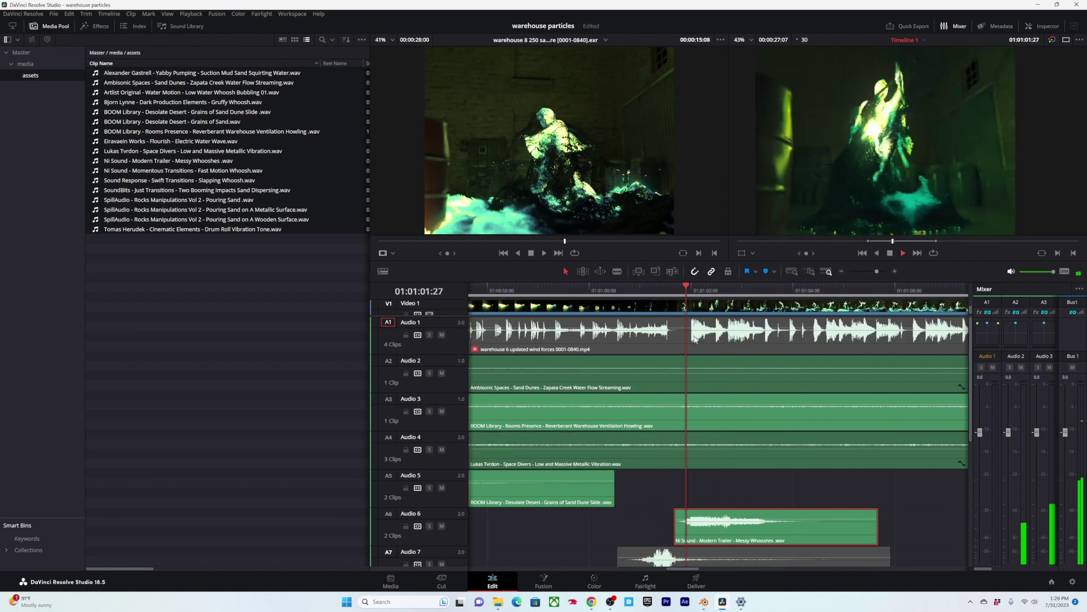
pyautogui.press('space')
pyautogui.keyDown('alt'); pyautogui.scroll(-2, 696, 416); pyautogui.keyUp('alt')
pyautogui.keyDown('alt'); pyautogui.scroll(1, 702, 453); pyautogui.keyUp('alt')
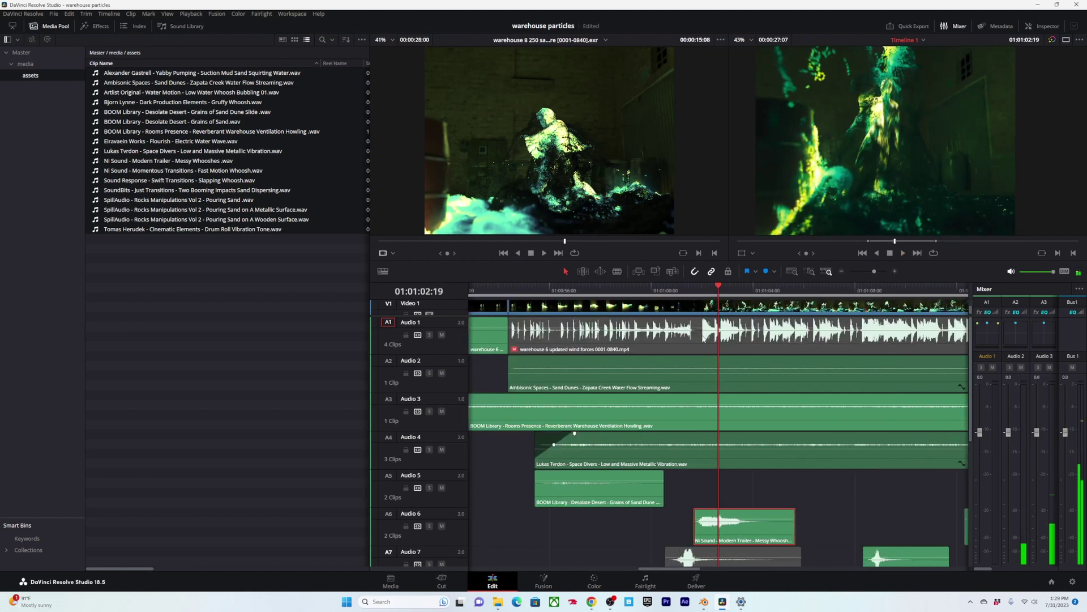
# Step: Reduce the audio track heights so that the video tracks and the looped section's sound layers fit together
pyautogui.keyDown('shift'); pyautogui.scroll(-5, 723, 379); pyautogui.keyUp('shift')
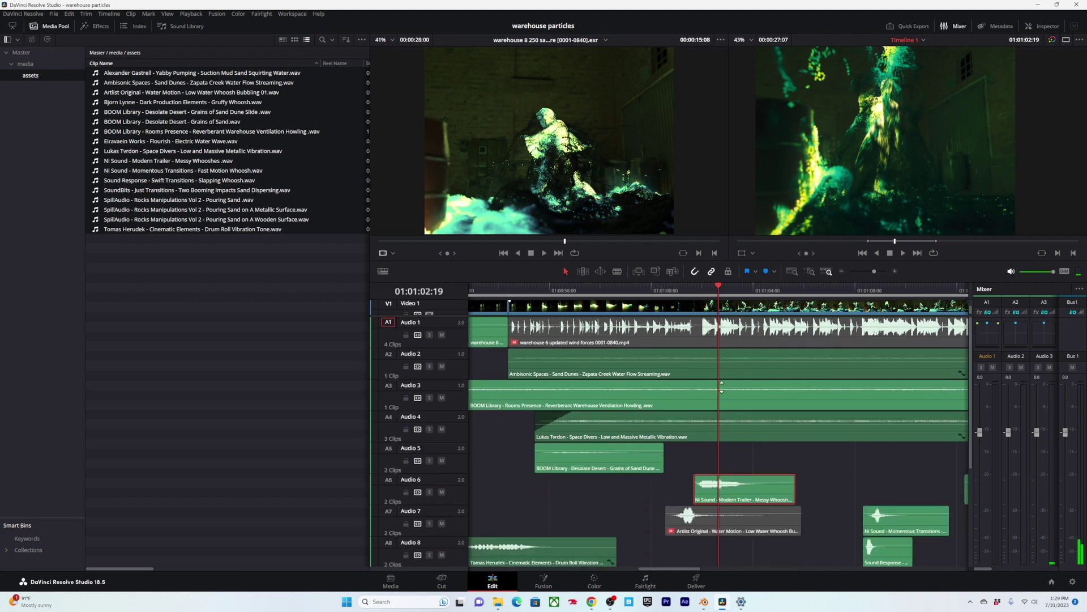
pyautogui.scroll(4, 548, 392)
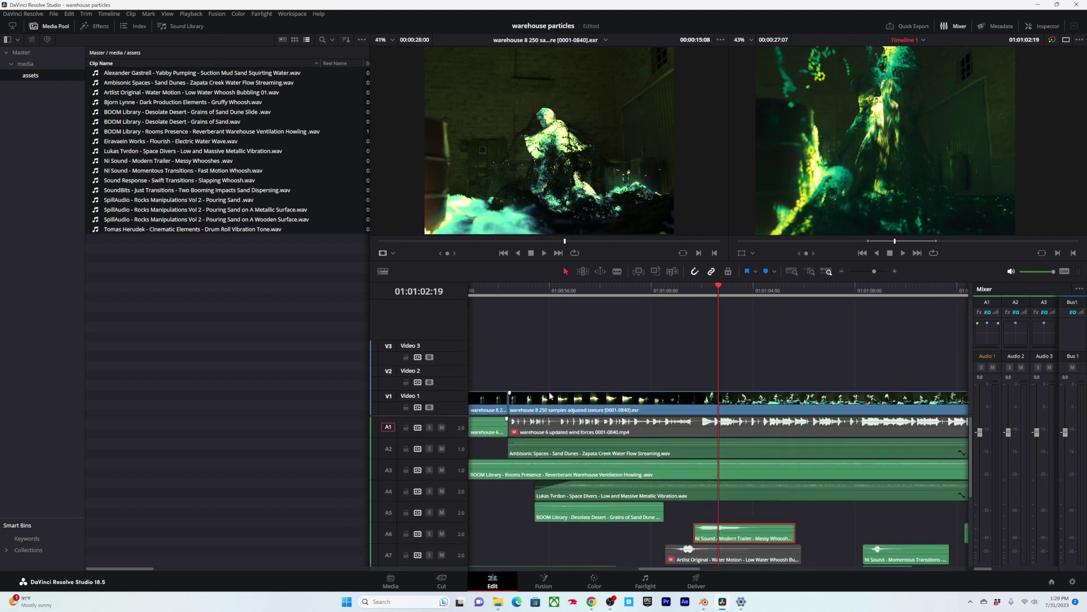
pyautogui.keyDown('alt'); pyautogui.scroll(-4, 752, 379); pyautogui.keyUp('alt')
pyautogui.keyDown('alt'); pyautogui.scroll(-1, 752, 376); pyautogui.keyUp('alt')
pyautogui.keyDown('alt'); pyautogui.scroll(2, 750, 376); pyautogui.keyUp('alt')
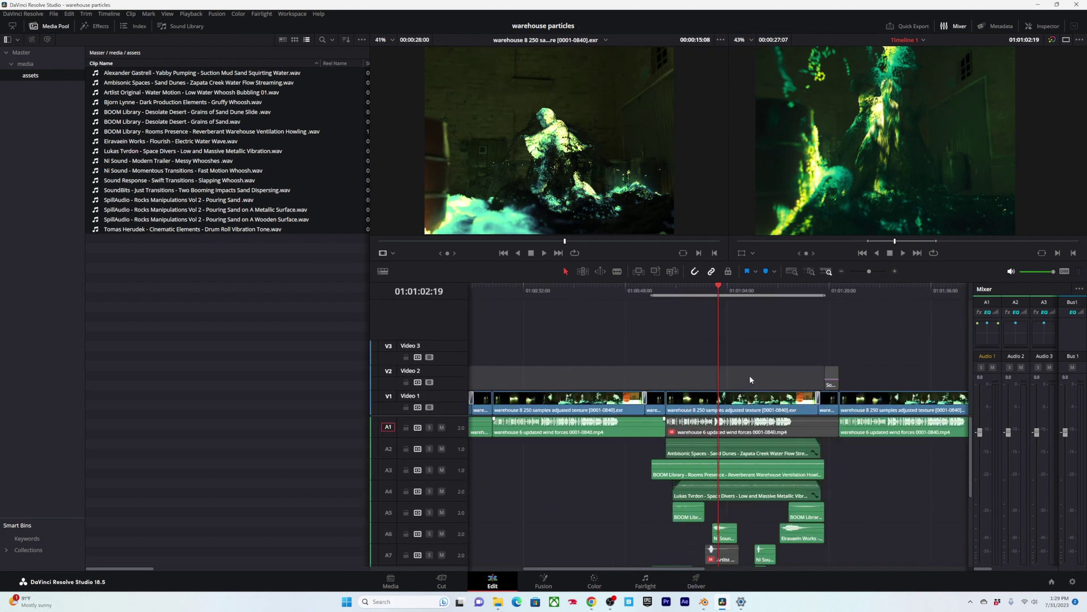
pyautogui.click(747, 376)
pyautogui.keyDown('alt'); pyautogui.scroll(-1, 747, 376); pyautogui.keyUp('alt')
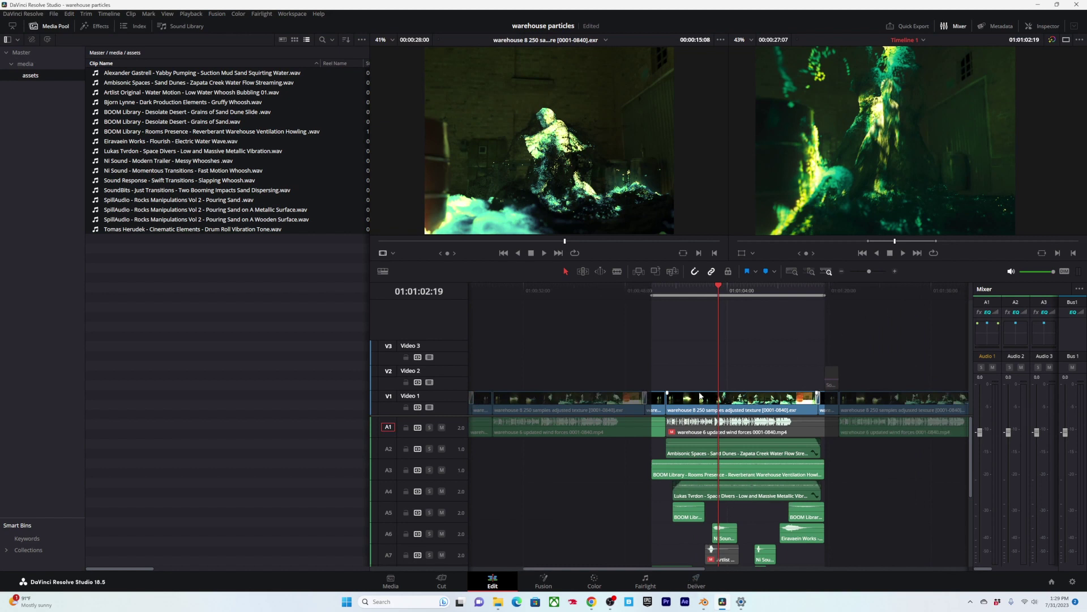
# Step: Select the looped section's main warehouse clip on Video 1 and check the render settings
pyautogui.click(730, 403)
pyautogui.click(697, 577)
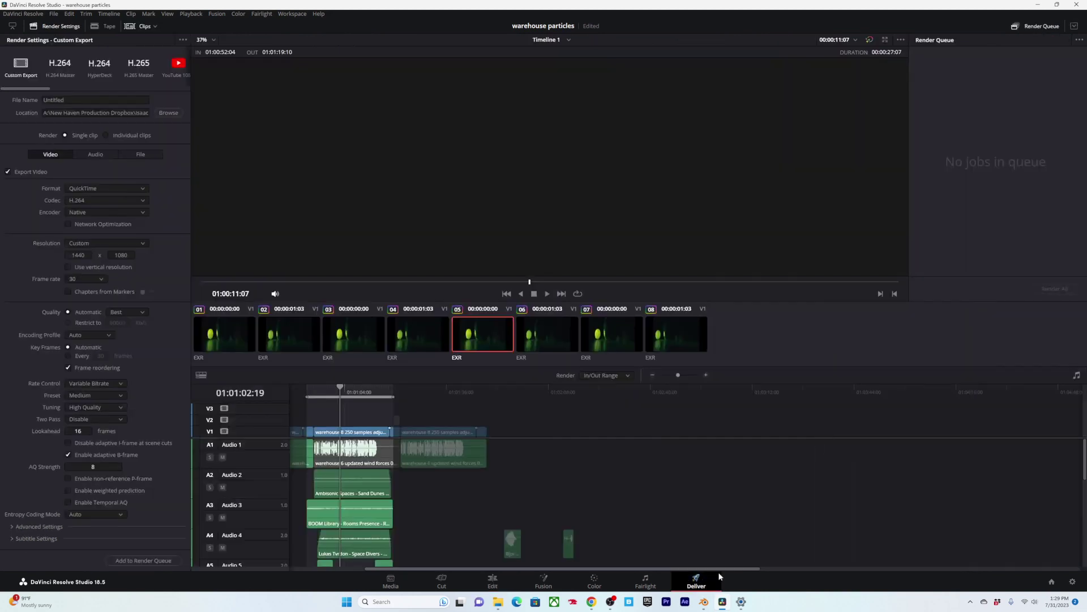
pyautogui.click(492, 581)
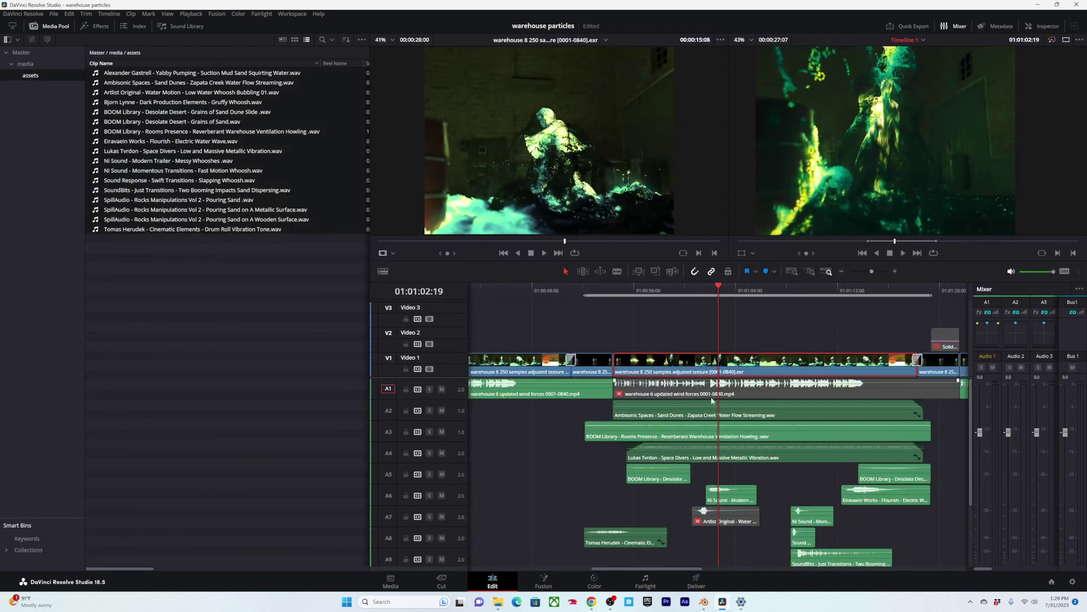
# Step: Preview the clip's ViewLayer.Emit layer on MediaIn1 in Fusion, and set the layer to ViewLayer.Combined
pyautogui.keyDown('ctrl'); pyautogui.scroll(2, 731, 359); pyautogui.keyUp('ctrl')
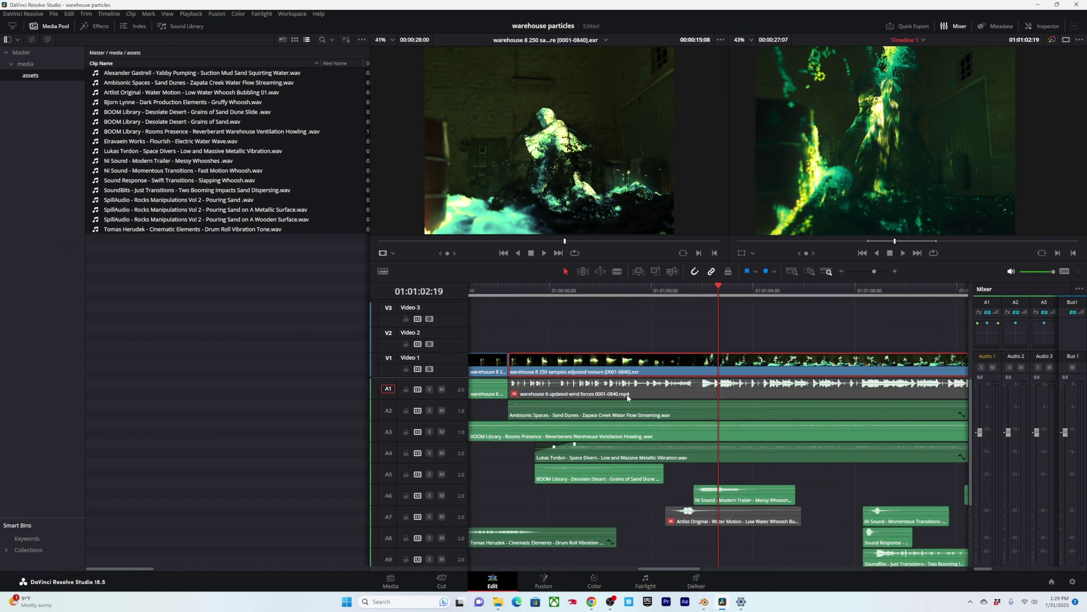
pyautogui.click(553, 578)
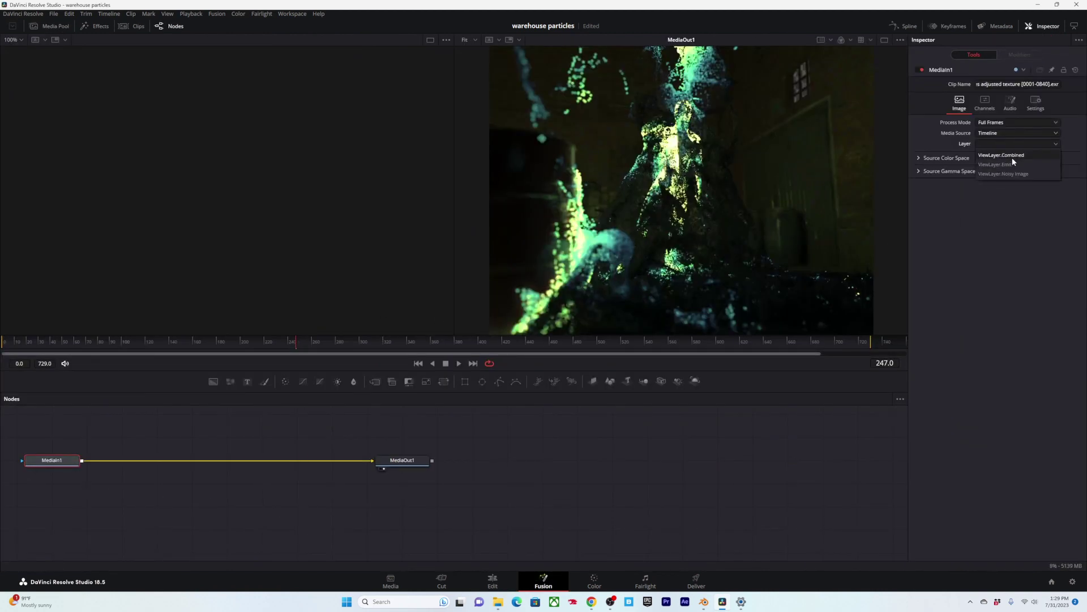
pyautogui.click(1012, 164)
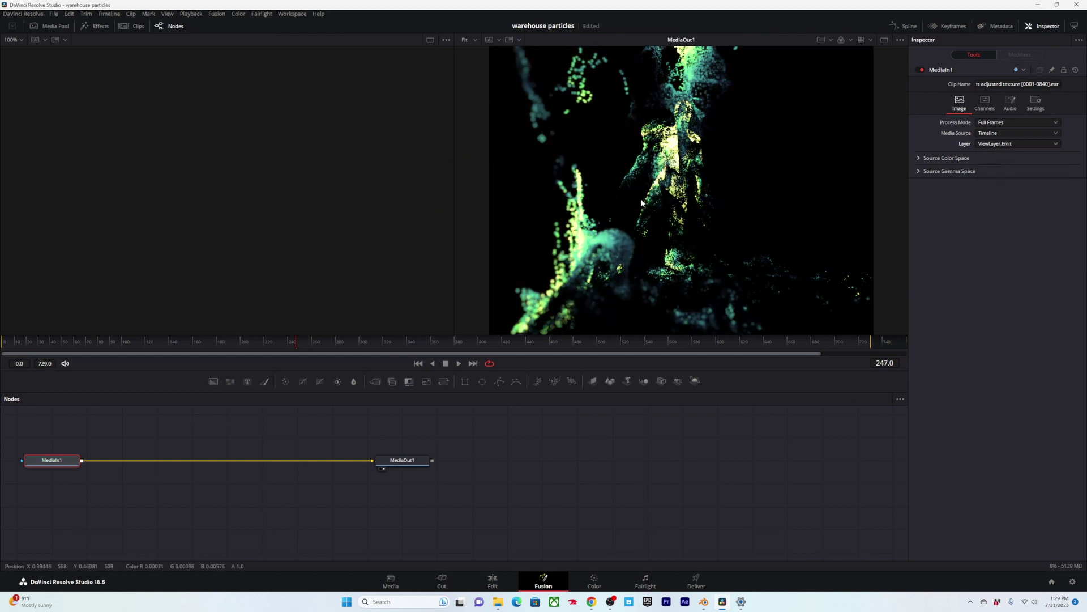
pyautogui.click(998, 144)
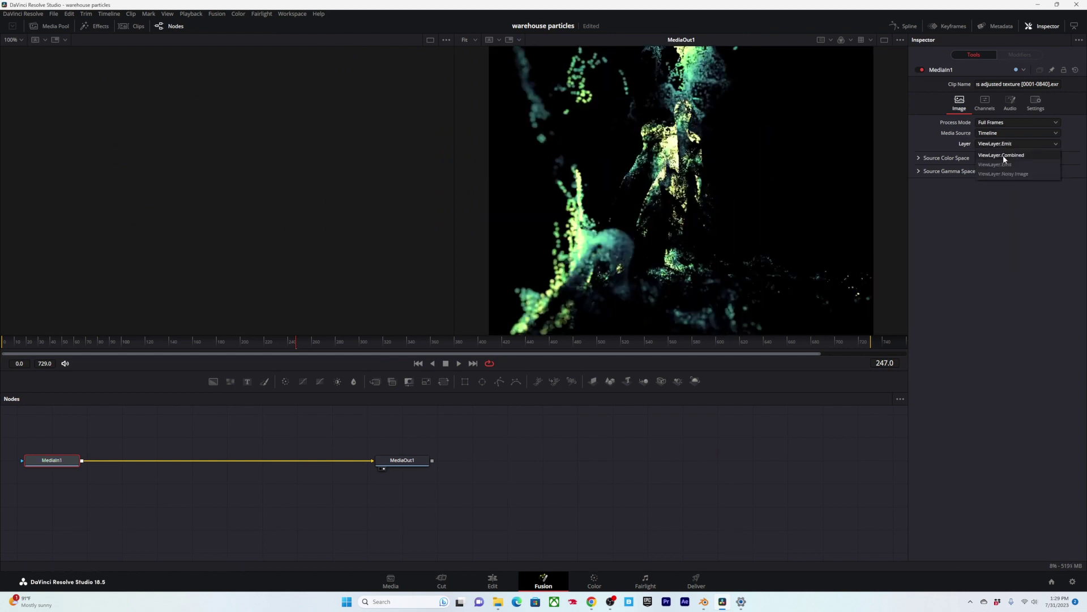
pyautogui.click(1002, 156)
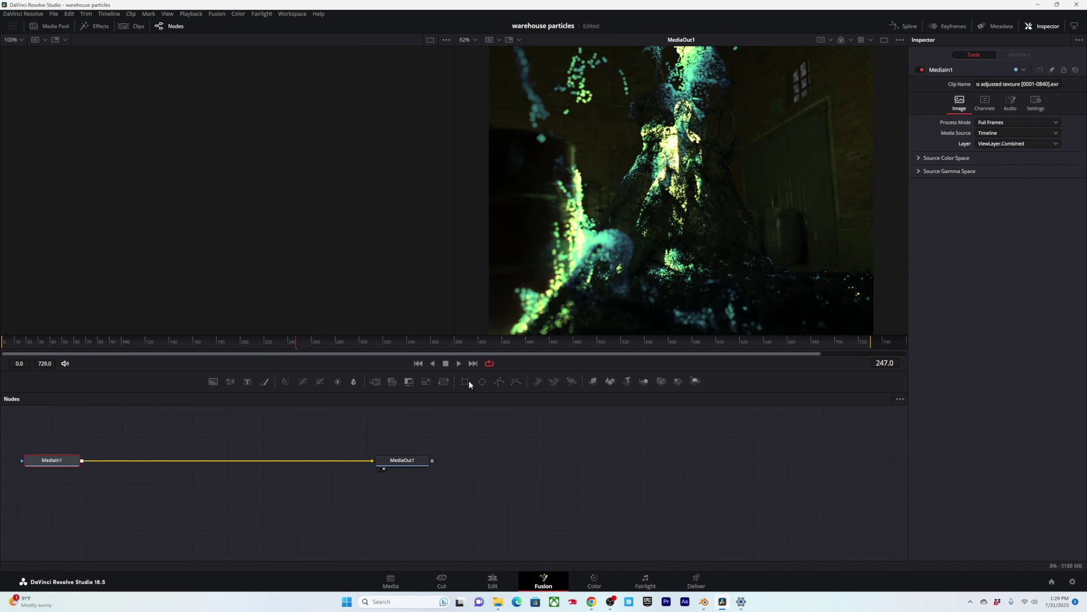
pyautogui.click(493, 580)
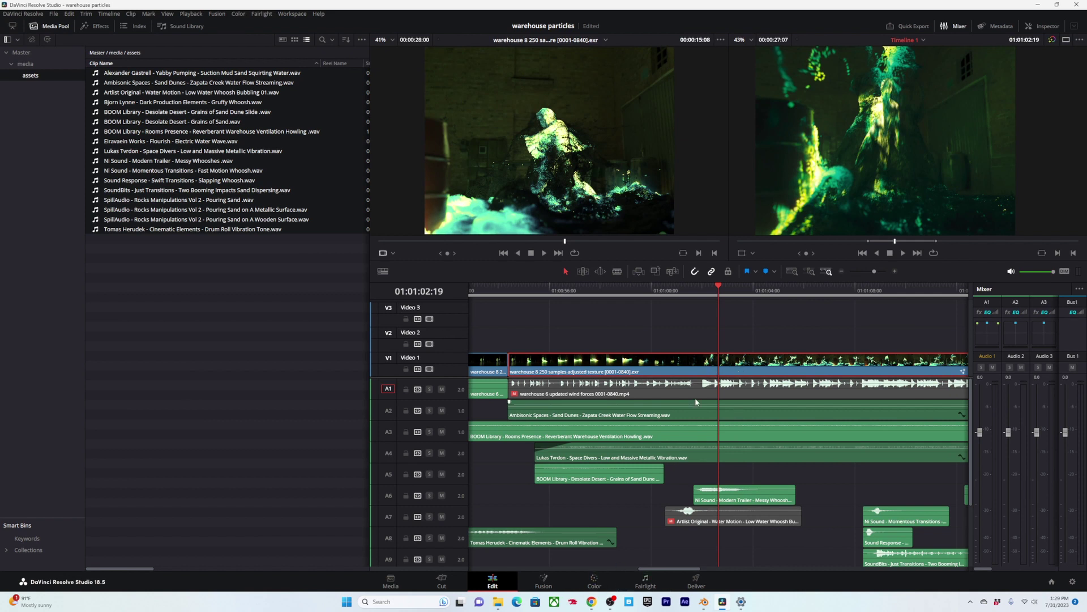
# Step: Try duplicating the looped section's main warehouse clip from Video 1 onto Video 2 and undo the duplication
pyautogui.keyDown('alt'); pyautogui.scroll(-3, 701, 354); pyautogui.keyUp('alt')
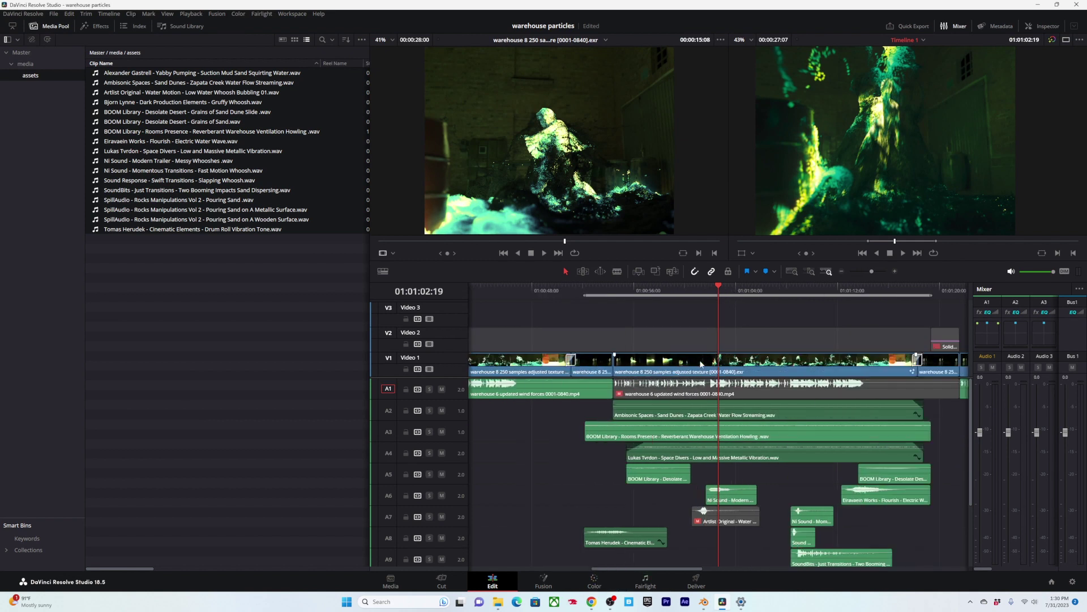
pyautogui.keyDown('alt'); pyautogui.moveTo(680, 363); pyautogui.dragTo(681, 338); pyautogui.keyUp('alt')
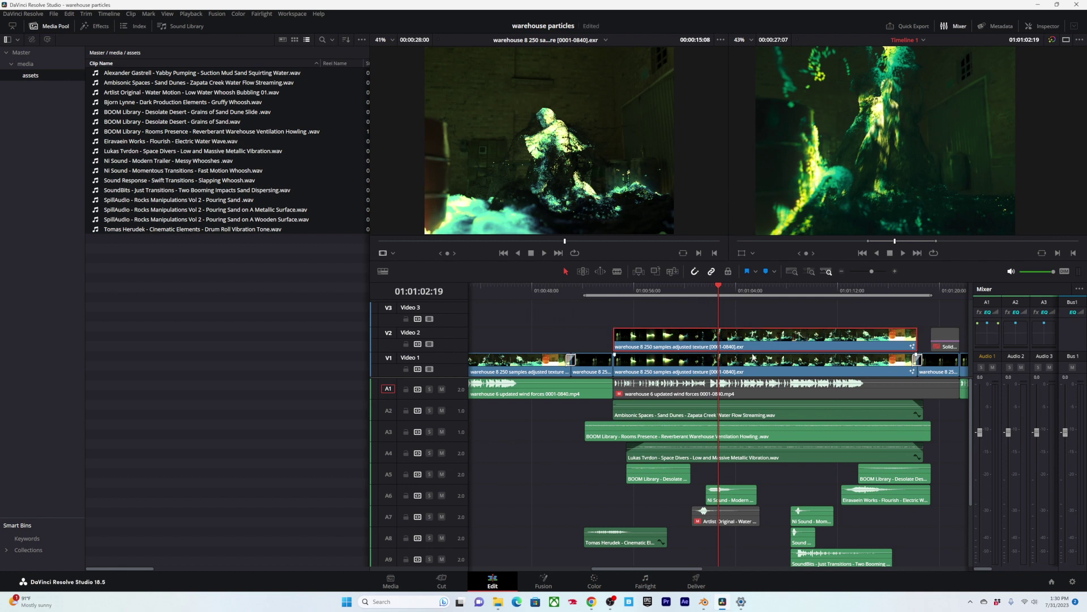
pyautogui.hotkey('ctrl', 'z')
# Step: Name the render "warehouse render for audio", save it to the Roughs folder and add it to the render queue
pyautogui.click(696, 580)
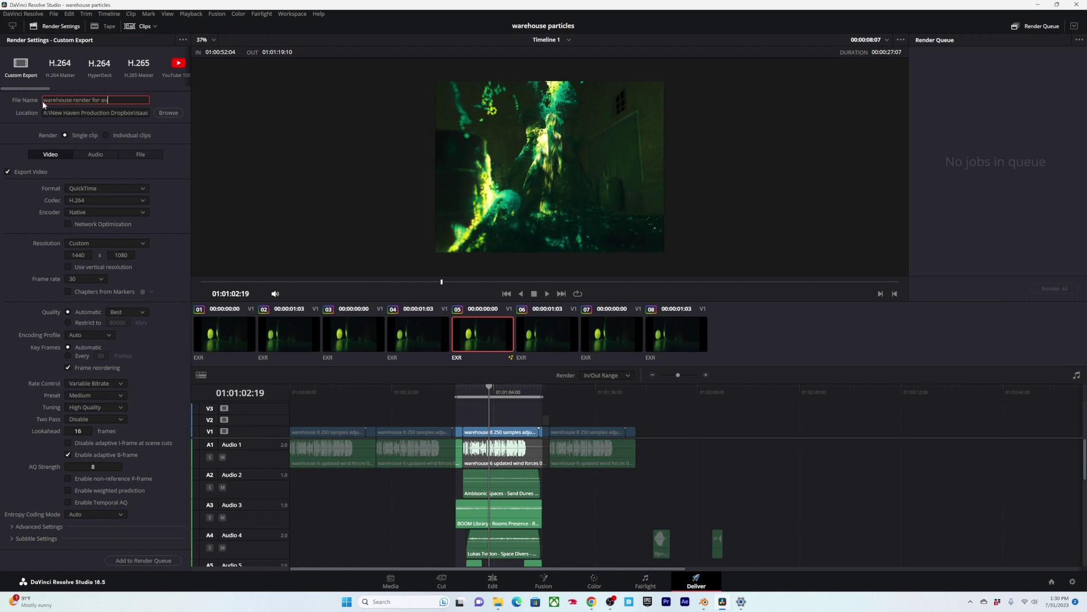
pyautogui.click(163, 114)
pyautogui.doubleClick(196, 85)
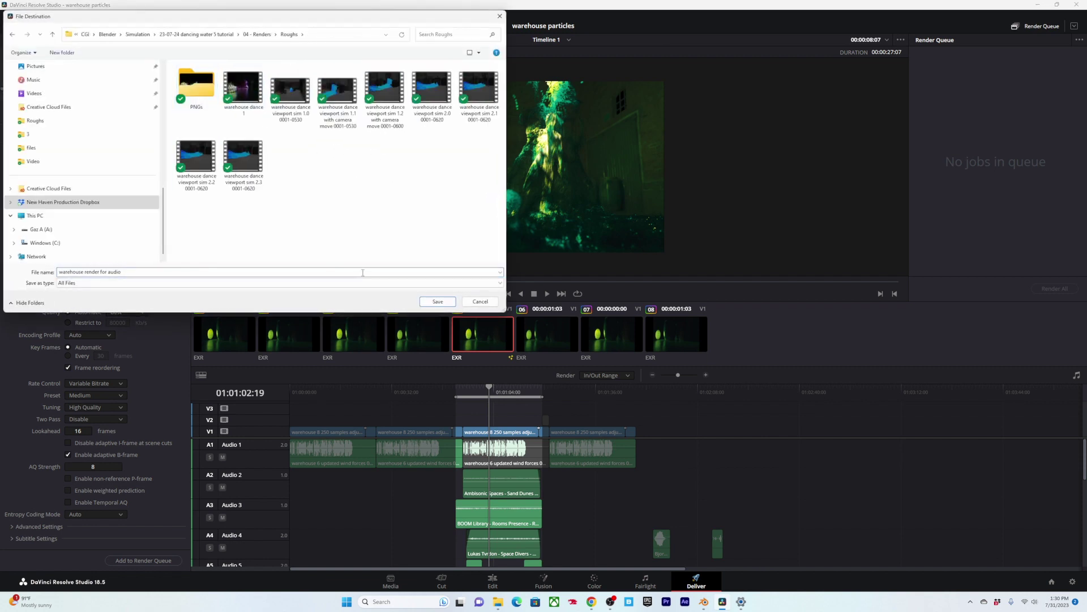
pyautogui.click(437, 301)
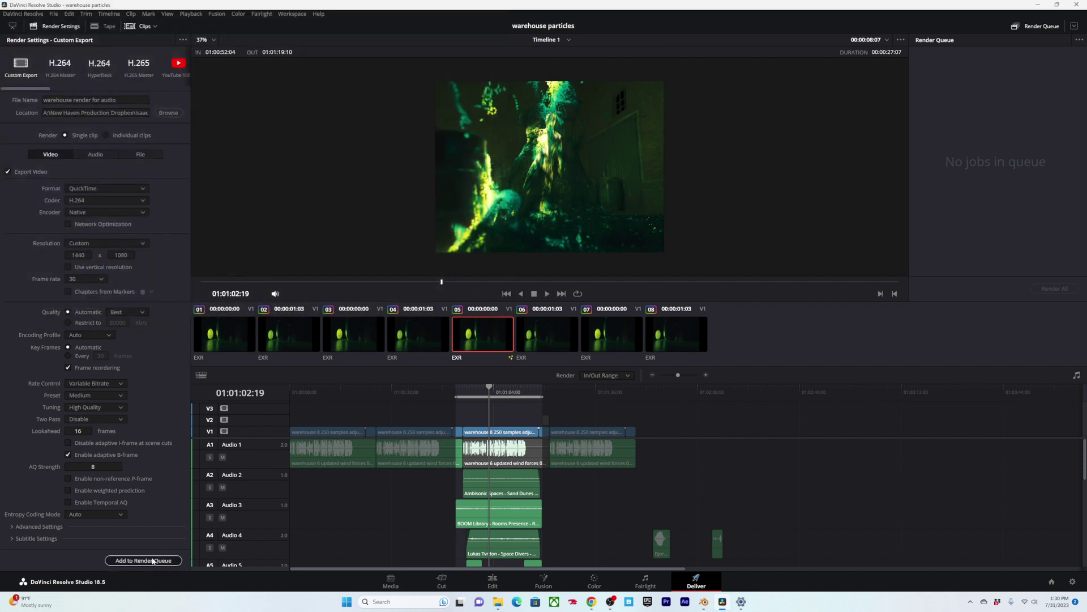
pyautogui.click(144, 560)
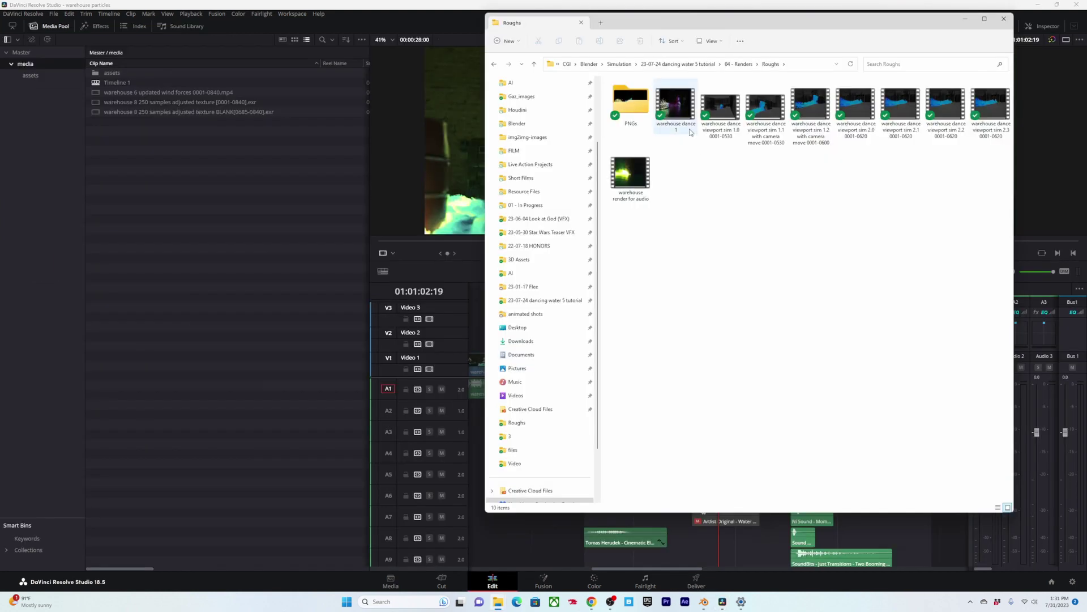
# Step: Import the "warehouse render for audio" video into the media bin and place it on Video 3 above the looped section
pyautogui.moveTo(632, 176); pyautogui.dragTo(238, 236)
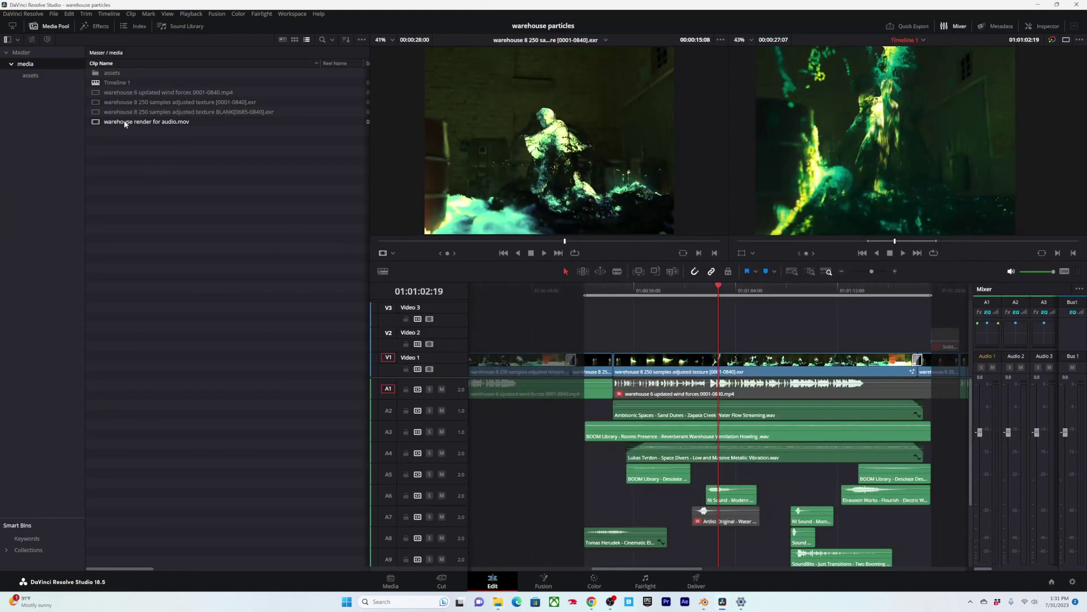
pyautogui.hotkey('ctrl', '-')
pyautogui.hotkey('ctrl', '-')
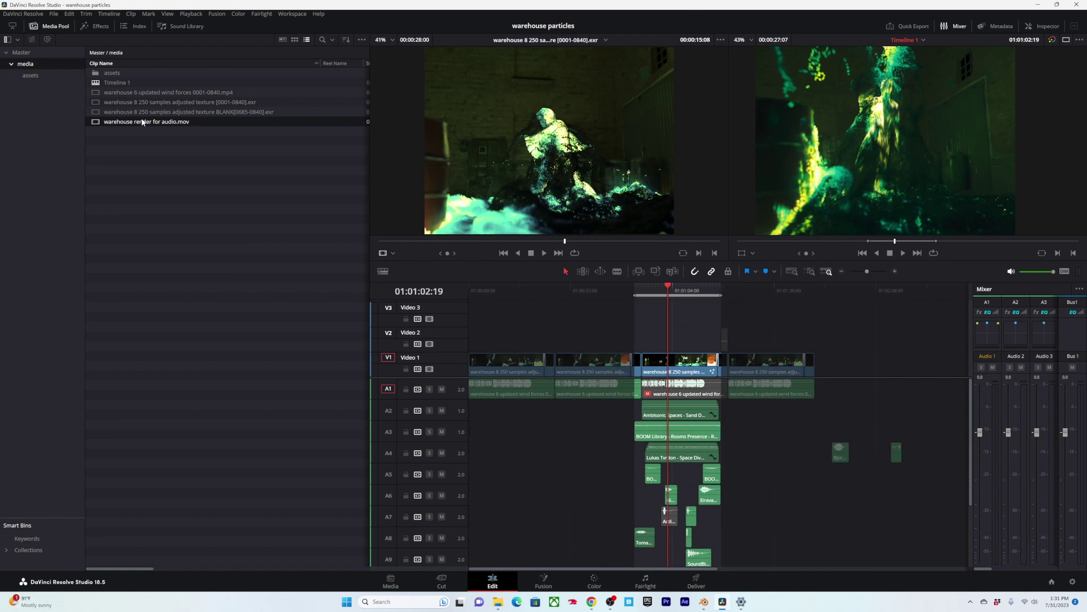
pyautogui.moveTo(146, 121); pyautogui.dragTo(837, 348)
pyautogui.moveTo(860, 388); pyautogui.dragTo(704, 316)
pyautogui.hotkey('ctrl', '=')
pyautogui.hotkey('ctrl', '=')
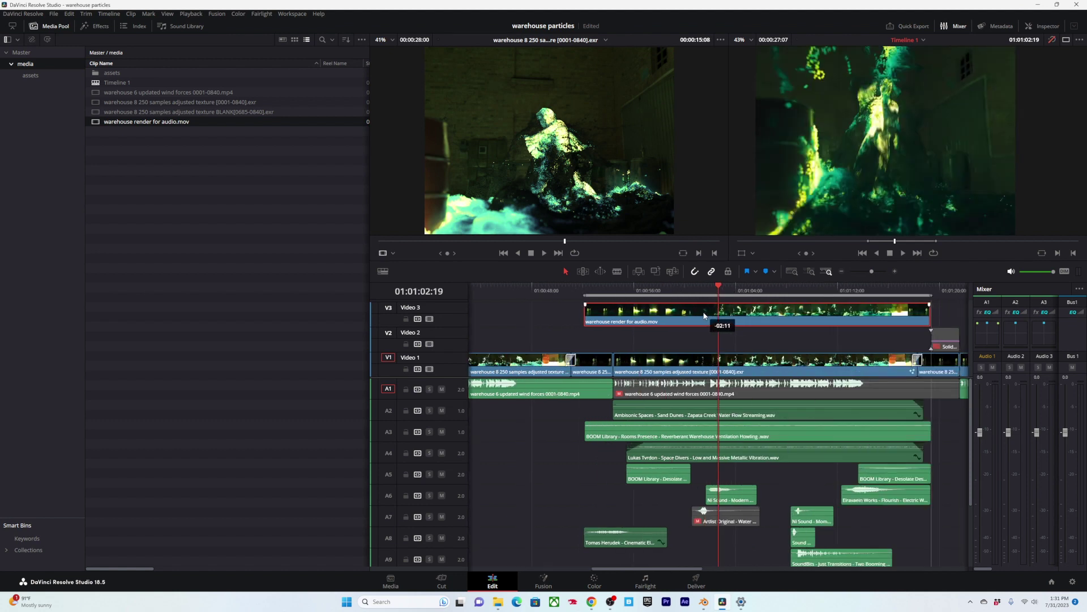
# Step: Shift the rendered clip on Video 3 slightly later so that it starts at 01:00:52:05, the looped section's start
pyautogui.click(586, 290)
pyautogui.hotkey('ctrl', '=')
pyautogui.hotkey('ctrl', '=')
pyautogui.hotkey('ctrl', '=')
pyautogui.hotkey('ctrl', '=')
pyautogui.hotkey('ctrl', '=')
pyautogui.hotkey('ctrl', '=')
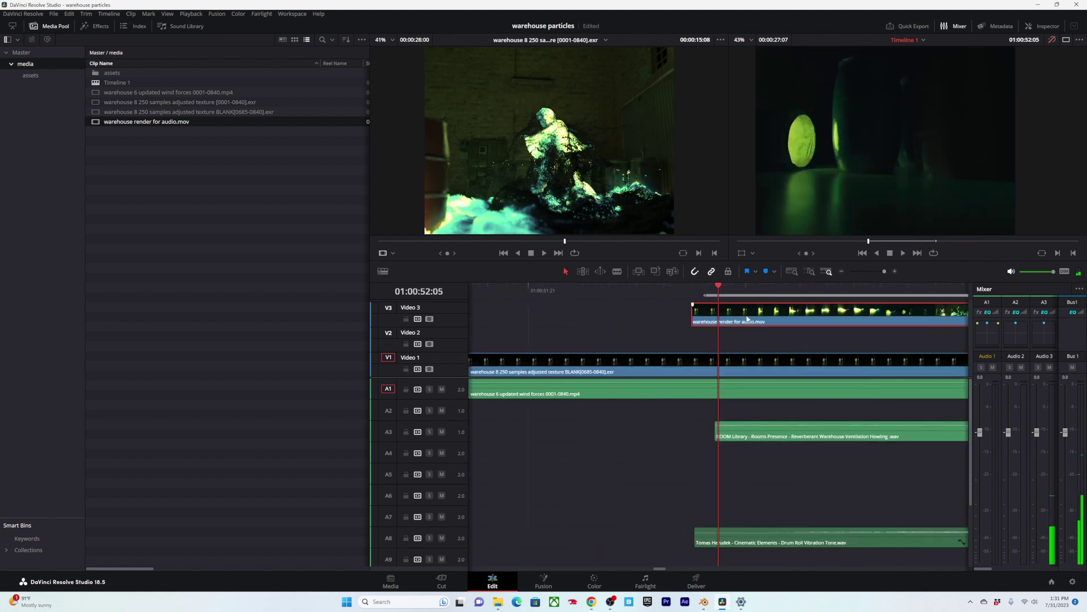
pyautogui.moveTo(739, 318); pyautogui.dragTo(757, 317)
pyautogui.keyDown('alt'); pyautogui.scroll(-7, 761, 311); pyautogui.keyUp('alt')
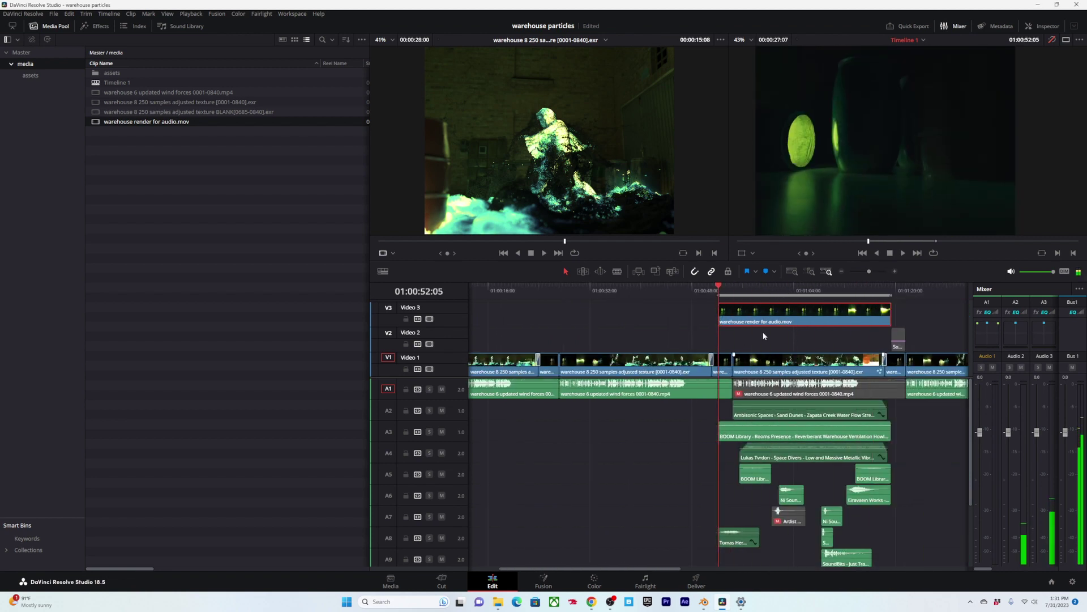
# Step: Play the looped section from its start with the rendered clip, and play again from shortly before the whoosh passage
pyautogui.hotkey('ctrl', '=')
pyautogui.hotkey('ctrl', '-')
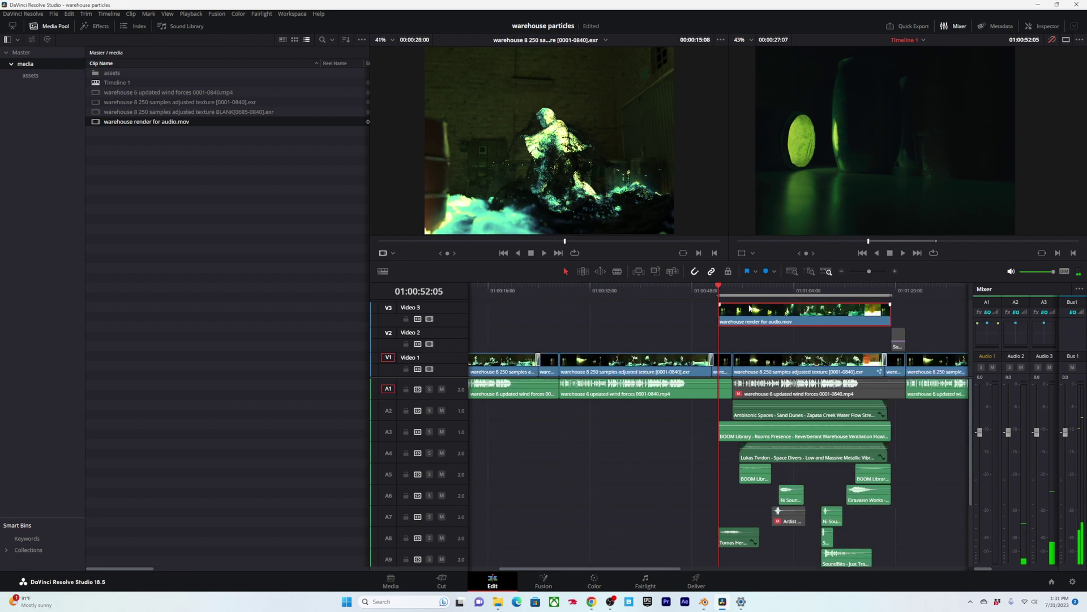
pyautogui.press('space')
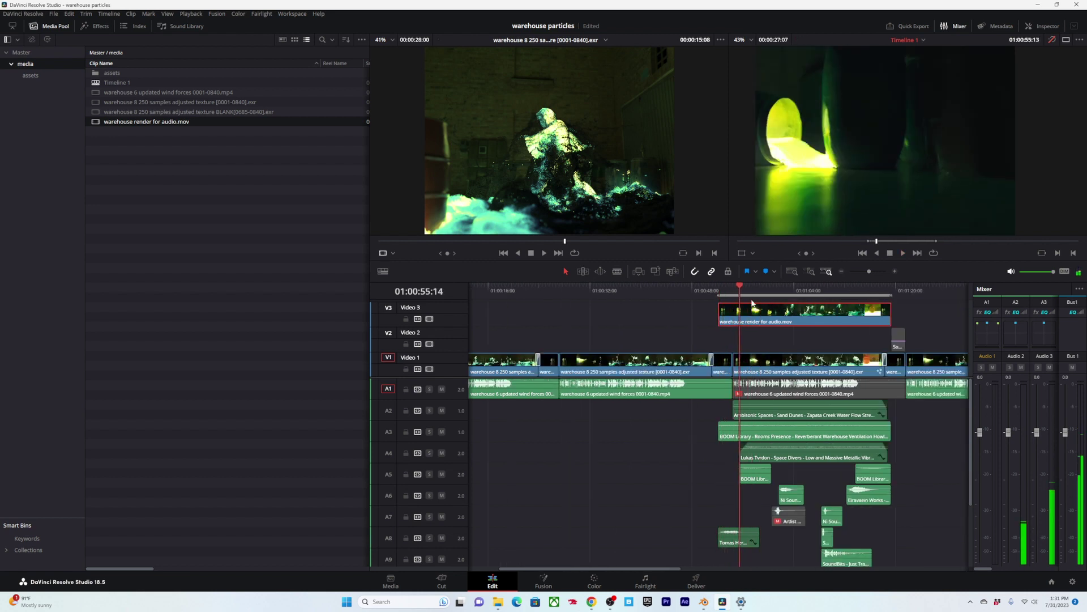
pyautogui.click(770, 299)
pyautogui.press('space')
pyautogui.hotkey('ctrl', '=')
pyautogui.hotkey('ctrl', '=')
pyautogui.hotkey('ctrl', '=')
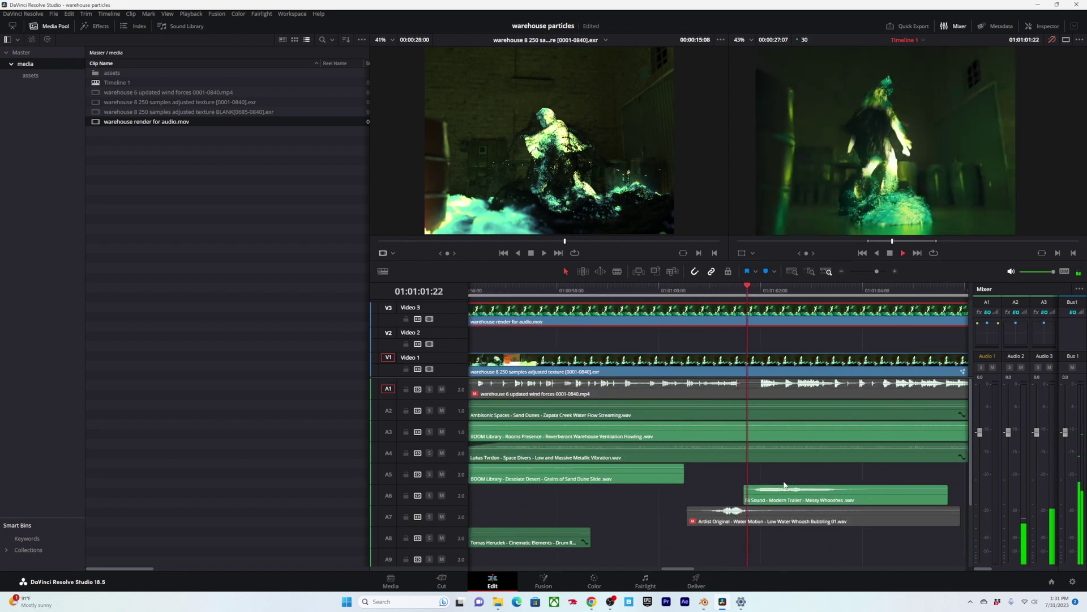
# Step: Disable Messy Whooshes on Audio 6, enable Low Water Whoosh Bubbling on Audio 7 slightly later than before, and play the passage back
pyautogui.click(791, 498)
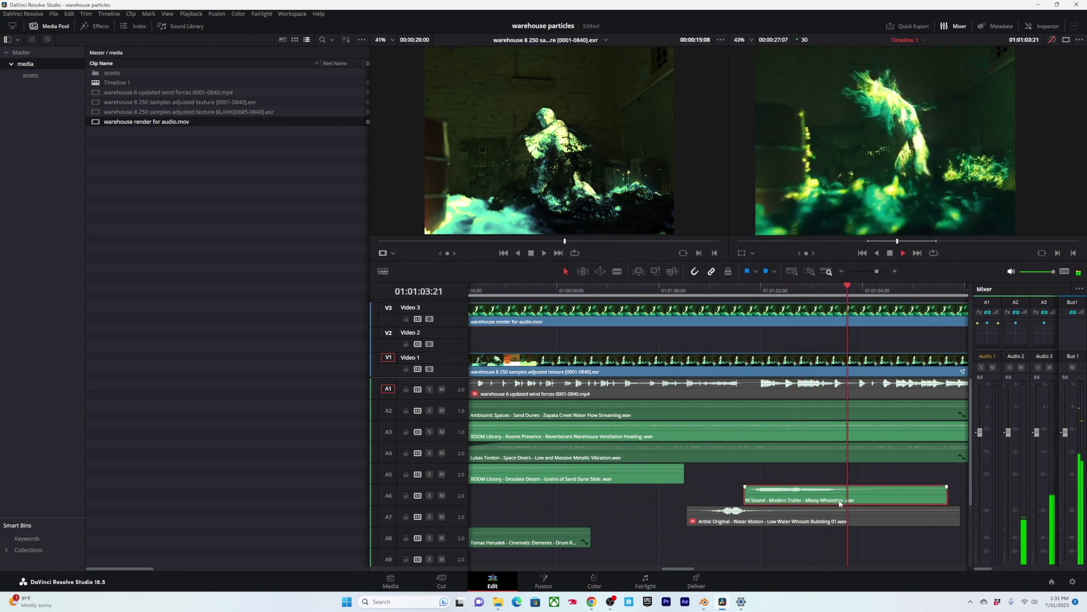
pyautogui.press('space')
pyautogui.moveTo(791, 499); pyautogui.dragTo(859, 525)
pyautogui.click(746, 520)
pyautogui.click(697, 295)
pyautogui.hotkey('ctrl', '=')
pyautogui.press('space')
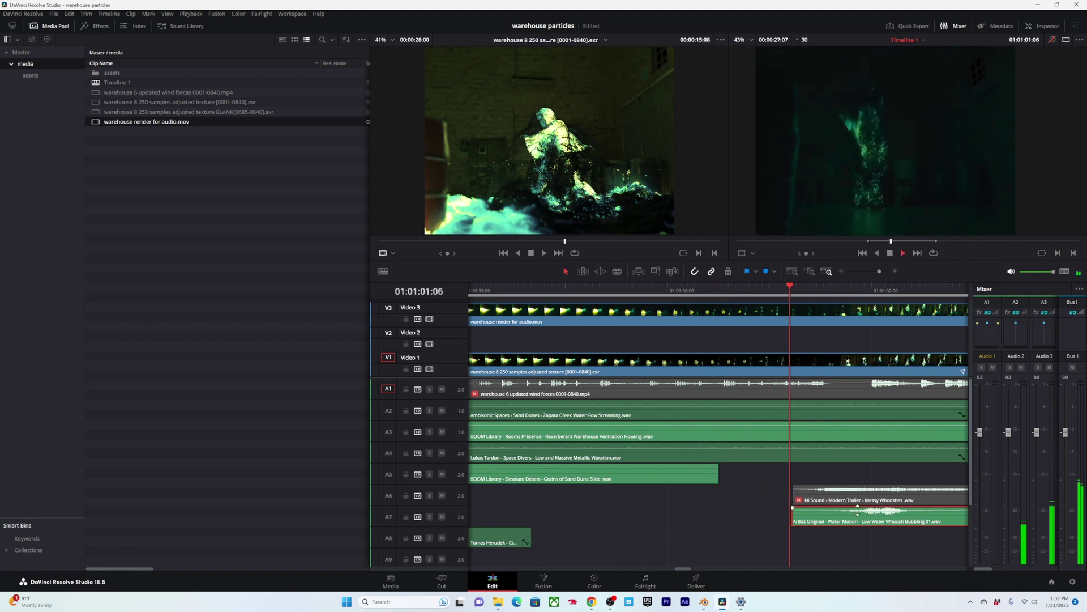
# Step: Play the passage with Low Water Whoosh Bubbling on Audio 7 again from the clip's start
pyautogui.hotkey('ctrl', '-')
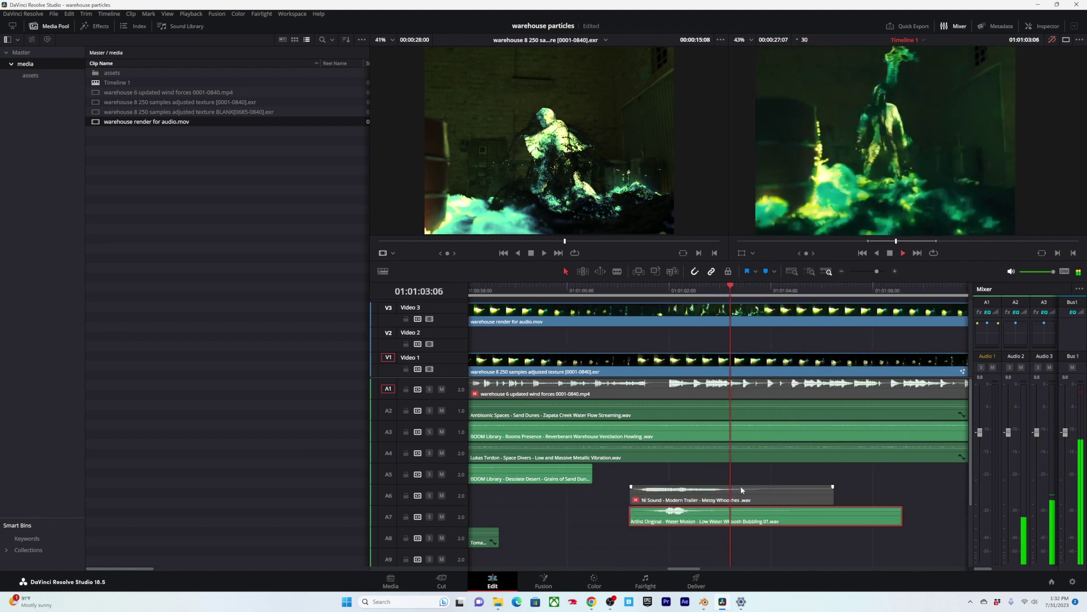
pyautogui.click(632, 291)
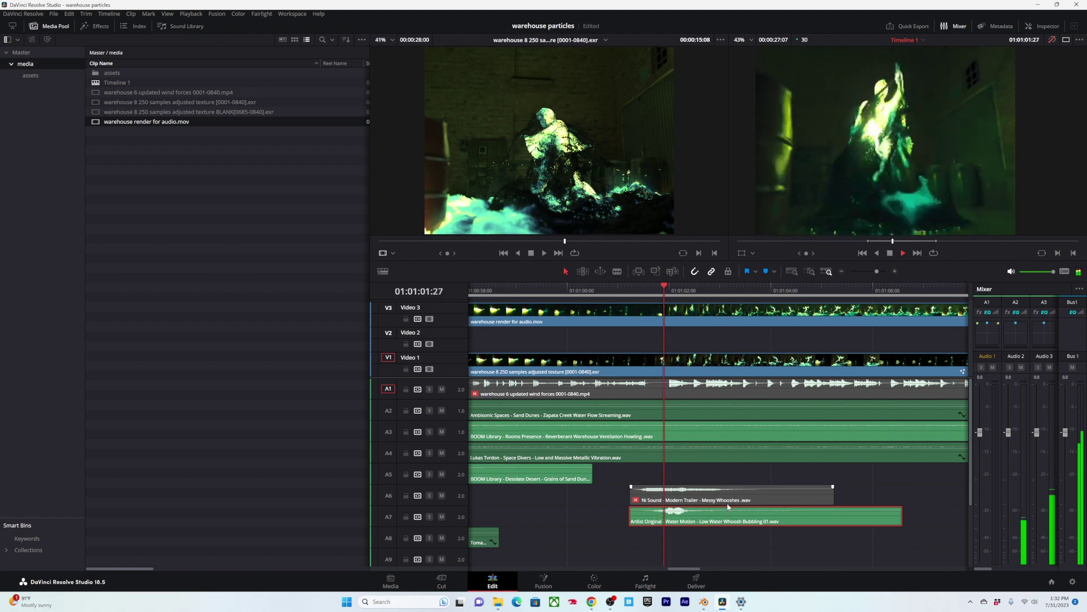
pyautogui.press('space')
pyautogui.hotkey('ctrl', '-')
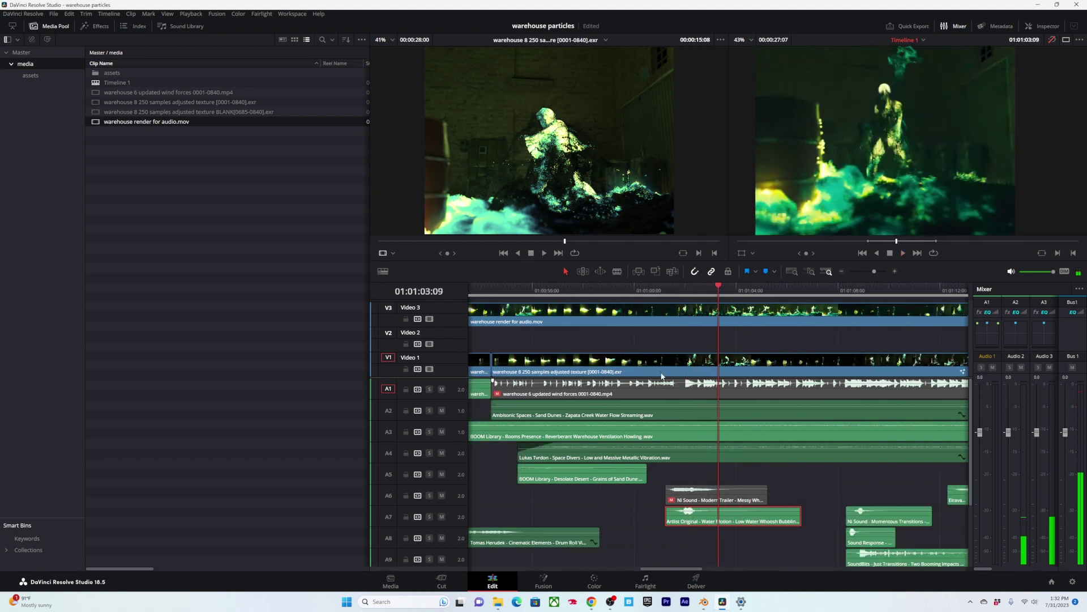
# Step: Save the project, re-enable Messy Whooshes on Audio 6 and play both whooshes together from shortly before they start
pyautogui.hotkey('ctrl', '=')
pyautogui.hotkey('ctrl', 's')
pyautogui.click(661, 499)
pyautogui.press('d')
pyautogui.moveTo(612, 291); pyautogui.dragTo(591, 293)
pyautogui.press('space')
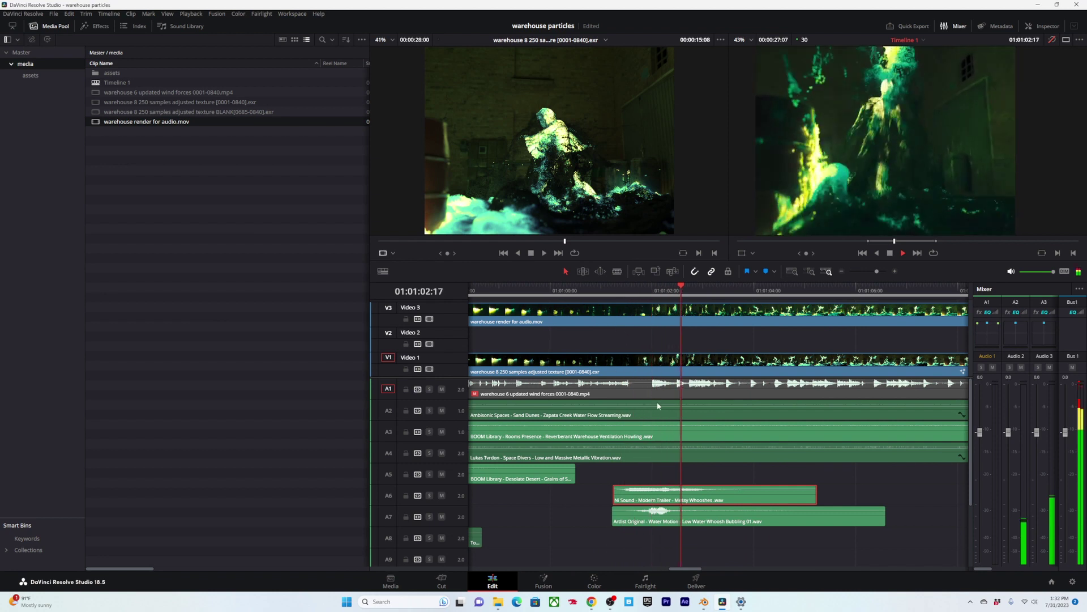
pyautogui.press('space')
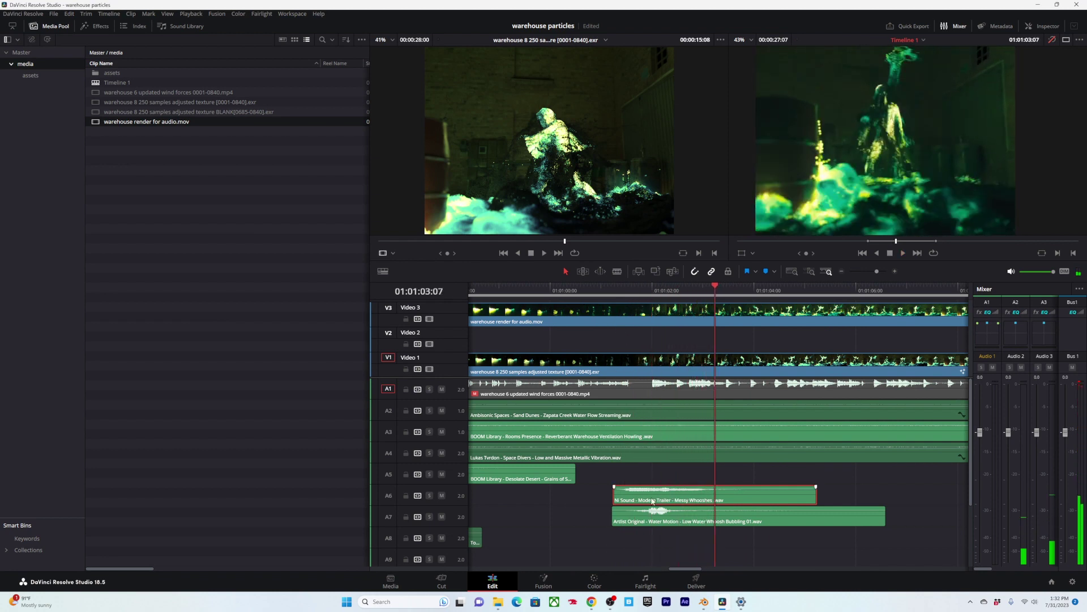
# Step: Shift Messy Whooshes on Audio 6 slightly later, starting at 01:01:01:19, and lower the volume of both whoosh clips
pyautogui.click(612, 295)
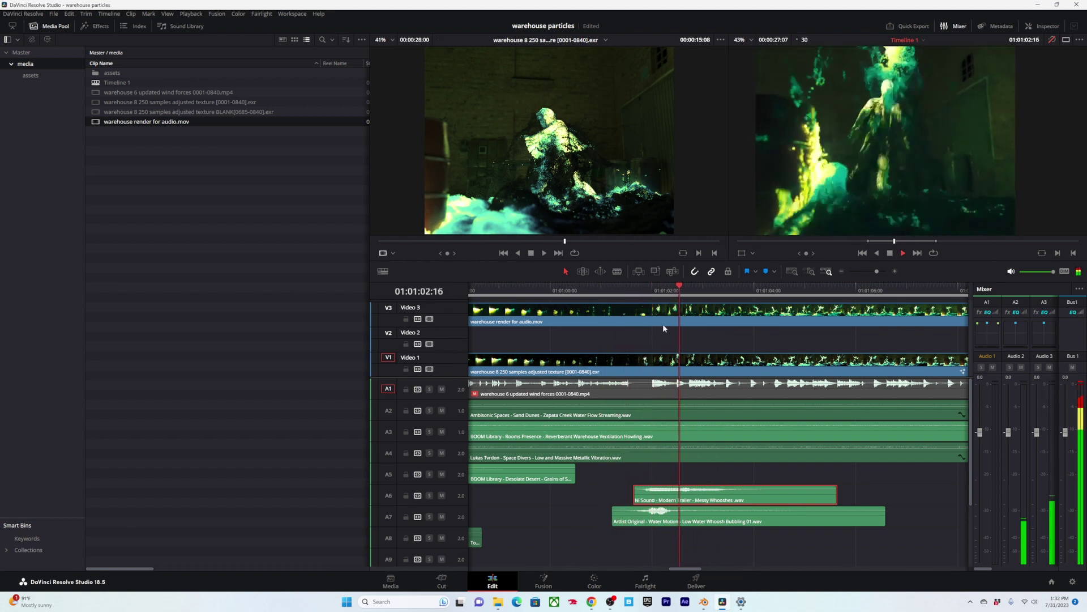
pyautogui.click(633, 290)
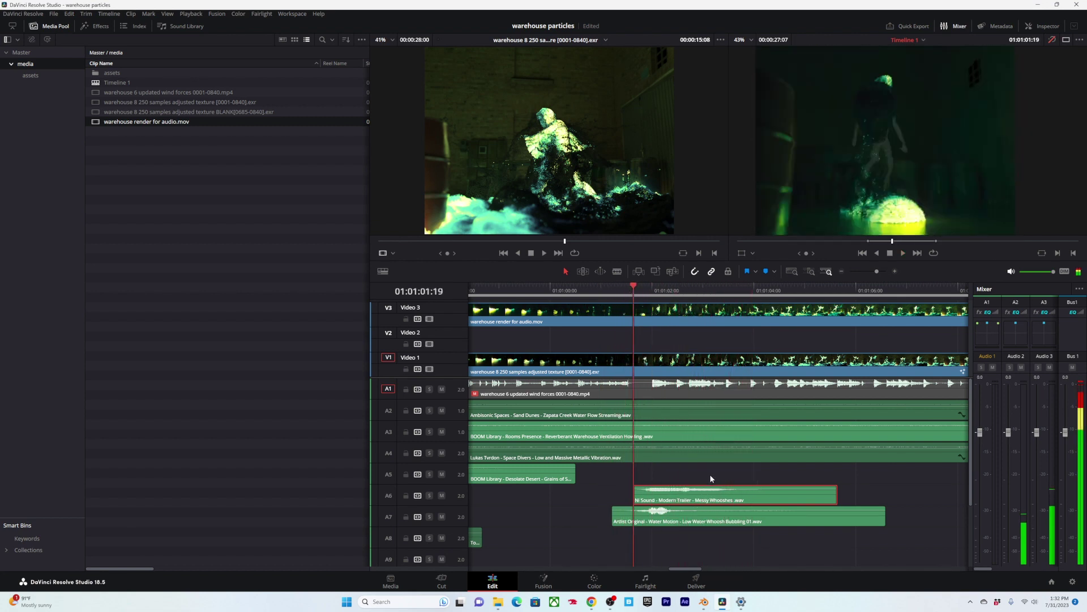
pyautogui.keyDown('alt'); pyautogui.scroll(1, 714, 479); pyautogui.keyUp('alt')
pyautogui.keyDown('alt'); pyautogui.scroll(-1, 777, 453); pyautogui.keyUp('alt')
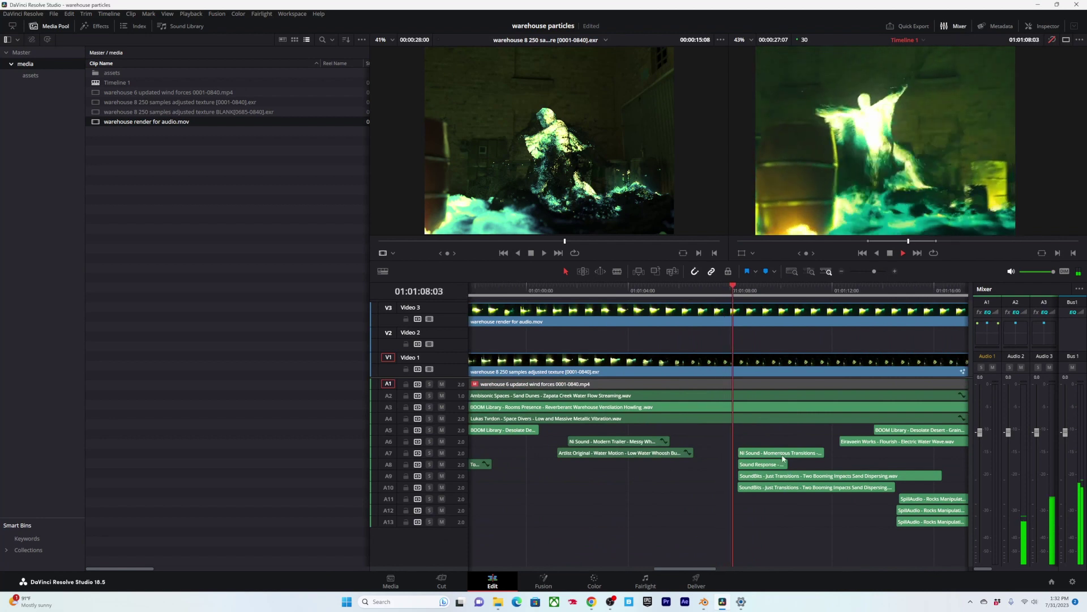
pyautogui.keyDown('alt'); pyautogui.scroll(-1, 779, 460); pyautogui.keyUp('alt')
pyautogui.keyDown('alt'); pyautogui.scroll(1, 779, 460); pyautogui.keyUp('alt')
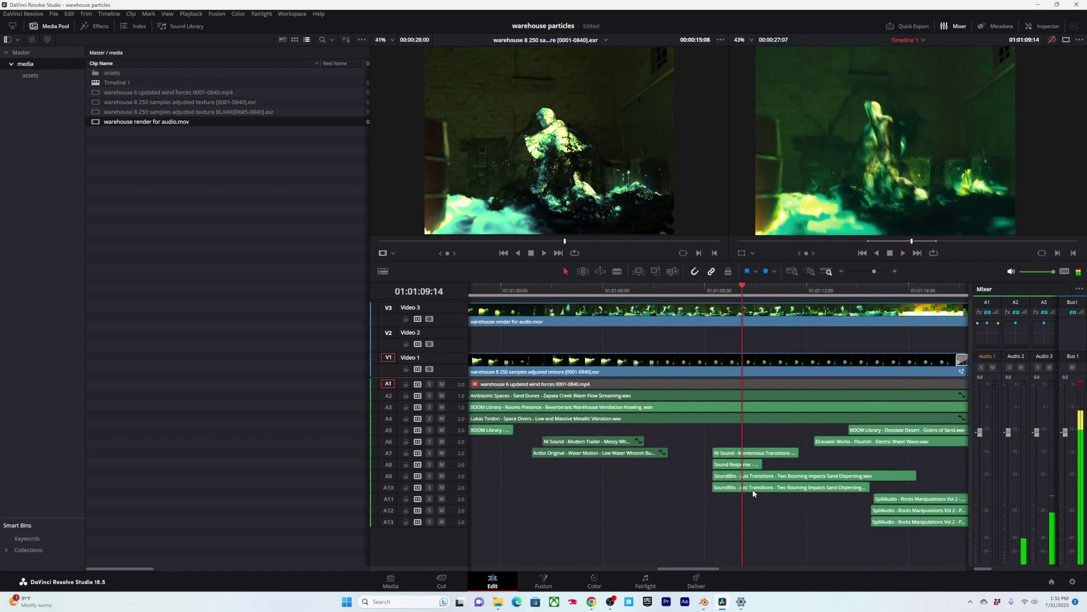
# Step: Move the four whoosh and impact clips on Audio 7 to 10 later so that they start at about 01:01:13:00
pyautogui.press('space')
pyautogui.keyDown('shift'); pyautogui.scroll(4, 754, 494); pyautogui.keyUp('shift')
pyautogui.moveTo(814, 441); pyautogui.dragTo(696, 530)
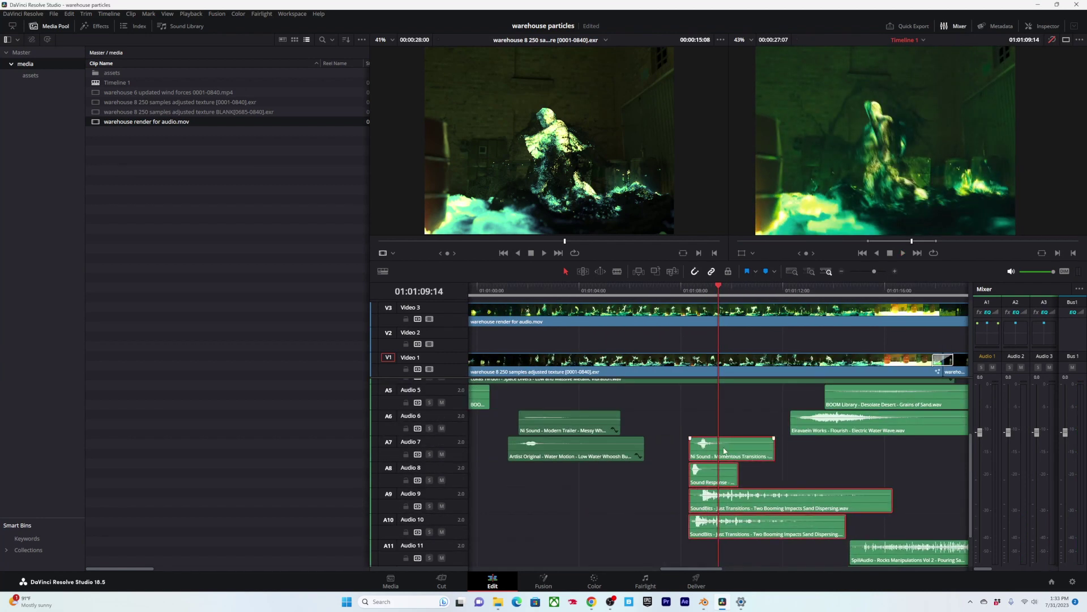
pyautogui.moveTo(725, 450); pyautogui.dragTo(843, 450)
pyautogui.click(825, 291)
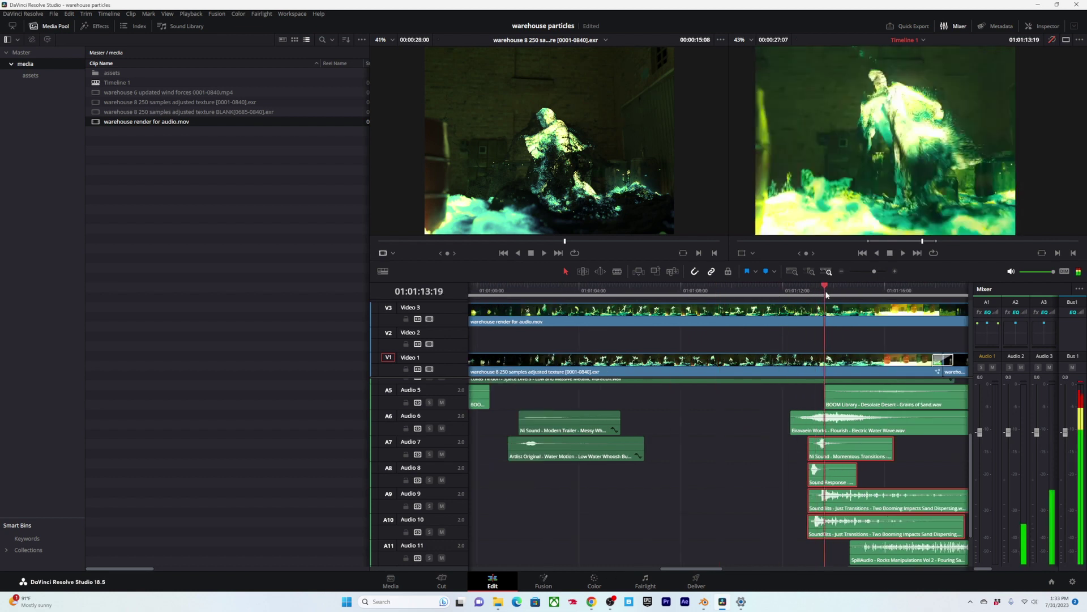
pyautogui.moveTo(826, 293); pyautogui.dragTo(790, 294)
# Step: Disable the effect clips around 01:01:13 on Audio 5, Audio 6 and Audio 8 to 13, keeping only Fast Motion Whoosh enabled there
pyautogui.keyDown('alt'); pyautogui.scroll(-2, 792, 455); pyautogui.keyUp('alt')
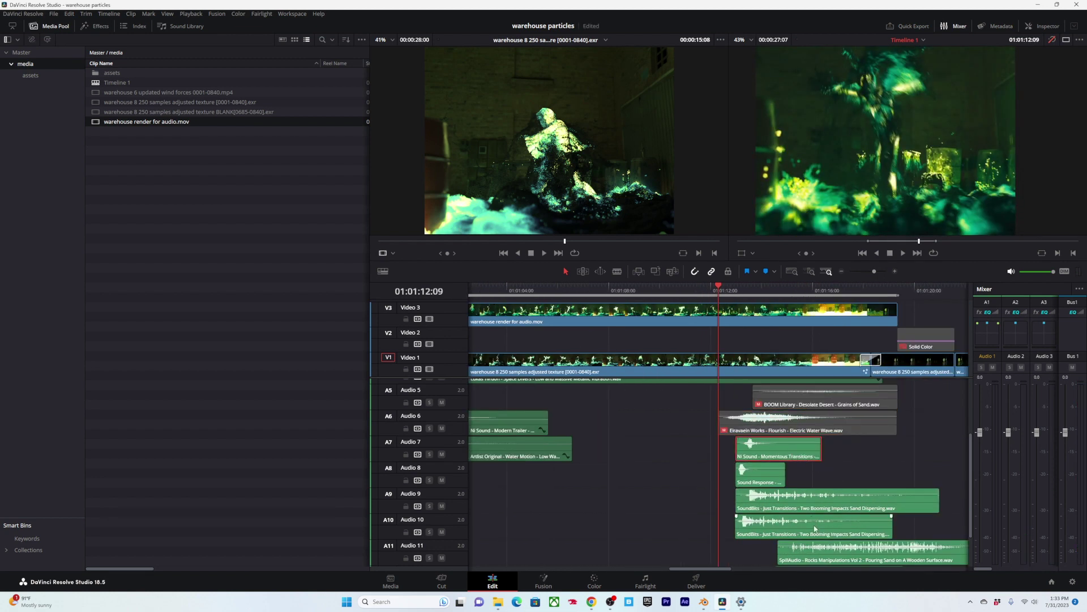
pyautogui.scroll(-2, 815, 529)
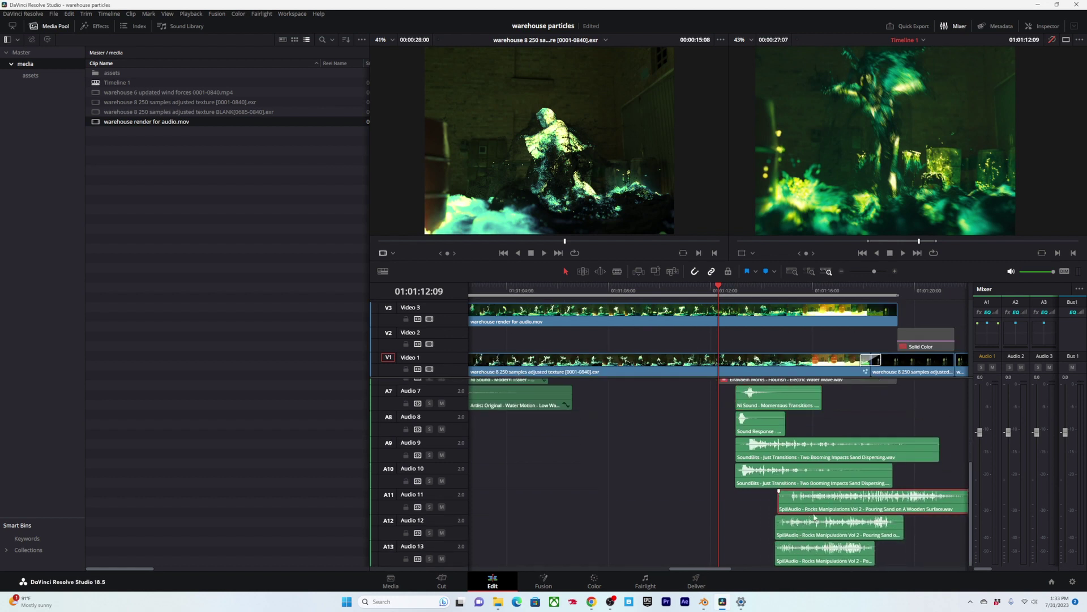
pyautogui.moveTo(909, 553); pyautogui.dragTo(738, 543)
pyautogui.press('d')
pyautogui.scroll(3, 785, 437)
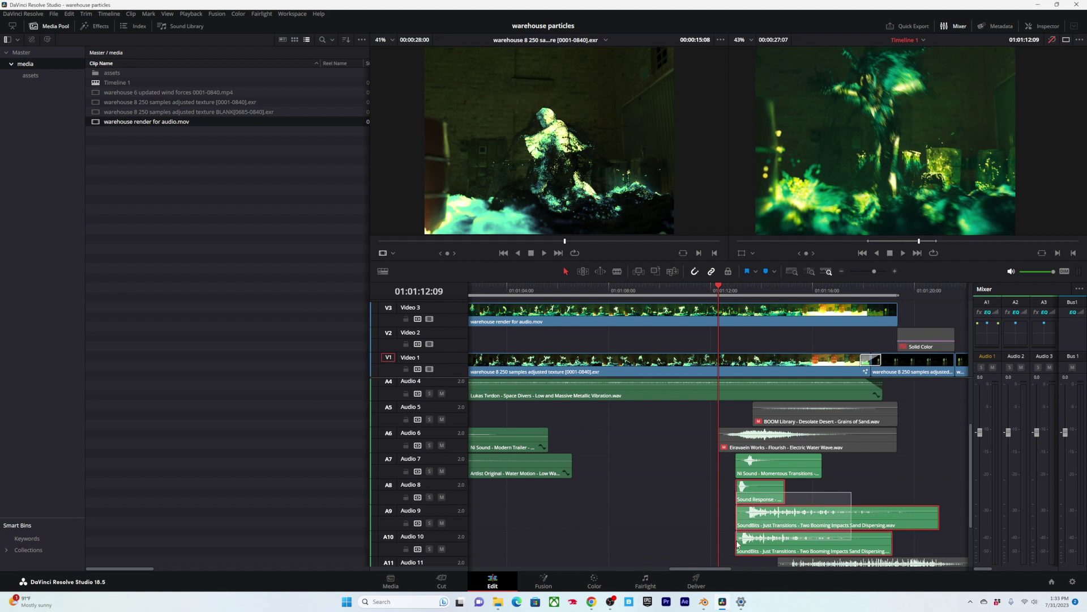
pyautogui.press('d')
# Step: Audition Fast Motion Whoosh on Audio 7 twice from its start without the other effects, and disable it
pyautogui.moveTo(728, 286)
pyautogui.mouseDown()
pyautogui.moveTo(745, 290)
pyautogui.moveTo(731, 295)
pyautogui.mouseUp()
pyautogui.keyDown('alt'); pyautogui.scroll(2, 754, 346); pyautogui.keyUp('alt')
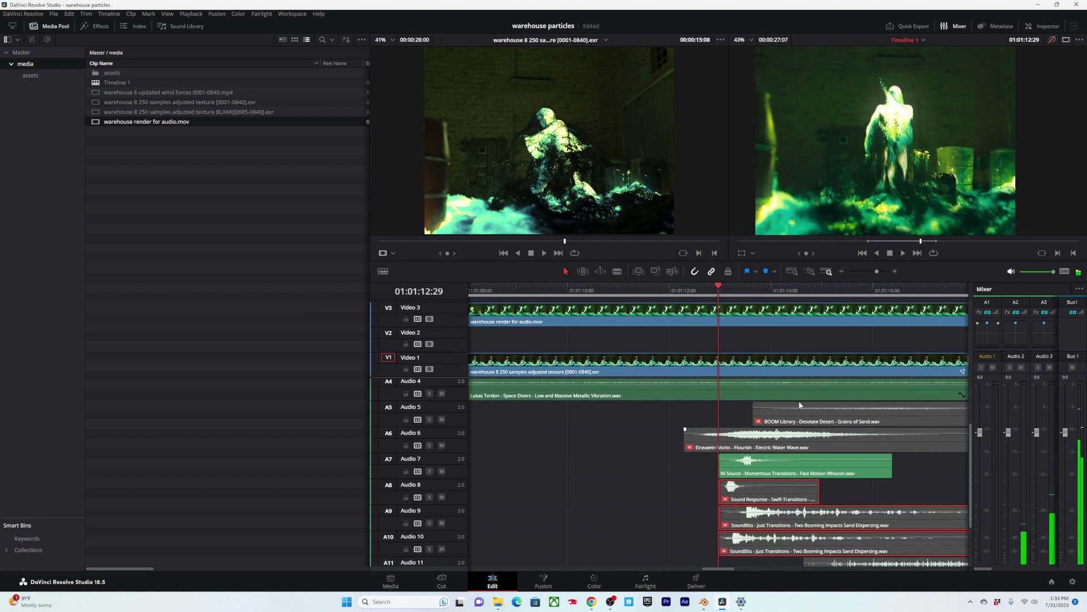
pyautogui.press('space')
pyautogui.press('space')
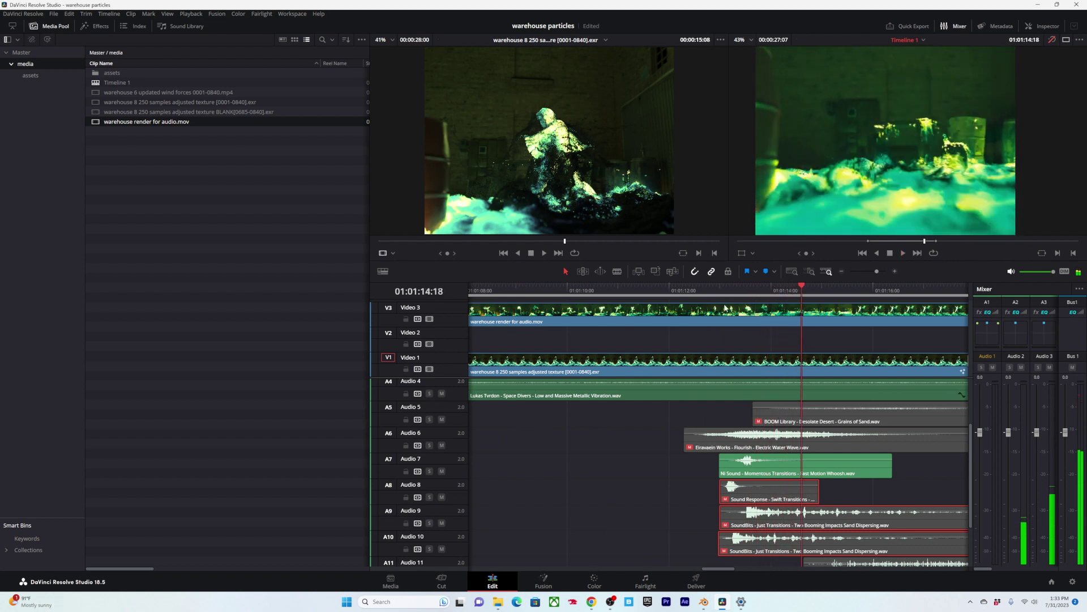
pyautogui.click(721, 289)
pyautogui.keyDown('alt'); pyautogui.scroll(2, 754, 331); pyautogui.keyUp('alt')
pyautogui.press('space')
pyautogui.keyDown('alt'); pyautogui.scroll(-2, 811, 426); pyautogui.keyUp('alt')
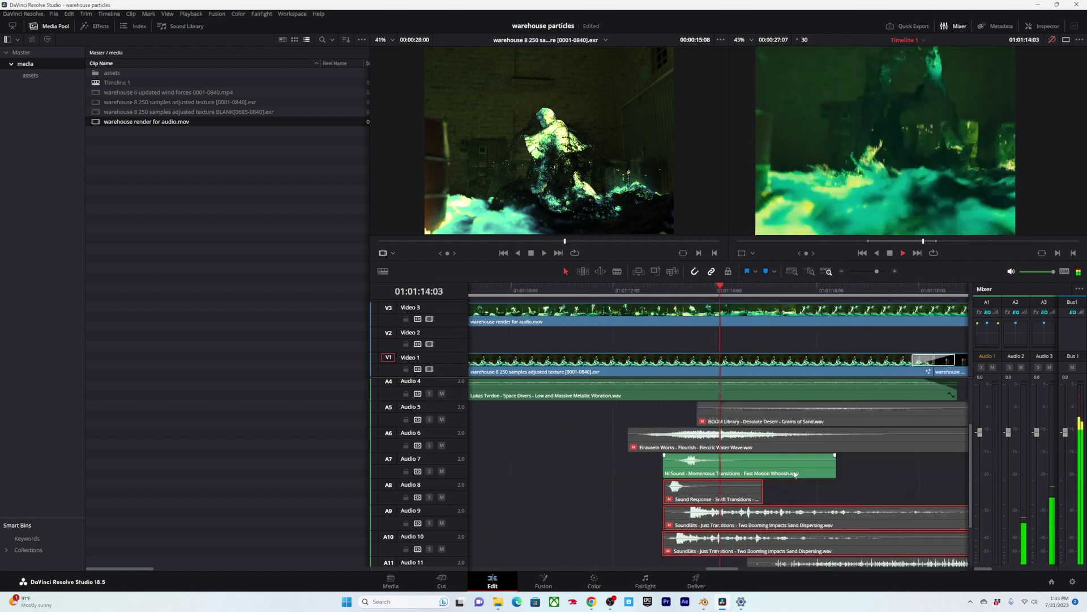
pyautogui.click(740, 475)
pyautogui.keyDown('alt'); pyautogui.scroll(2, 664, 293); pyautogui.keyUp('alt')
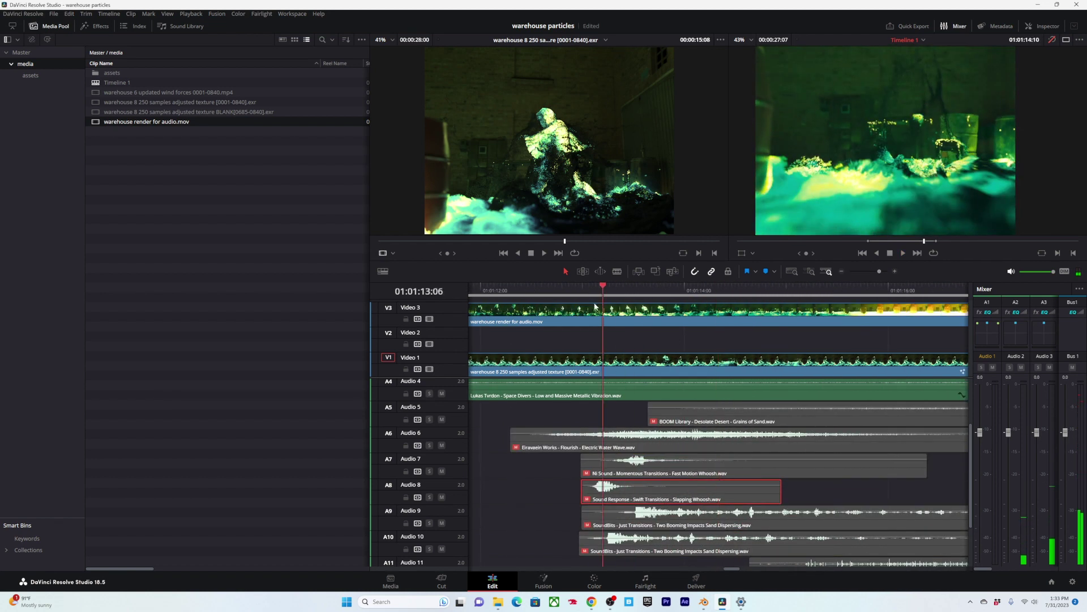
# Step: Try Slapping Whoosh on Audio 8 by enabling it, shifting it slightly later and playing it, and disable it again
pyautogui.moveTo(594, 306); pyautogui.dragTo(592, 309)
pyautogui.press('d')
pyautogui.moveTo(653, 493); pyautogui.dragTo(676, 496)
pyautogui.press('space')
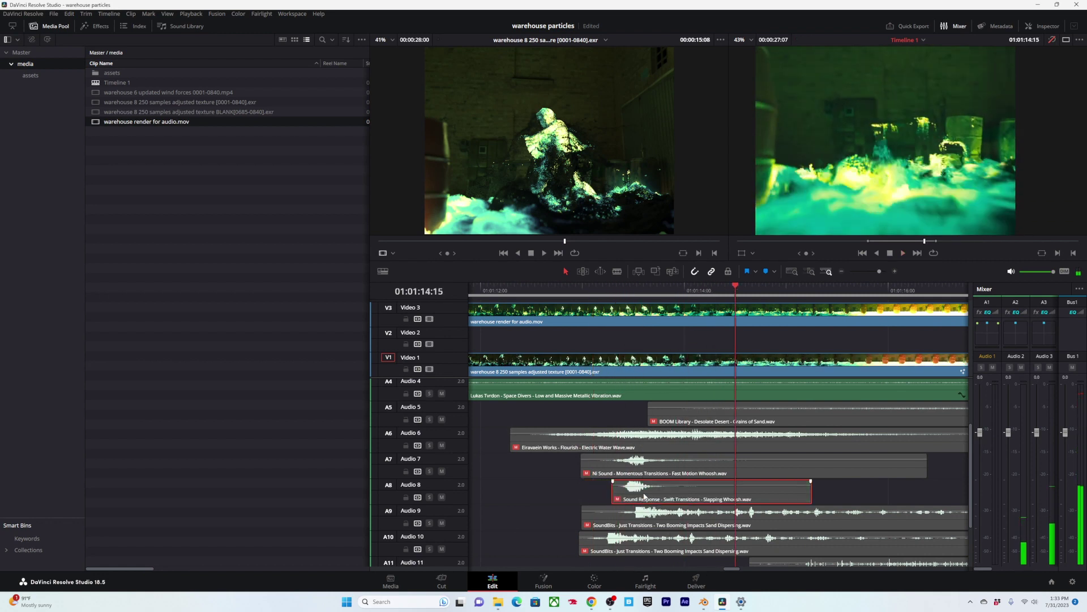
# Step: Replace Slapping Whoosh on Audio 8 with the Two Booming Impacts clip from Audio 9, placed slightly earlier and enabled, and play it
pyautogui.moveTo(660, 520); pyautogui.dragTo(649, 494)
pyautogui.click(567, 294)
pyautogui.press('space')
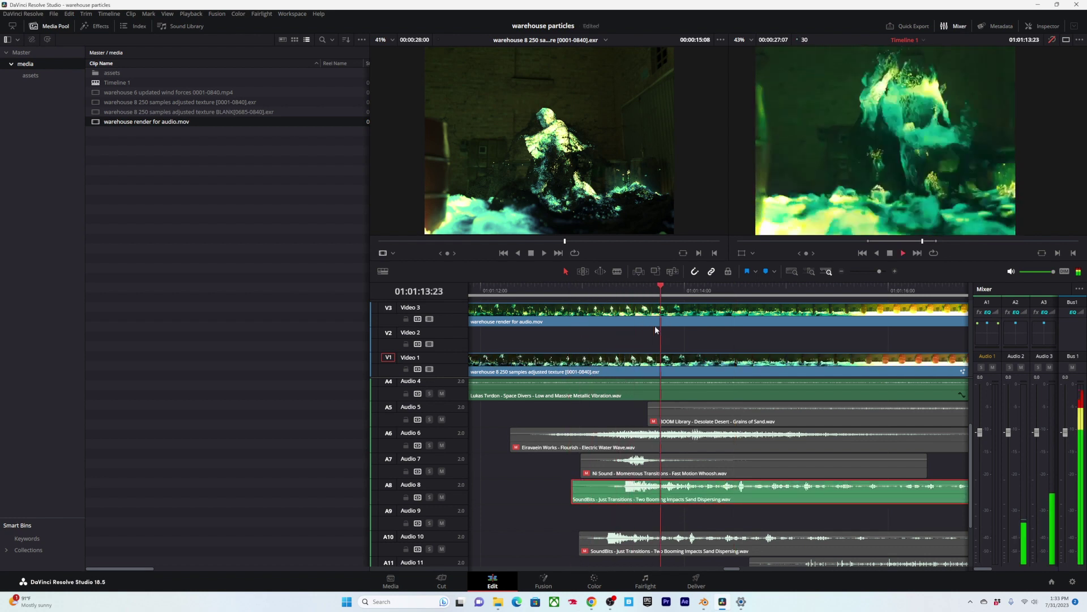
pyautogui.keyDown('alt'); pyautogui.scroll(-1, 674, 440); pyautogui.keyUp('alt')
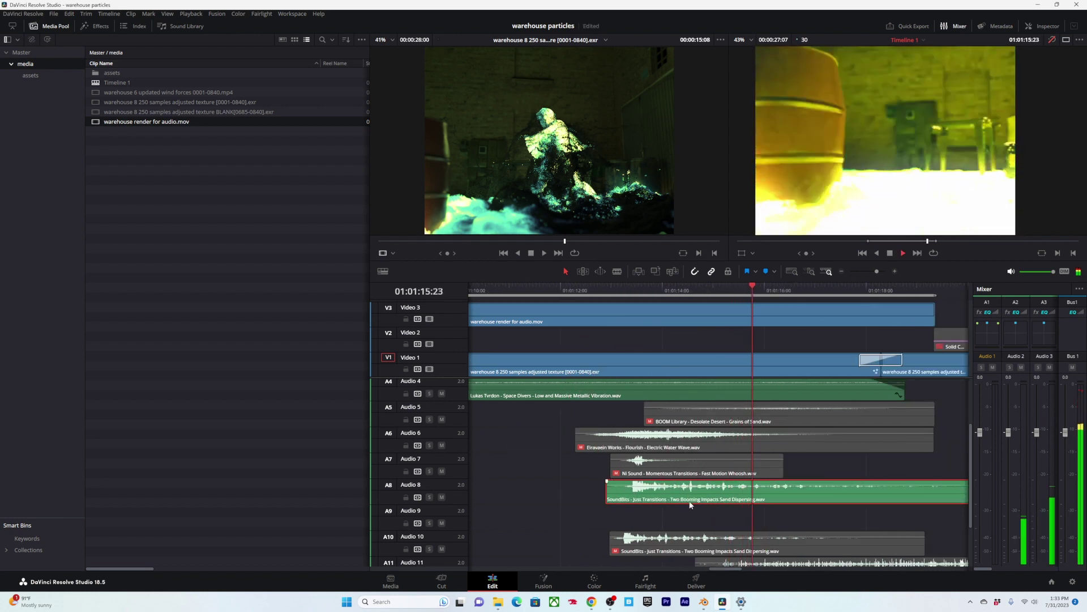
pyautogui.press('space')
# Step: Move the second Two Booming Impacts clip from Audio 10 to Audio 9, audition it on its own and delete it
pyautogui.moveTo(661, 546); pyautogui.dragTo(663, 521)
pyautogui.press('space')
pyautogui.keyDown('alt'); pyautogui.scroll(-2, 736, 520); pyautogui.keyUp('alt')
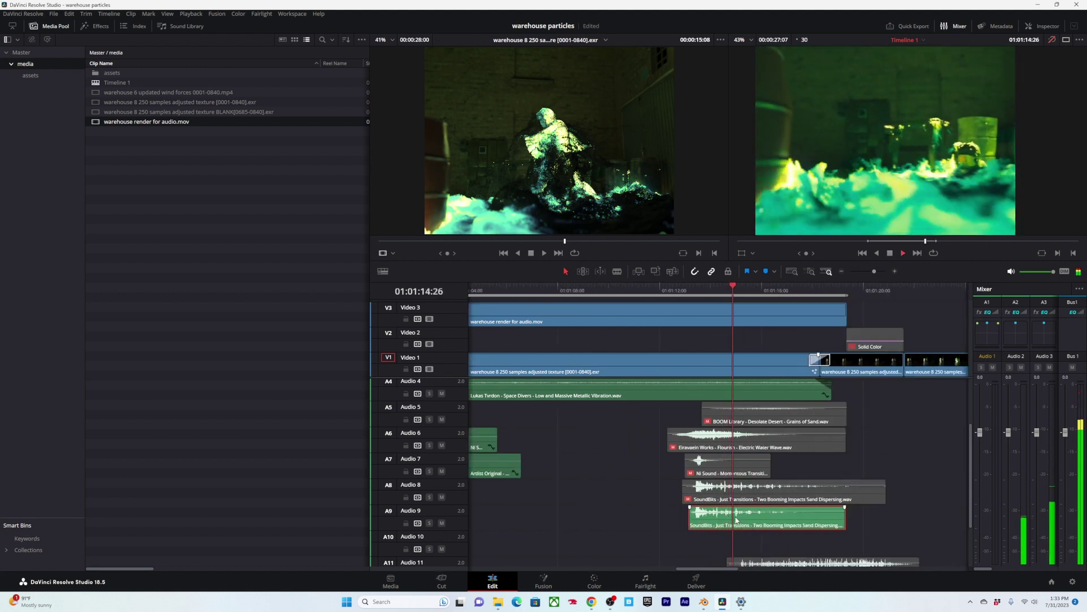
pyautogui.press('Delete')
# Step: Enable Fast Motion Whoosh on Audio 7 with Two Booming Impacts on Audio 8, and balance their volumes at a lower level during playback
pyautogui.click(731, 500)
pyautogui.press('space')
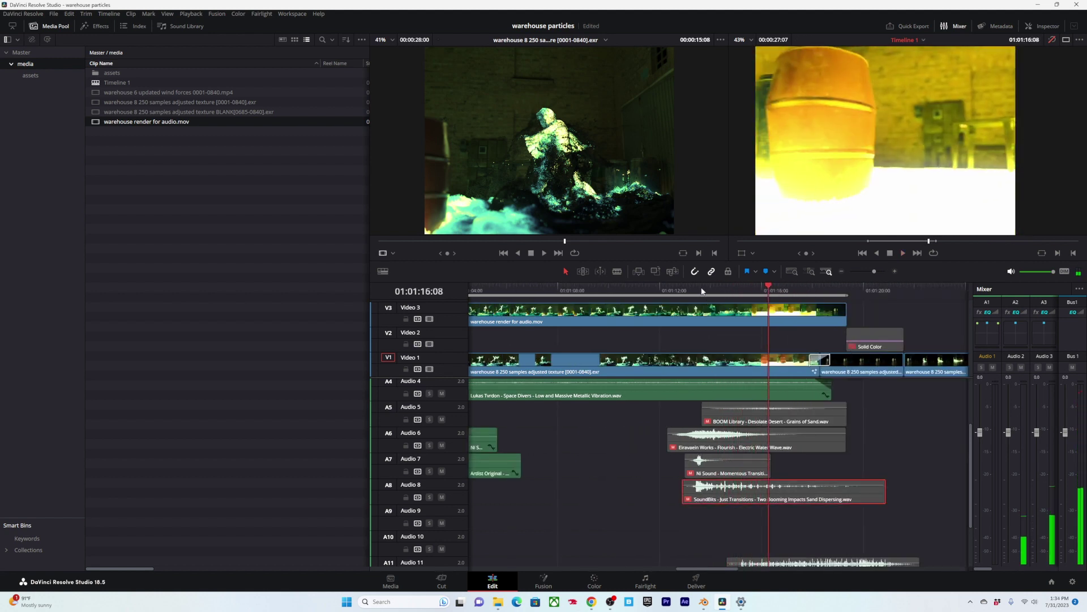
pyautogui.click(702, 291)
pyautogui.keyDown('alt'); pyautogui.scroll(3, 726, 491); pyautogui.keyUp('alt')
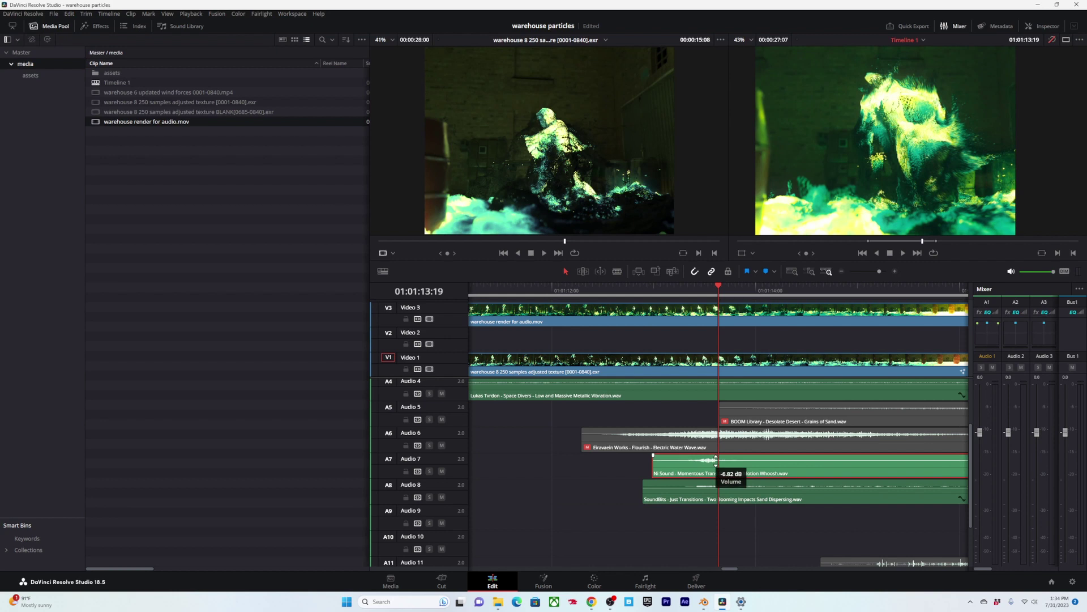
pyautogui.moveTo(615, 283); pyautogui.dragTo(614, 288)
pyautogui.click(613, 293)
pyautogui.press('space')
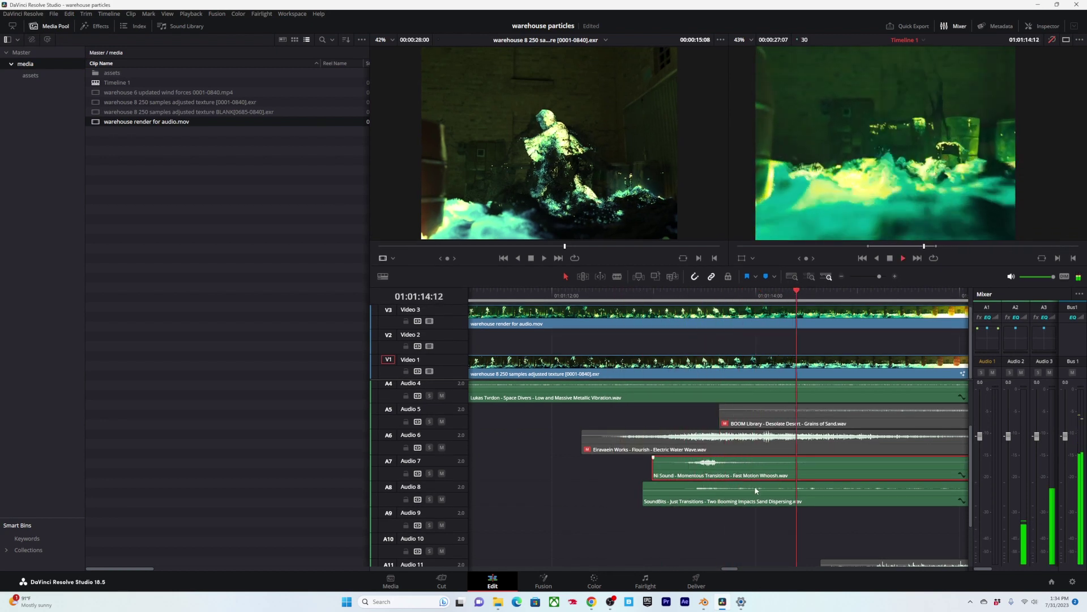
pyautogui.moveTo(710, 463); pyautogui.dragTo(711, 461)
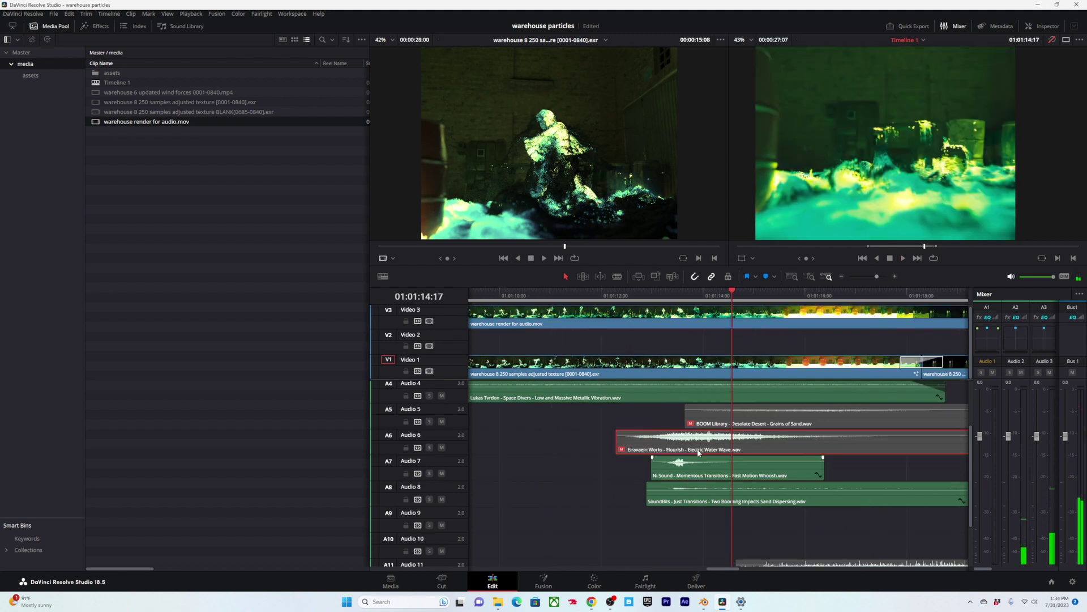
# Step: Enable Electric Water Wave on Audio 6 and play it together with the whoosh and impact layers
pyautogui.keyDown('alt'); pyautogui.scroll(-1, 713, 429); pyautogui.keyUp('alt')
pyautogui.keyDown('alt'); pyautogui.scroll(1, 727, 428); pyautogui.keyUp('alt')
pyautogui.press('d')
pyautogui.click(640, 296)
pyautogui.press('space')
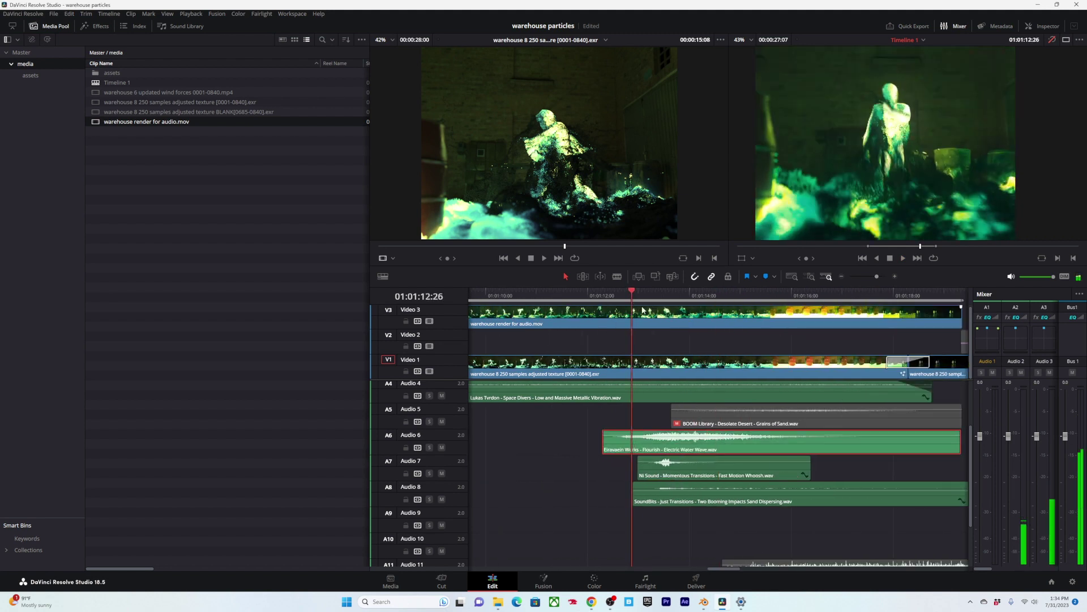
pyautogui.keyDown('alt'); pyautogui.scroll(-2, 753, 421); pyautogui.keyUp('alt')
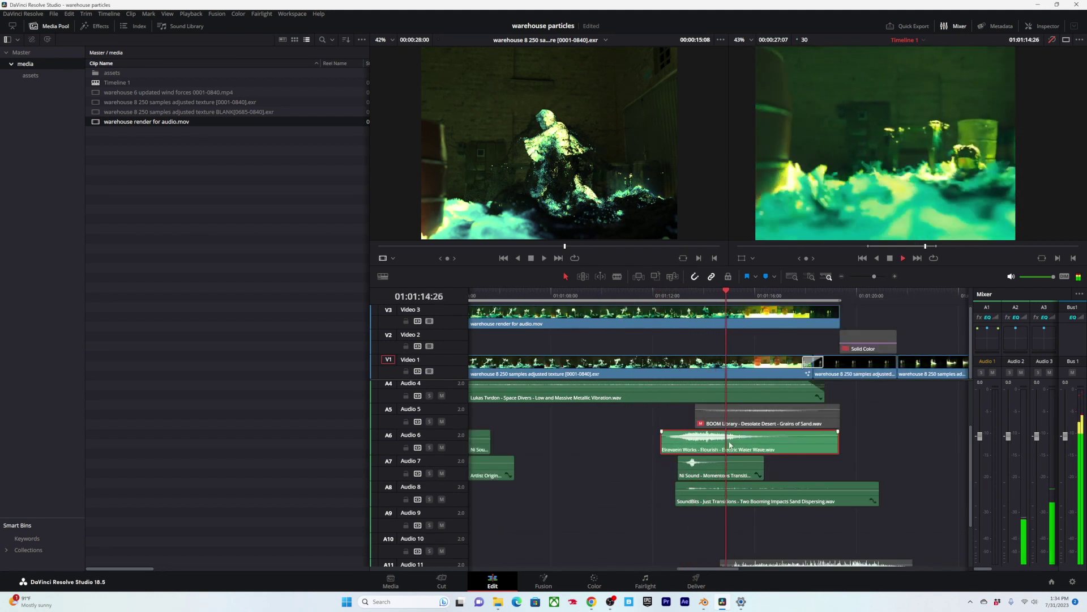
# Step: Shift Electric Water Wave on Audio 6 about one second later, lower its volume to about -9 dB and play the passage
pyautogui.click(722, 295)
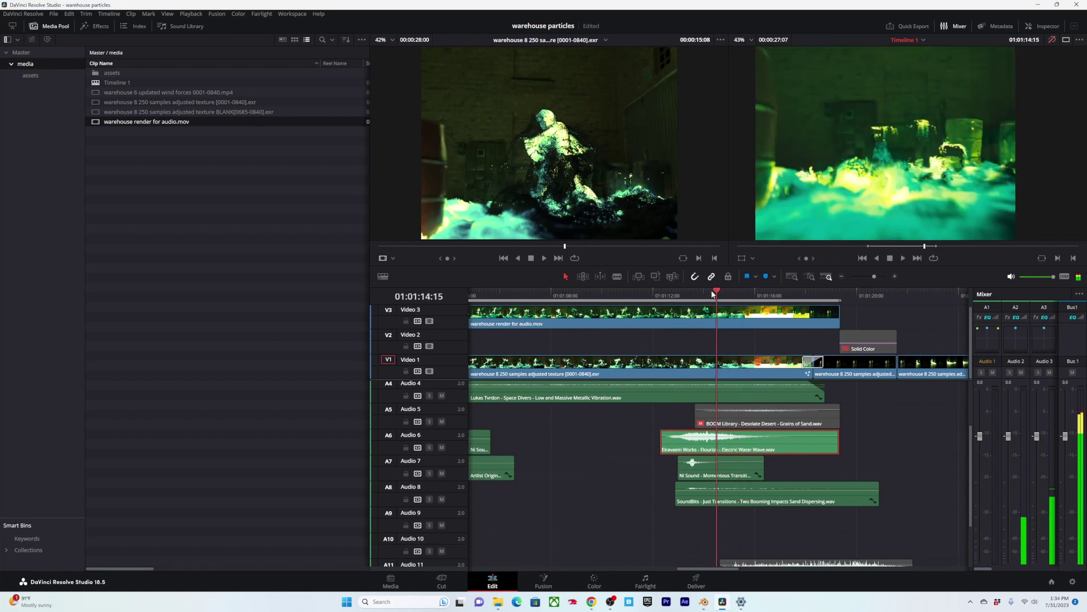
pyautogui.keyDown('alt'); pyautogui.scroll(2, 696, 437); pyautogui.keyUp('alt')
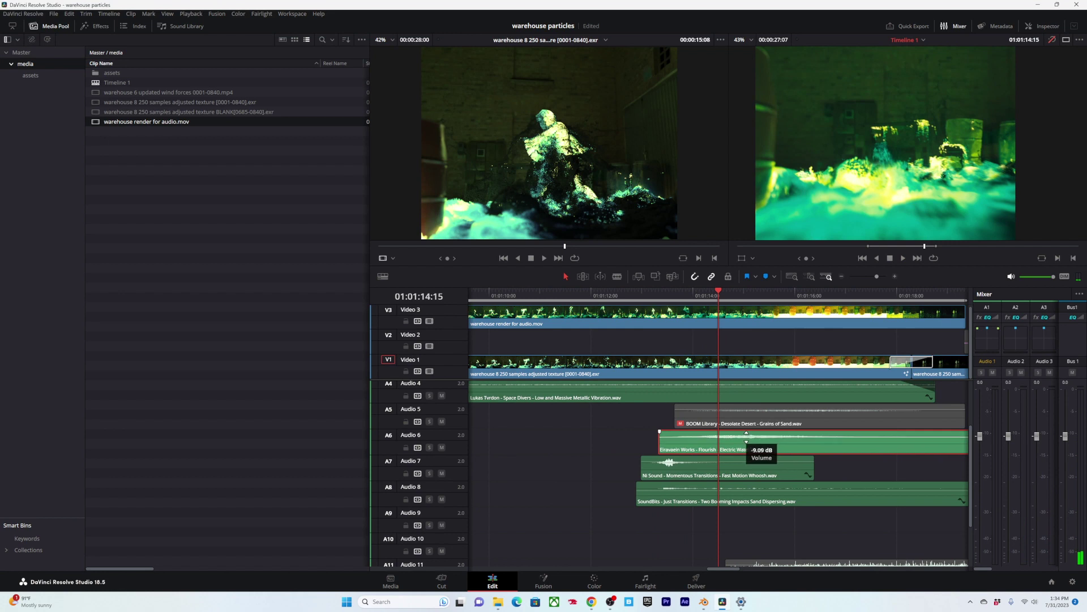
pyautogui.moveTo(746, 437); pyautogui.dragTo(745, 436)
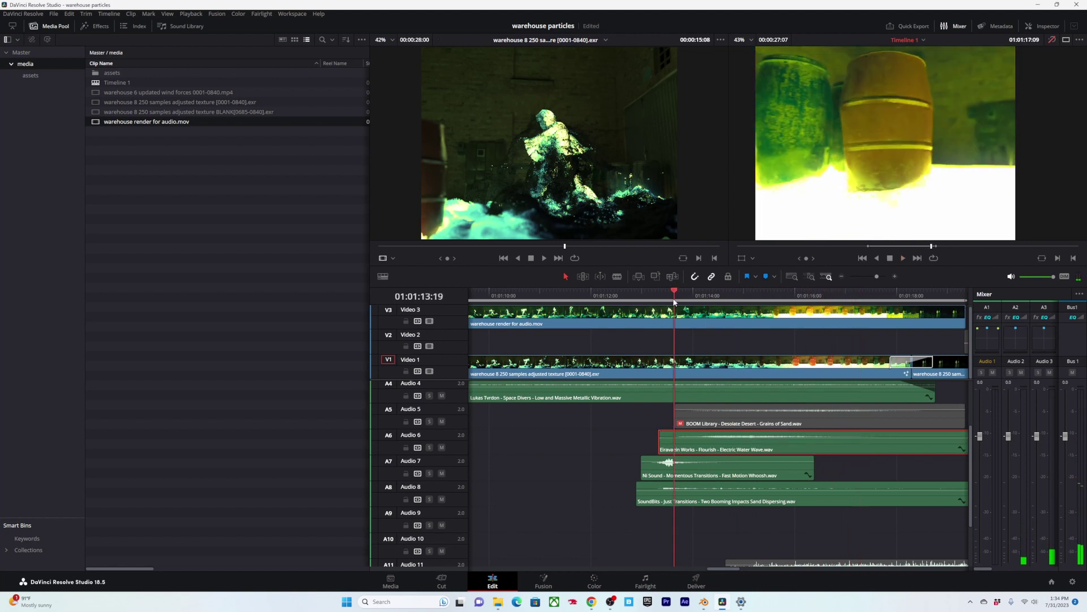
pyautogui.press('space')
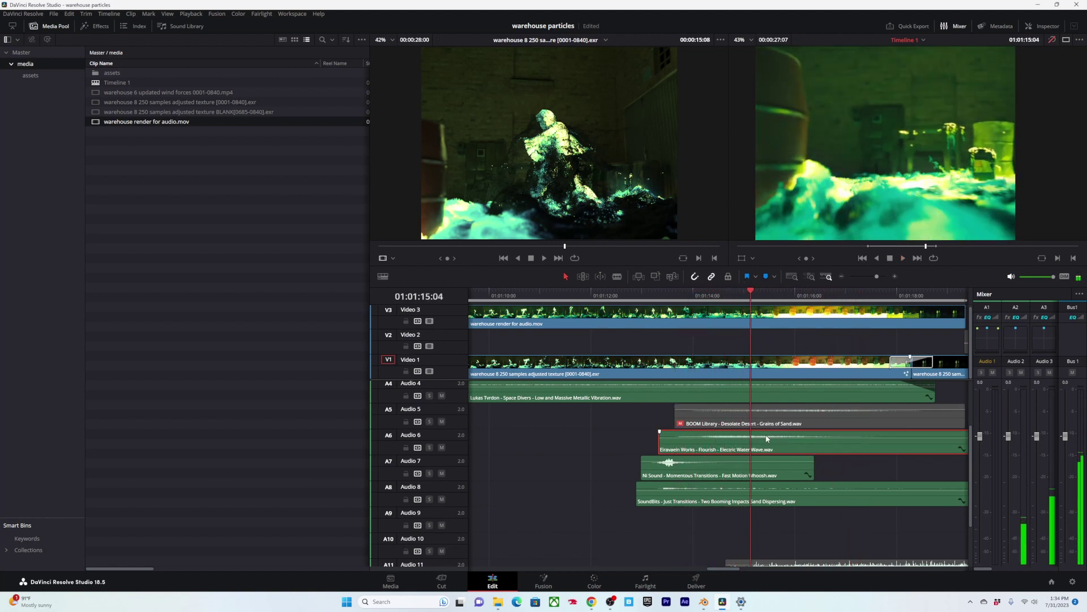
pyautogui.press('space')
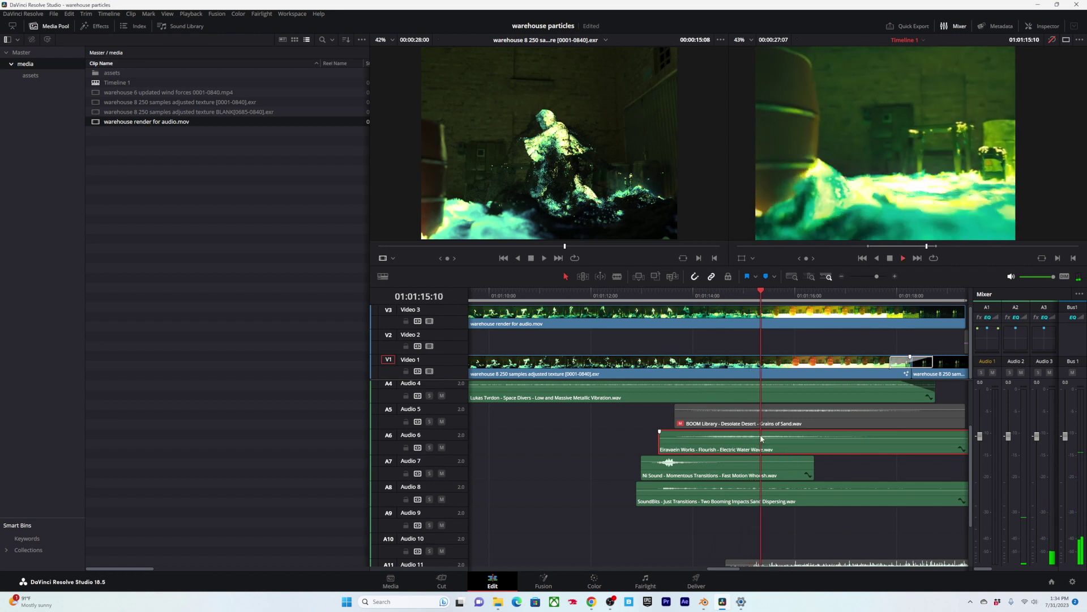
# Step: Enable the Desolate Desert Grains of Sand clip on Audio 5 and play the layered passage from its start
pyautogui.hotkey('ctrl', '-')
pyautogui.press('space')
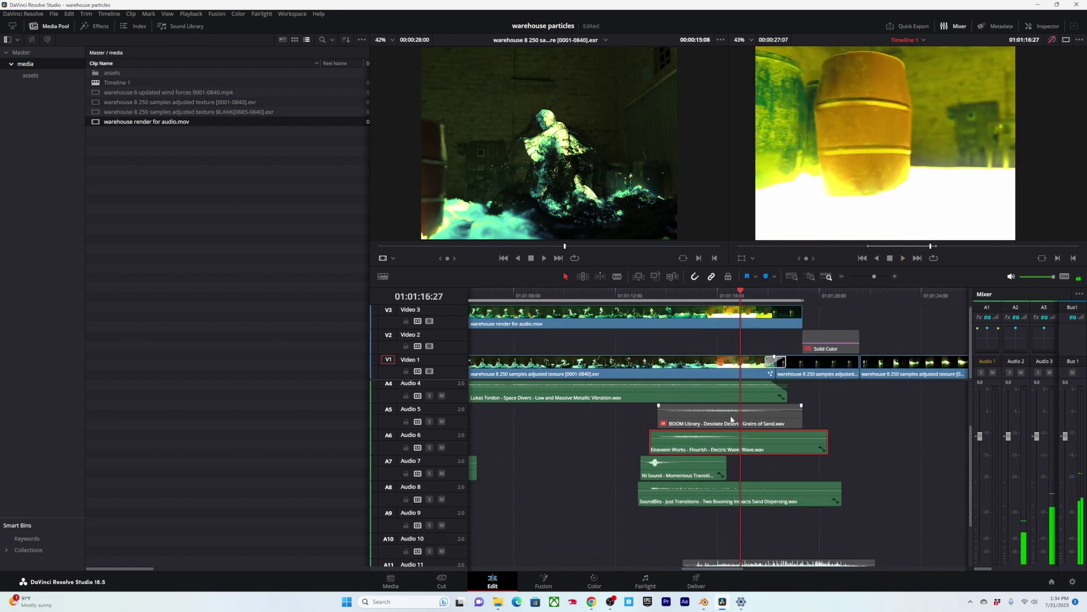
pyautogui.click(659, 295)
pyautogui.press('space')
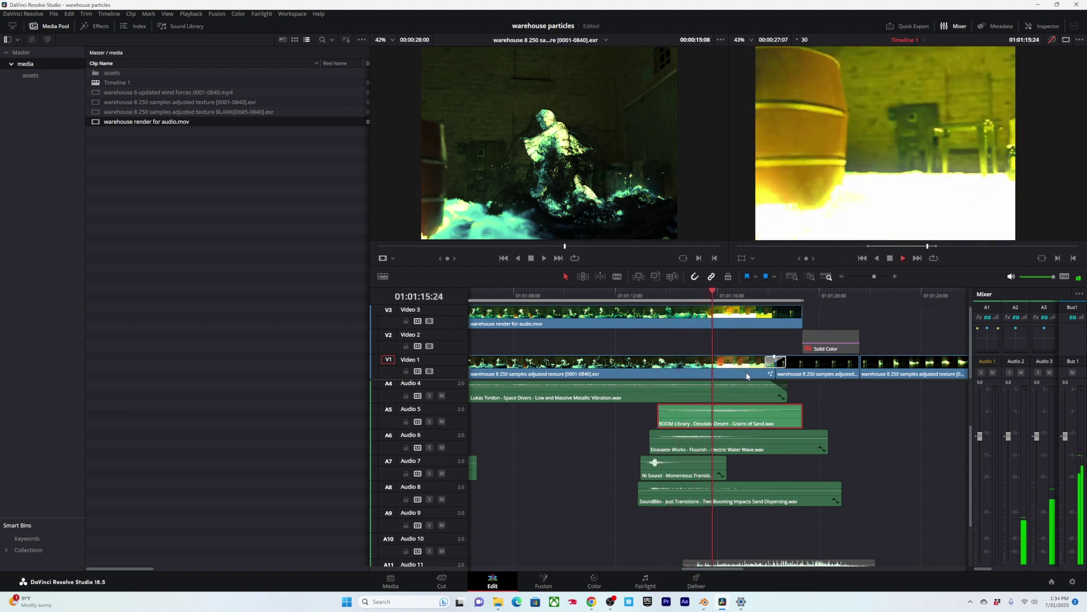
# Step: Trim the ends of Grains of Sand on Audio 5 and Electric Water Wave on Audio 6 to the rendered video's end at 01:01:19:11
pyautogui.hotkey('ctrl', '=')
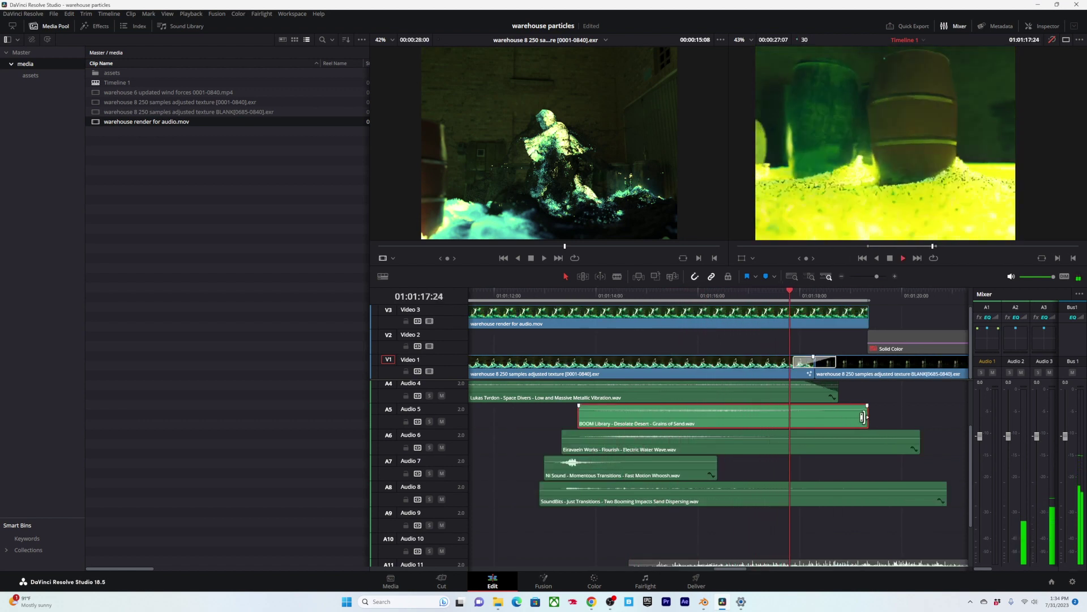
pyautogui.press('space')
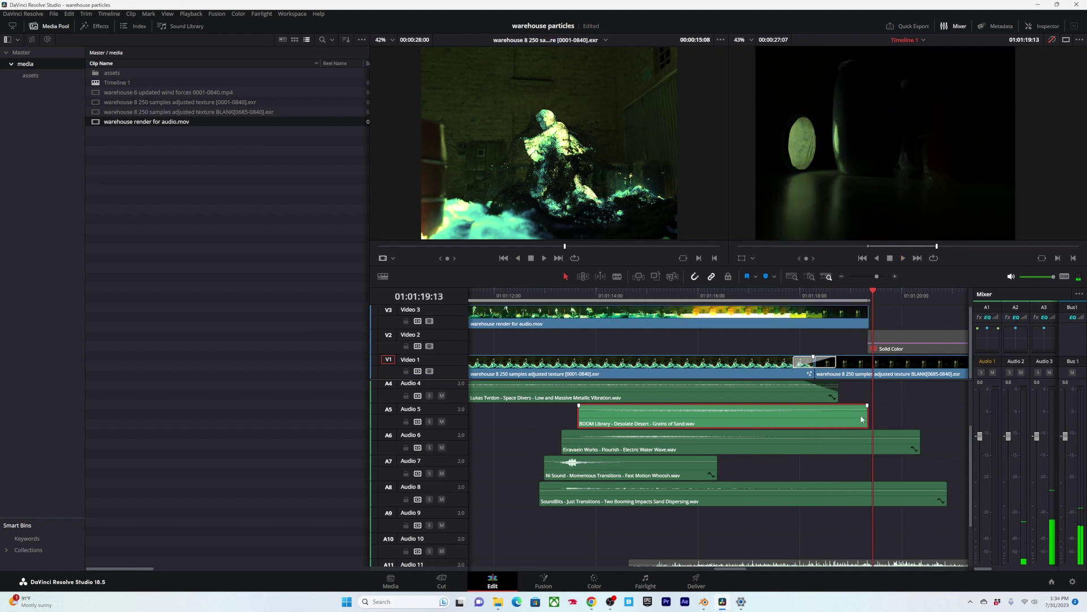
pyautogui.keyDown('shift'); pyautogui.scroll(-3, 787, 420); pyautogui.keyUp('shift')
pyautogui.keyDown('shift'); pyautogui.scroll(3, 788, 419); pyautogui.keyUp('shift')
pyautogui.keyDown('shift'); pyautogui.scroll(-3, 787, 419); pyautogui.keyUp('shift')
pyautogui.keyDown('shift'); pyautogui.scroll(6, 787, 420); pyautogui.keyUp('shift')
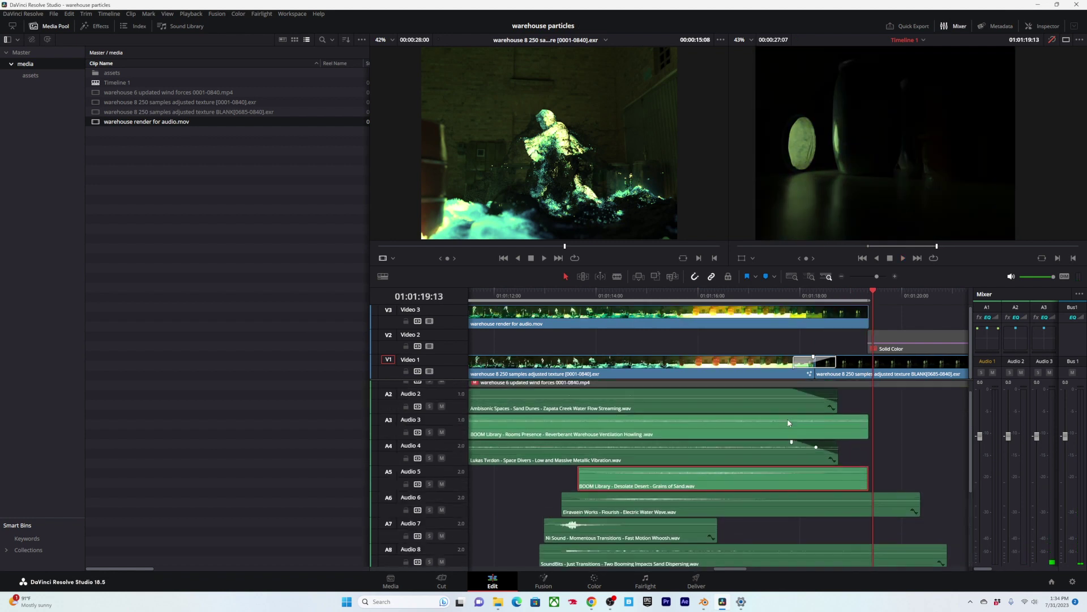
pyautogui.scroll(-6, 788, 420)
pyautogui.moveTo(872, 290); pyautogui.dragTo(869, 291)
pyautogui.keyDown('alt'); pyautogui.scroll(2, 871, 330); pyautogui.keyUp('alt')
pyautogui.keyDown('alt'); pyautogui.scroll(3, 870, 331); pyautogui.keyUp('alt')
pyautogui.click(743, 296)
pyautogui.keyDown('alt'); pyautogui.scroll(-3, 774, 391); pyautogui.keyUp('alt')
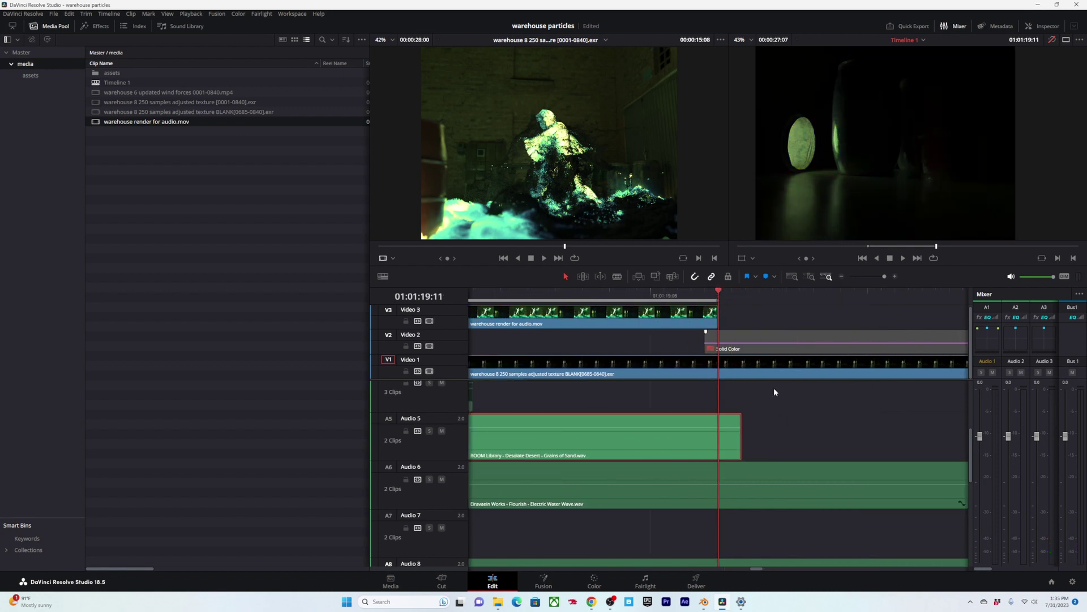
pyautogui.hotkey('shift', ']')
pyautogui.keyDown('alt'); pyautogui.scroll(-3, 739, 494); pyautogui.keyUp('alt')
pyautogui.keyDown('shift'); pyautogui.scroll(2, 738, 499); pyautogui.keyUp('shift')
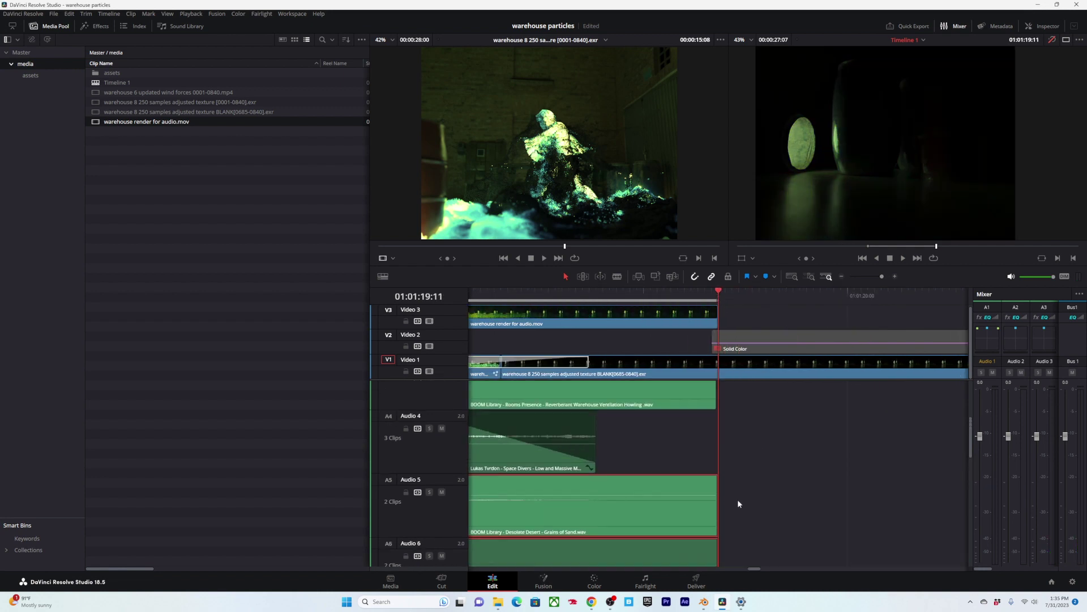
# Step: Trim the end of Two Booming Impacts Sand Dispersing on Audio 8 to the playhead at 01:01:19:11
pyautogui.keyDown('shift'); pyautogui.scroll(-5, 738, 502); pyautogui.keyUp('shift')
pyautogui.keyDown('alt'); pyautogui.scroll(-3, 725, 445); pyautogui.keyUp('alt')
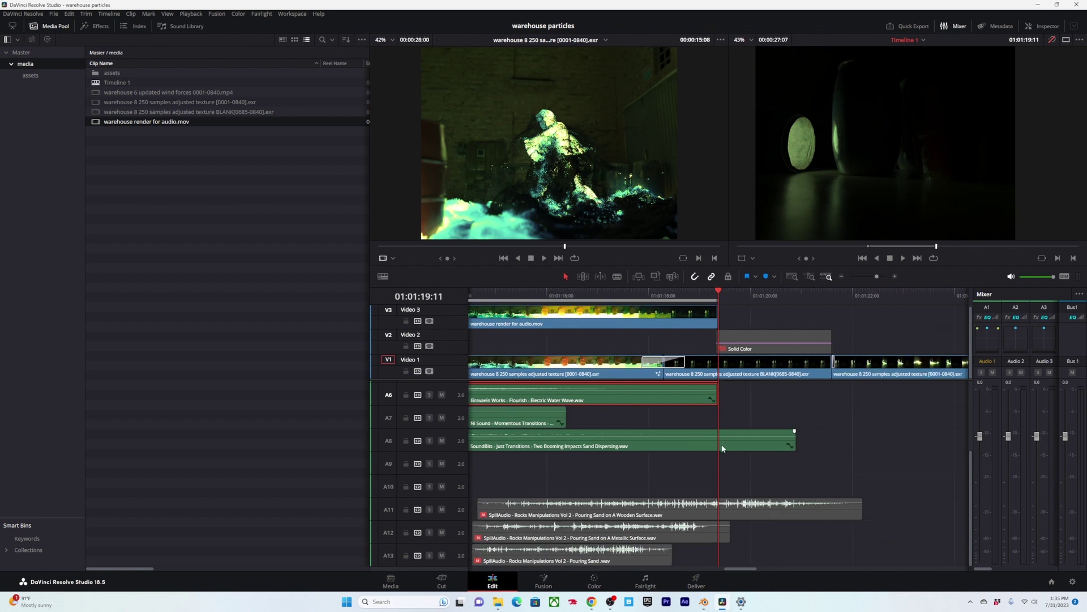
pyautogui.keyDown('shift'); pyautogui.scroll(2, 722, 445); pyautogui.keyUp('shift')
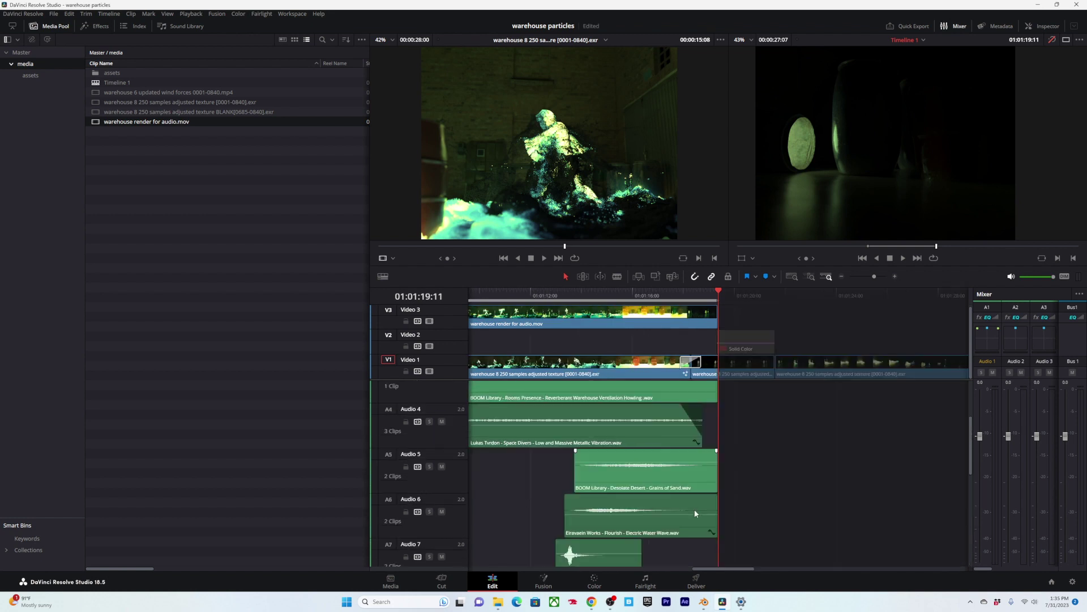
pyautogui.keyDown('shift'); pyautogui.scroll(-3, 695, 507); pyautogui.keyUp('shift')
pyautogui.keyDown('shift'); pyautogui.scroll(-2, 693, 500); pyautogui.keyUp('shift')
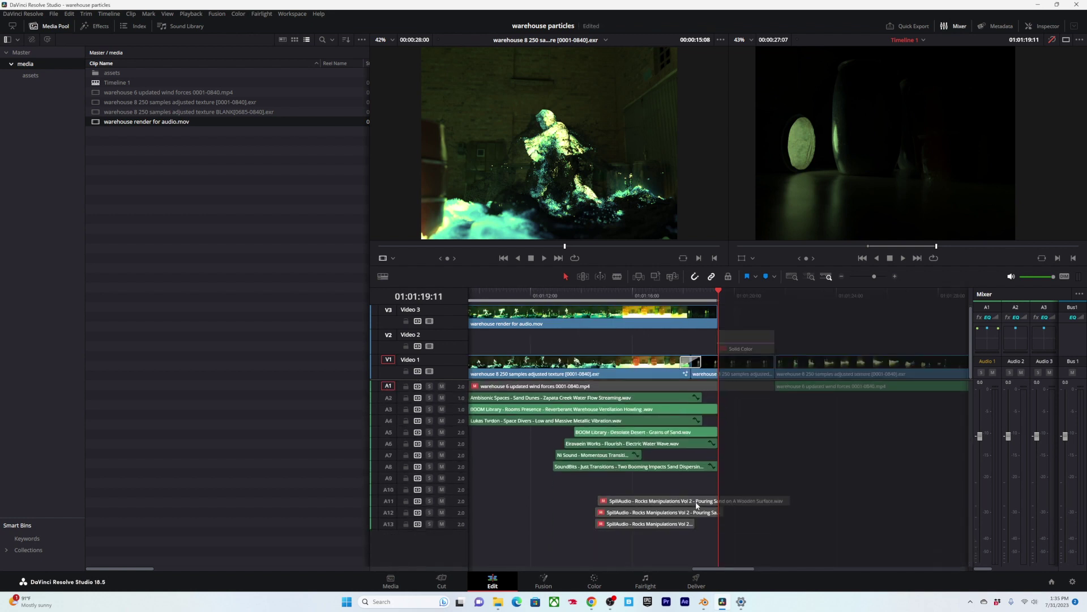
# Step: Enable Pouring Sand on A Wooden Surface on Audio 11 and play it together with the layers above
pyautogui.keyDown('alt'); pyautogui.scroll(3, 682, 497); pyautogui.keyUp('alt')
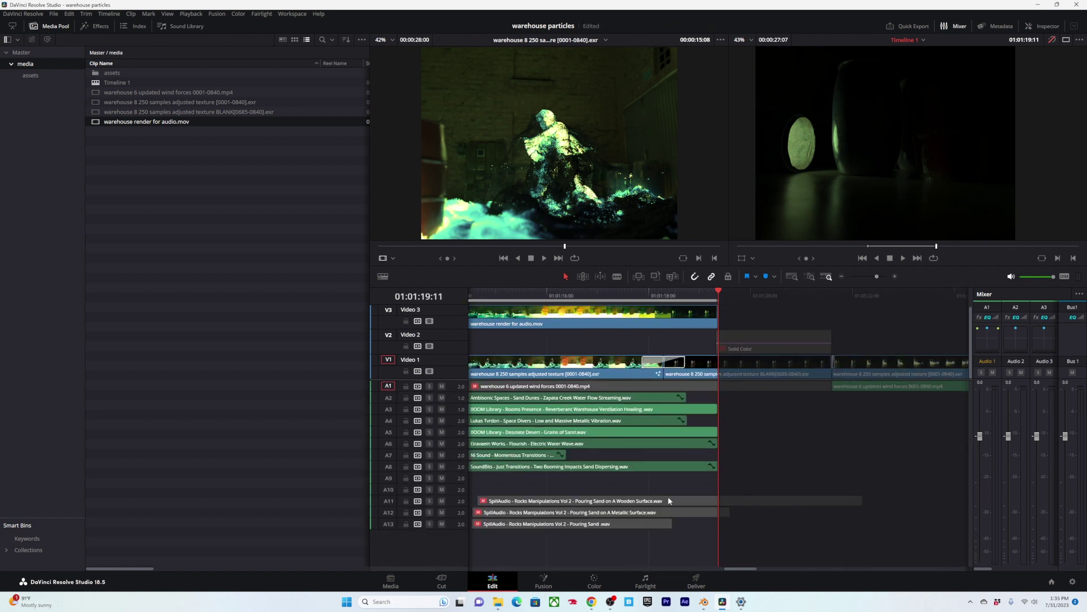
pyautogui.keyDown('shift'); pyautogui.scroll(4, 668, 498); pyautogui.keyUp('shift')
pyautogui.keyDown('alt'); pyautogui.scroll(-1, 662, 499); pyautogui.keyUp('alt')
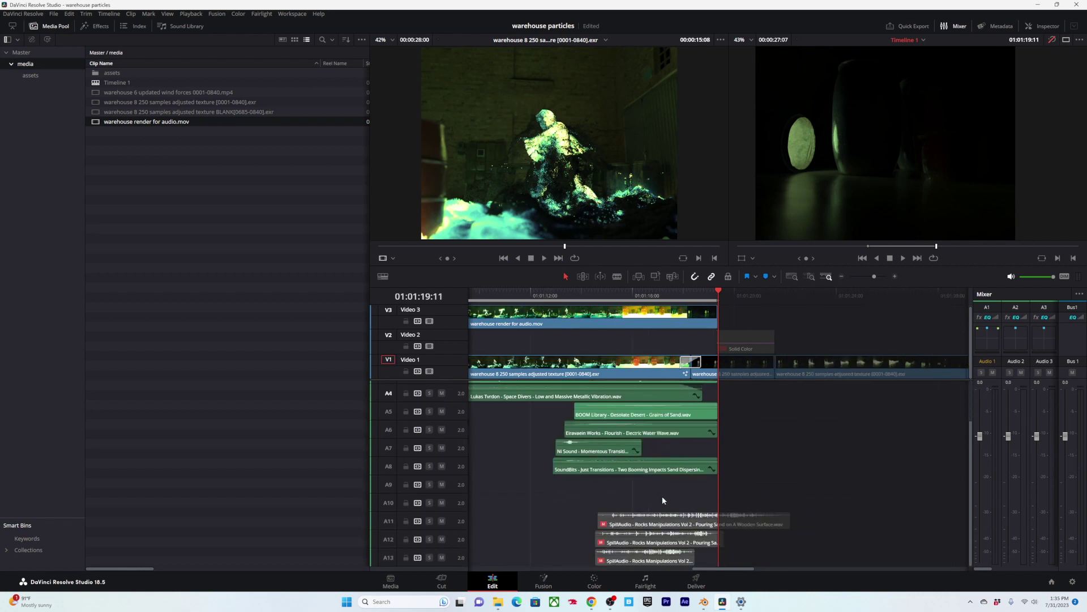
pyautogui.keyDown('alt'); pyautogui.scroll(1, 647, 513); pyautogui.keyUp('alt')
pyautogui.keyDown('alt'); pyautogui.scroll(-1, 647, 514); pyautogui.keyUp('alt')
pyautogui.click(648, 517)
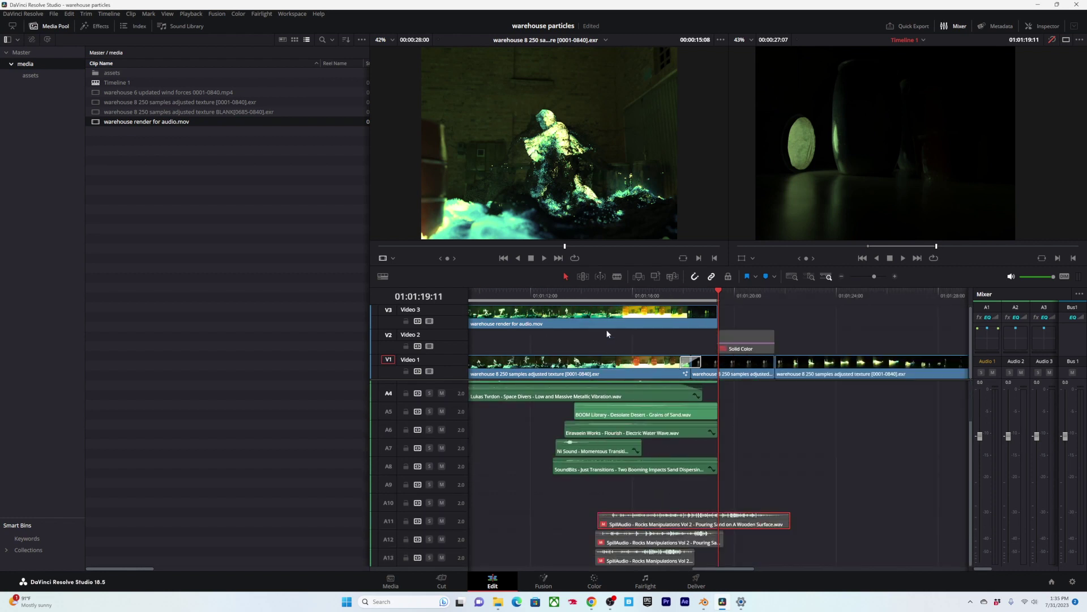
pyautogui.click(616, 291)
pyautogui.press('space')
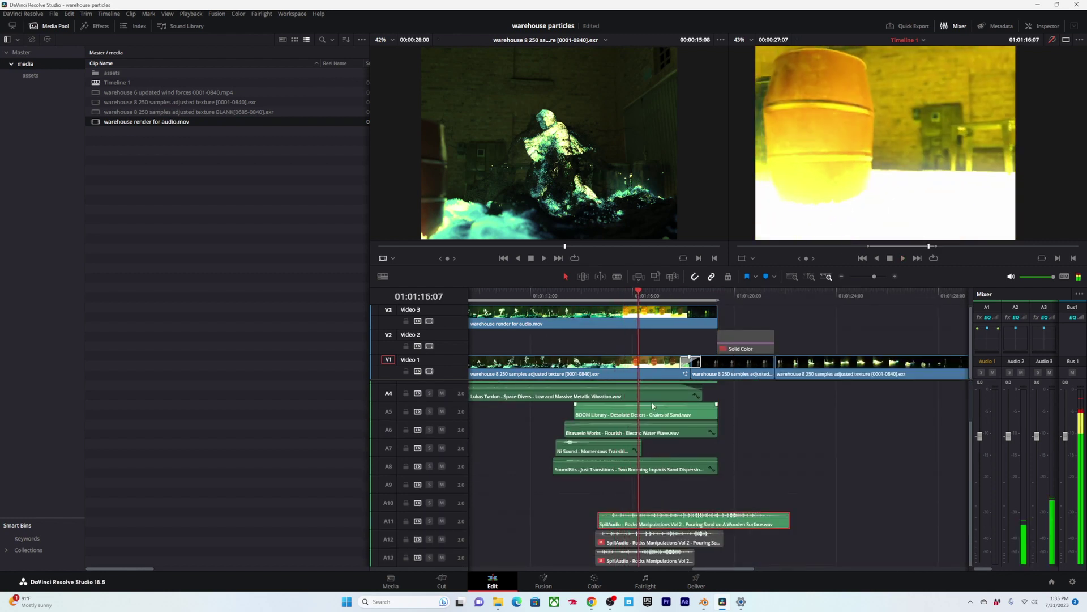
# Step: Disable the whoosh, impact, water and sand clips on Audio 5 to 8 and audition the wooden-surface pouring sand without them
pyautogui.moveTo(741, 478); pyautogui.dragTo(621, 410)
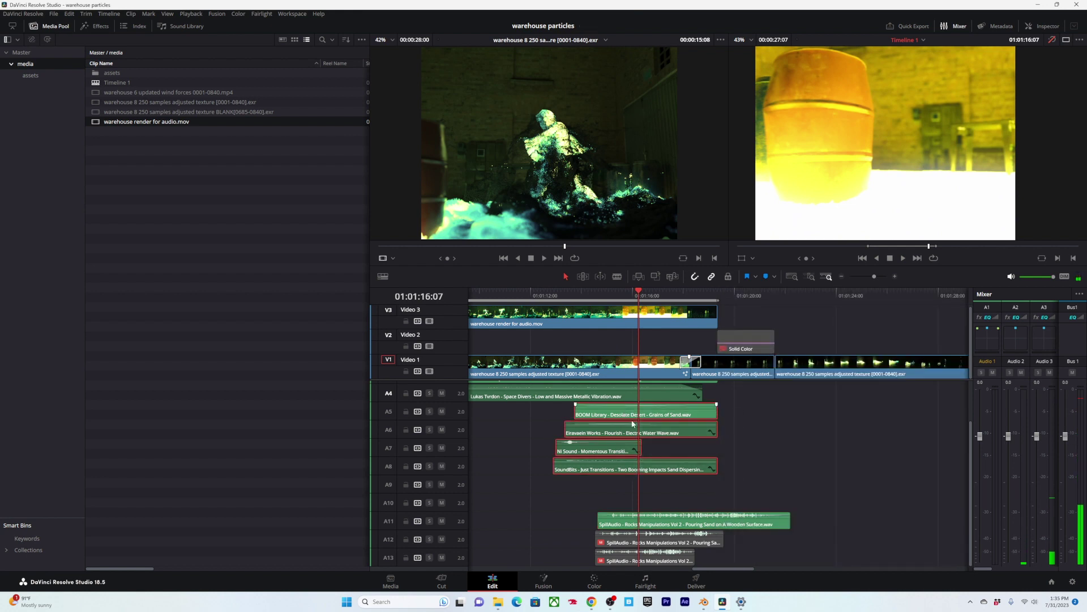
pyautogui.scroll(2, 634, 424)
pyautogui.scroll(-3, 636, 434)
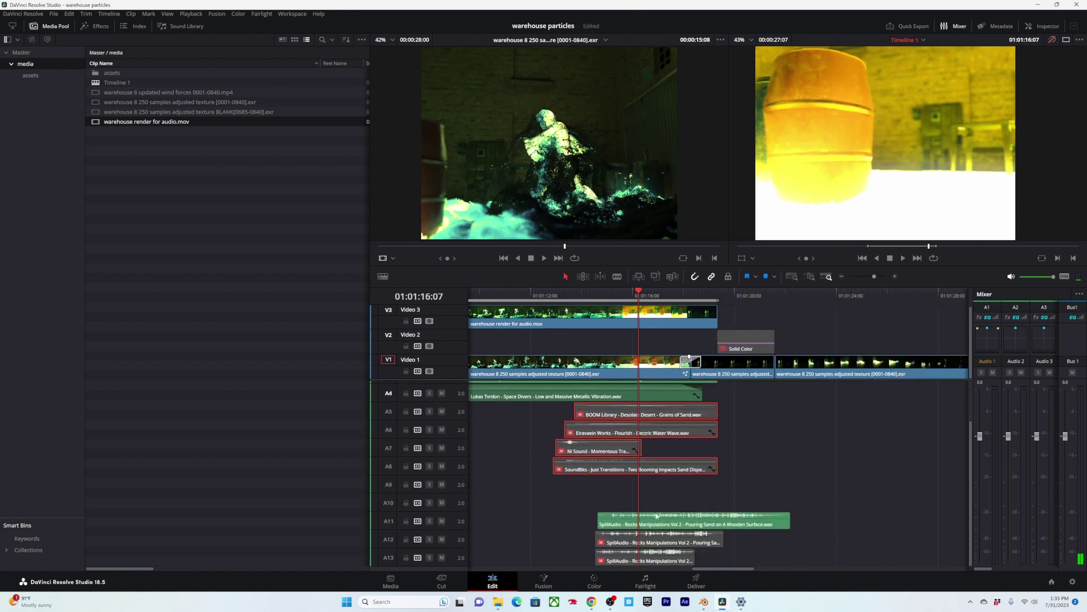
pyautogui.press('space')
pyautogui.moveTo(661, 515); pyautogui.dragTo(718, 498, button='middle')
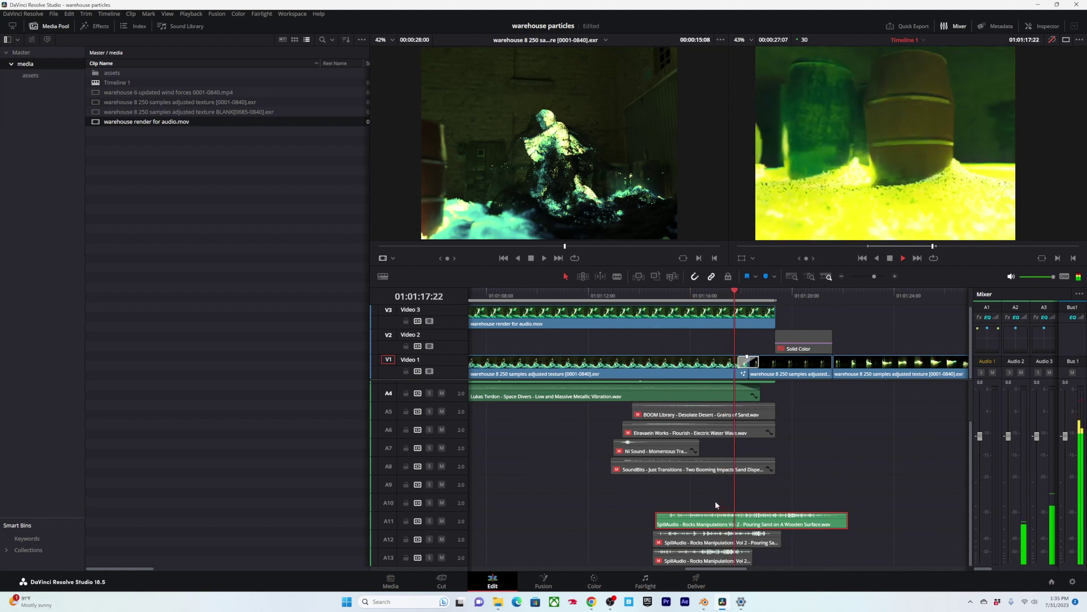
pyautogui.scroll(1, 716, 501)
pyautogui.scroll(-1, 716, 505)
pyautogui.keyDown('alt'); pyautogui.scroll(1, 702, 509); pyautogui.keyUp('alt')
pyautogui.scroll(2, 634, 514)
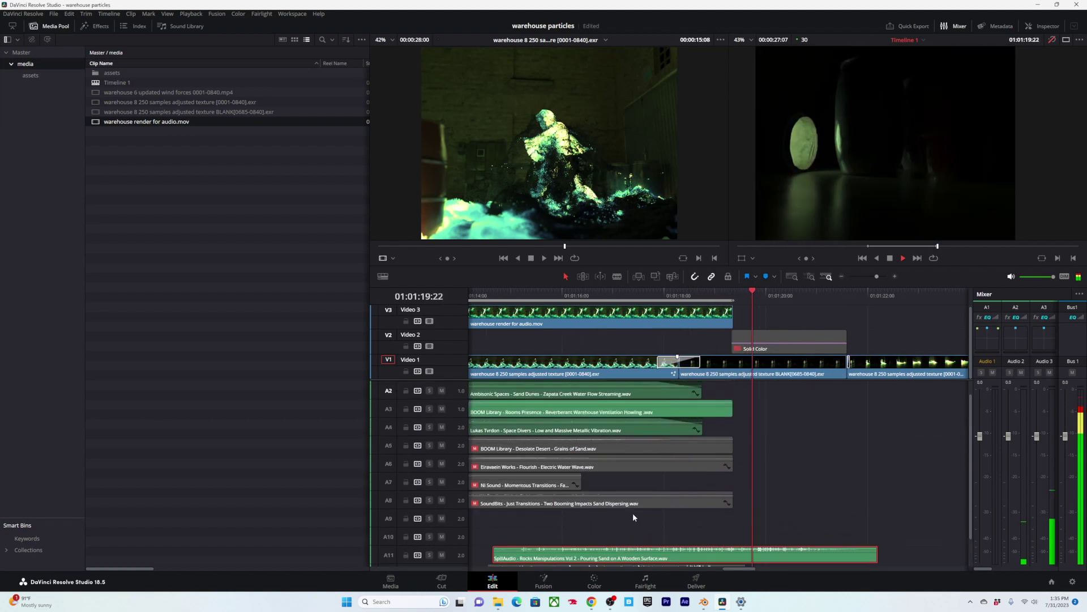
pyautogui.scroll(-1, 634, 513)
pyautogui.scroll(-1, 633, 514)
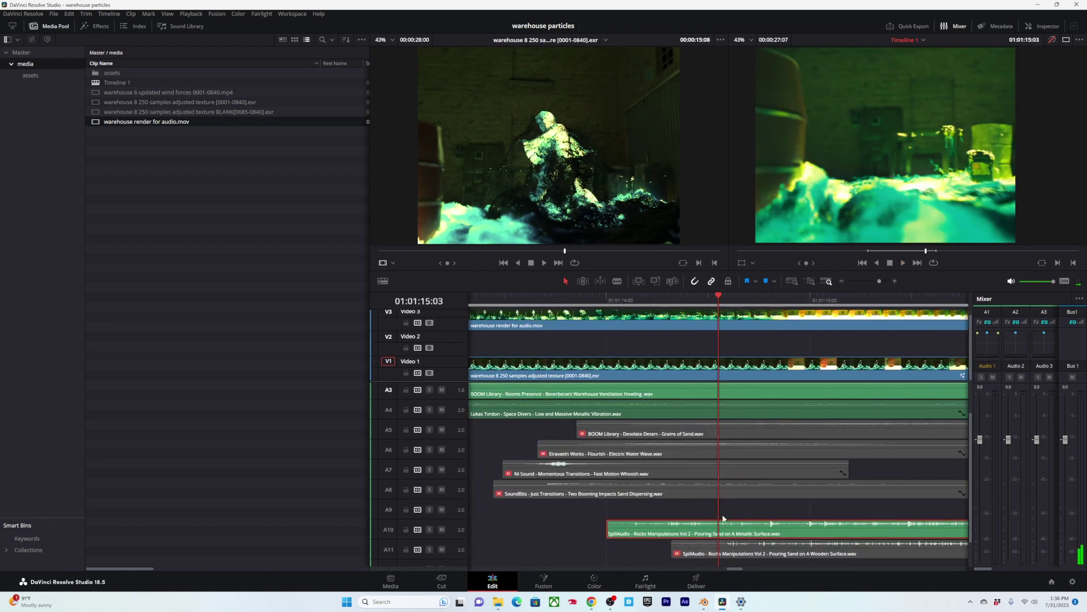
# Step: Lower the volume of Pouring Sand on A Metallic Surface on Audio 10 and play the passage
pyautogui.scroll(-3, 728, 506)
pyautogui.scroll(-1, 728, 506)
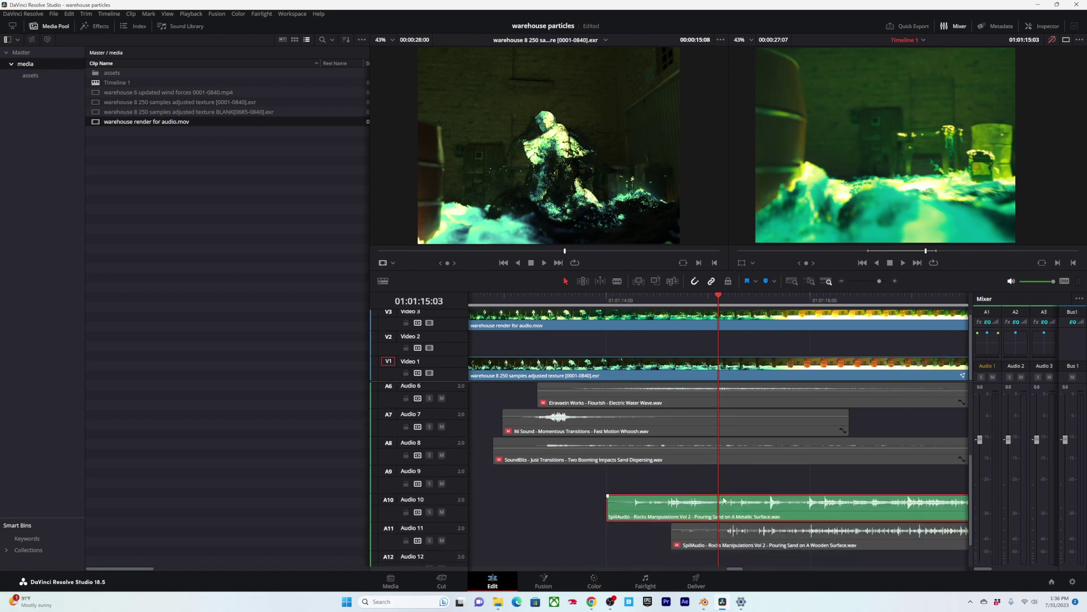
pyautogui.keyDown('alt'); pyautogui.scroll(-3, 728, 506); pyautogui.keyUp('alt')
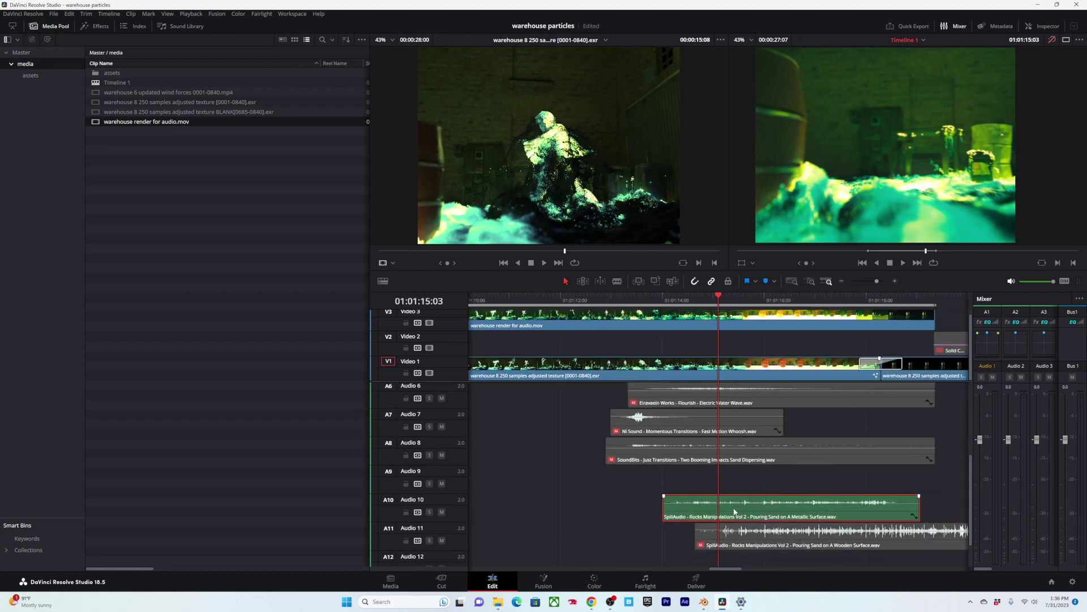
pyautogui.press('space')
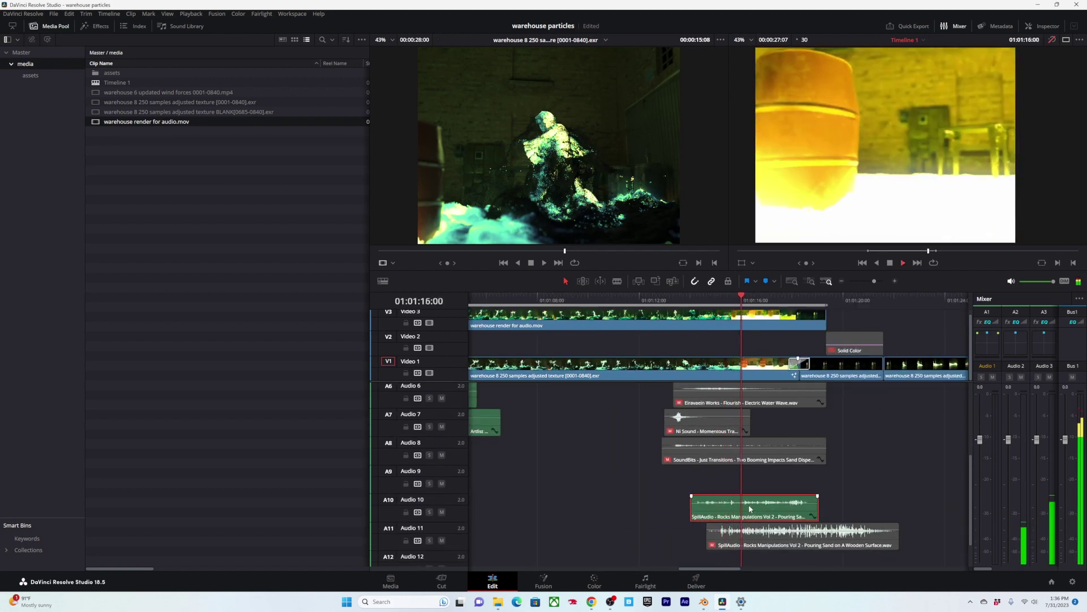
pyautogui.press('space')
# Step: Enable the clips on Audio 5 to 8 again and play them together with the metallic-surface pouring sand on Audio 10
pyautogui.scroll(3, 794, 461)
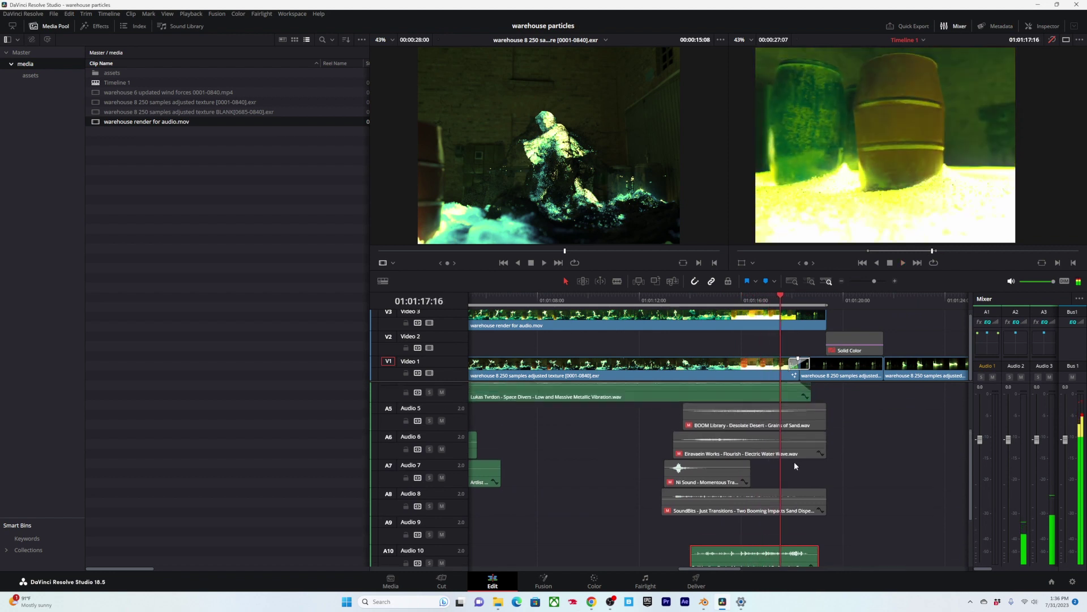
pyautogui.moveTo(858, 515); pyautogui.dragTo(728, 426)
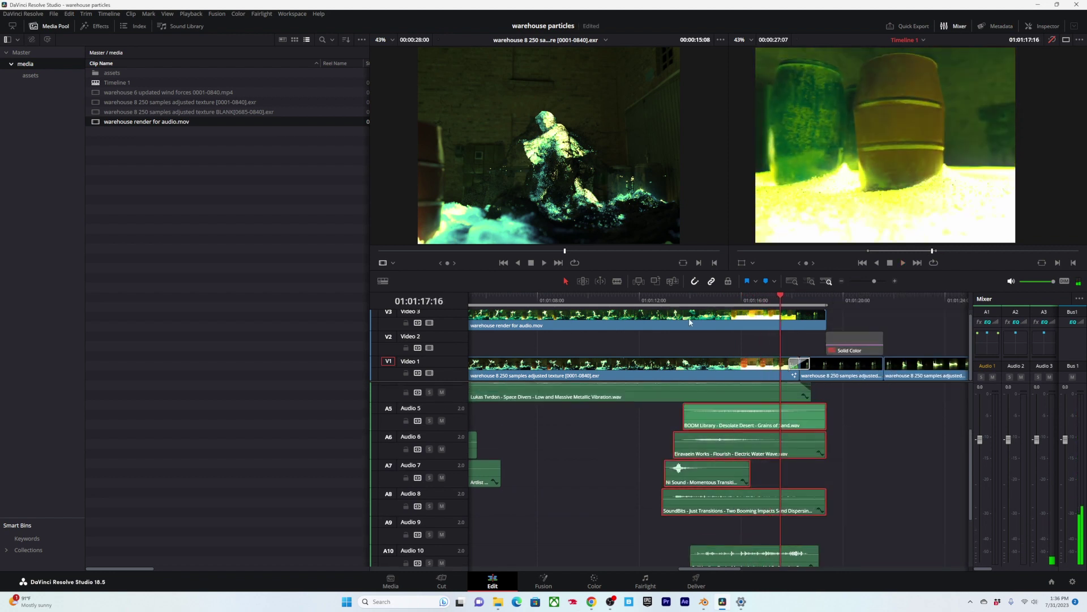
pyautogui.click(674, 301)
pyautogui.press('space')
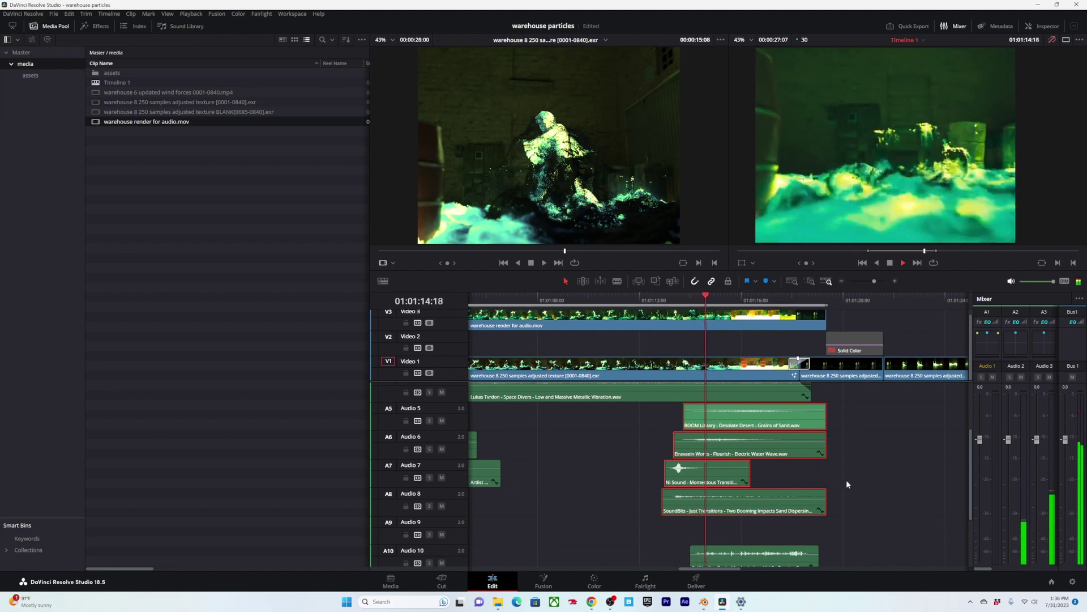
pyautogui.press('l')
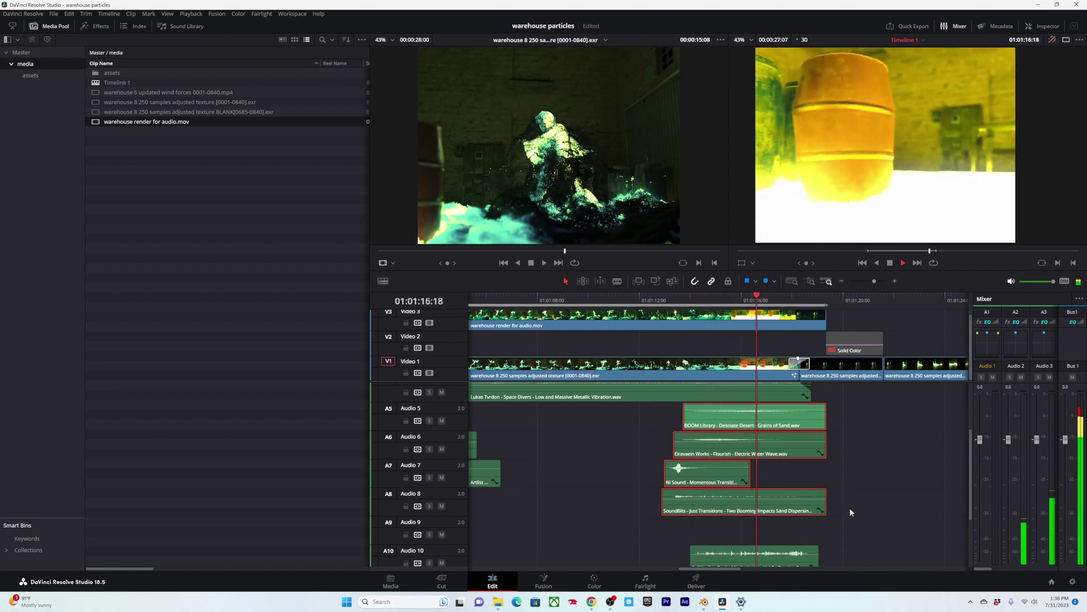
pyautogui.click(850, 507)
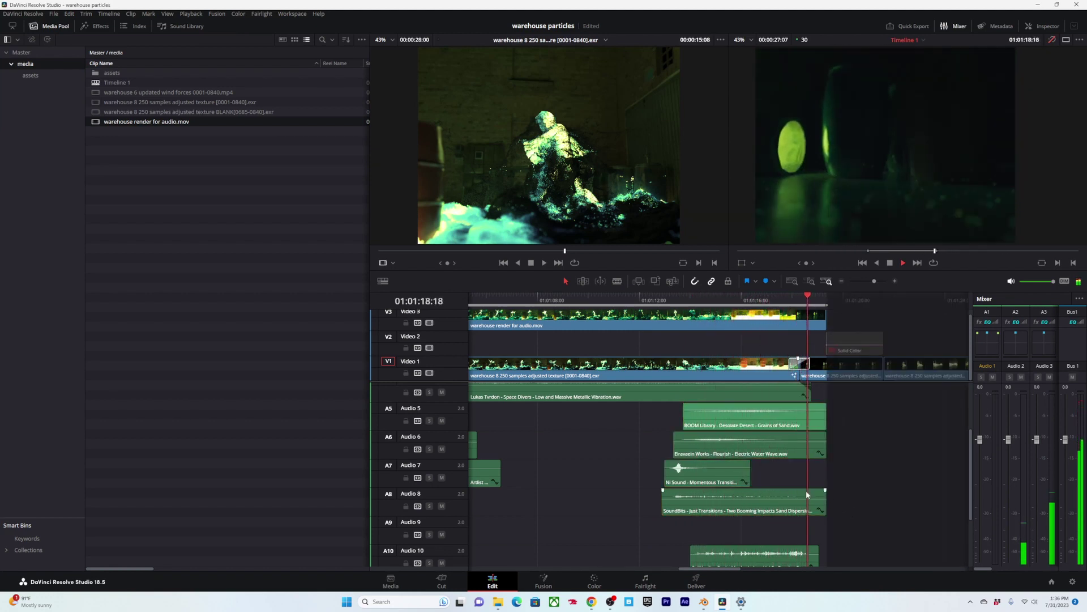
# Step: Enable Pouring Sand on A Wooden Surface and move it to Audio 9, about 20 seconds earlier, aligned with the Video 1 clip's start
pyautogui.keyDown('shift'); pyautogui.scroll(-5, 754, 514); pyautogui.keyUp('shift')
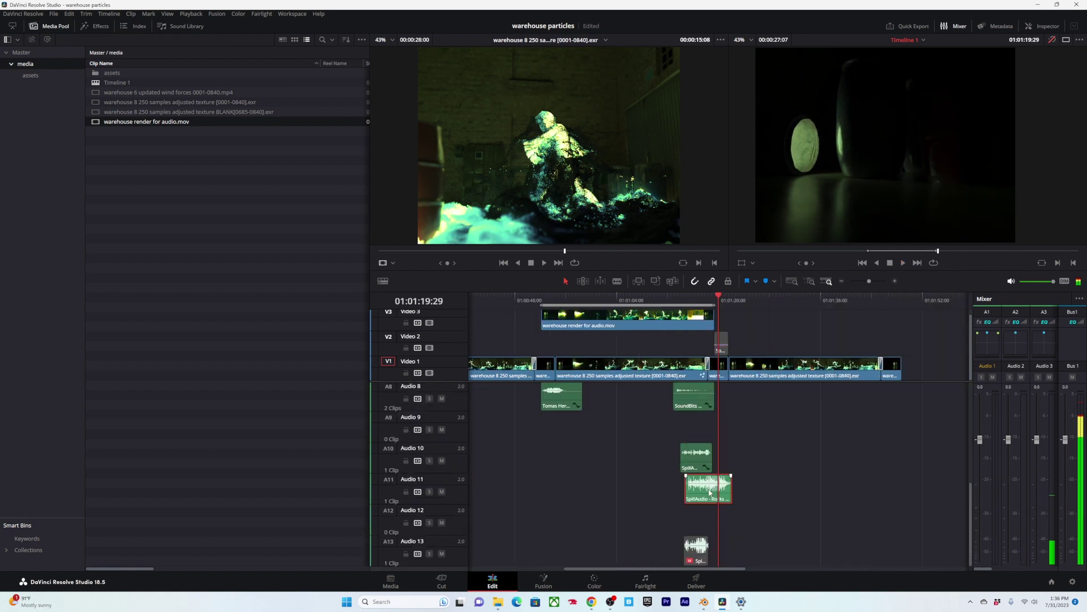
pyautogui.keyDown('alt'); pyautogui.scroll(2, 720, 492); pyautogui.keyUp('alt')
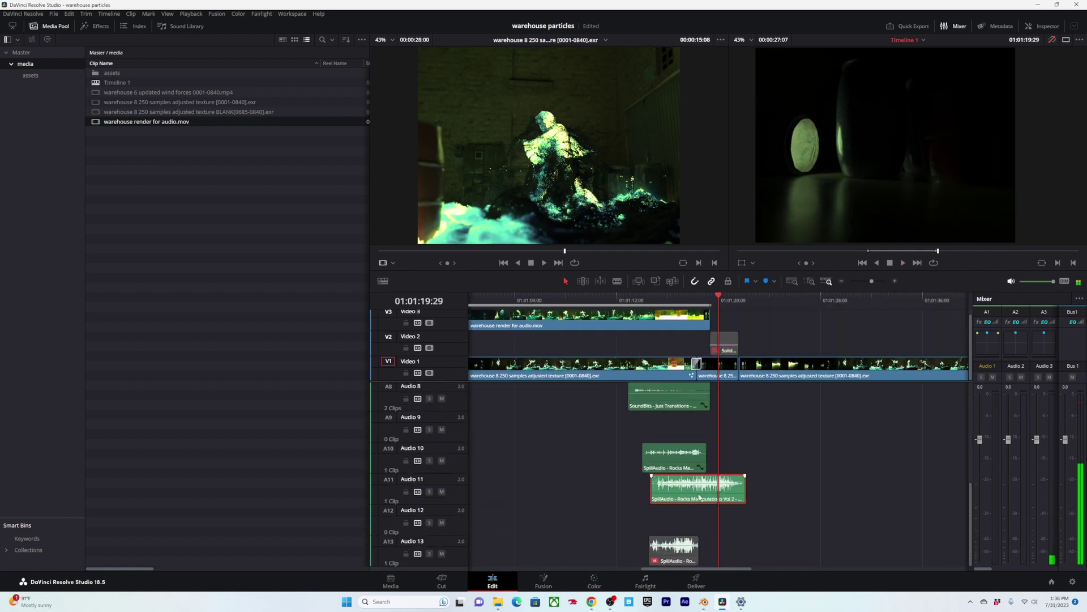
pyautogui.keyDown('alt'); pyautogui.scroll(-2, 700, 497); pyautogui.keyUp('alt')
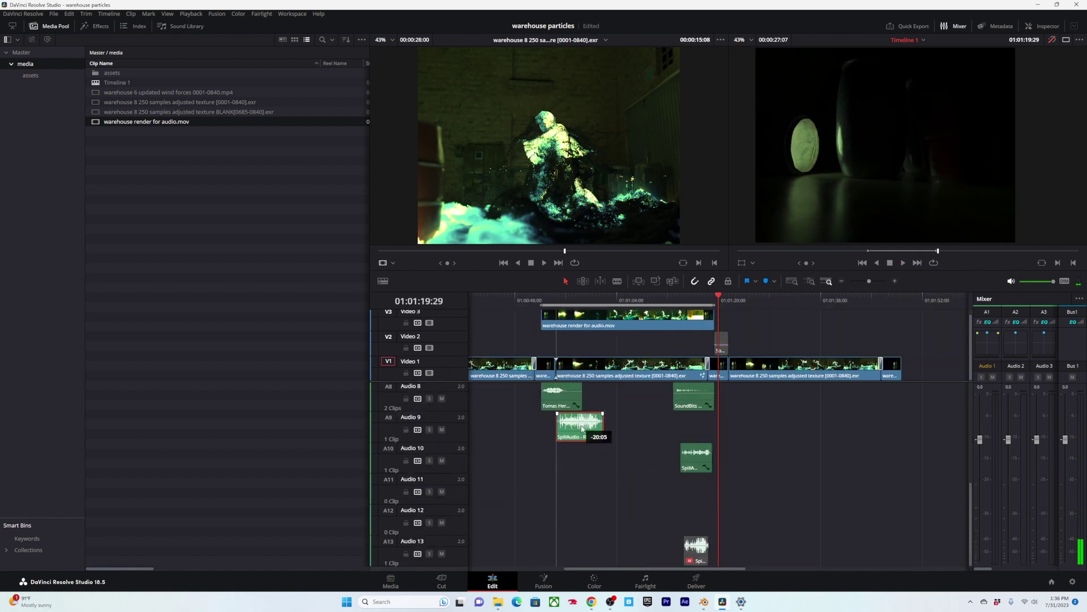
pyautogui.moveTo(582, 426); pyautogui.dragTo(581, 426)
pyautogui.scroll(4, 589, 432)
pyautogui.keyDown('shift'); pyautogui.scroll(-4, 607, 439); pyautogui.keyUp('shift')
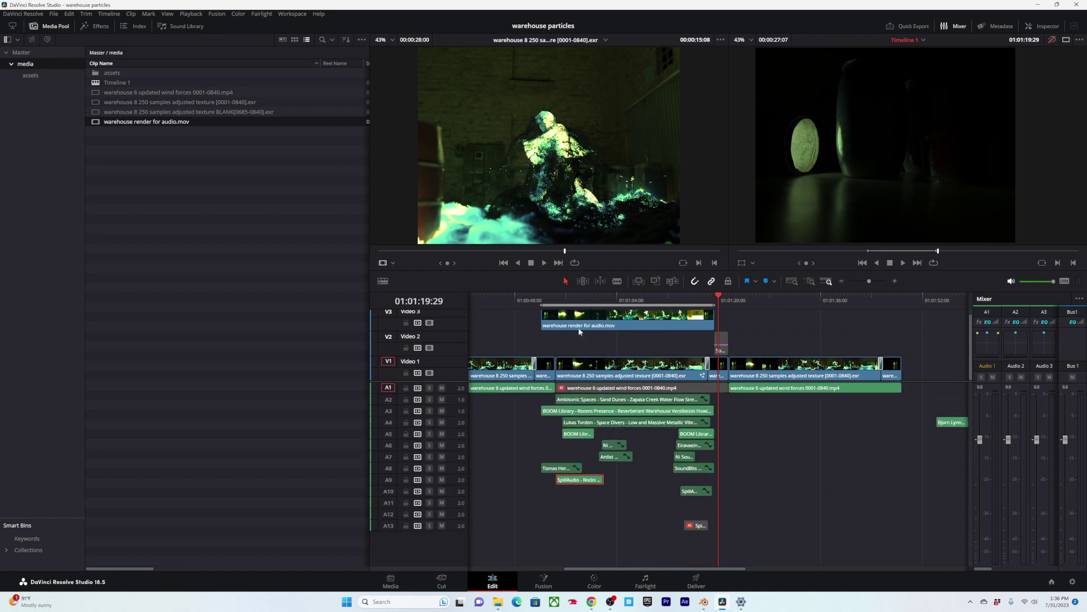
# Step: Play the section's opening from 01:00:54:11 to audition the moved wooden-surface sand layer on Audio 9
pyautogui.moveTo(579, 331); pyautogui.dragTo(556, 301)
pyautogui.hotkey('ctrl', 'z')
pyautogui.keyDown('alt'); pyautogui.scroll(4, 764, 461); pyautogui.keyUp('alt')
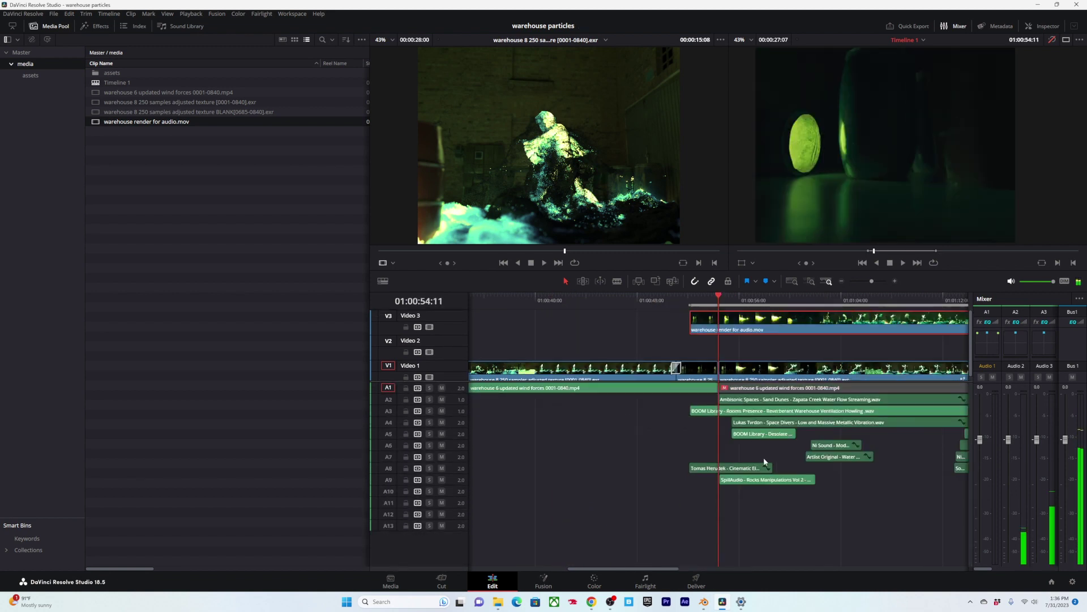
pyautogui.keyDown('shift'); pyautogui.scroll(1, 760, 484); pyautogui.keyUp('shift')
pyautogui.keyDown('shift'); pyautogui.scroll(3, 759, 485); pyautogui.keyUp('shift')
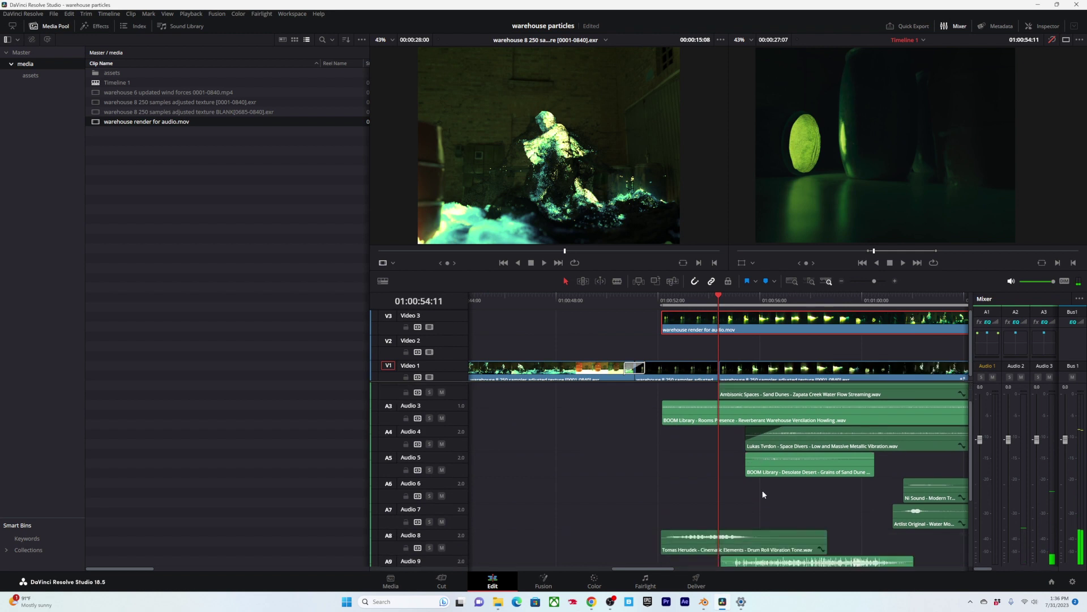
pyautogui.scroll(-2, 762, 490)
pyautogui.keyDown('alt'); pyautogui.scroll(2, 767, 499); pyautogui.keyUp('alt')
pyautogui.keyDown('alt'); pyautogui.scroll(-3, 767, 499); pyautogui.keyUp('alt')
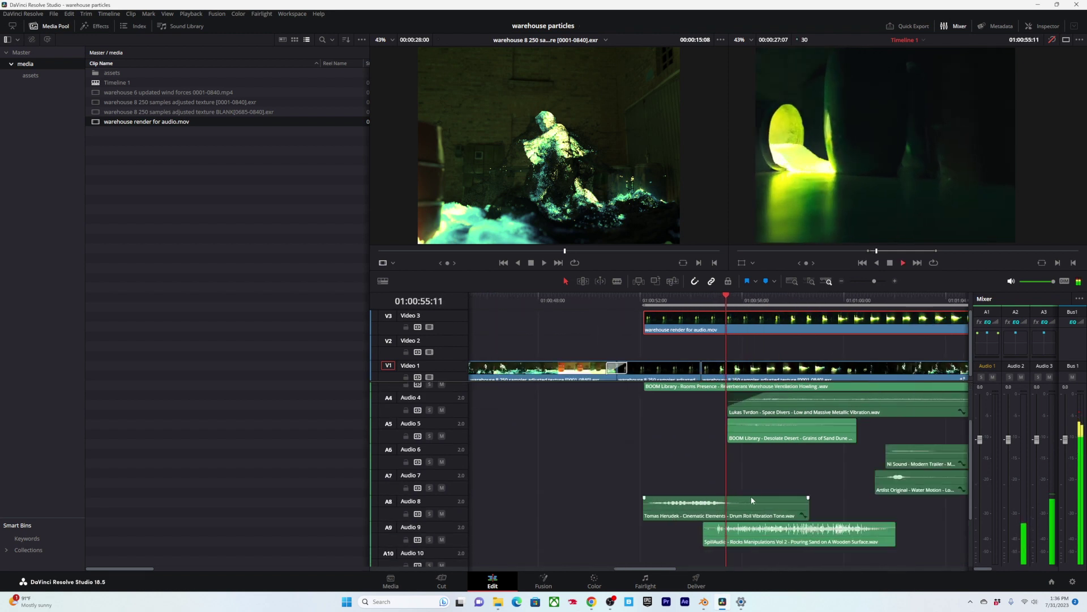
# Step: Lower the volume of Pouring Sand on A Wooden Surface on Audio 9 during playback, and return the playhead to 01:00:56:21
pyautogui.click(785, 531)
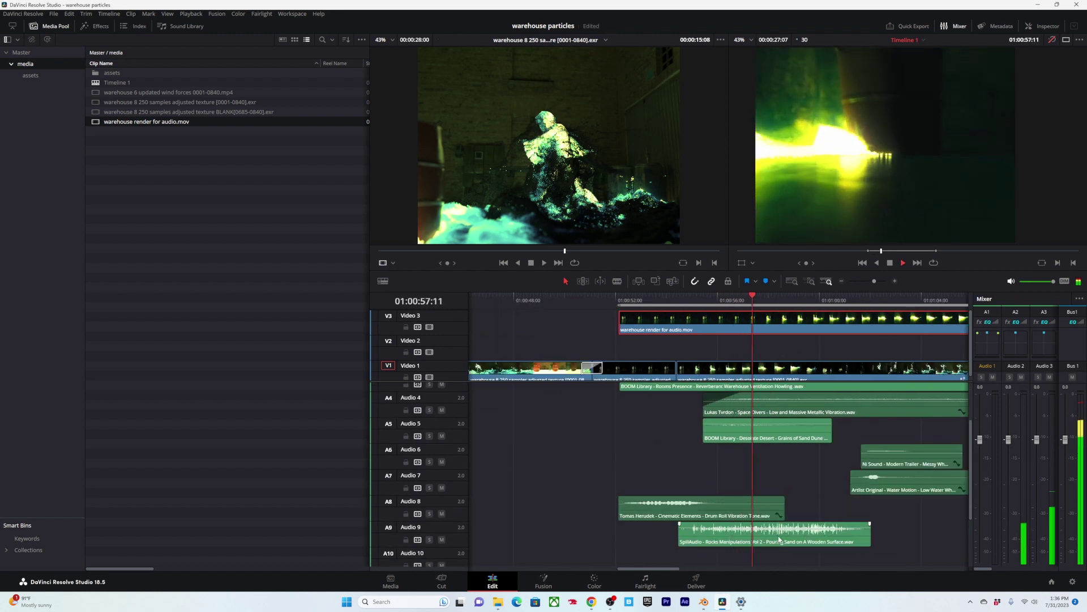
pyautogui.moveTo(787, 528); pyautogui.dragTo(789, 531)
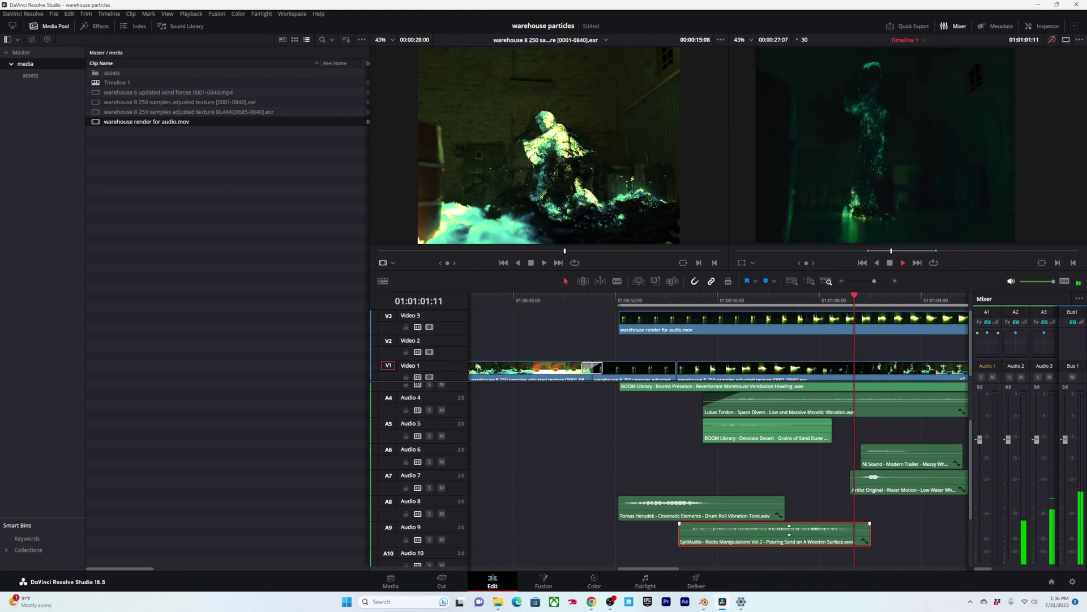
pyautogui.press('space')
pyautogui.click(737, 301)
pyautogui.keyDown('alt'); pyautogui.scroll(1, 795, 516); pyautogui.keyUp('alt')
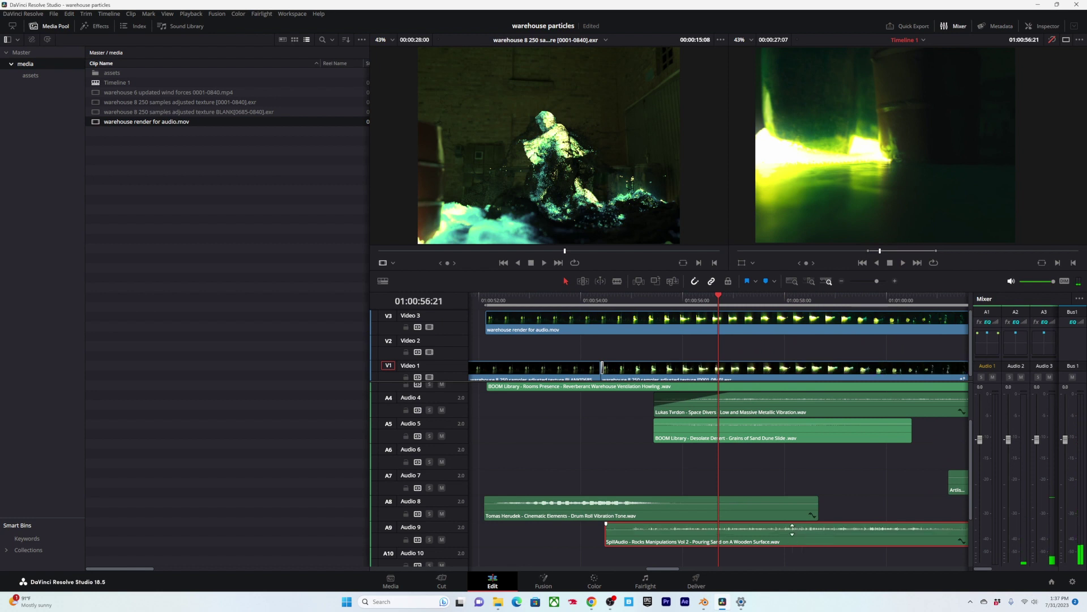
# Step: Play the section from 01:00:56:21 to audition the wooden-surface sand on Audio 9 with the other layers
pyautogui.press('space')
pyautogui.keyDown('alt'); pyautogui.scroll(-3, 787, 450); pyautogui.keyUp('alt')
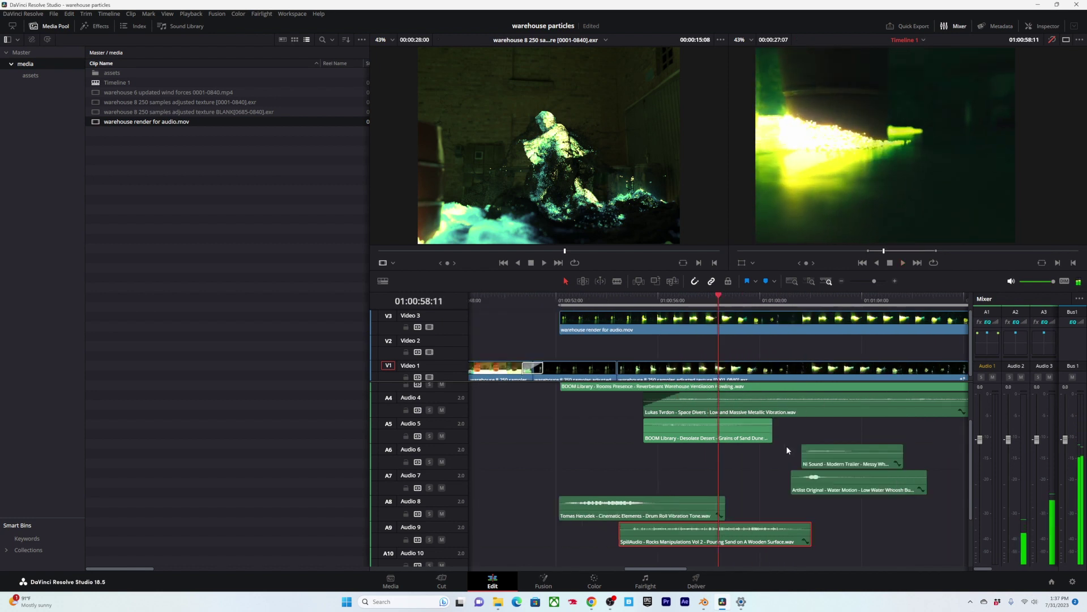
pyautogui.keyDown('alt'); pyautogui.scroll(-3, 788, 450); pyautogui.keyUp('alt')
pyautogui.scroll(1, 761, 324)
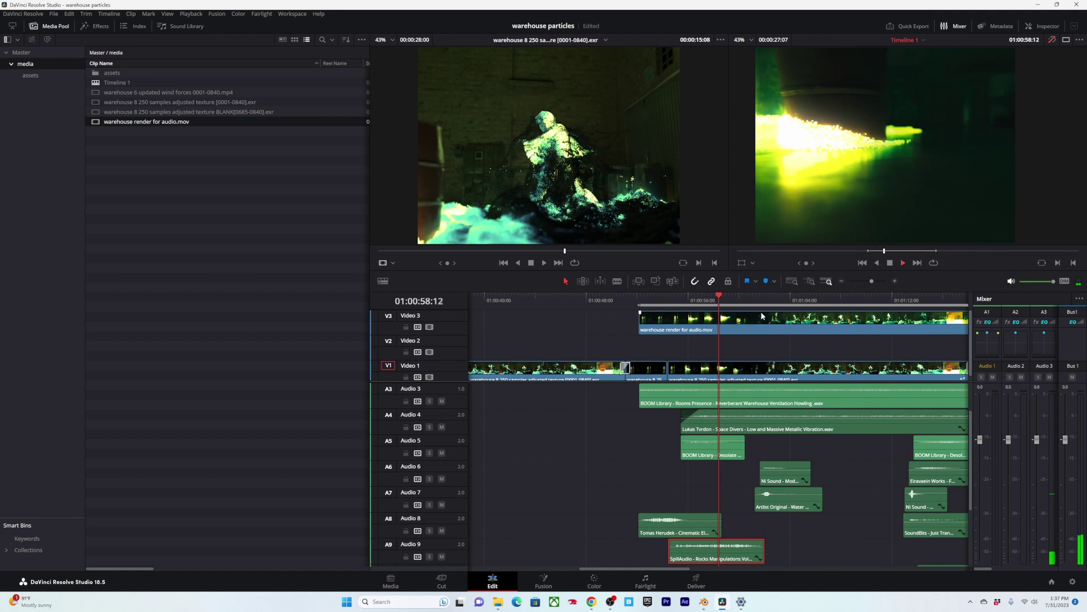
pyautogui.keyDown('alt'); pyautogui.scroll(3, 761, 316); pyautogui.keyUp('alt')
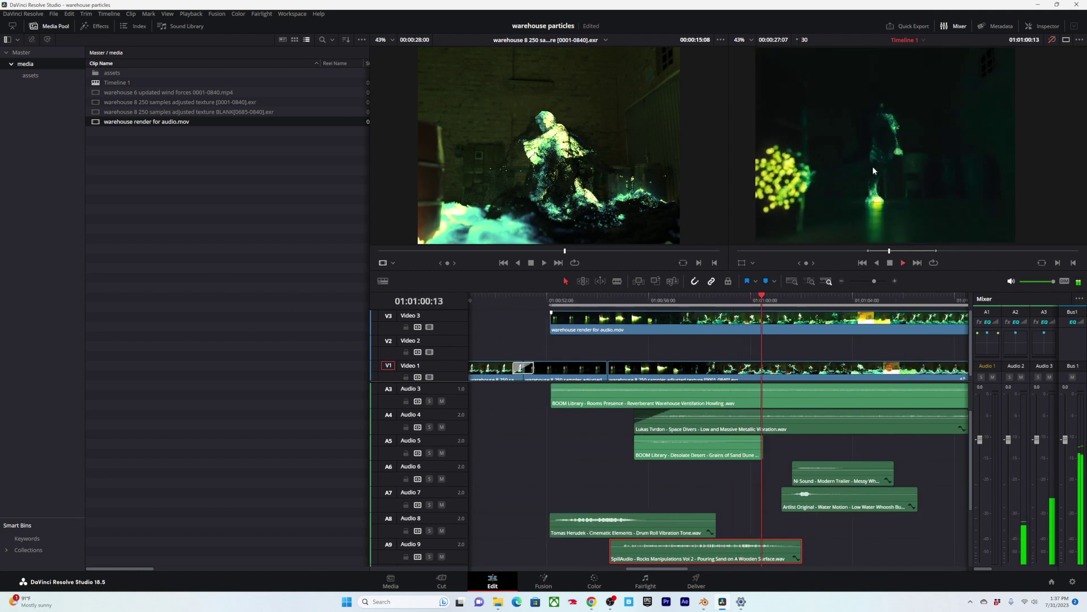
# Step: Raise the volume of the Messy Whooshes clip on Audio 6 and audition it from 01:01:00:07
pyautogui.keyDown('alt'); pyautogui.scroll(3, 839, 482); pyautogui.keyUp('alt')
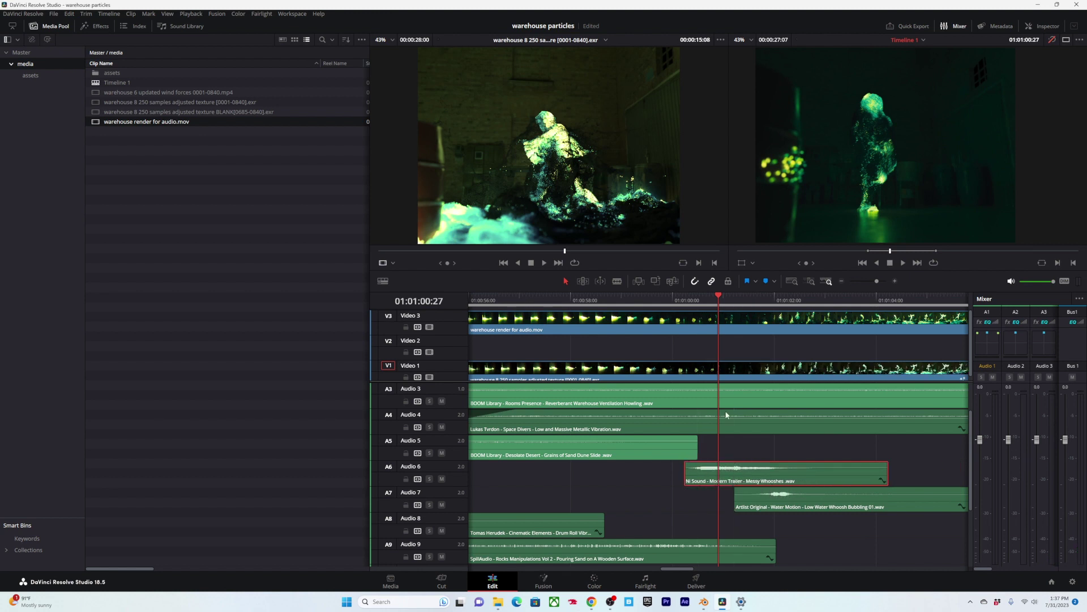
pyautogui.click(685, 300)
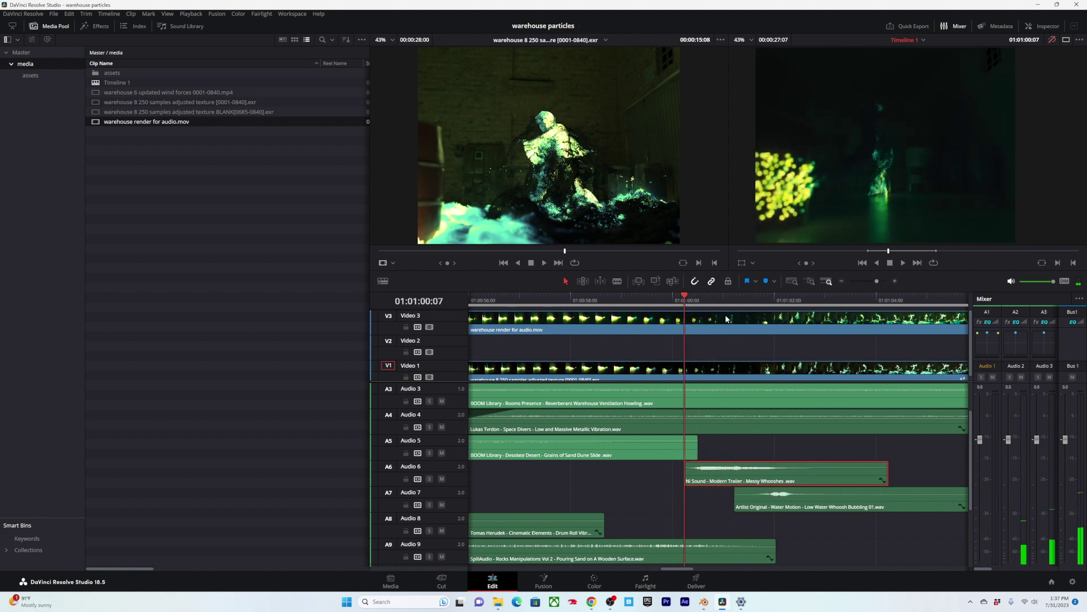
pyautogui.press('space')
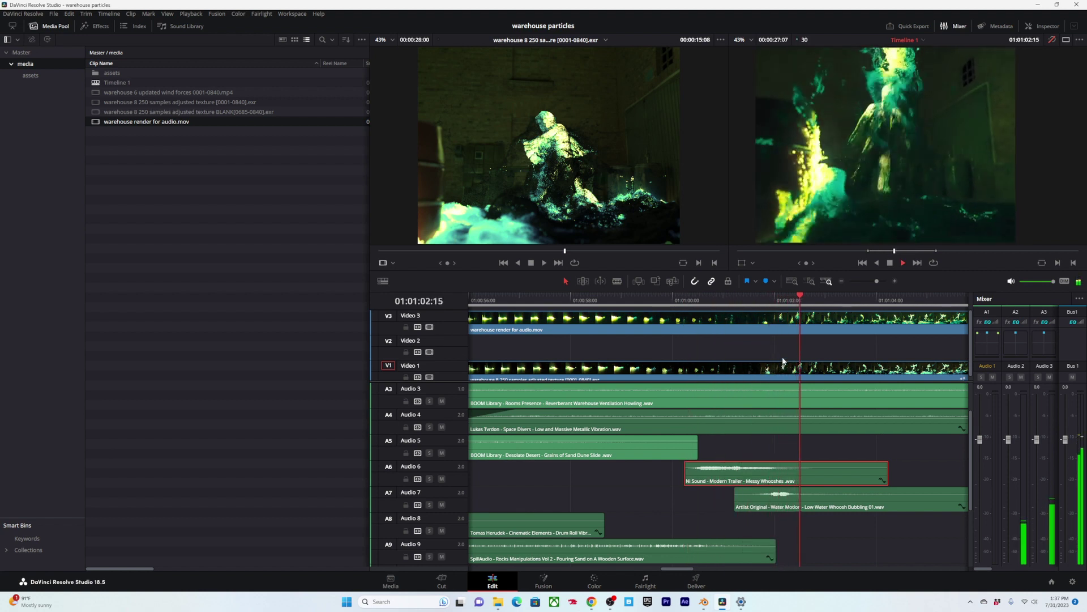
pyautogui.press('space')
# Step: Enable the muted warehouse 6 updated wind forces clip on Audio 1 that starts with the section's longer Video 1 clip
pyautogui.moveTo(711, 302); pyautogui.dragTo(653, 312)
pyautogui.keyDown('alt'); pyautogui.scroll(2, 665, 340); pyautogui.keyUp('alt')
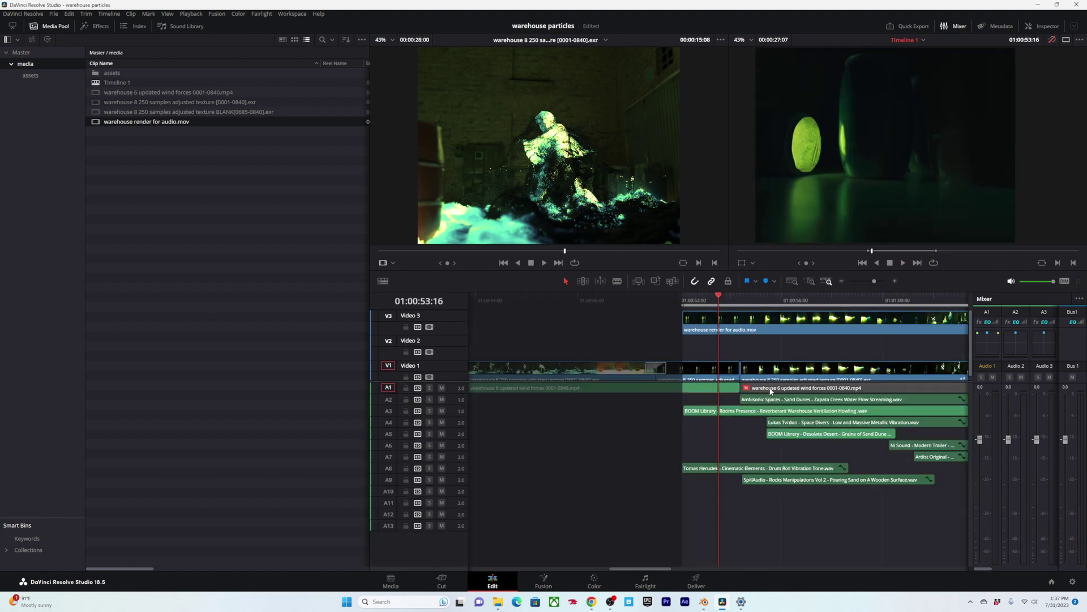
pyautogui.keyDown('shift'); pyautogui.scroll(4, 770, 412); pyautogui.keyUp('shift')
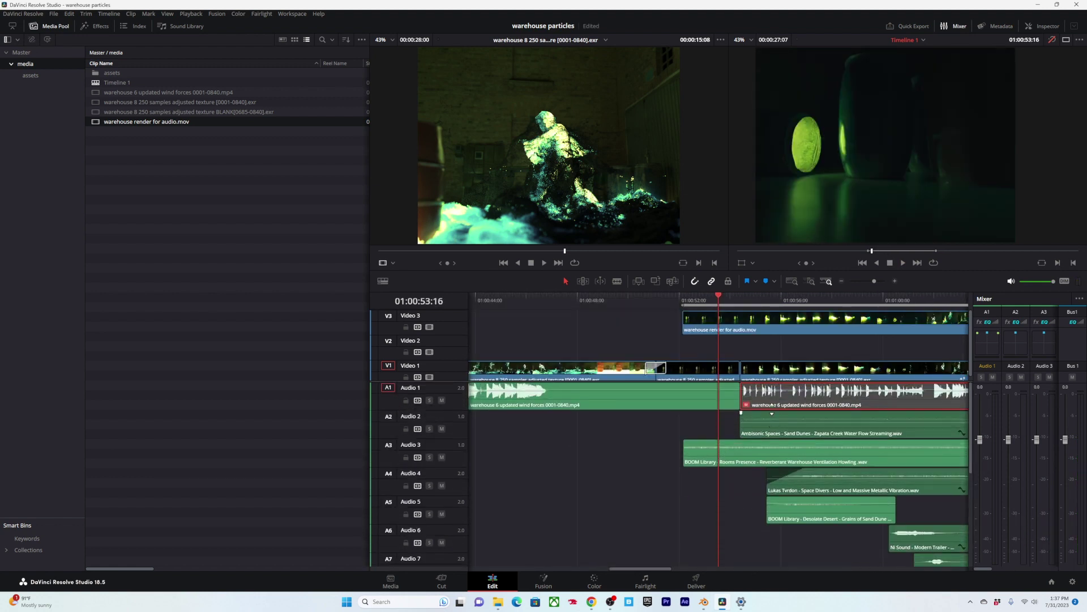
pyautogui.keyDown('shift'); pyautogui.scroll(-5, 769, 422); pyautogui.keyUp('shift')
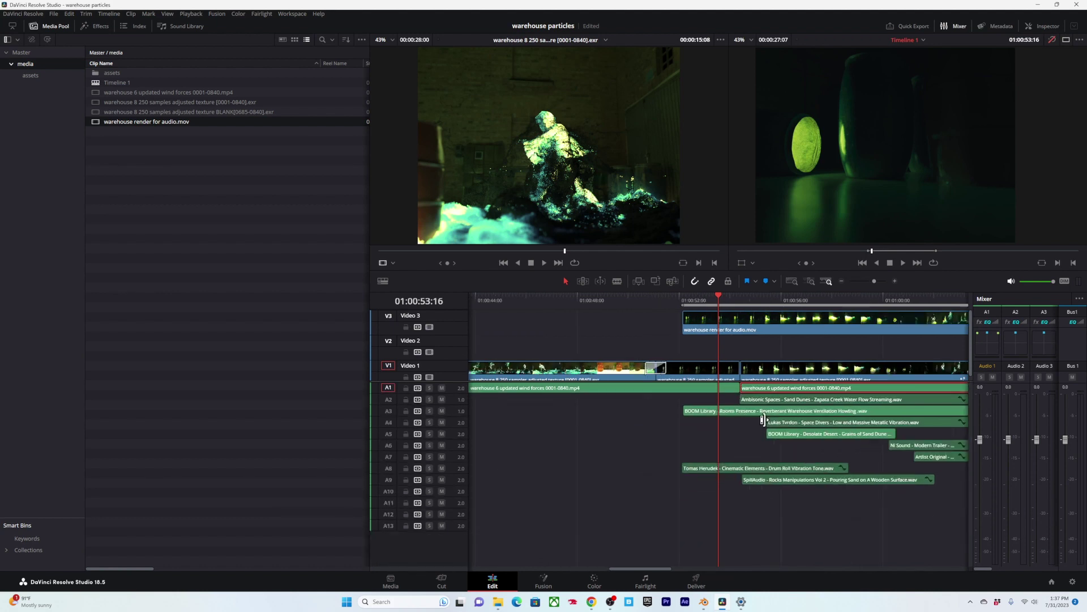
pyautogui.keyDown('ctrl'); pyautogui.scroll(-3, 763, 419); pyautogui.keyUp('ctrl')
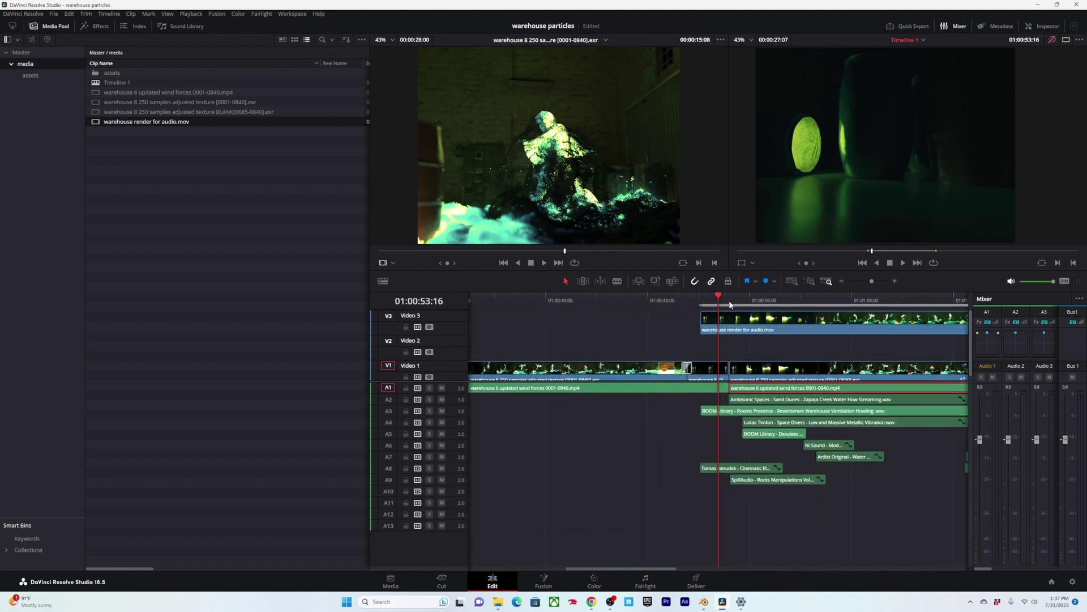
# Step: Play the whole marked section from 01:00:52:05 to audition all sound layers together with the Audio 1 music
pyautogui.click(738, 356)
pyautogui.keyDown('alt'); pyautogui.scroll(-2, 758, 349); pyautogui.keyUp('alt')
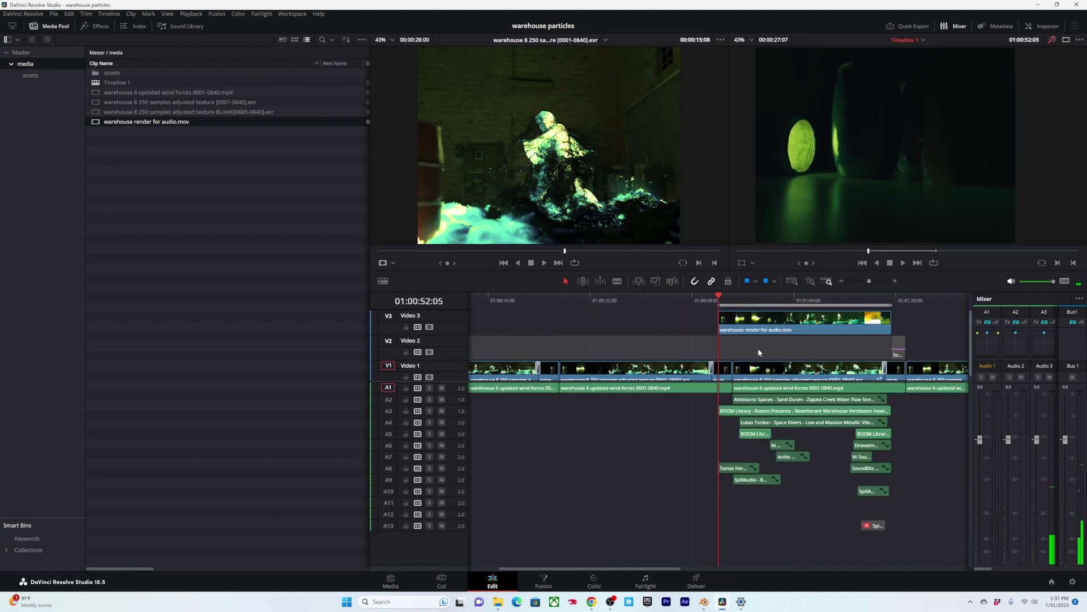
pyautogui.click(758, 348)
pyautogui.keyDown('alt'); pyautogui.scroll(2, 758, 349); pyautogui.keyUp('alt')
pyautogui.press('space')
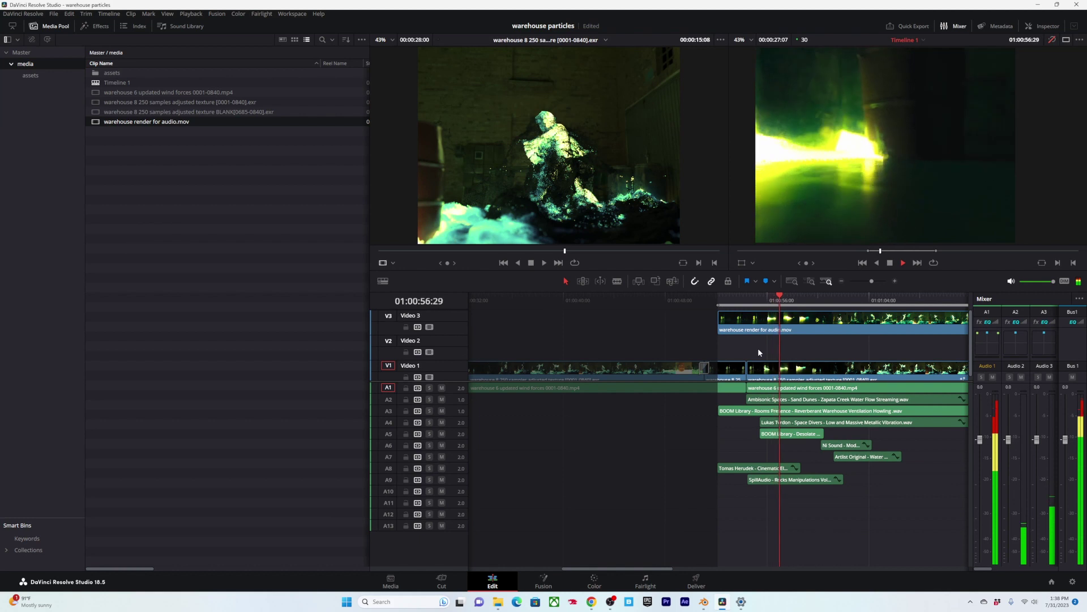
pyautogui.keyDown('shift'); pyautogui.scroll(-3, 766, 371); pyautogui.keyUp('shift')
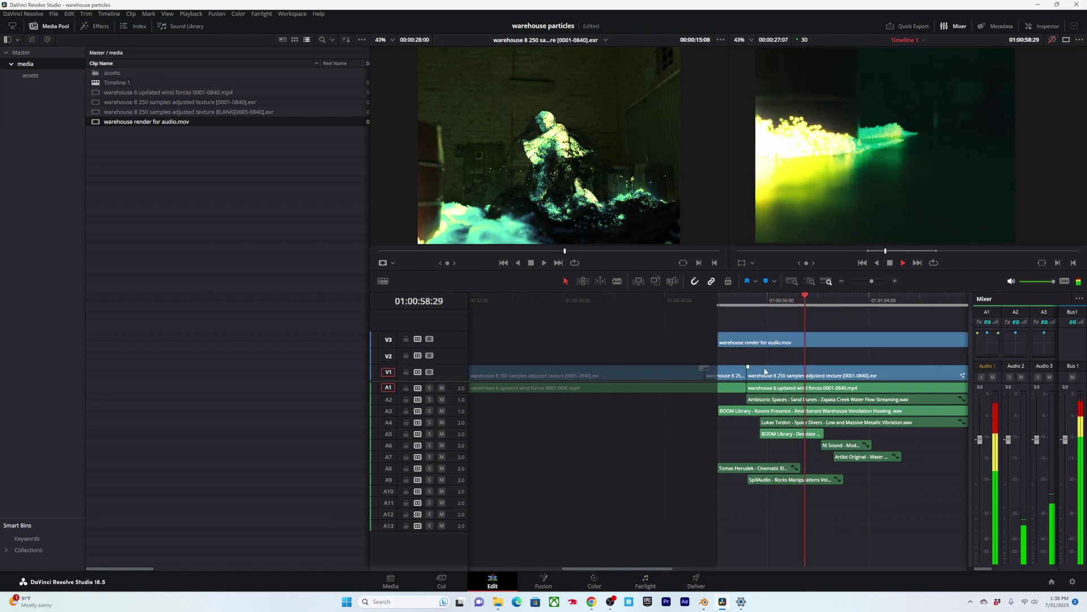
pyautogui.keyDown('alt'); pyautogui.scroll(-2, 768, 374); pyautogui.keyUp('alt')
pyautogui.keyDown('alt'); pyautogui.scroll(4, 768, 378); pyautogui.keyUp('alt')
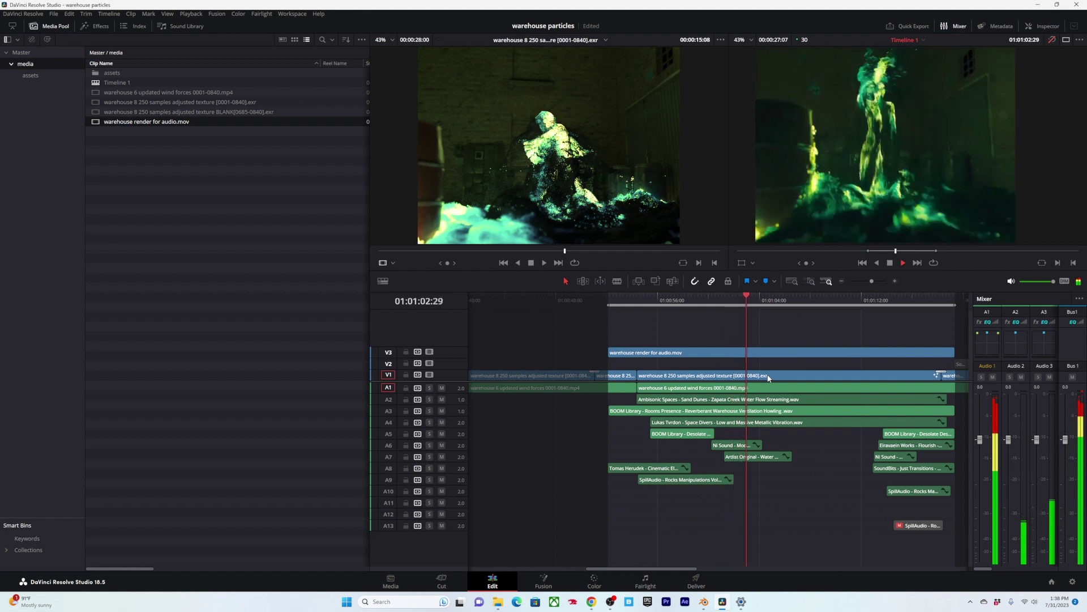
pyautogui.hotkey('ctrl', '-')
pyautogui.hotkey('ctrl', '=')
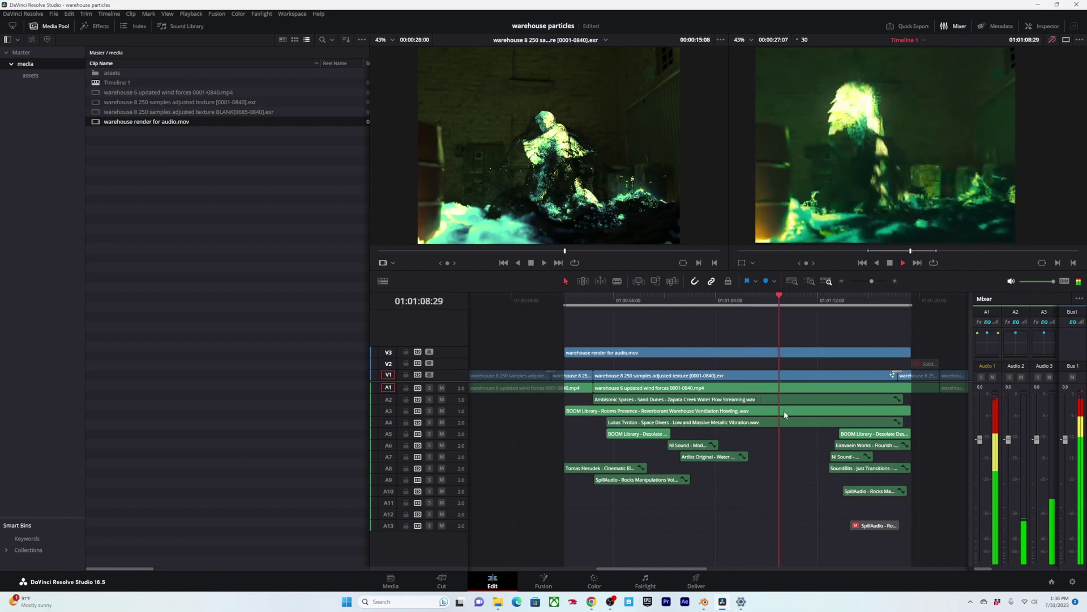
pyautogui.keyDown('shift'); pyautogui.scroll(2, 784, 466); pyautogui.keyUp('shift')
pyautogui.keyDown('shift'); pyautogui.scroll(1, 783, 466); pyautogui.keyUp('shift')
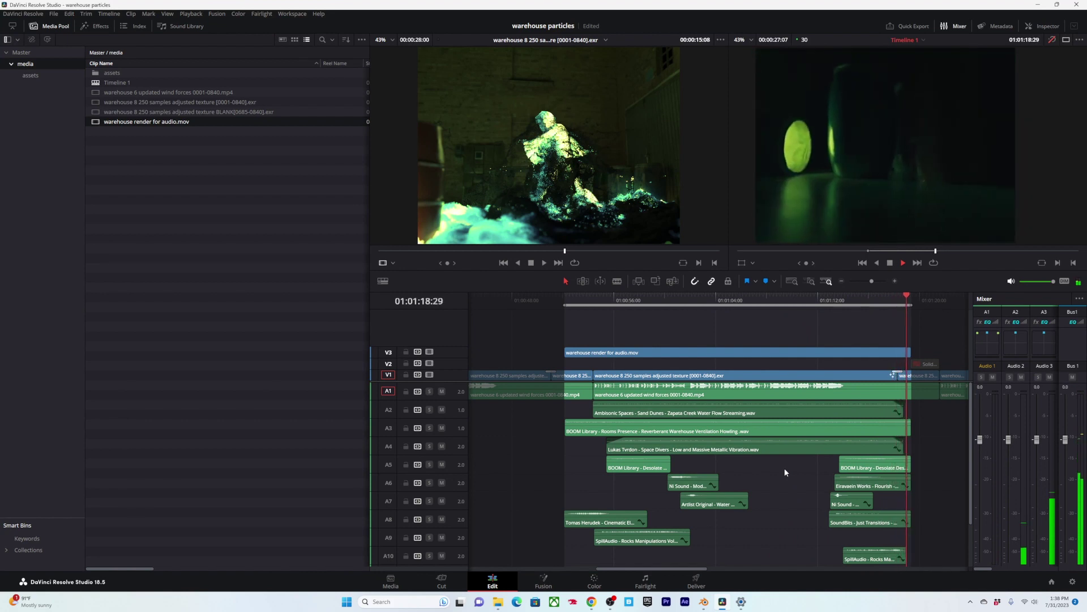
pyautogui.press('space')
# Step: Add a fade-out to the end of the Reverberant Warehouse Ventilation Howling clip on Audio 3
pyautogui.keyDown('alt'); pyautogui.scroll(-1, 762, 381); pyautogui.keyUp('alt')
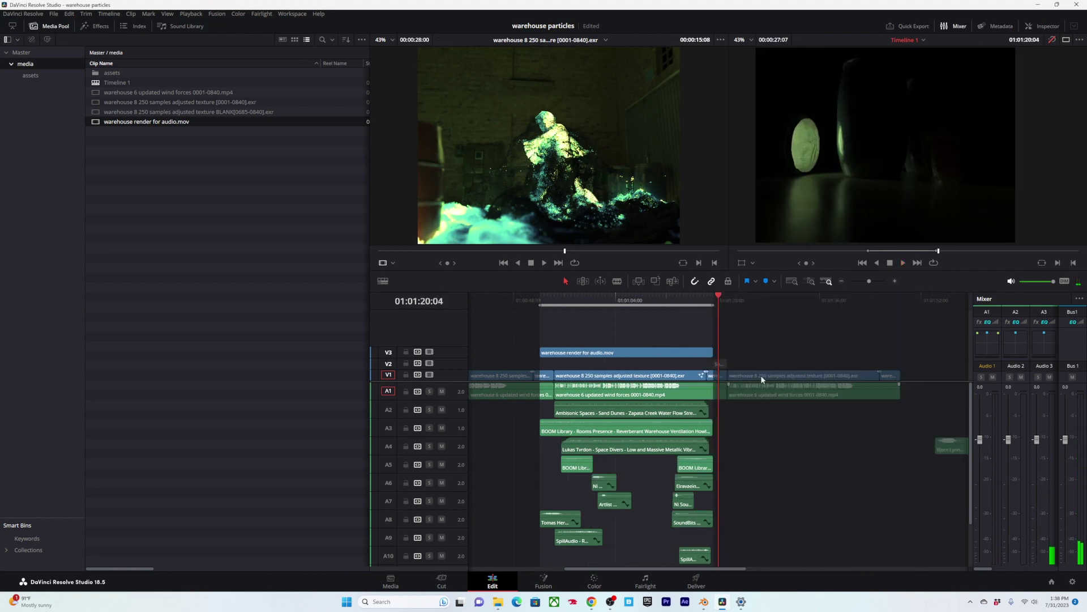
pyautogui.keyDown('alt'); pyautogui.scroll(1, 715, 428); pyautogui.keyUp('alt')
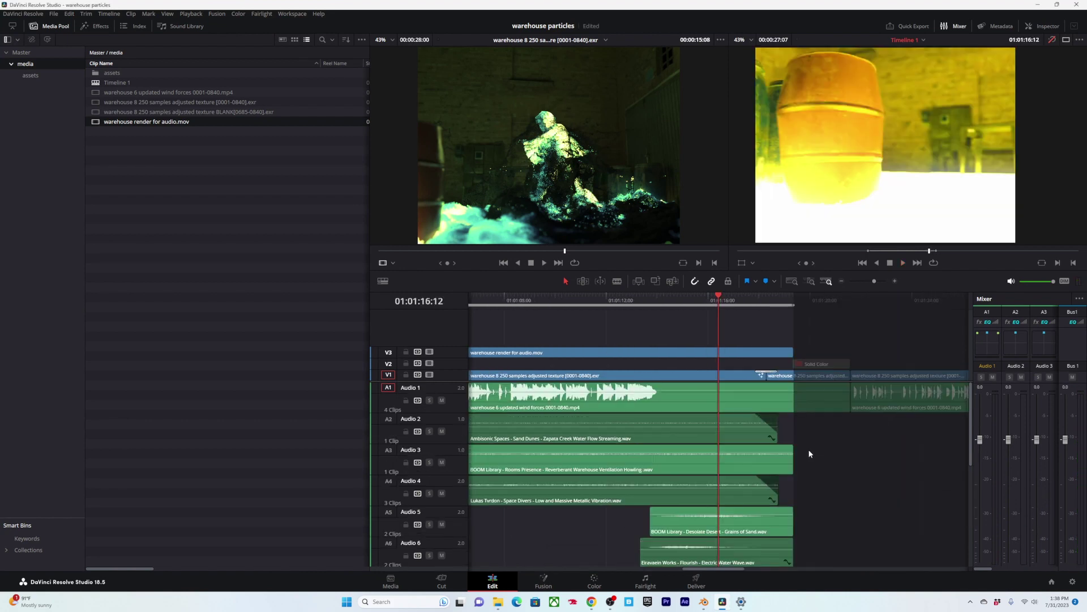
pyautogui.keyDown('alt'); pyautogui.scroll(1, 889, 457); pyautogui.keyUp('alt')
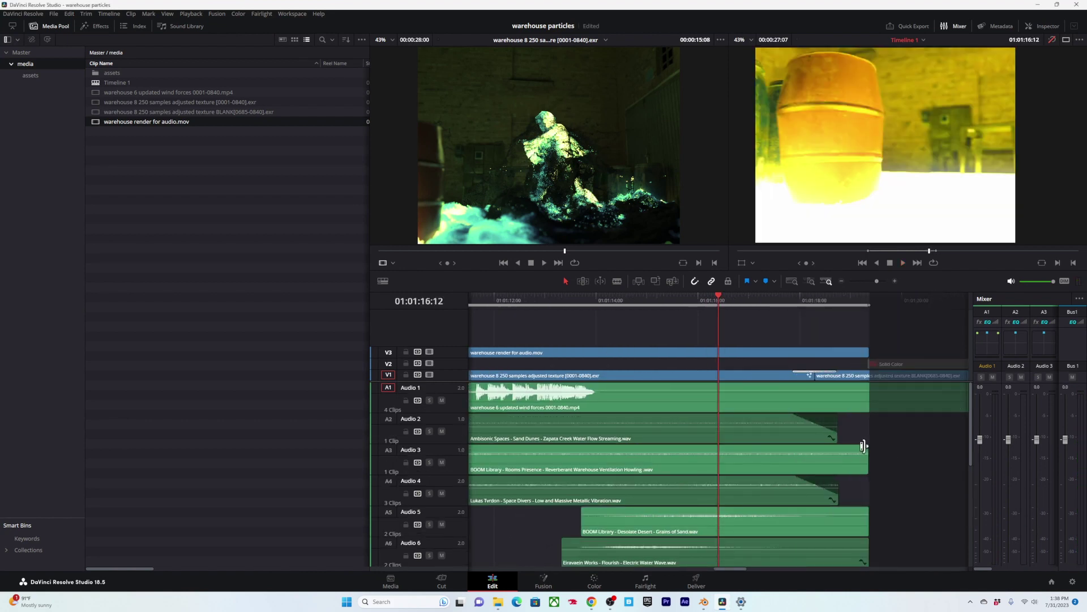
pyautogui.keyDown('alt'); pyautogui.scroll(-4, 839, 447); pyautogui.keyUp('alt')
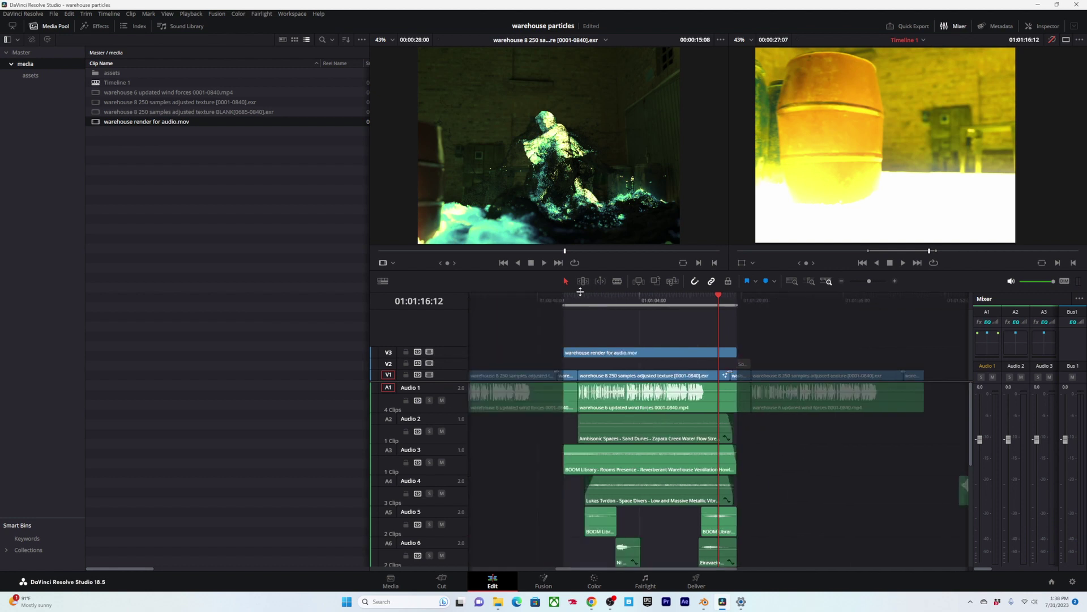
# Step: Add a fade-in to the start of the Reverberant Warehouse Ventilation Howling clip on Audio 3, at 01:00:52:05
pyautogui.click(568, 301)
pyautogui.keyDown('alt'); pyautogui.scroll(4, 718, 449); pyautogui.keyUp('alt')
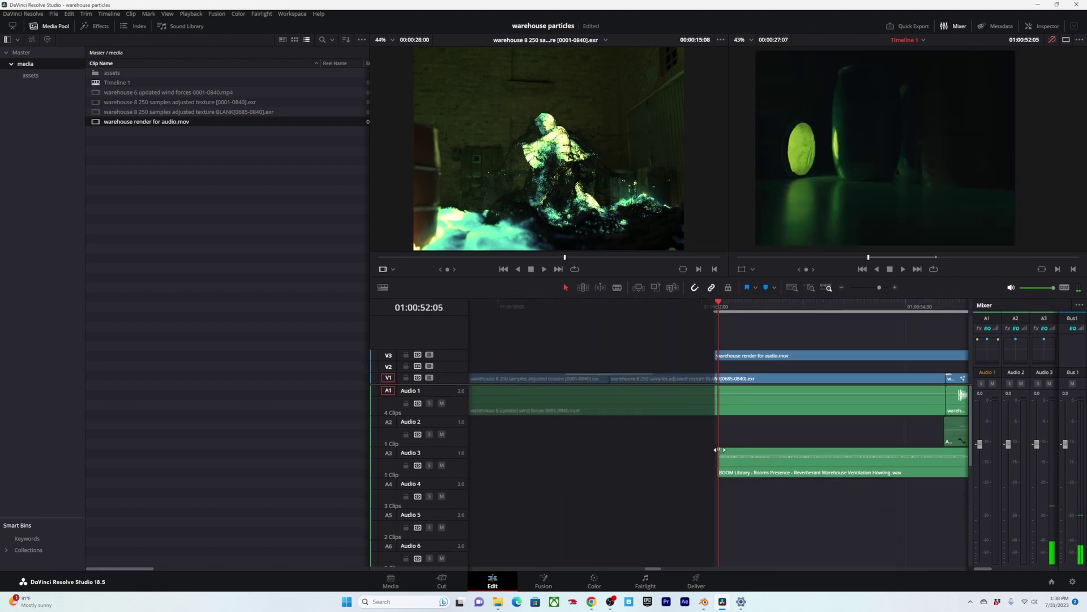
pyautogui.moveTo(720, 450); pyautogui.dragTo(766, 452)
pyautogui.keyDown('alt'); pyautogui.scroll(-1, 769, 450); pyautogui.keyUp('alt')
pyautogui.keyDown('alt'); pyautogui.scroll(1, 773, 447); pyautogui.keyUp('alt')
pyautogui.keyDown('alt'); pyautogui.scroll(1, 778, 449); pyautogui.keyUp('alt')
pyautogui.keyDown('alt'); pyautogui.scroll(-5, 782, 453); pyautogui.keyUp('alt')
# Step: Play the section's opening from 01:00:52:05 to audition the faded ventilation howling within the full mix
pyautogui.press('space')
pyautogui.keyDown('shift'); pyautogui.scroll(-1, 787, 475); pyautogui.keyUp('shift')
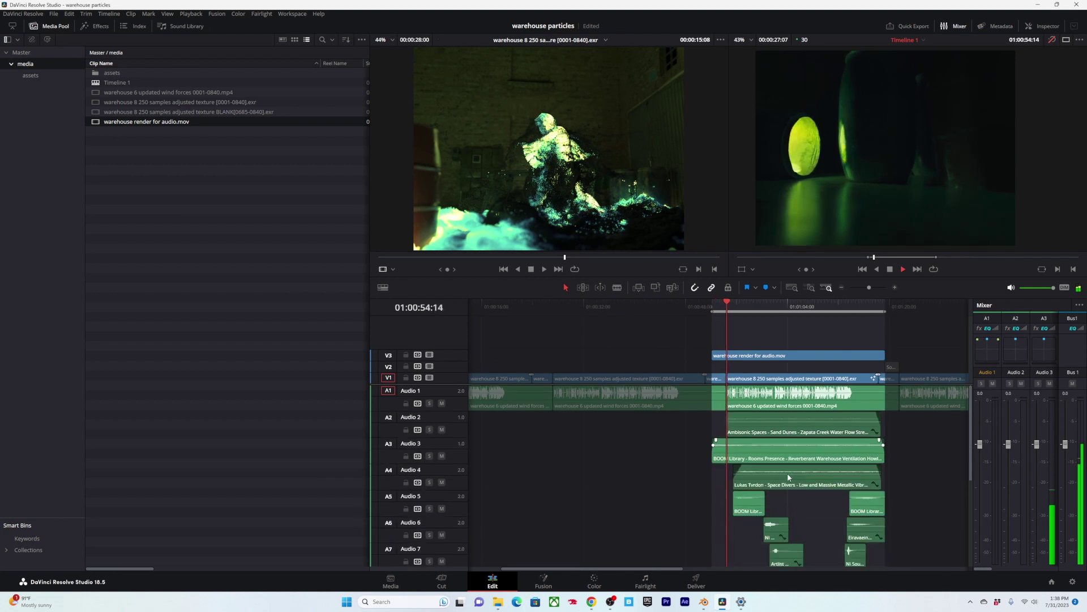
pyautogui.keyDown('shift'); pyautogui.scroll(-3, 784, 468); pyautogui.keyUp('shift')
pyautogui.keyDown('alt'); pyautogui.scroll(-2, 781, 467); pyautogui.keyUp('alt')
pyautogui.keyDown('alt'); pyautogui.scroll(4, 782, 469); pyautogui.keyUp('alt')
pyautogui.keyDown('shift'); pyautogui.scroll(1, 782, 478); pyautogui.keyUp('shift')
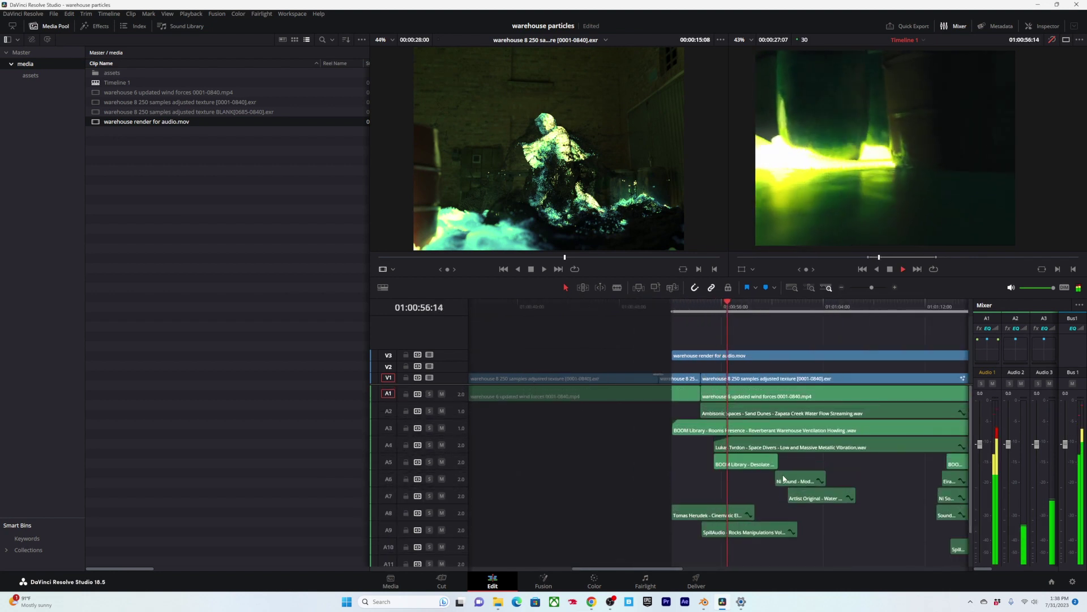
pyautogui.keyDown('shift'); pyautogui.scroll(1, 783, 479); pyautogui.keyUp('shift')
pyautogui.scroll(-2, 786, 478)
pyautogui.keyDown('alt'); pyautogui.scroll(-2, 867, 519); pyautogui.keyUp('alt')
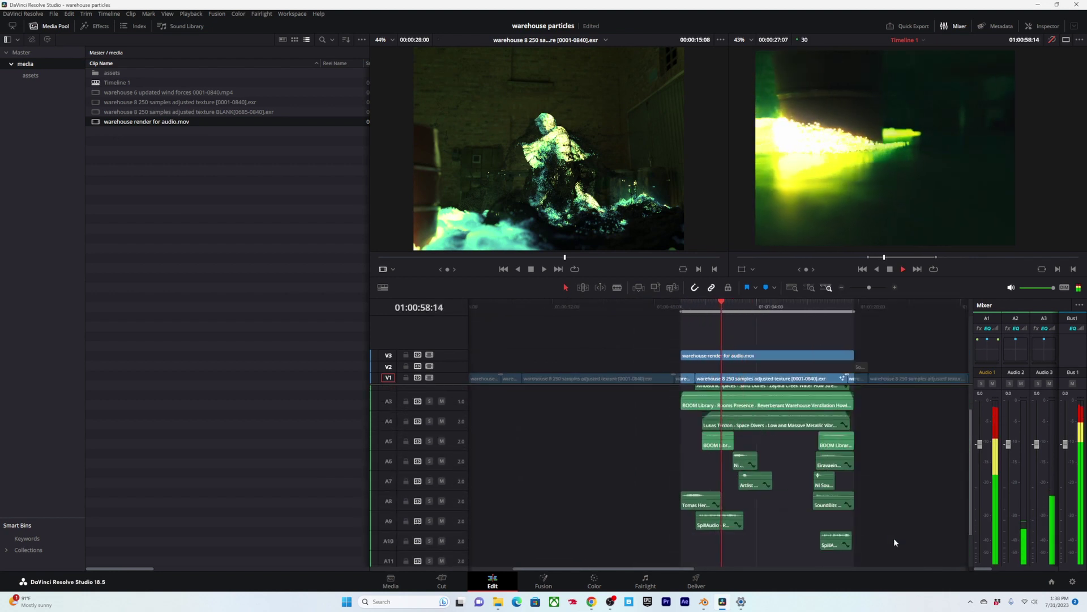
pyautogui.press('space')
# Step: Move the wooden-surface sand from Audio 9 to Audio 10 and continue the sand across the section with clips on Audio 11 and Audio 10
pyautogui.scroll(-2, 834, 546)
pyautogui.moveTo(836, 560); pyautogui.dragTo(815, 511)
pyautogui.keyDown('alt'); pyautogui.scroll(2, 773, 506); pyautogui.keyUp('alt')
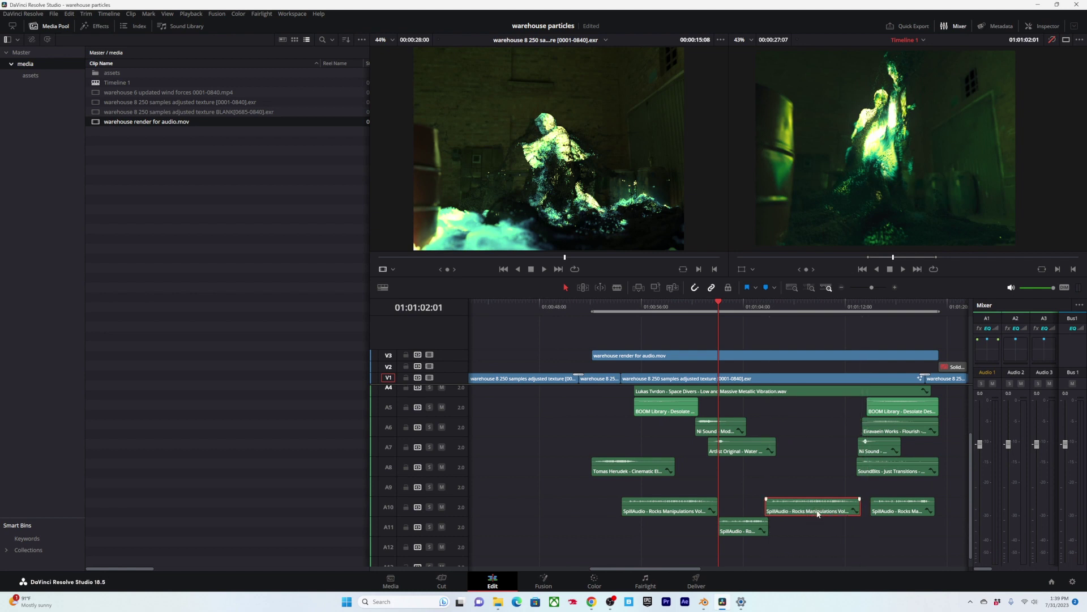
pyautogui.keyDown('alt'); pyautogui.scroll(1, 821, 510); pyautogui.keyUp('alt')
pyautogui.click(776, 494)
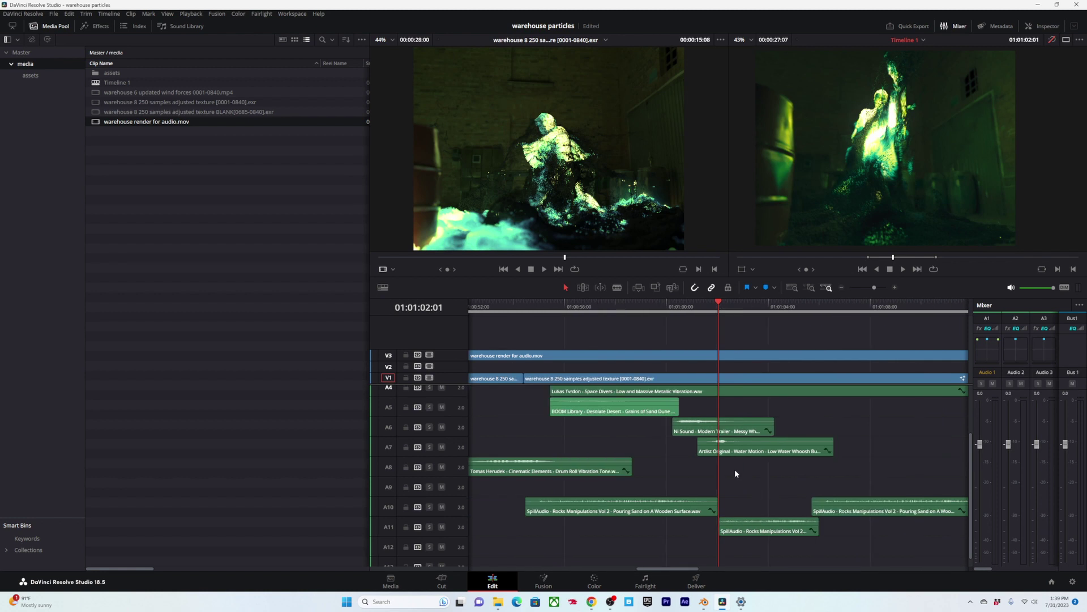
# Step: Play the section through to its end to audition the extended pouring-sand layers on Audio 10 and 11
pyautogui.keyDown('alt'); pyautogui.scroll(-1, 719, 436); pyautogui.keyUp('alt')
pyautogui.keyDown('alt'); pyautogui.scroll(1, 680, 360); pyautogui.keyUp('alt')
pyautogui.scroll(-2, 656, 310)
pyautogui.moveTo(677, 311)
pyautogui.mouseDown()
pyautogui.moveTo(633, 319)
pyautogui.moveTo(663, 322)
pyautogui.mouseUp()
pyautogui.press('space')
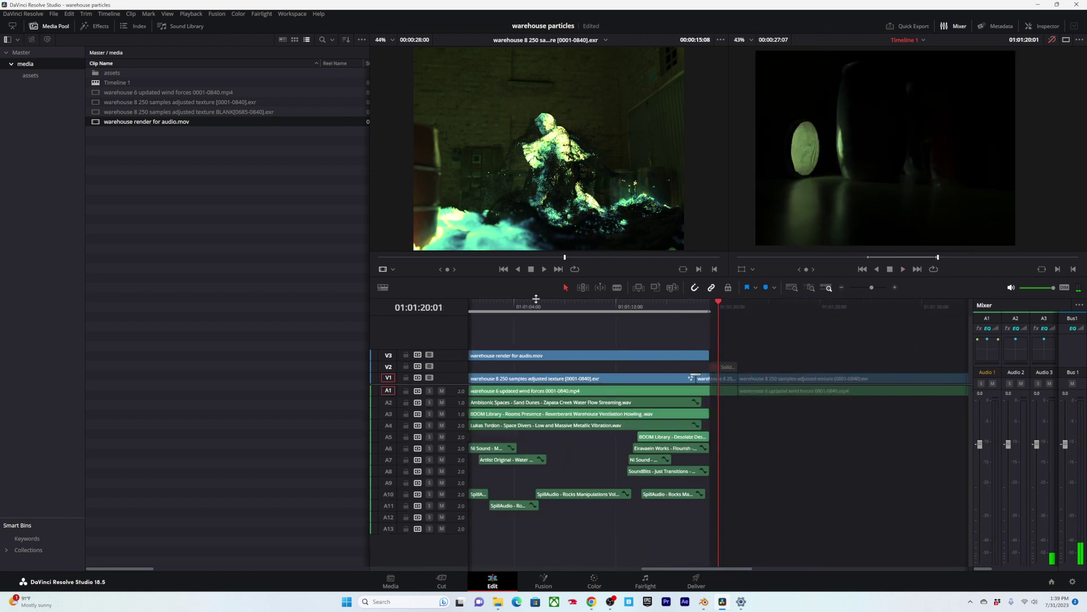
# Step: Split the warehouse 6 updated wind forces clip on Audio 1 at 01:01:01:21
pyautogui.click(522, 319)
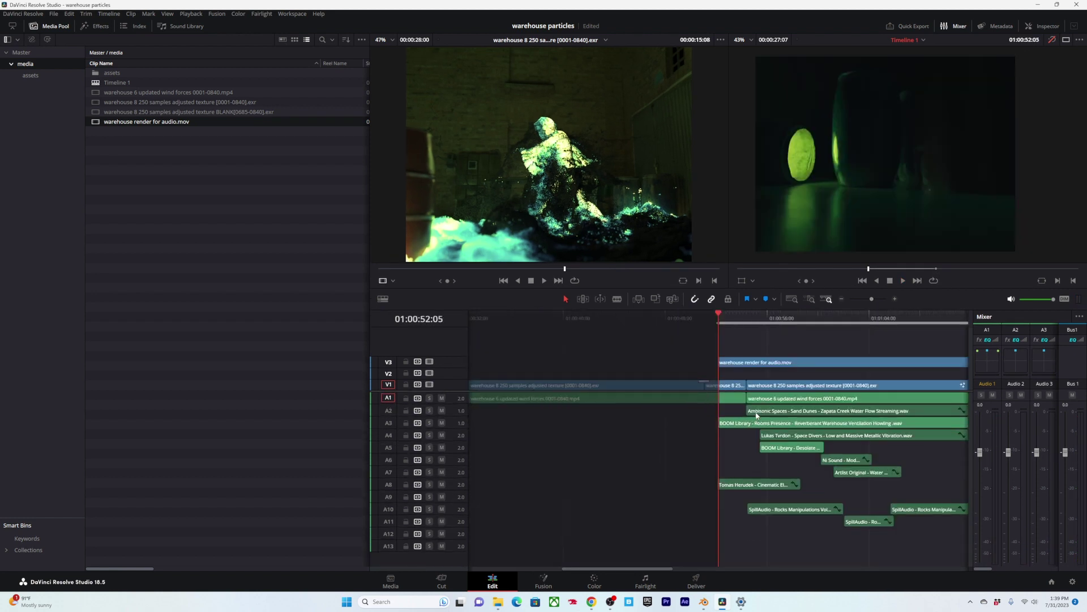
pyautogui.keyDown('shift'); pyautogui.scroll(3, 764, 409); pyautogui.keyUp('shift')
pyautogui.keyDown('alt'); pyautogui.scroll(2, 809, 385); pyautogui.keyUp('alt')
pyautogui.moveTo(769, 318); pyautogui.dragTo(780, 320)
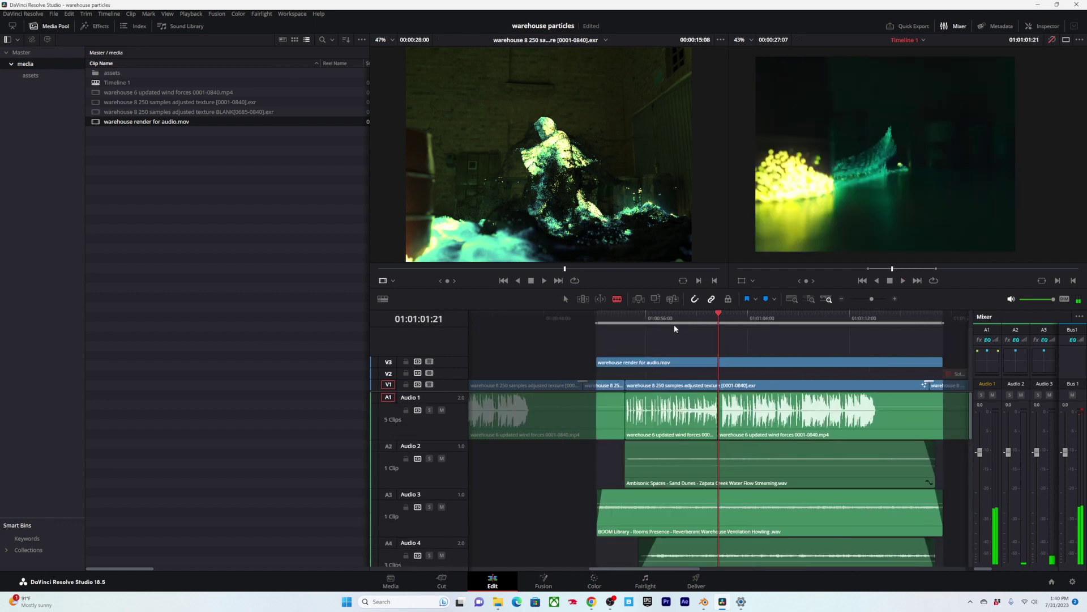
# Step: Audition the first part of the split wind forces clip on Audio 1 around 01:00:56:28 and lower its volume
pyautogui.keyDown('alt'); pyautogui.scroll(2, 660, 321); pyautogui.keyUp('alt')
pyautogui.moveTo(622, 319); pyautogui.dragTo(602, 320)
pyautogui.click(597, 318)
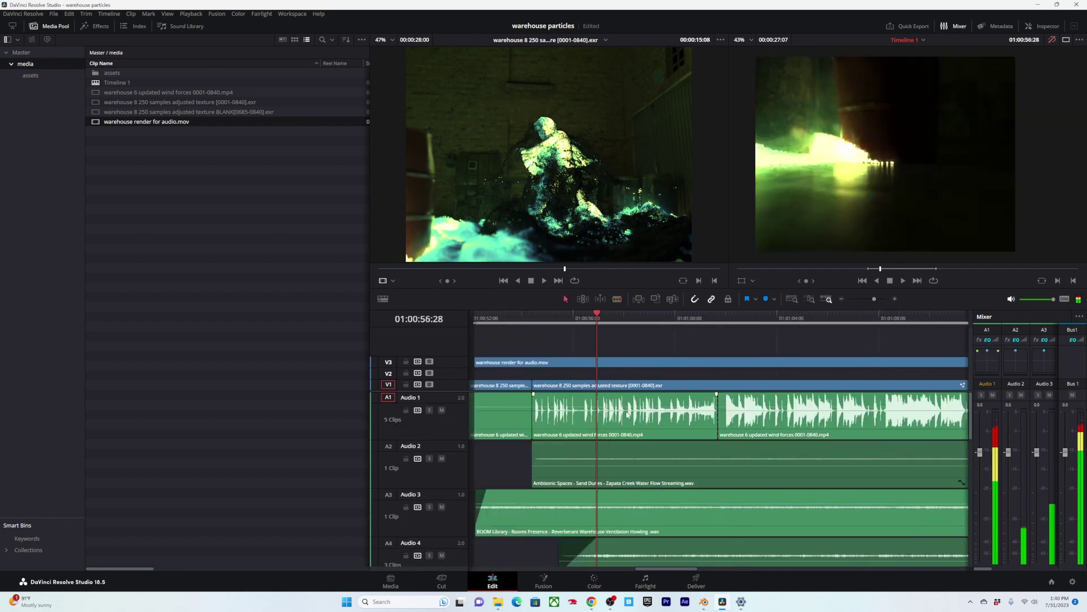
pyautogui.press('a')
pyautogui.click(630, 406)
pyautogui.keyDown('alt'); pyautogui.click(645, 410); pyautogui.keyUp('alt')
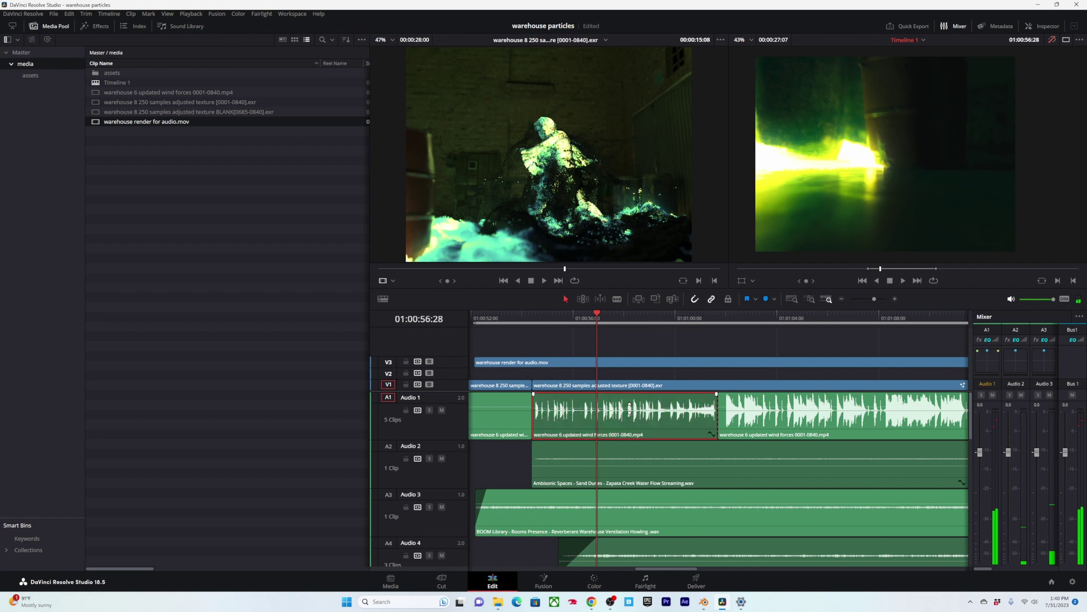
# Step: Replace the media pool with the effects library and display the Audio FX list
pyautogui.hscroll(-3, 732, 419)
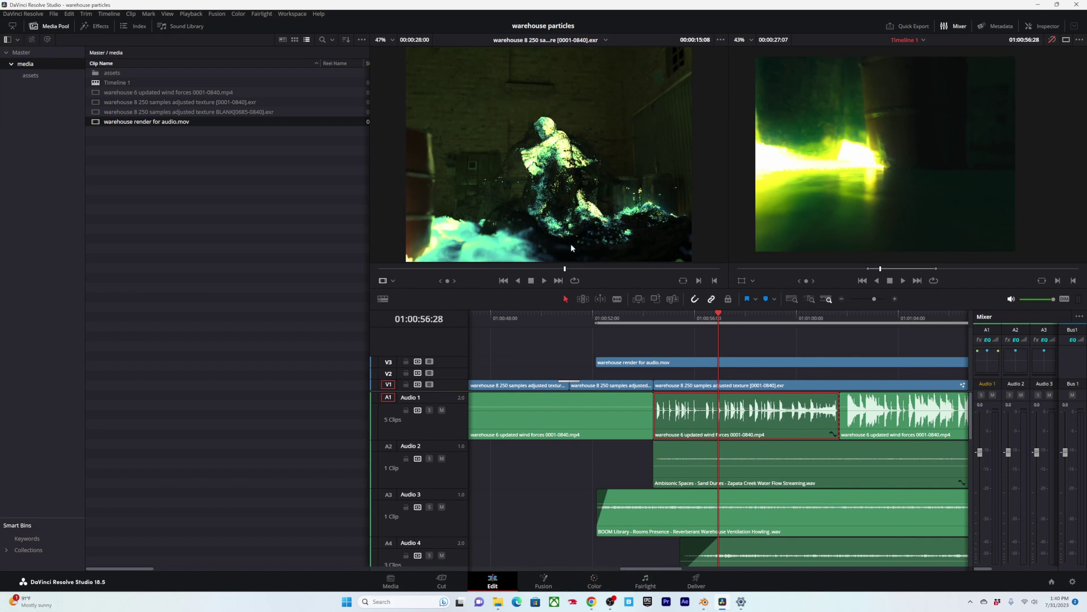
pyautogui.click(96, 26)
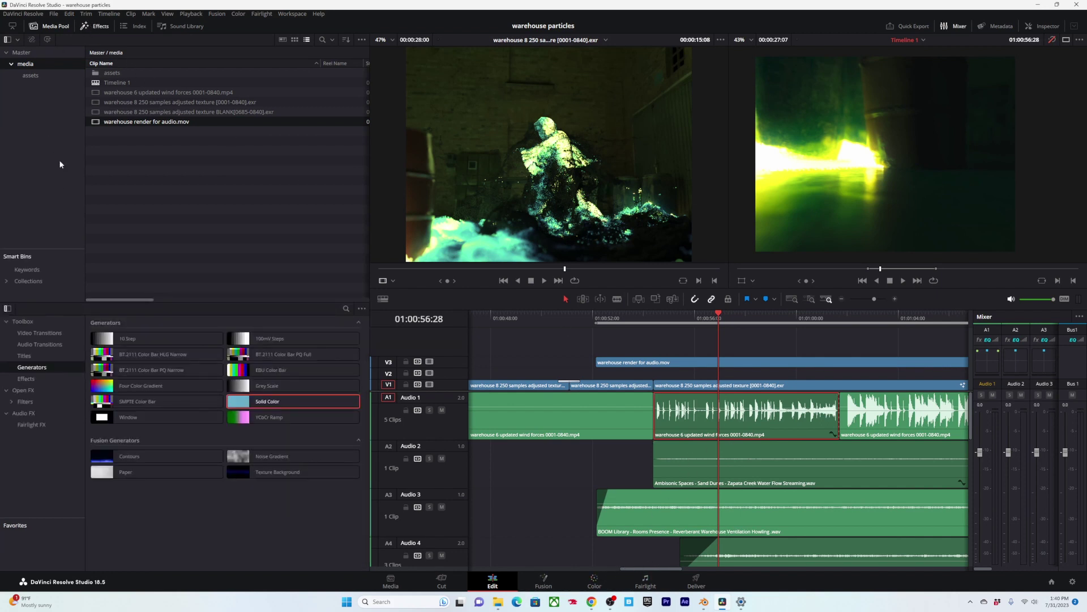
pyautogui.click(38, 24)
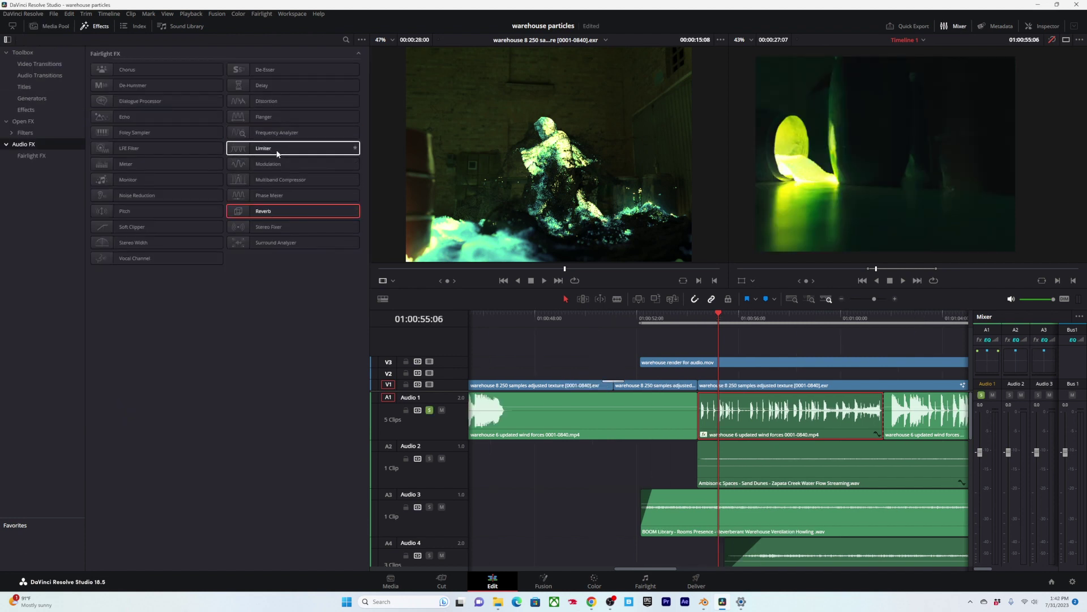
# Step: Apply the Limiter effect to the first part of the split wind forces clip on Audio 1
pyautogui.click(280, 149)
pyautogui.click(283, 211)
pyautogui.moveTo(264, 149); pyautogui.dragTo(700, 396)
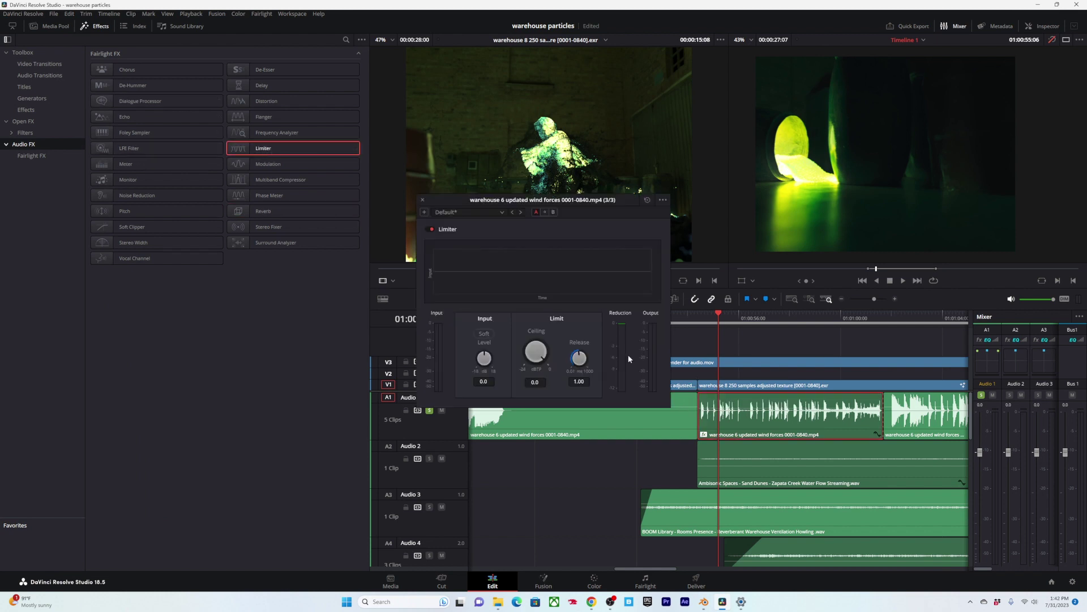
# Step: Set the Limiter's ceiling to -18.7 on the first part of the split wind forces clip, audition it and close the effect's settings
pyautogui.moveTo(546, 354); pyautogui.dragTo(464, 348)
pyautogui.moveTo(536, 341); pyautogui.dragTo(495, 354)
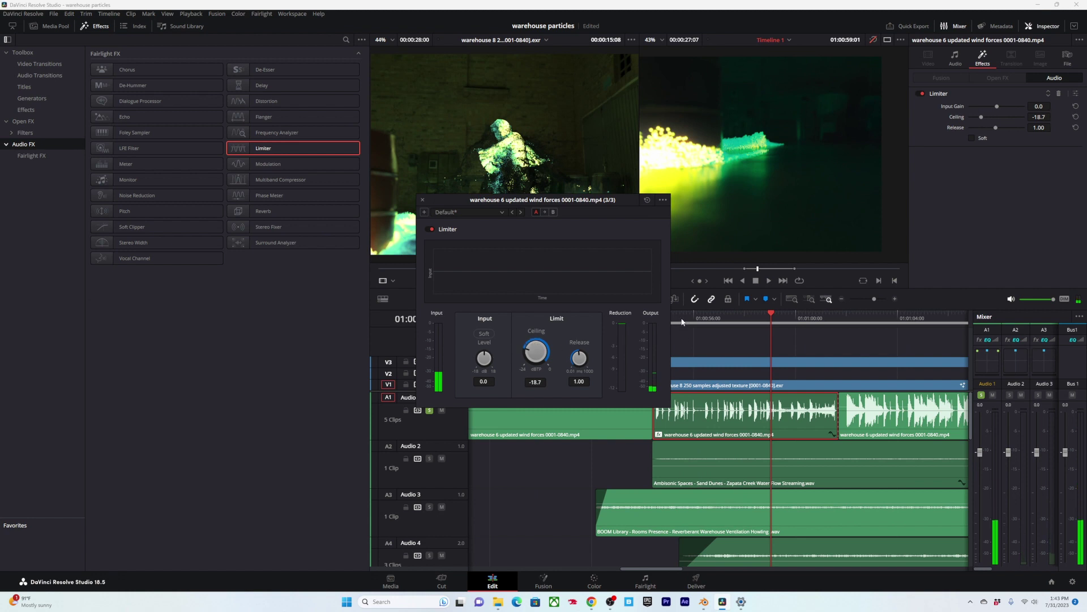
pyautogui.click(678, 320)
pyautogui.press('space')
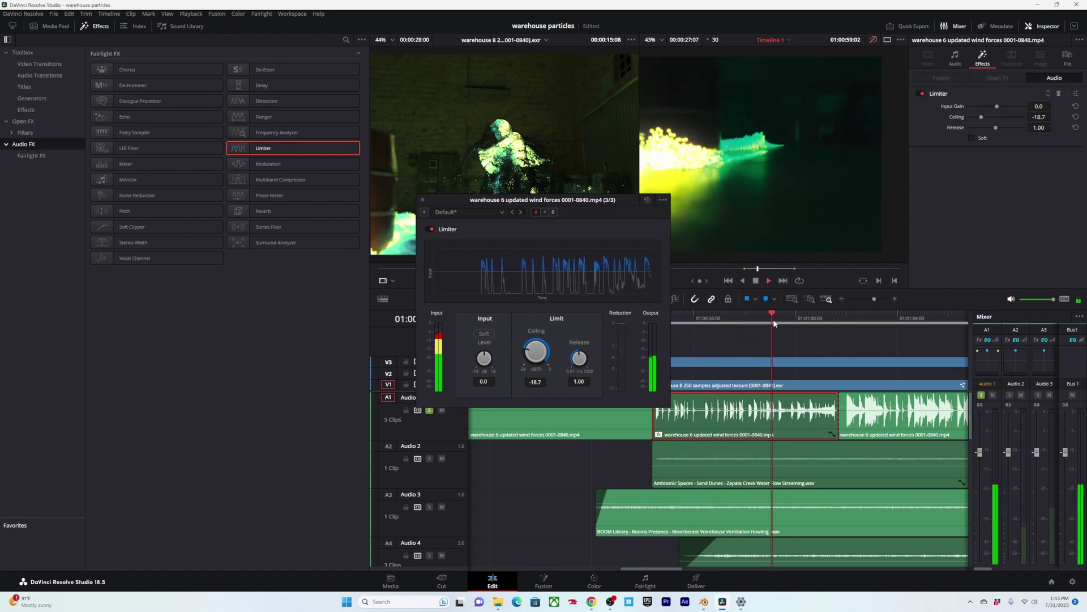
pyautogui.press('space')
pyautogui.click(423, 199)
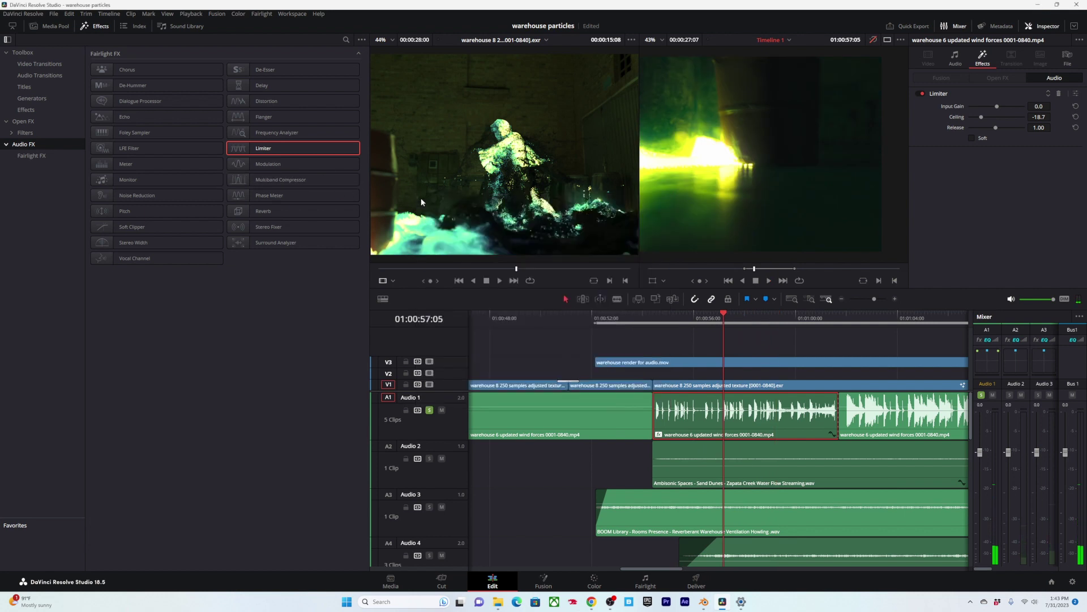
# Step: Apply the Reverb effect to the same wind forces clip and move its settings window clear of the timeline
pyautogui.click(270, 212)
pyautogui.moveTo(272, 214); pyautogui.dragTo(686, 412)
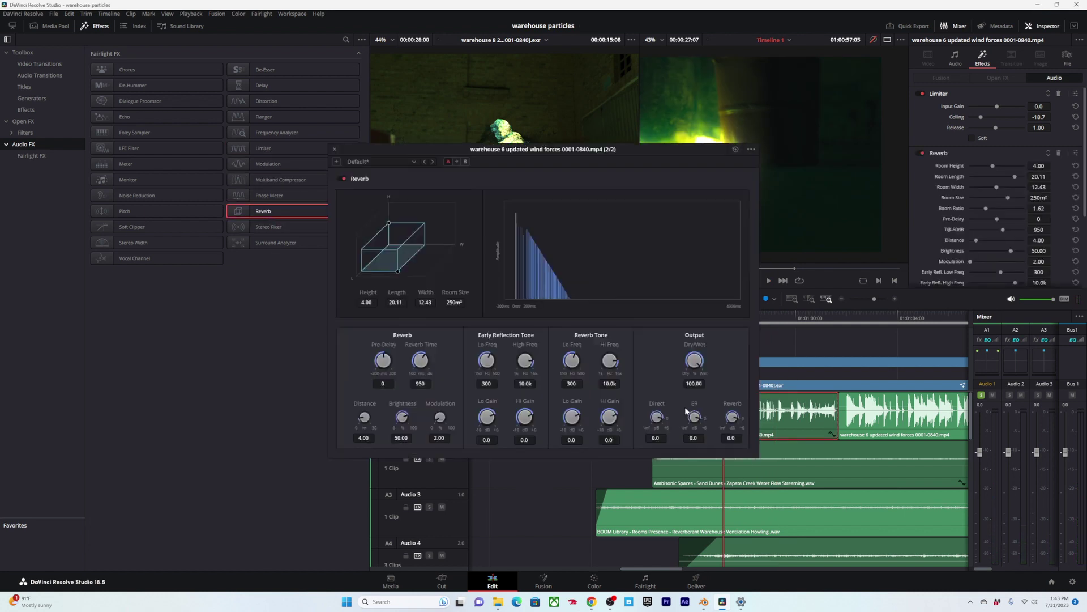
pyautogui.moveTo(548, 149); pyautogui.dragTo(283, 95)
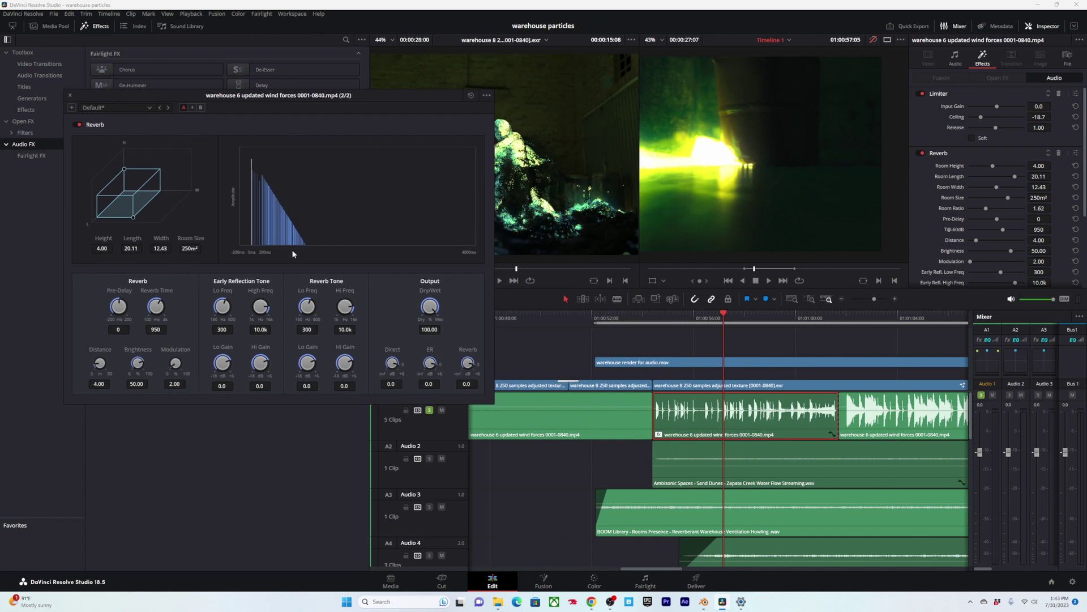
# Step: Shrink the Reverb room to height 3.91, length 7.47 and width 6.98, and audition the clip
pyautogui.moveTo(132, 216); pyautogui.dragTo(124, 169)
pyautogui.moveTo(653, 308); pyautogui.dragTo(653, 311)
pyautogui.click(654, 318)
pyautogui.press('space')
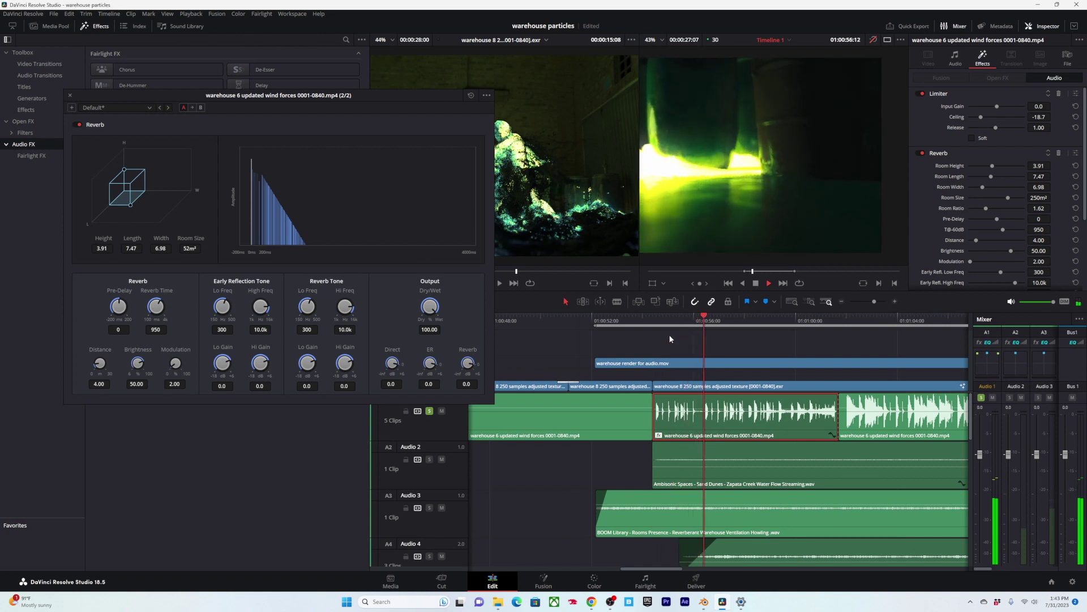
pyautogui.press('space')
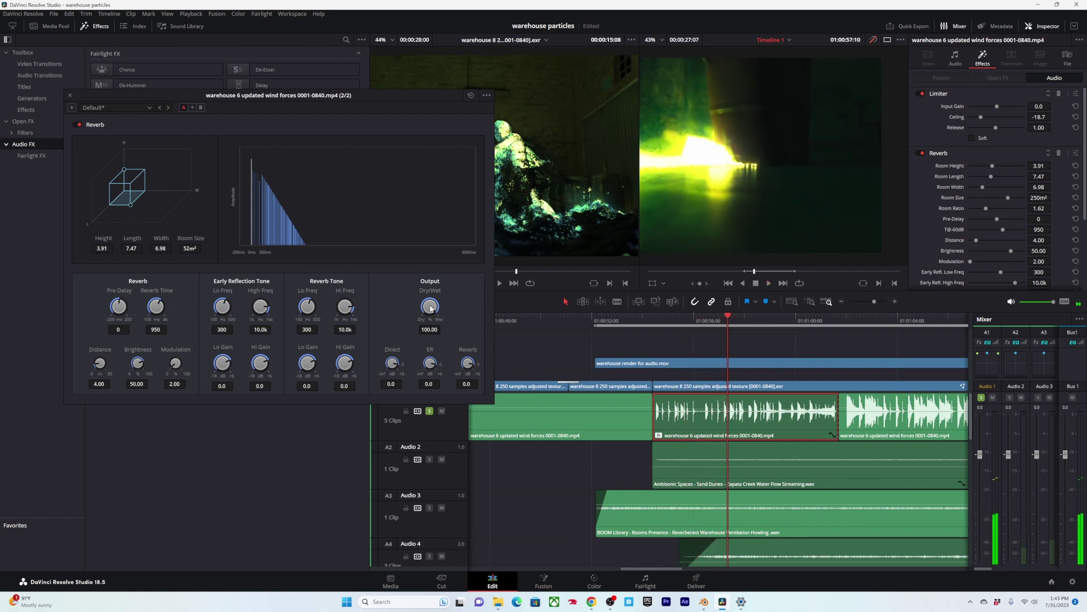
# Step: Reduce the Reverb's dry/wet output to 16.37, replaying the clip from near its start to judge the mix
pyautogui.moveTo(431, 308); pyautogui.dragTo(362, 305)
pyautogui.click(662, 321)
pyautogui.press('space')
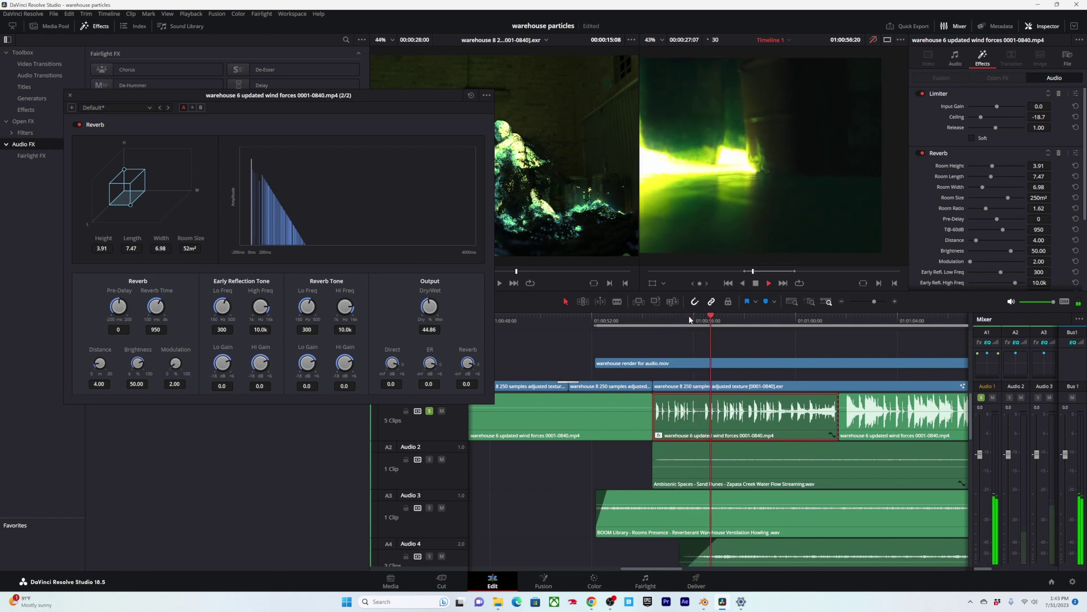
pyautogui.press('space')
pyautogui.moveTo(429, 304); pyautogui.dragTo(371, 399)
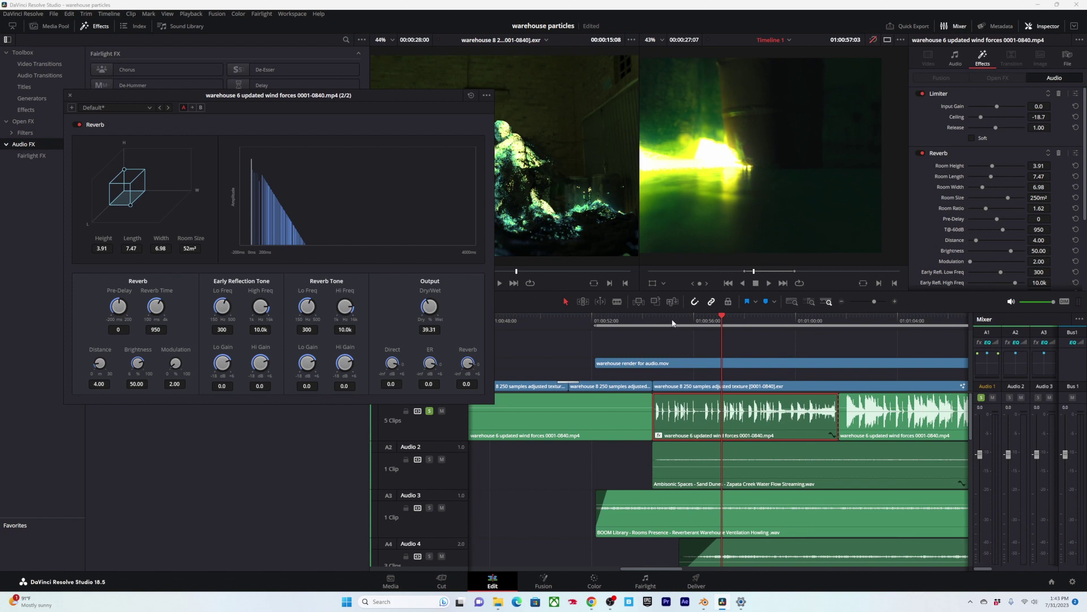
pyautogui.click(666, 322)
pyautogui.press('space')
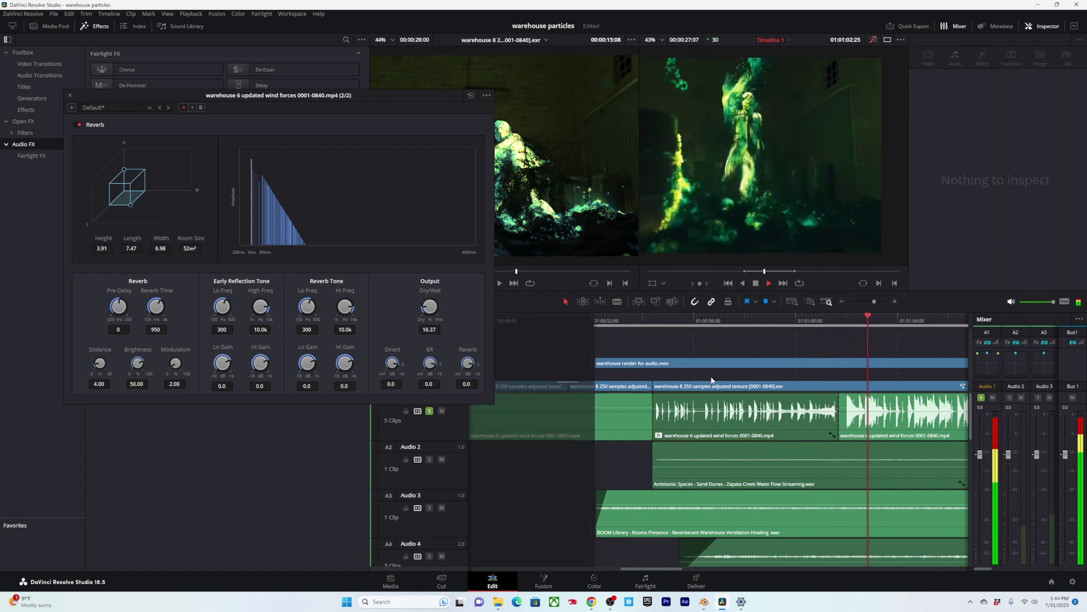
# Step: Listen on into the second part of the wind forces clip up to about 01:01:06:17 and close the Reverb settings
pyautogui.keyDown('alt'); pyautogui.scroll(-3, 712, 381); pyautogui.keyUp('alt')
pyautogui.keyDown('alt'); pyautogui.scroll(3, 712, 380); pyautogui.keyUp('alt')
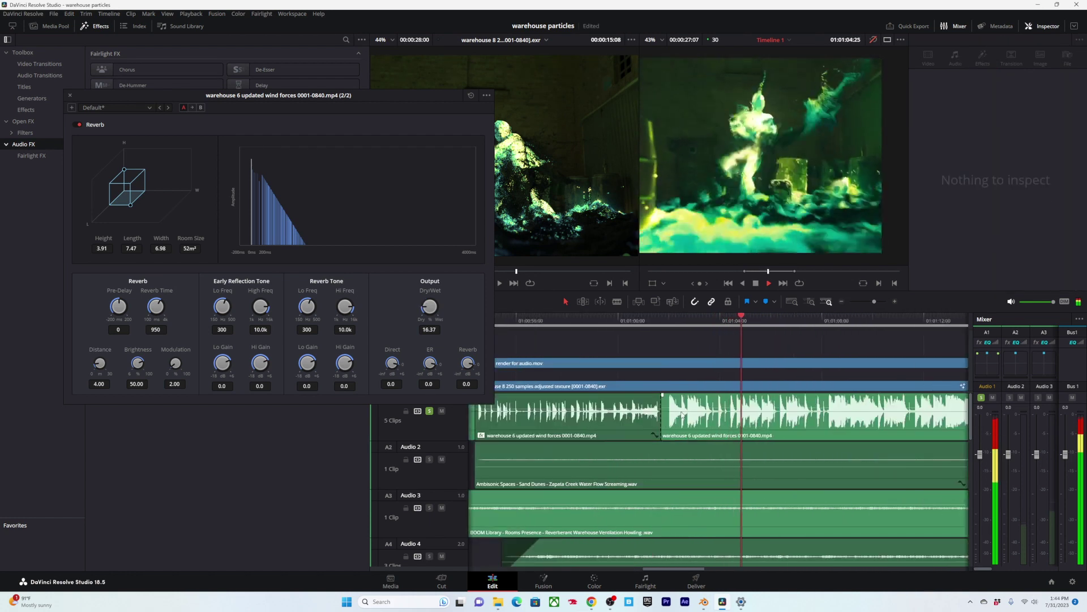
pyautogui.keyDown('alt'); pyautogui.scroll(-2, 682, 415); pyautogui.keyUp('alt')
pyautogui.press('space')
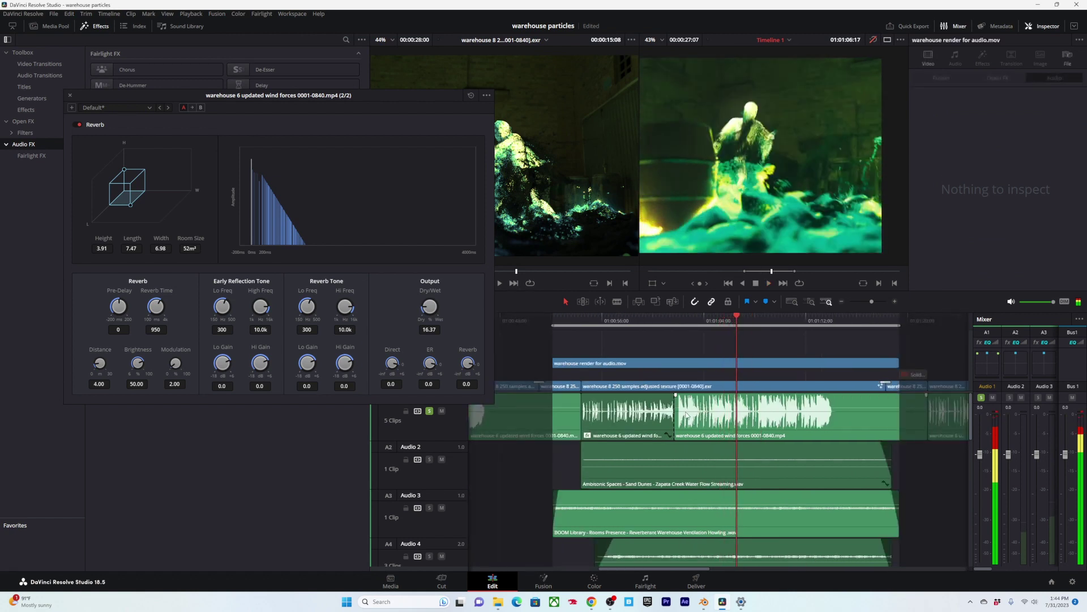
pyautogui.click(71, 95)
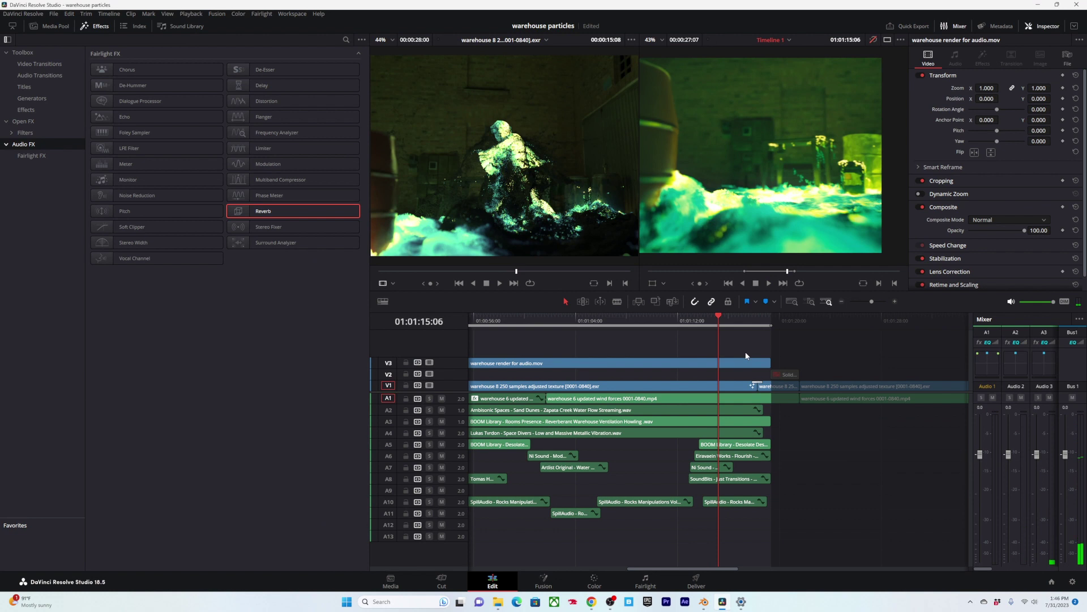
# Step: Review the layered mix between about 01:01:02:02 and 01:01:04:27 on the timeline
pyautogui.click(588, 322)
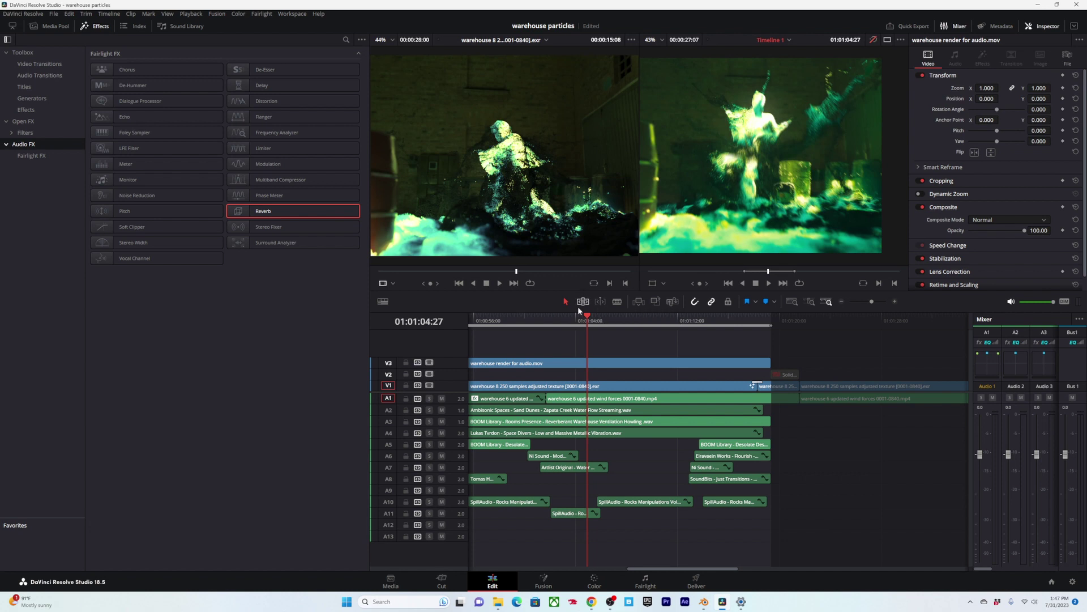
pyautogui.click(552, 320)
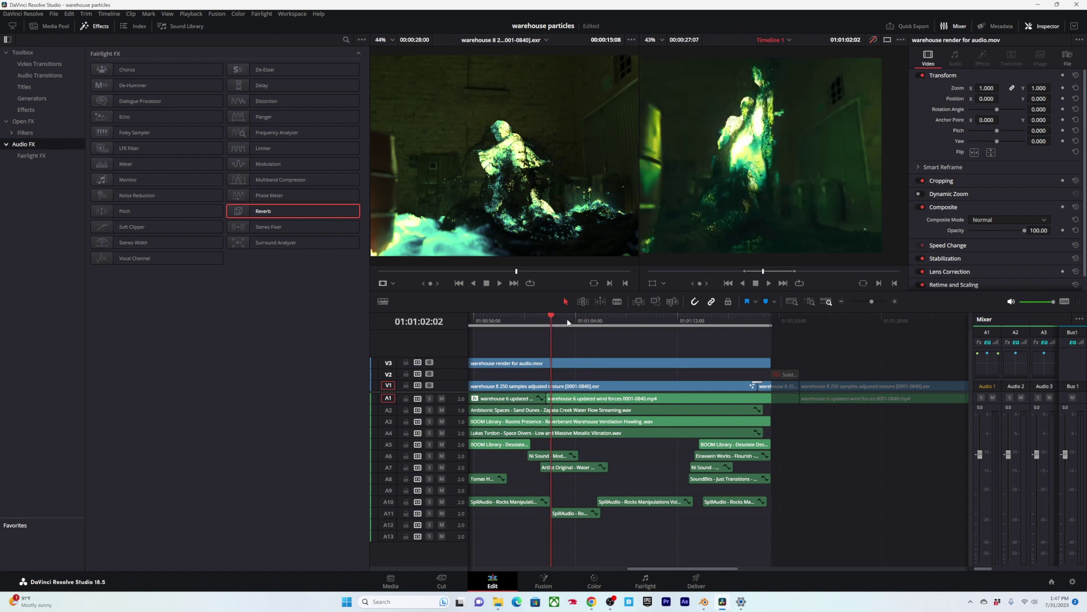
pyautogui.moveTo(574, 322); pyautogui.dragTo(582, 321)
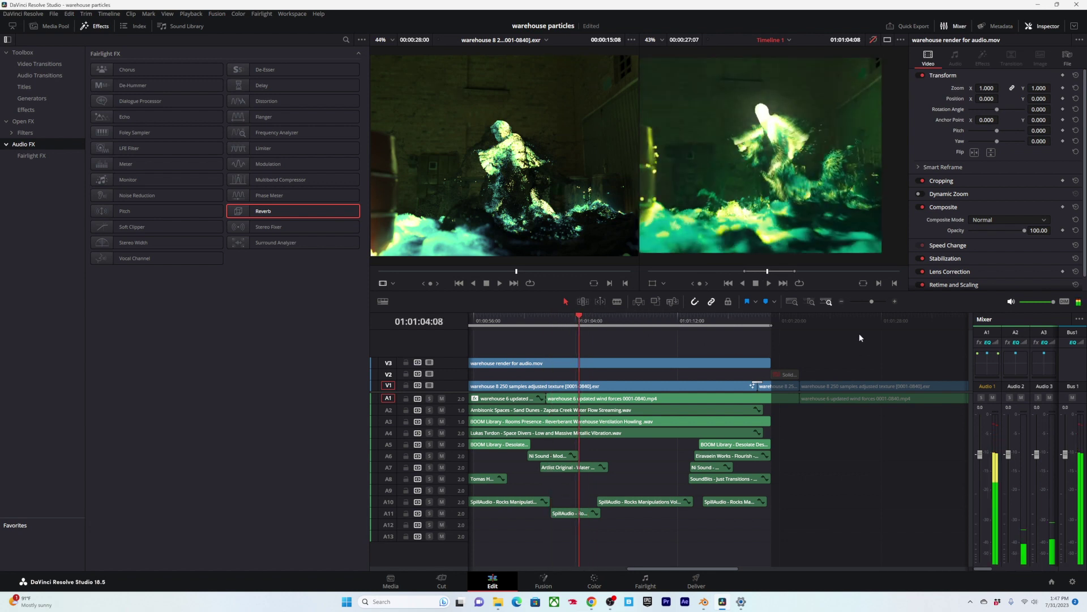